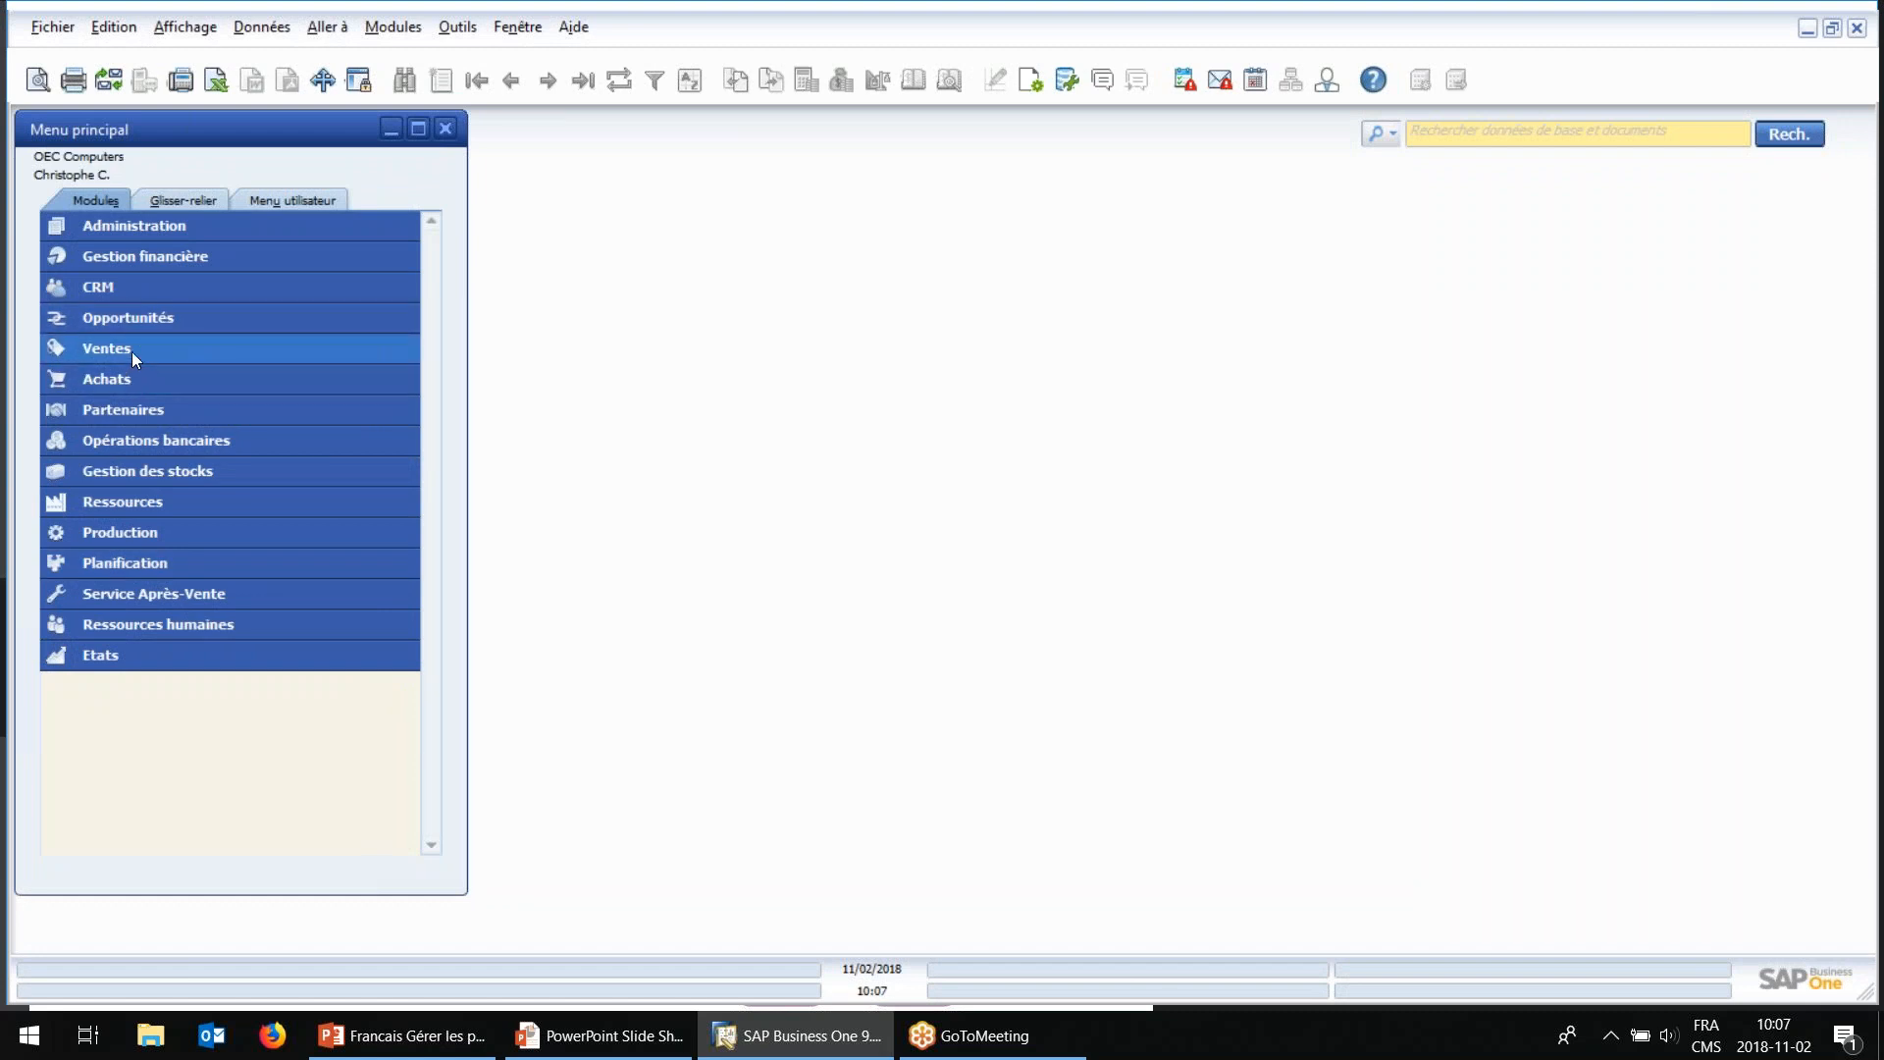
# Step: Open the sales blanket agreement for Microchips and examine its start and end dates
pyautogui.click(132, 349)
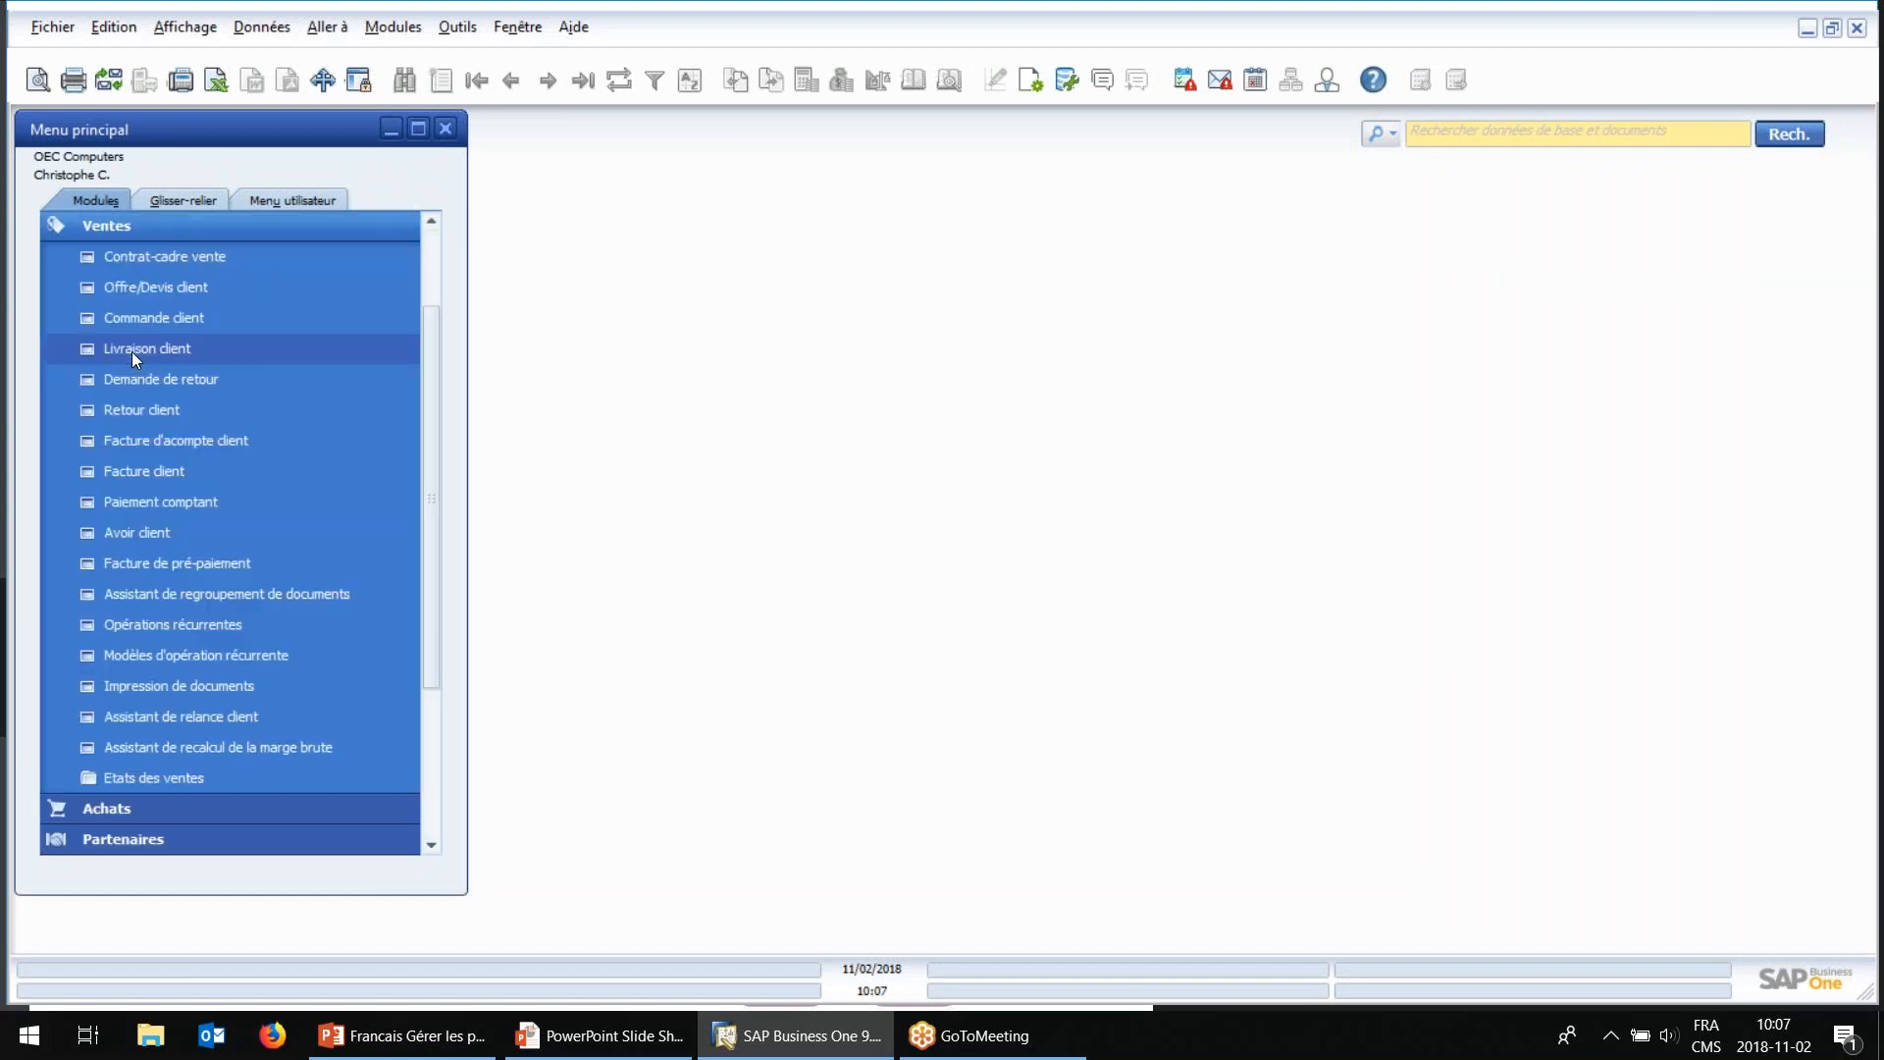
pyautogui.click(144, 259)
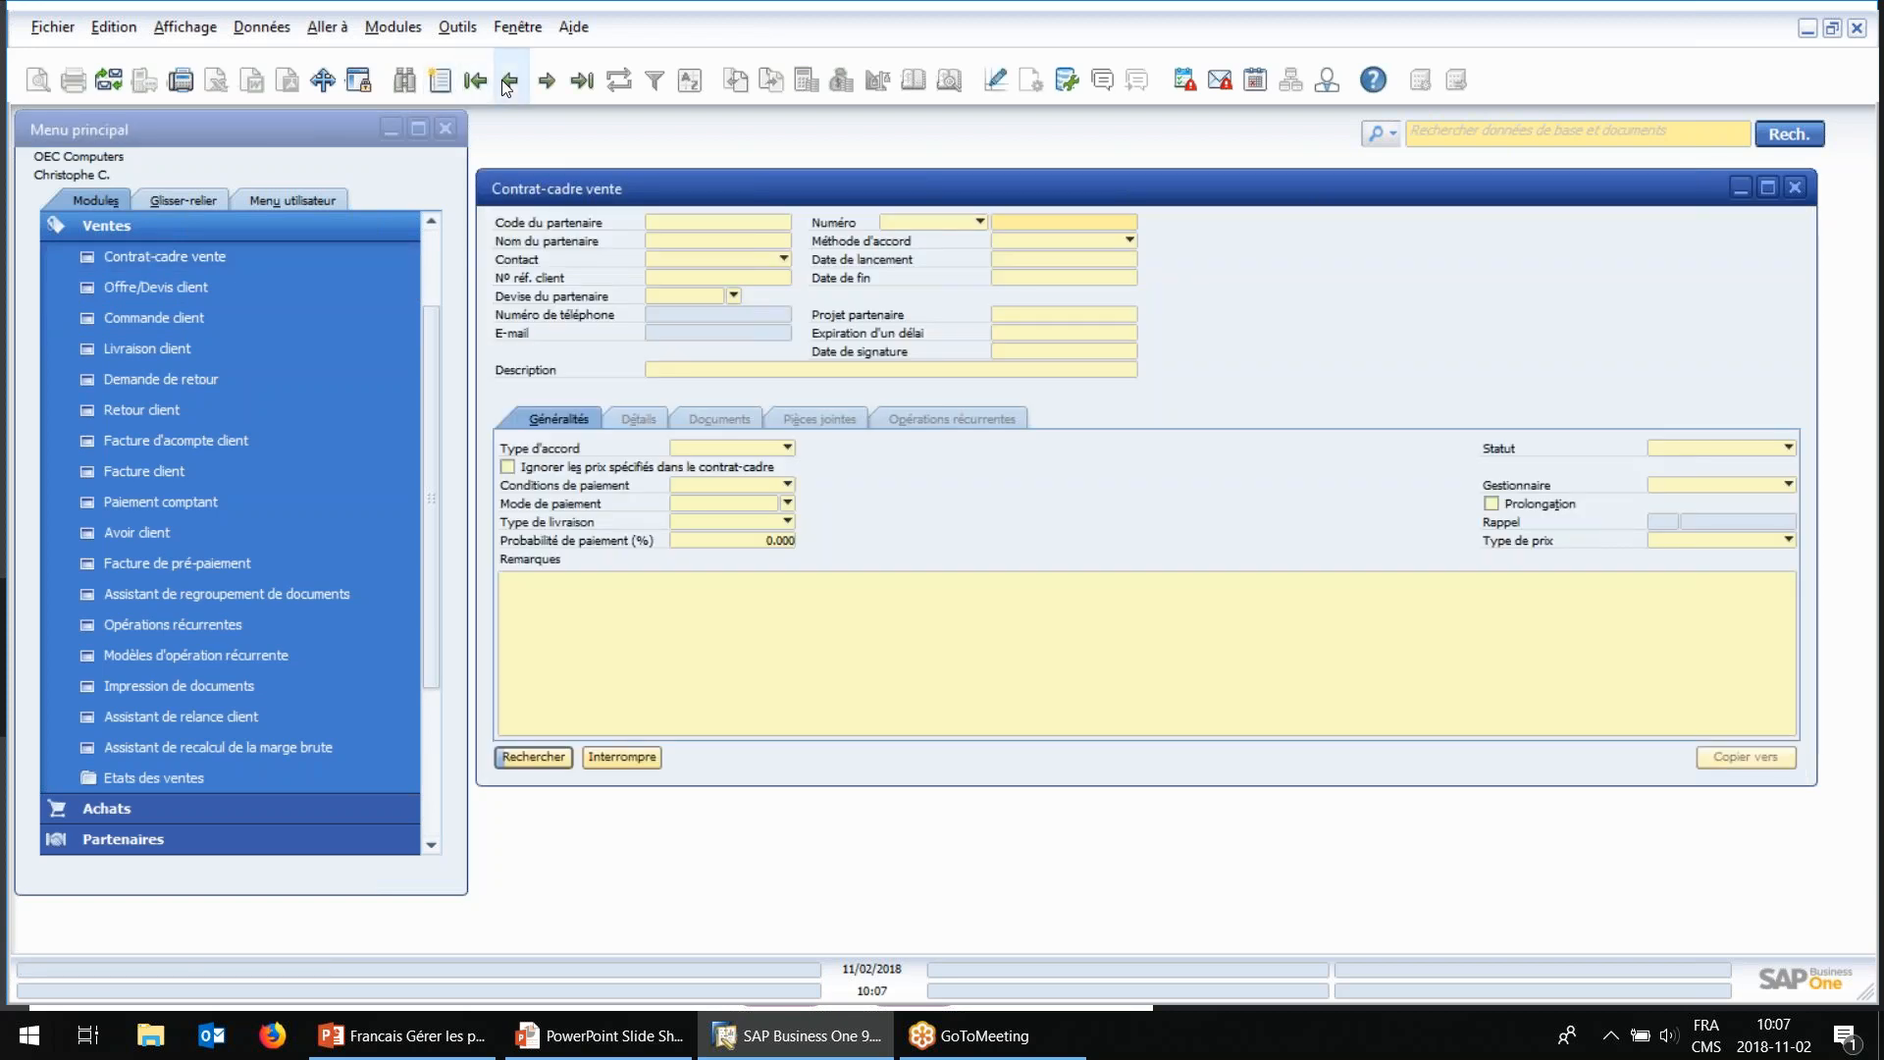
pyautogui.moveTo(1180, 193); pyautogui.dragTo(1170, 196)
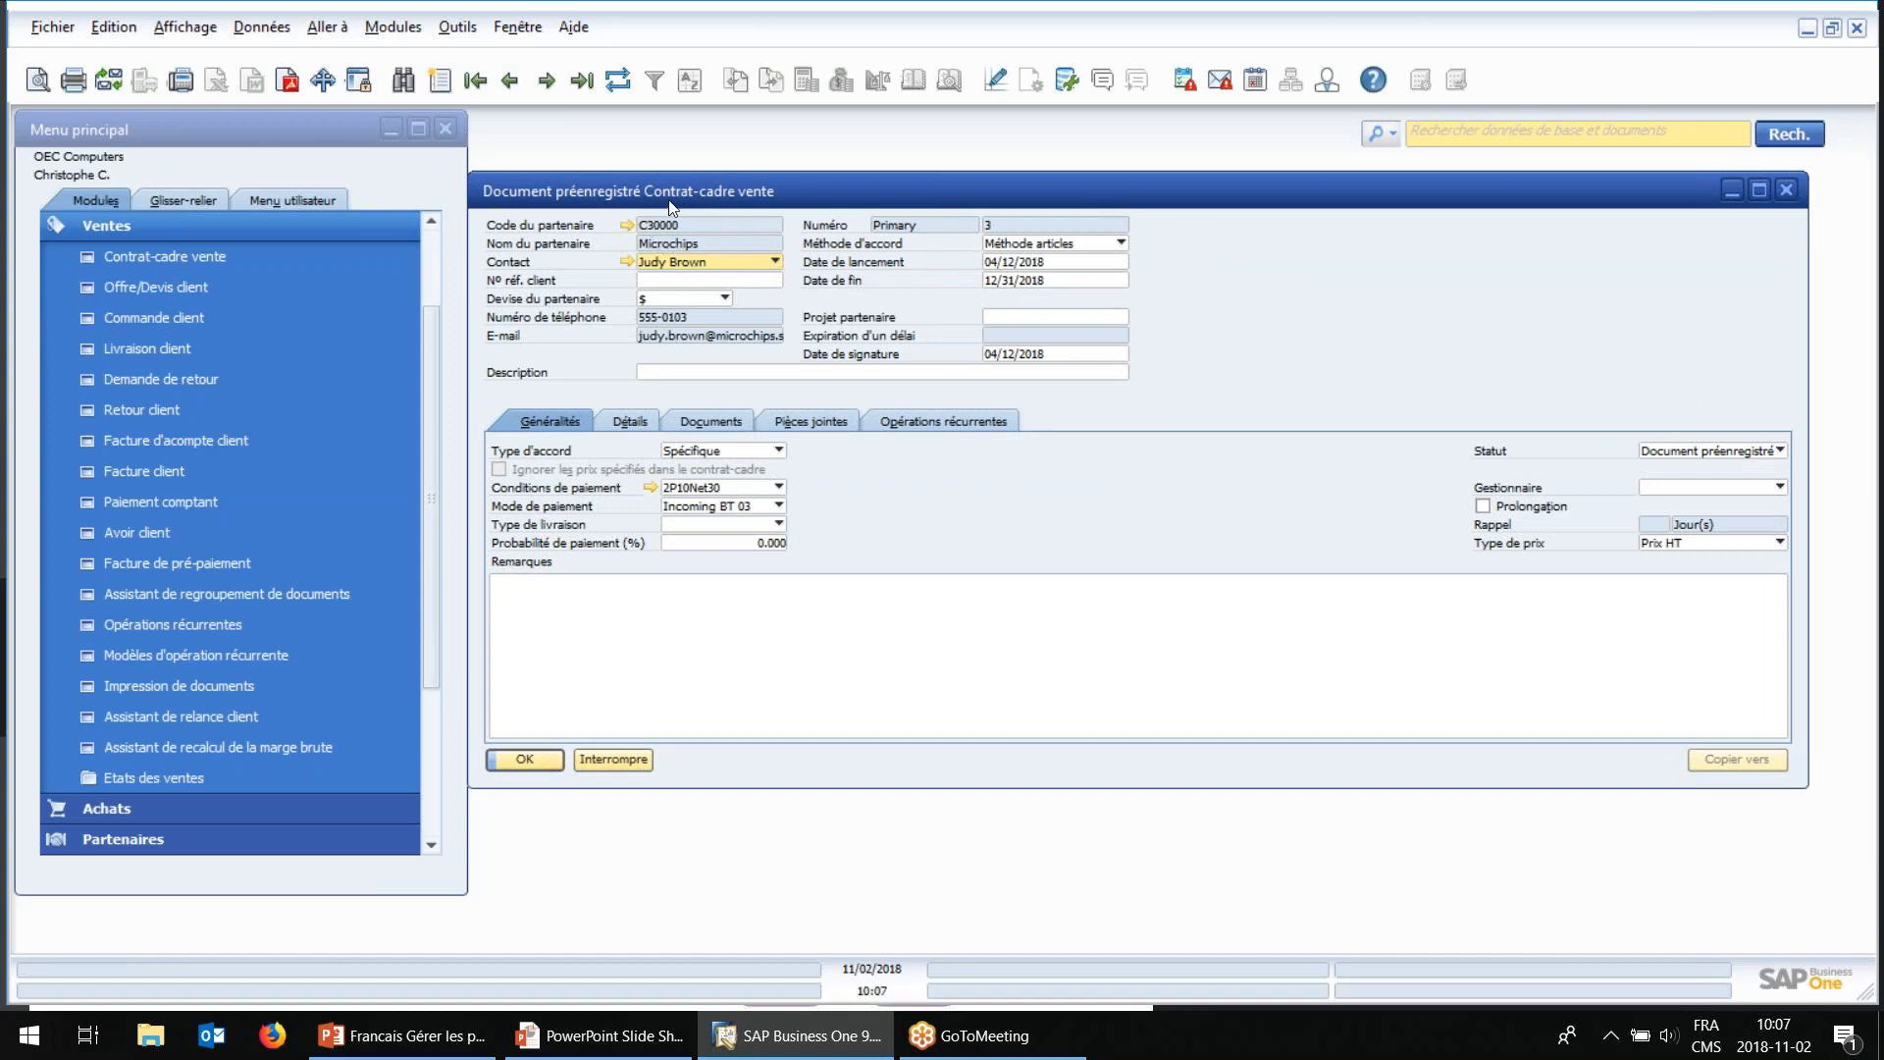
pyautogui.click(1026, 262)
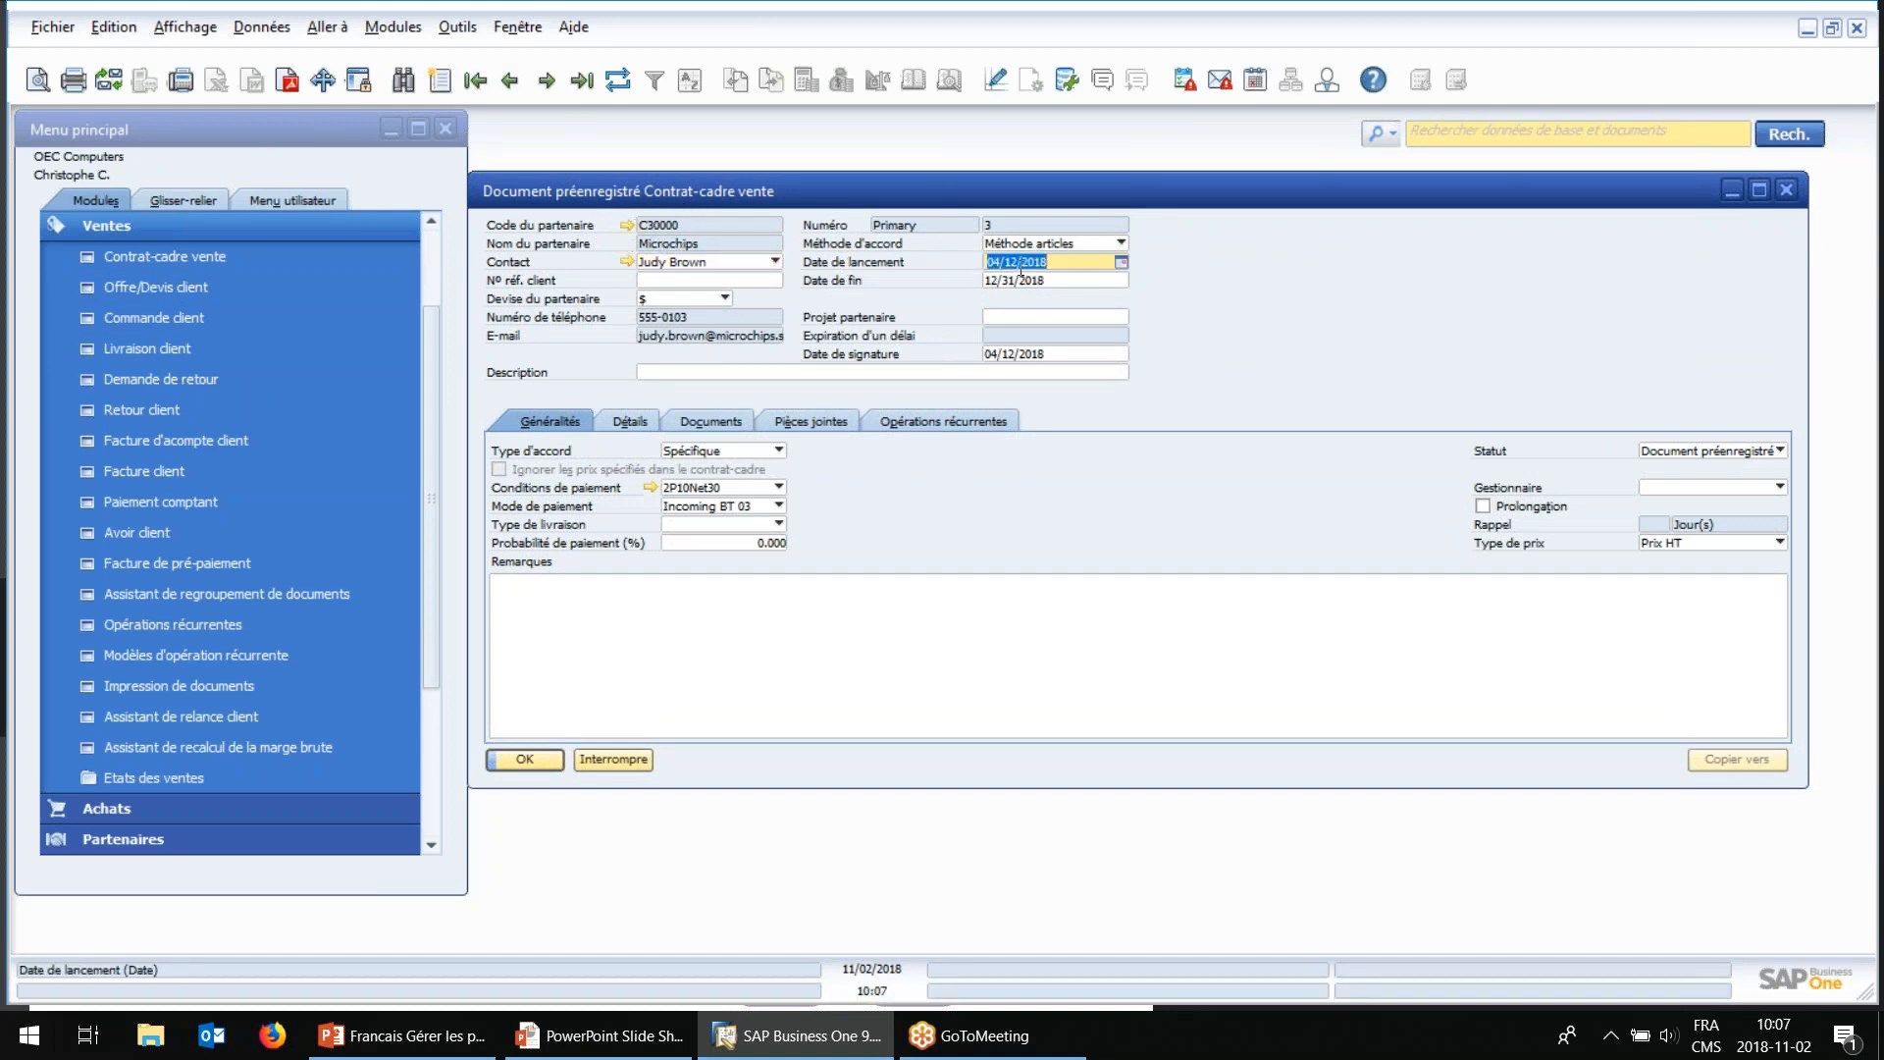
pyautogui.click(1026, 279)
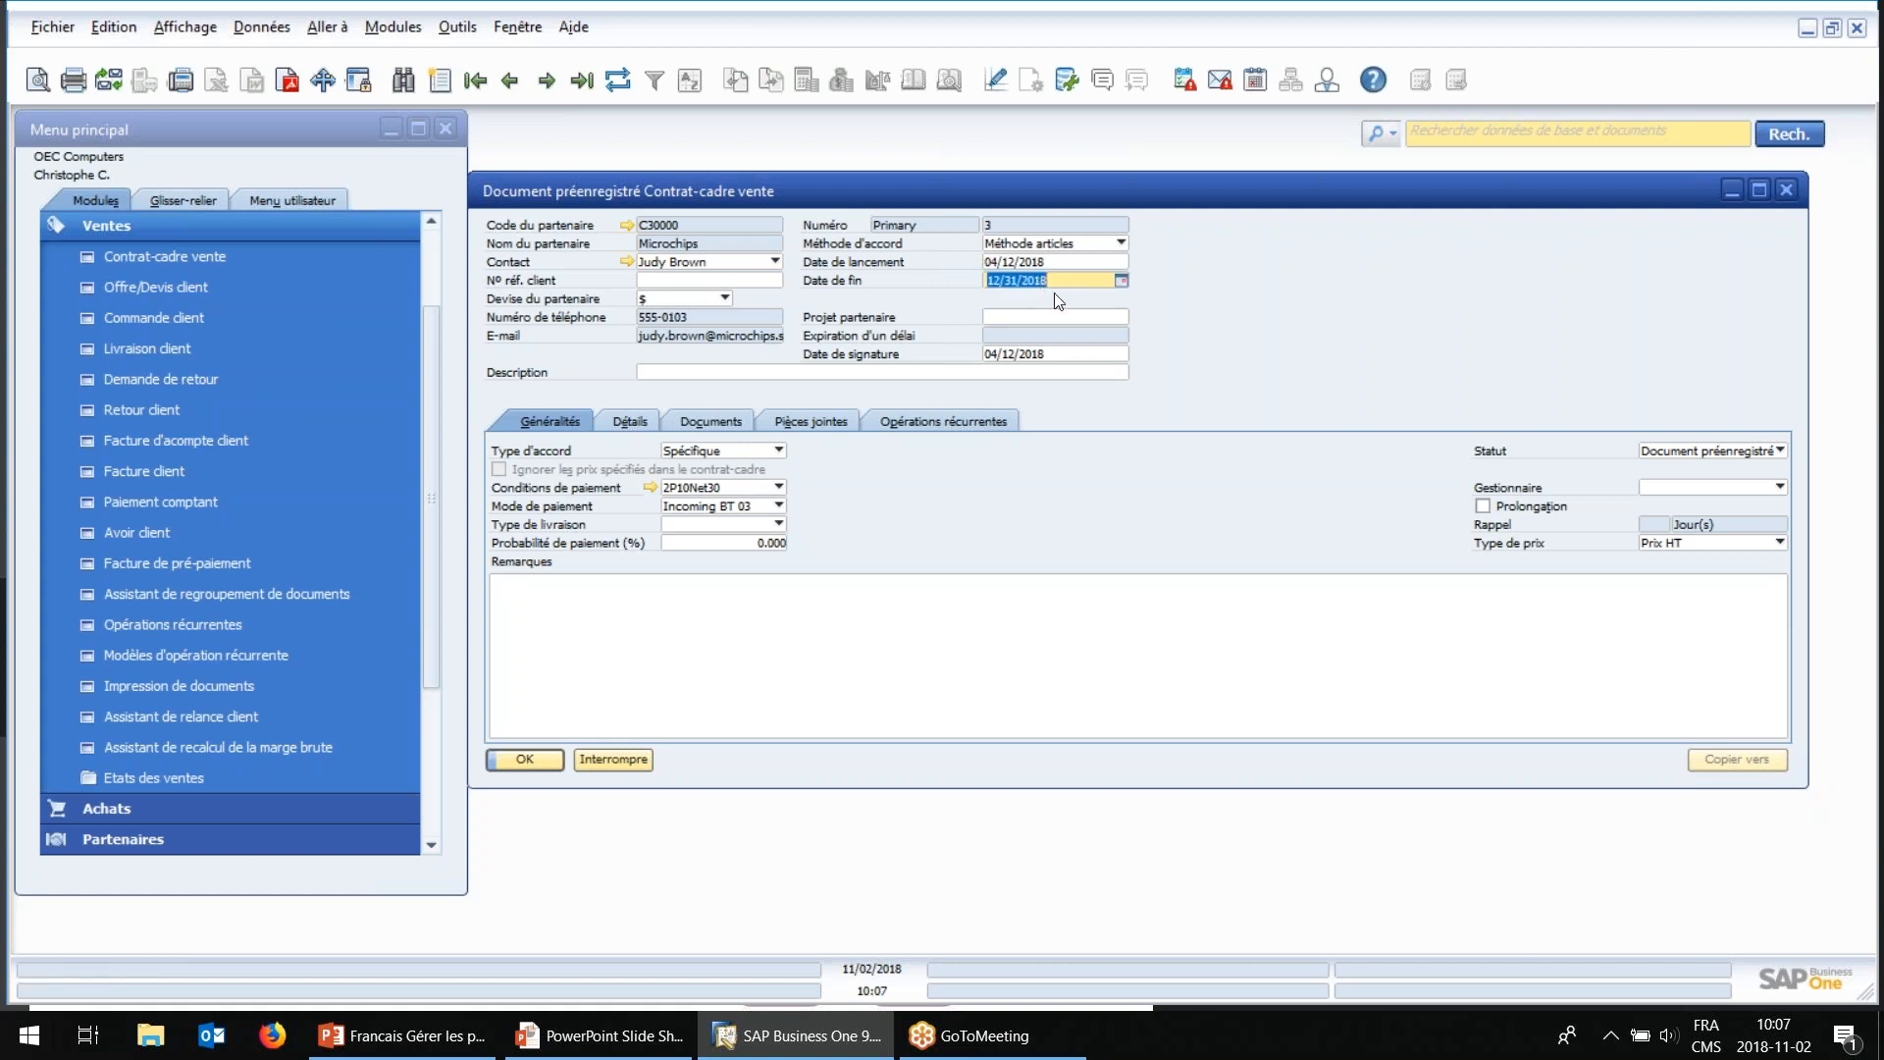
# Step: Examine the item, planned quantity and unit price in the agreement's details, and close the agreement
pyautogui.click(632, 421)
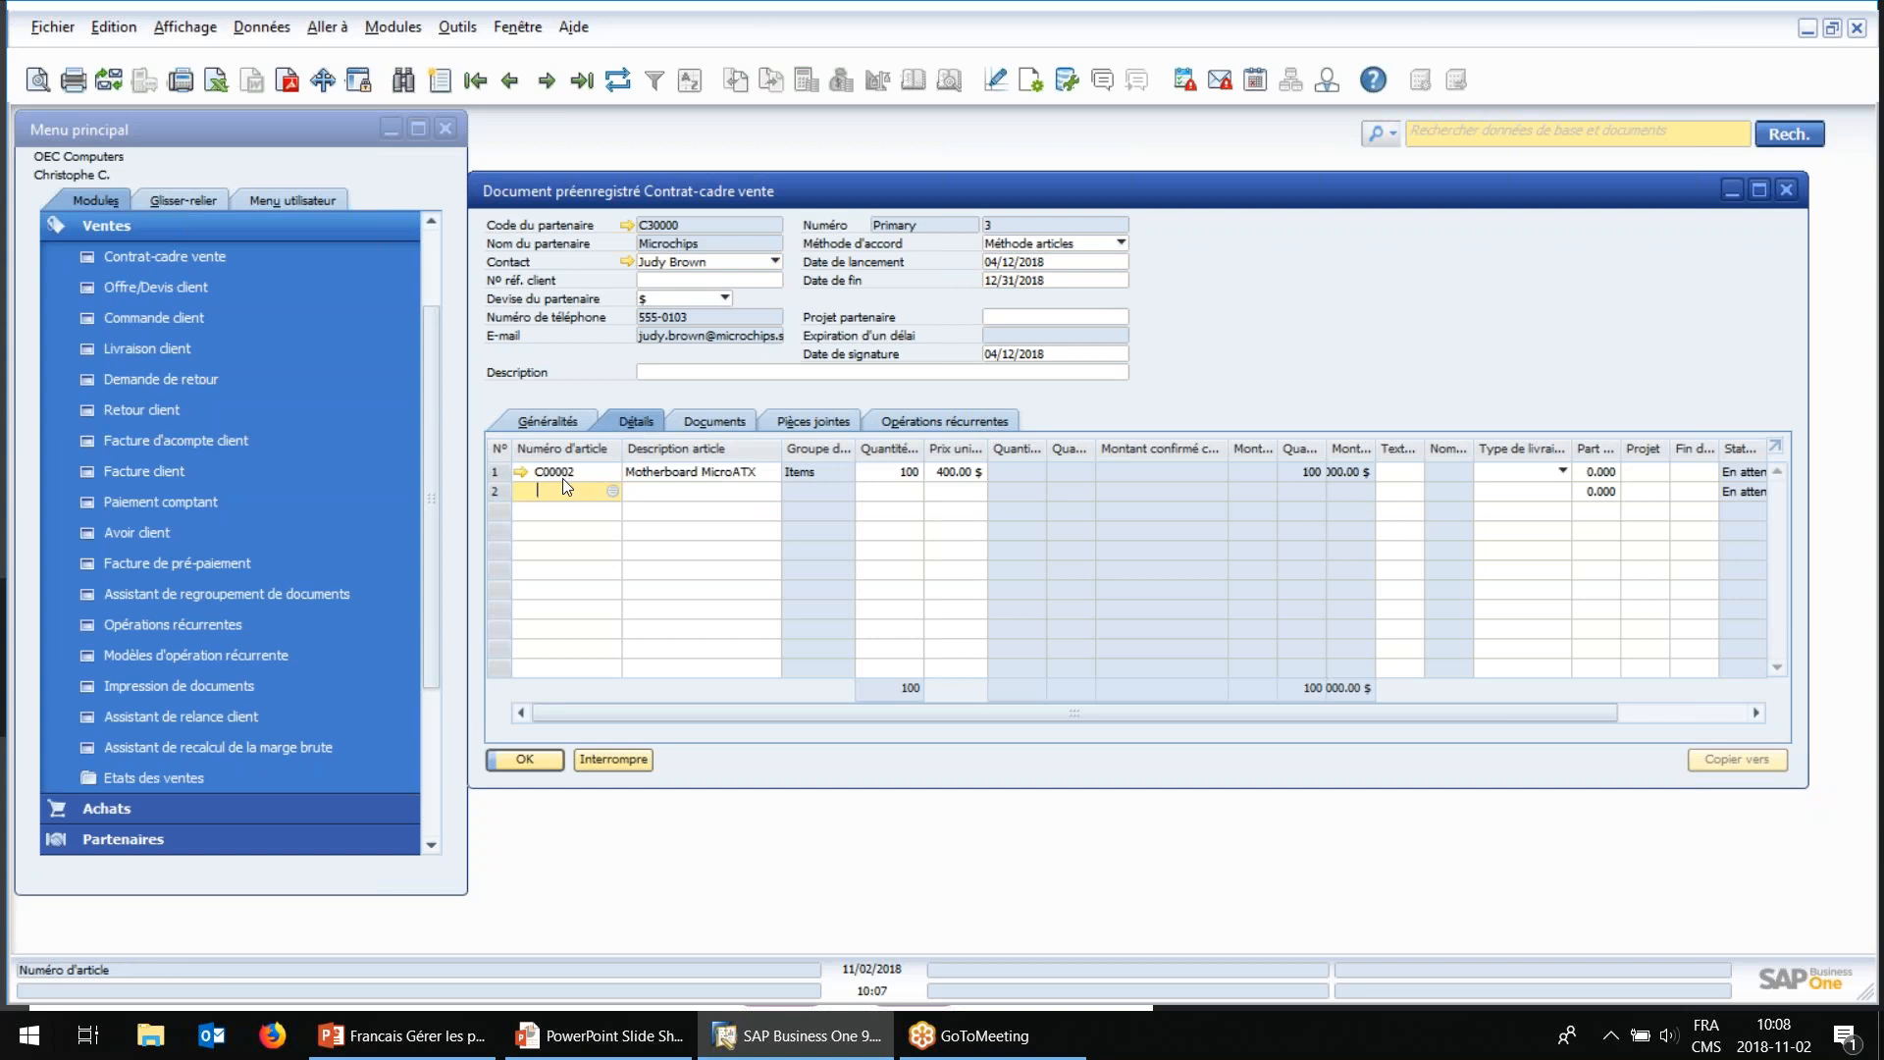
pyautogui.click(888, 476)
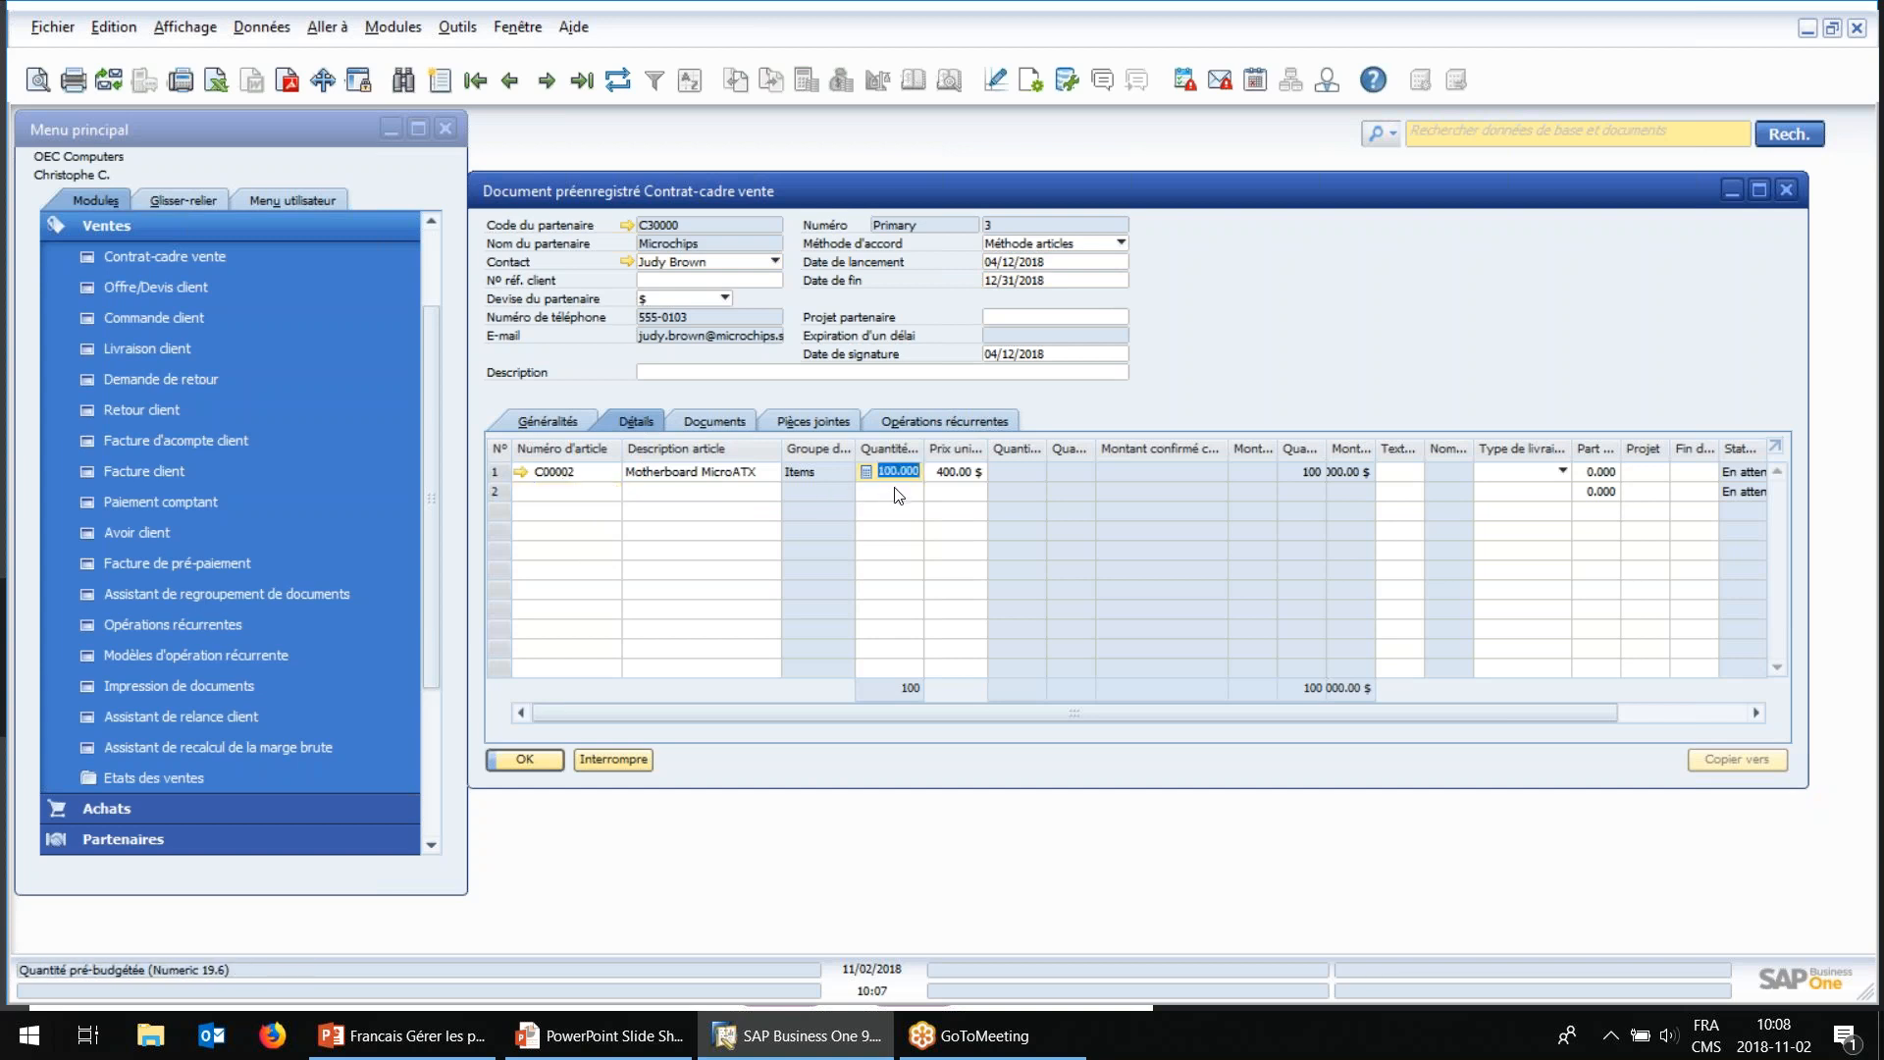
pyautogui.click(967, 481)
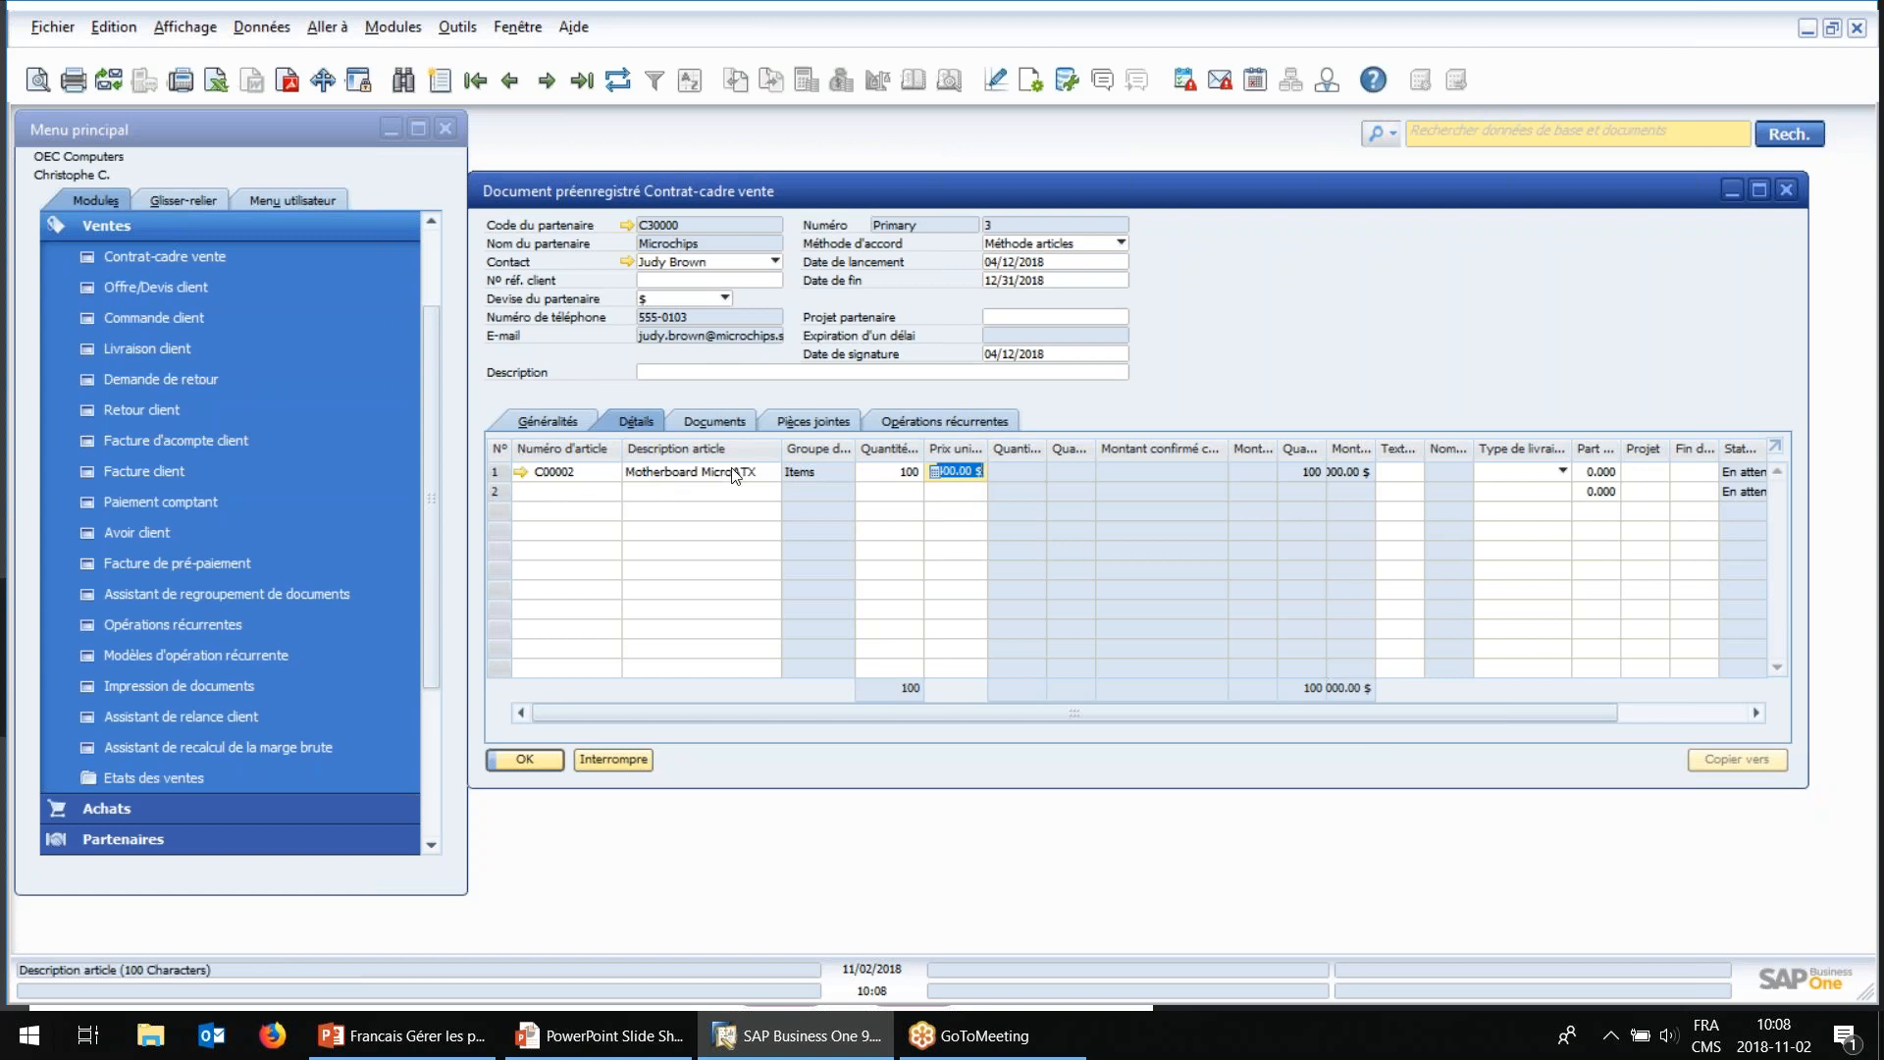
pyautogui.click(893, 471)
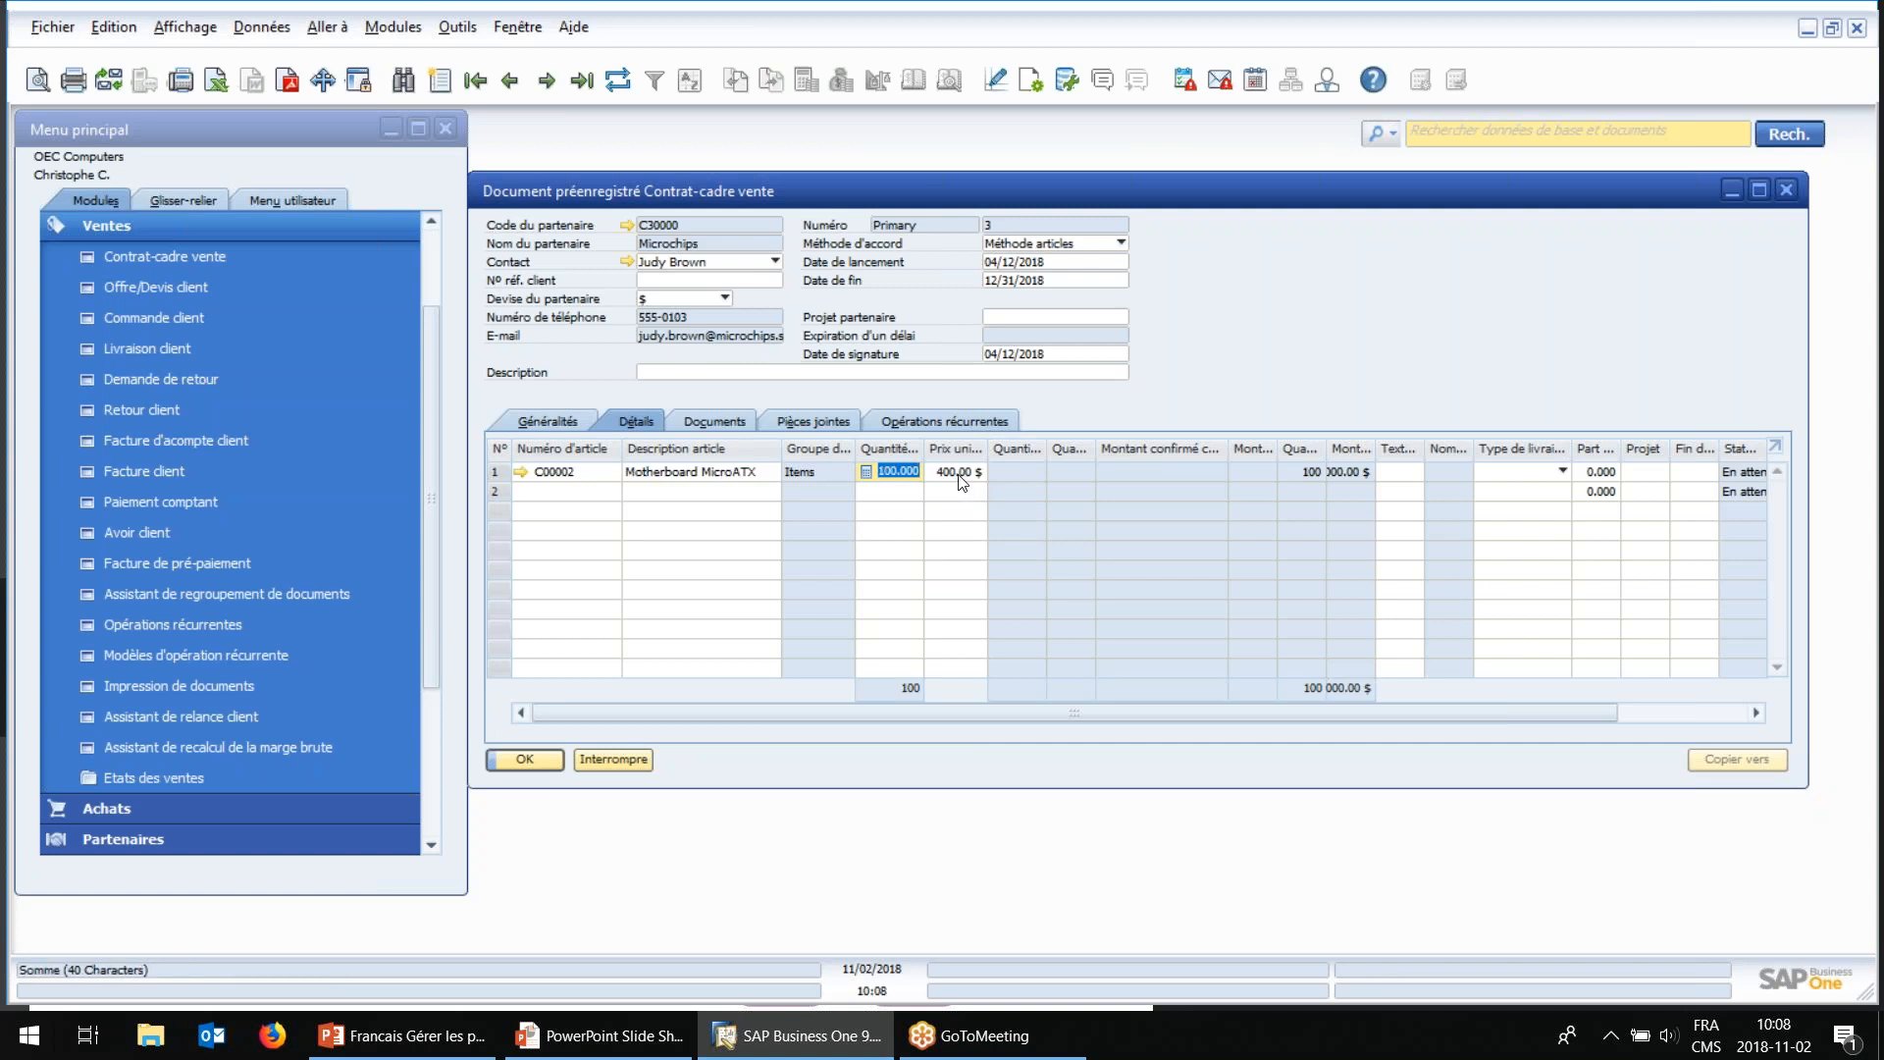
pyautogui.click(600, 758)
# Step: Open the price lists from inventory management
pyautogui.click(177, 232)
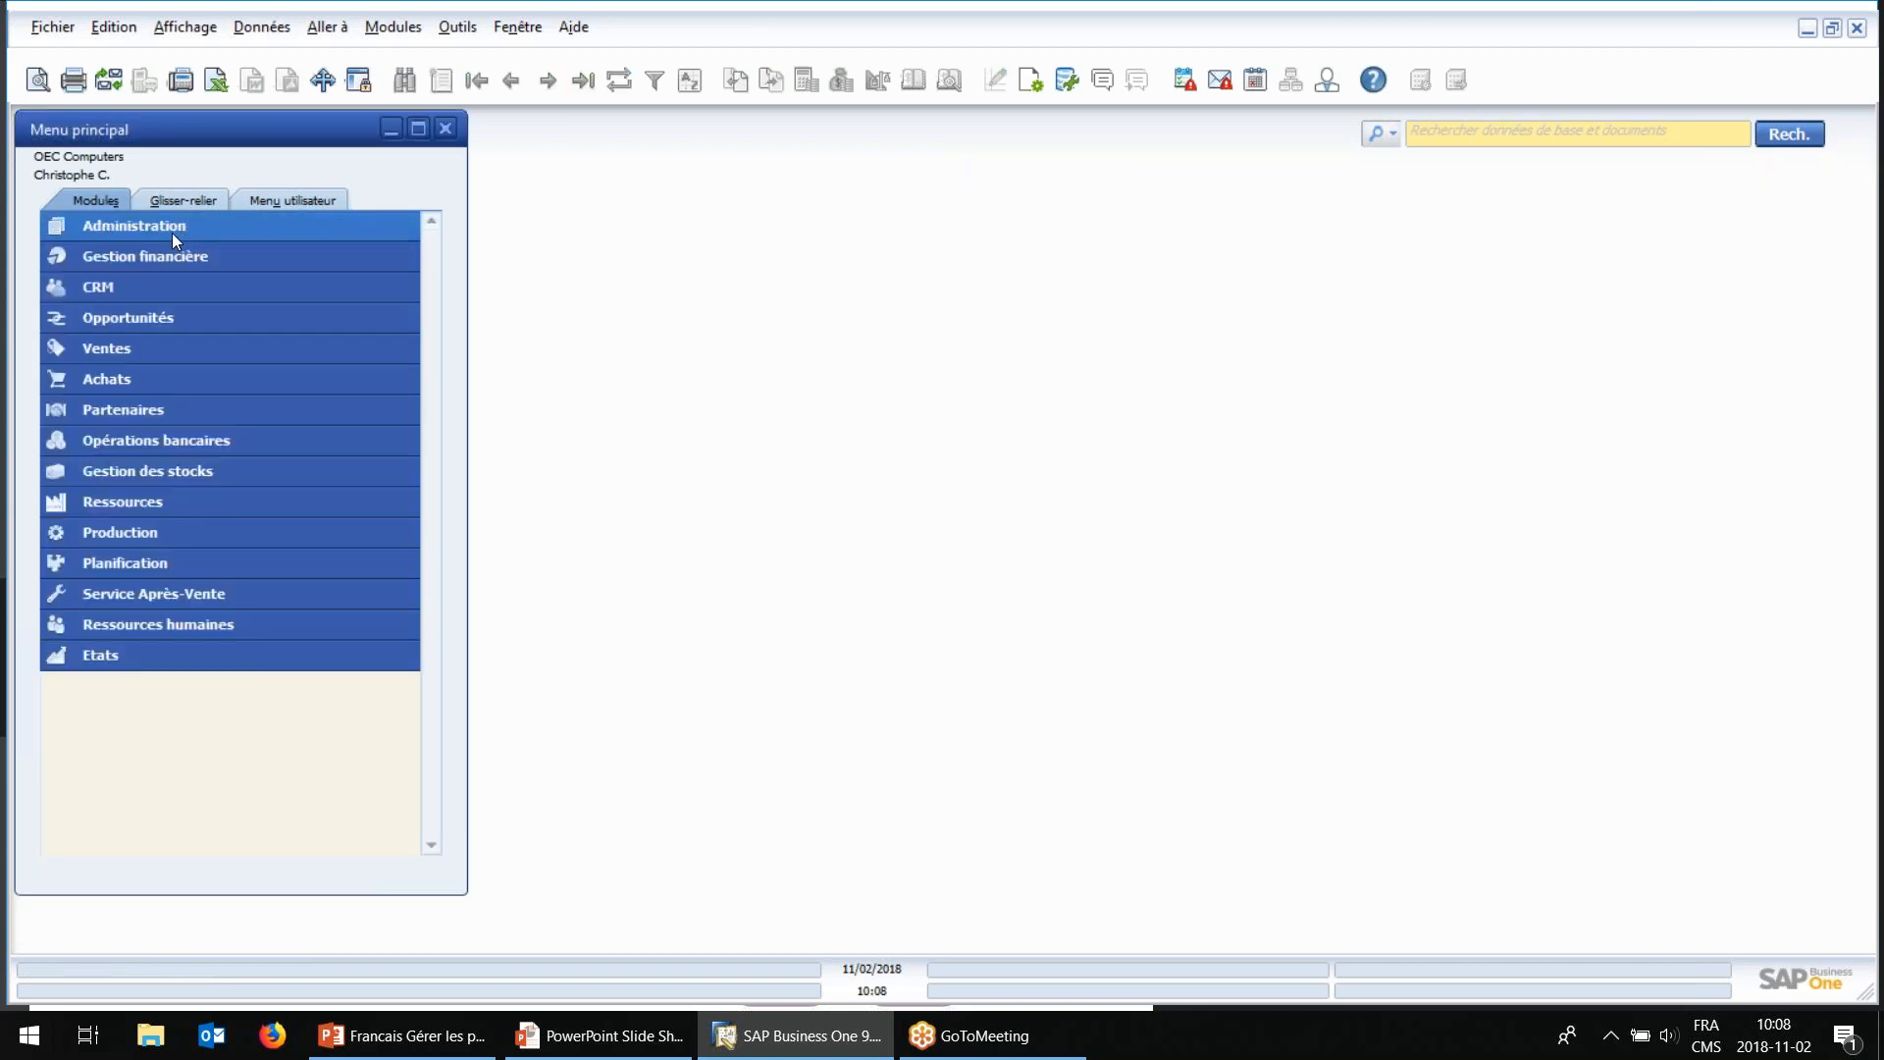
pyautogui.click(155, 473)
pyautogui.click(169, 682)
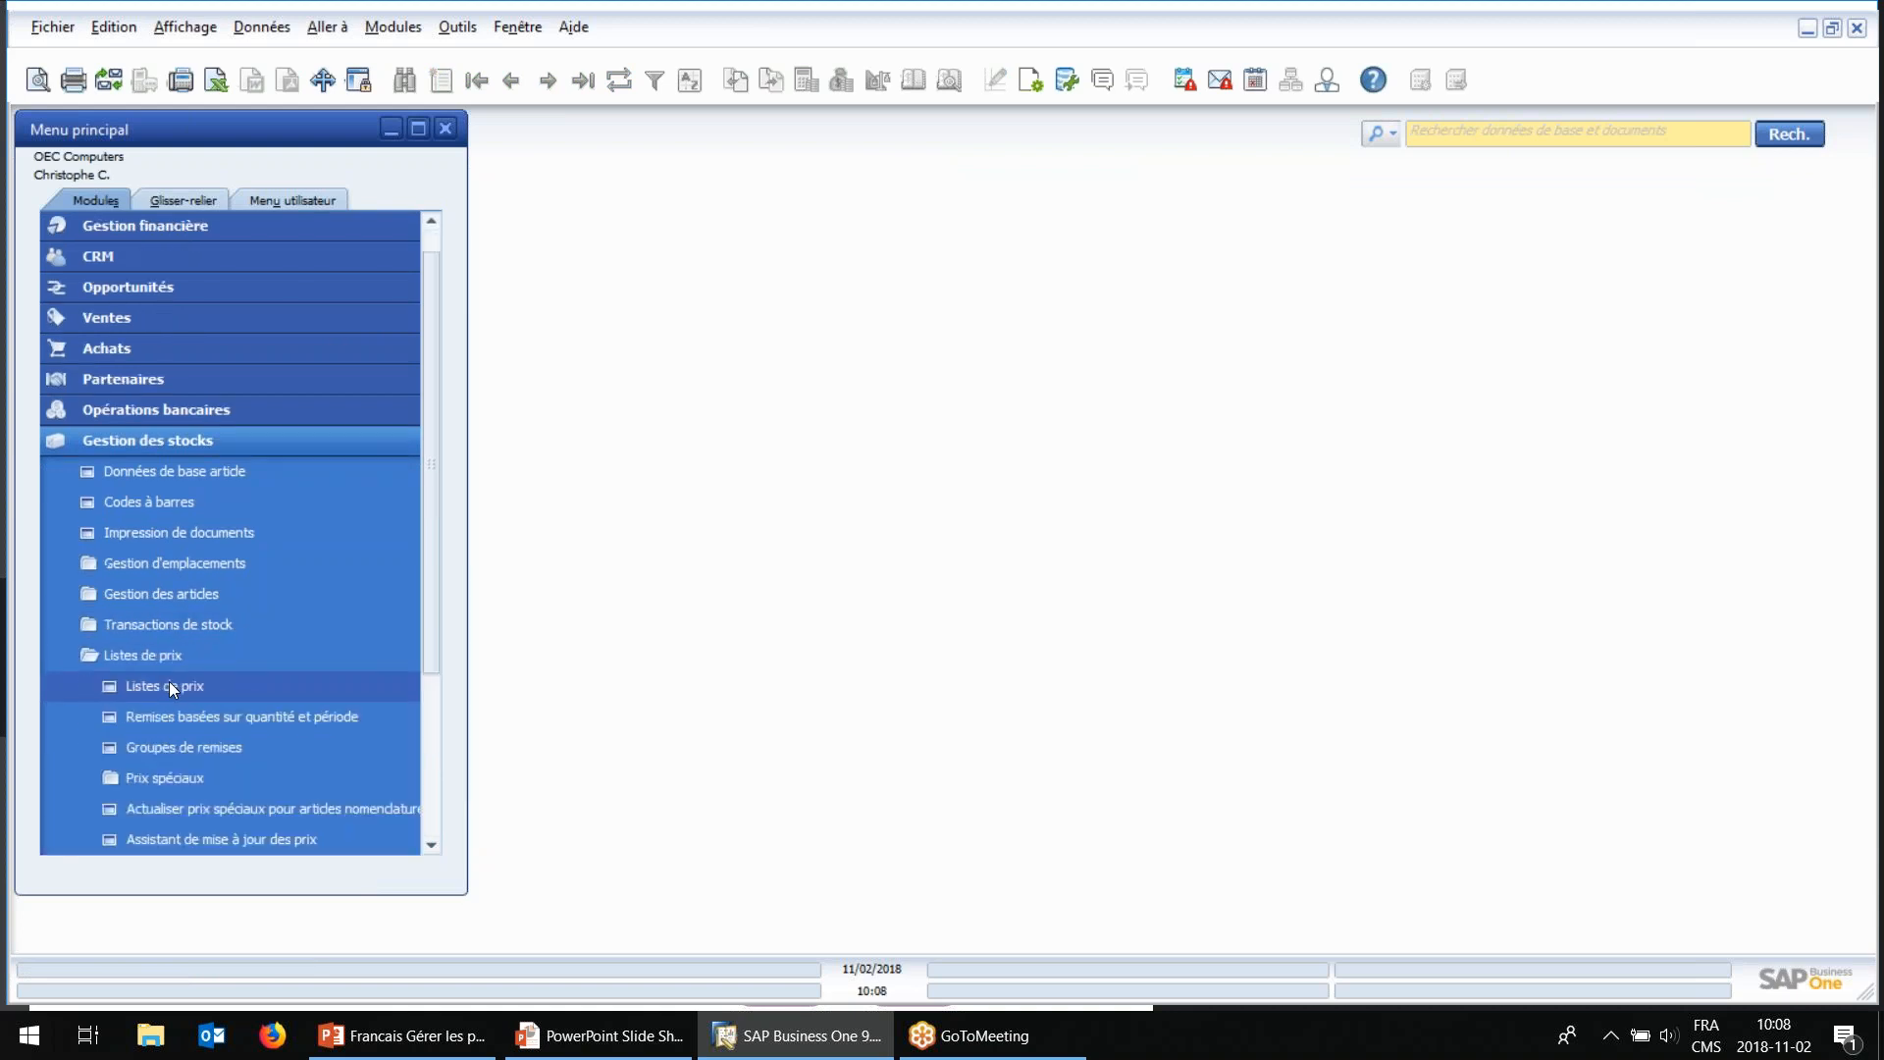
pyautogui.scroll(-2, 210, 601)
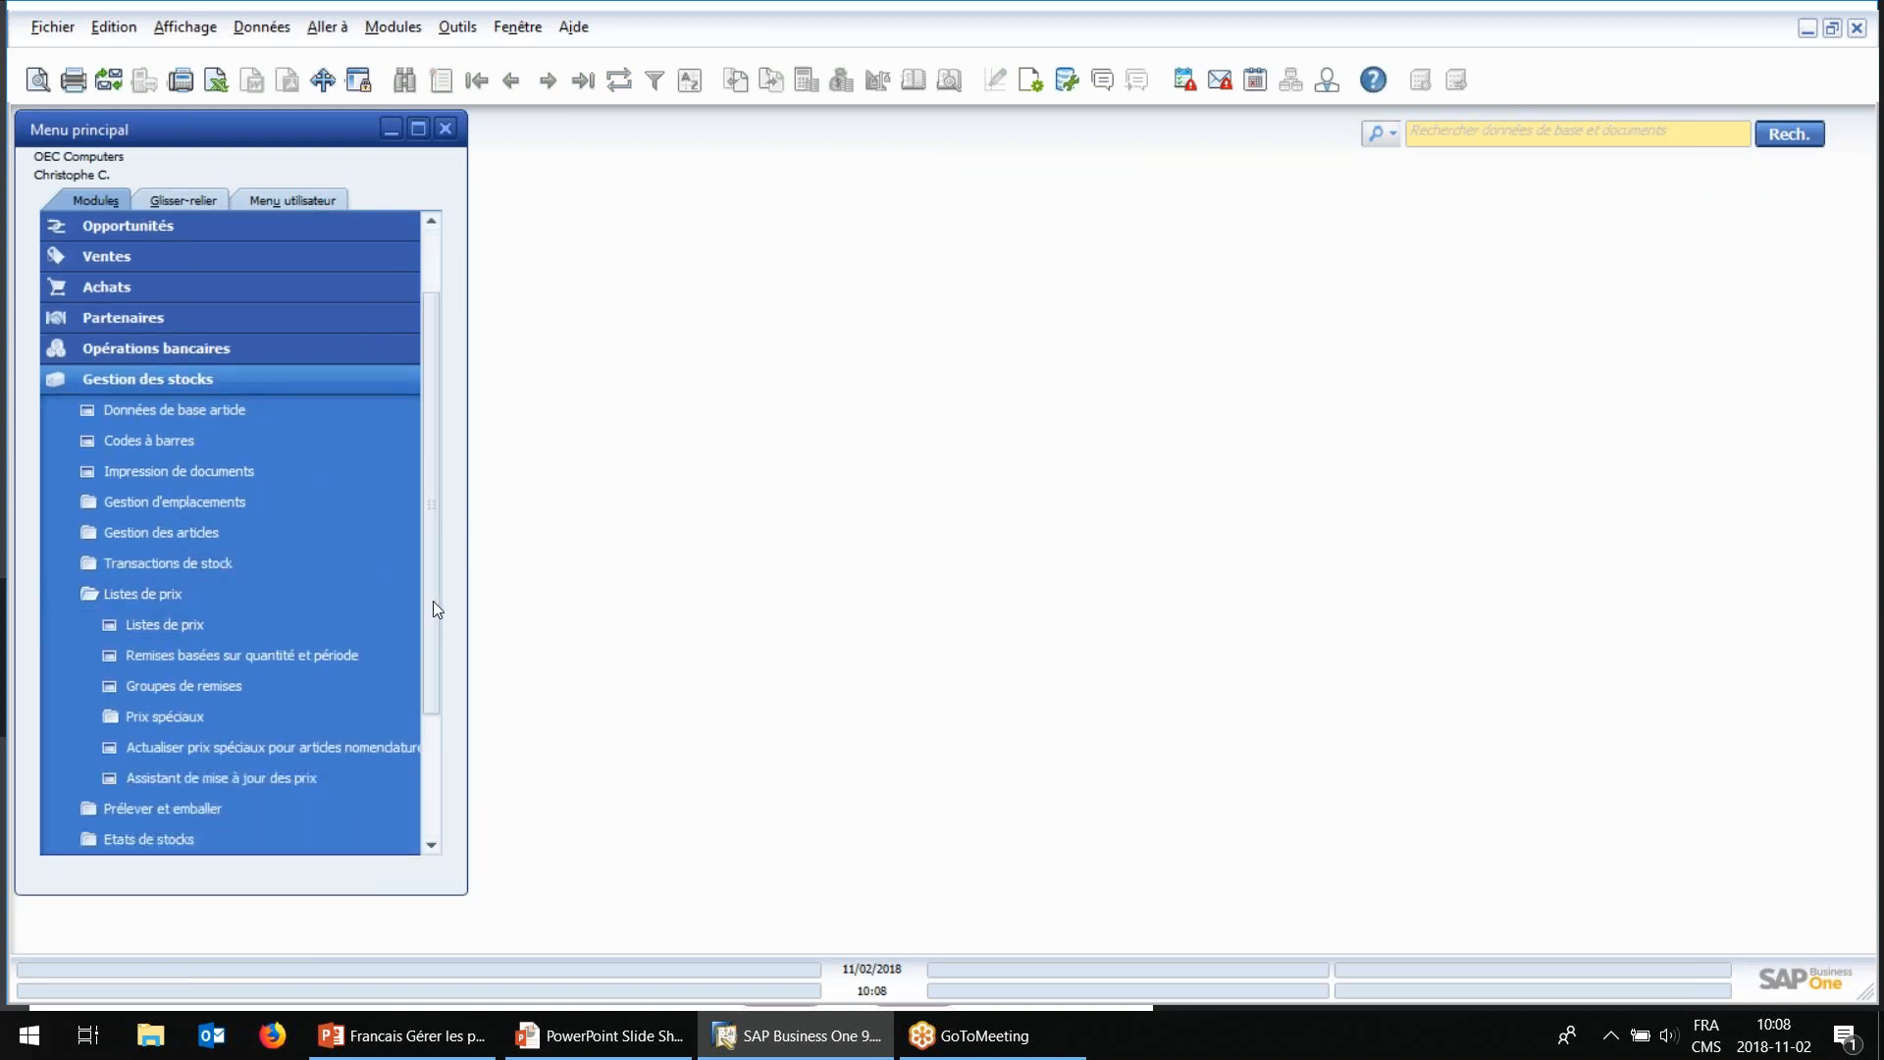
pyautogui.scroll(-1, 439, 640)
pyautogui.scroll(-2, 440, 640)
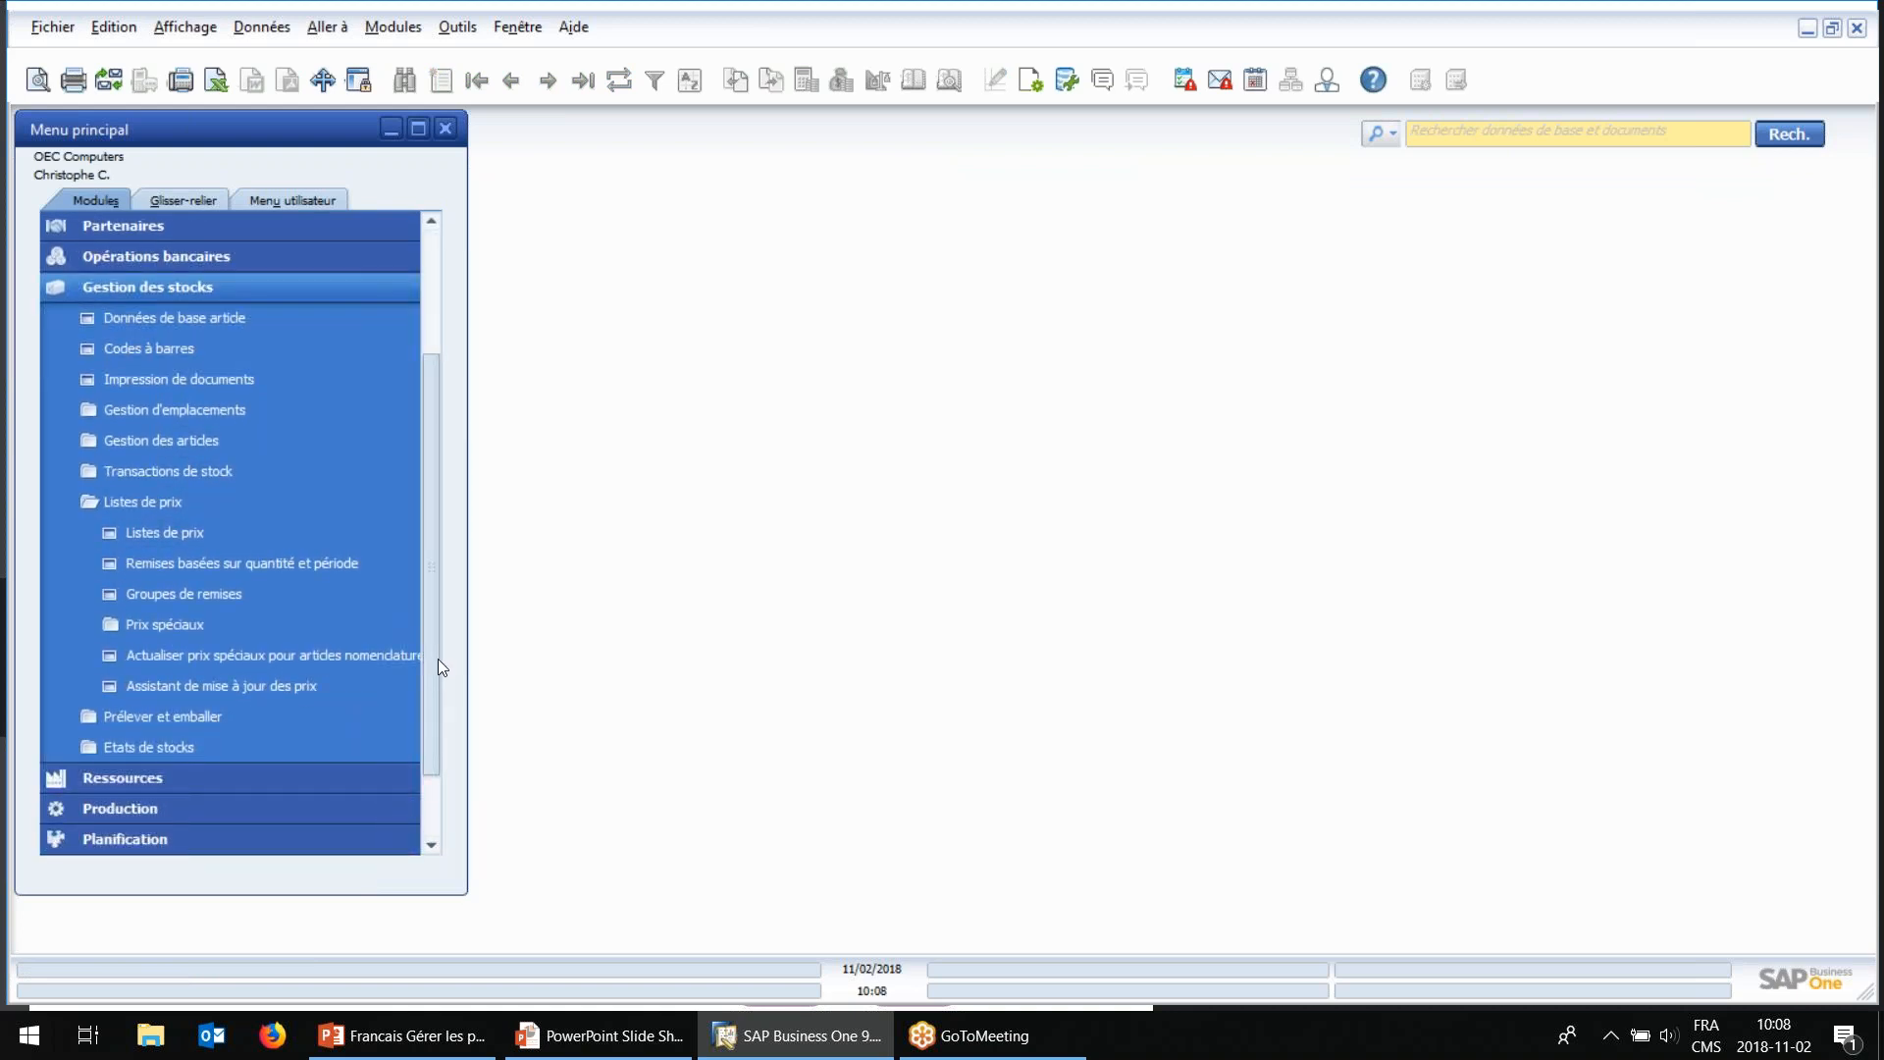
pyautogui.click(196, 532)
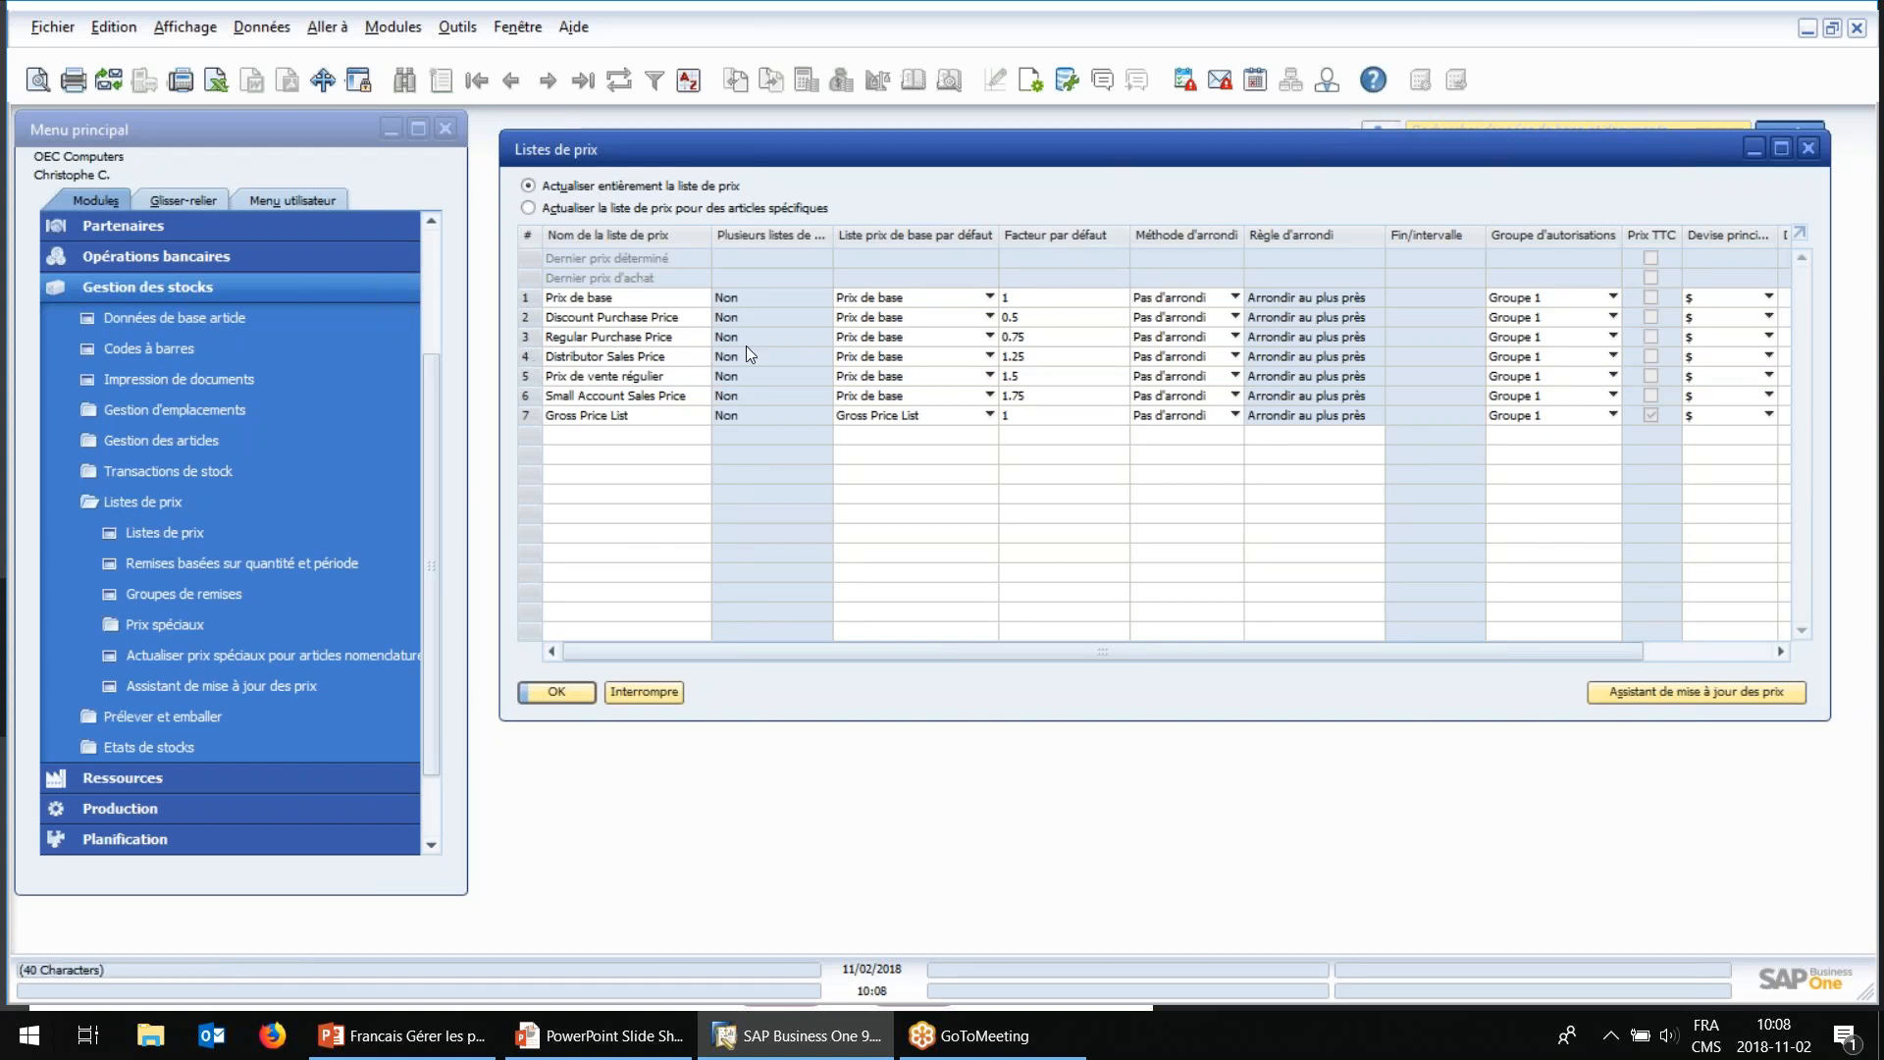
pyautogui.moveTo(674, 160); pyautogui.dragTo(664, 168)
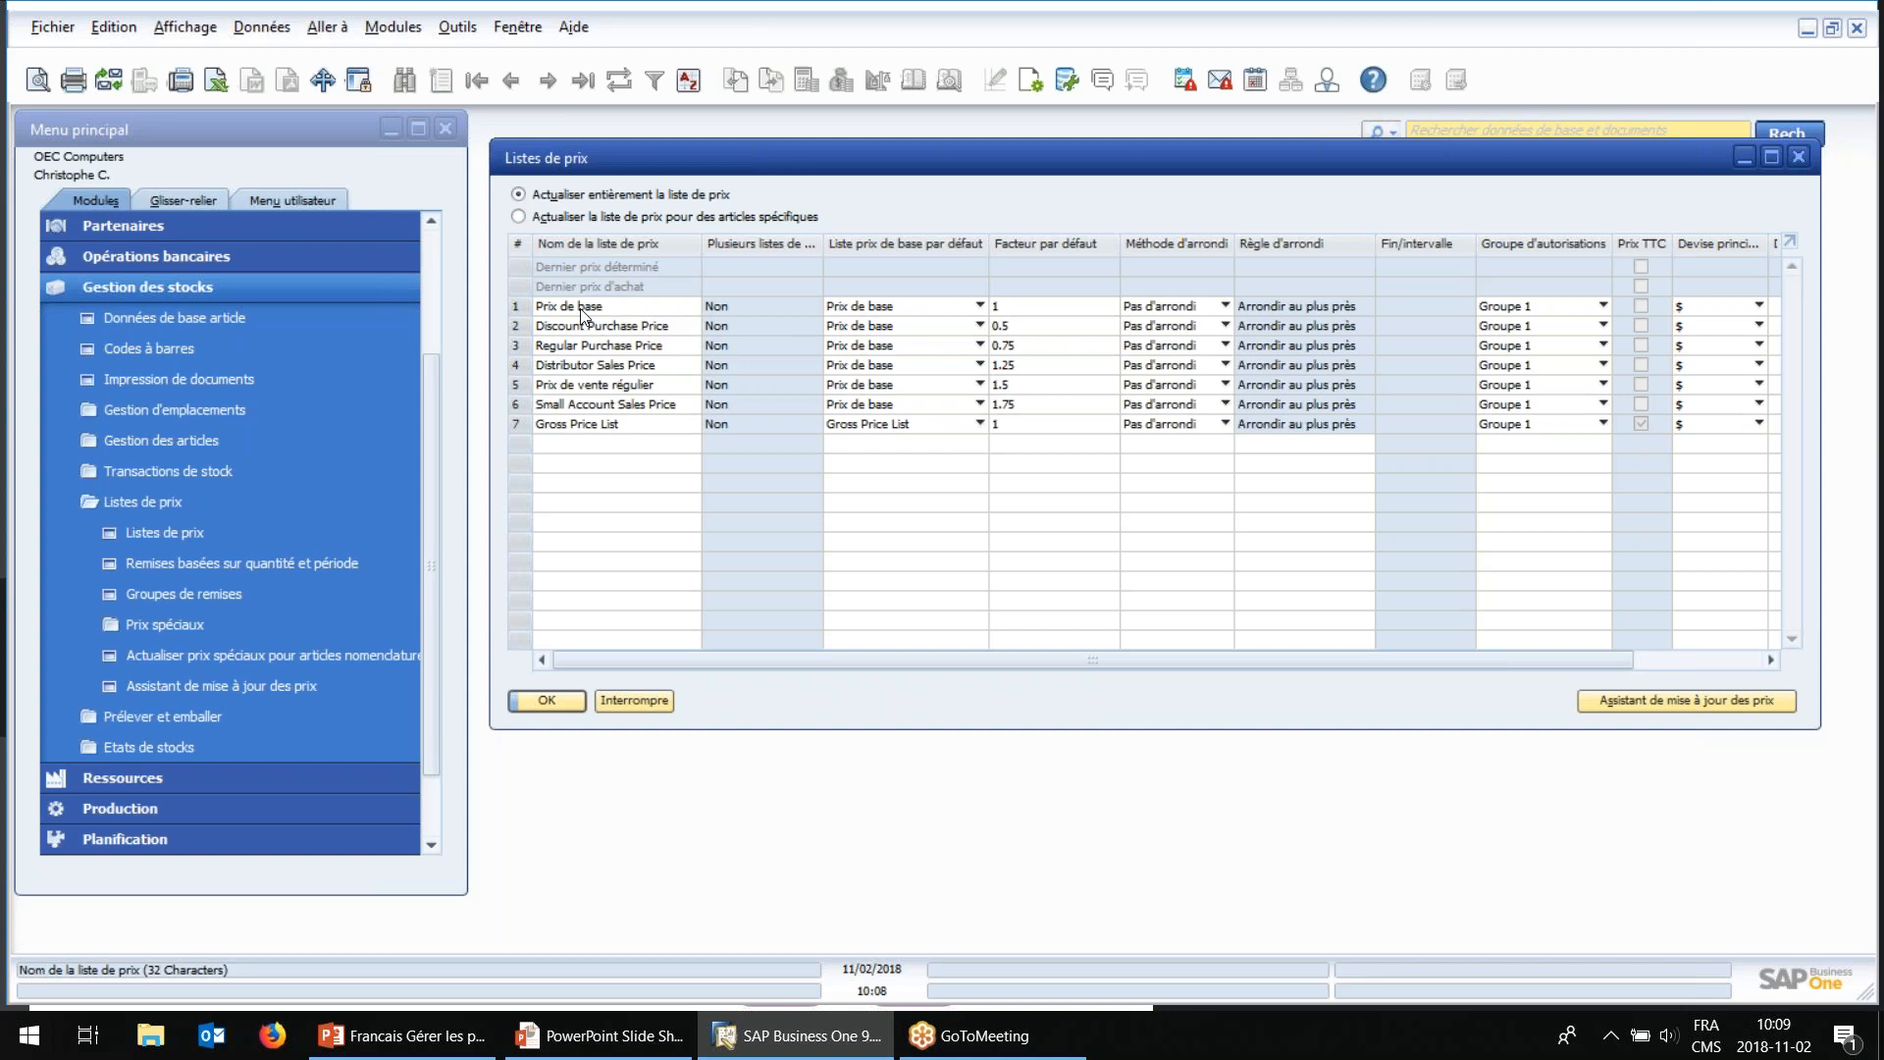
# Step: Compare the base, discount purchase, regular purchase and Prix de vente régulier lists with their base lists and factors
pyautogui.click(517, 307)
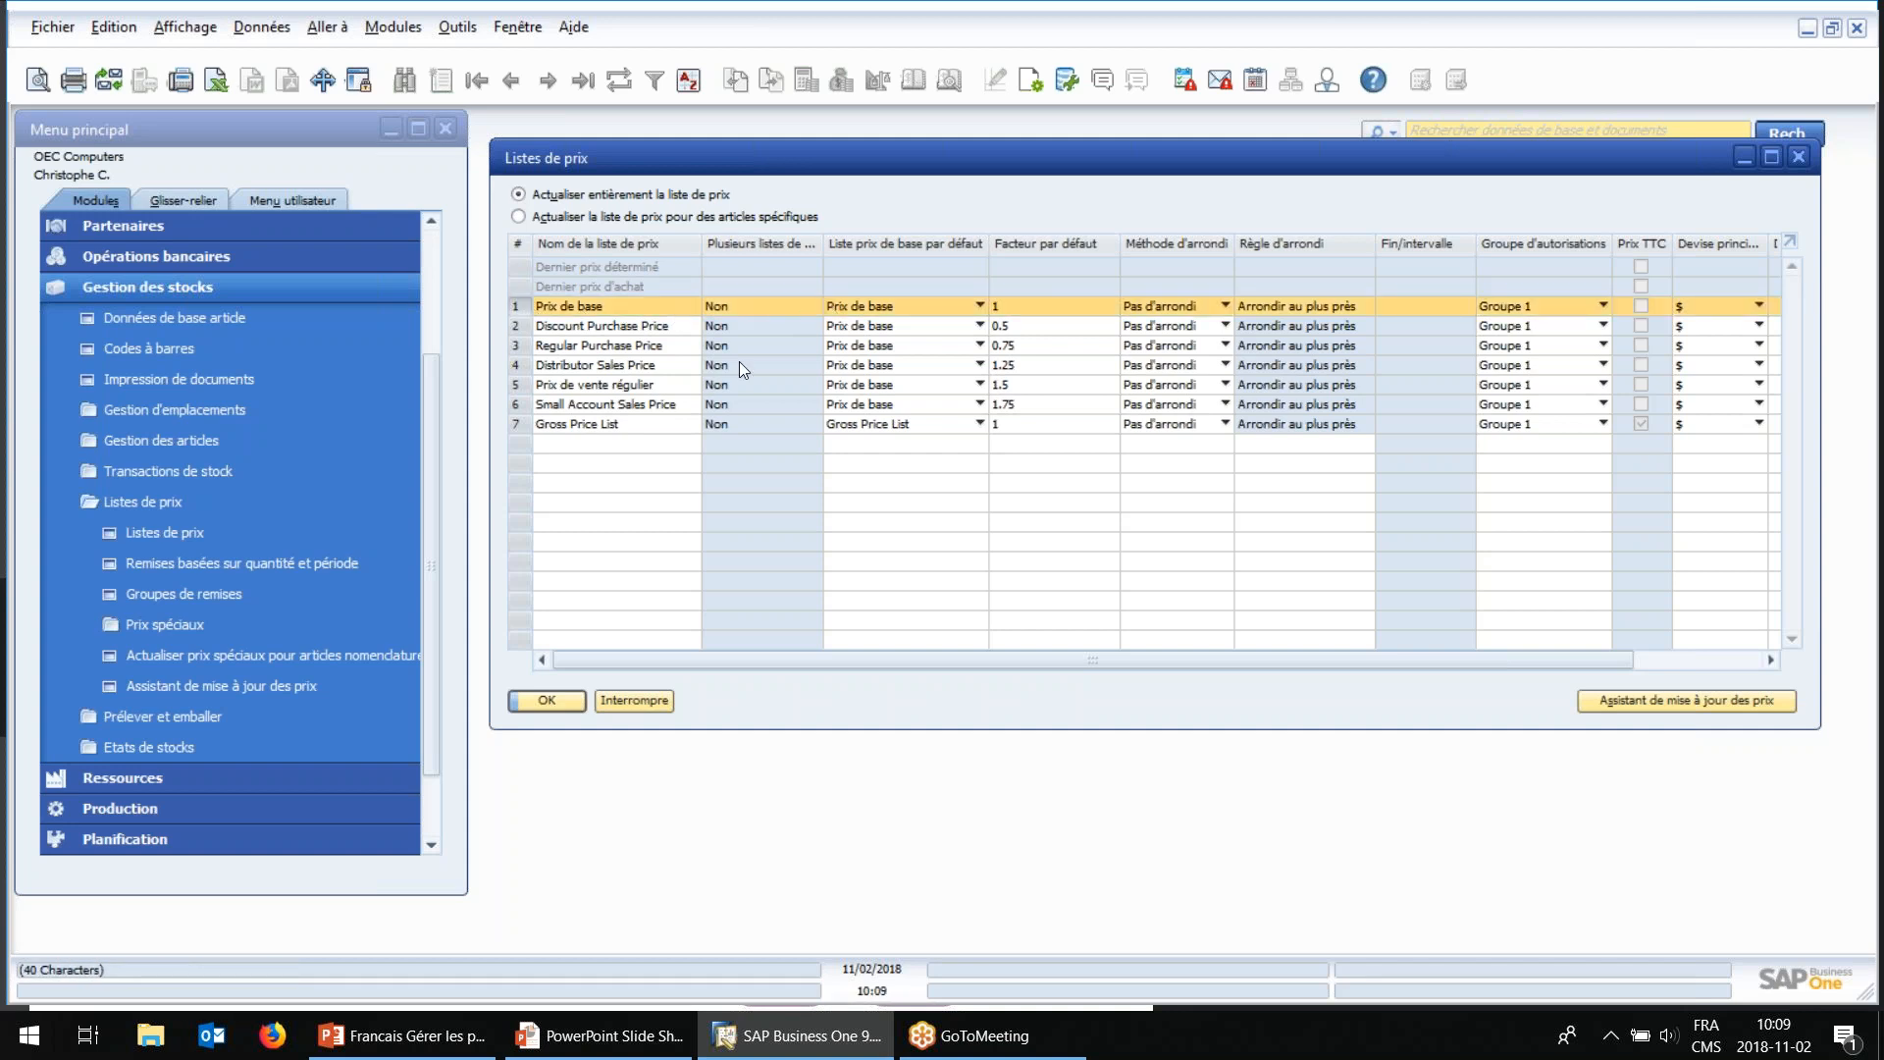
pyautogui.click(514, 327)
pyautogui.click(514, 345)
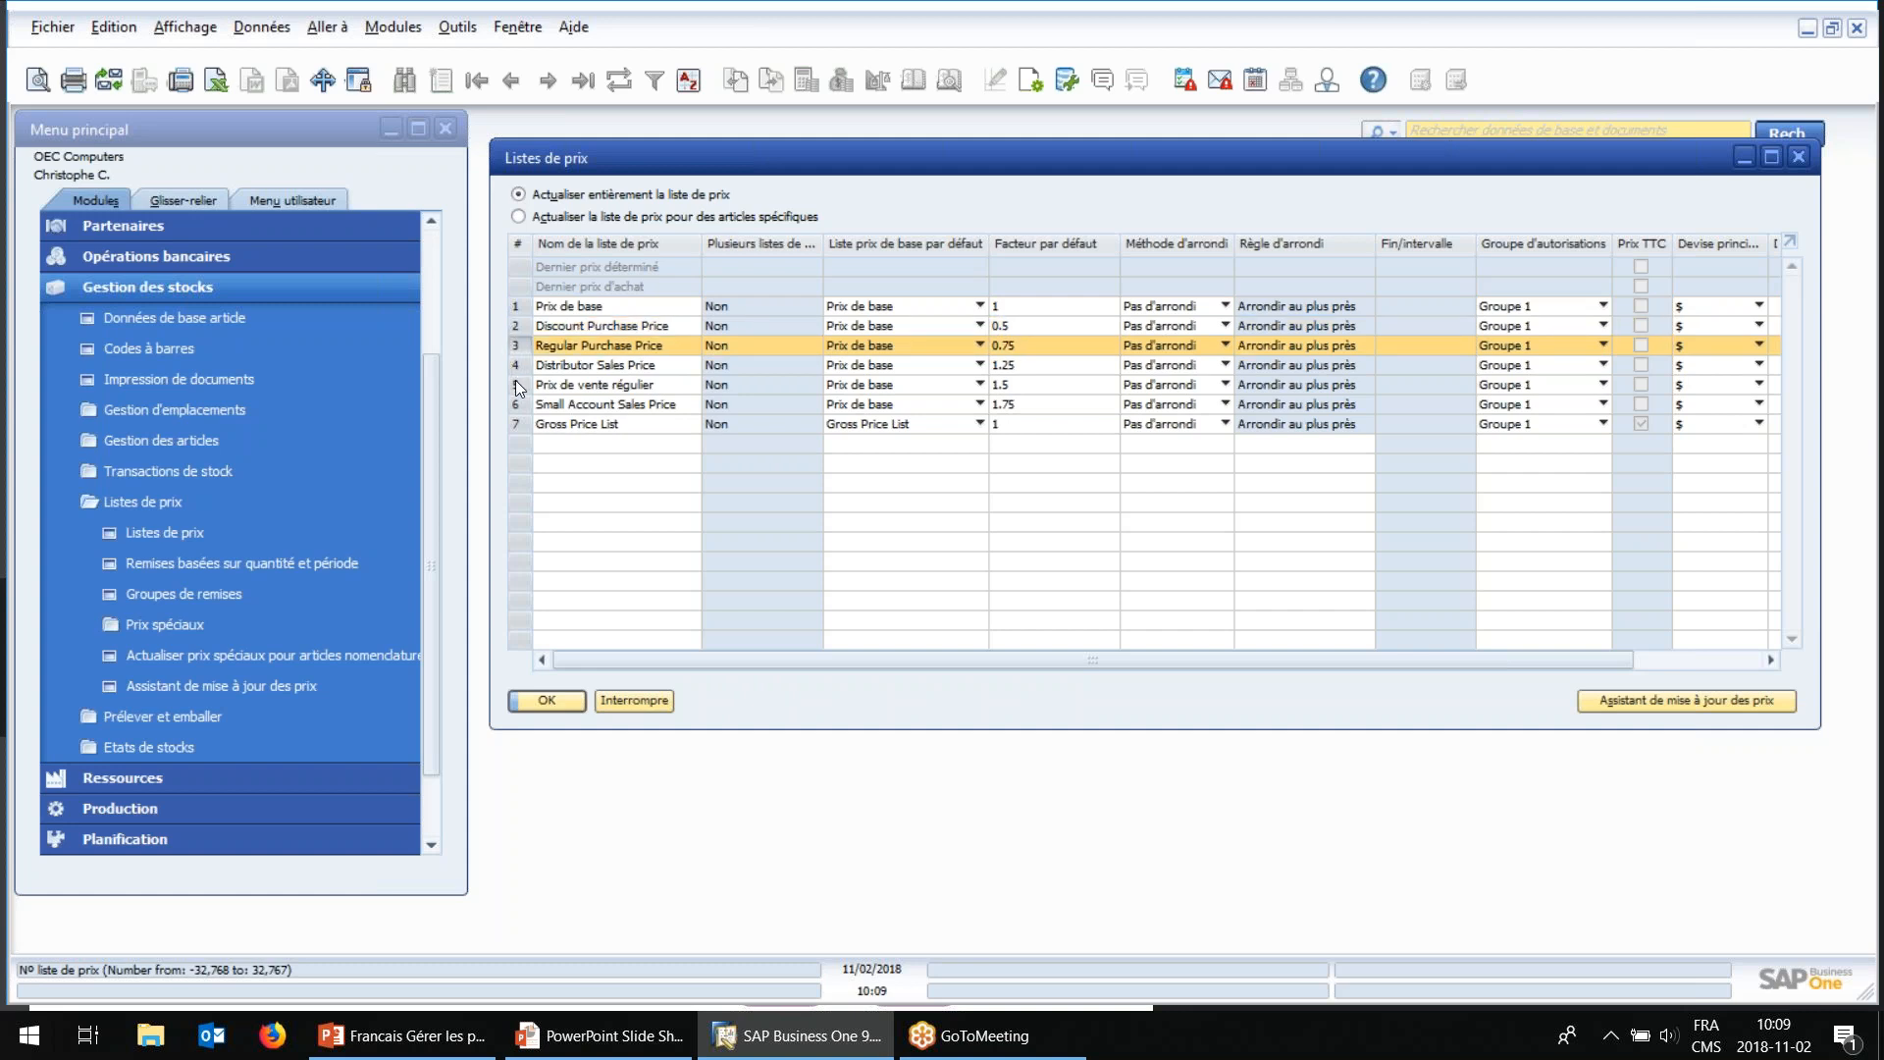
pyautogui.click(515, 385)
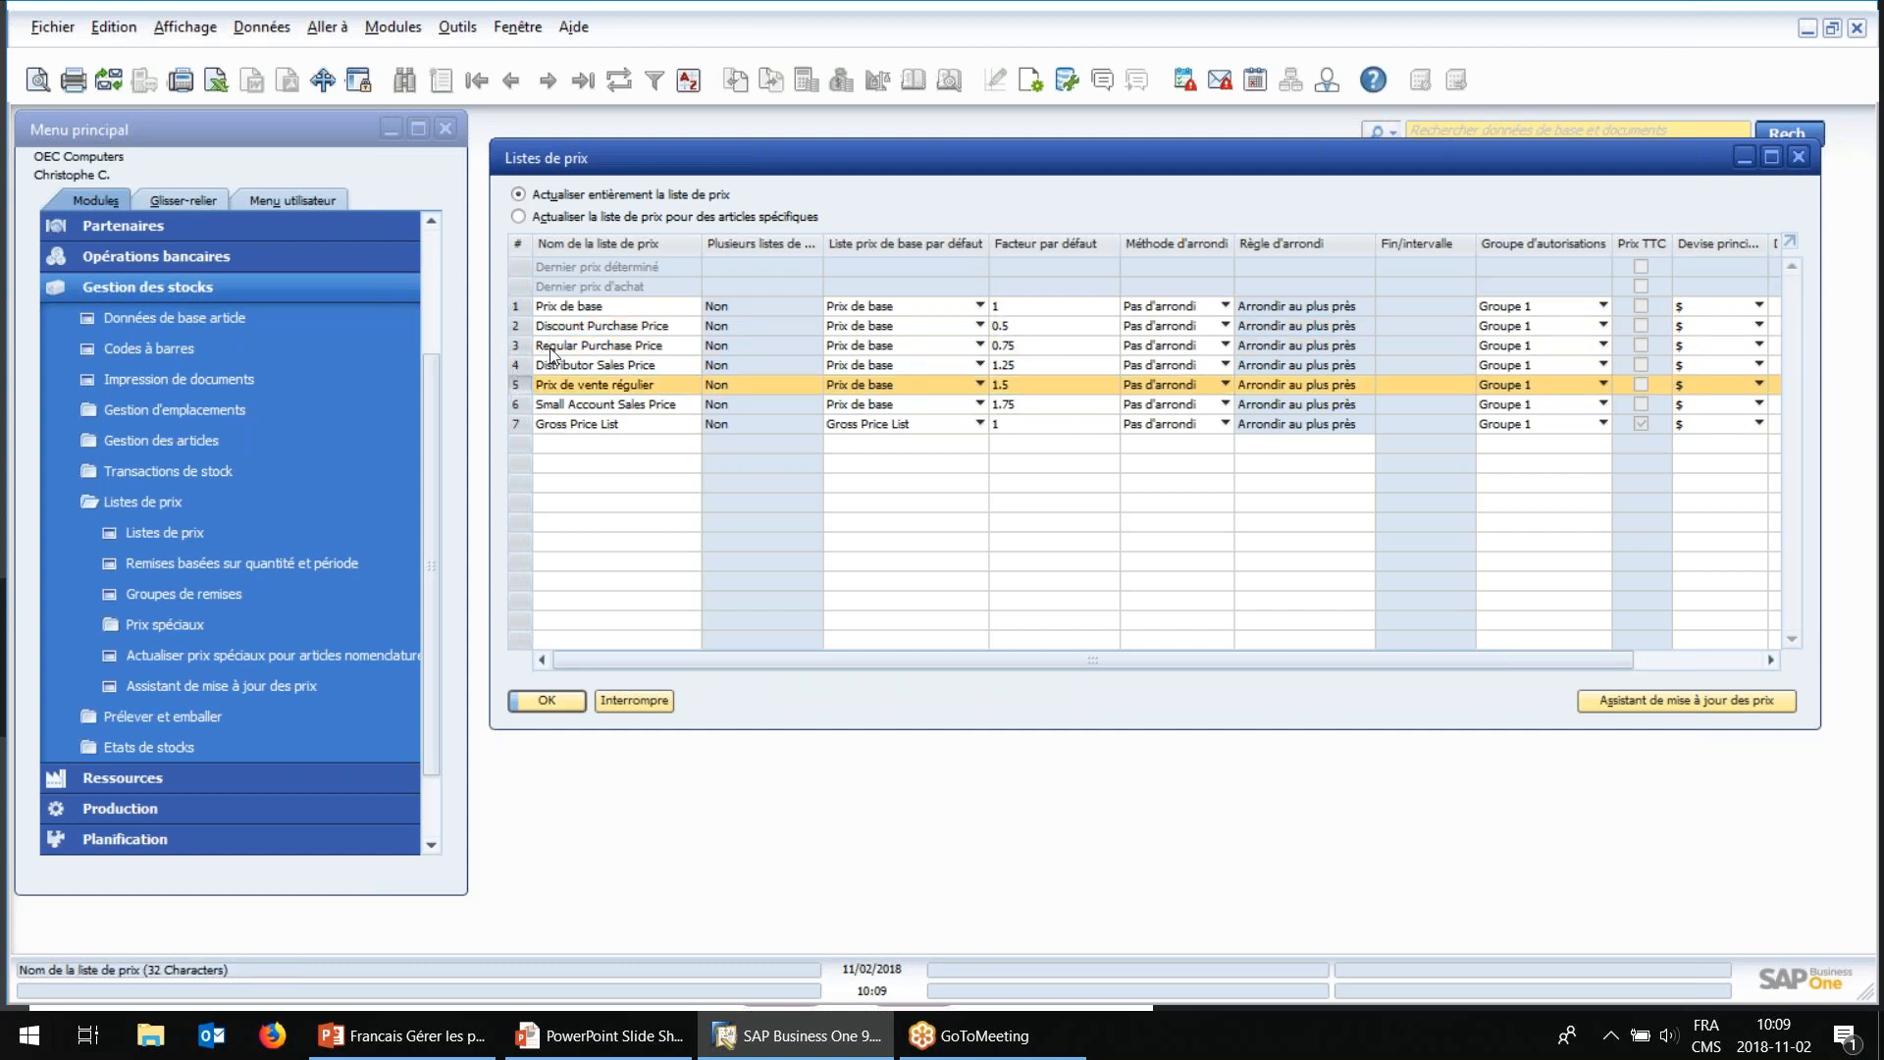
pyautogui.click(520, 306)
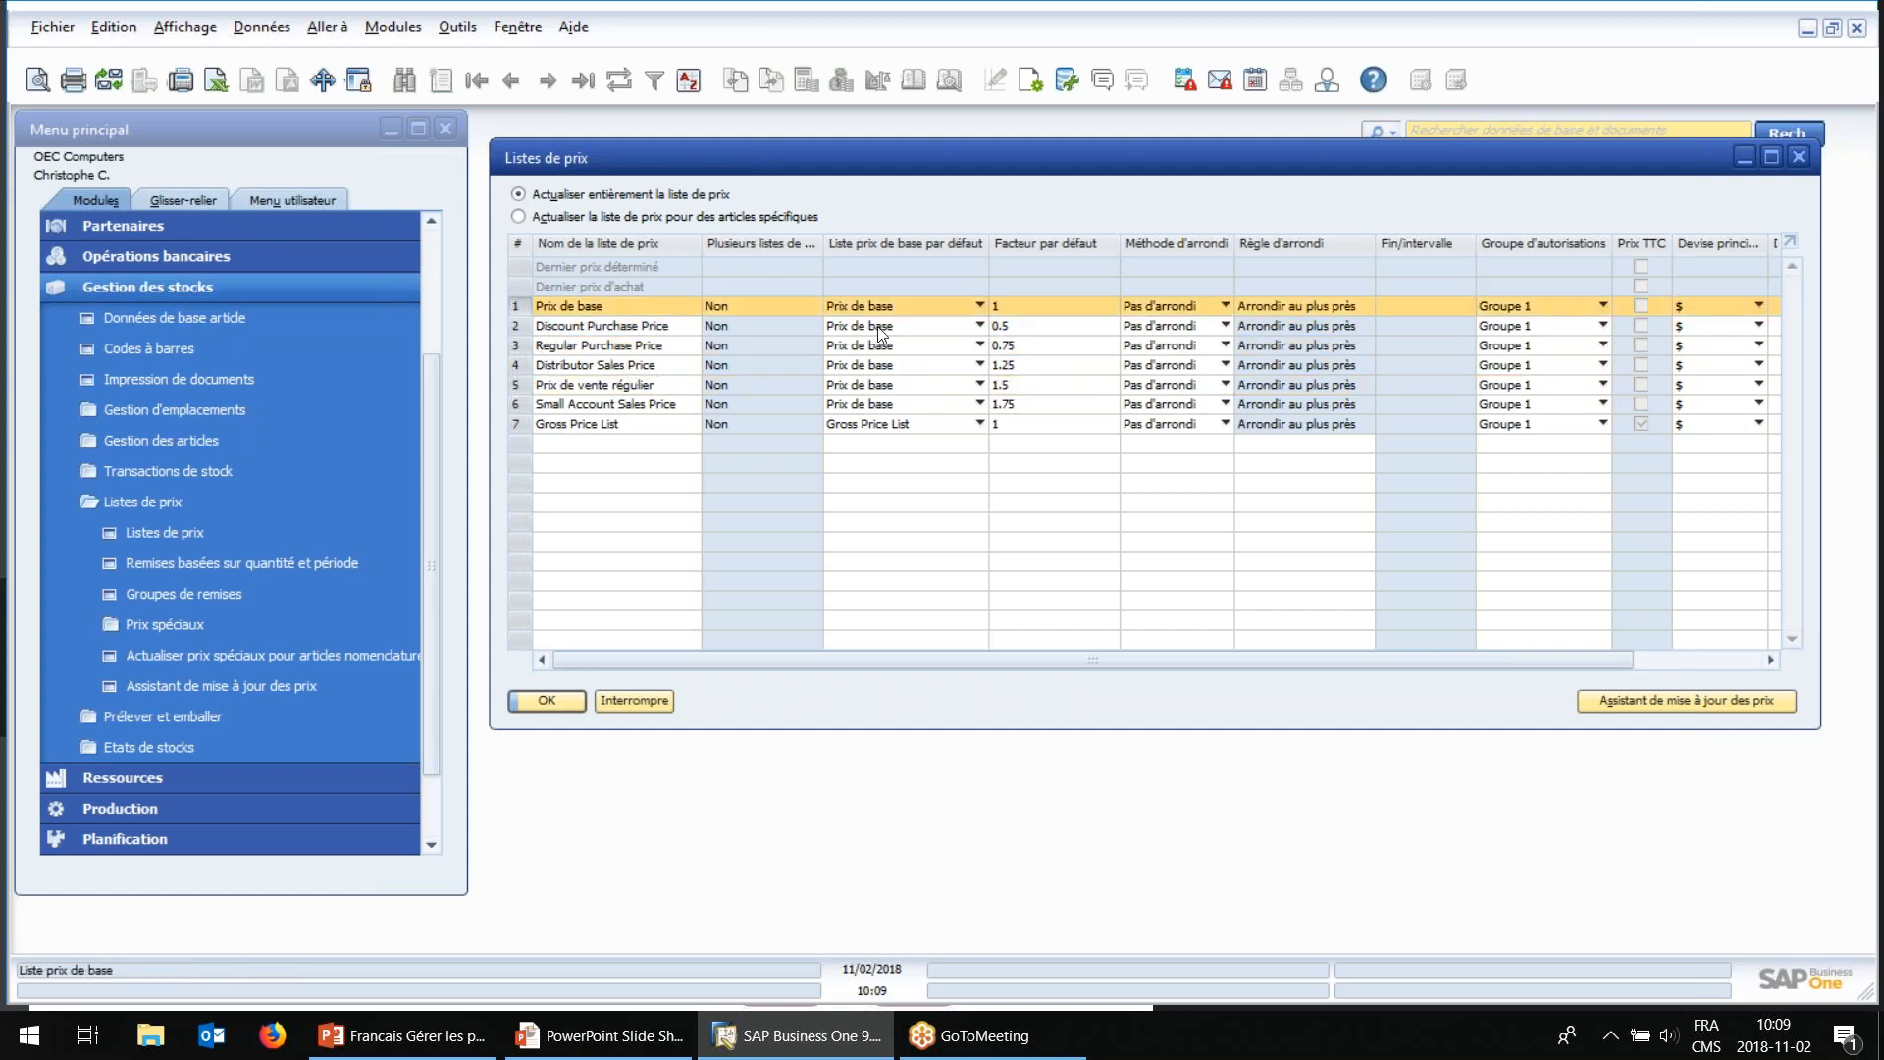
pyautogui.click(514, 386)
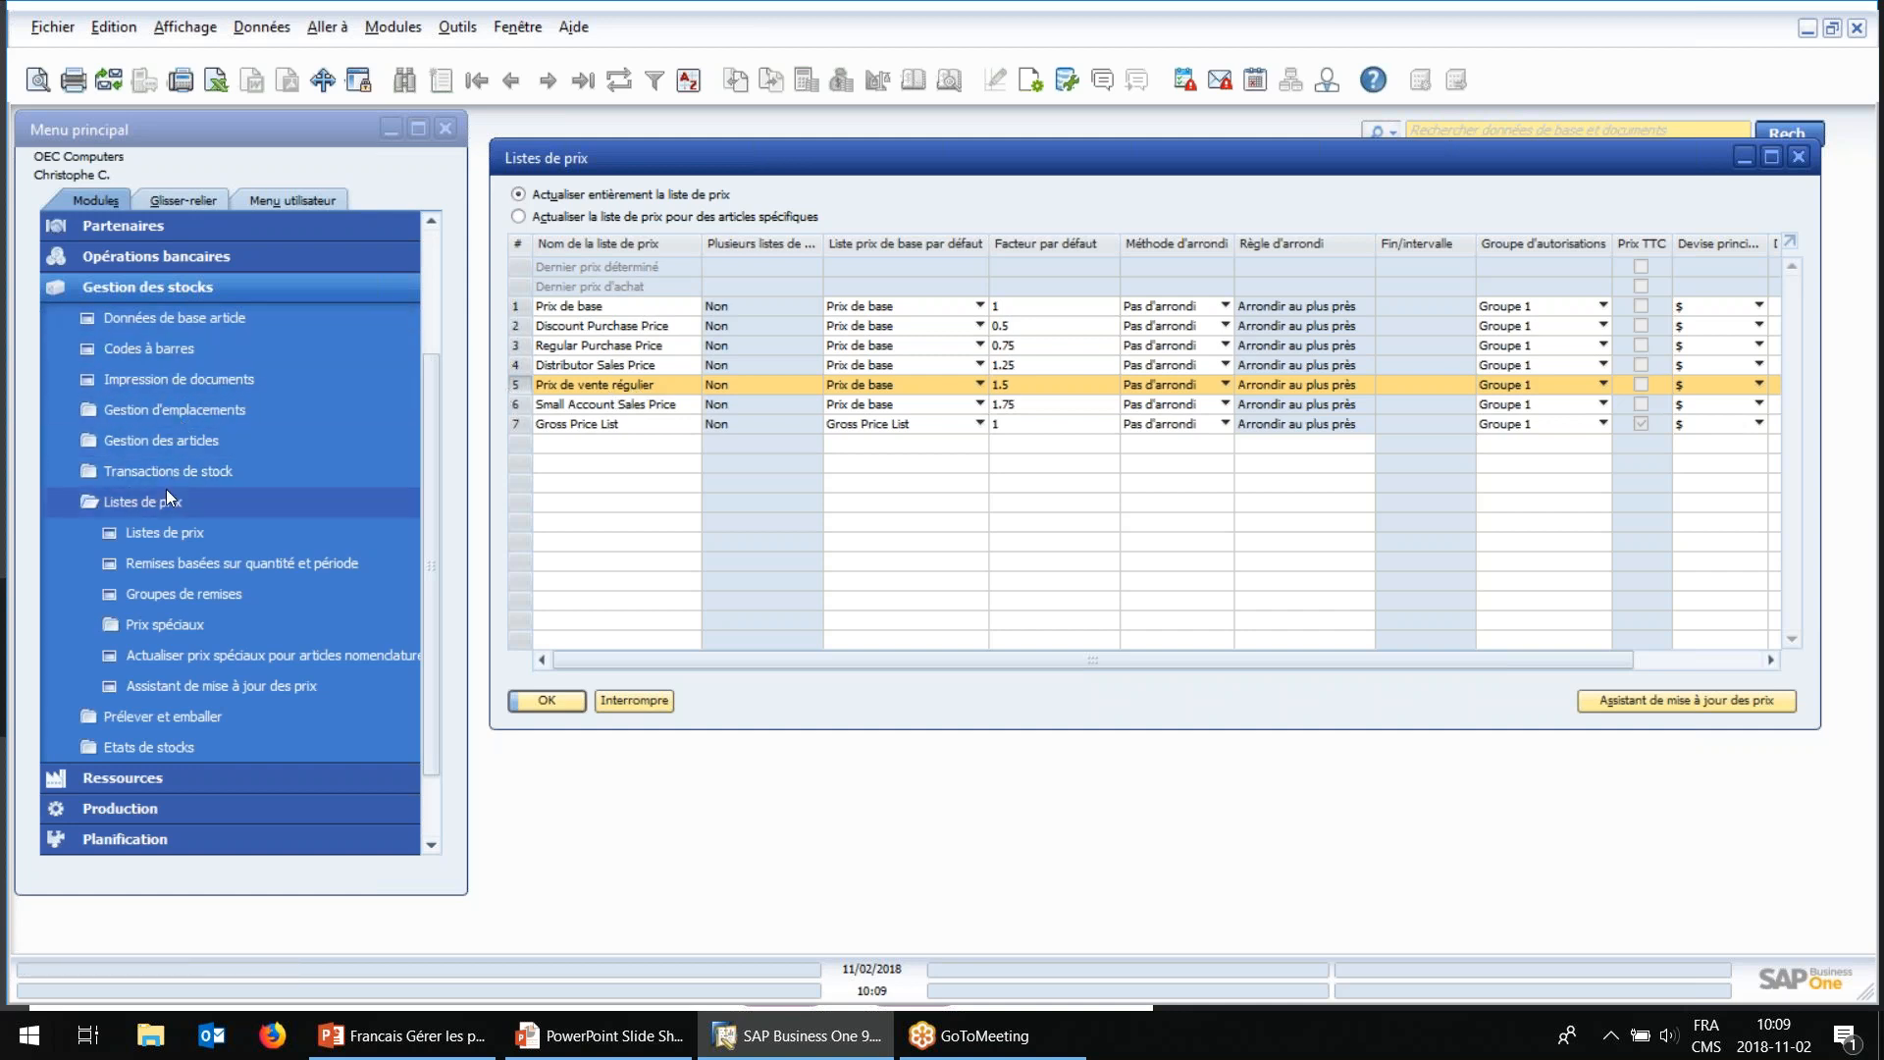
# Step: Open the business partner record of Maxi-Teq and show its payment terms and assigned price list
pyautogui.click(122, 284)
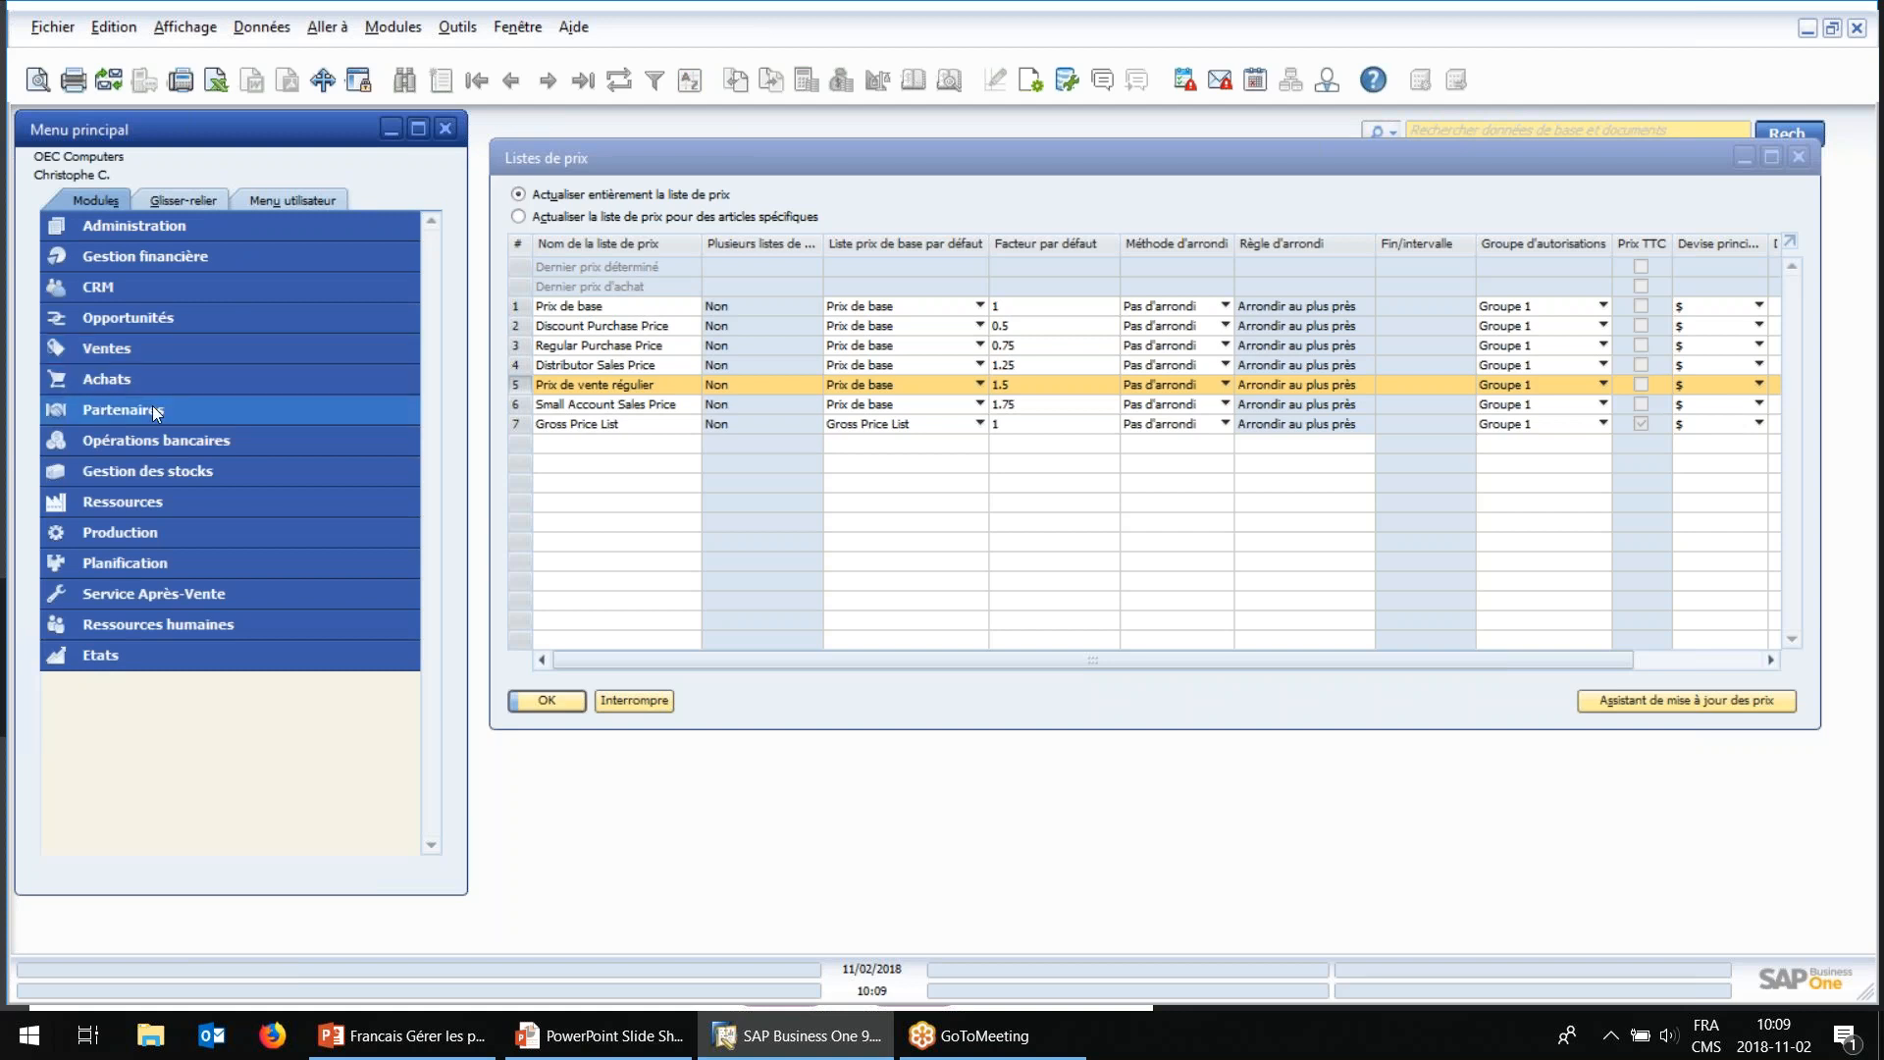
pyautogui.click(151, 406)
pyautogui.click(153, 437)
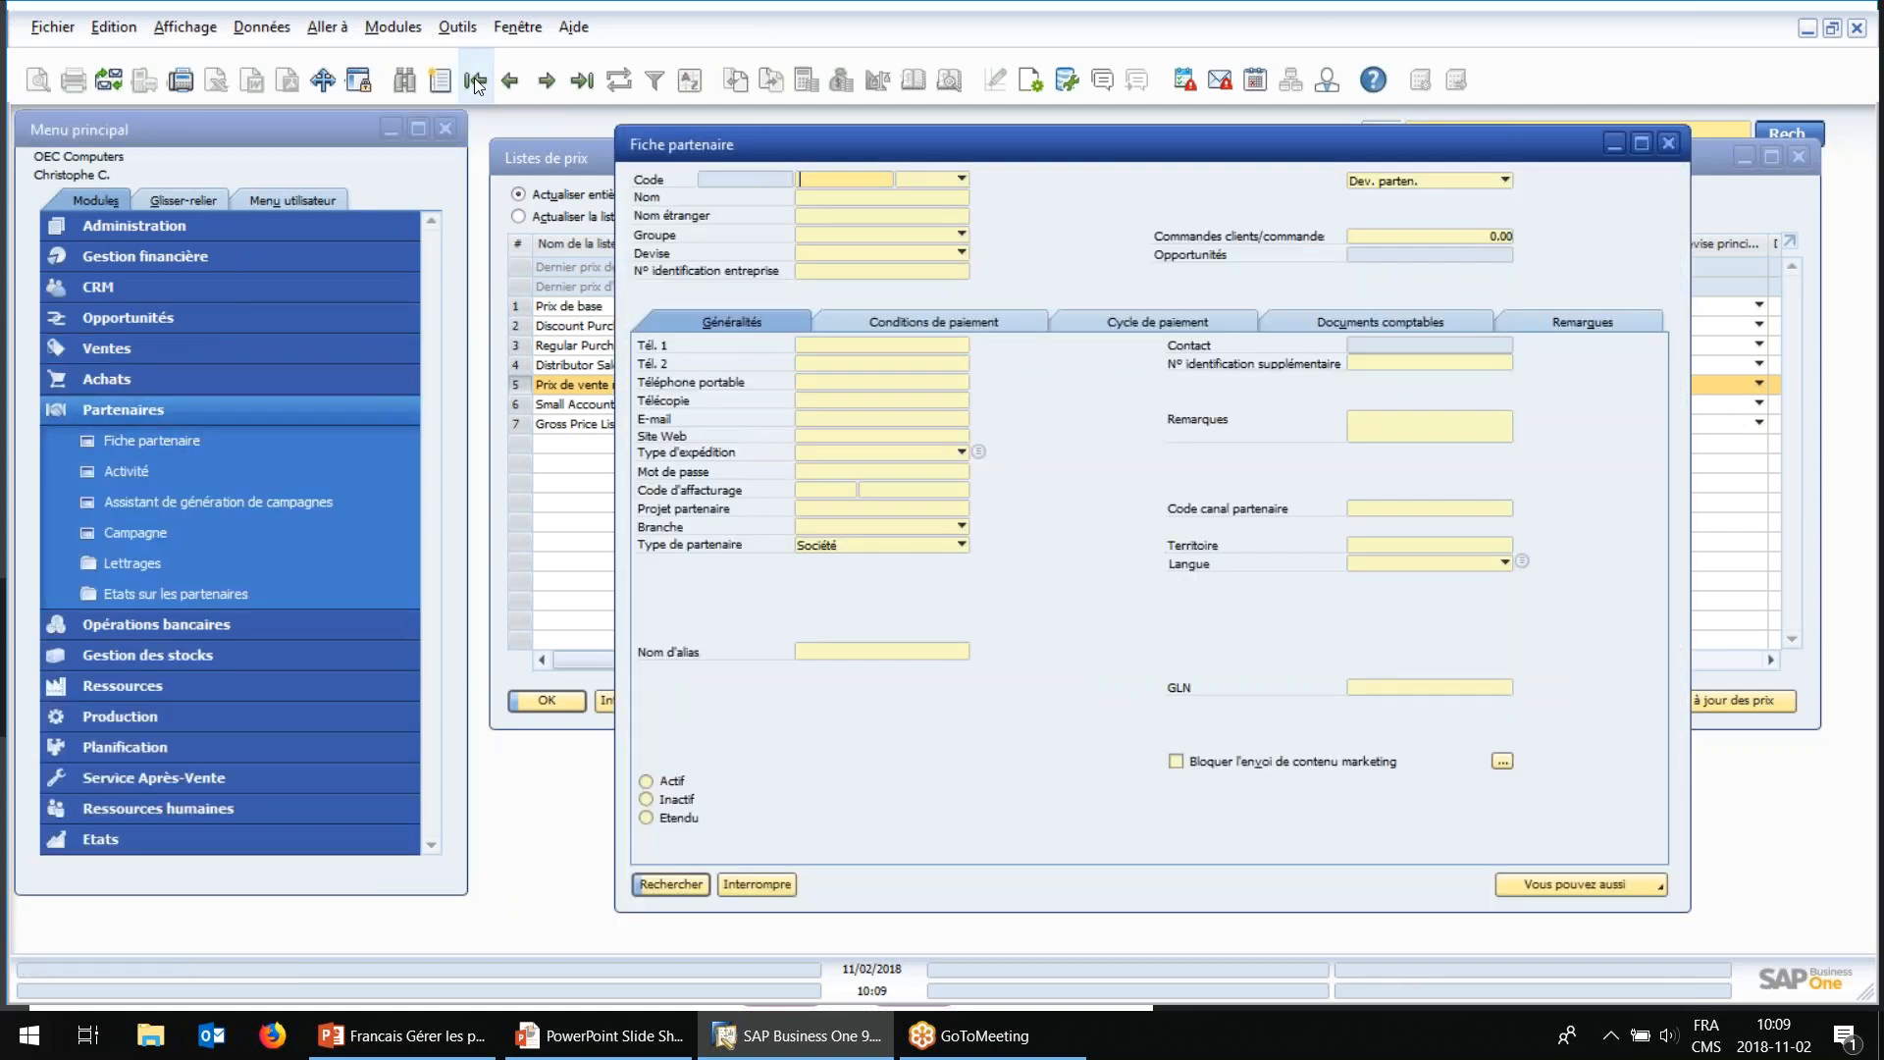
pyautogui.click(1002, 326)
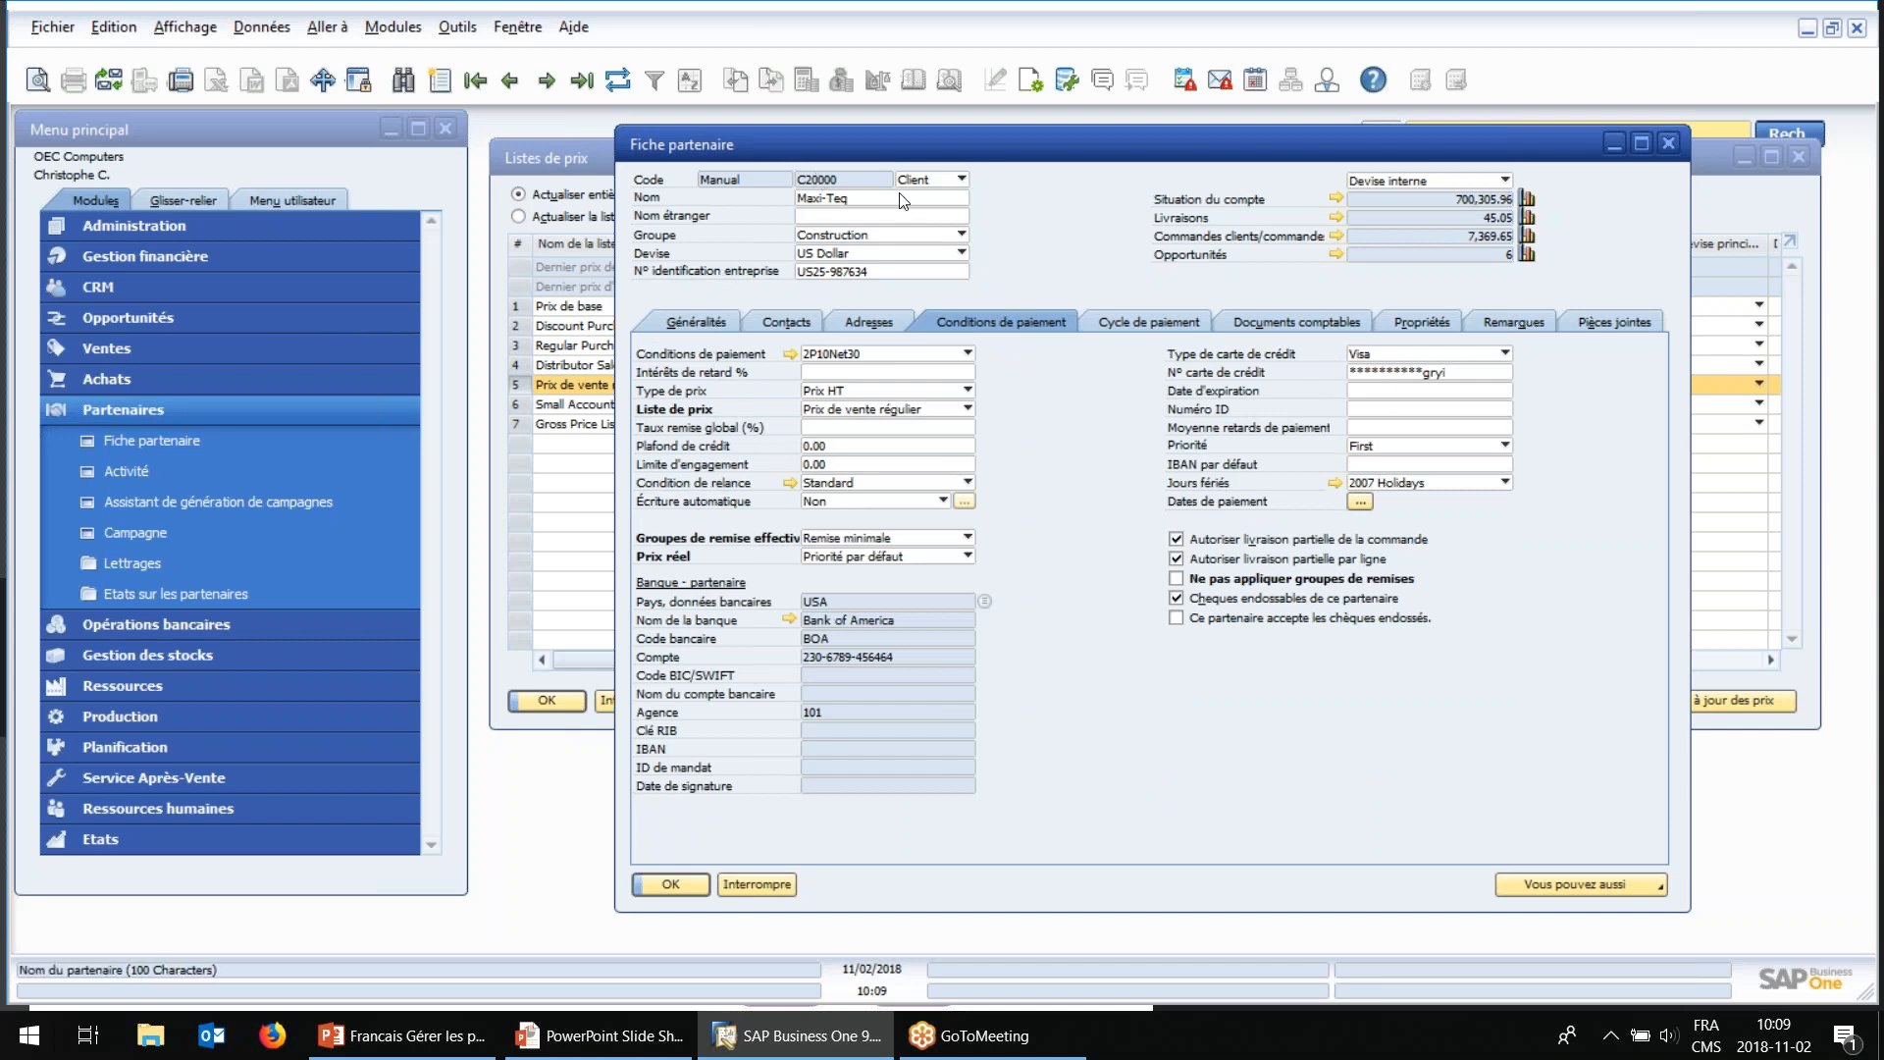
# Step: Inspect the definition of Maxi-Teq's 2P10Net30 payment terms, and close both the definition and the partner record
pyautogui.click(791, 354)
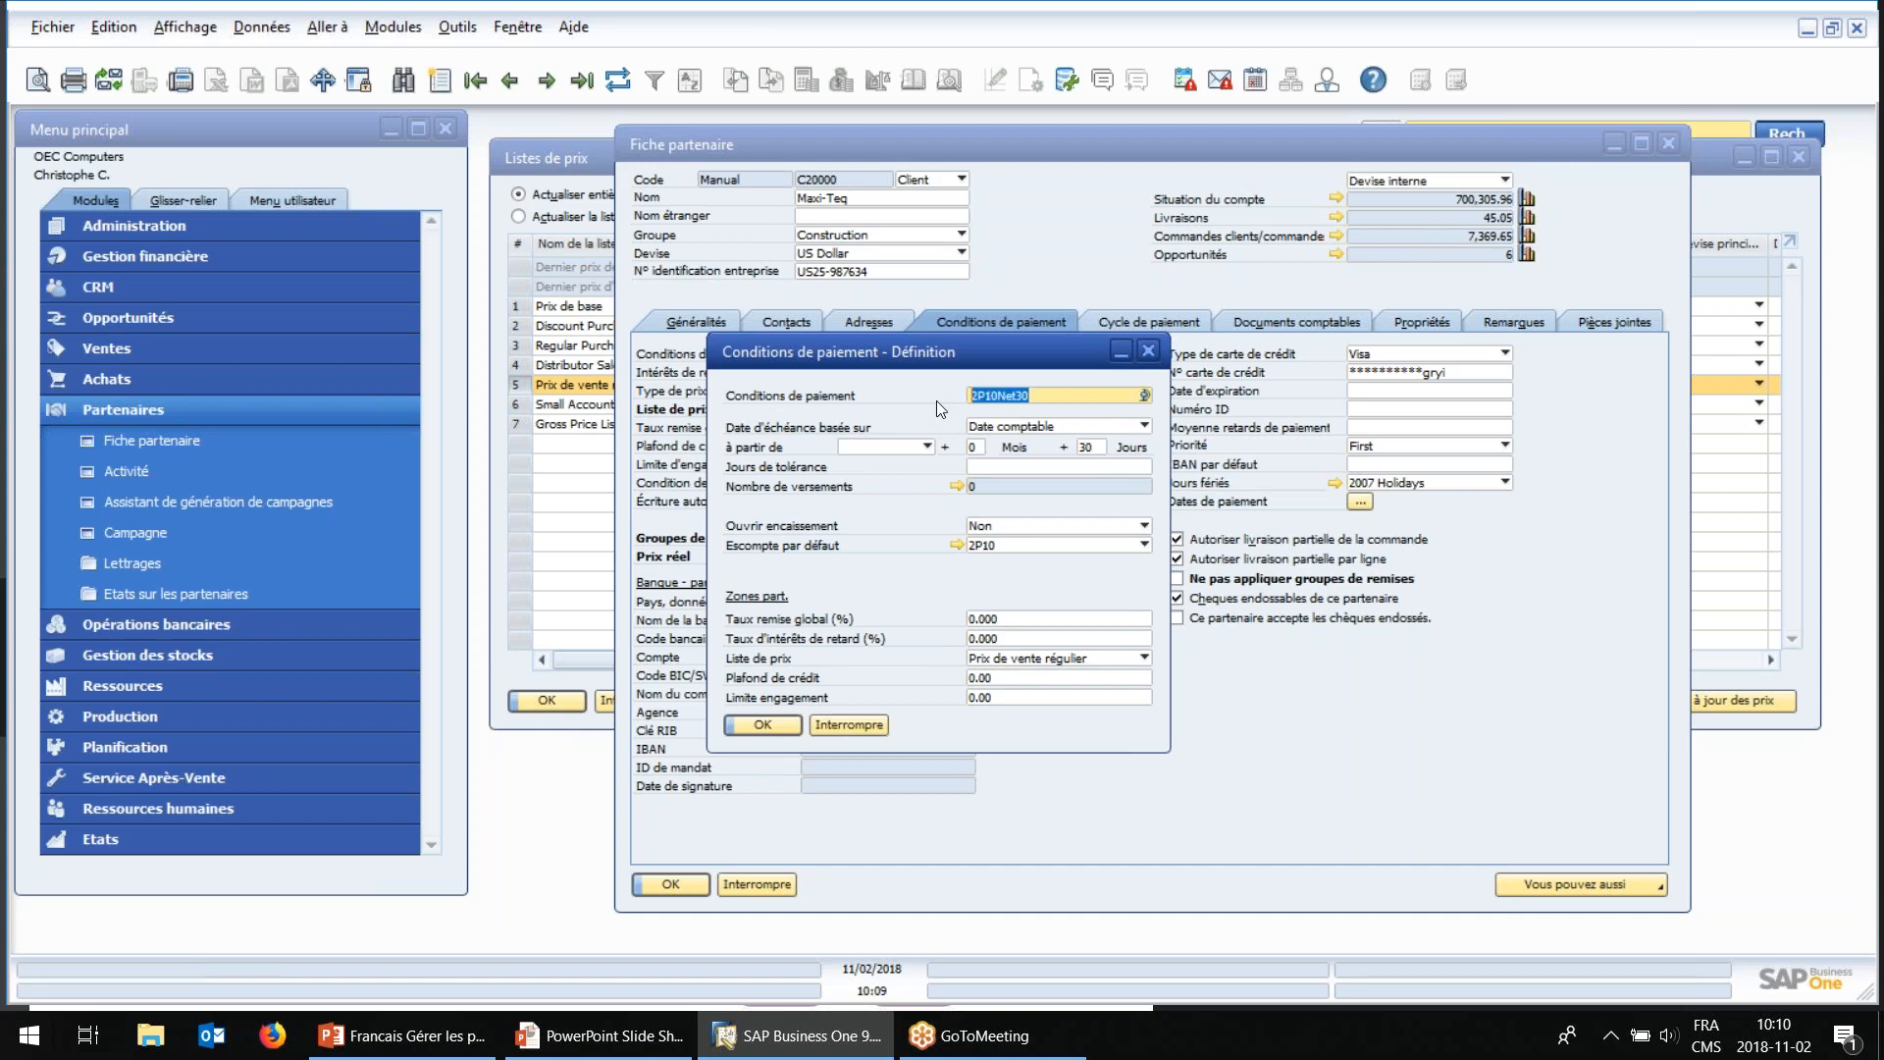
pyautogui.click(862, 728)
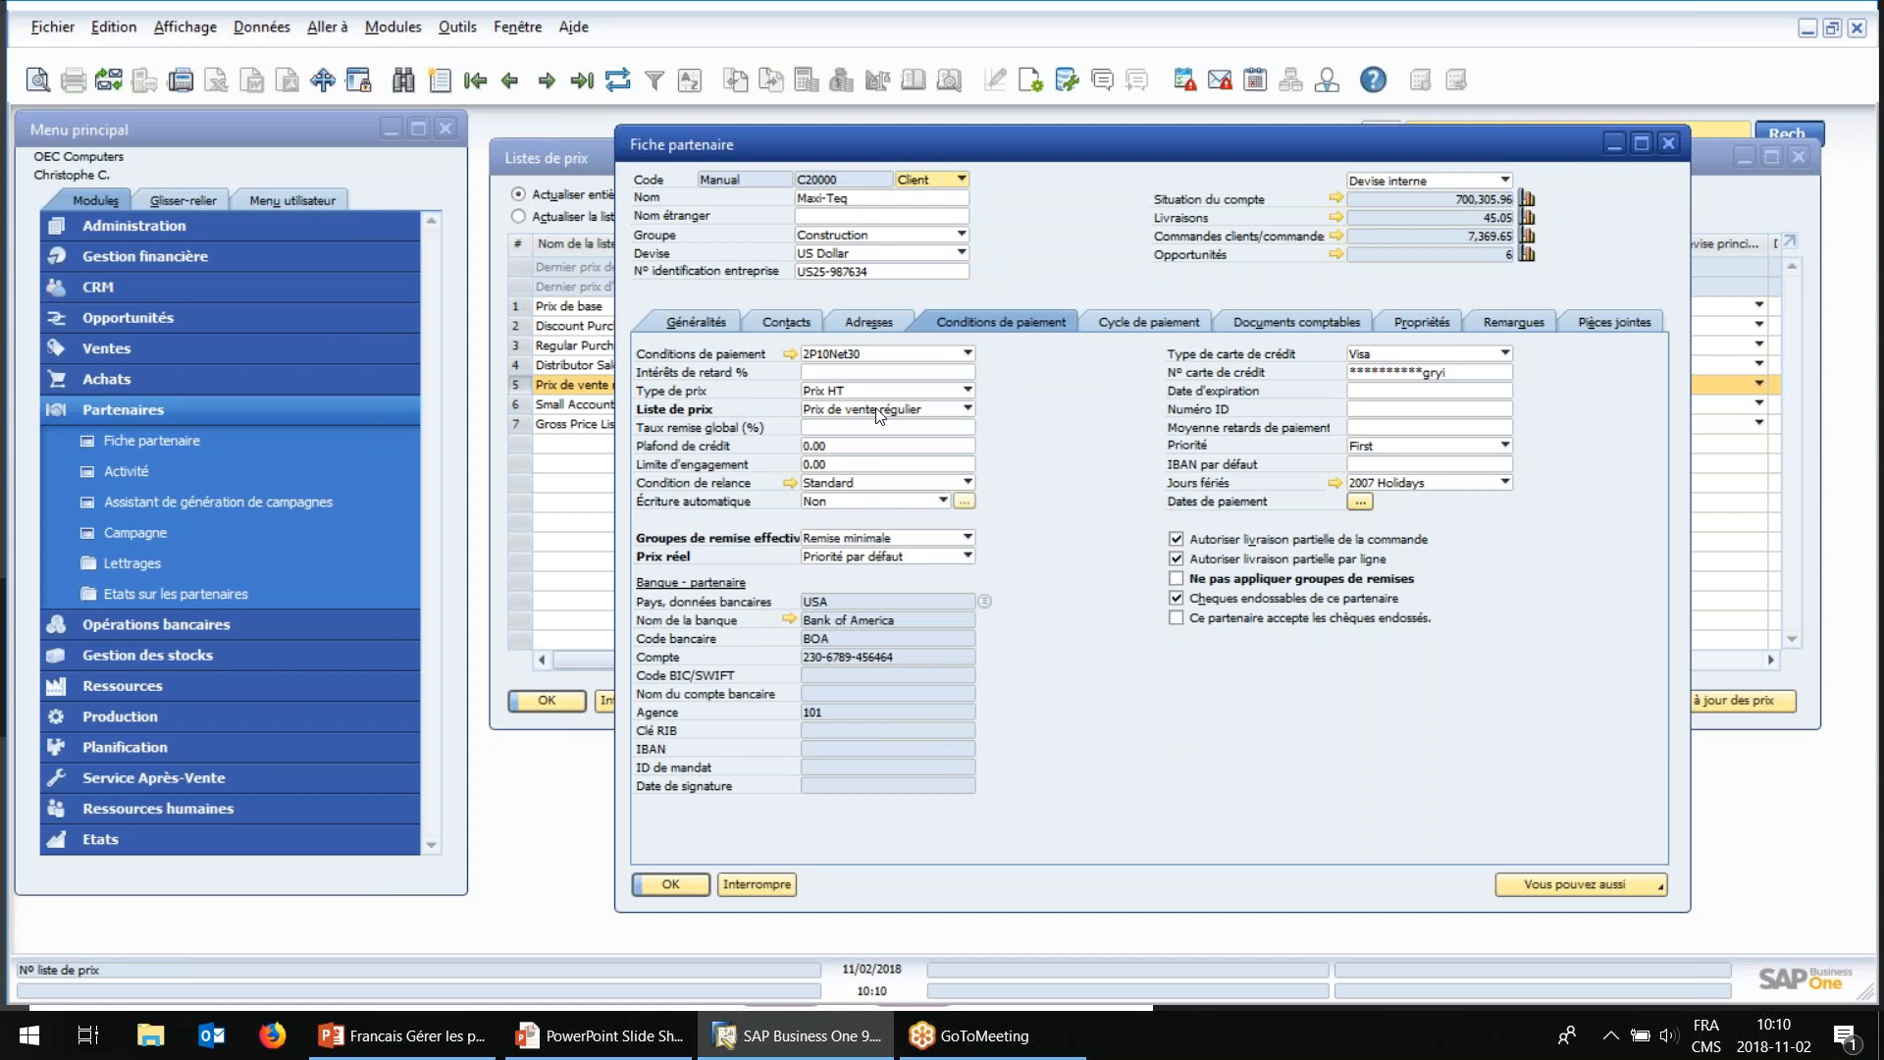
pyautogui.click(745, 885)
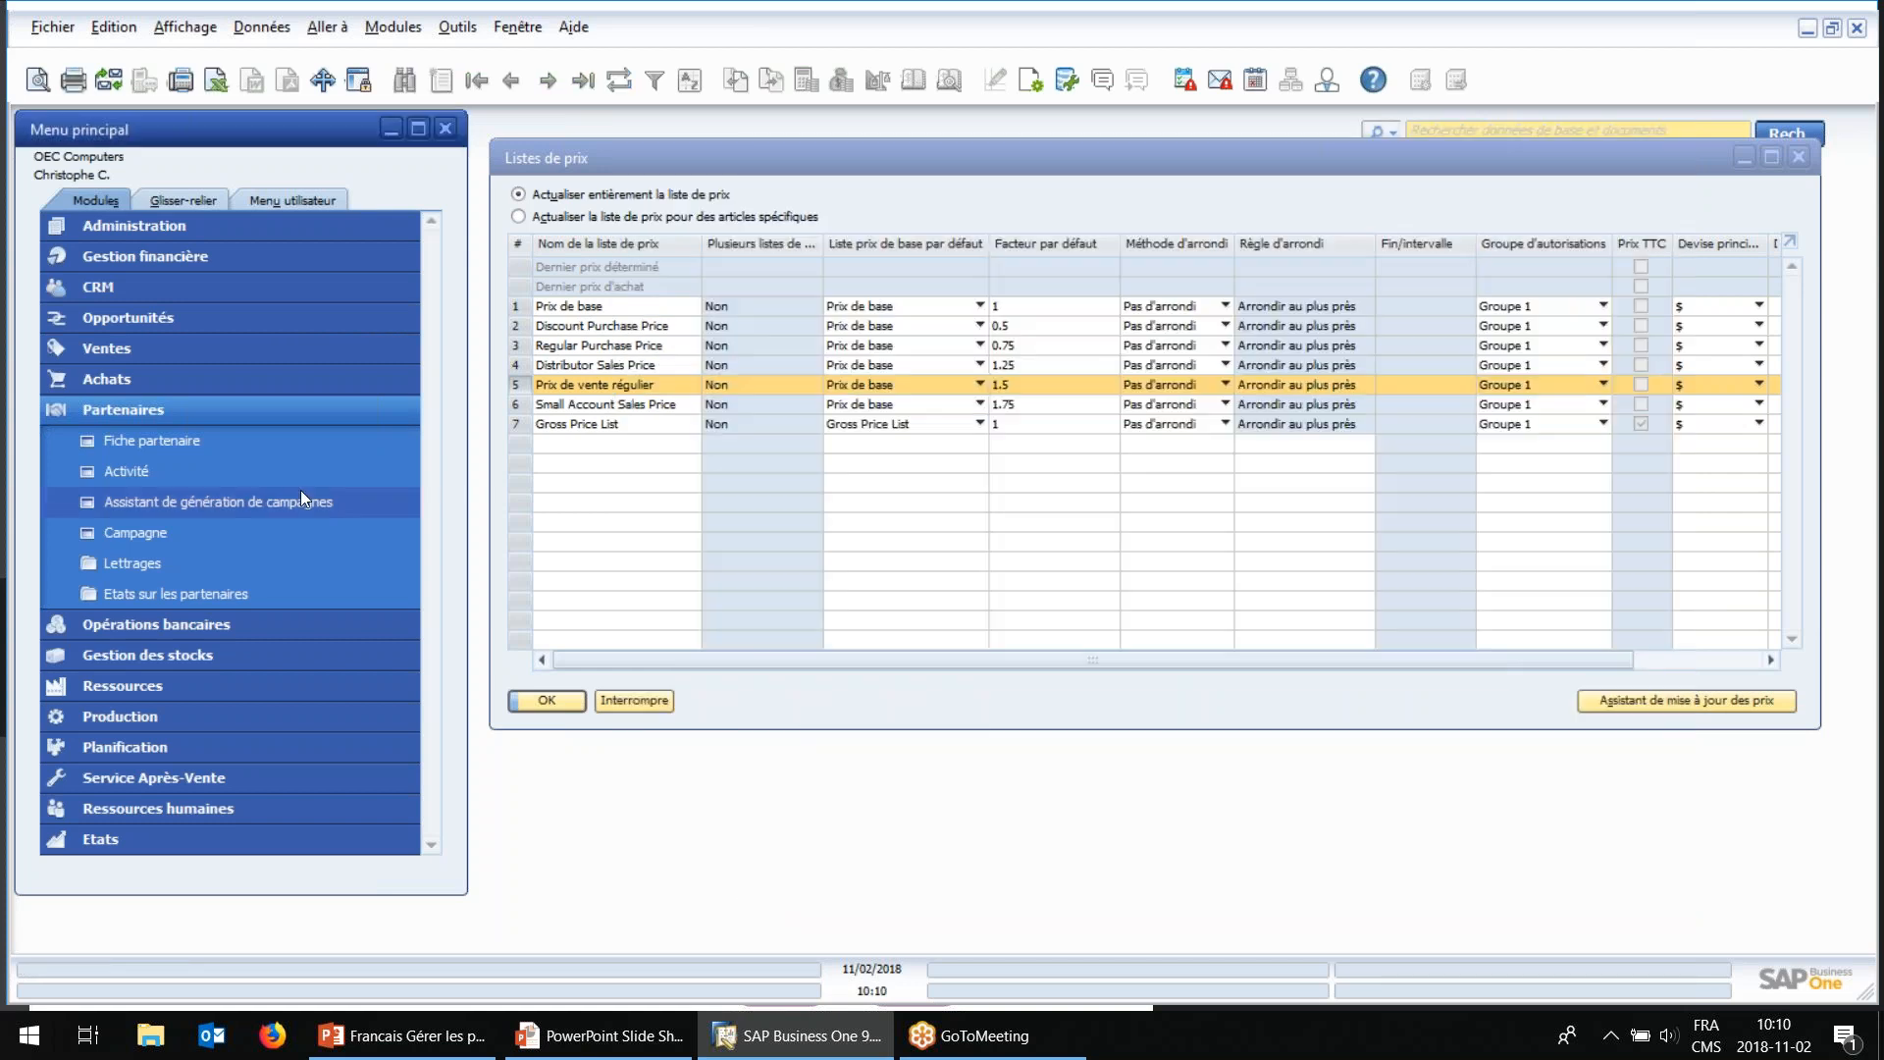
# Step: Find the item PR1 - Reg in the item master data
pyautogui.click(159, 659)
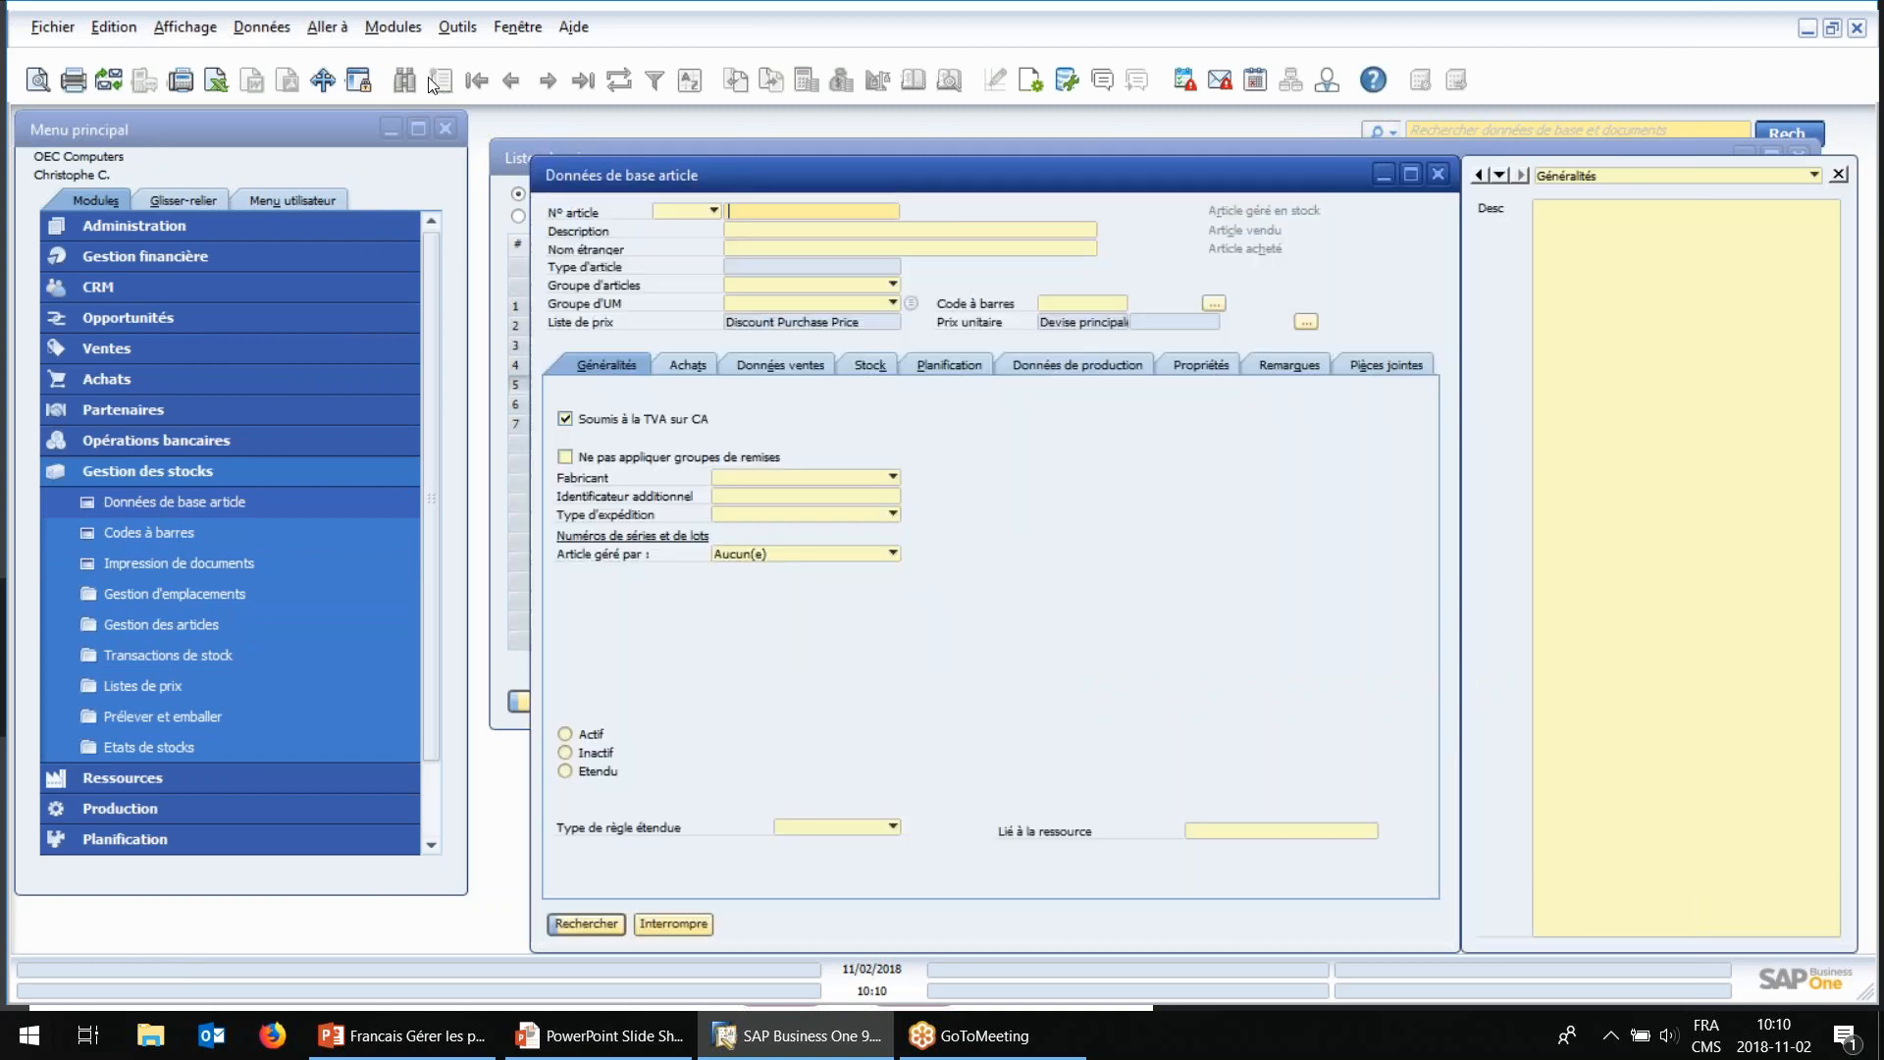
pyautogui.write('pr1')
pyautogui.press('Return')
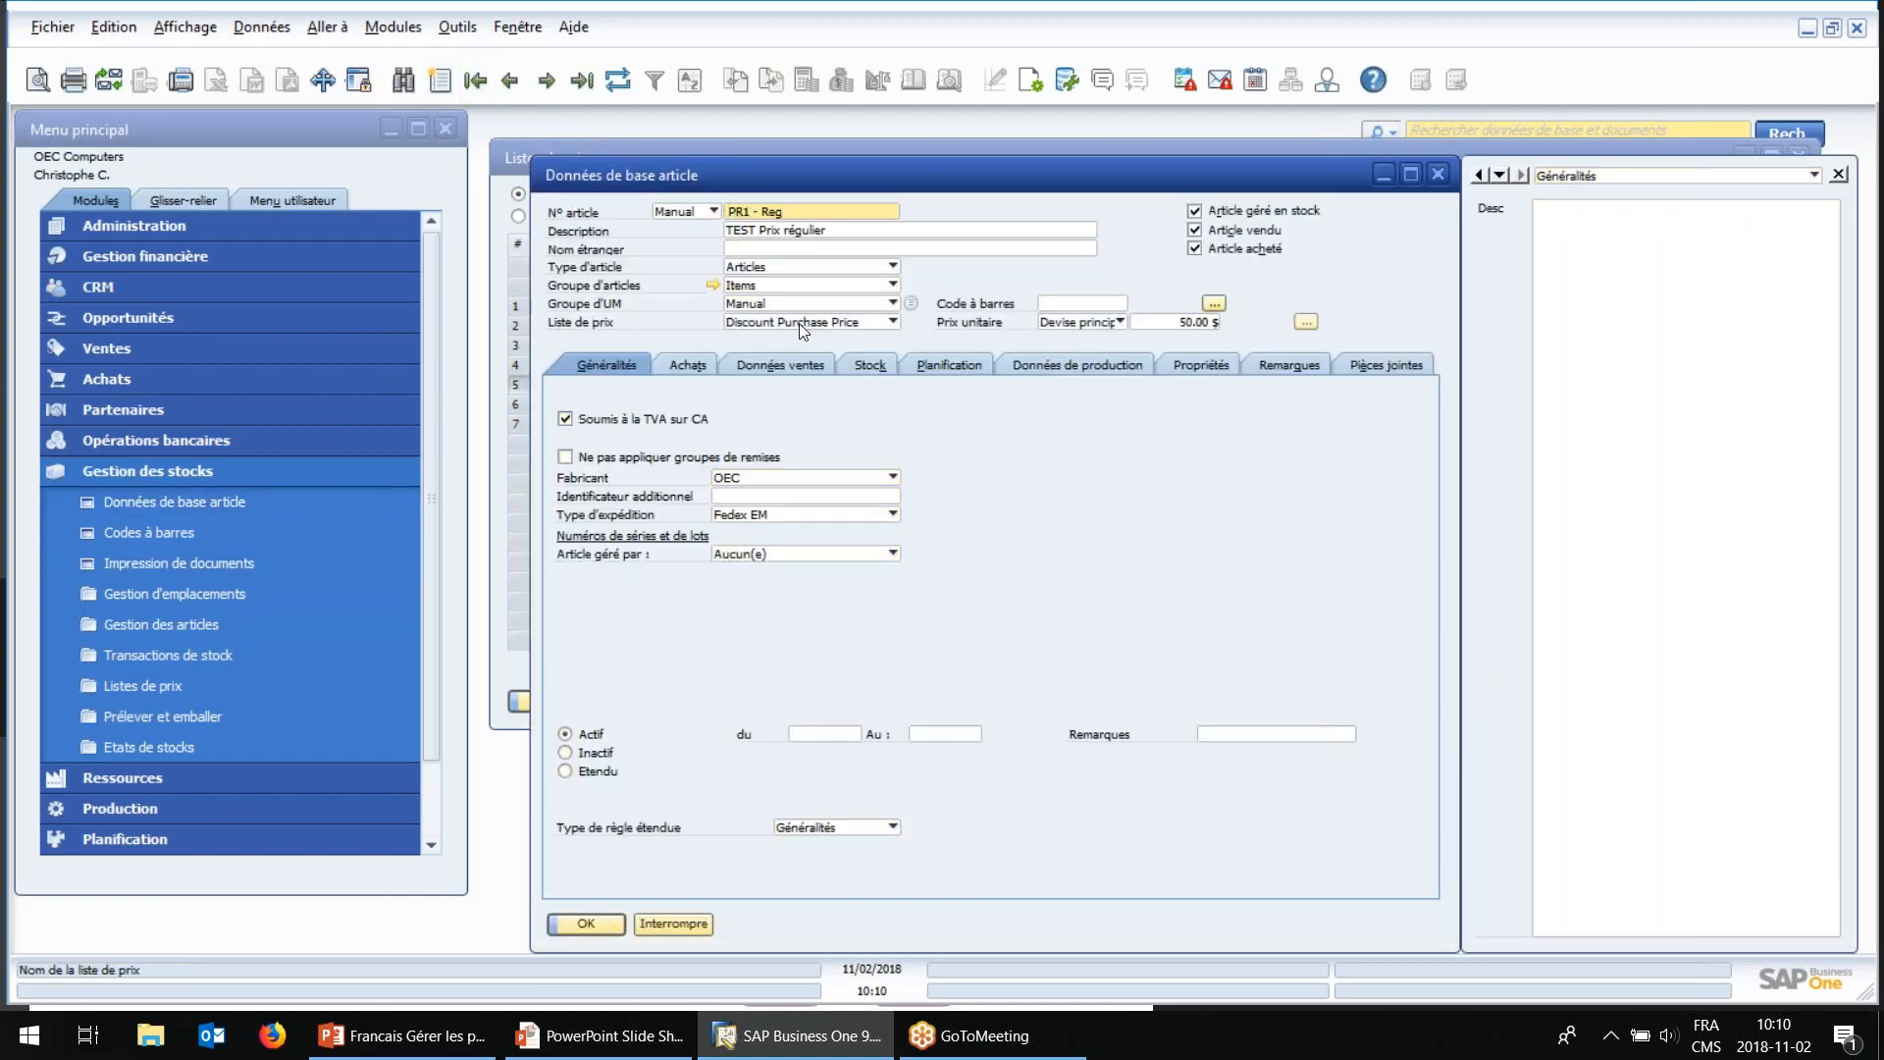
# Step: Check the item's unit price under the Prix de base and Prix de vente régulier lists, and close the item record
pyautogui.click(799, 321)
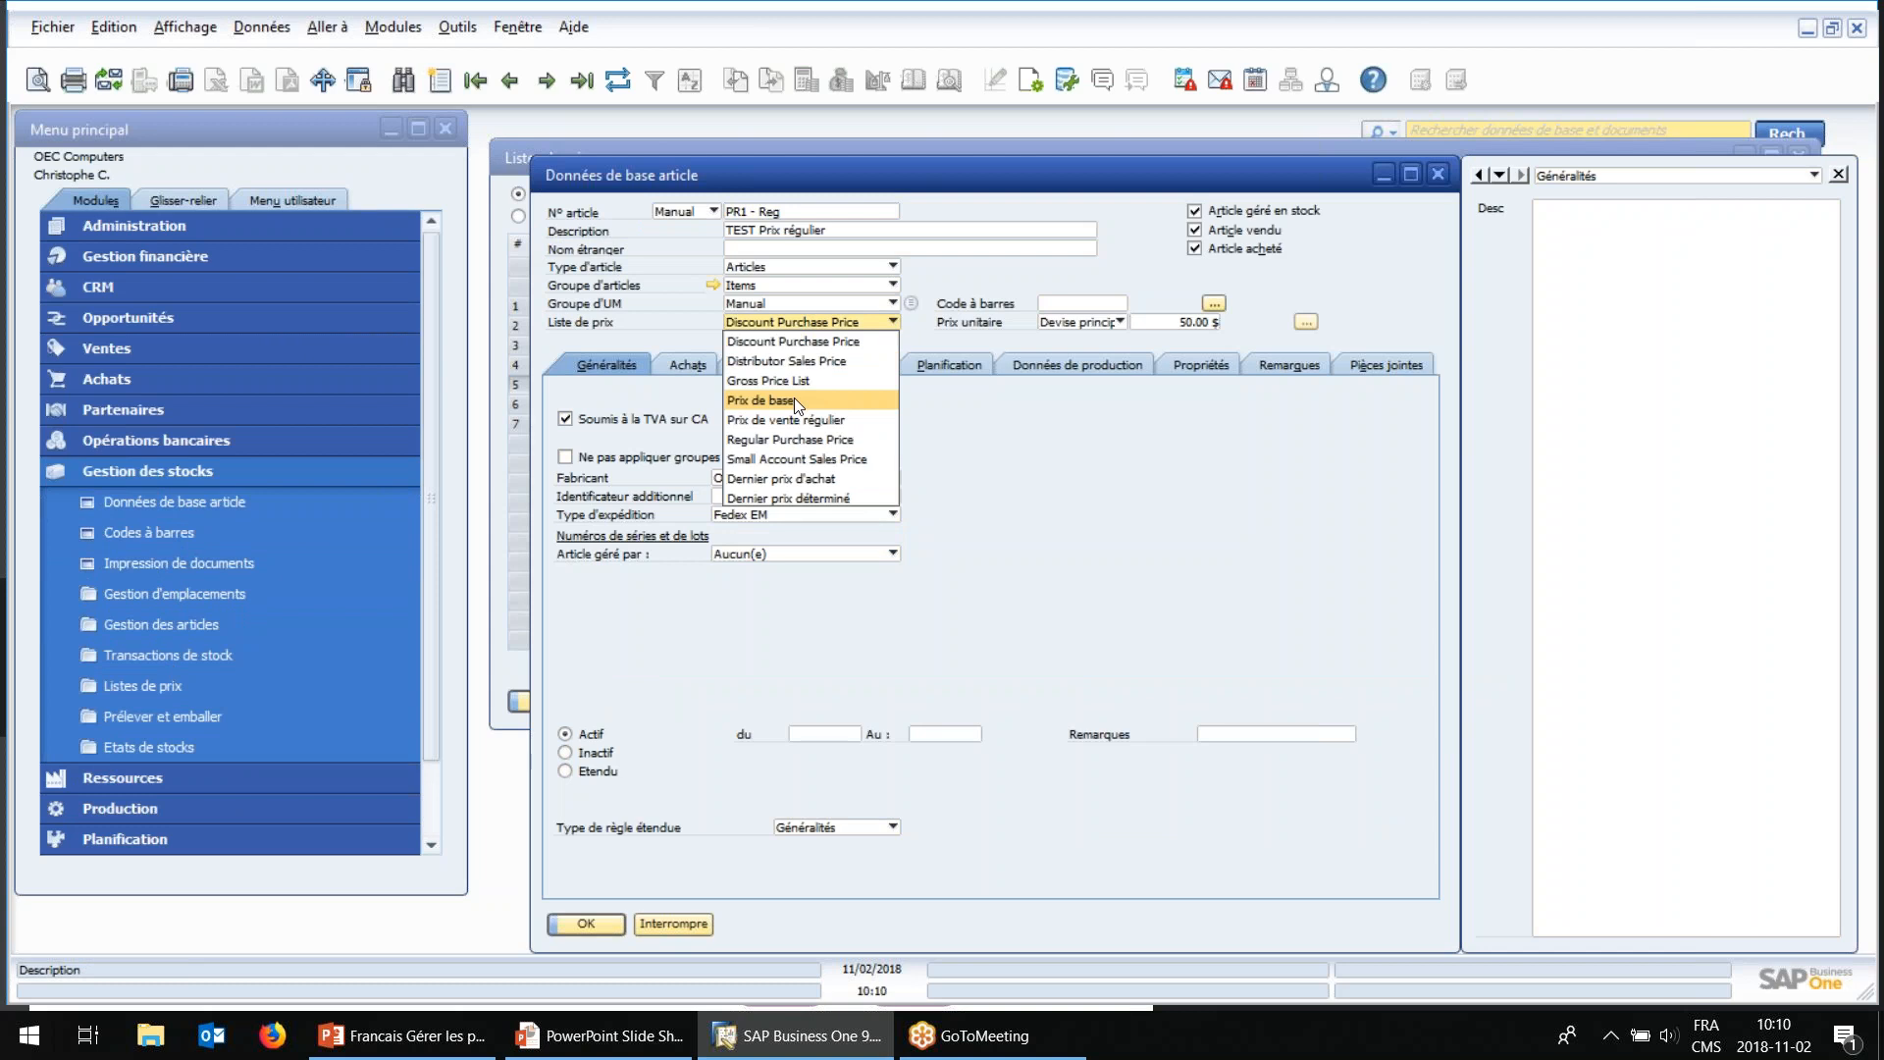
pyautogui.click(793, 397)
pyautogui.click(803, 321)
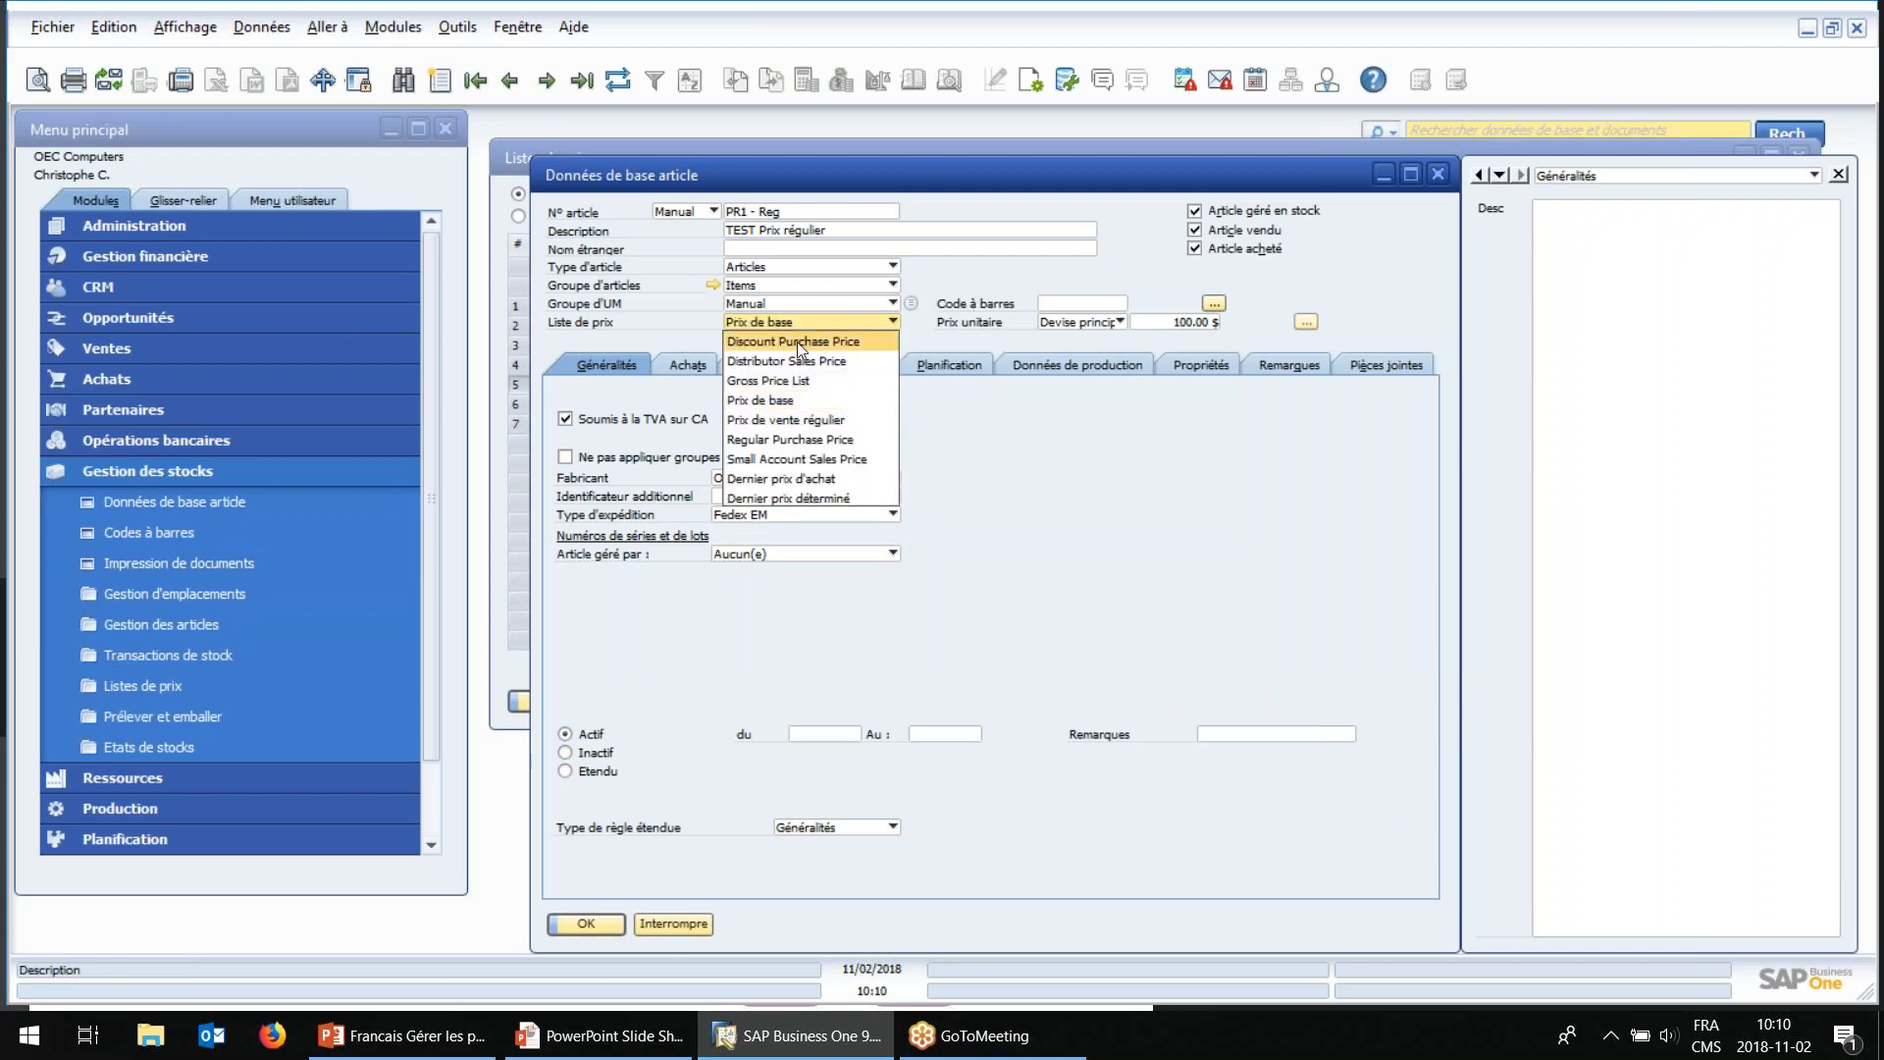
pyautogui.click(805, 419)
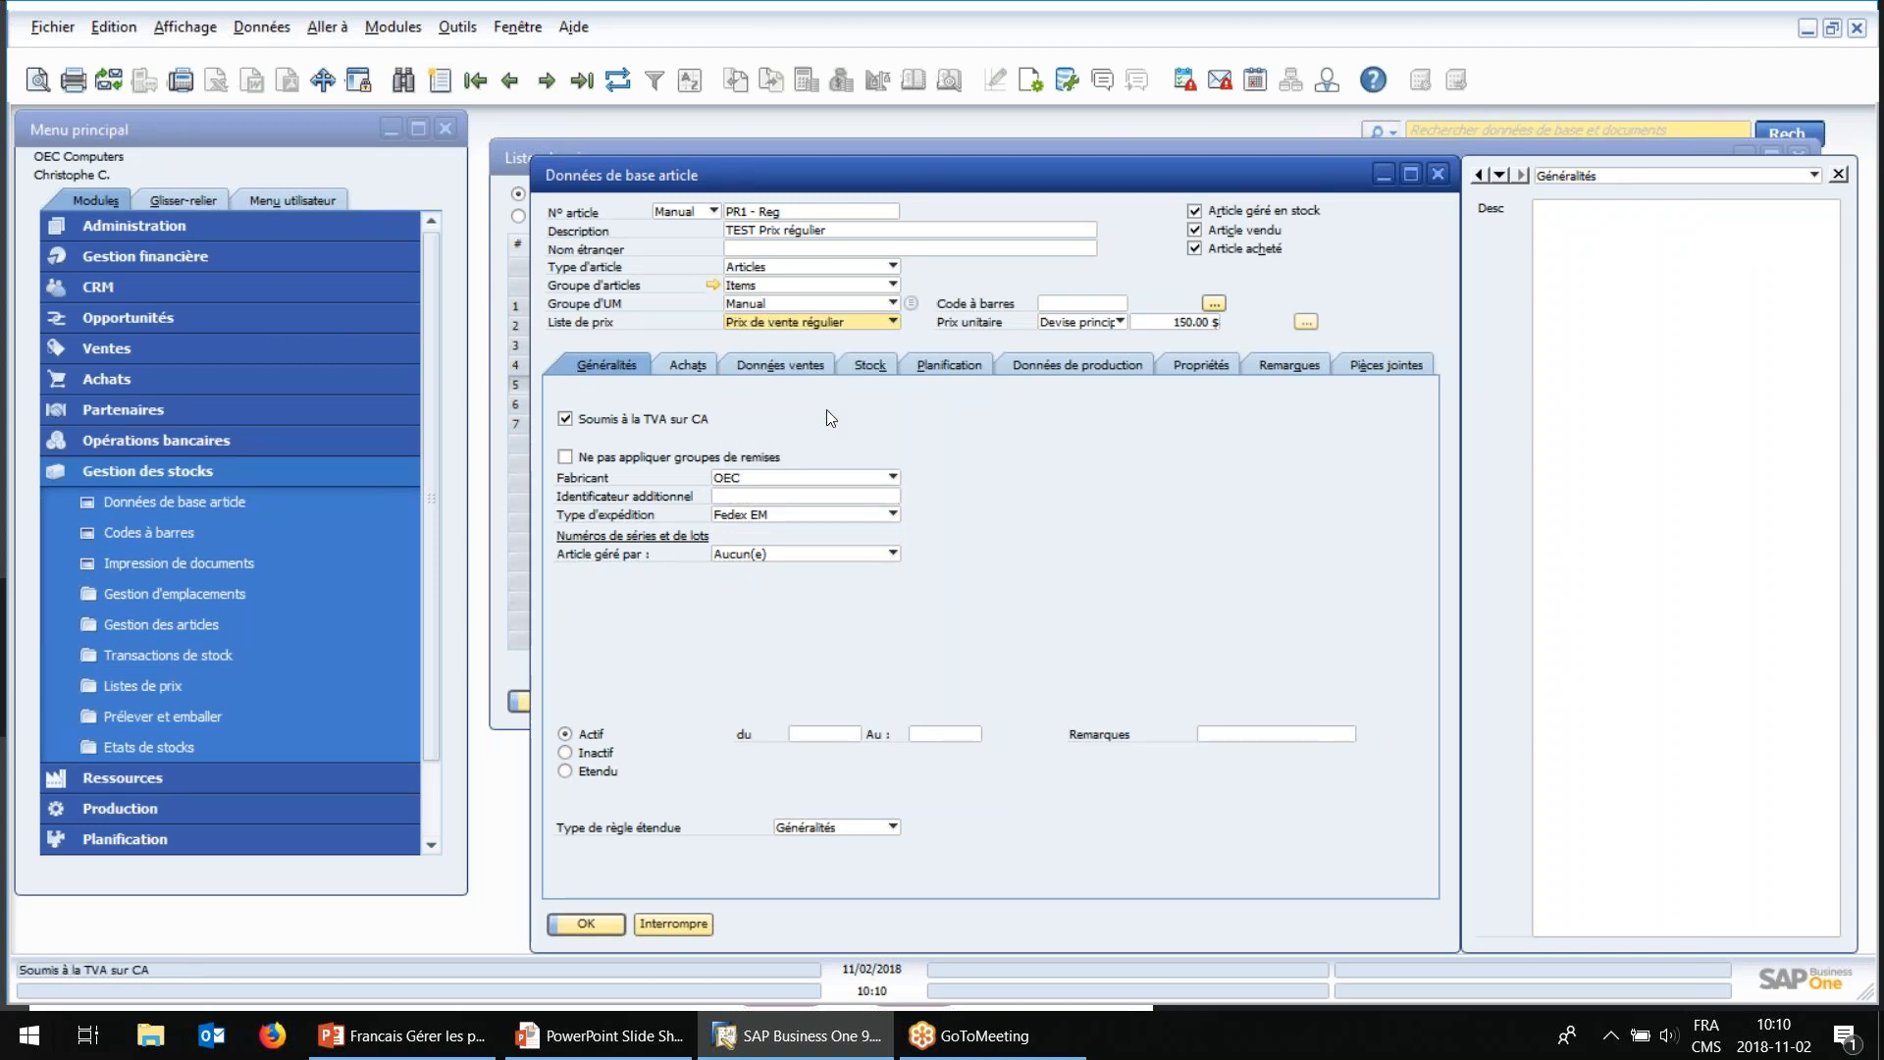
pyautogui.click(1207, 326)
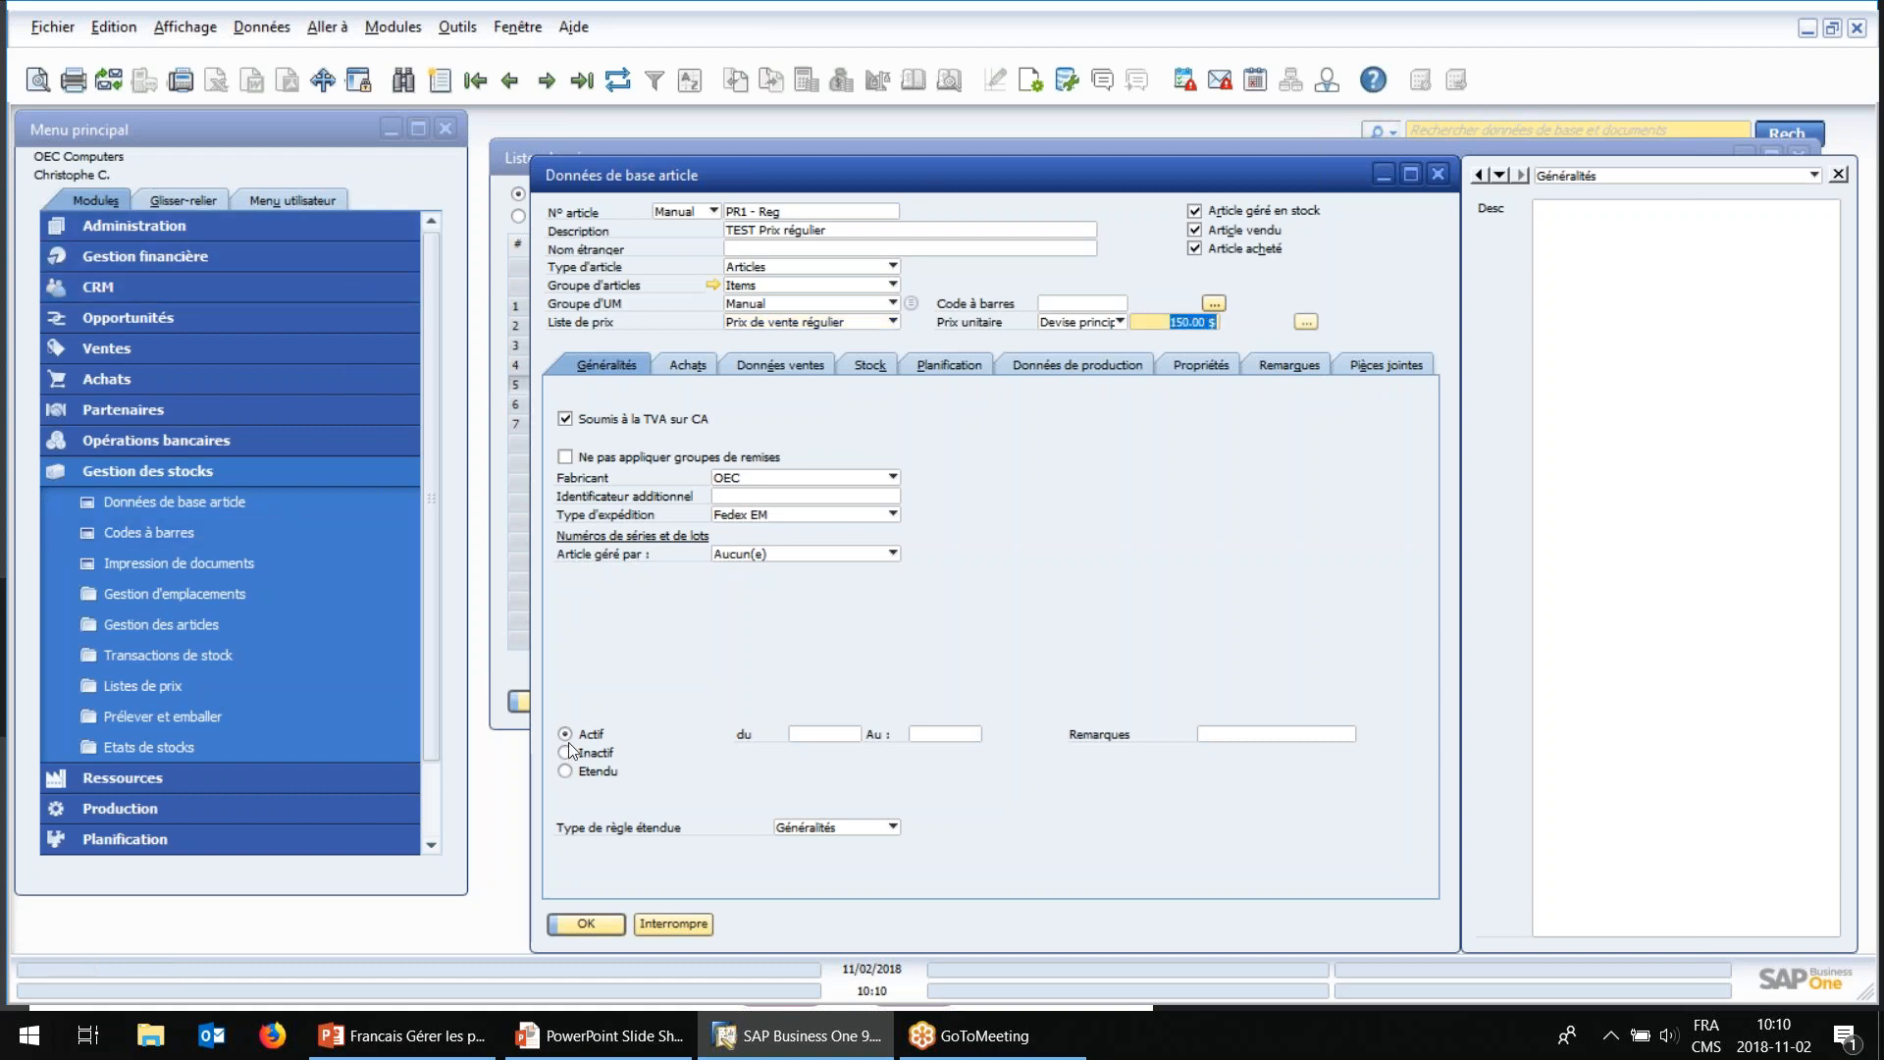
pyautogui.click(610, 926)
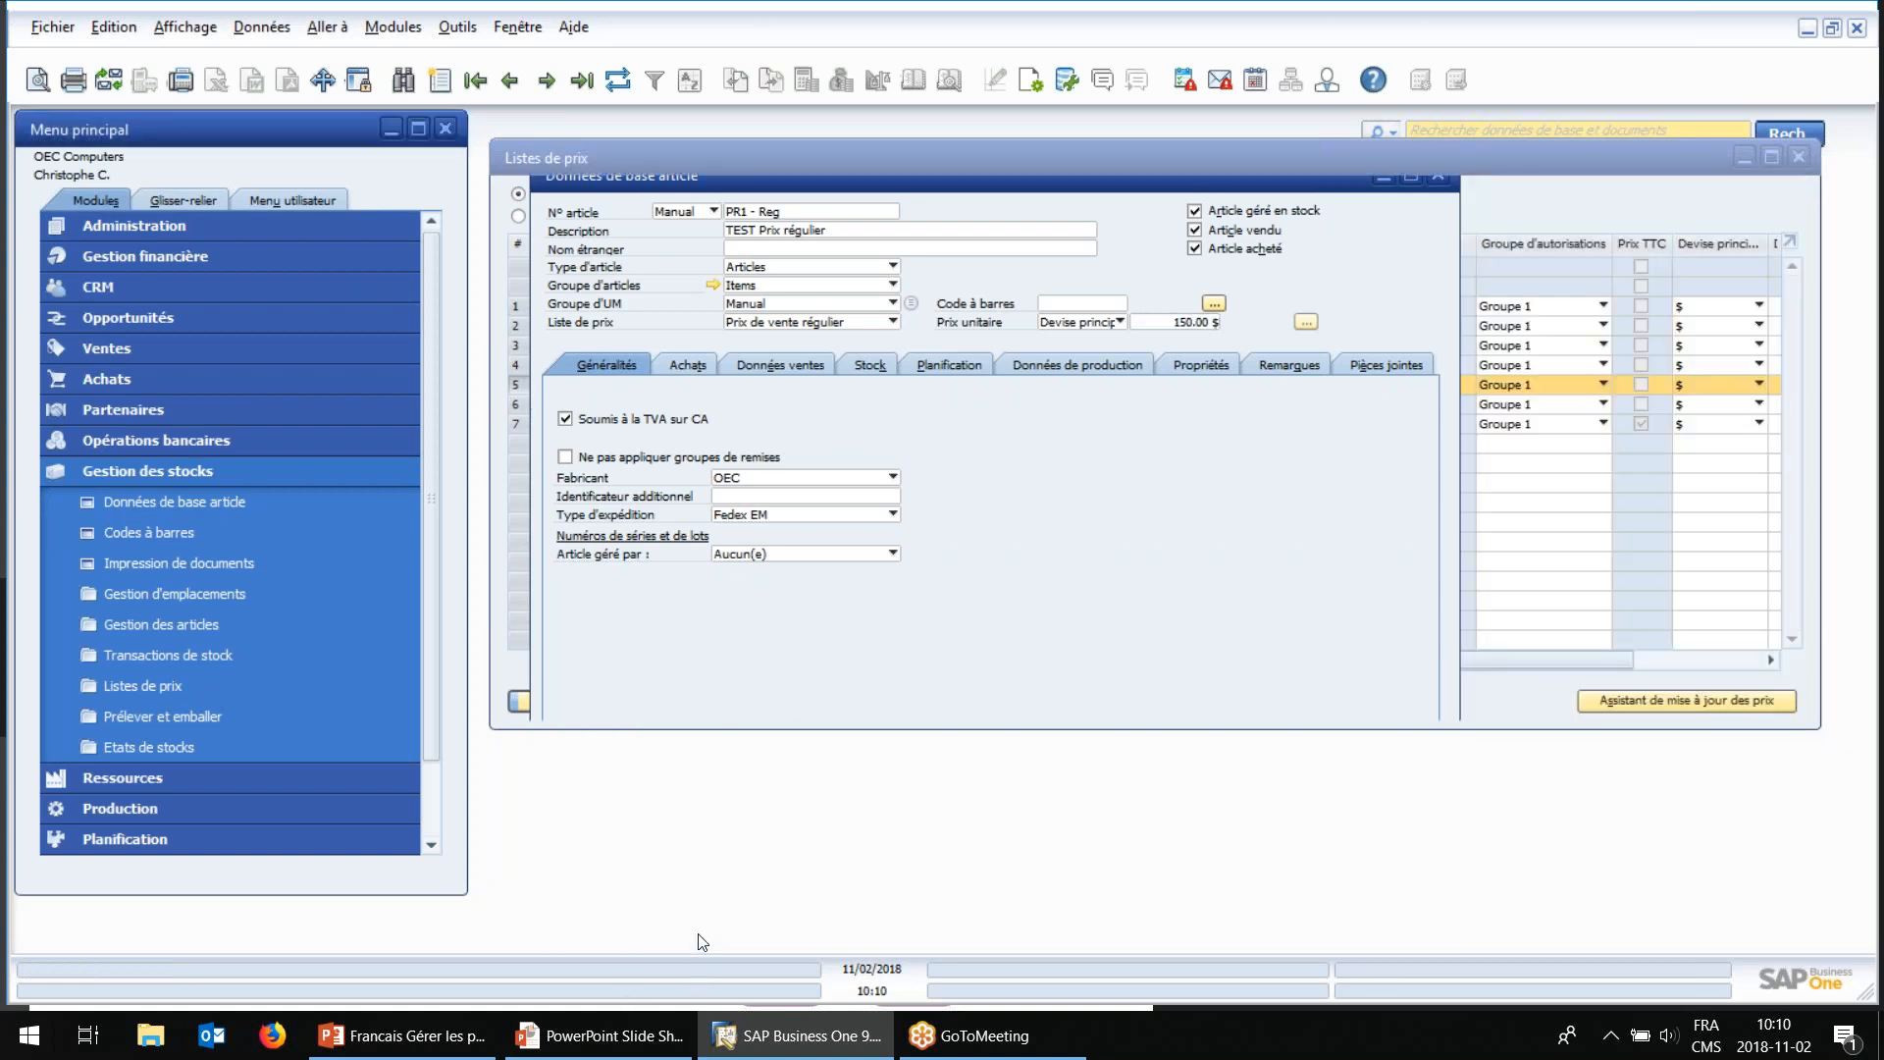
# Step: Start a customer order for Maxi-Teq and add the item PR1 - Reg to its first line
pyautogui.click(165, 355)
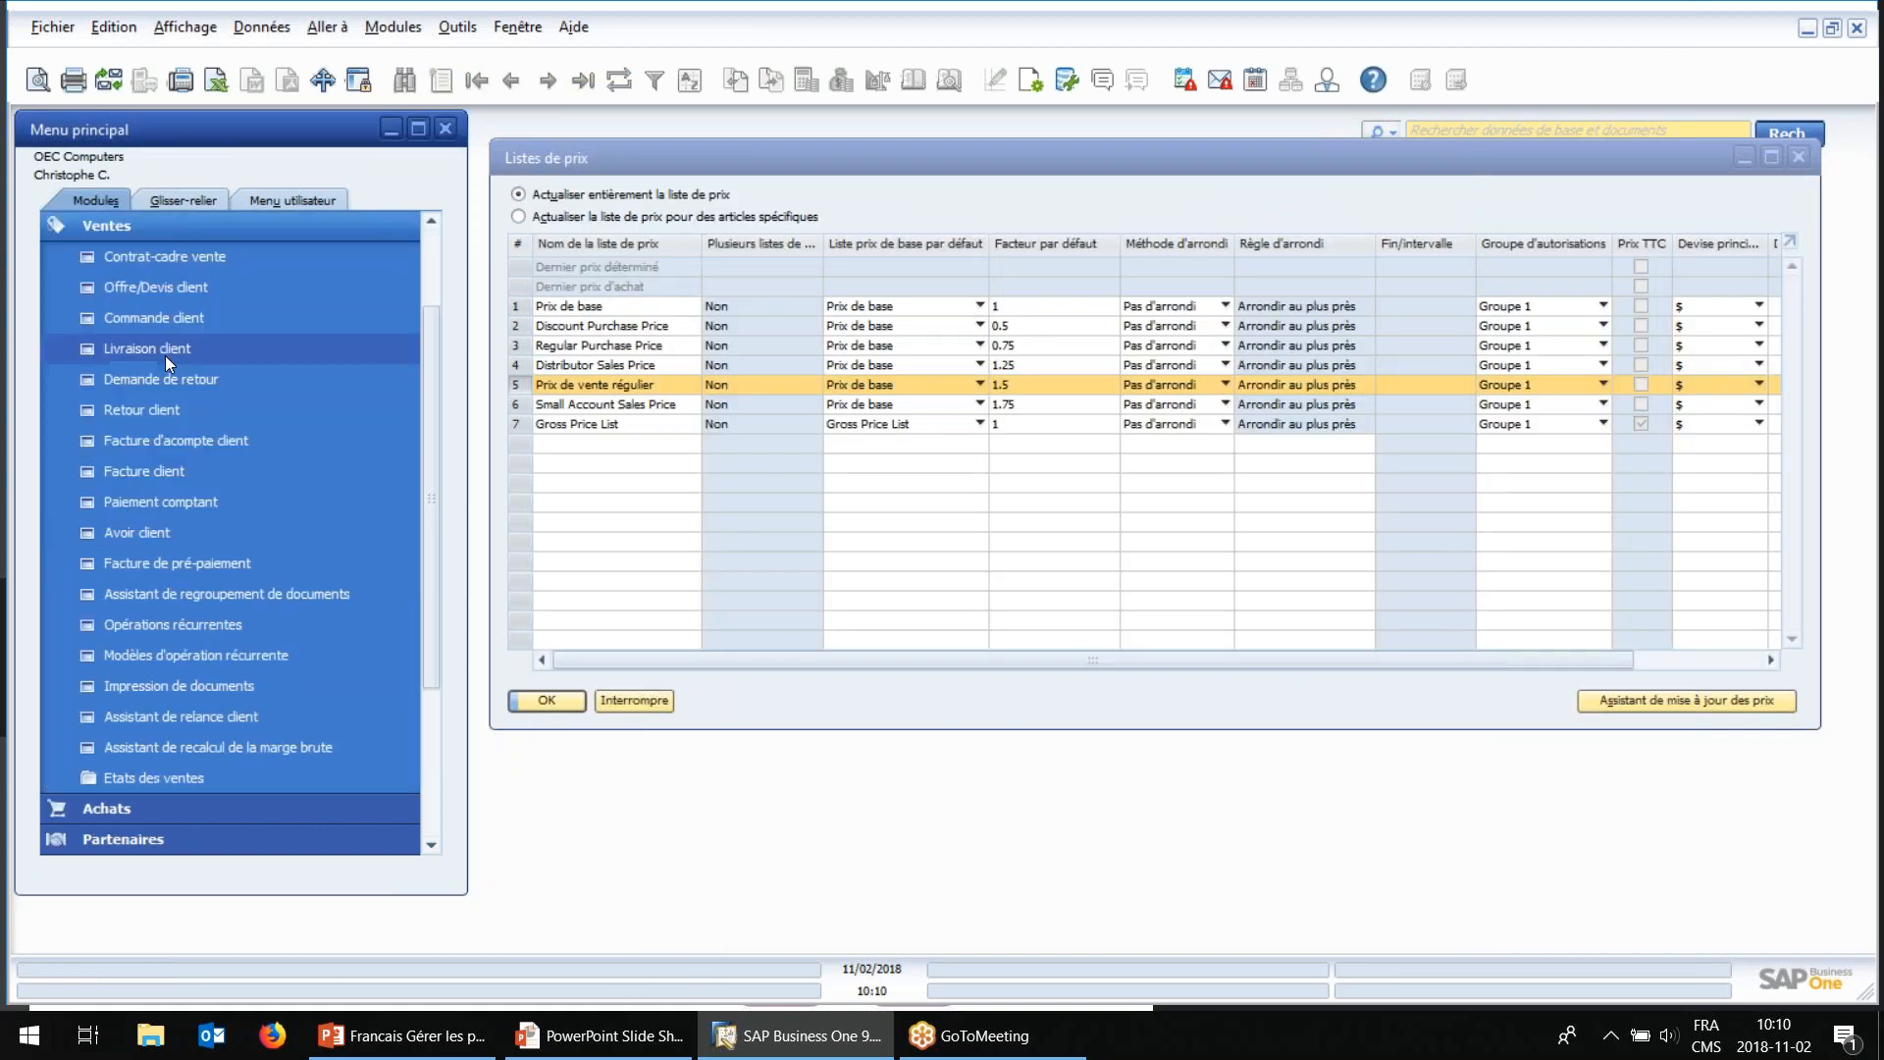
pyautogui.click(162, 322)
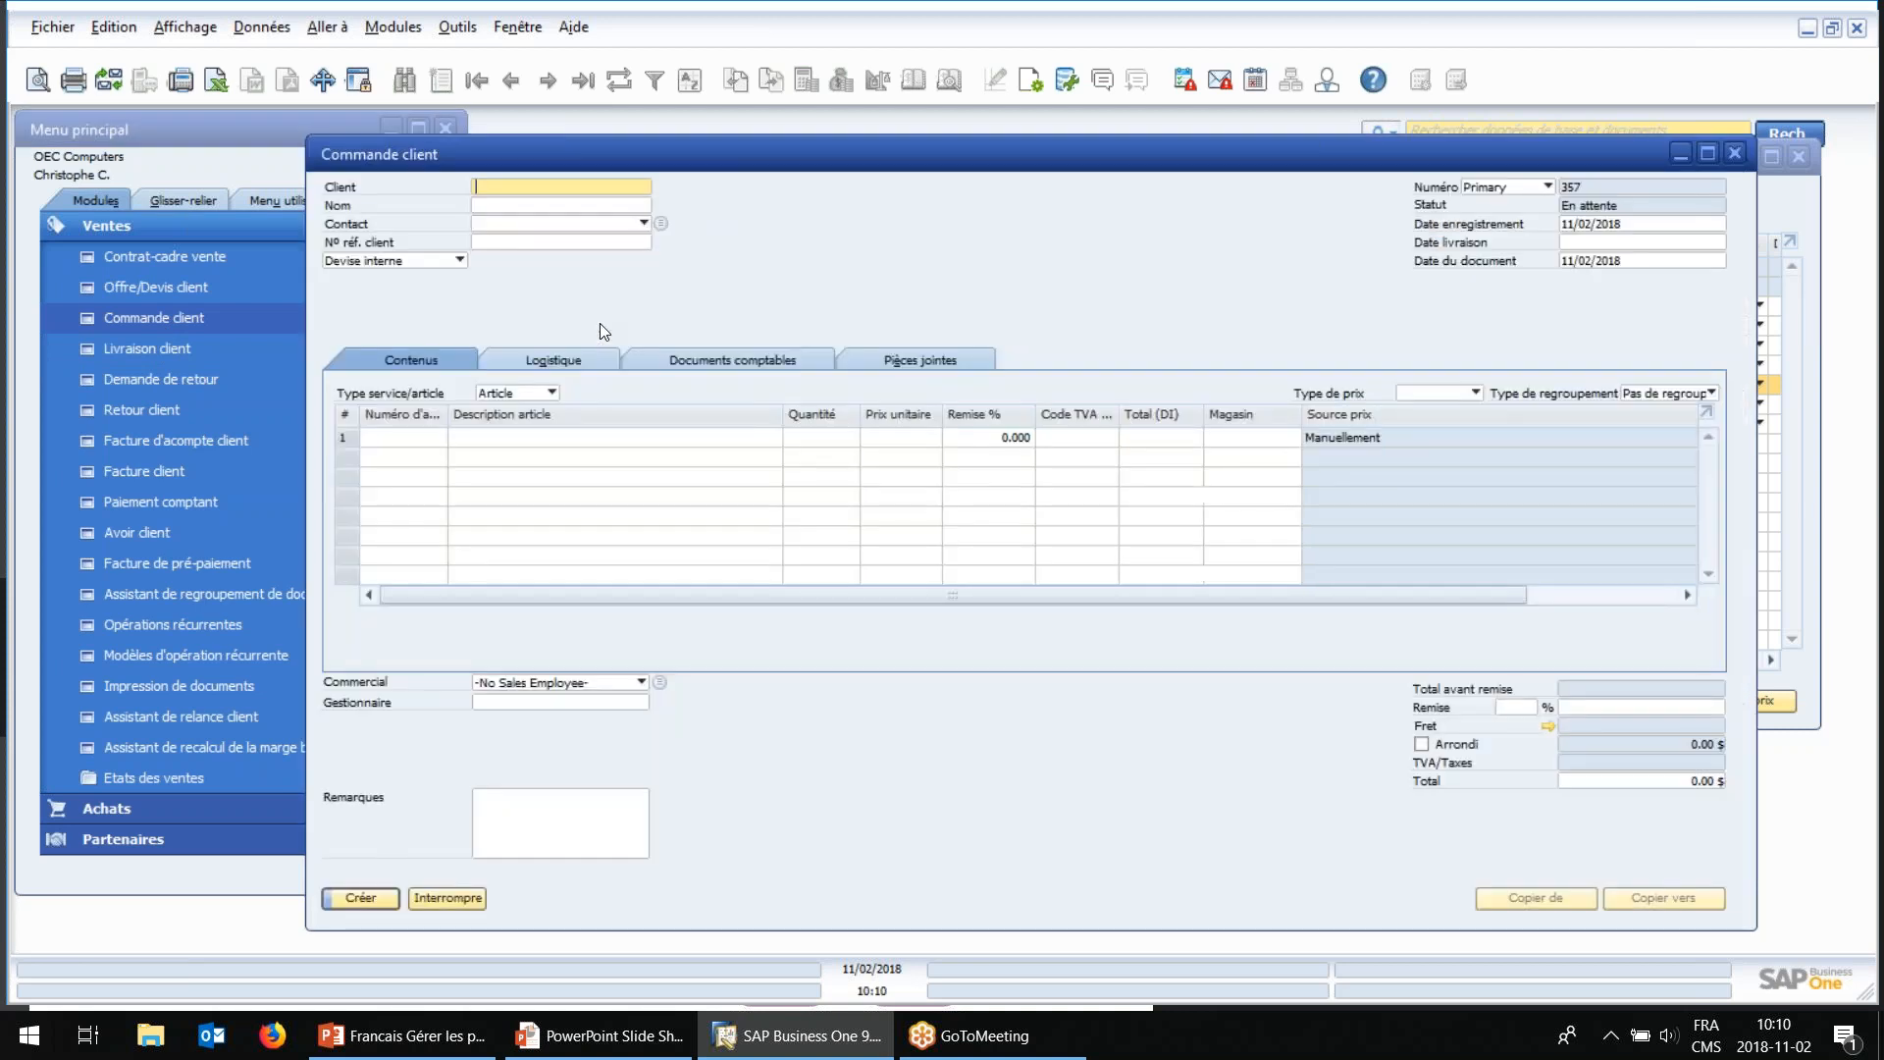
pyautogui.press('Tab')
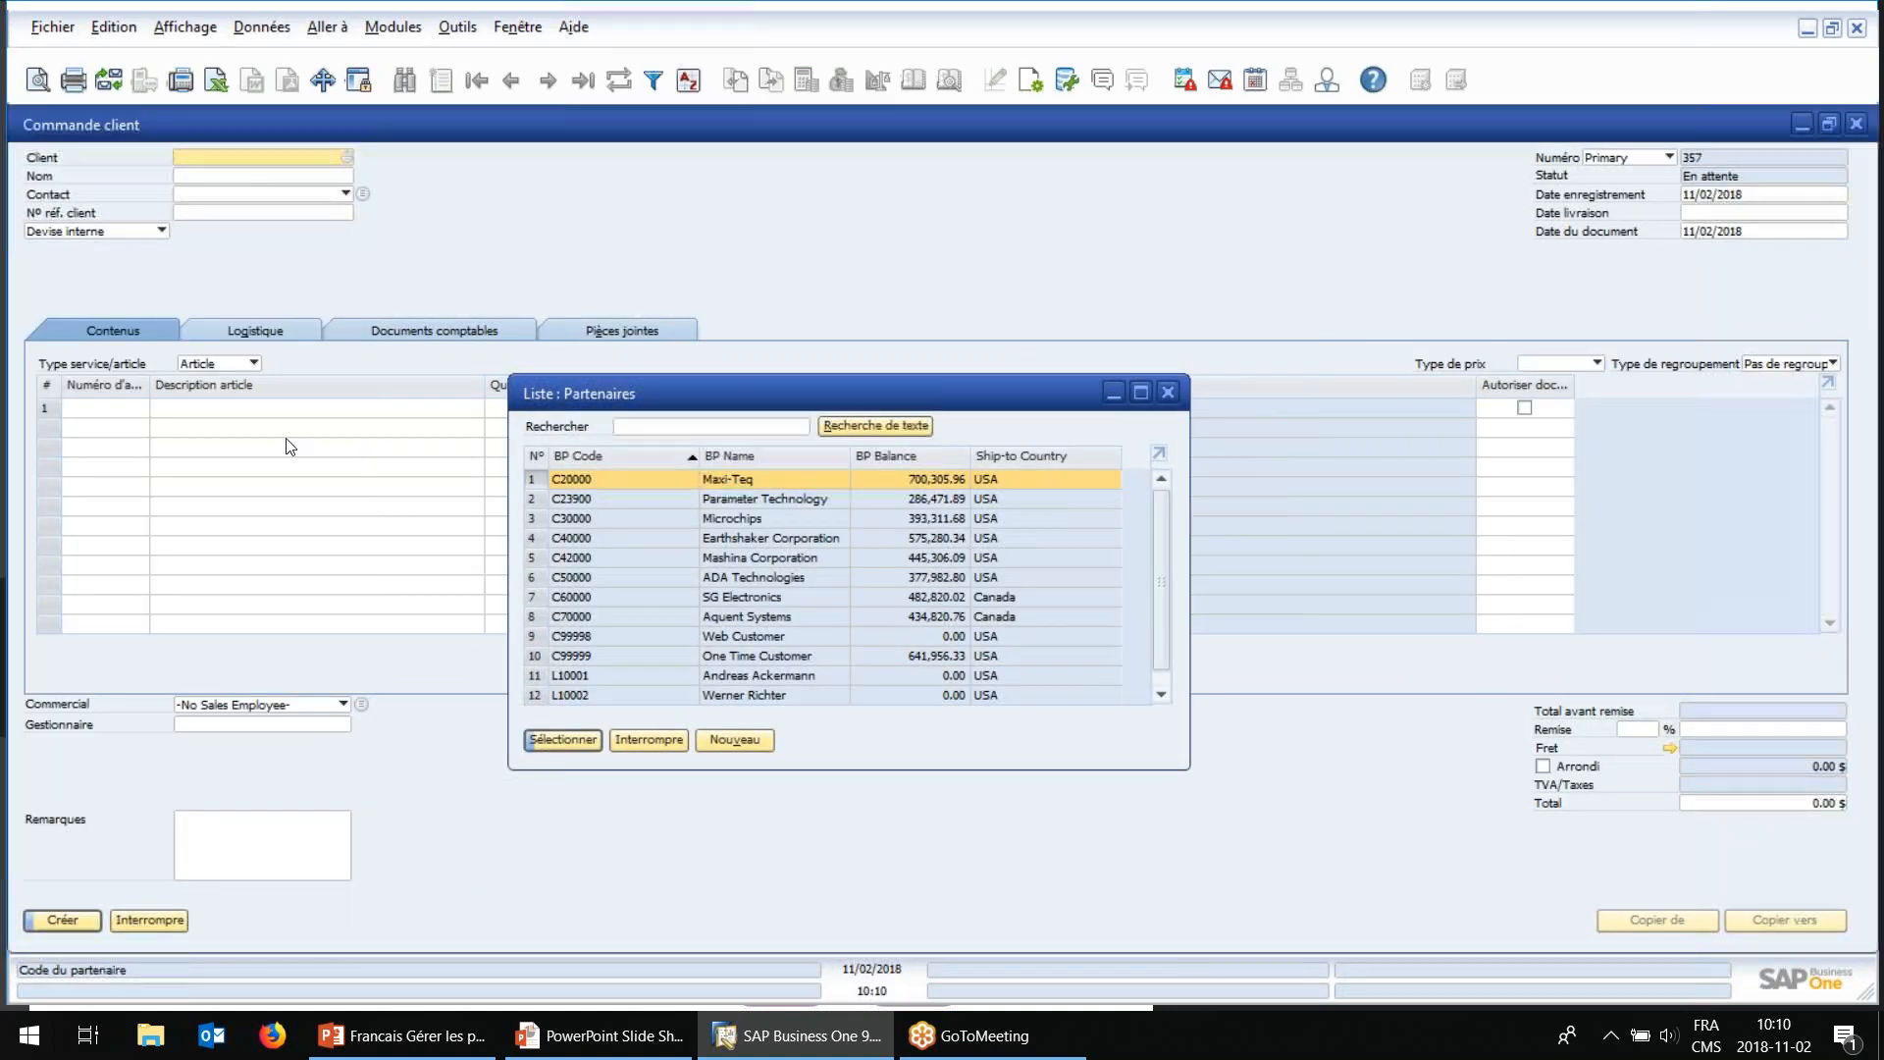
pyautogui.press('Return')
pyautogui.write('PR1')
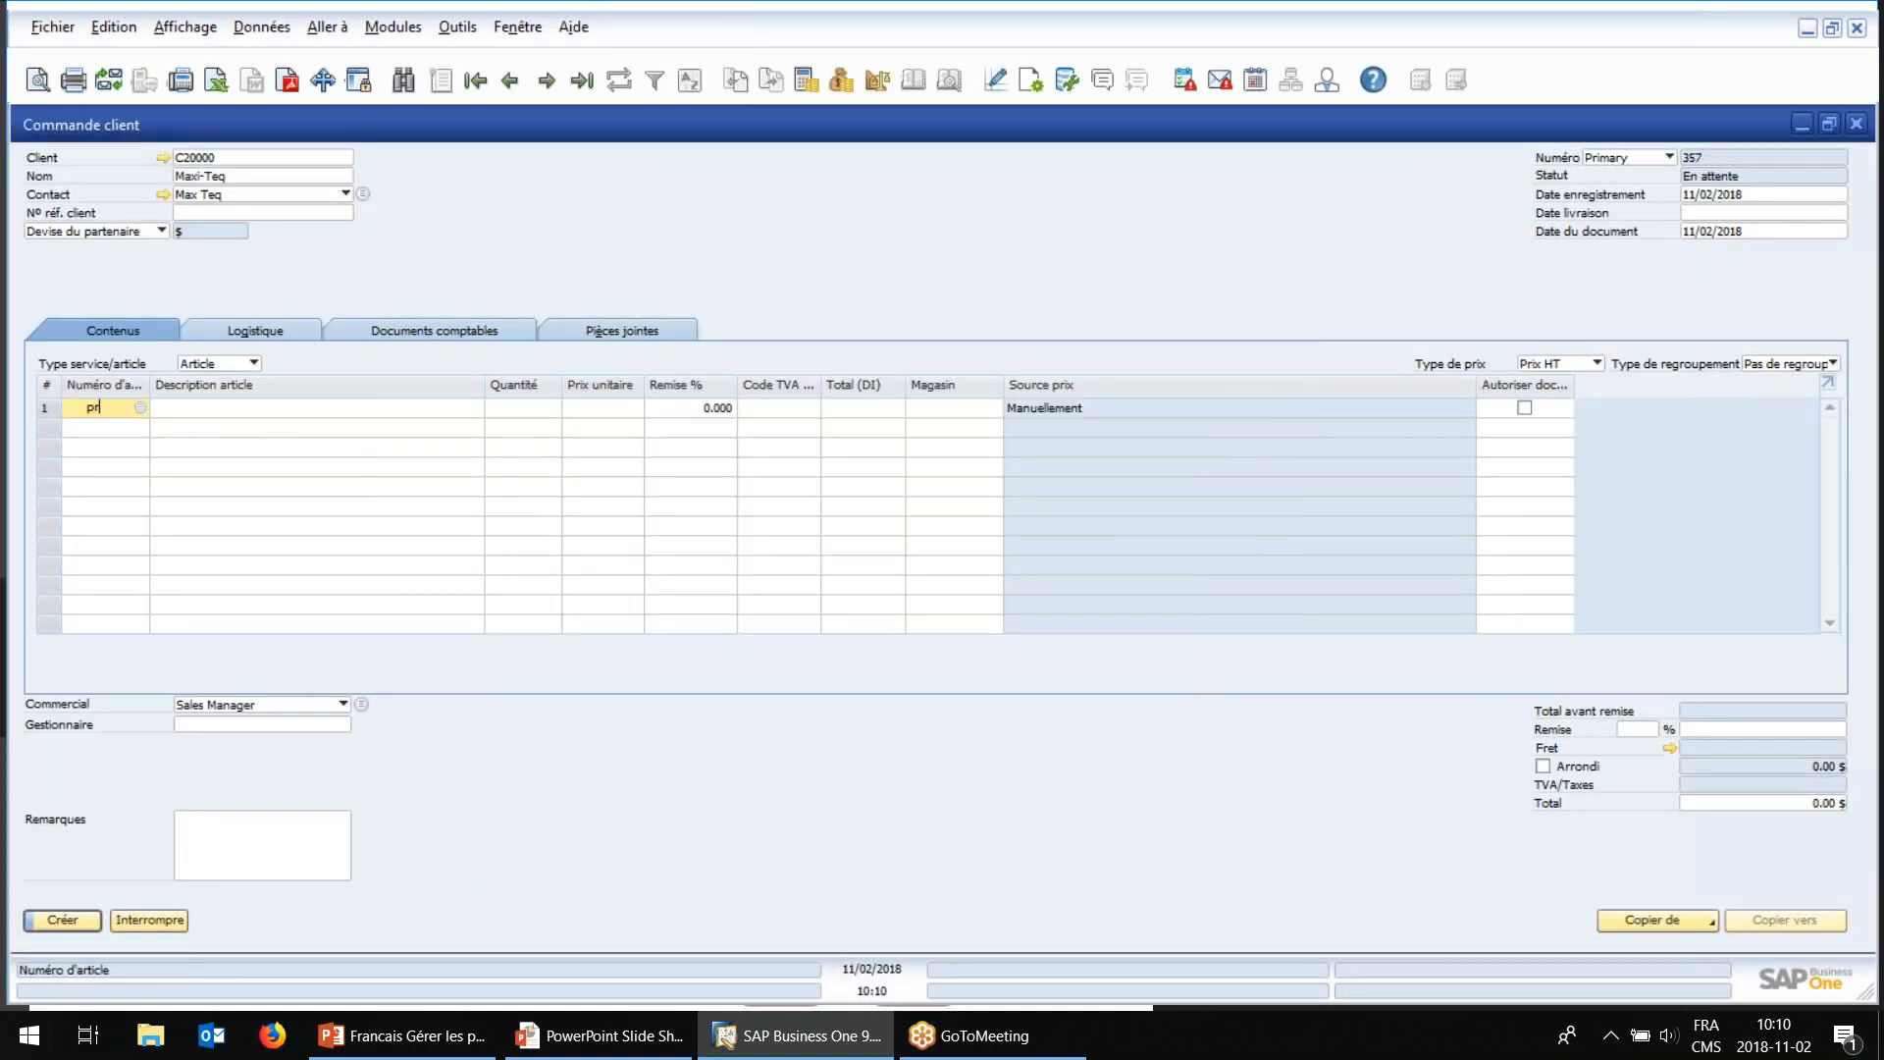
pyautogui.press('Tab')
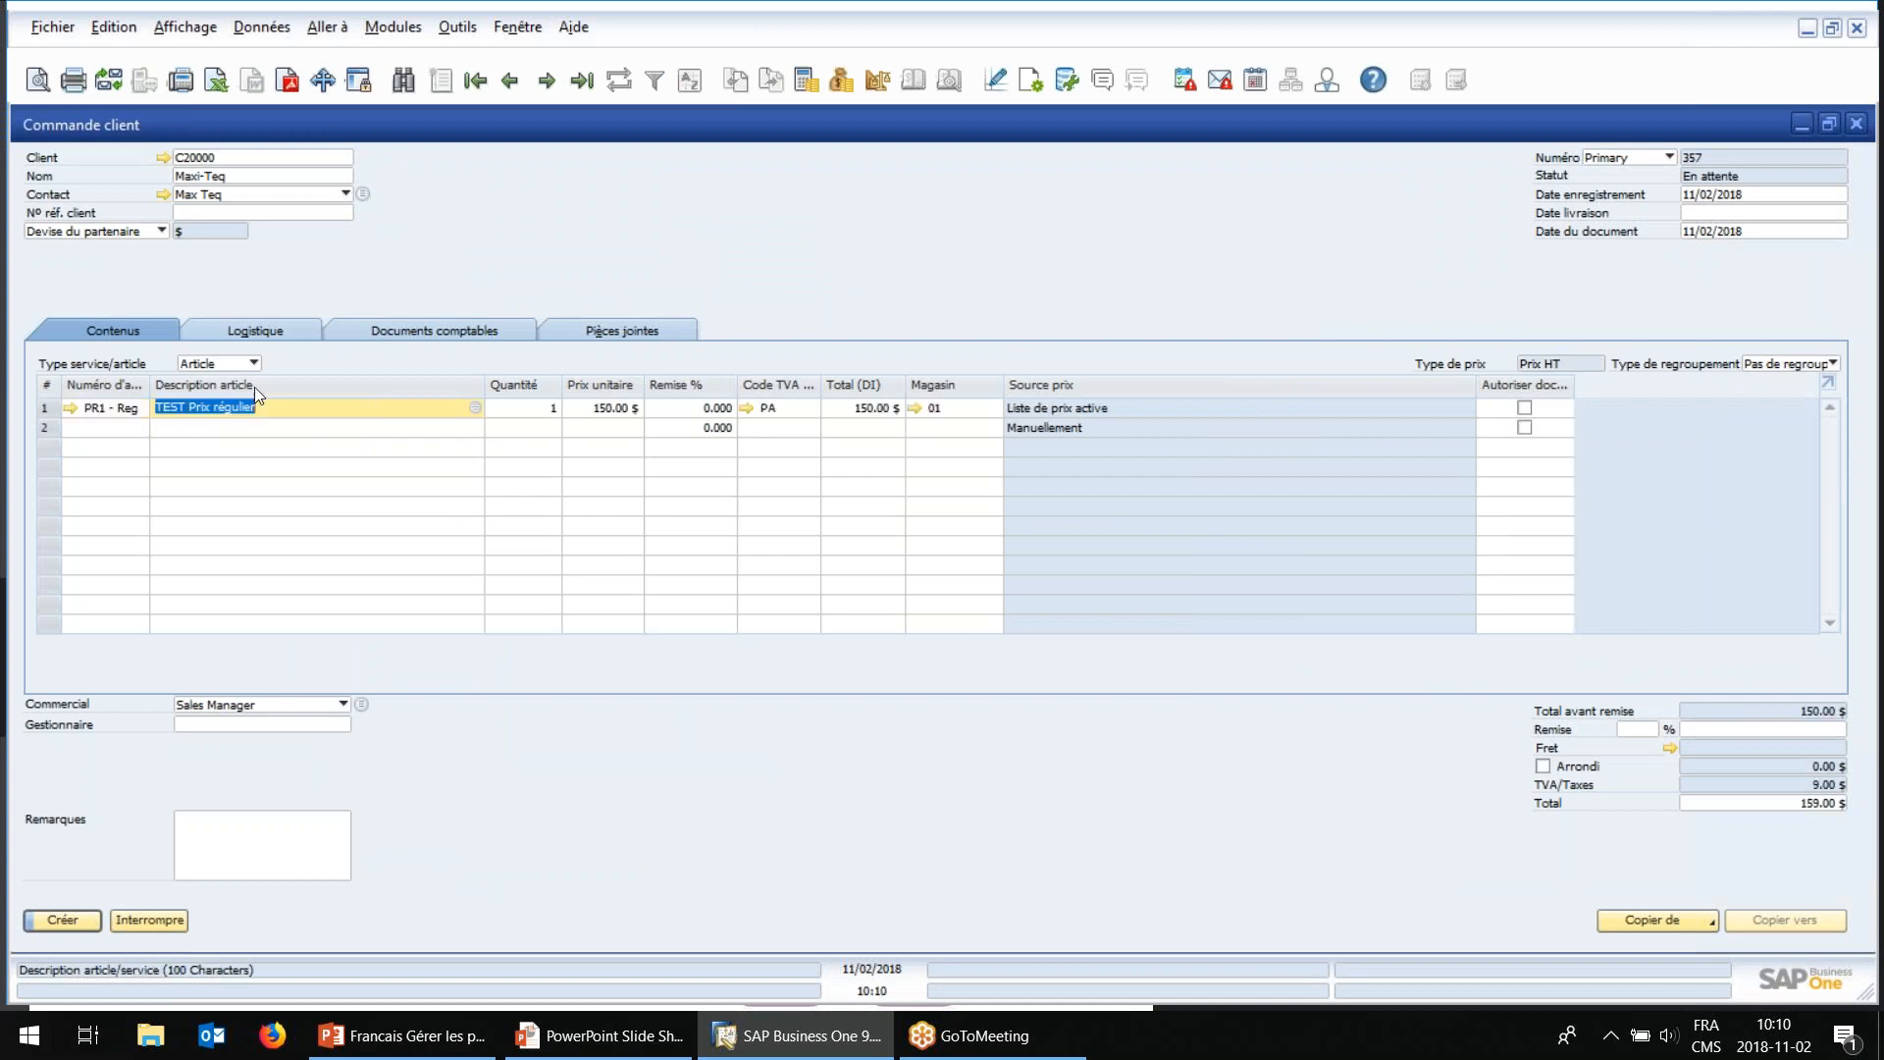
# Step: Check the unit price, discount and price source on the PR1 - Reg order line, and discard the order
pyautogui.click(627, 410)
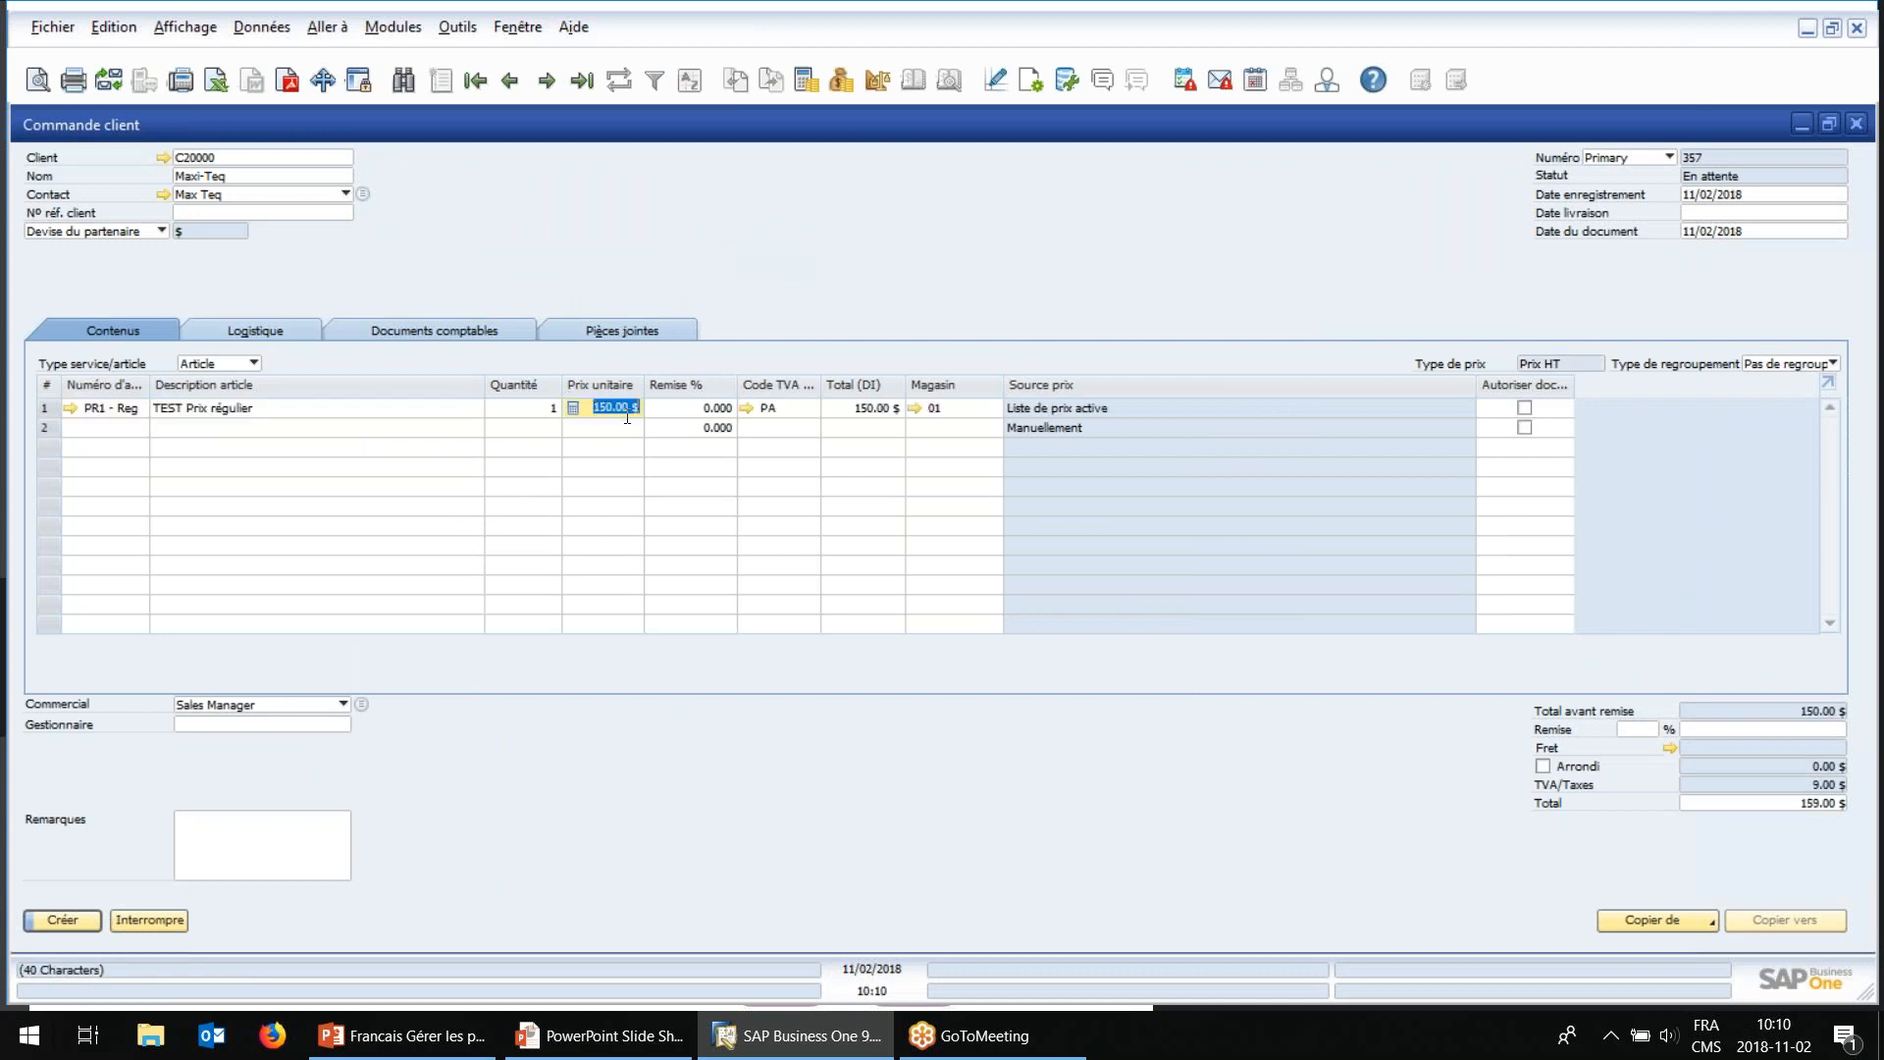
pyautogui.click(687, 410)
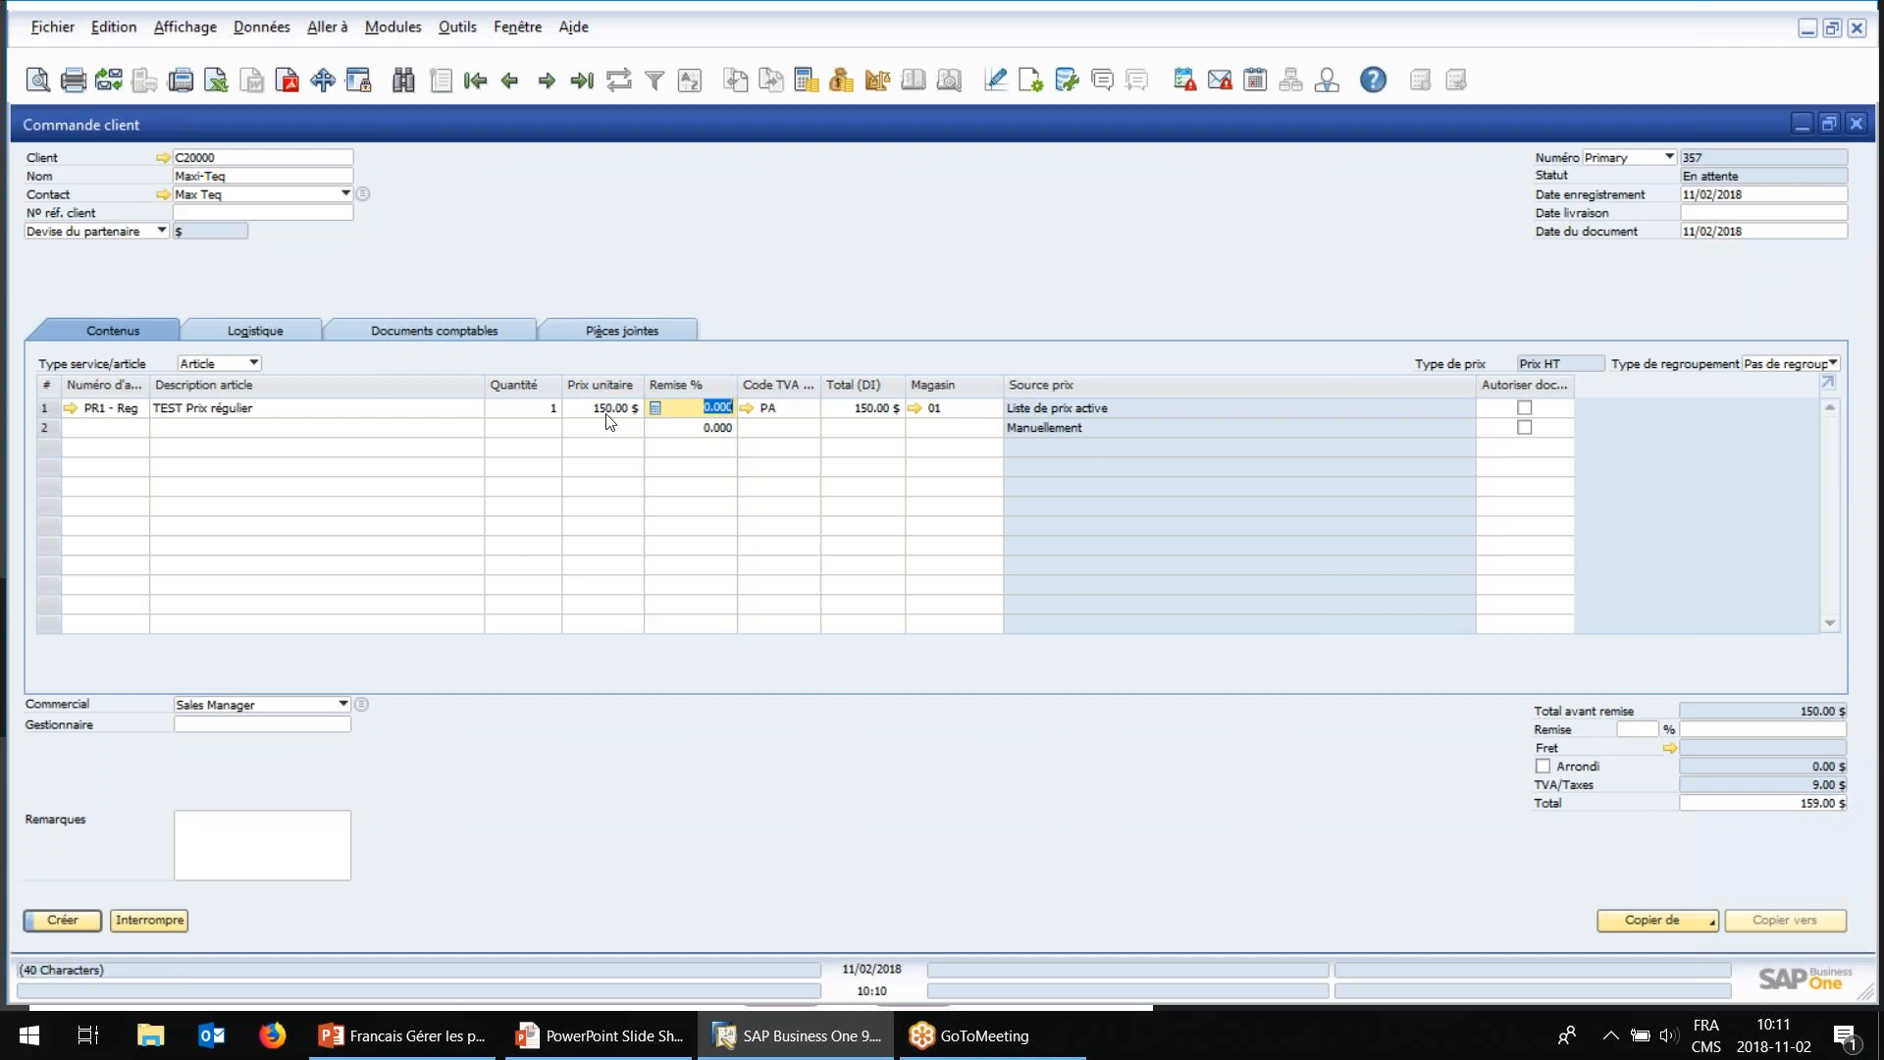
pyautogui.click(638, 408)
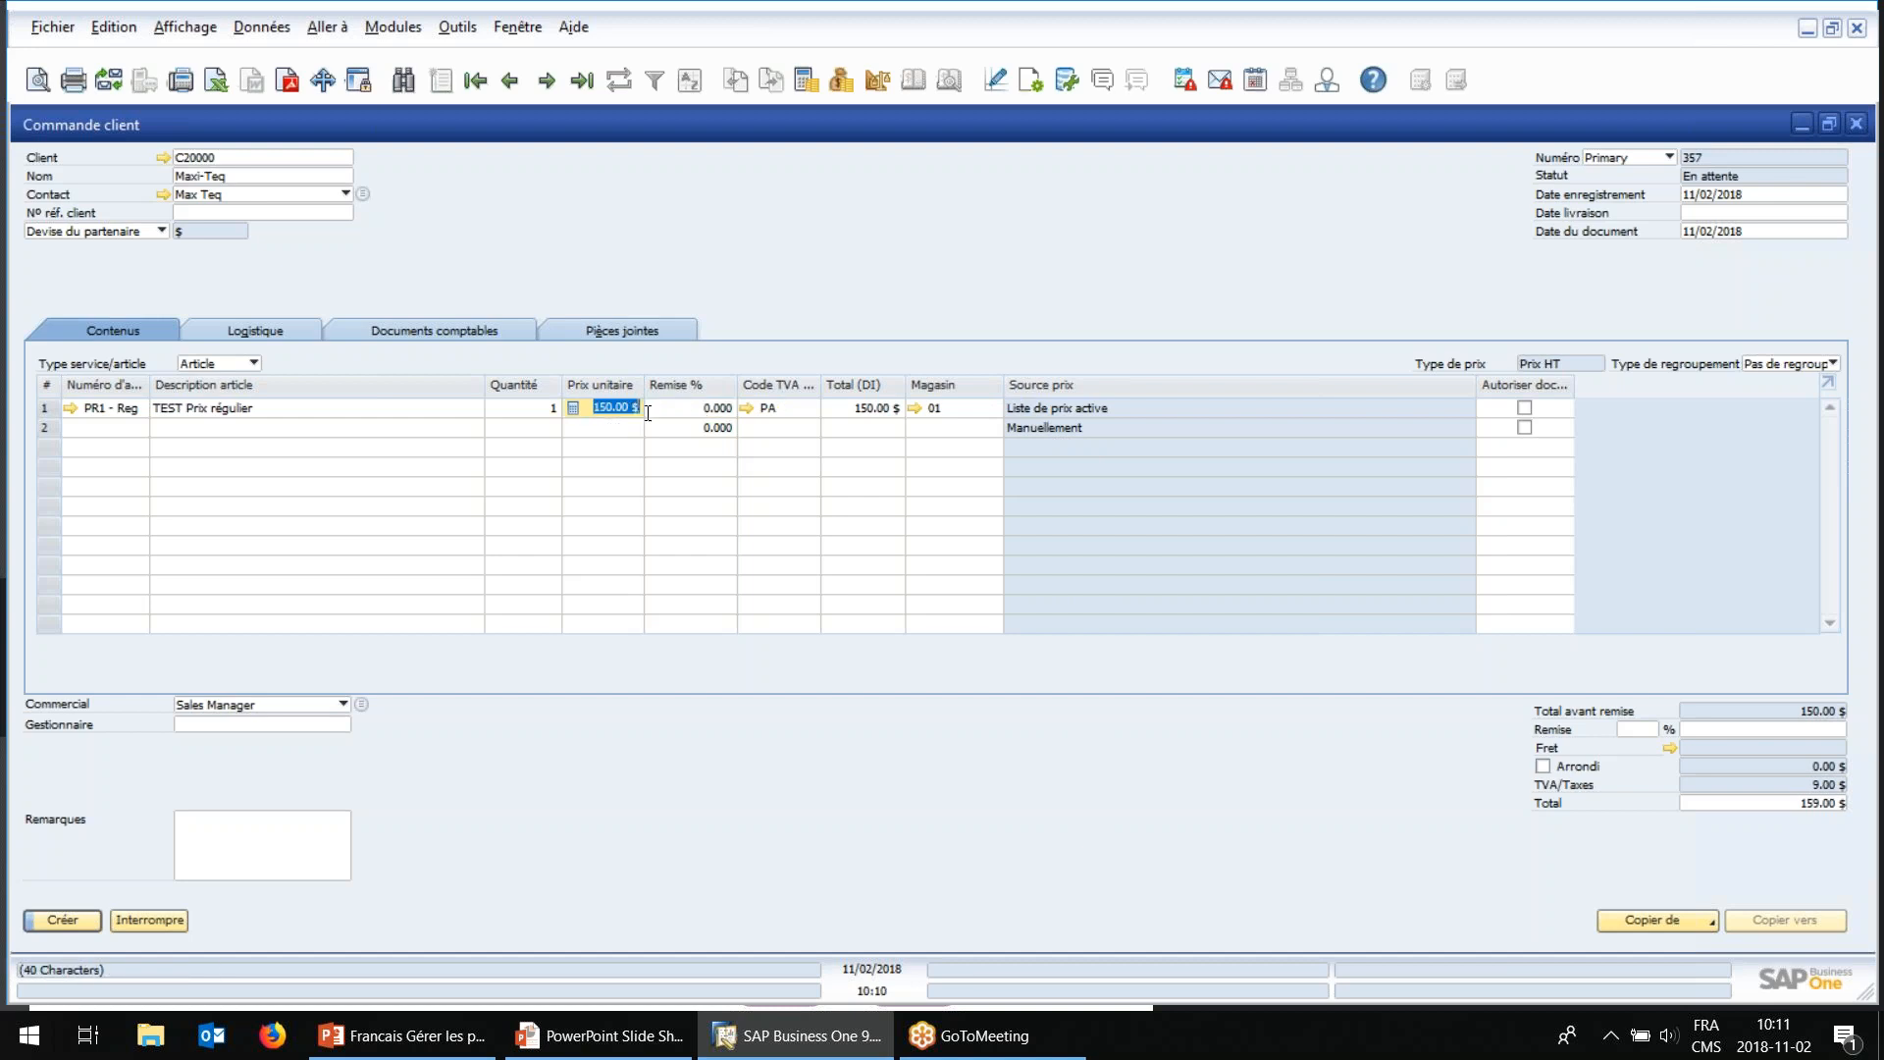
pyautogui.click(707, 416)
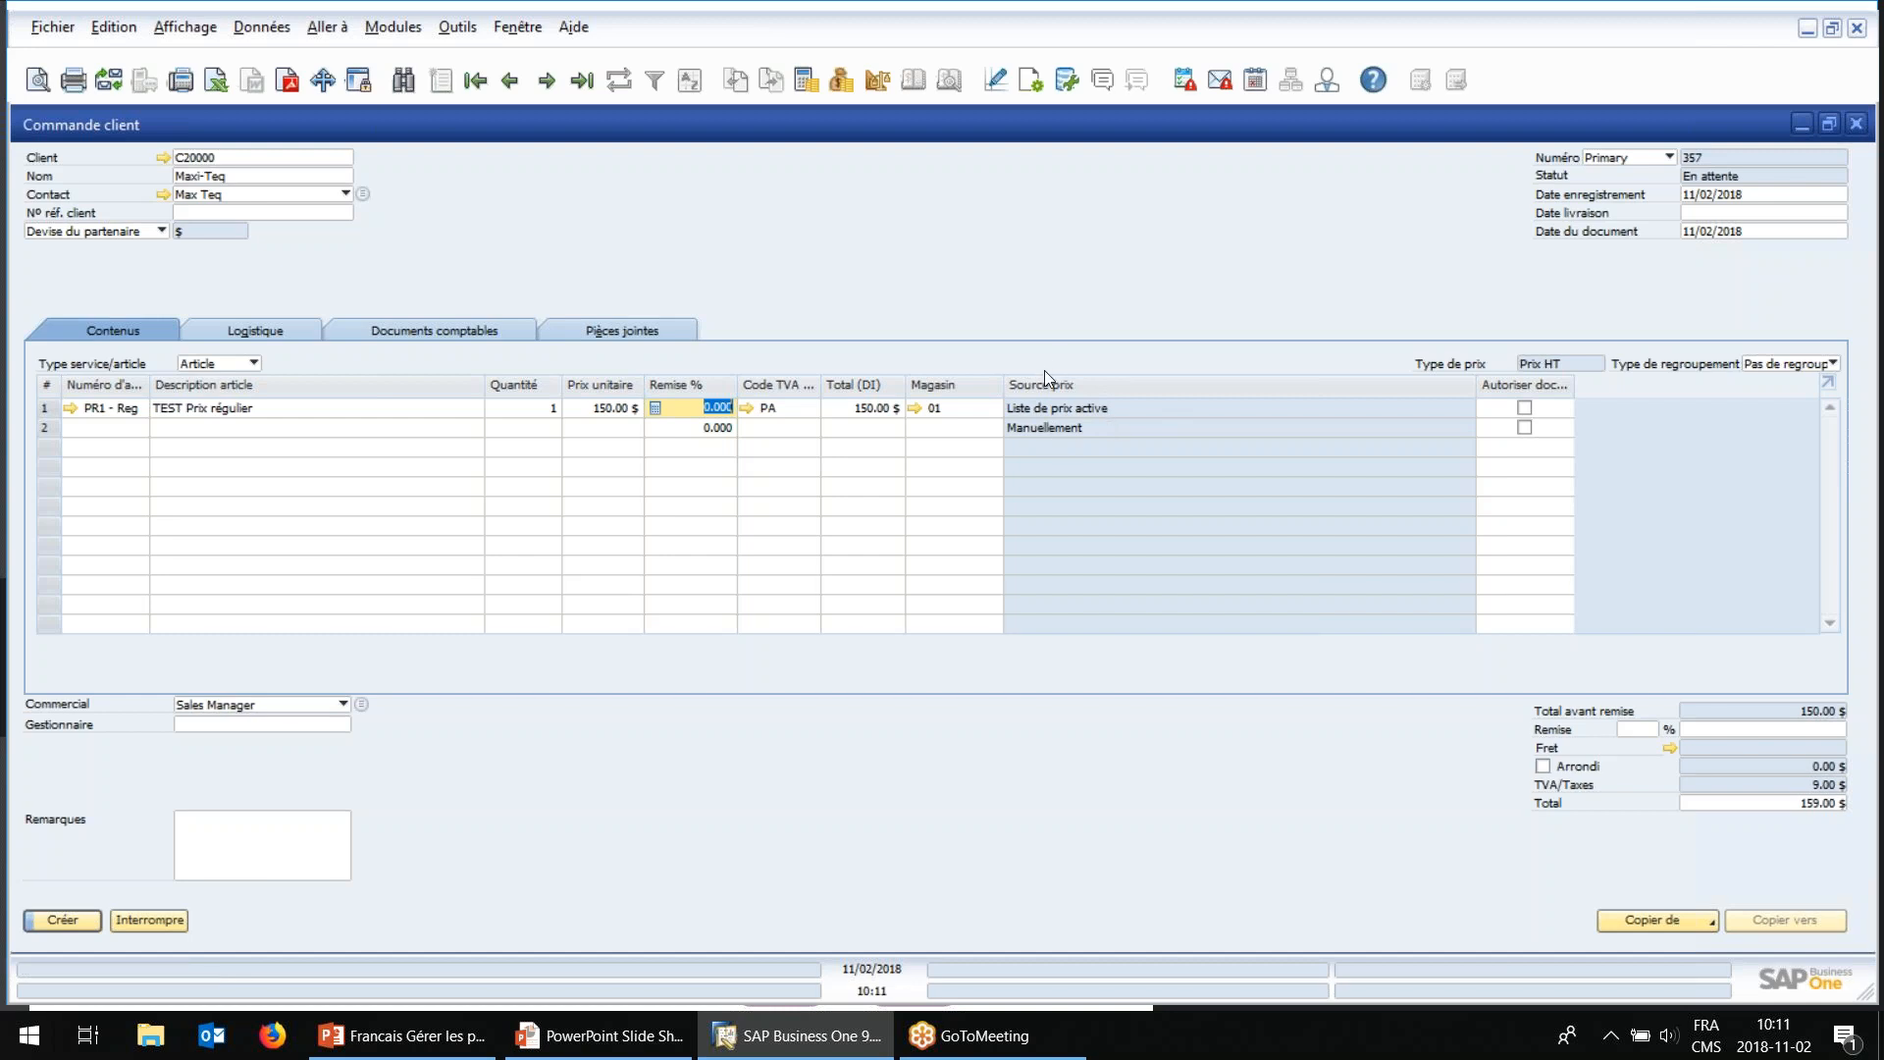
pyautogui.click(147, 920)
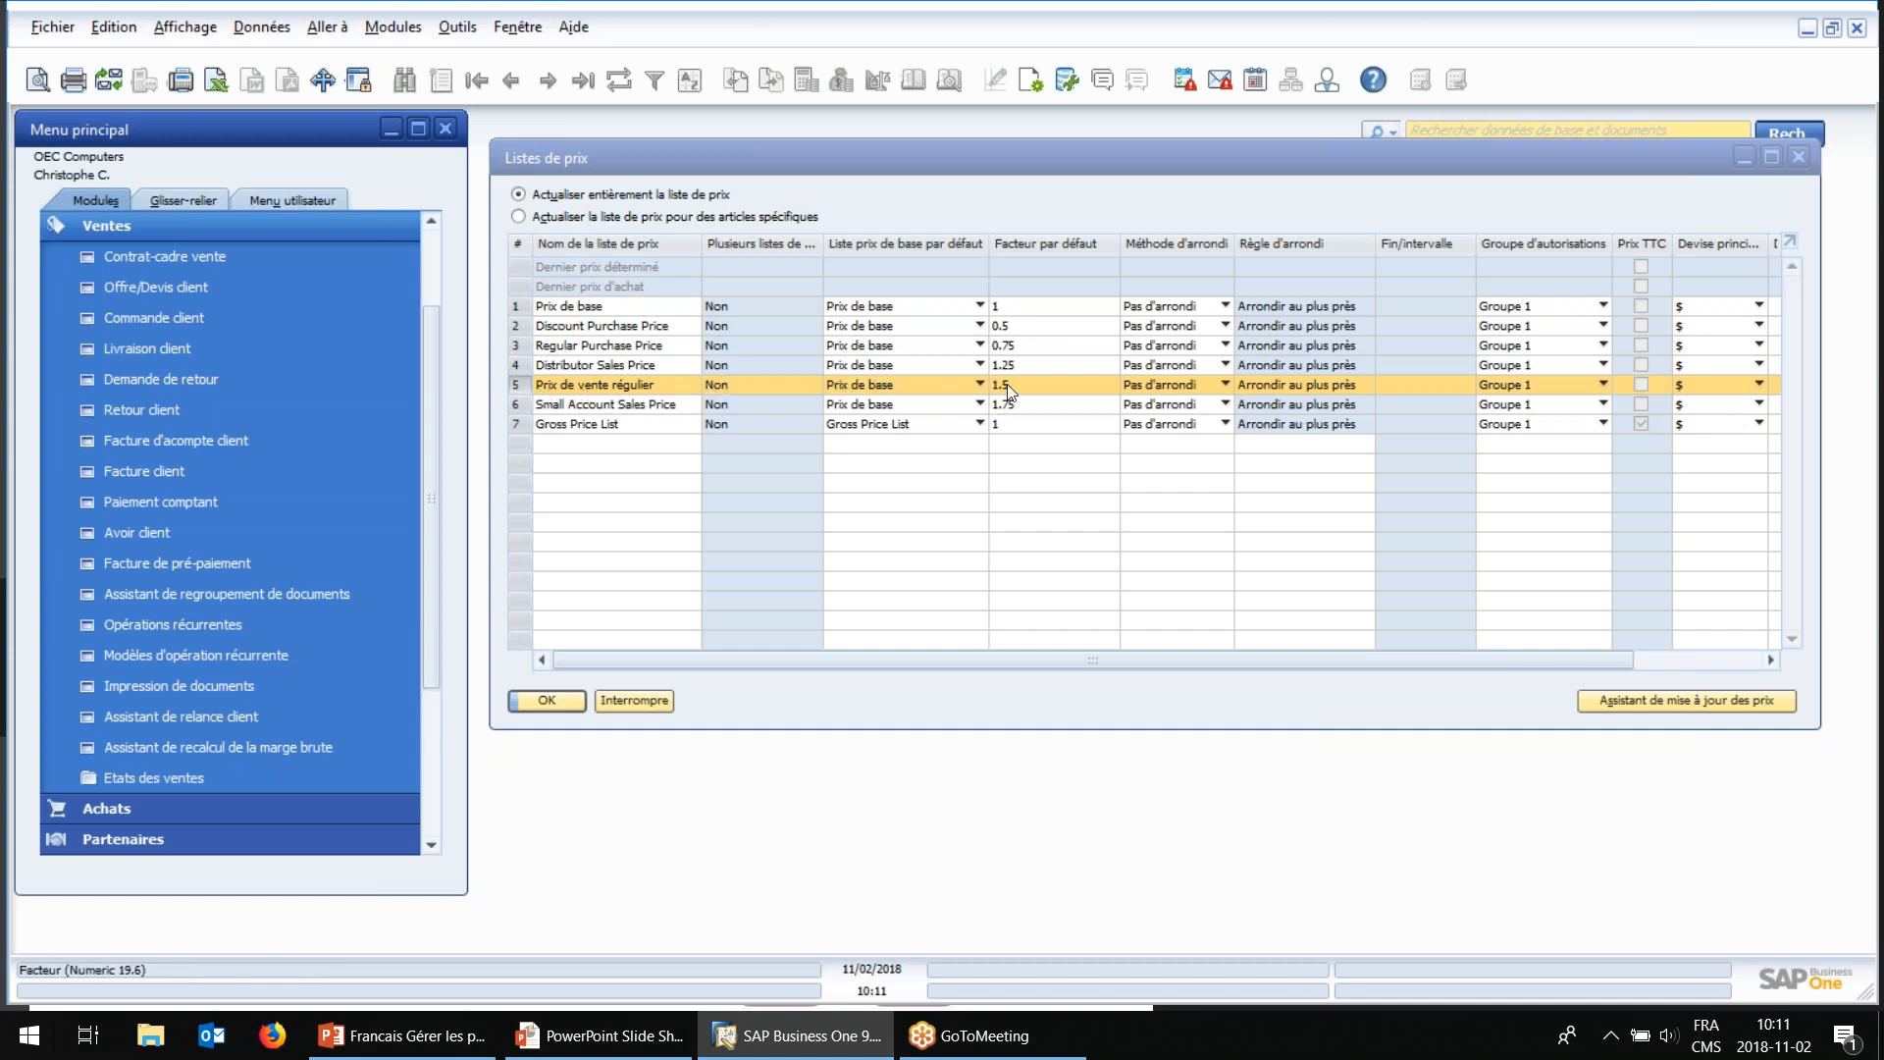
# Step: Examine the item prices of the Prix de vente régulier list, close them, and check the currency columns of the price lists
pyautogui.doubleClick(526, 394)
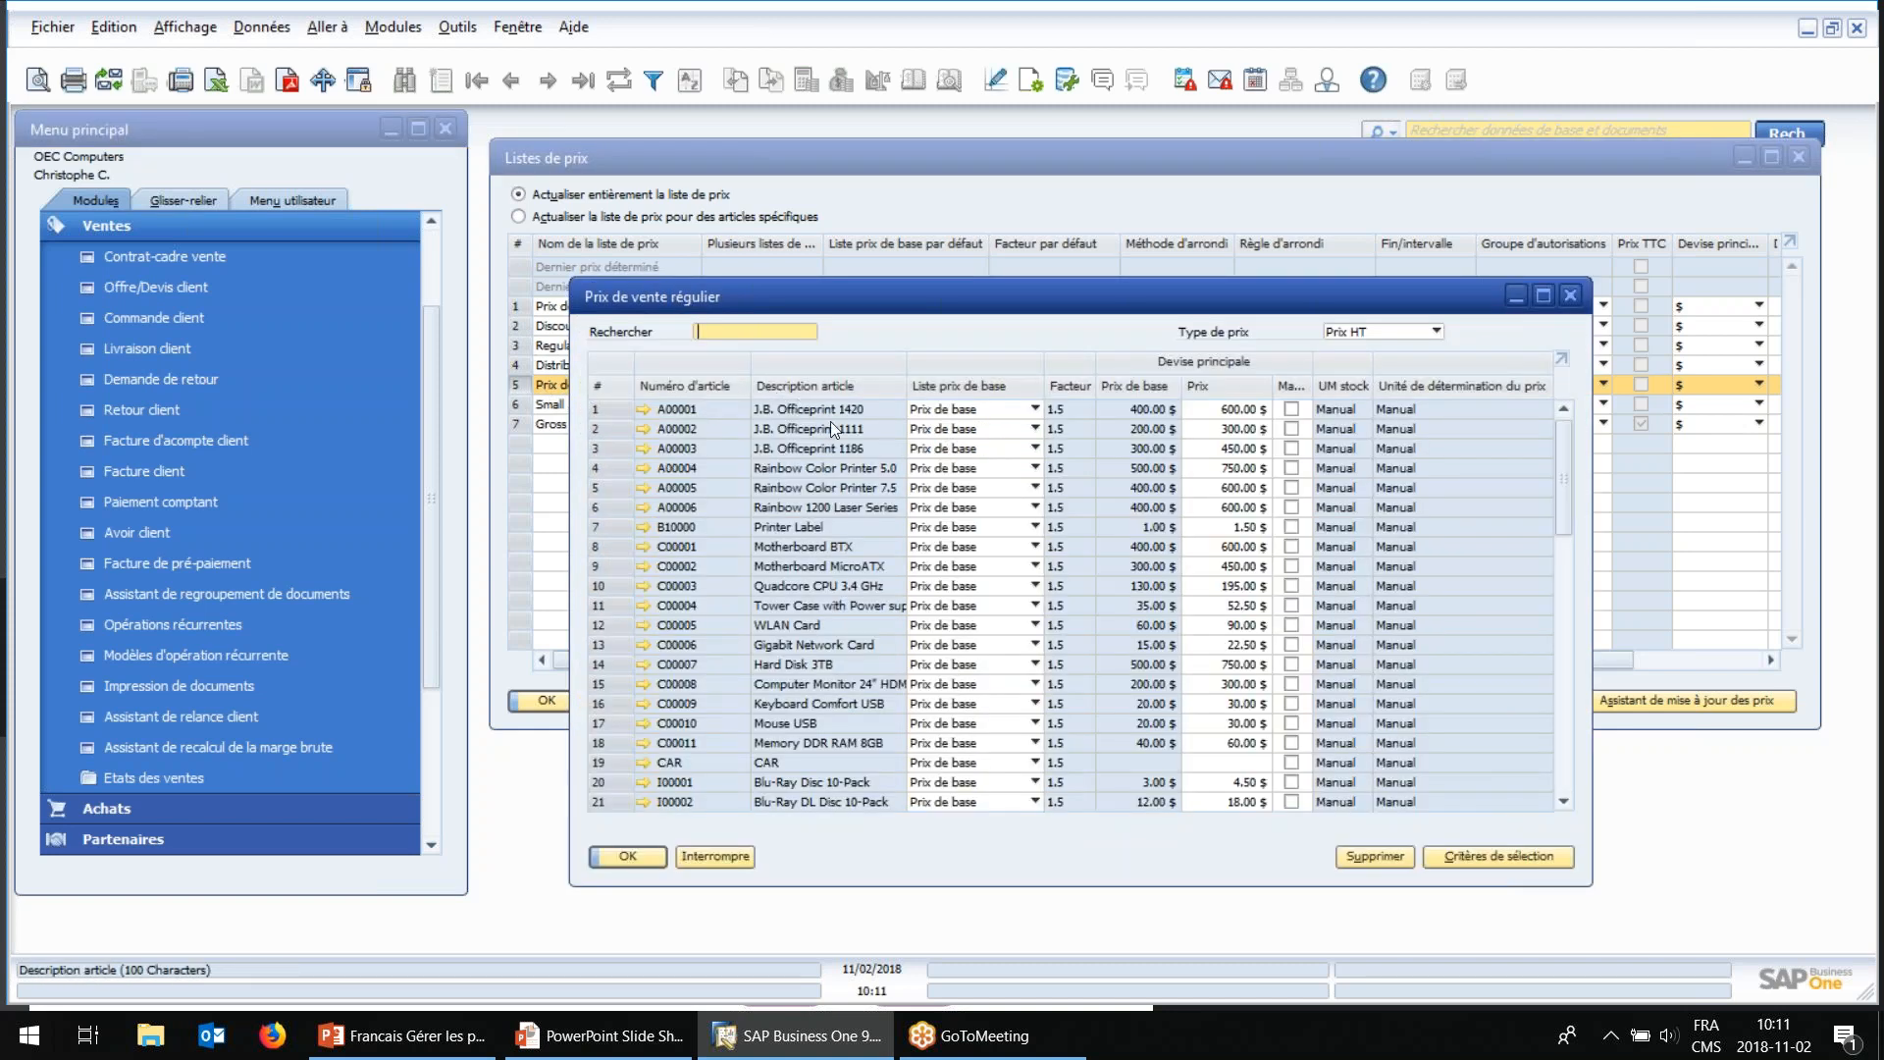
pyautogui.moveTo(767, 306); pyautogui.dragTo(798, 355)
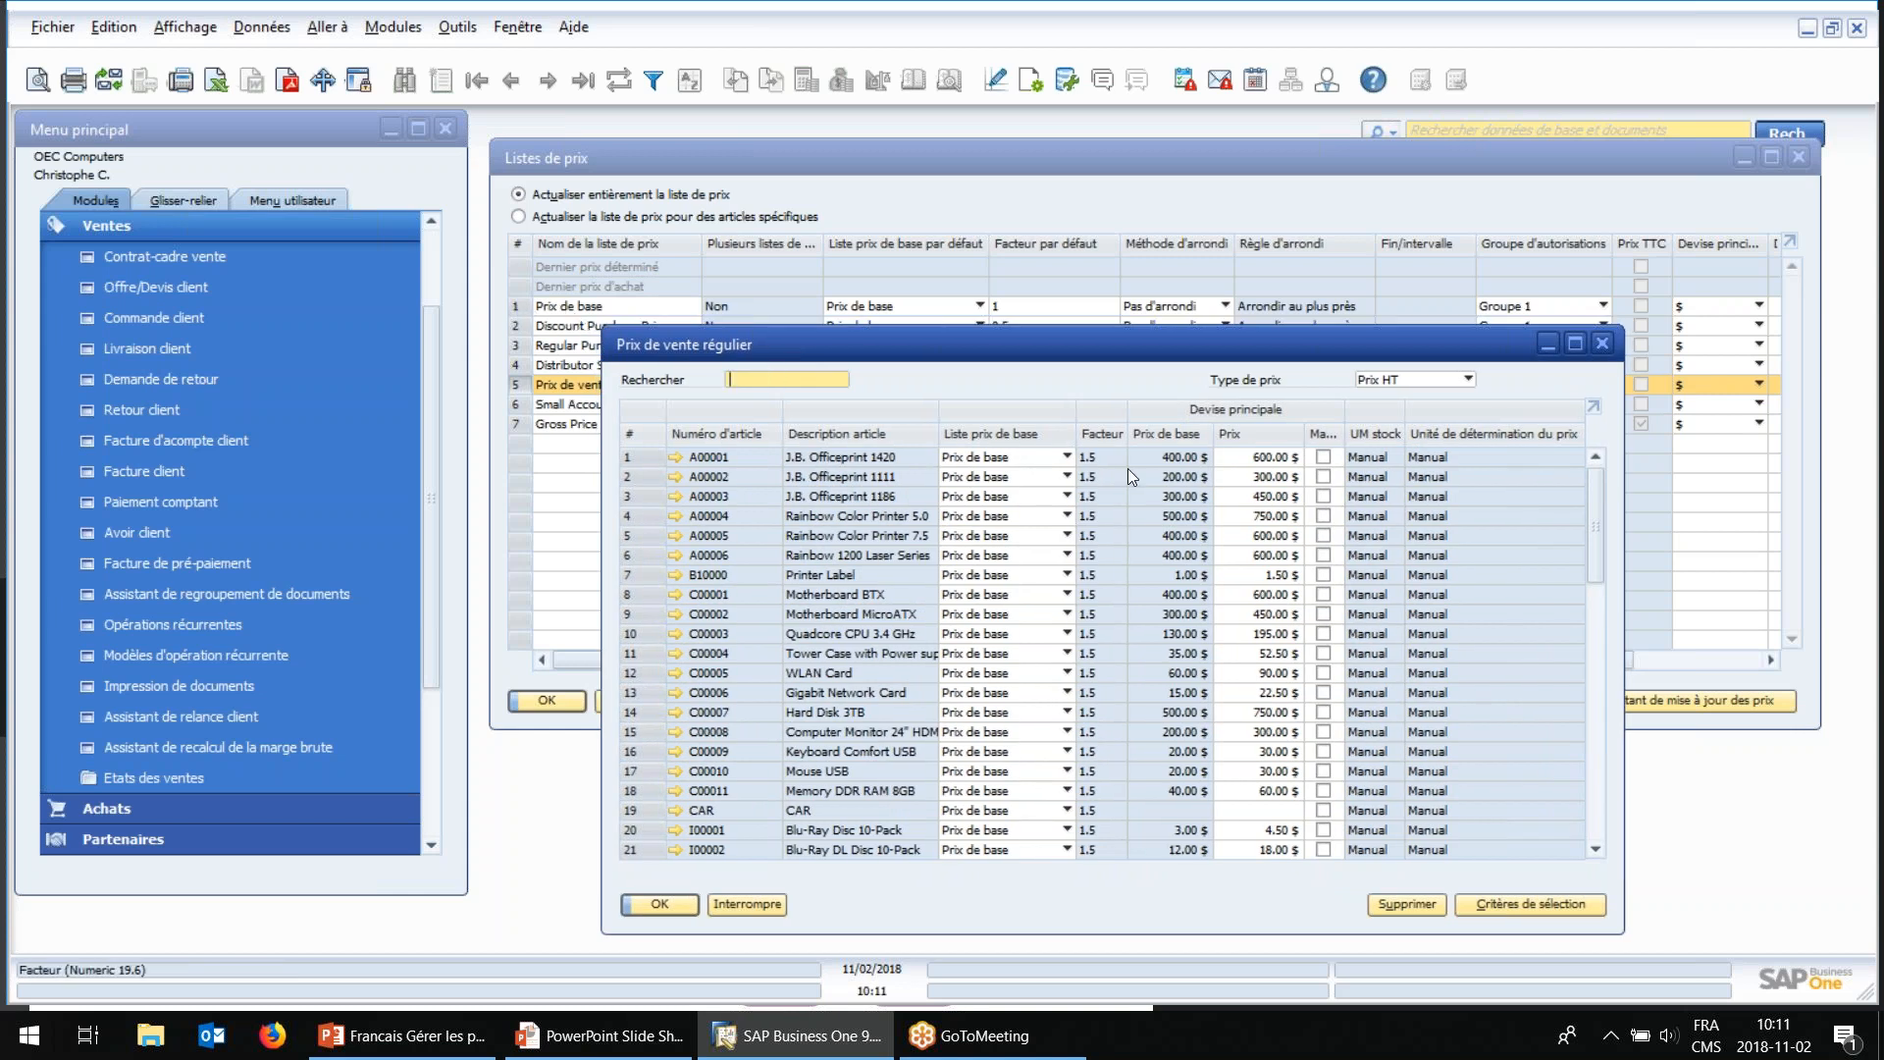
pyautogui.click(1258, 478)
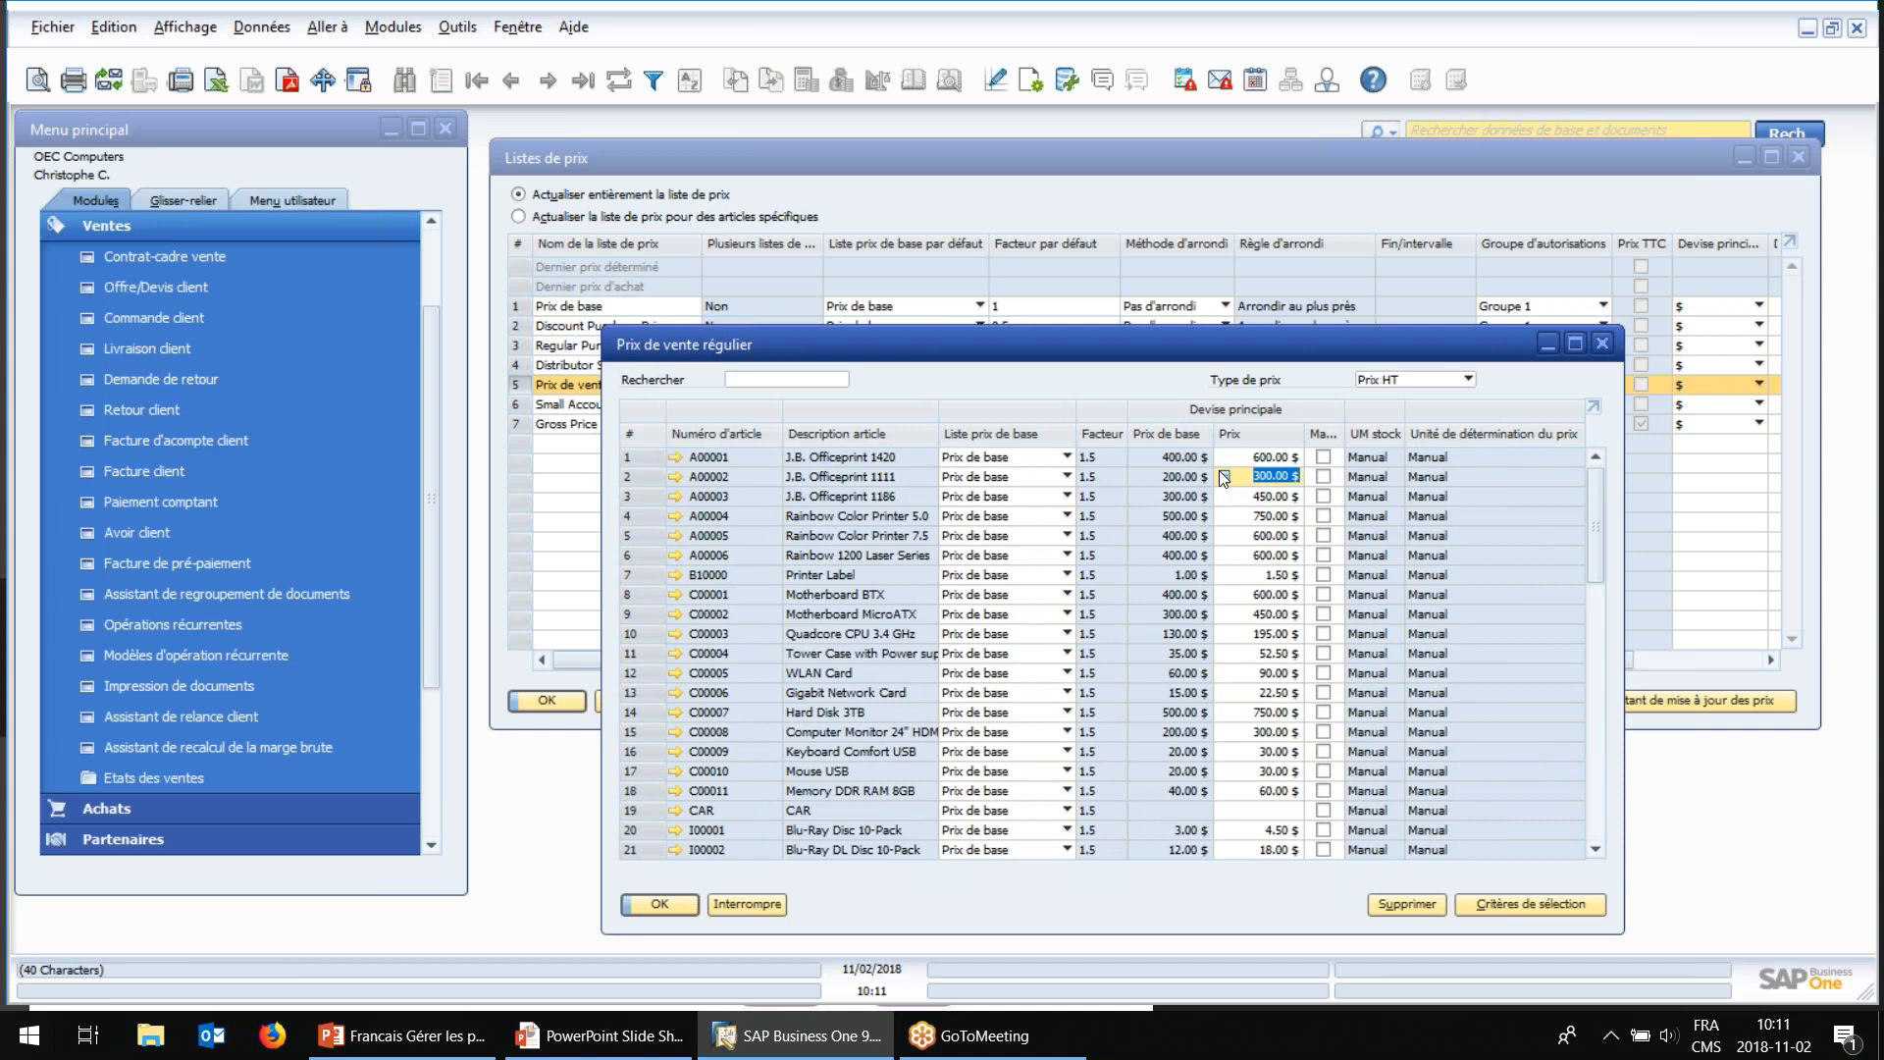
pyautogui.click(753, 903)
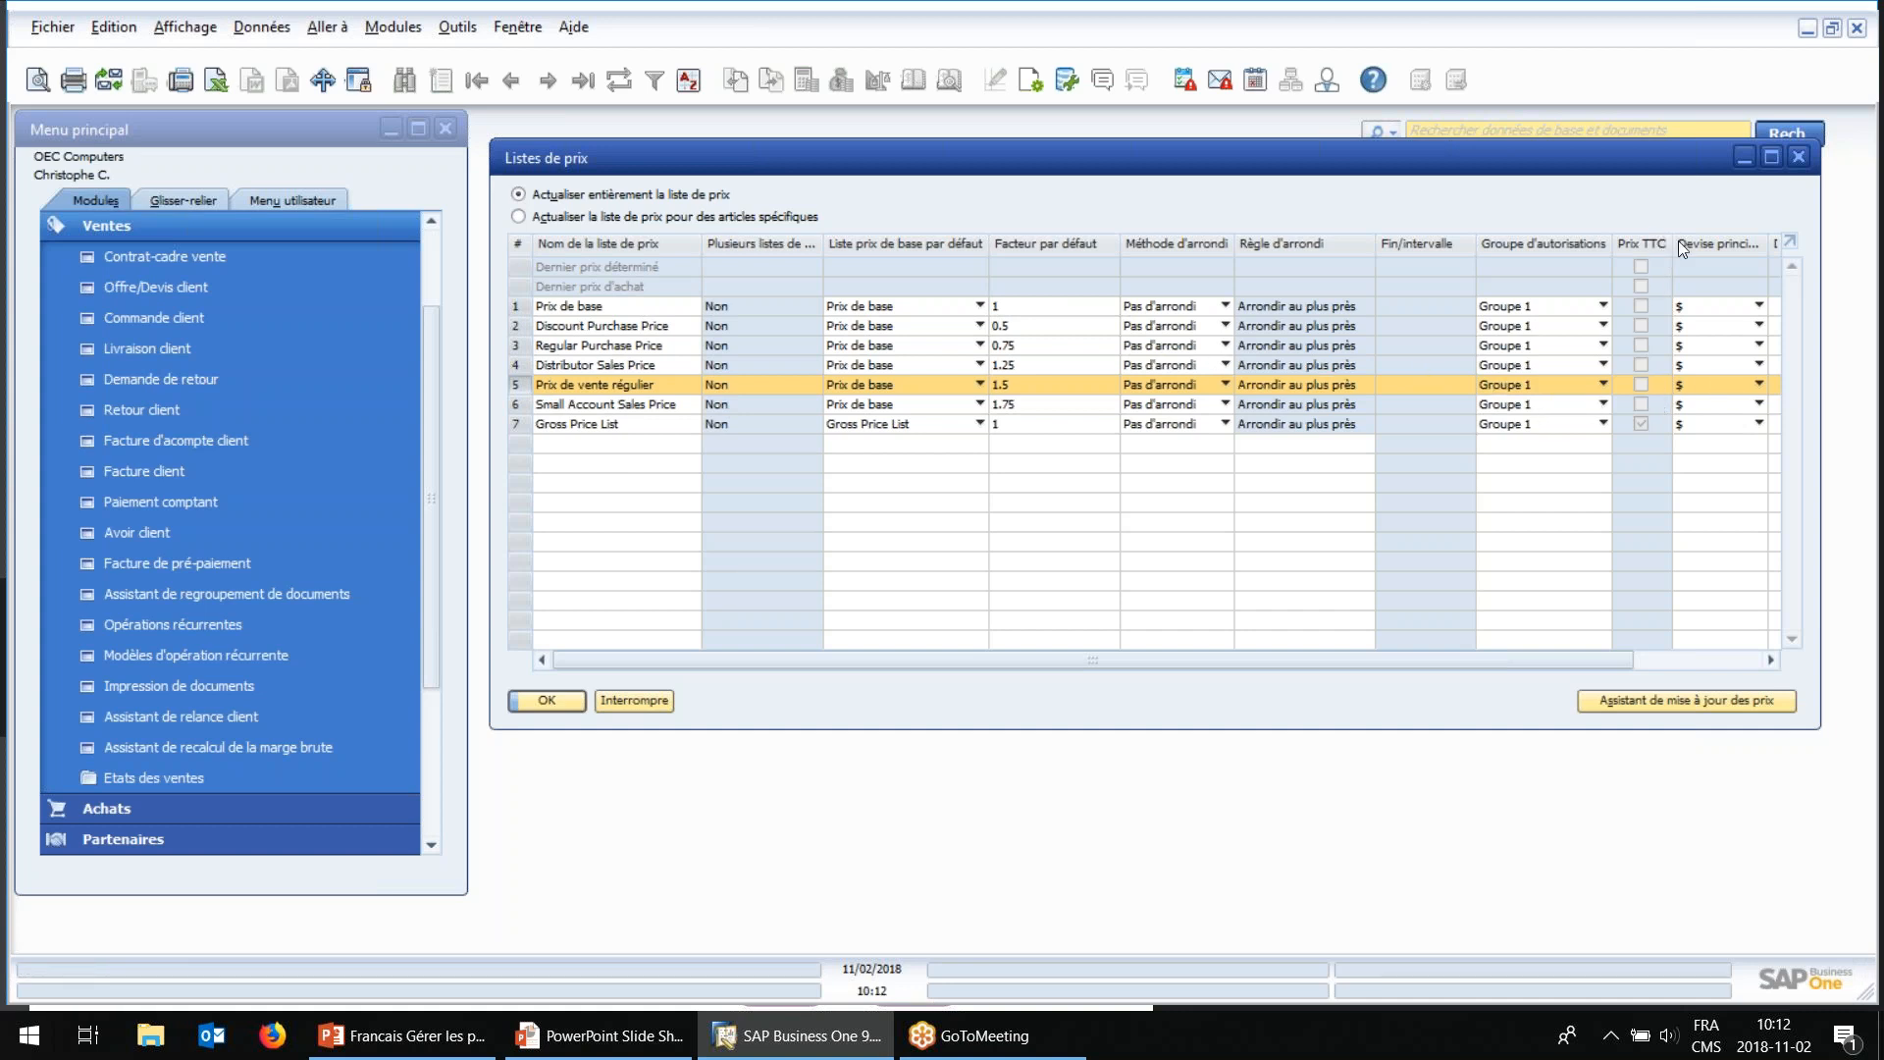
pyautogui.moveTo(1613, 664); pyautogui.dragTo(1561, 657)
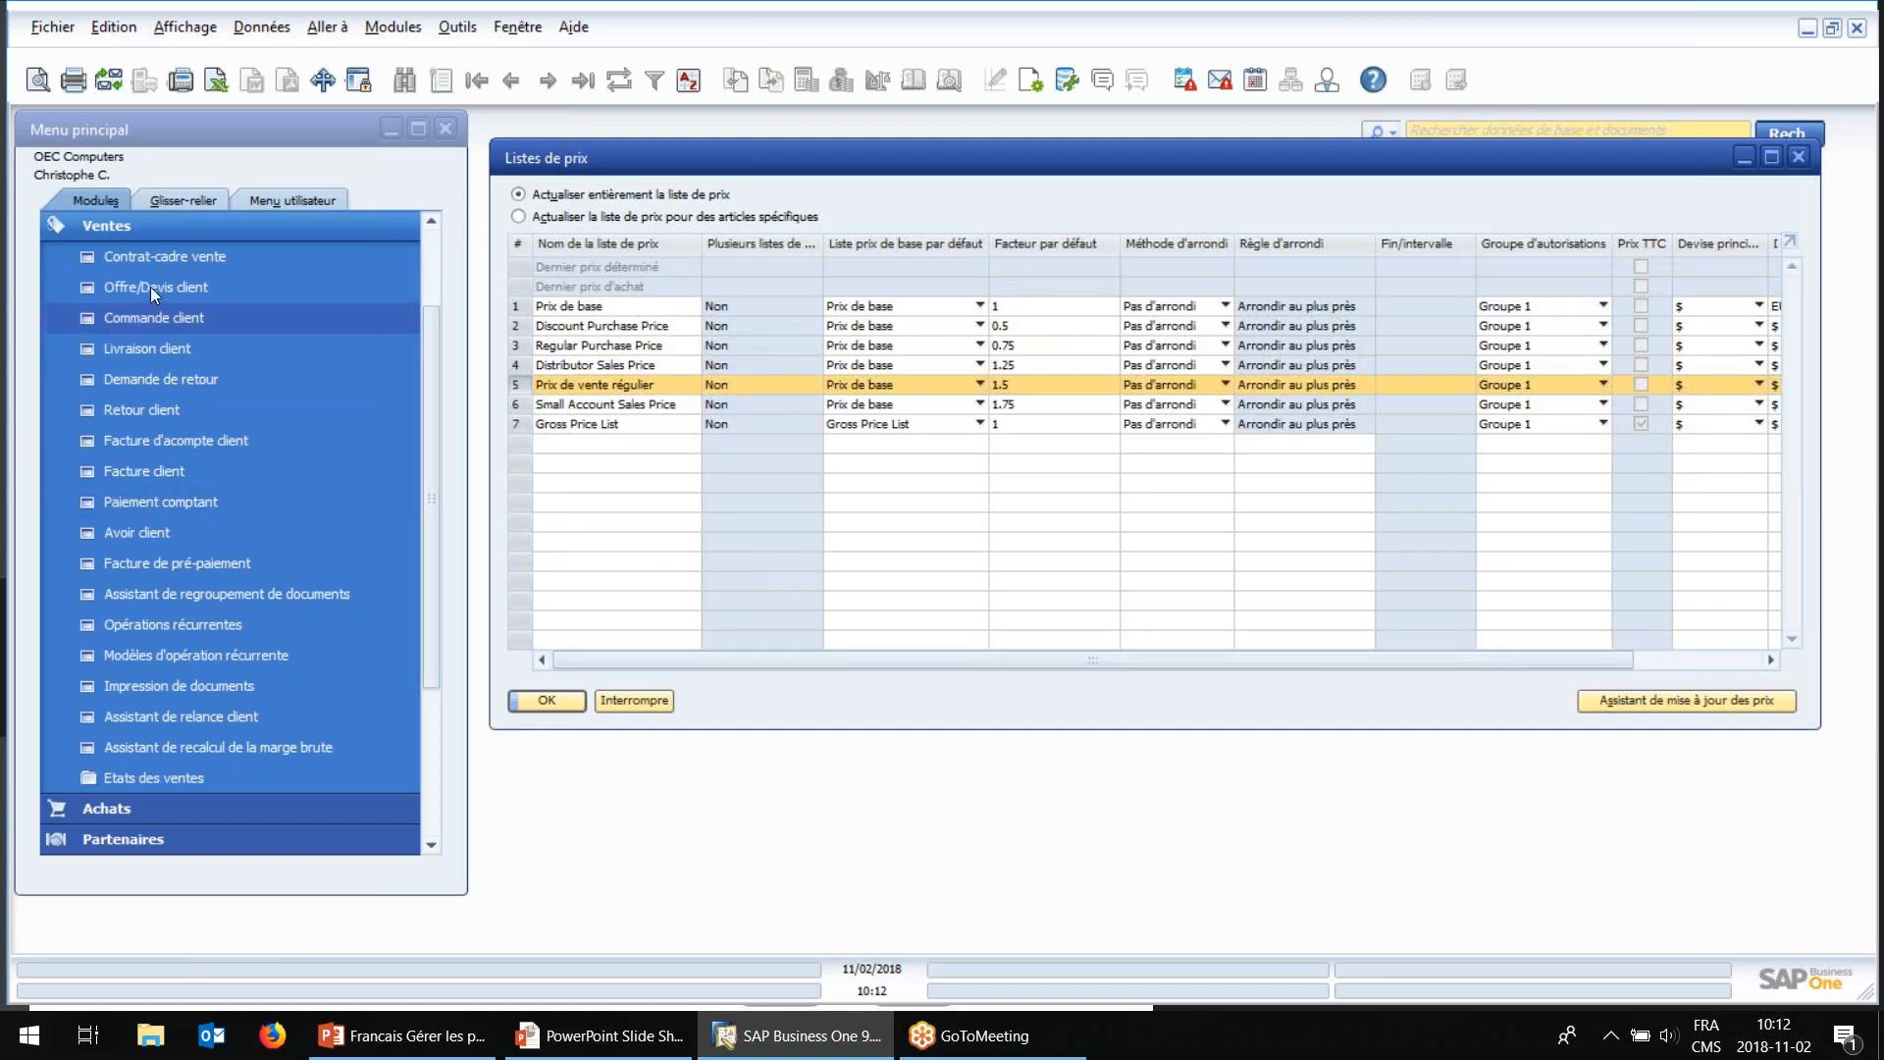
# Step: Find the item PR1 - Reg in the item master data
pyautogui.click(144, 223)
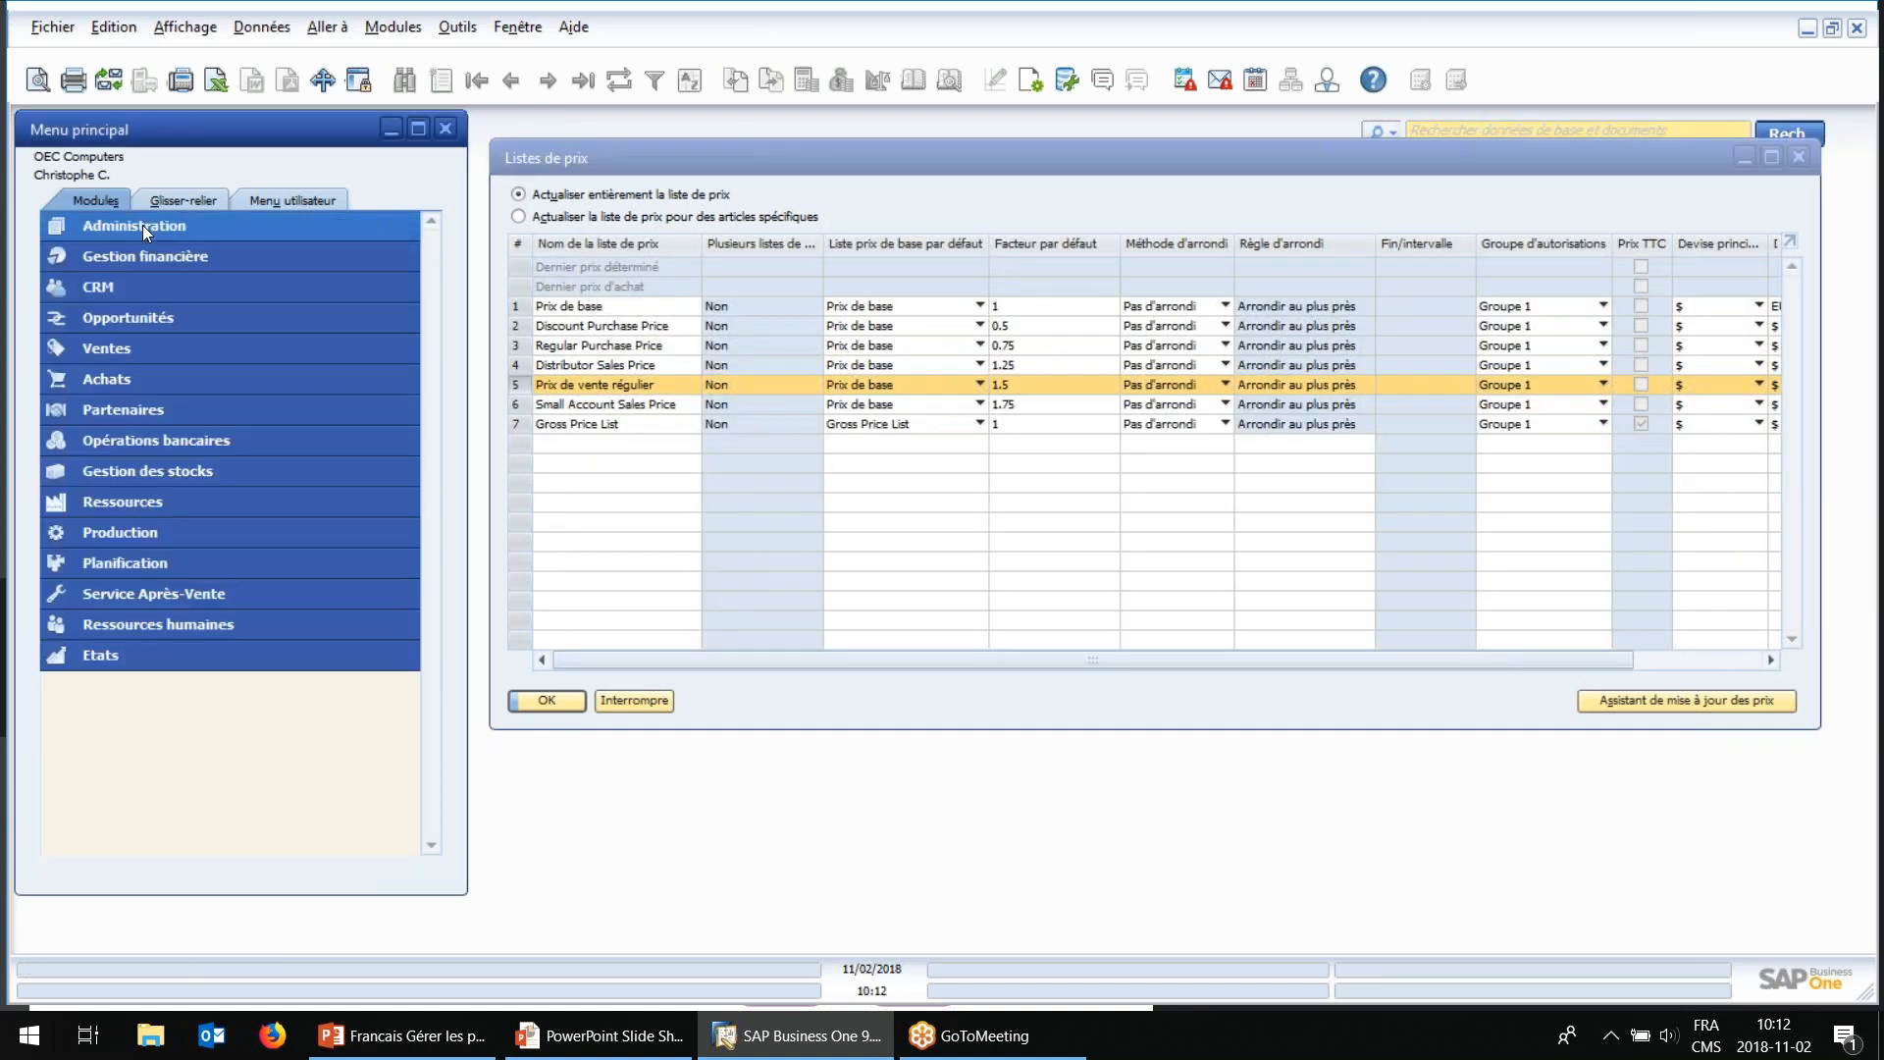
pyautogui.click(145, 465)
pyautogui.click(151, 500)
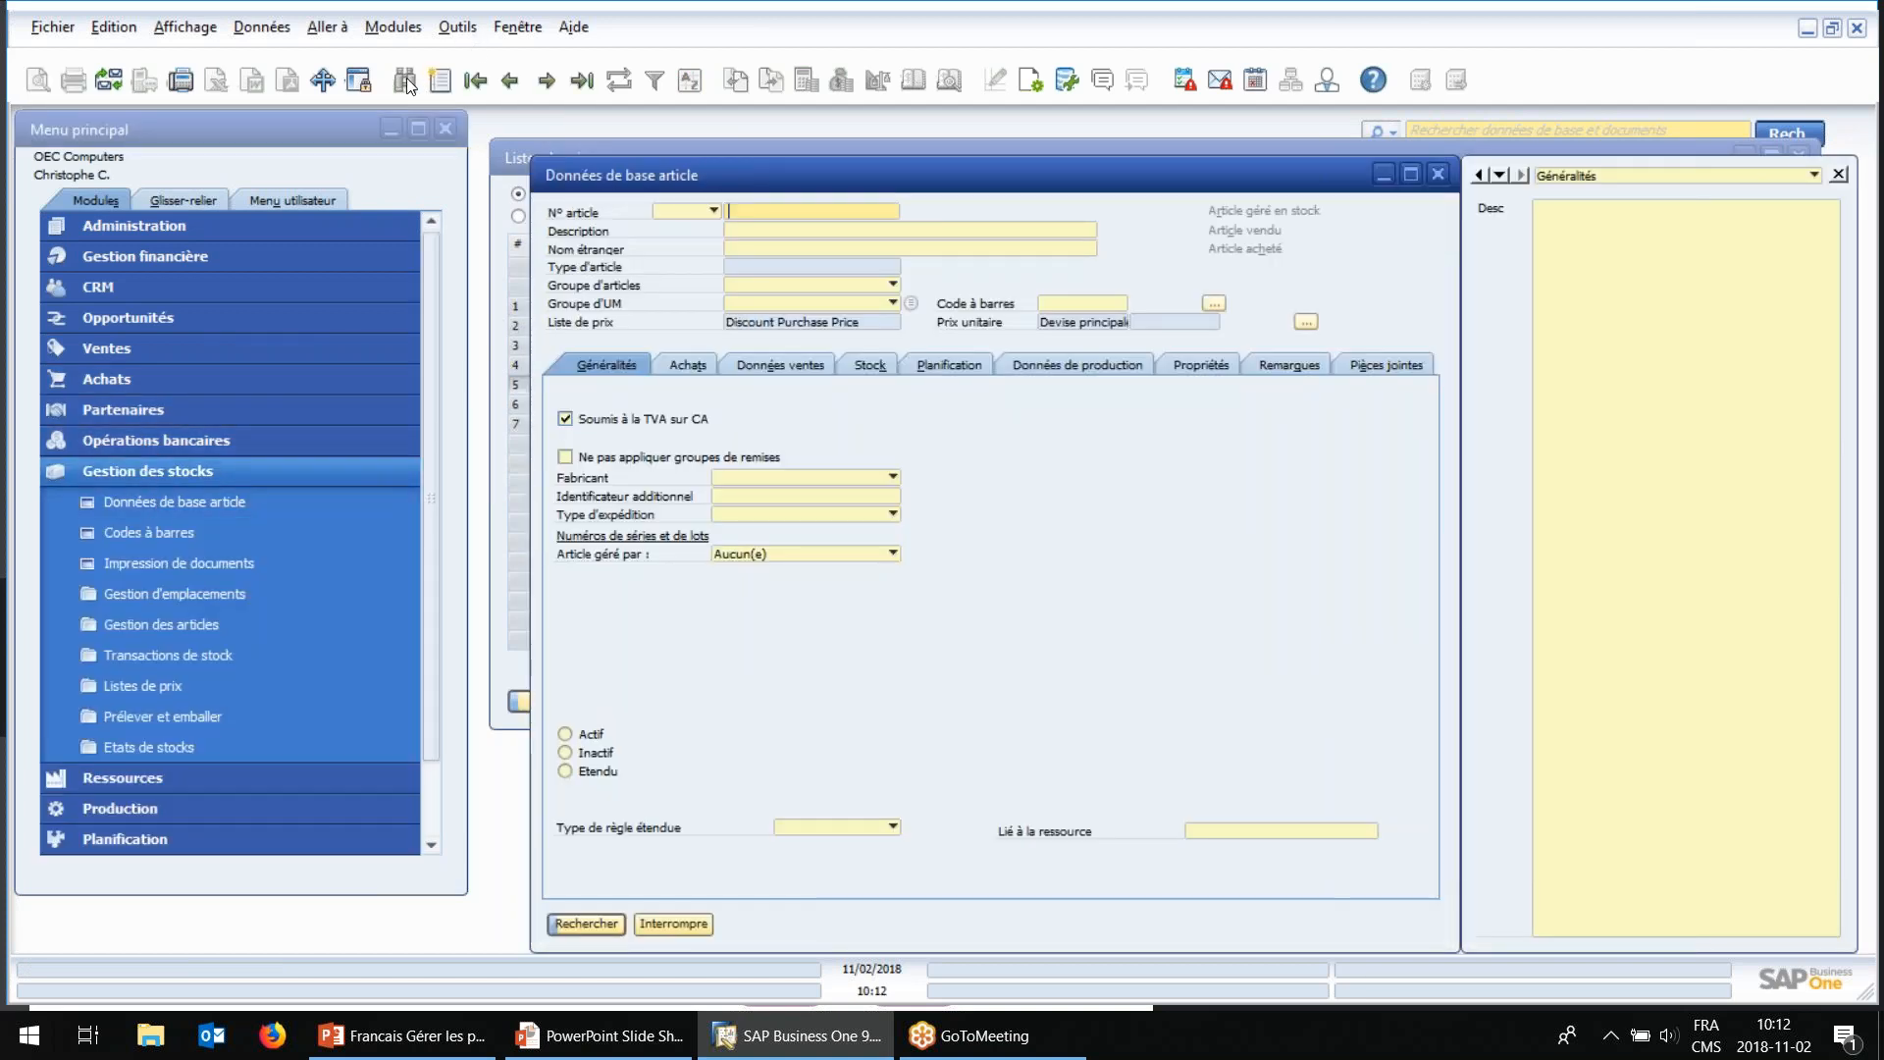
pyautogui.write('PR1 - Reg')
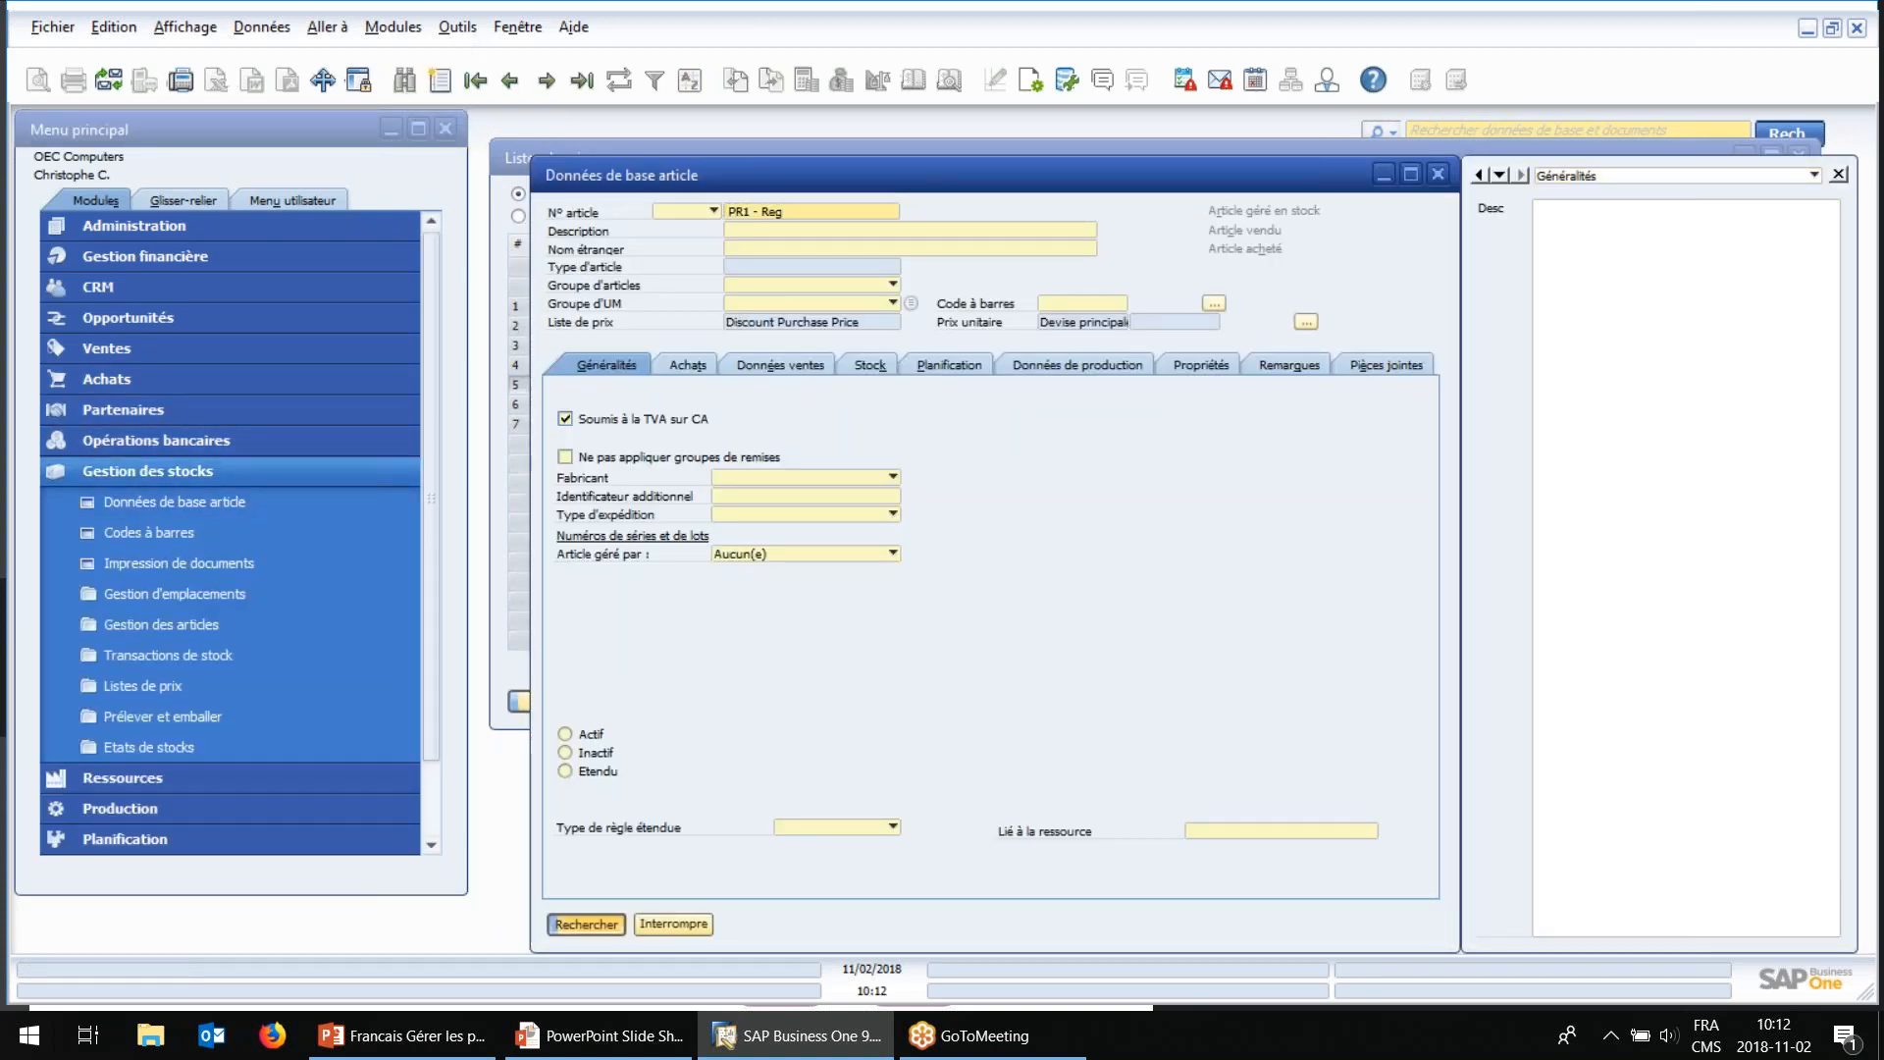
pyautogui.press('Return')
# Step: Display the item's unit price in the main currency under the Prix de vente régulier price list
pyautogui.click(1068, 327)
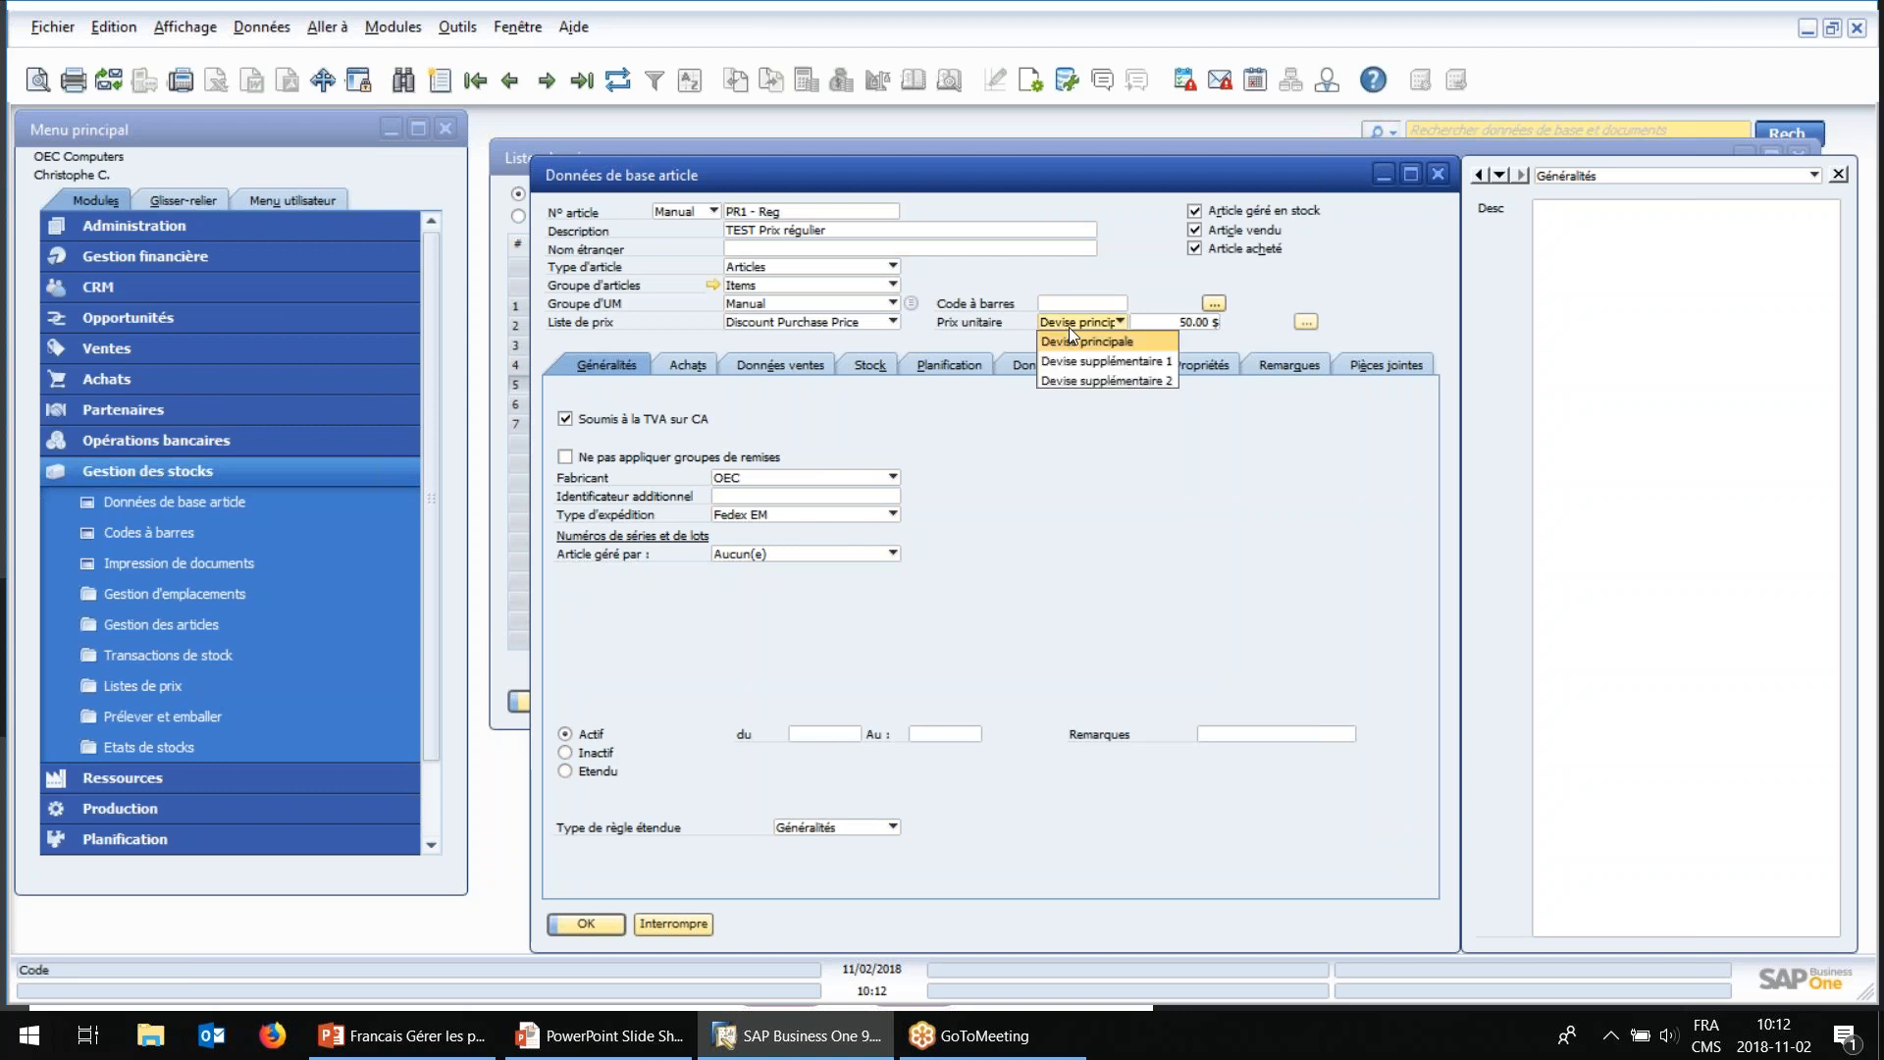
pyautogui.click(1089, 341)
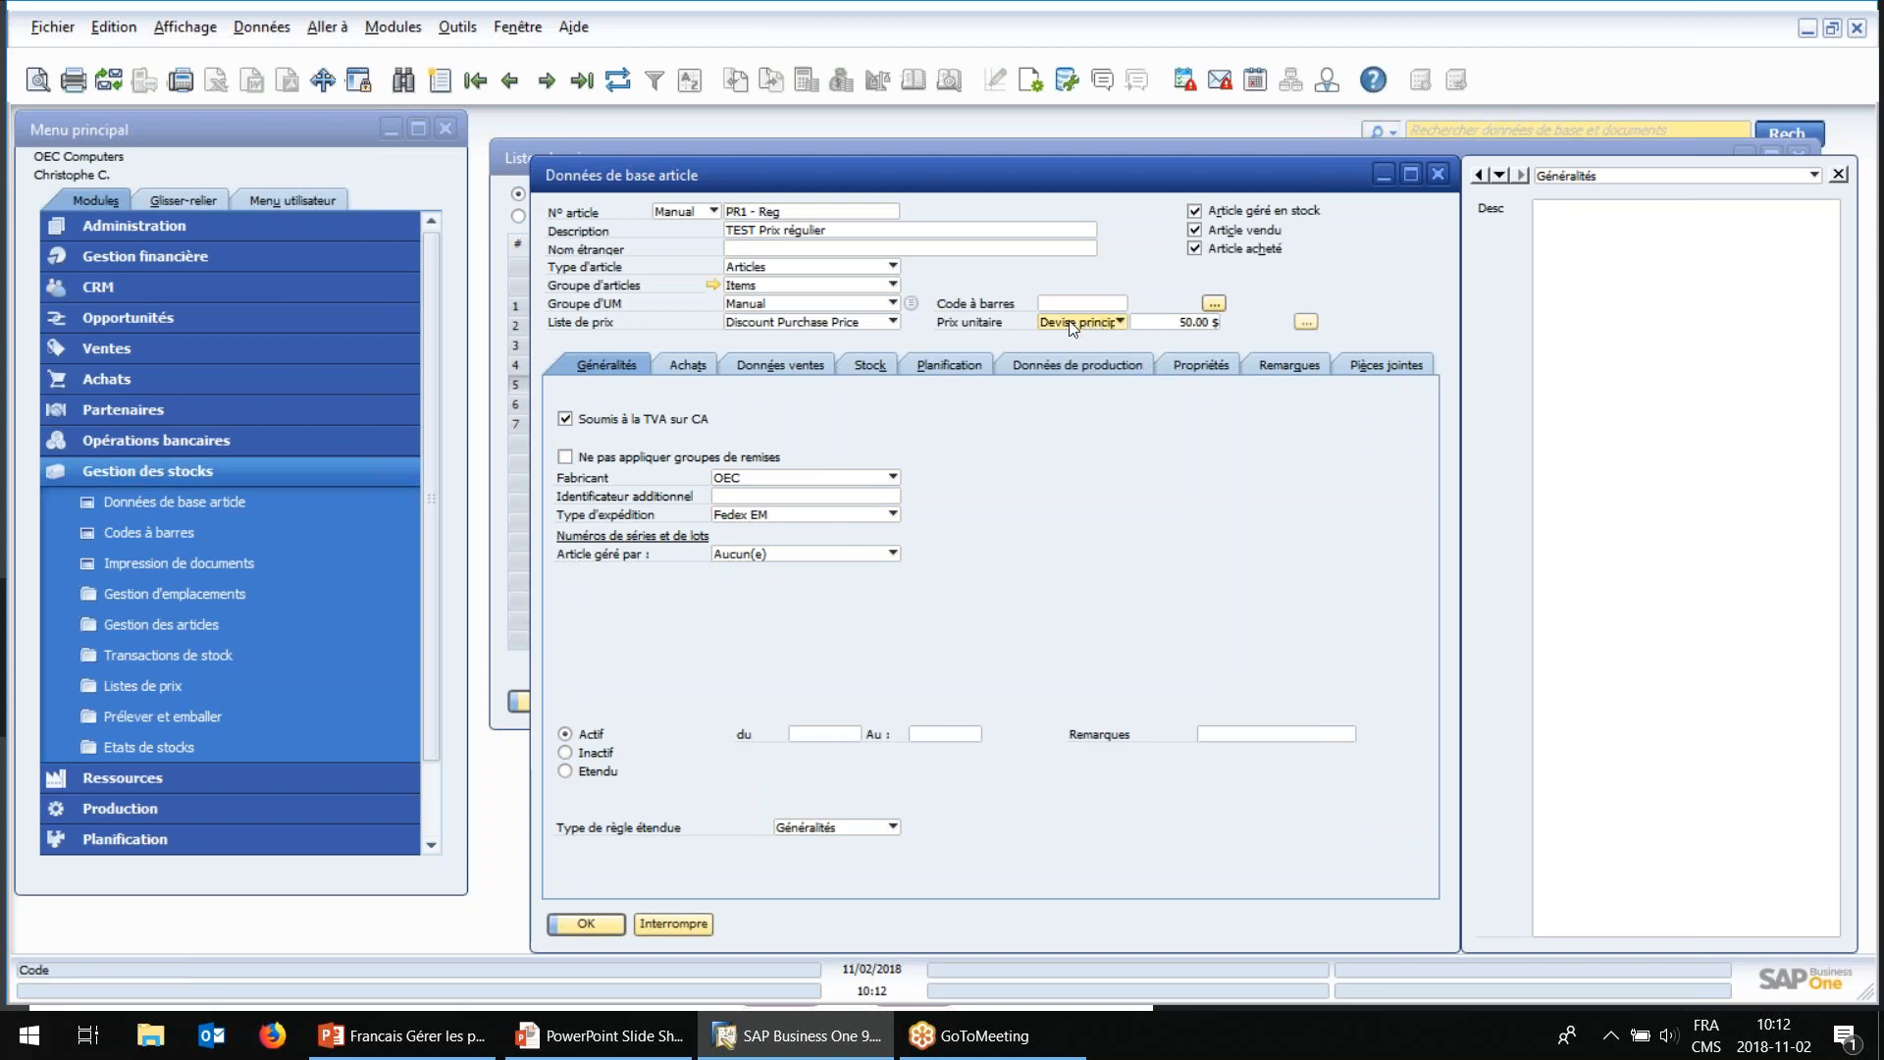
pyautogui.click(836, 332)
pyautogui.click(796, 415)
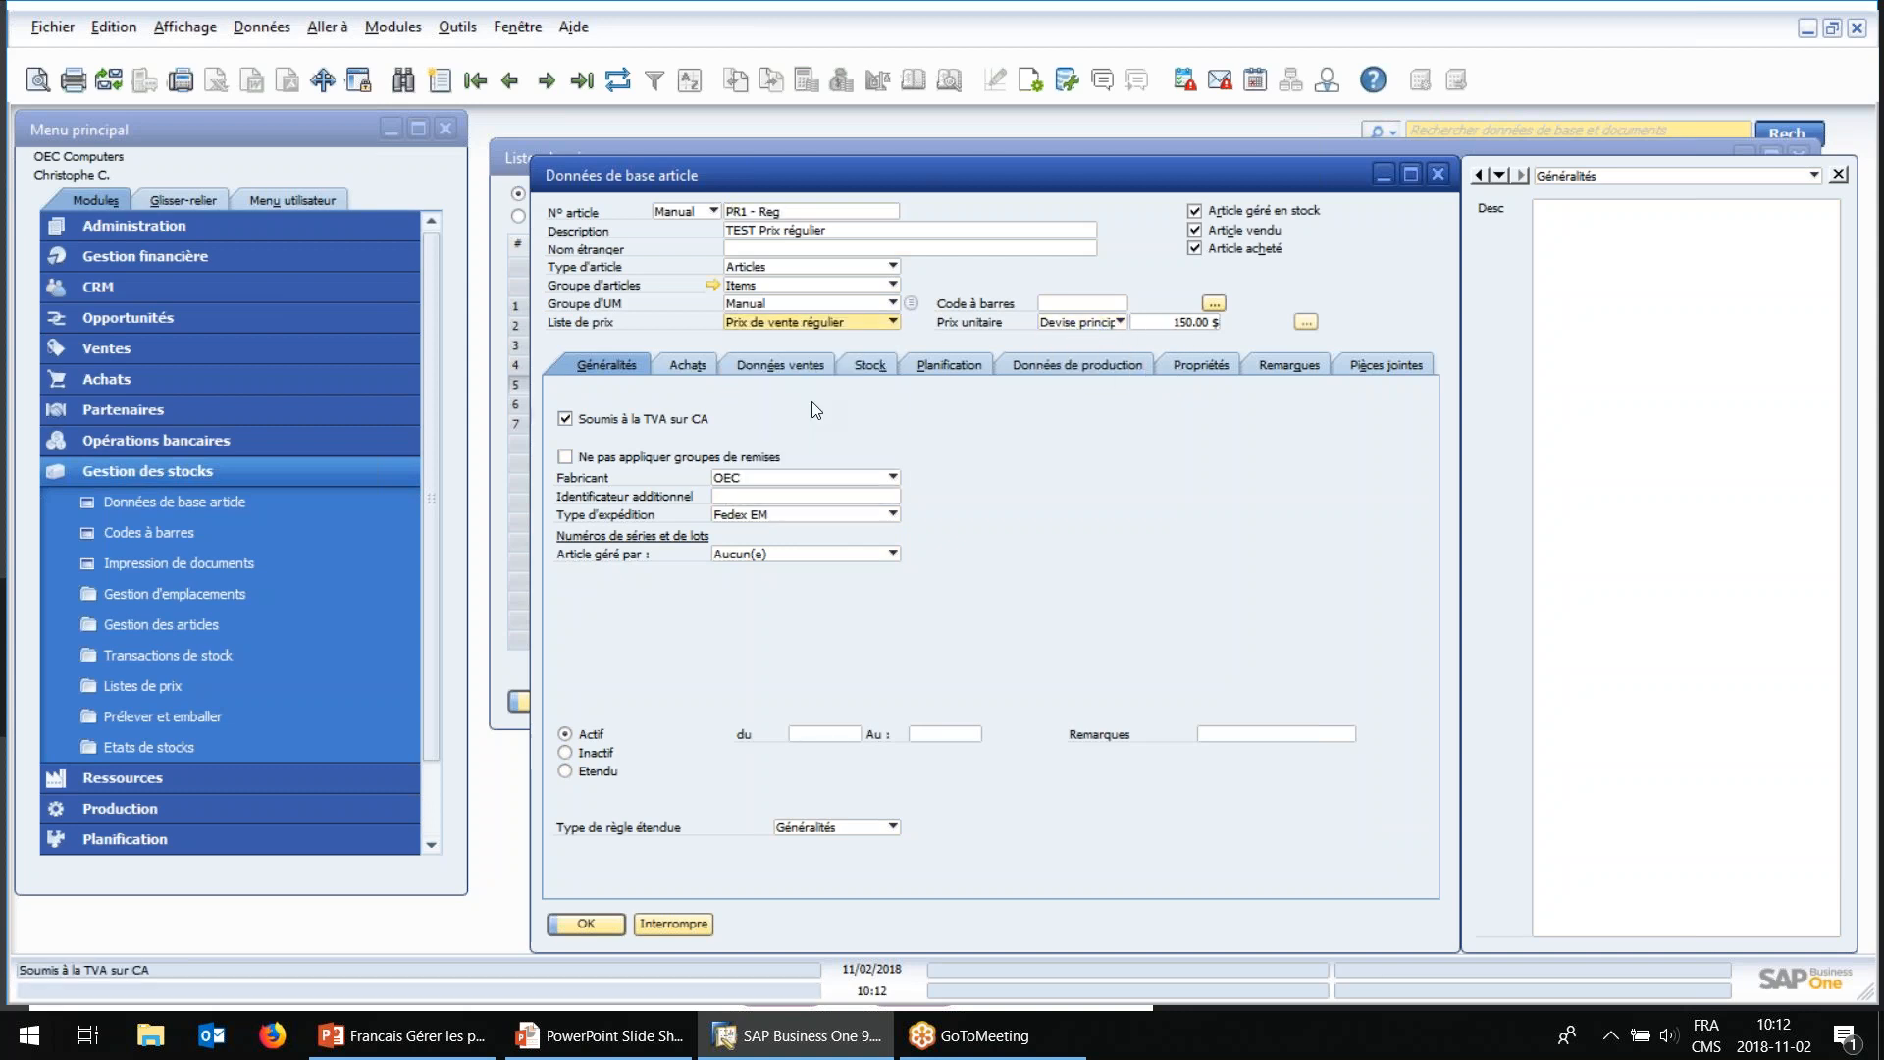
# Step: Display the item's unit price in Devise supplémentaire 1, and close the item record
pyautogui.click(1186, 324)
pyautogui.click(1084, 326)
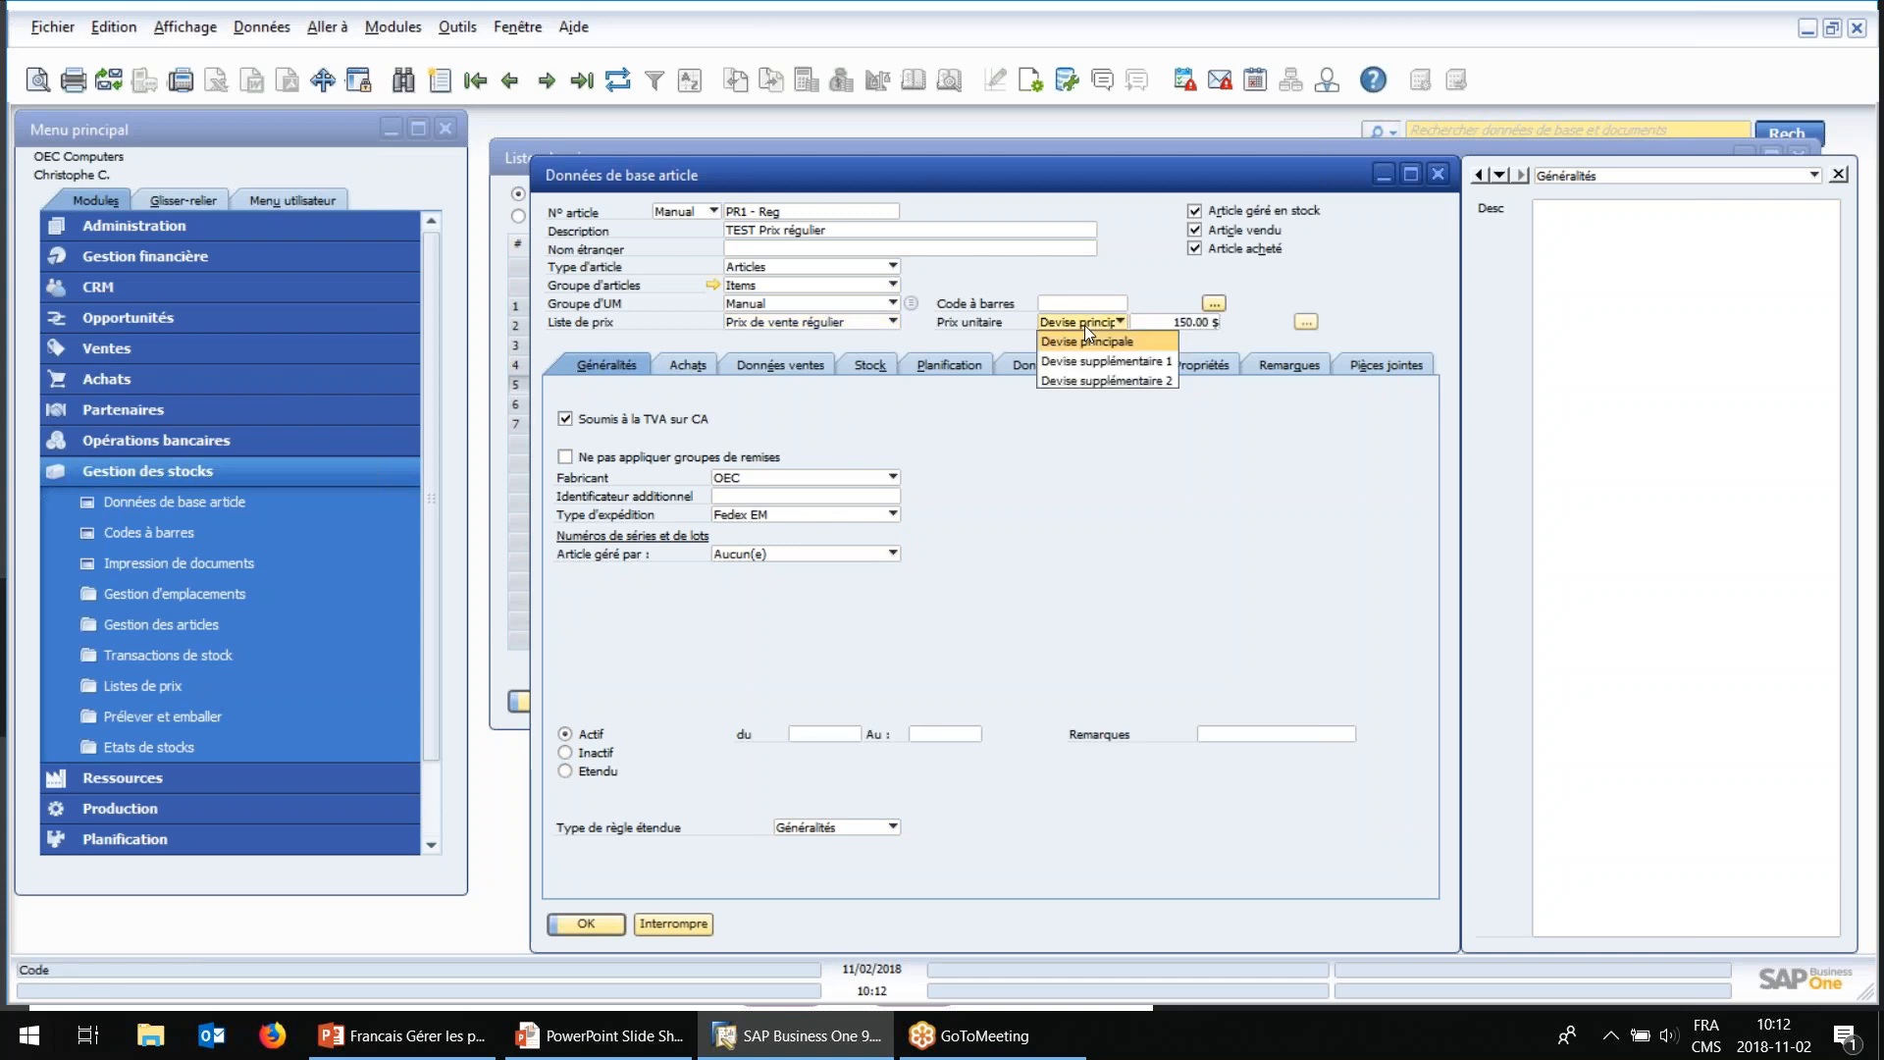
pyautogui.click(1086, 361)
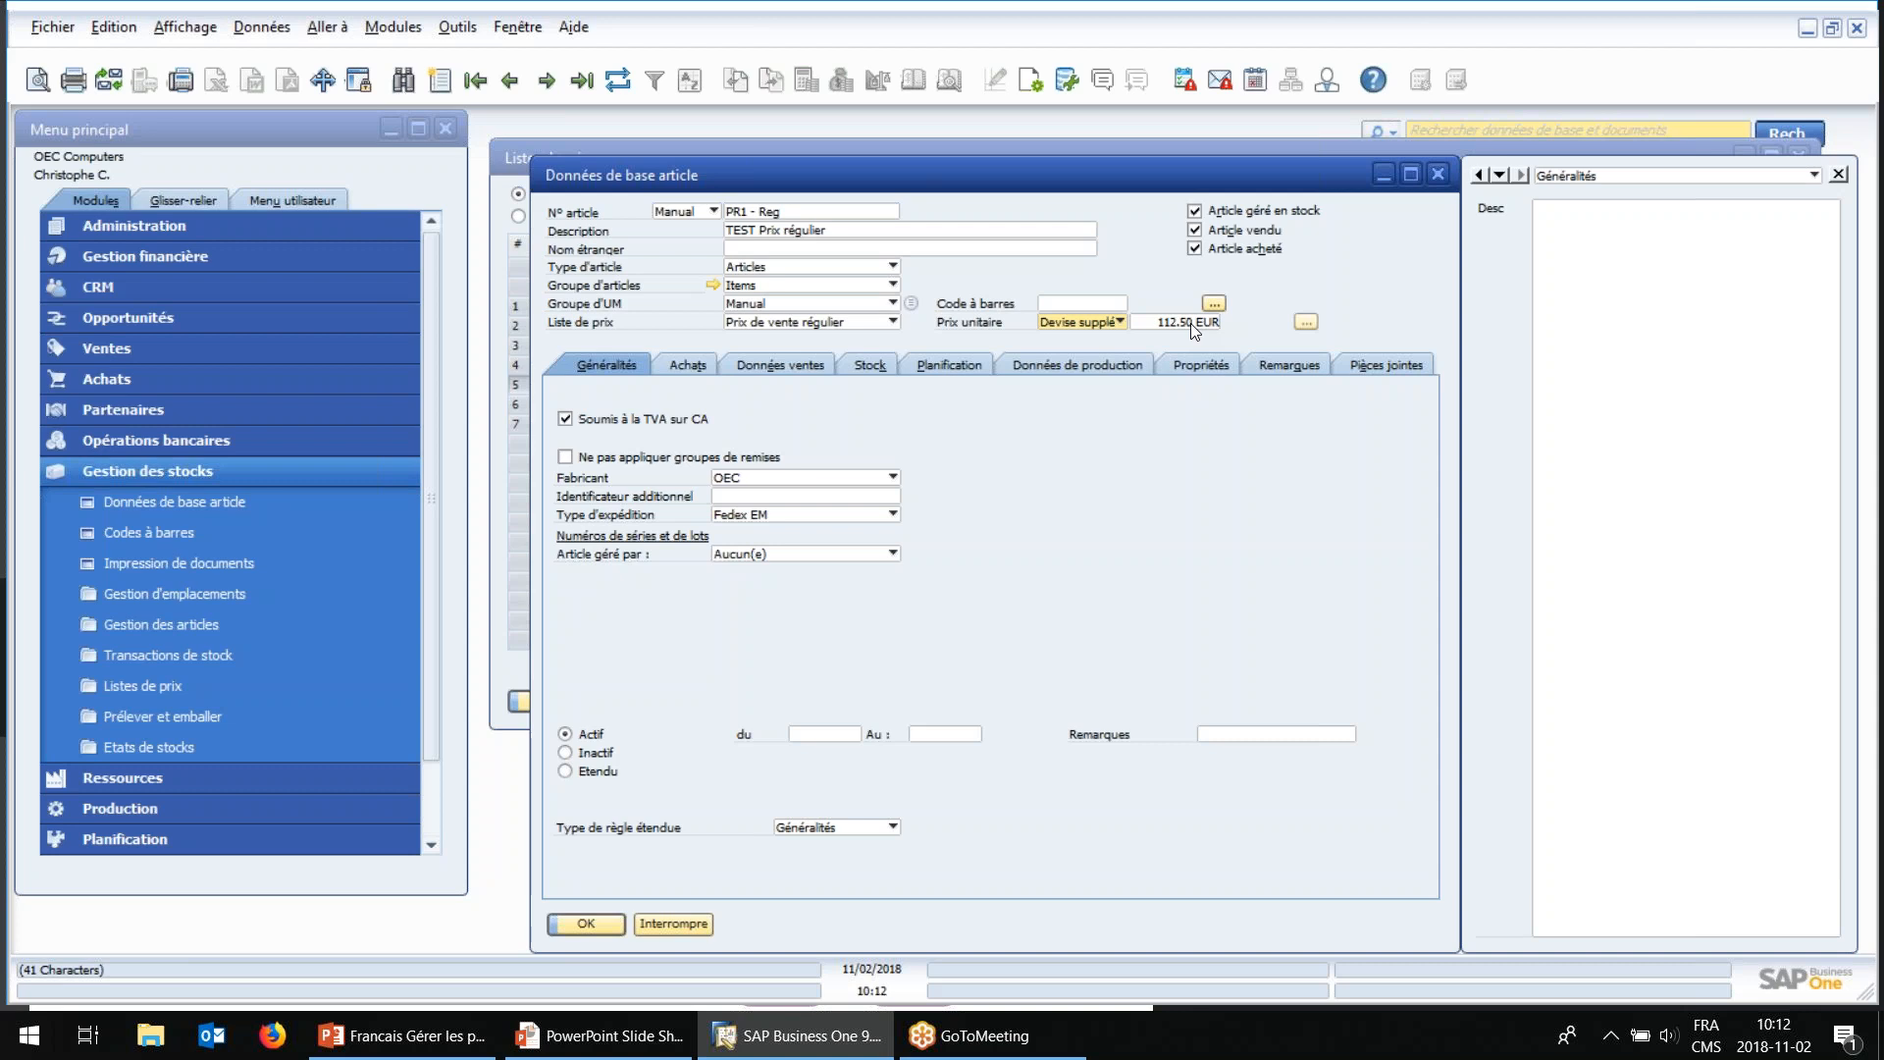
pyautogui.click(1105, 325)
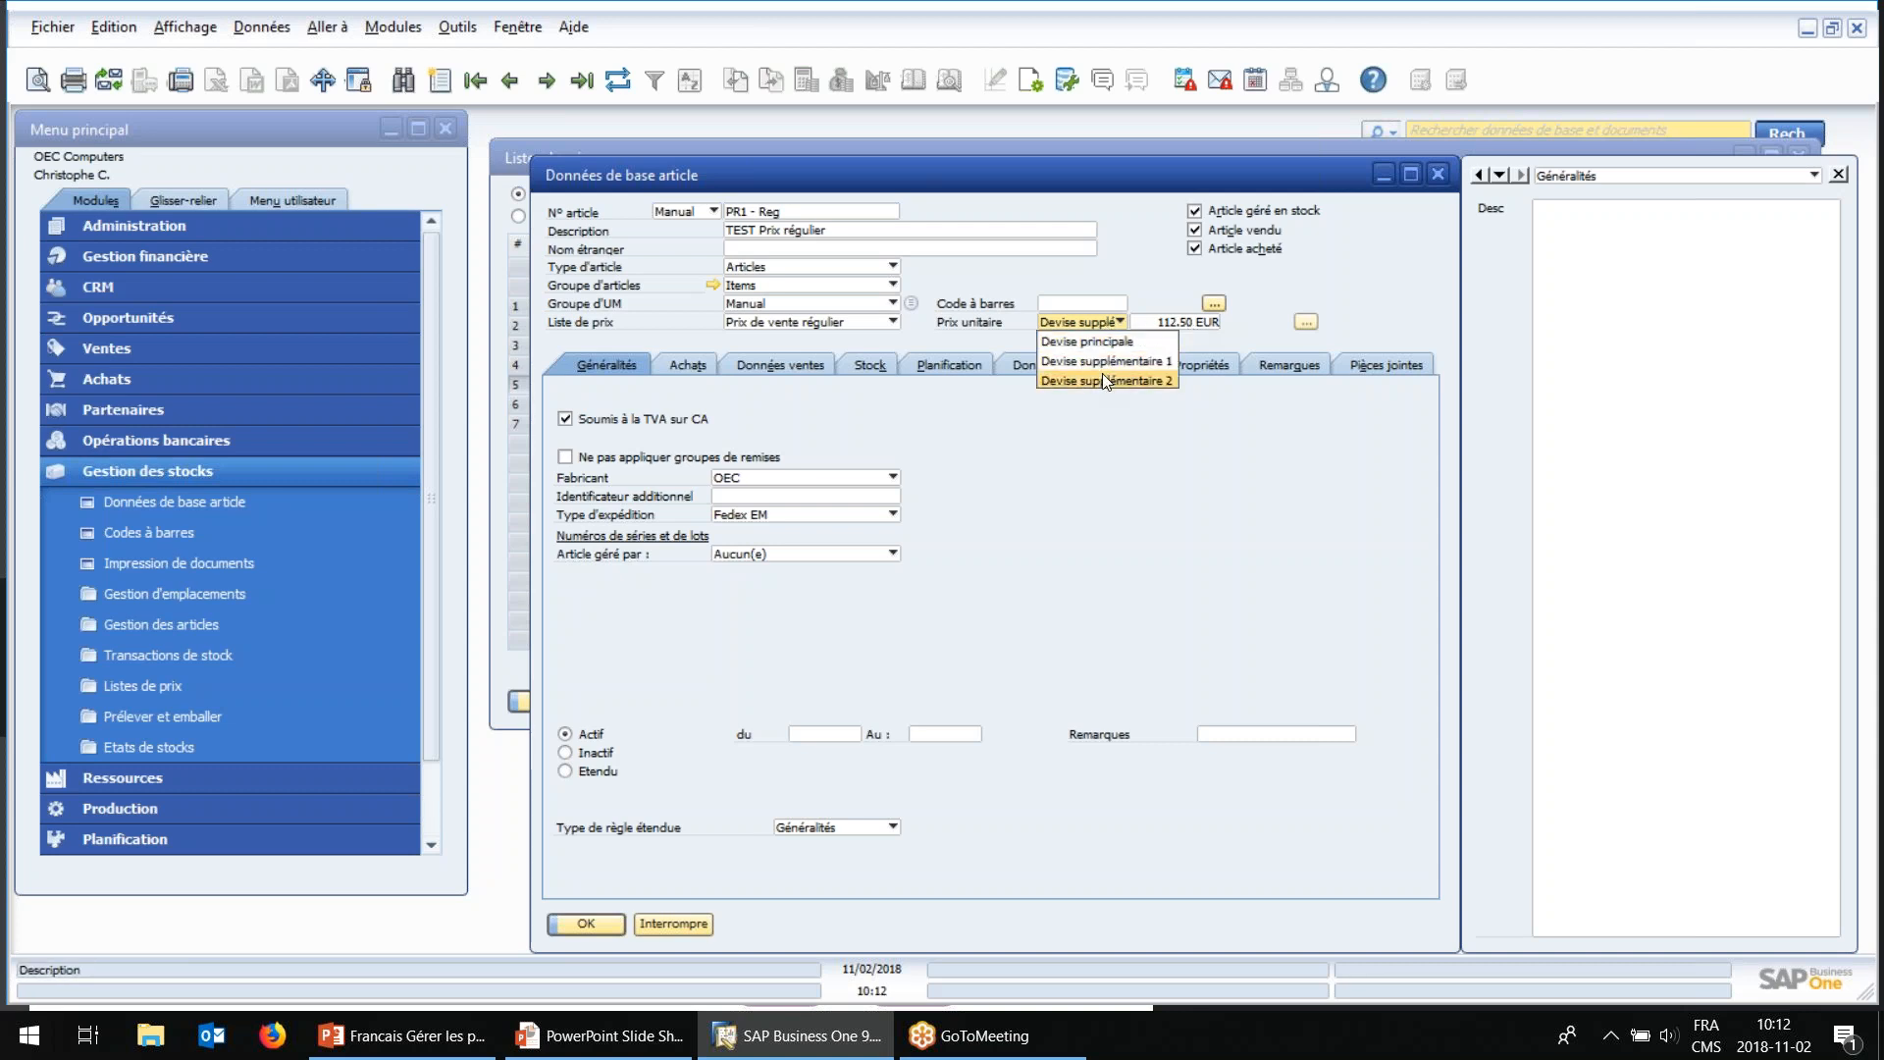
pyautogui.click(688, 932)
pyautogui.click(685, 926)
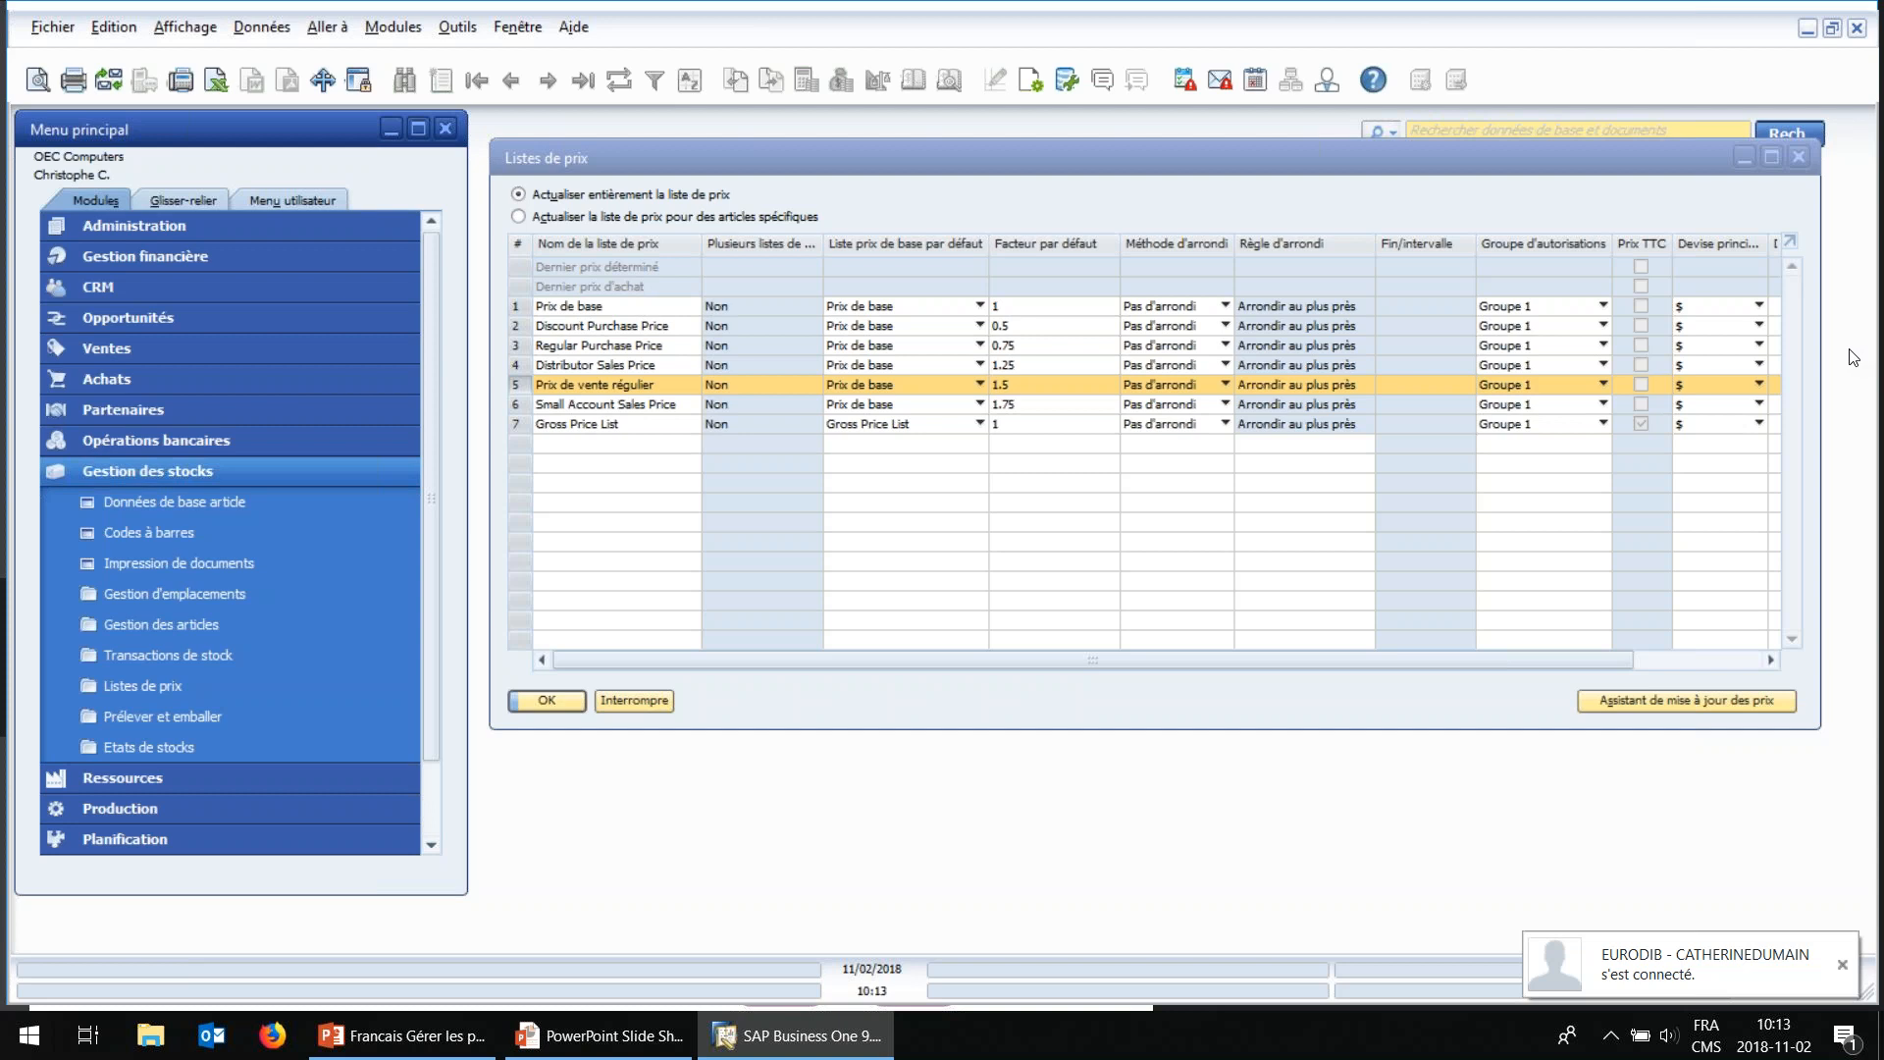
# Step: Try the Fin fixe rounding method and its ending definition on the Prix de vente régulier list, and discard the changes
pyautogui.click(1173, 389)
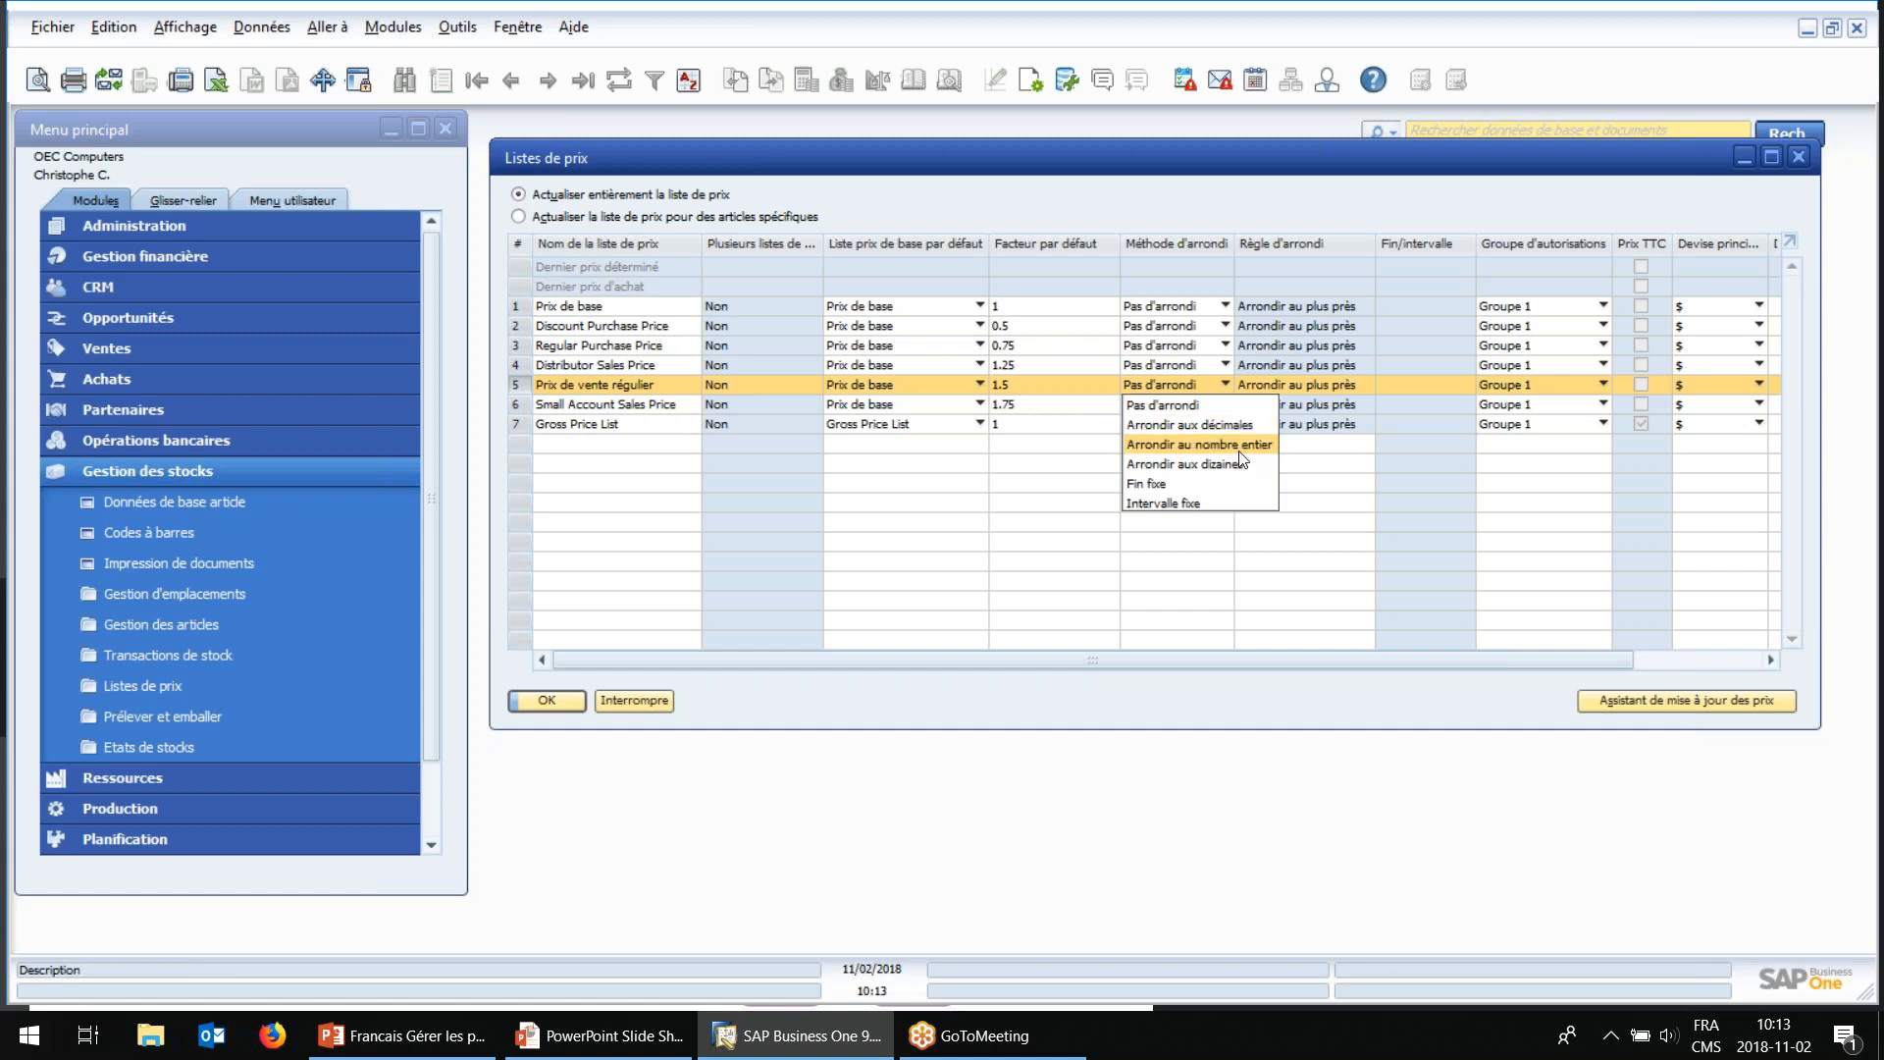
pyautogui.click(1163, 484)
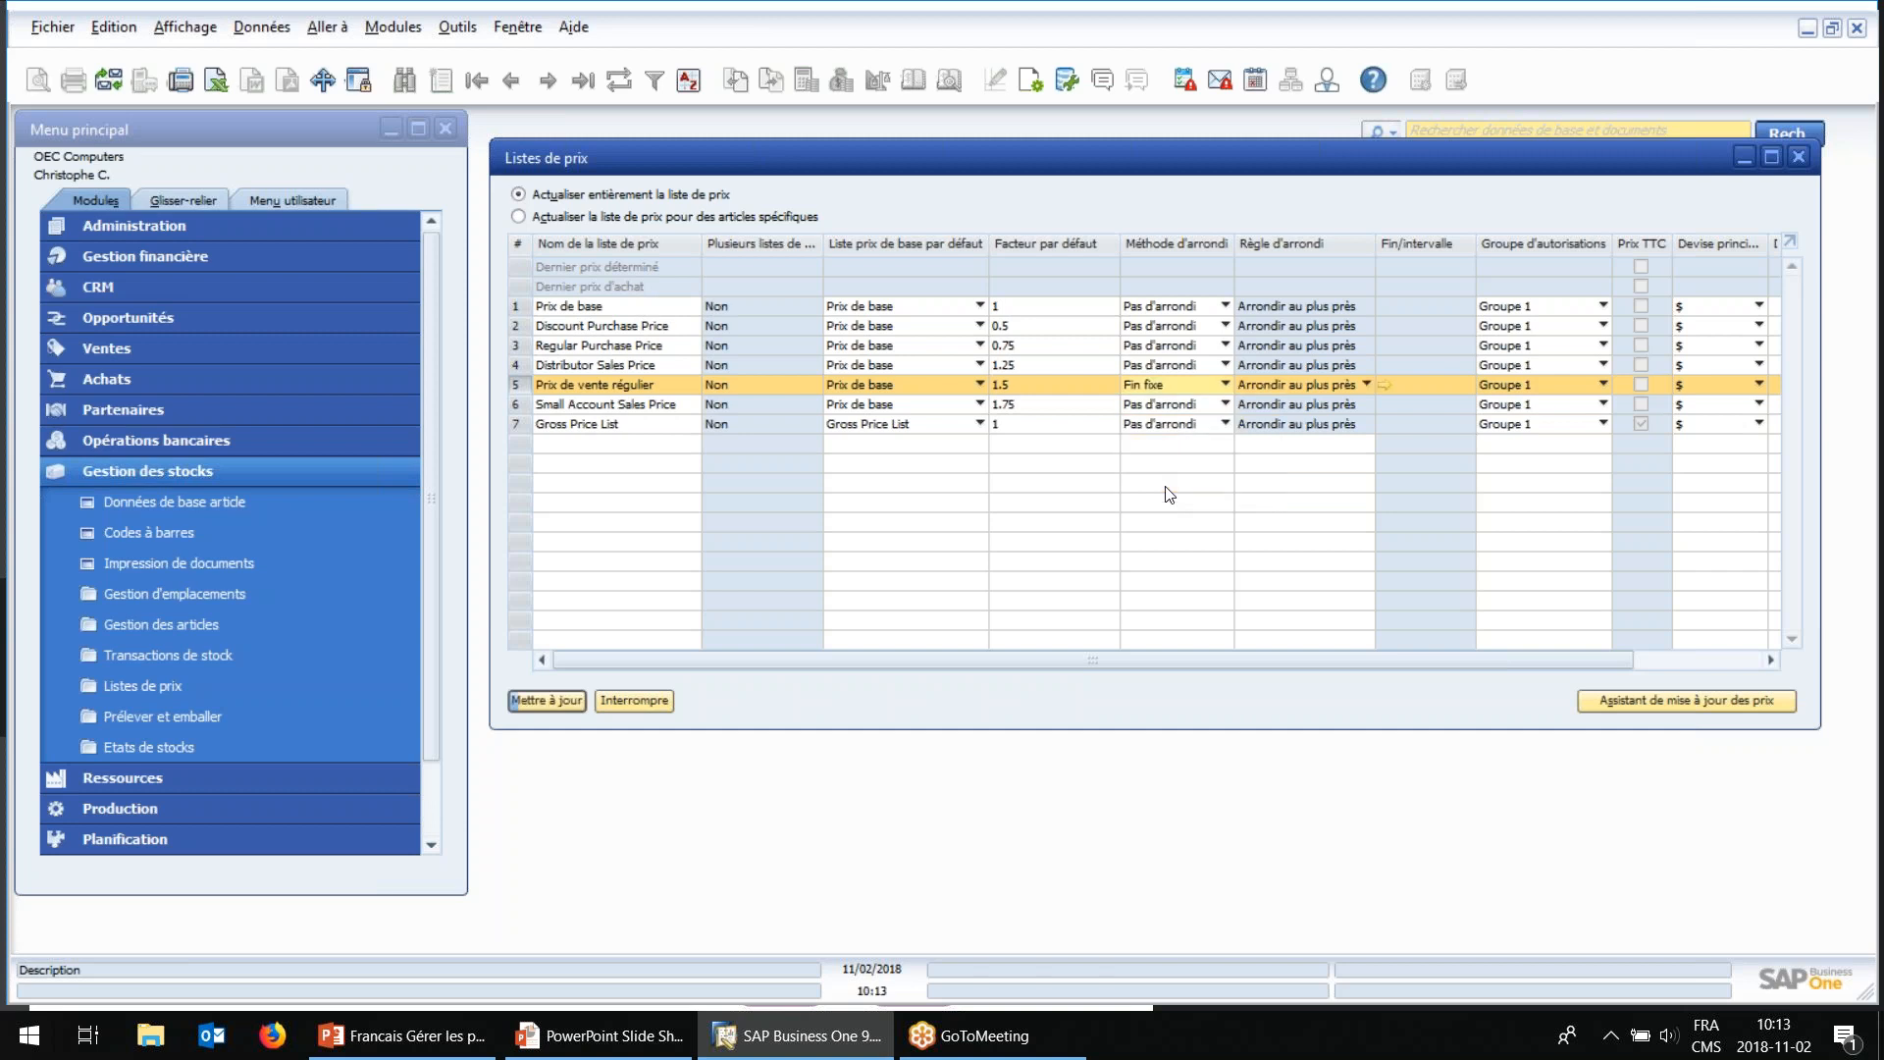
pyautogui.click(1383, 388)
pyautogui.click(1508, 432)
pyautogui.click(1524, 432)
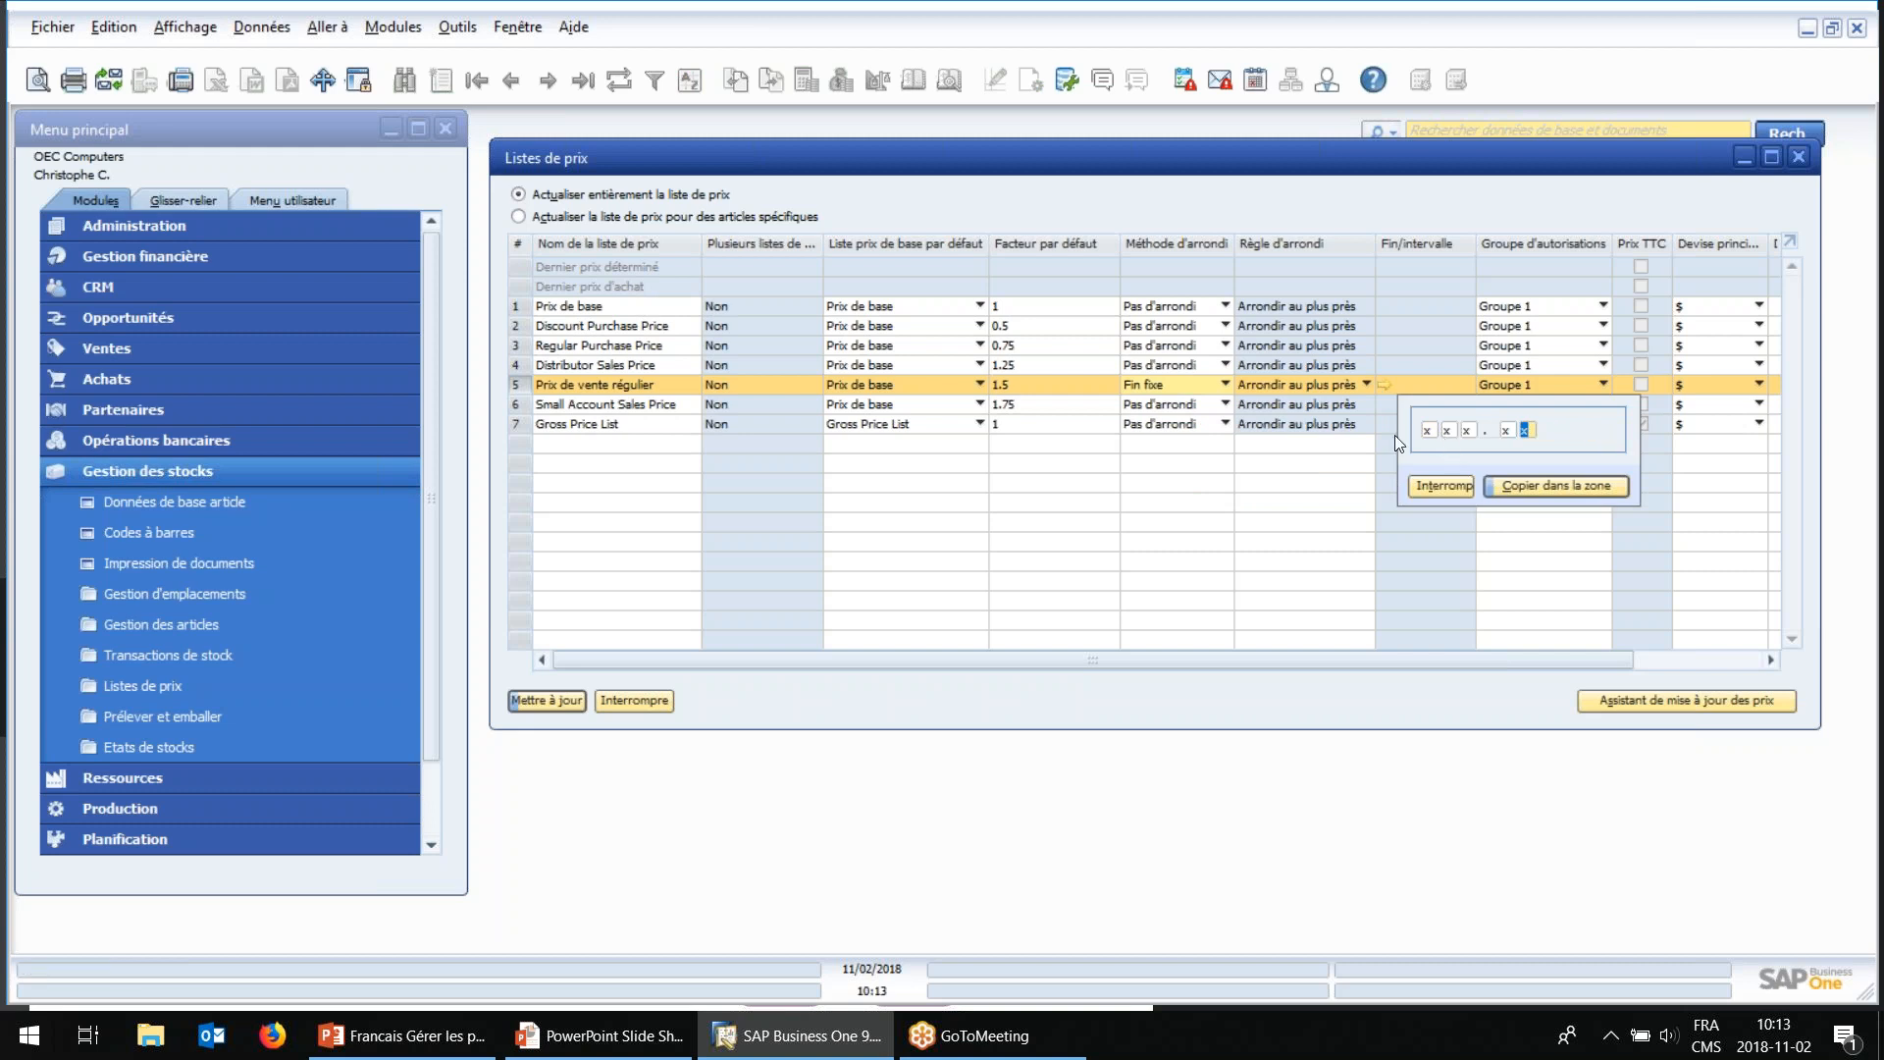
pyautogui.click(1441, 485)
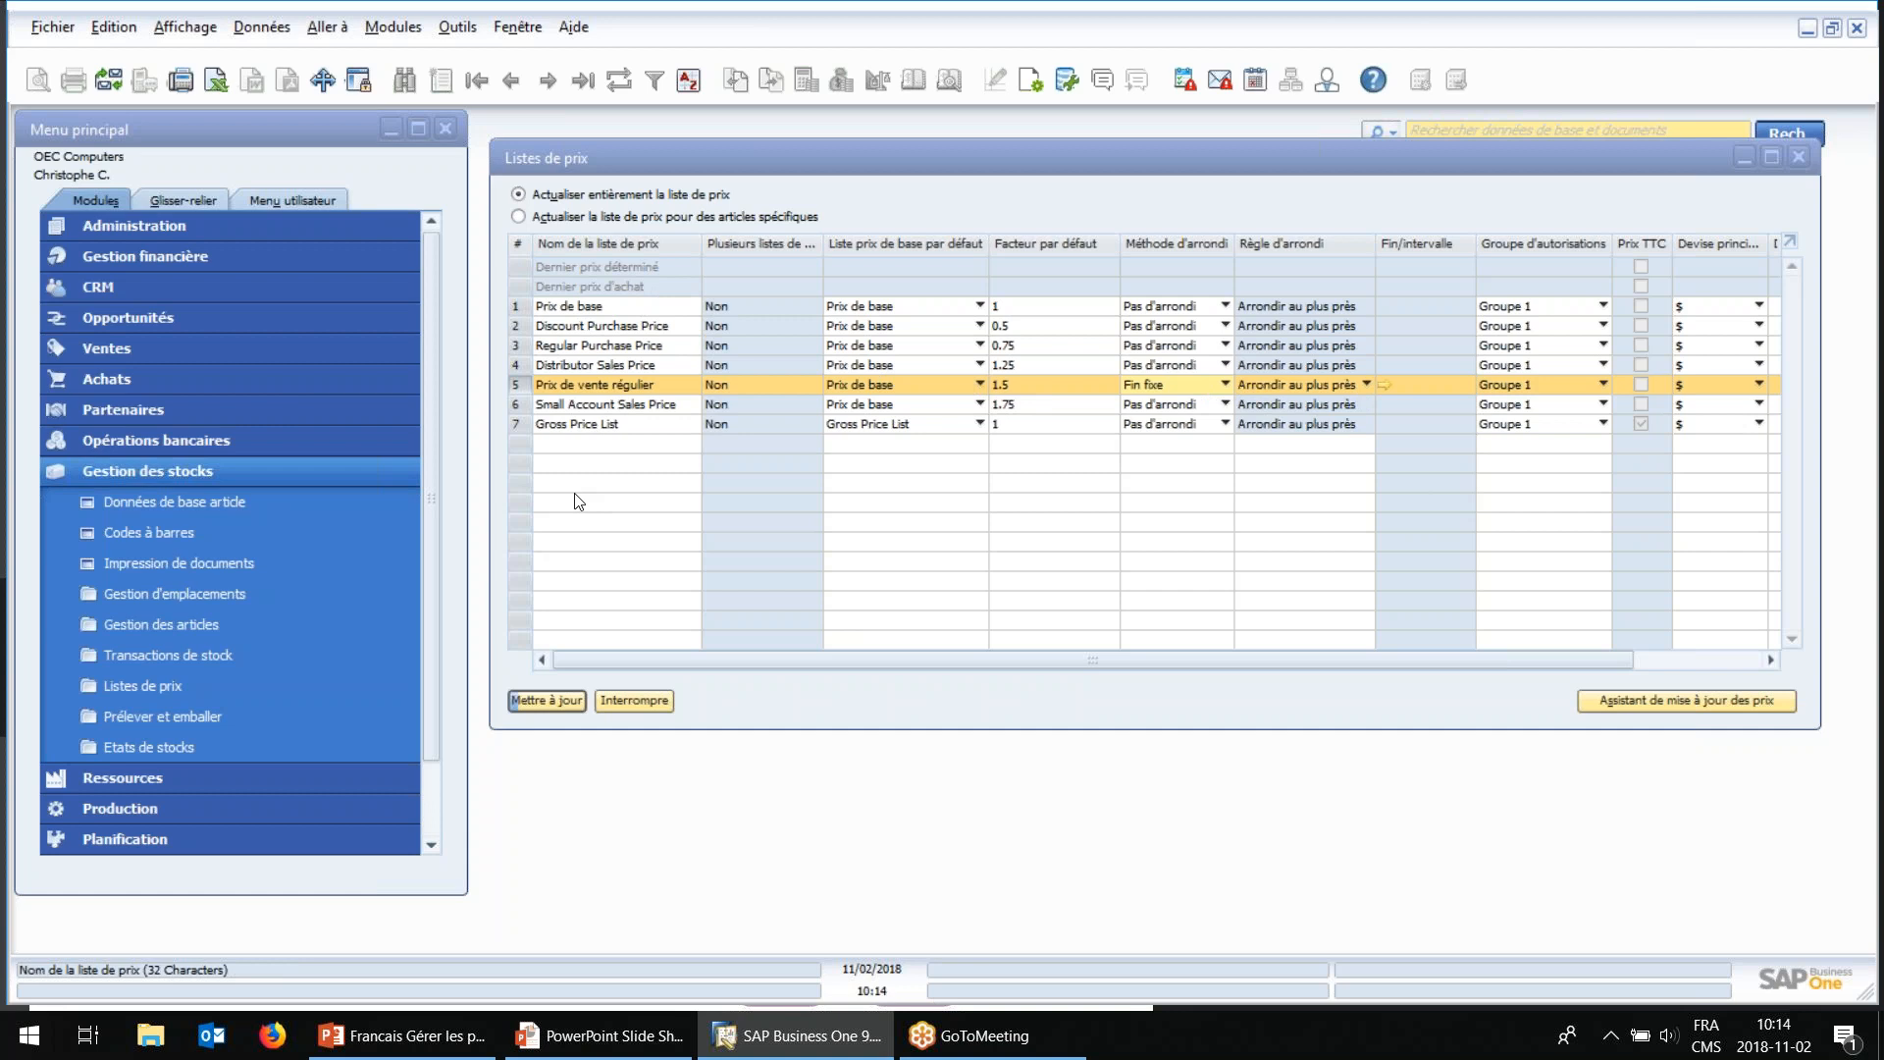
pyautogui.click(637, 707)
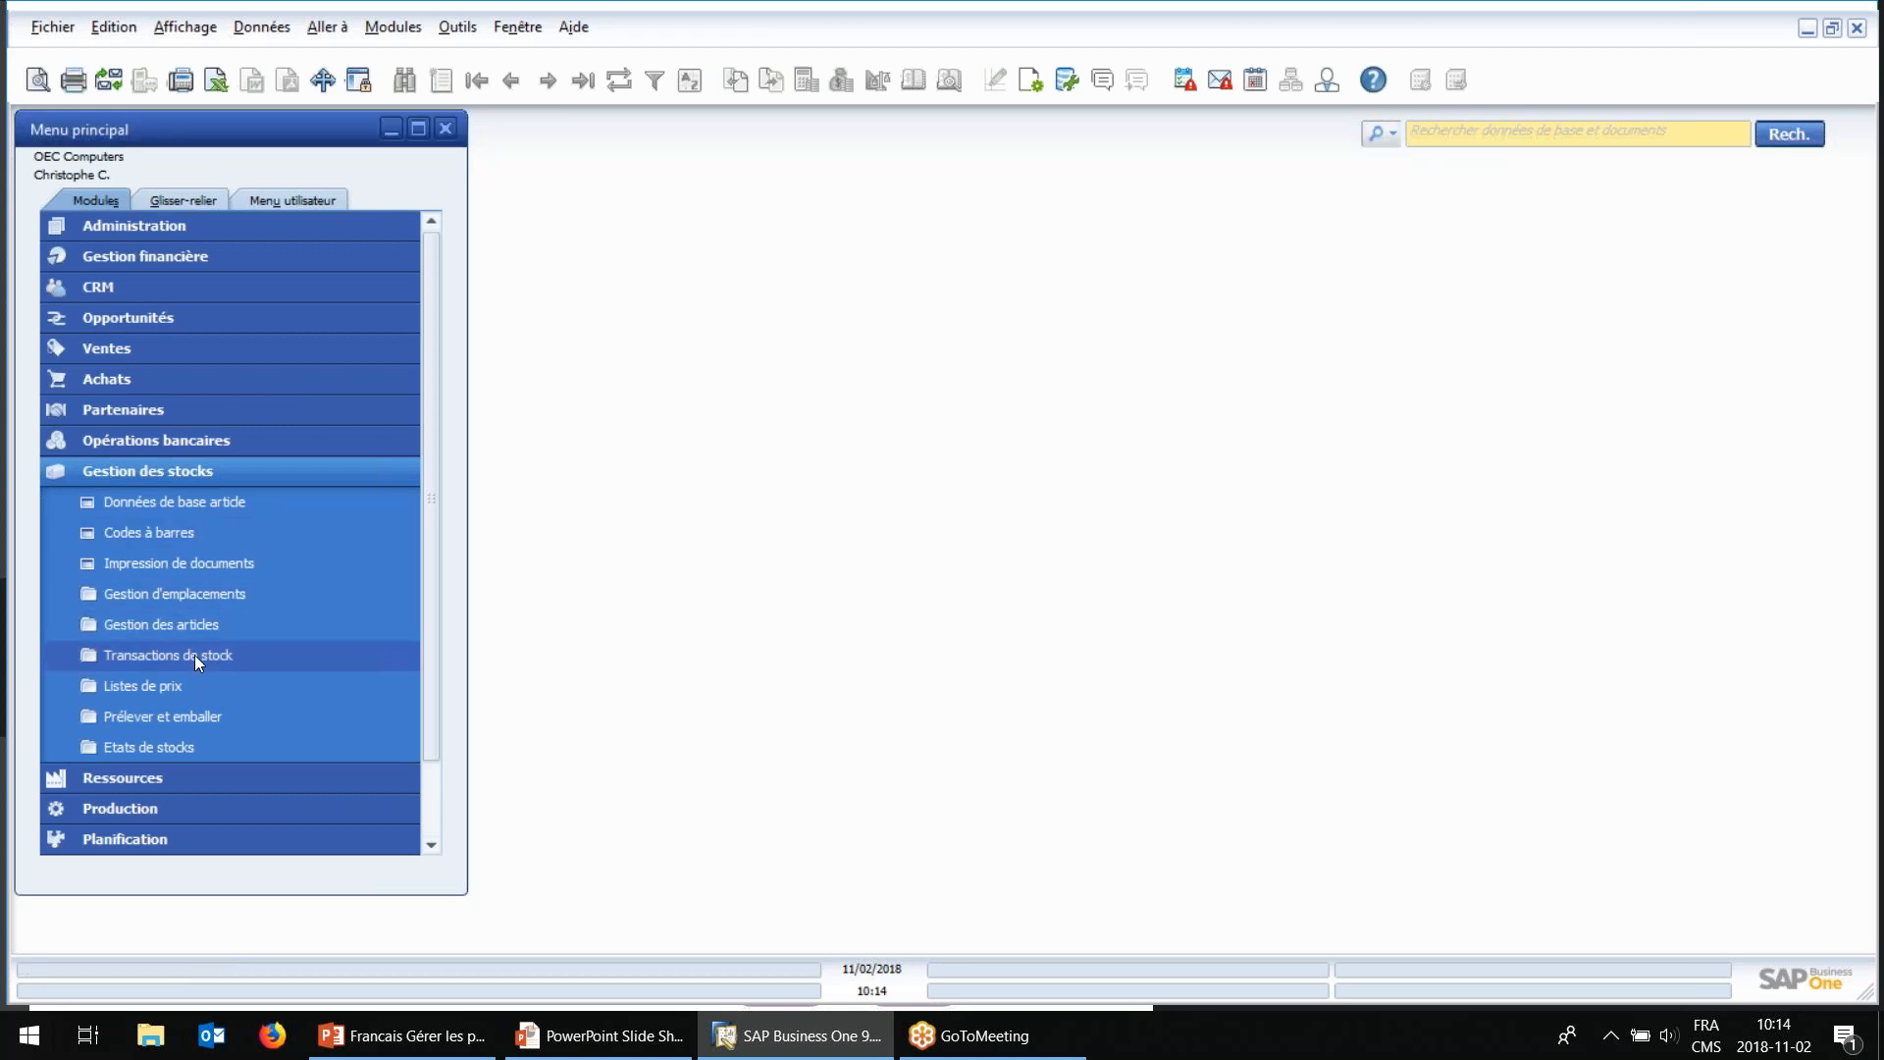
# Step: Reopen the price lists and examine the prices of items A00002 and A00003 in the Prix de base list
pyautogui.click(180, 684)
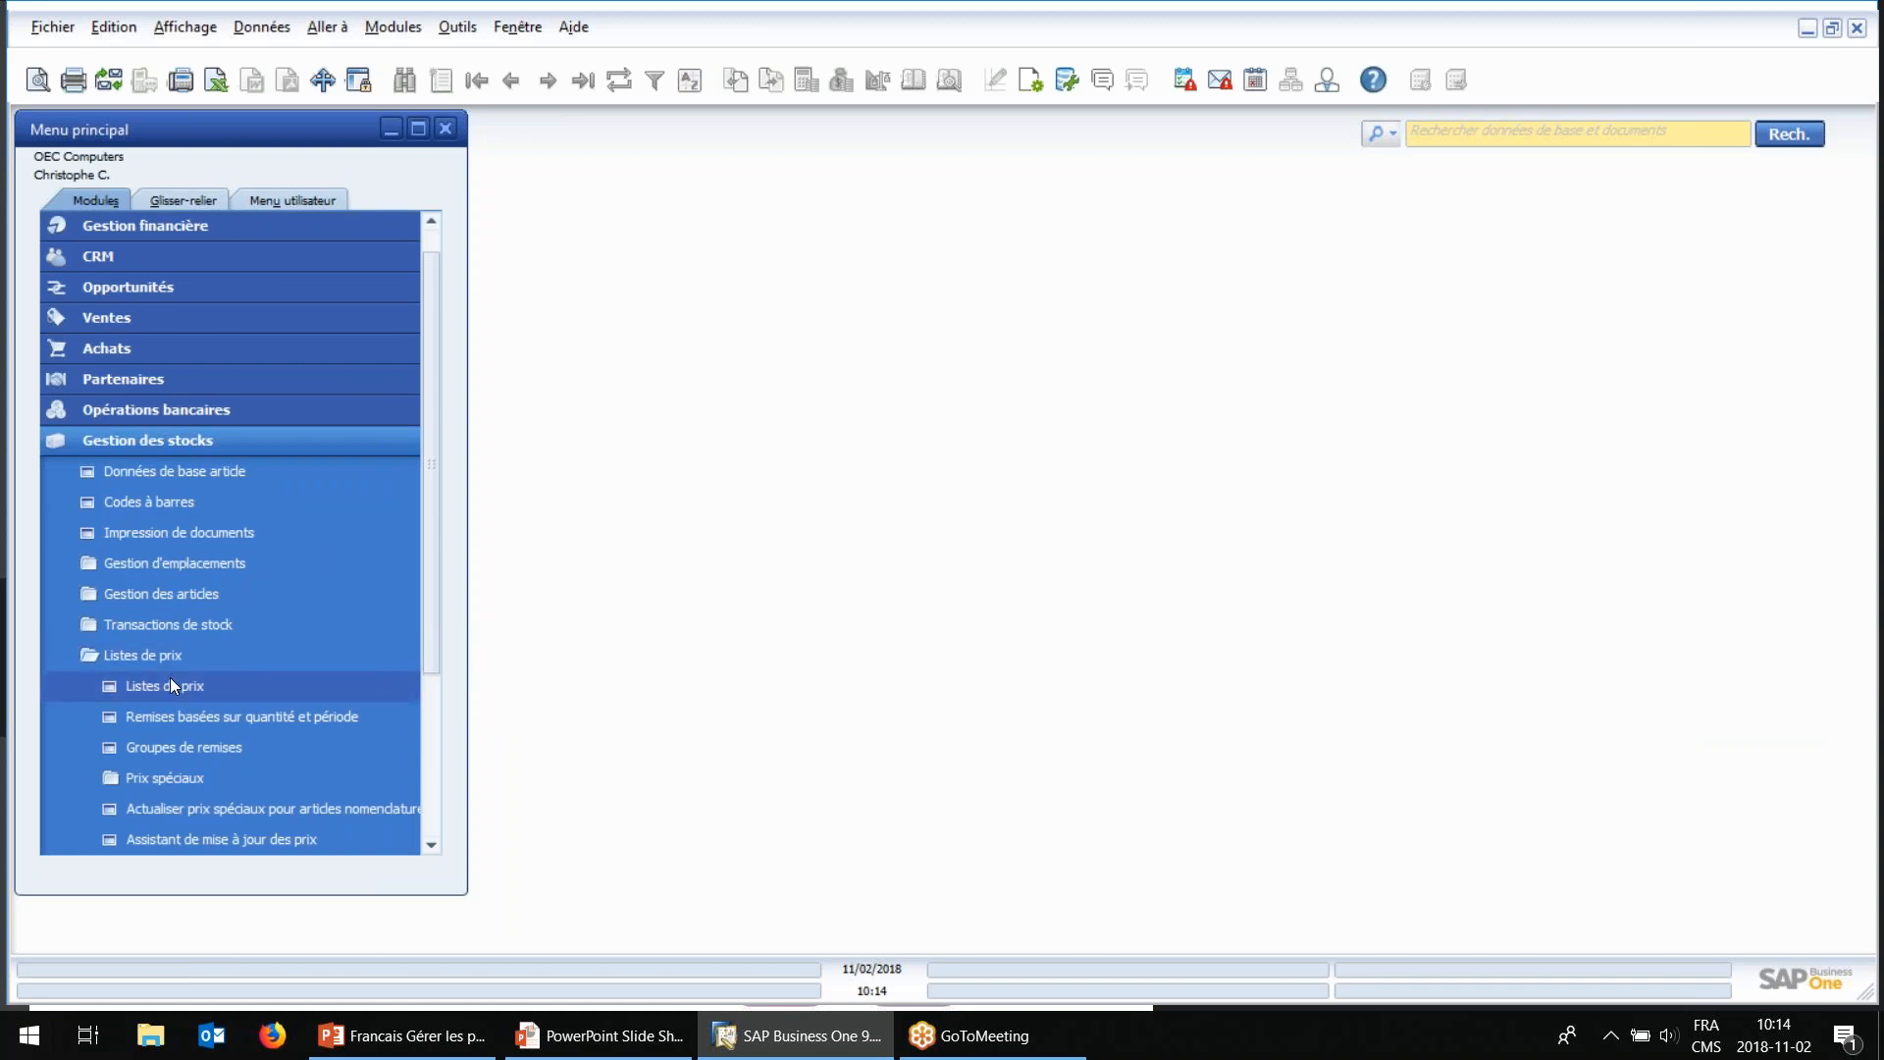
pyautogui.click(170, 684)
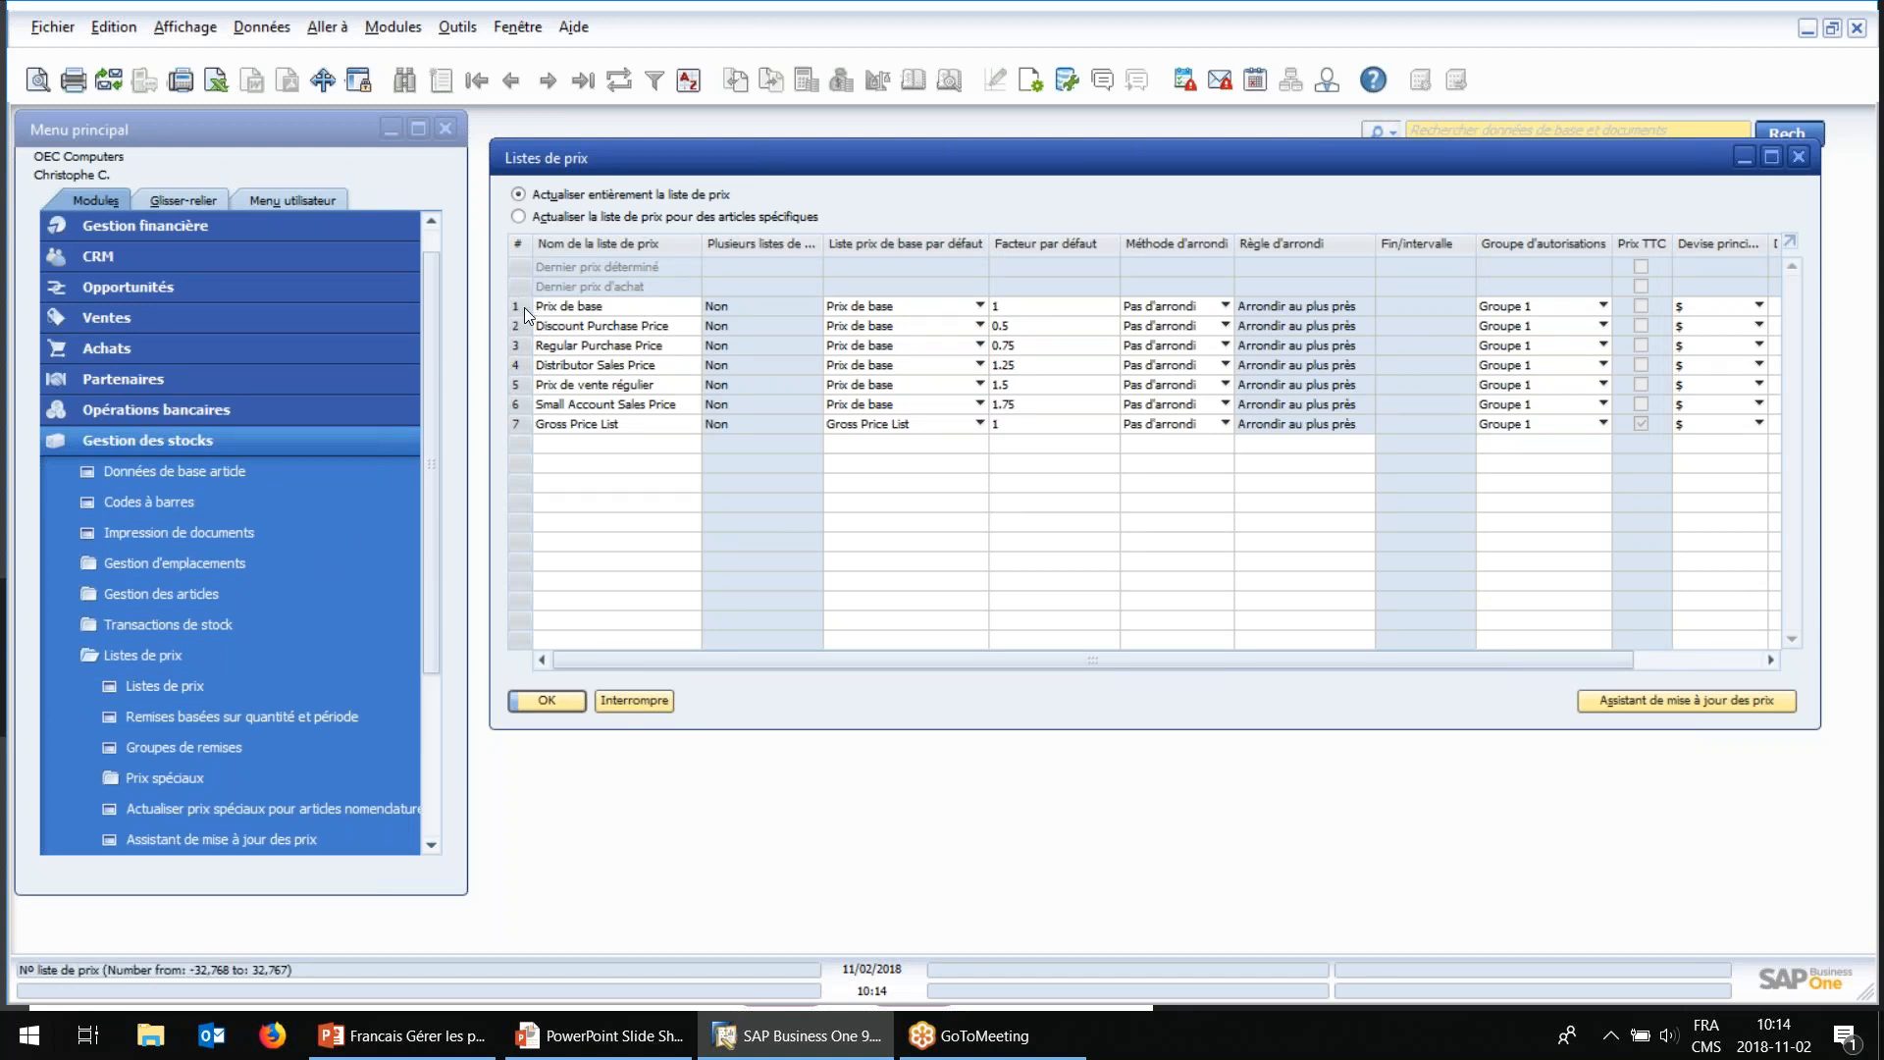
pyautogui.doubleClick(527, 308)
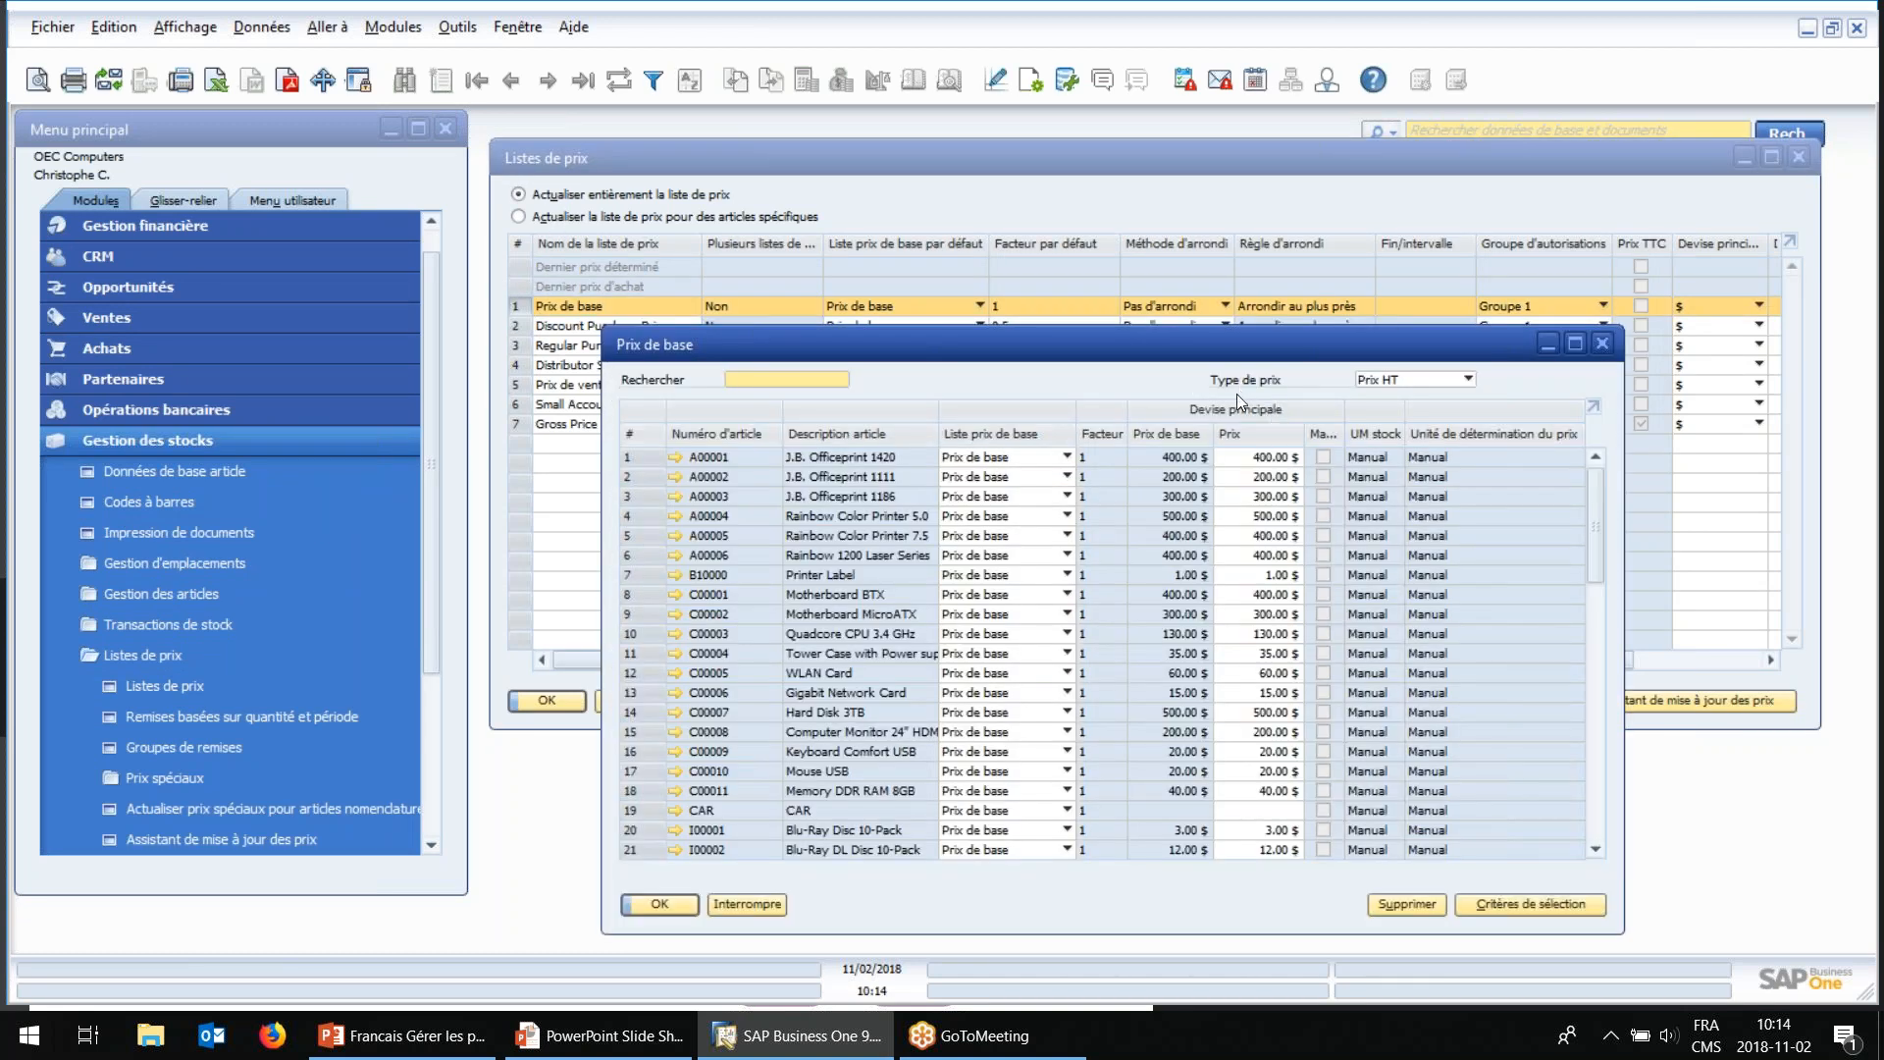
pyautogui.moveTo(1598, 510)
pyautogui.mouseDown()
pyautogui.moveTo(1592, 775)
pyautogui.moveTo(1568, 490)
pyautogui.mouseUp()
pyautogui.click(1279, 478)
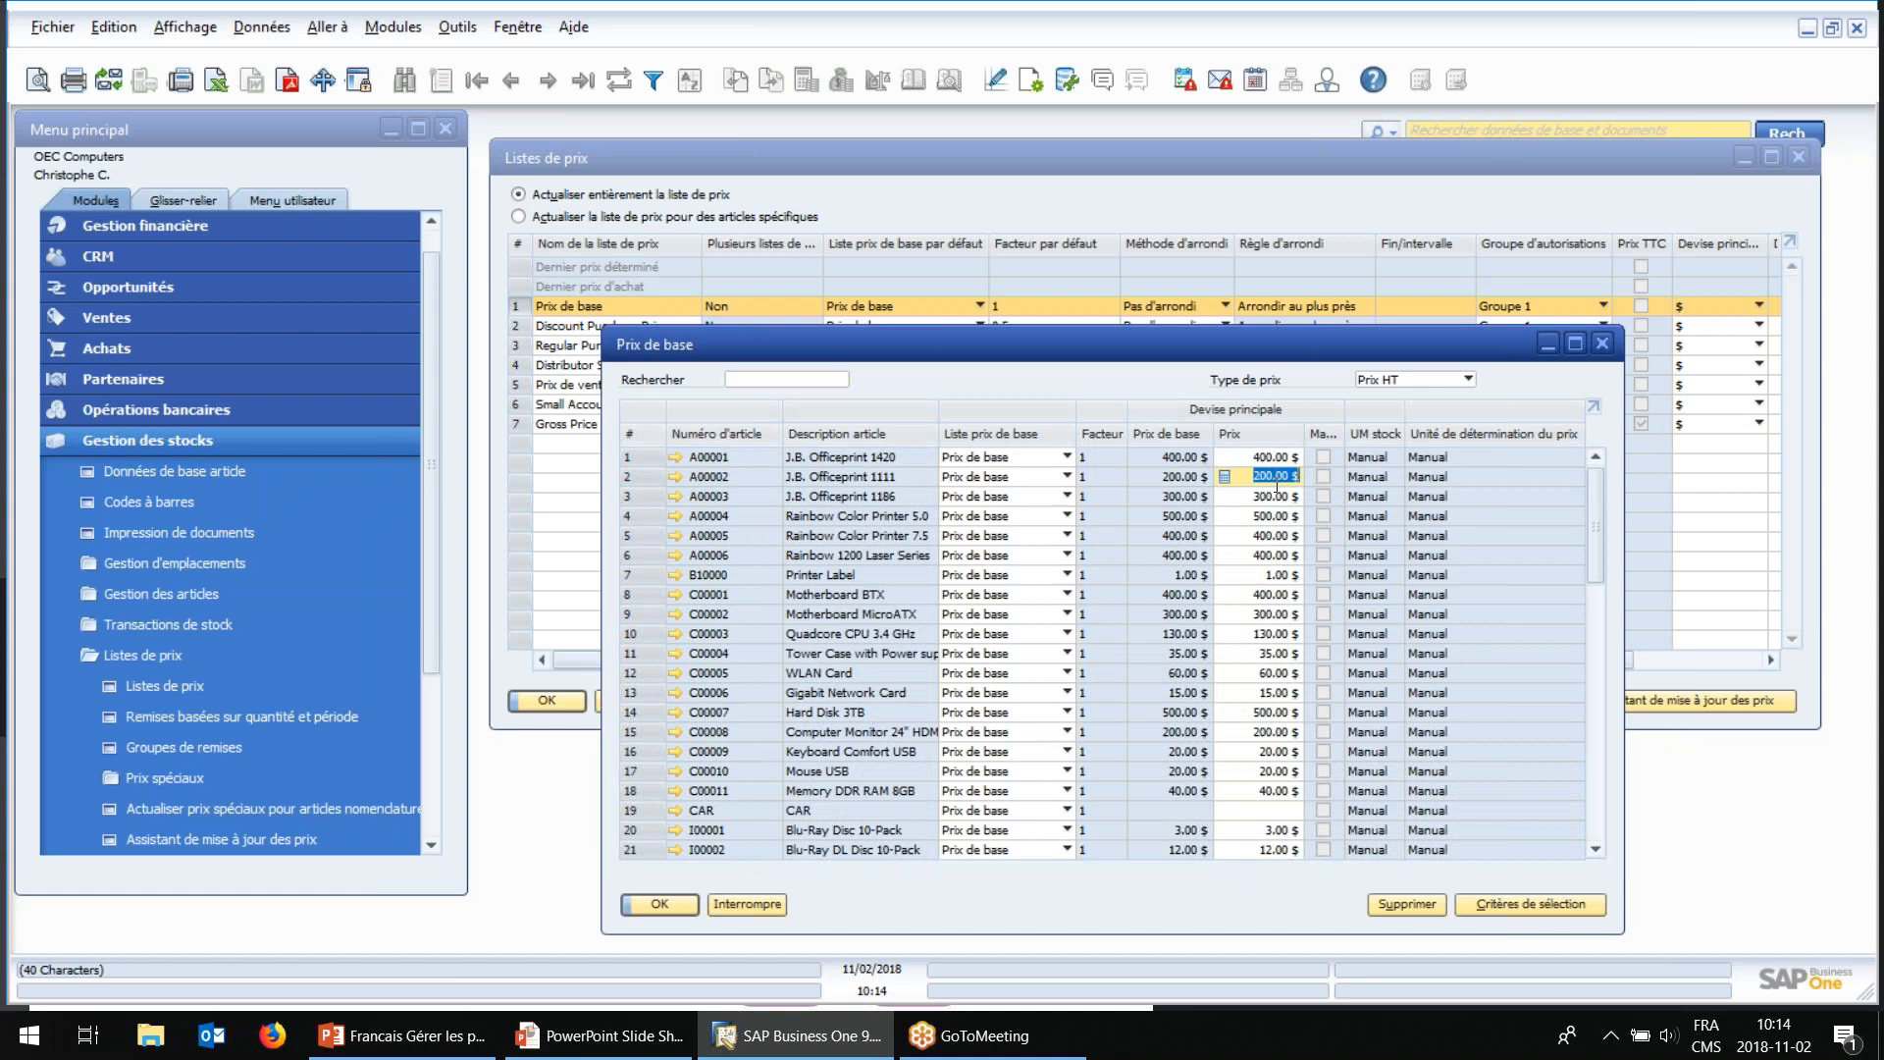
pyautogui.click(1279, 501)
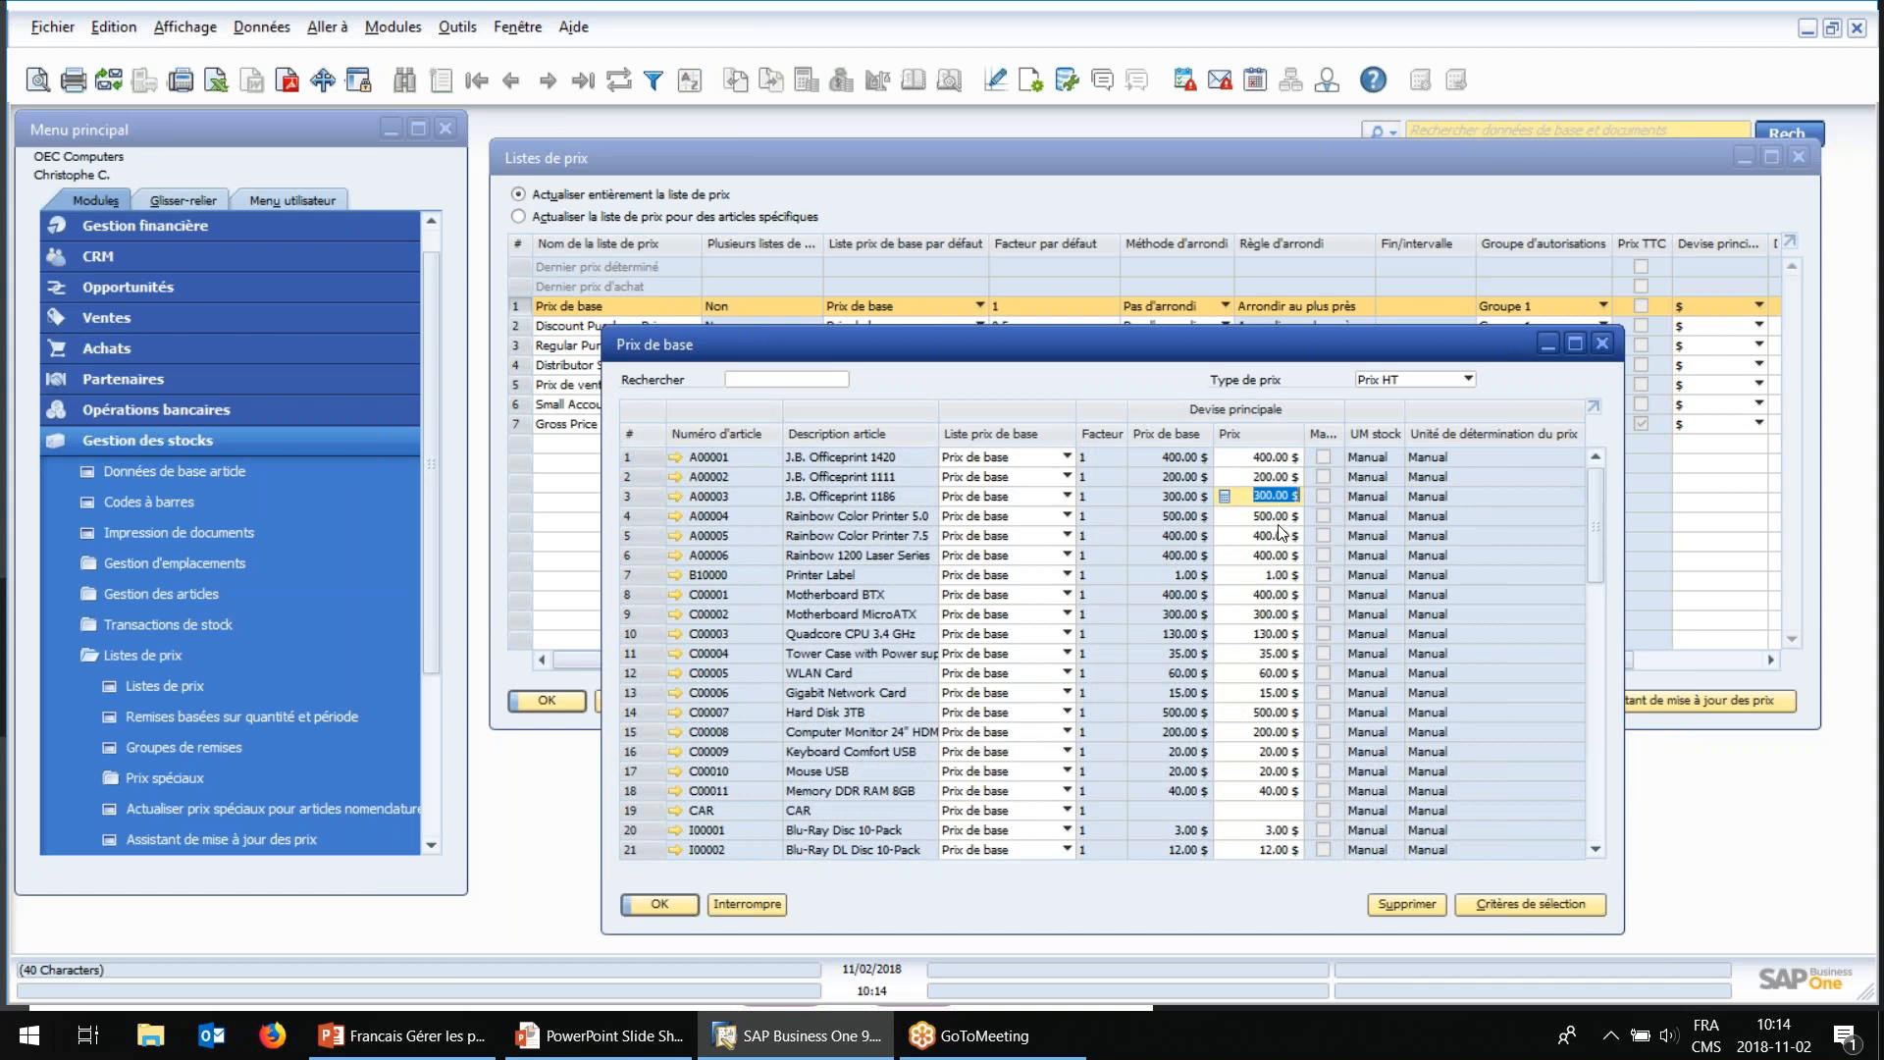
# Step: Examine the prices of items A00004 and A00005 in the Prix de base list, and close the list
pyautogui.press('Down')
pyautogui.press('Down')
pyautogui.press('Down')
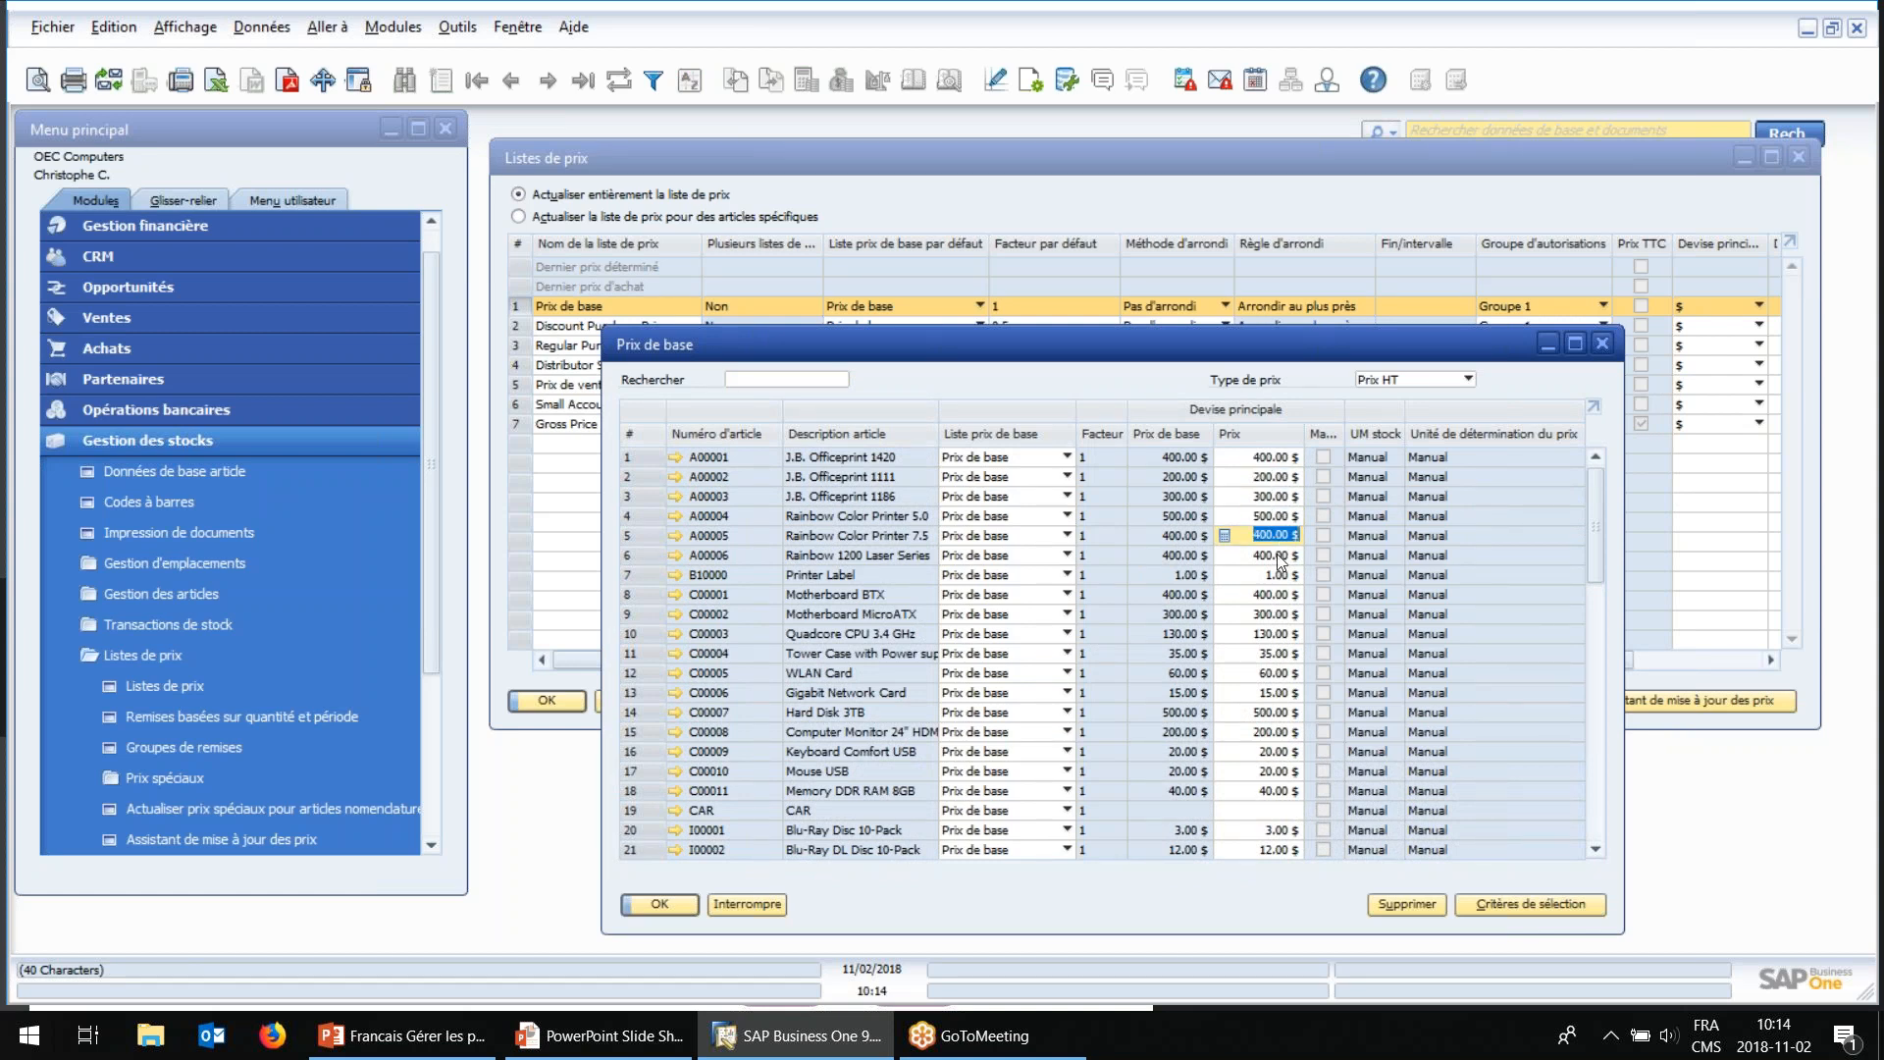
pyautogui.click(758, 897)
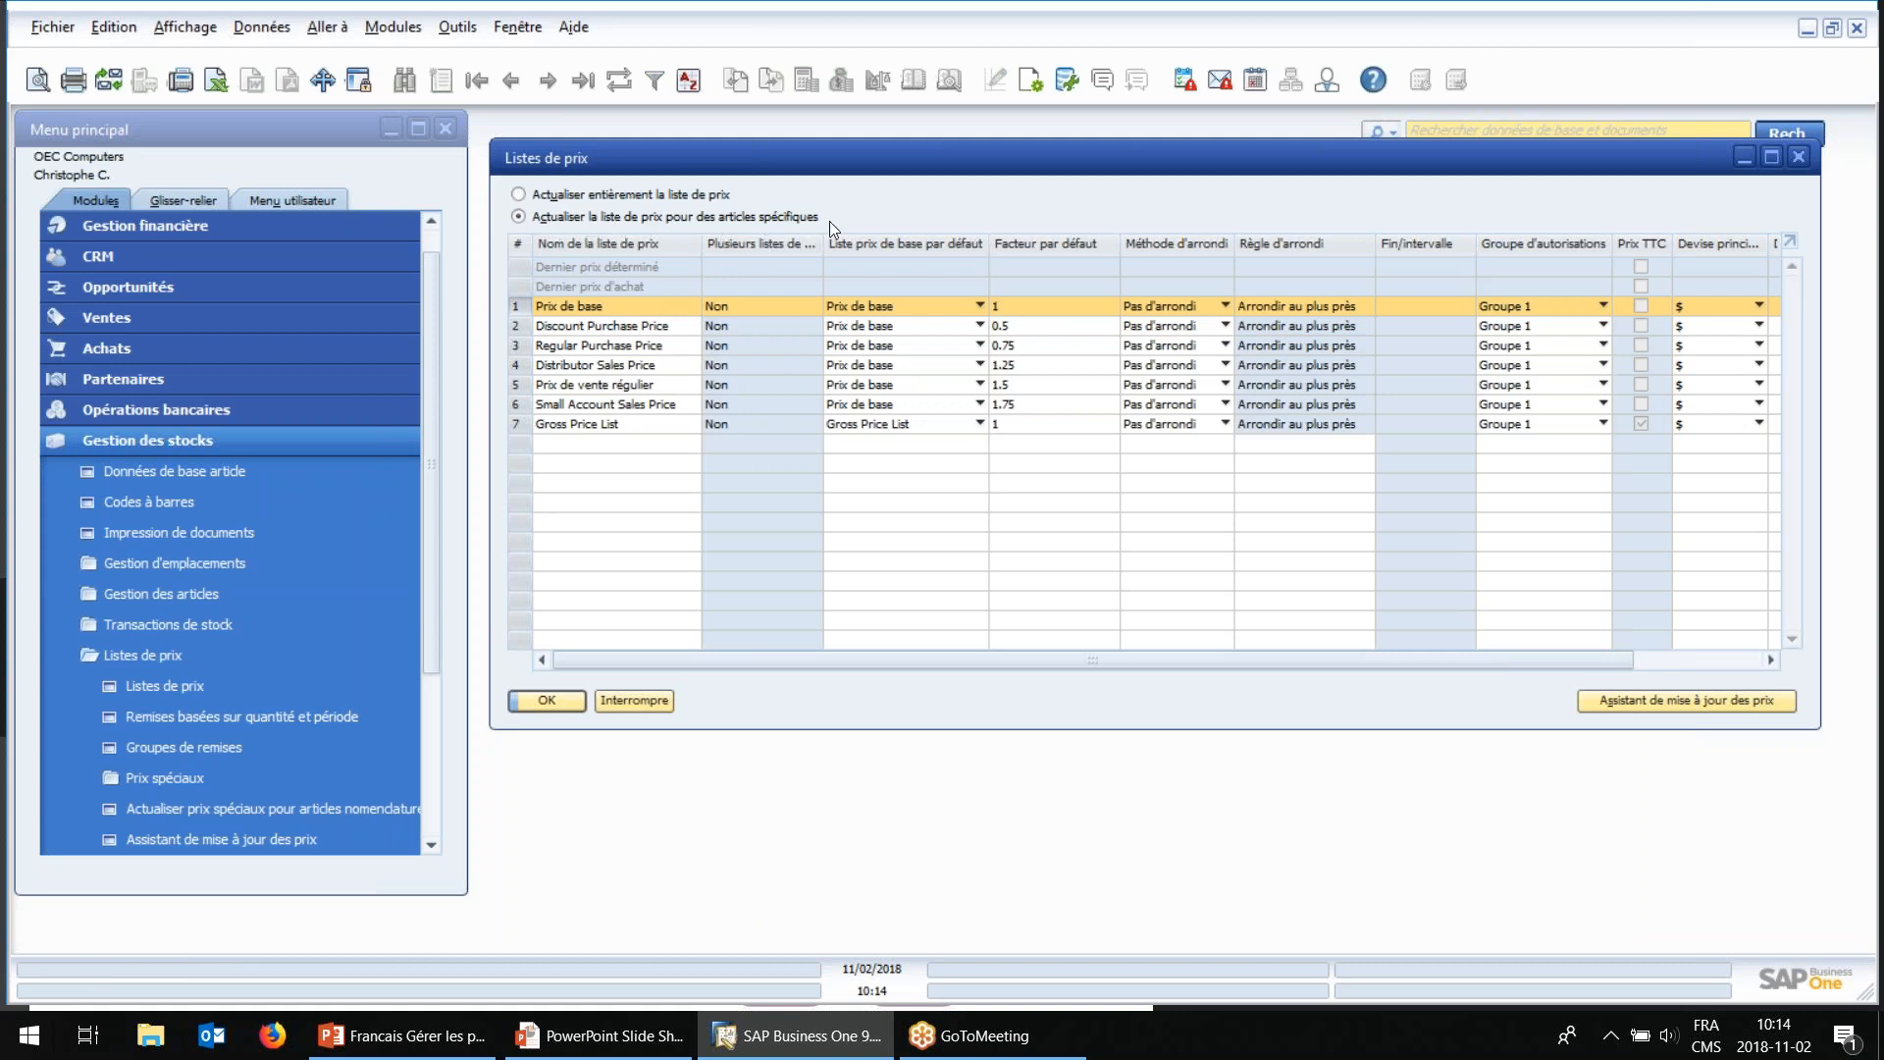
# Step: Display the Prix de base prices for only the Accessories item group, examine the TestUoM item's price, and close the list
pyautogui.doubleClick(521, 304)
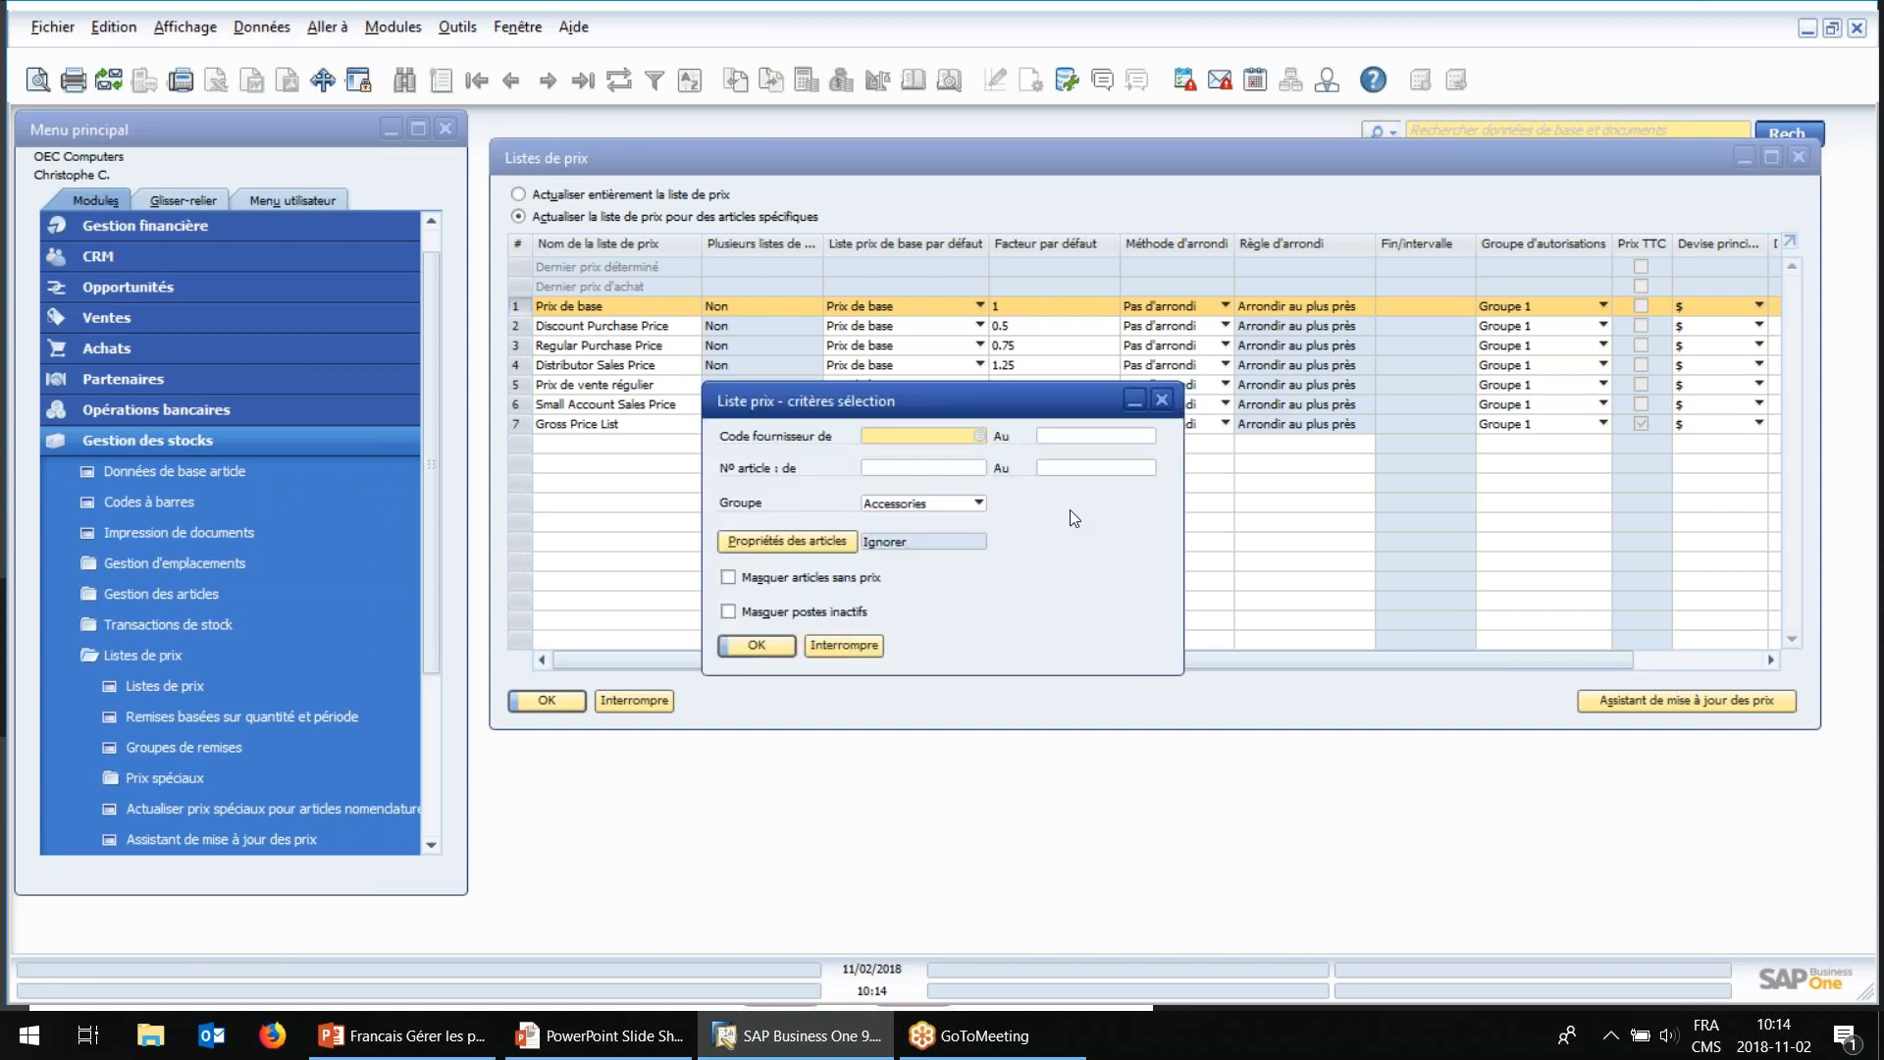
pyautogui.click(898, 469)
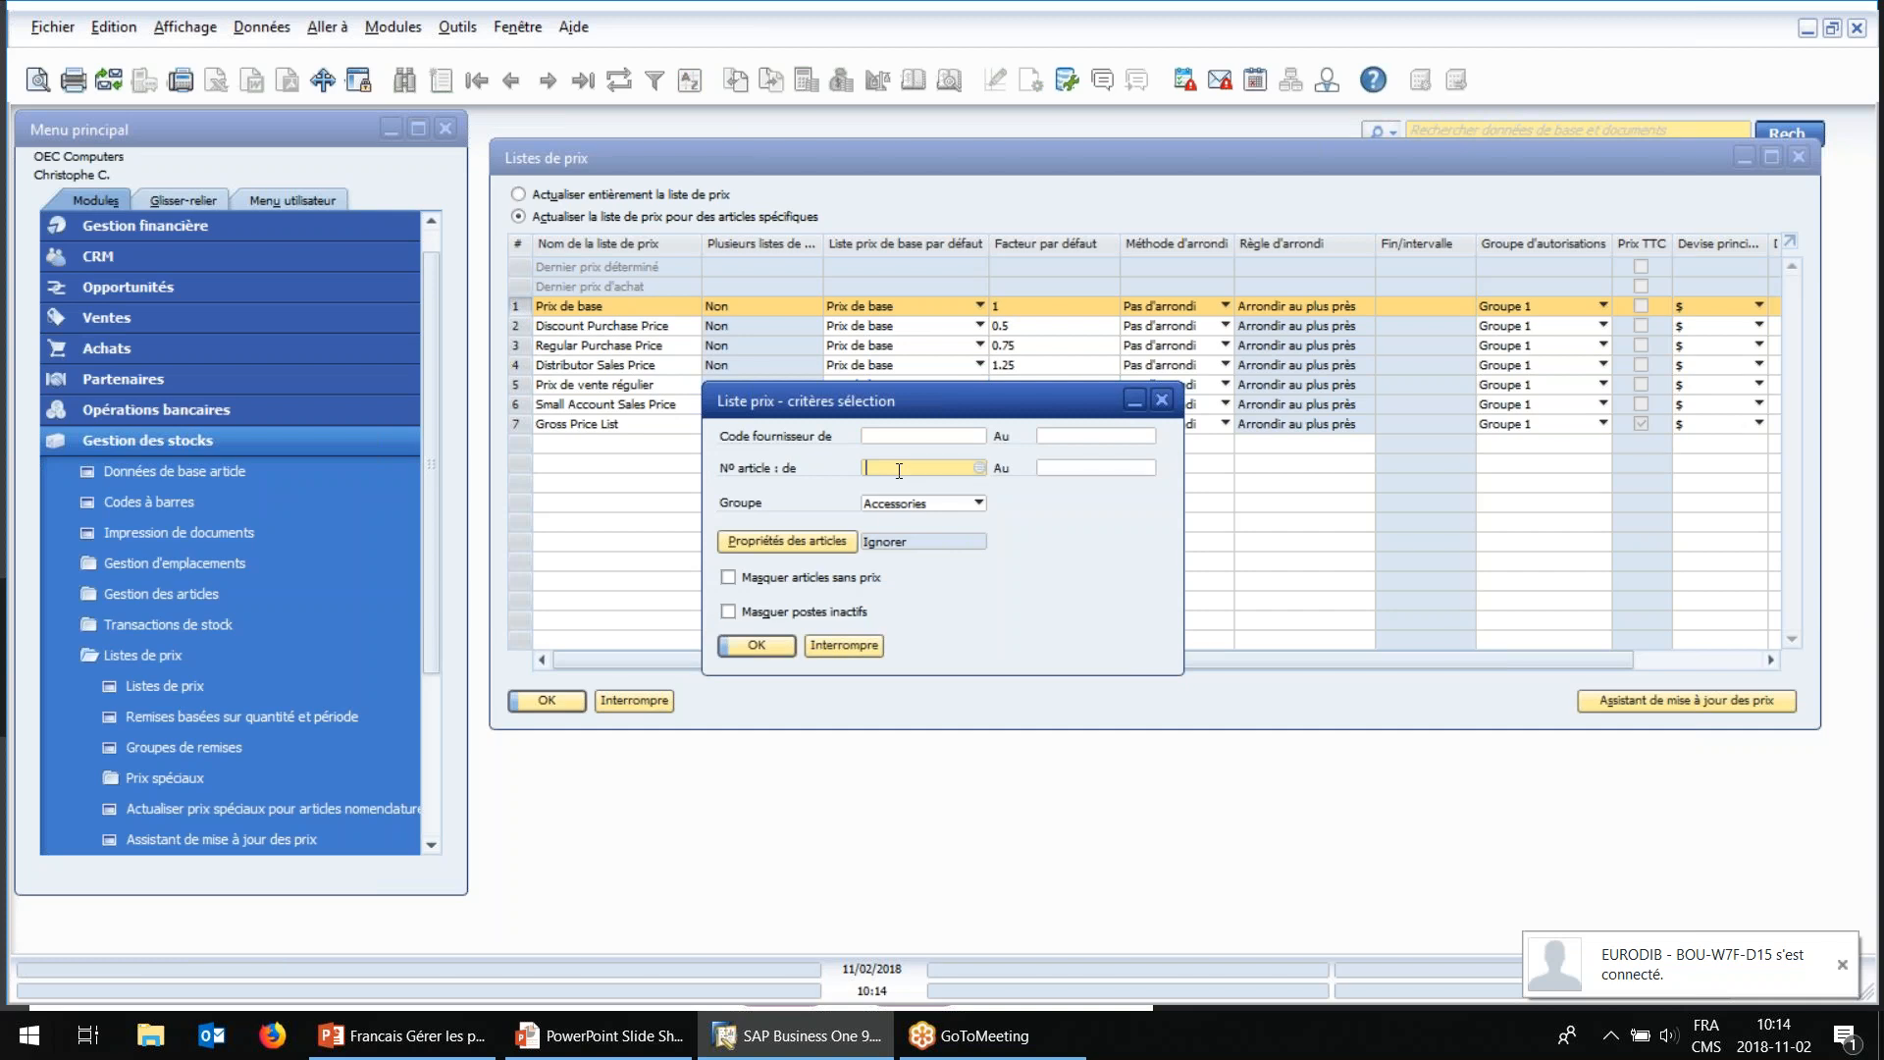
pyautogui.click(1040, 468)
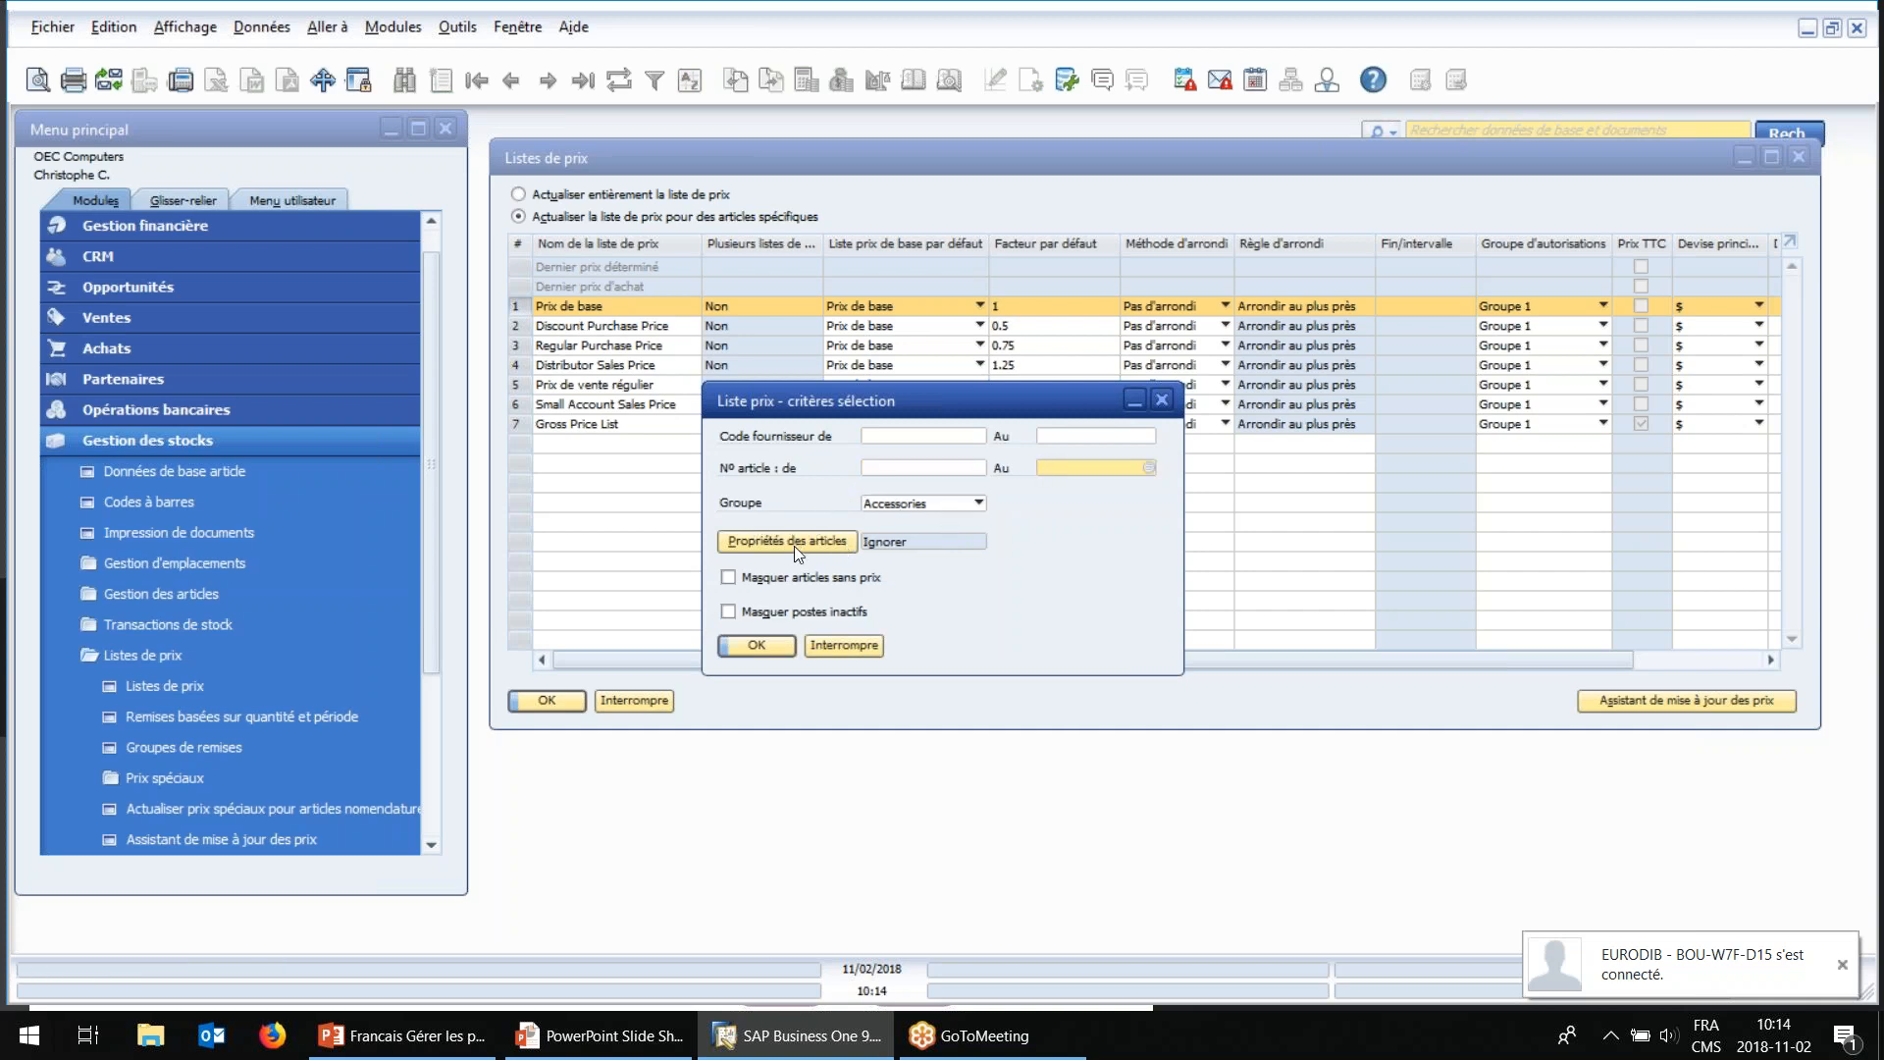
pyautogui.click(895, 515)
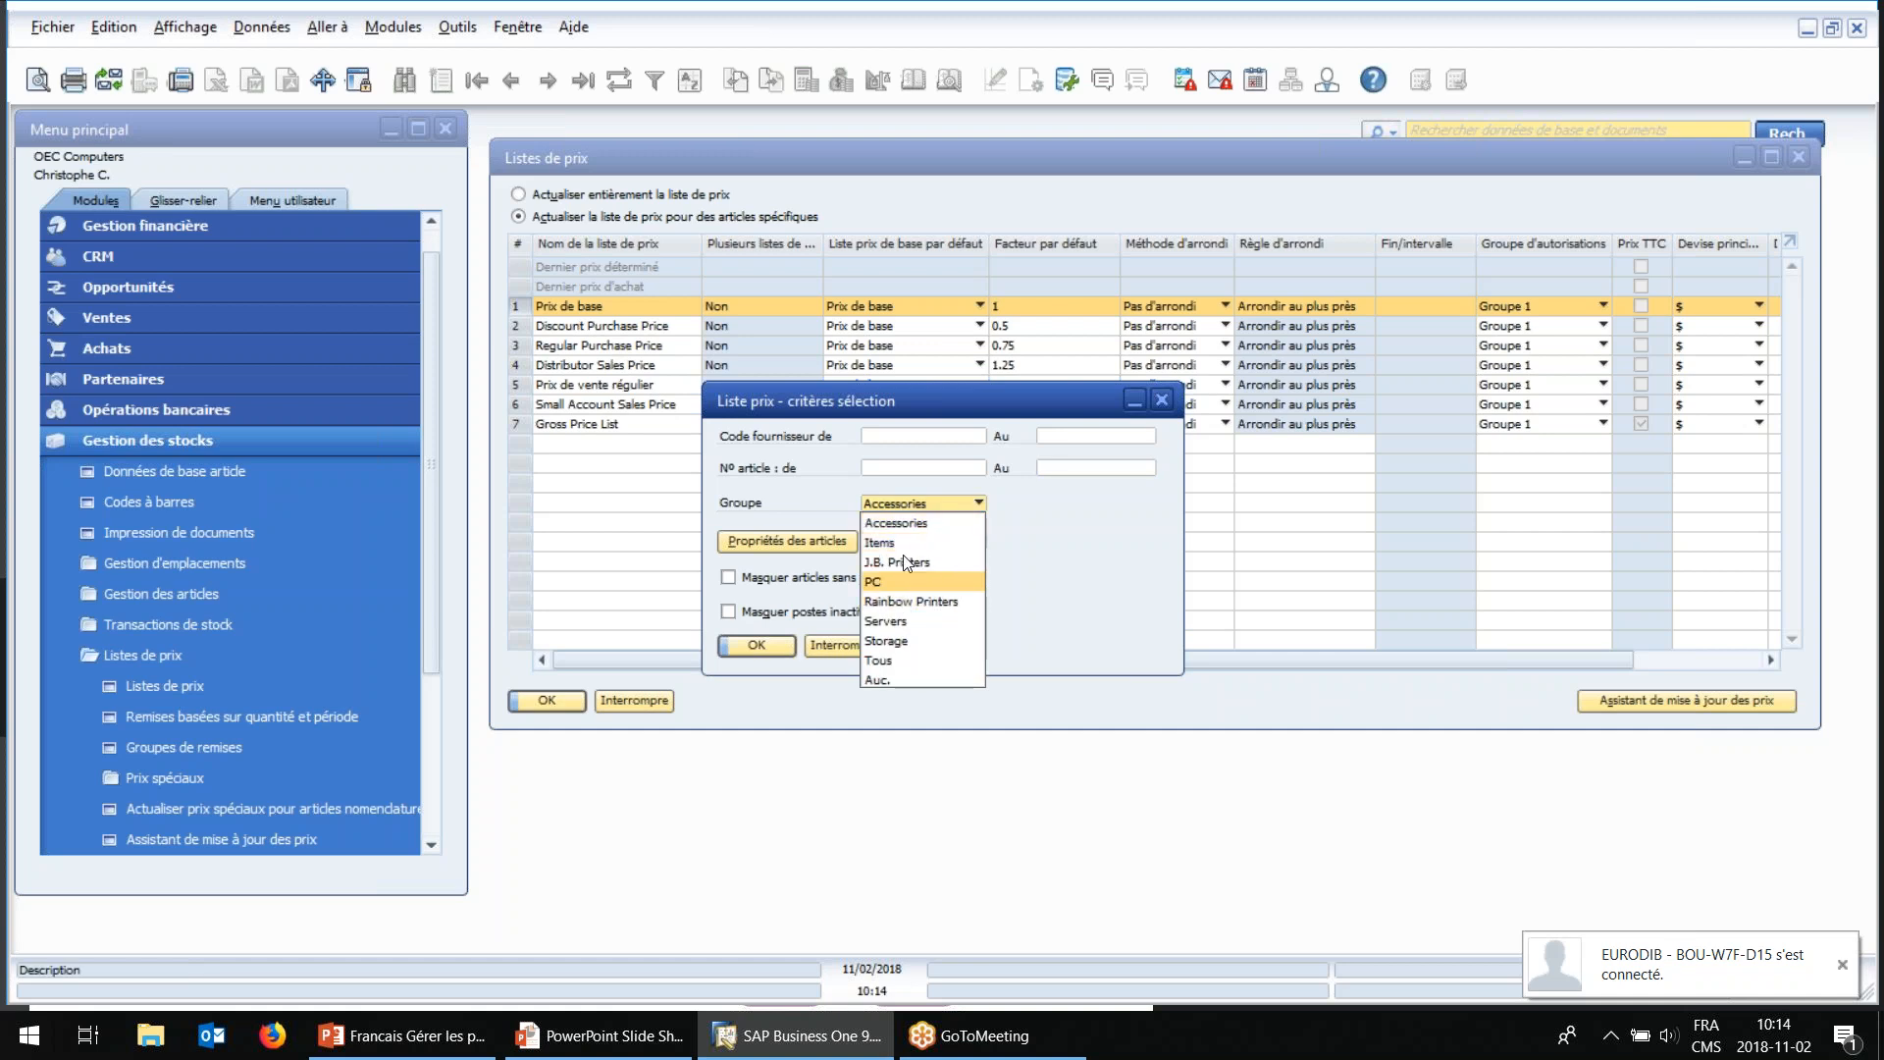
pyautogui.click(904, 525)
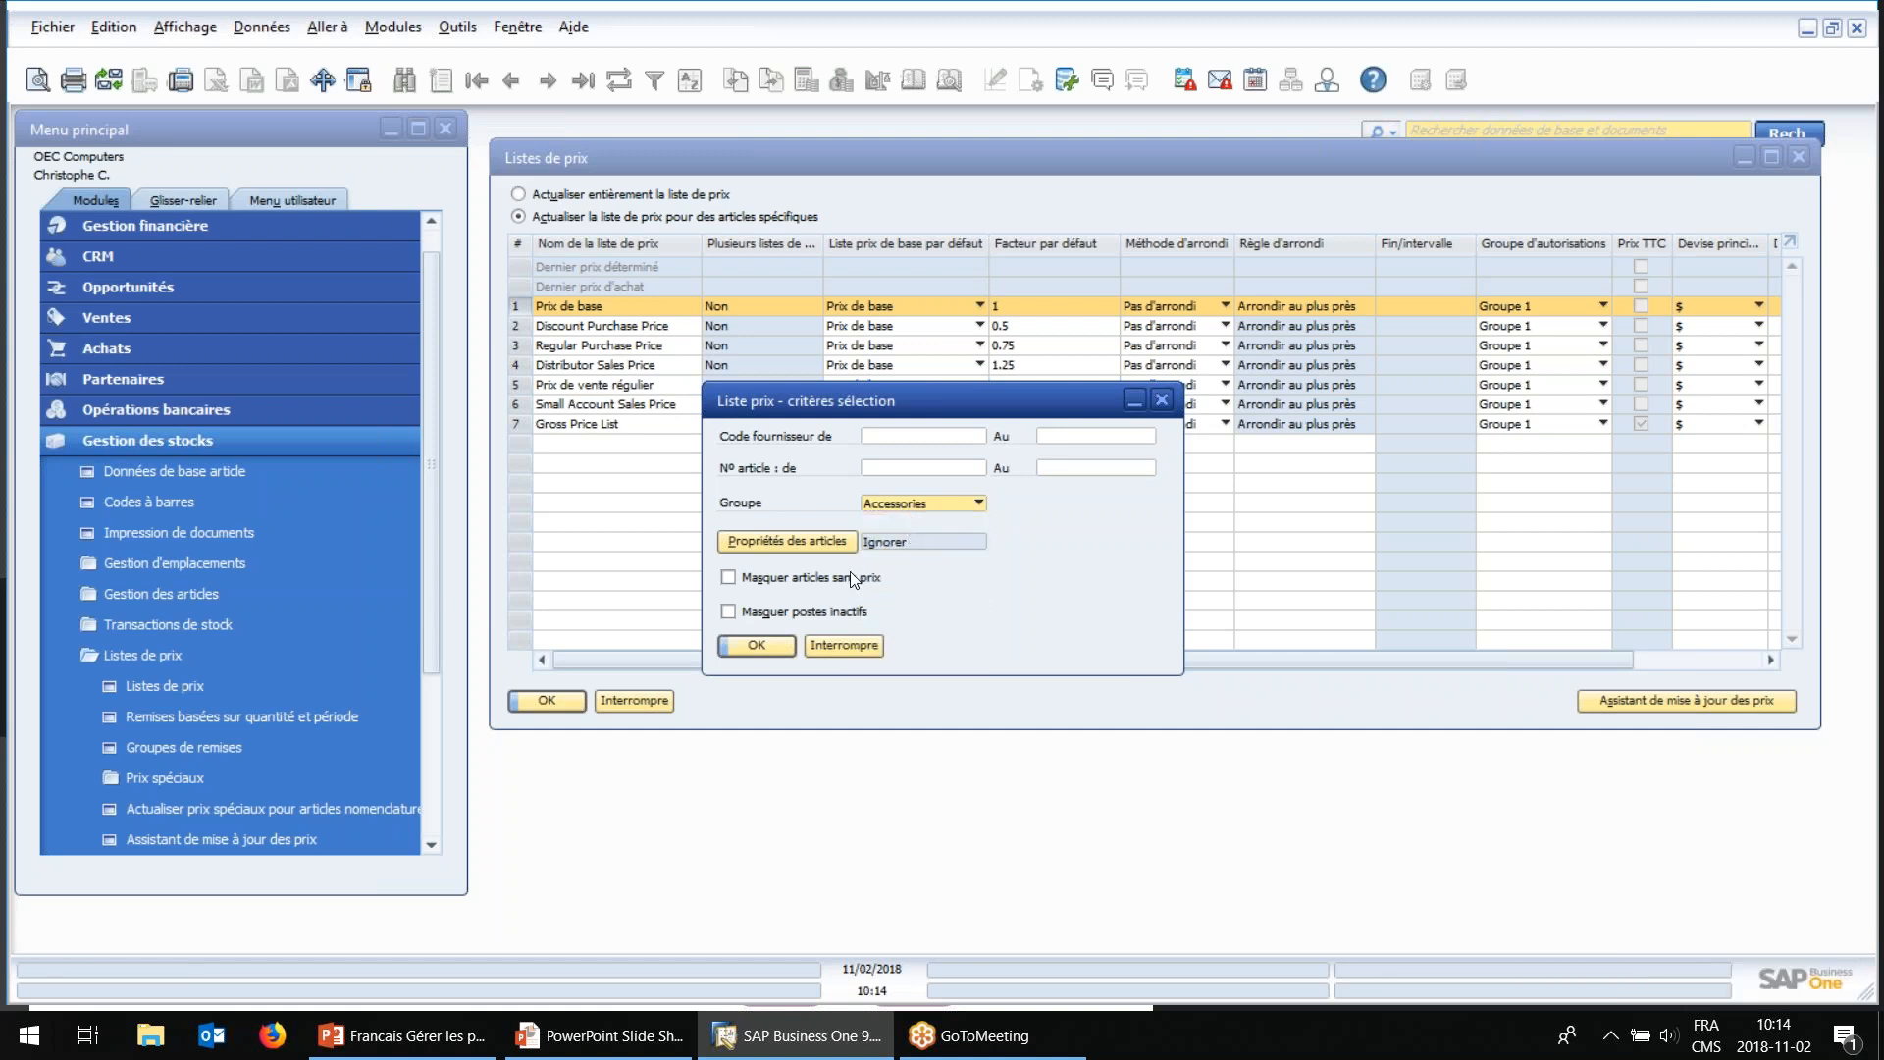
pyautogui.click(757, 646)
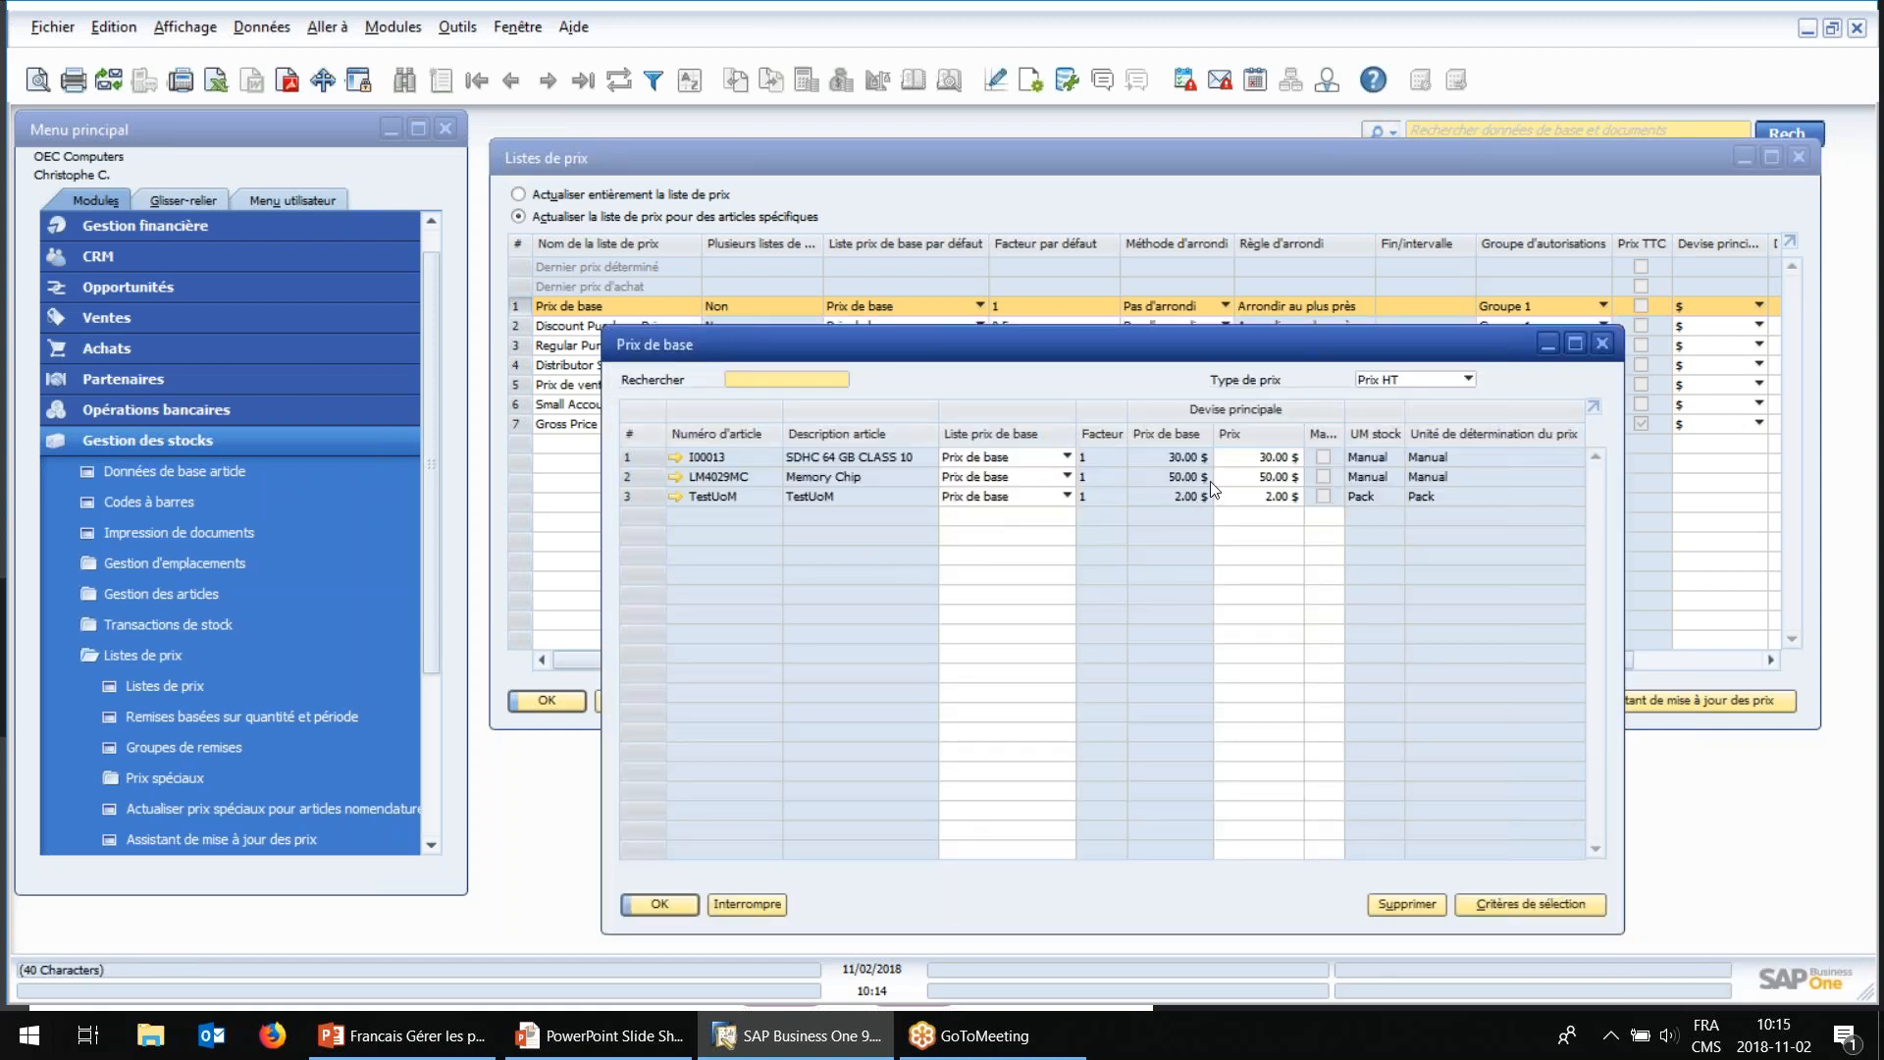
pyautogui.click(1274, 496)
pyautogui.click(764, 904)
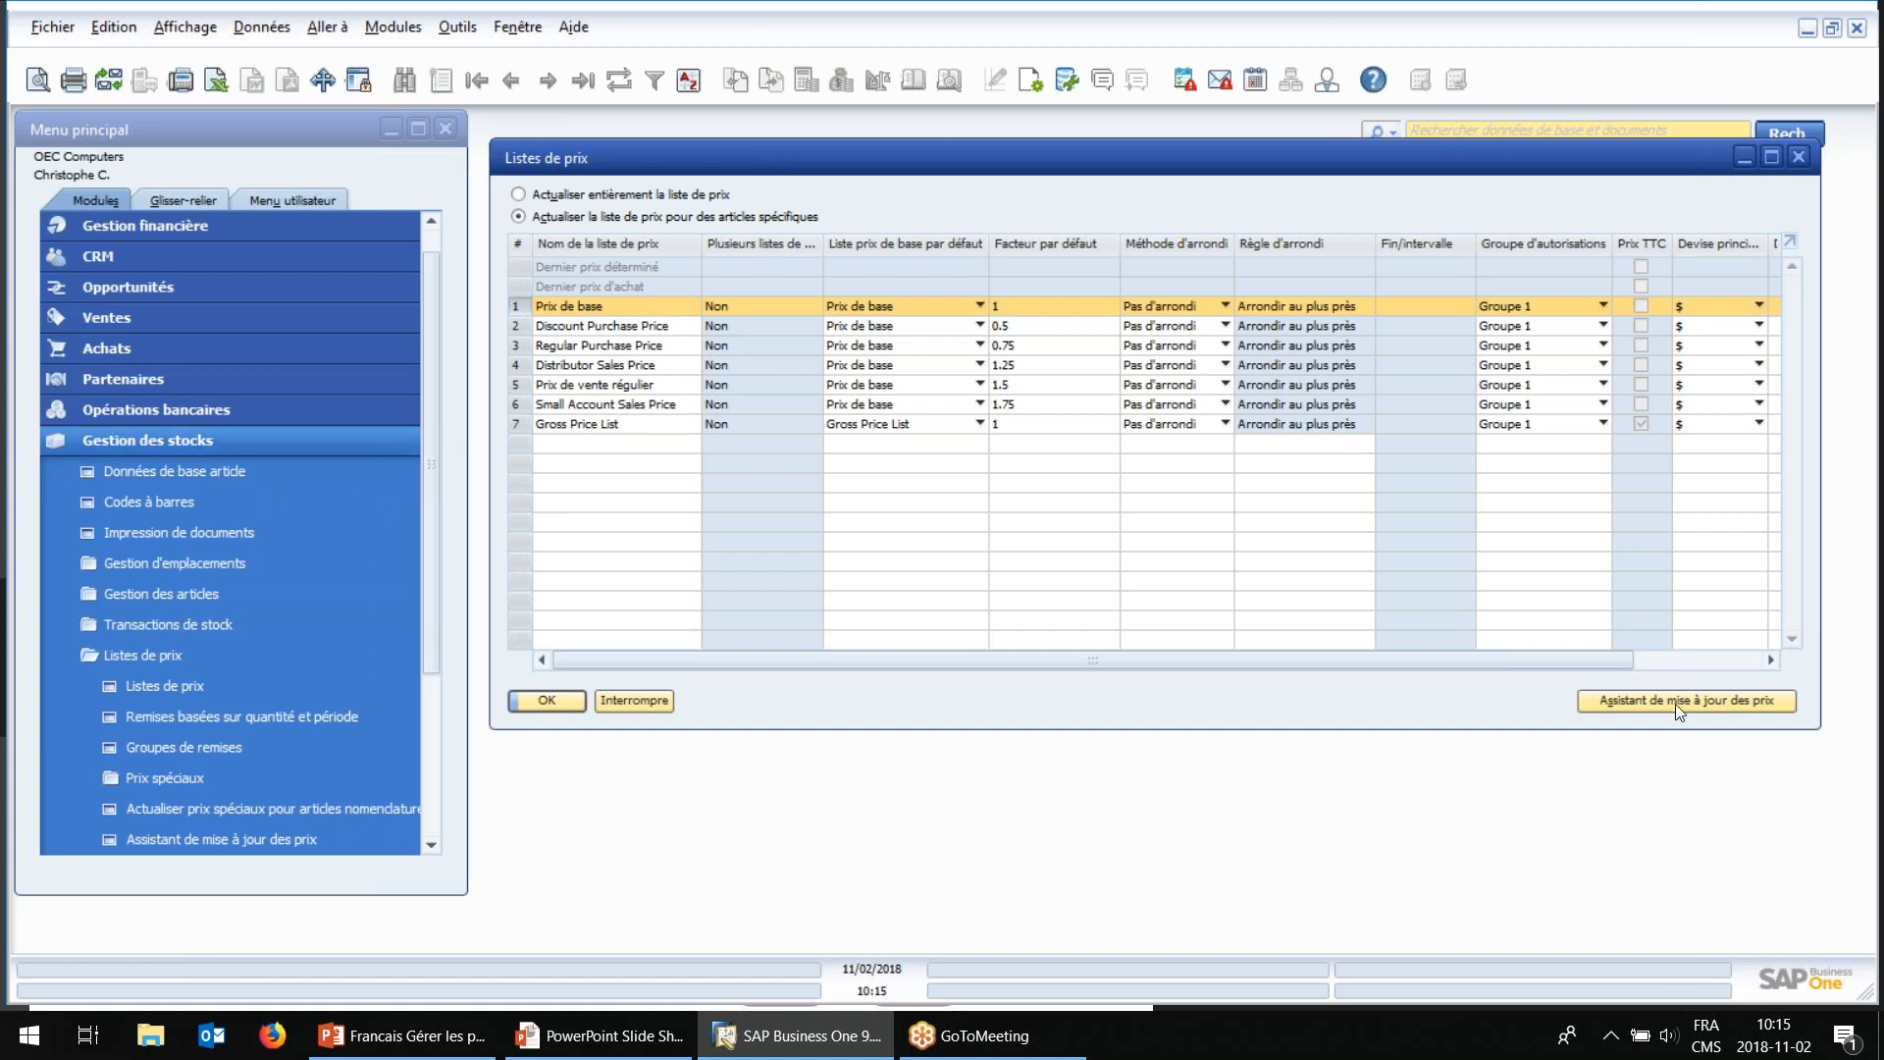
# Step: Start the price update wizard and examine the operations available for the Prix de l'article update method
pyautogui.click(1650, 702)
pyautogui.click(1544, 856)
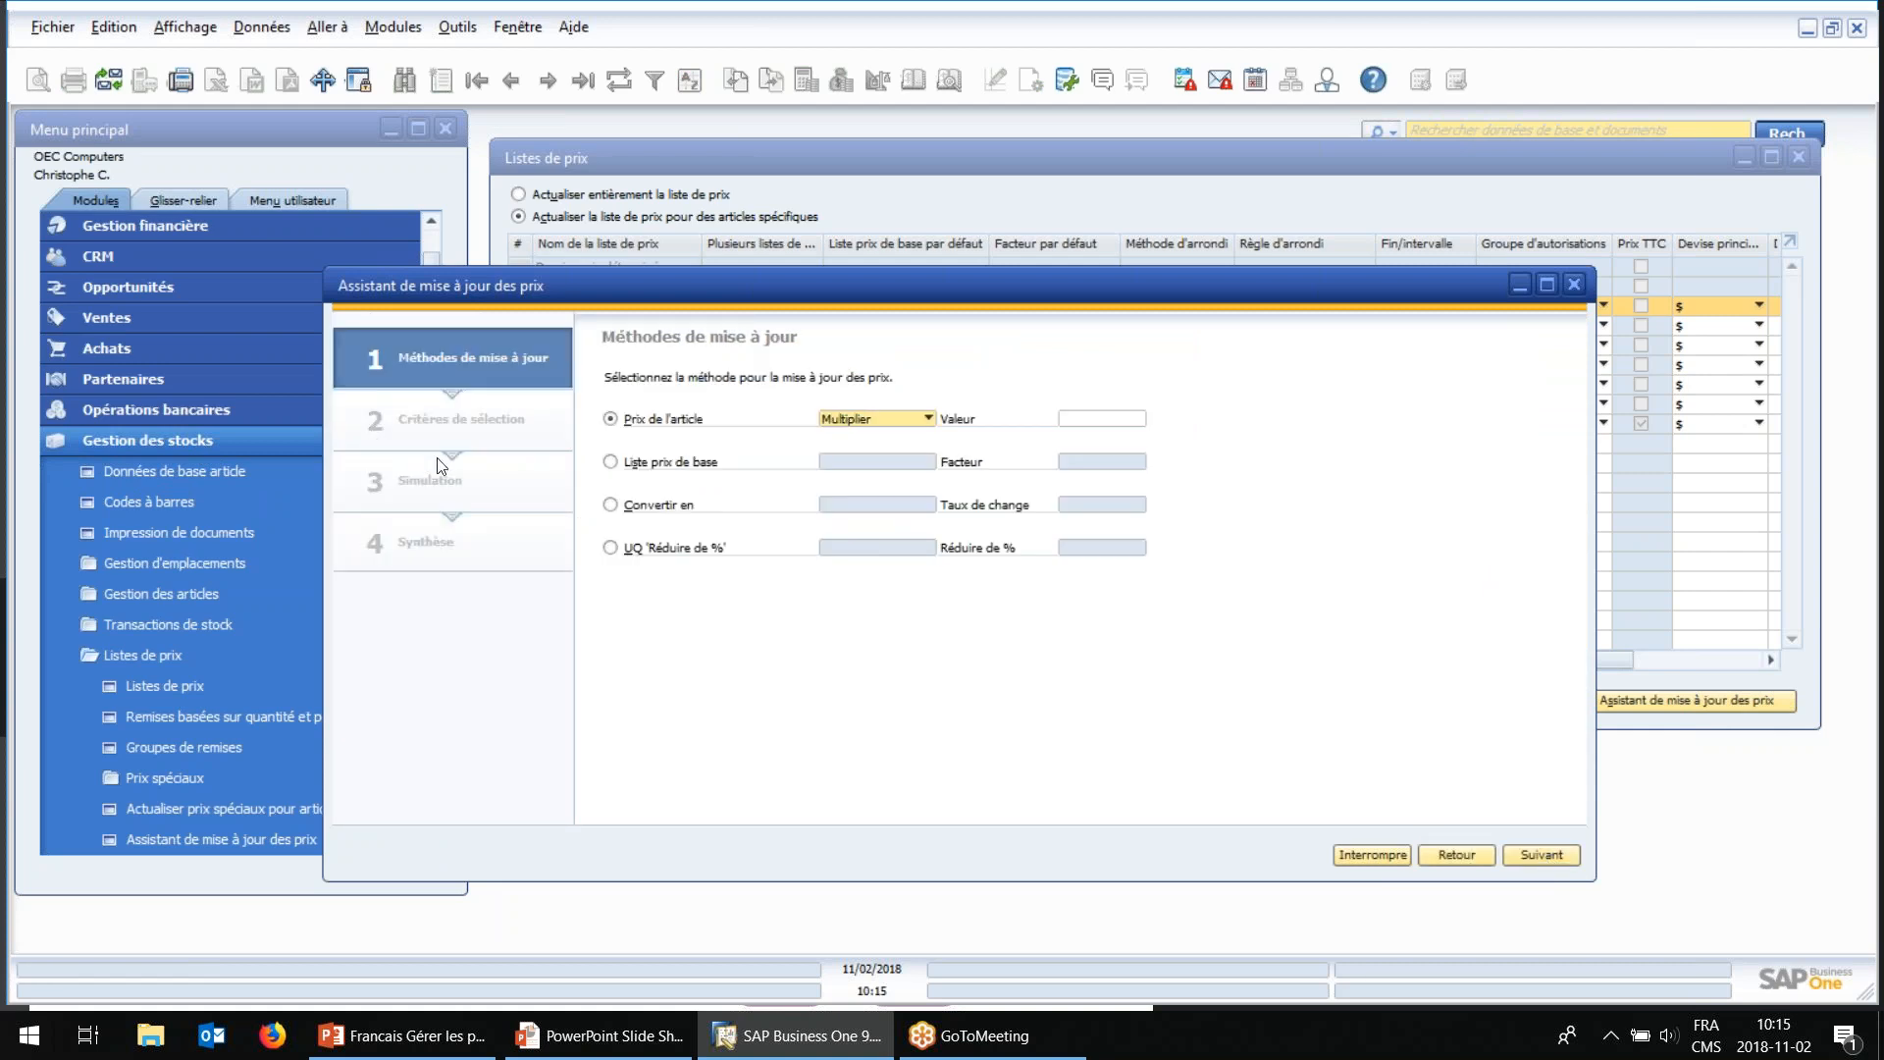
pyautogui.click(876, 432)
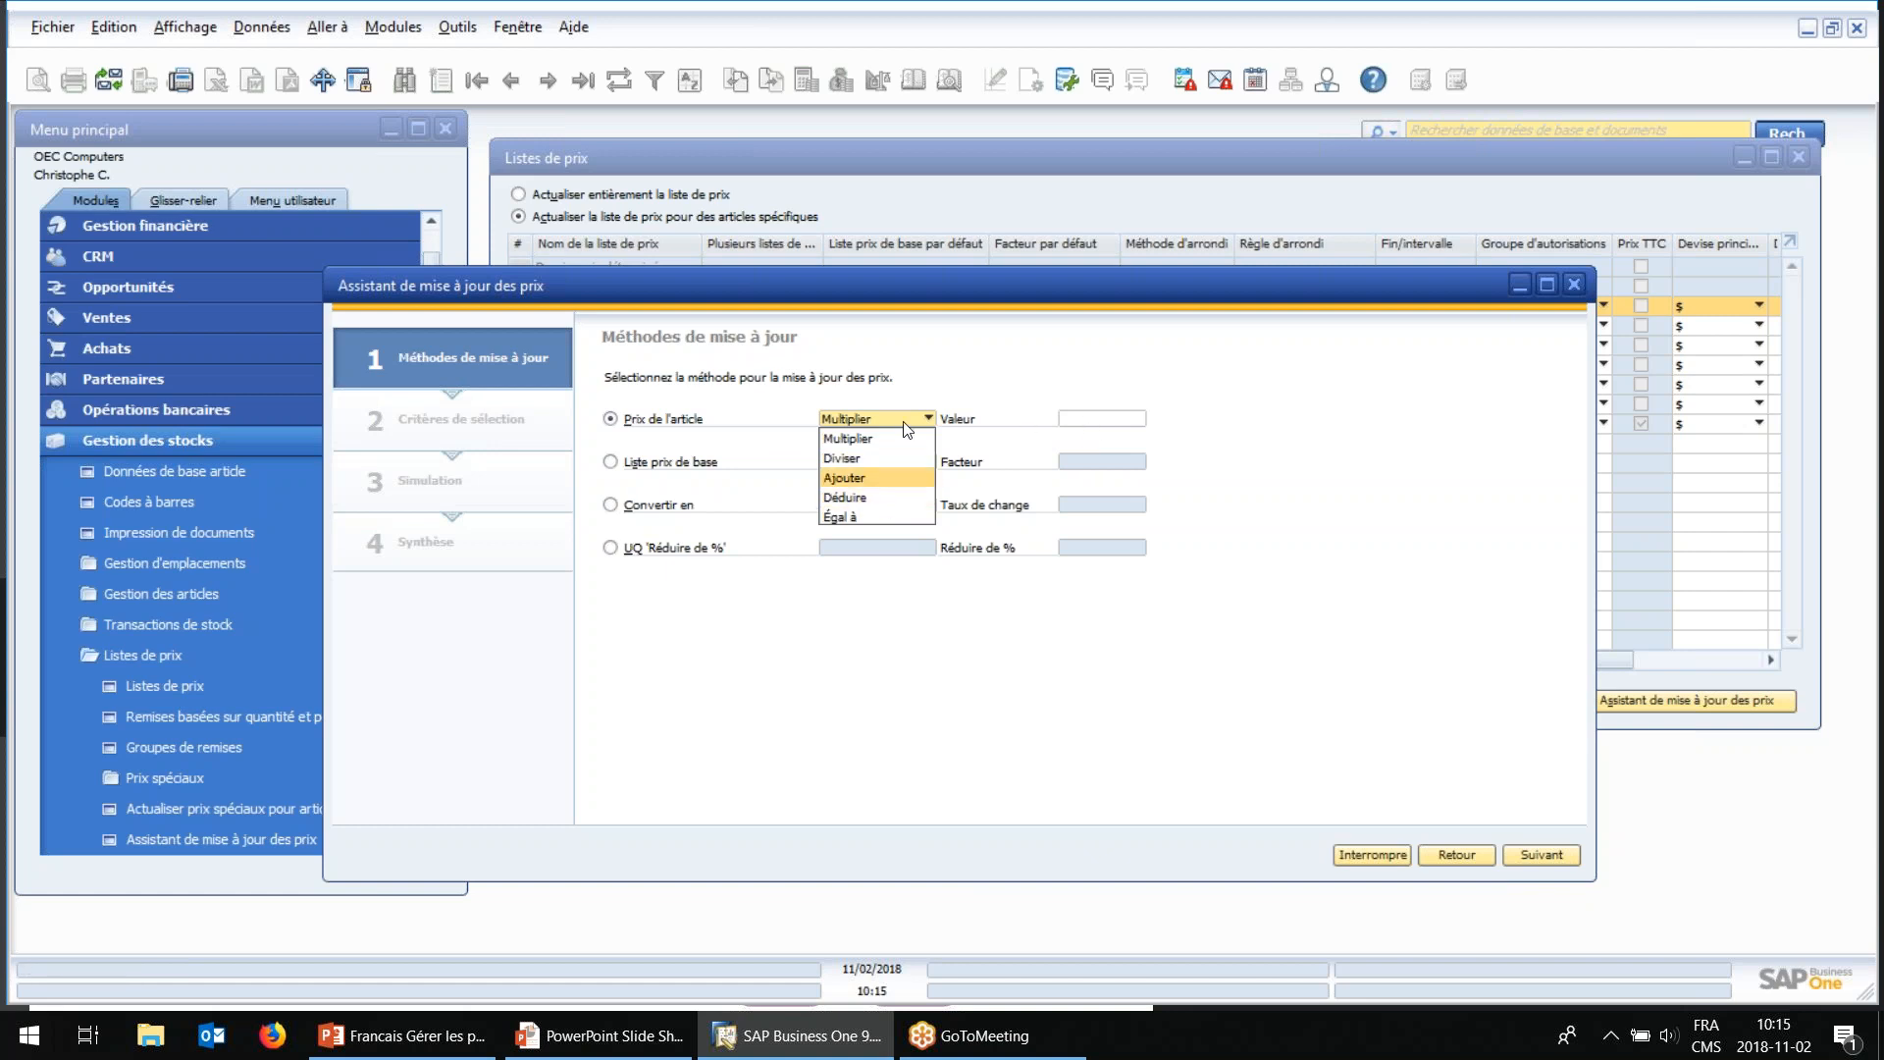
# Step: Select the Liste prix de base update method and examine its base list choices and Facteur field against the existing price lists
pyautogui.click(688, 452)
pyautogui.click(687, 471)
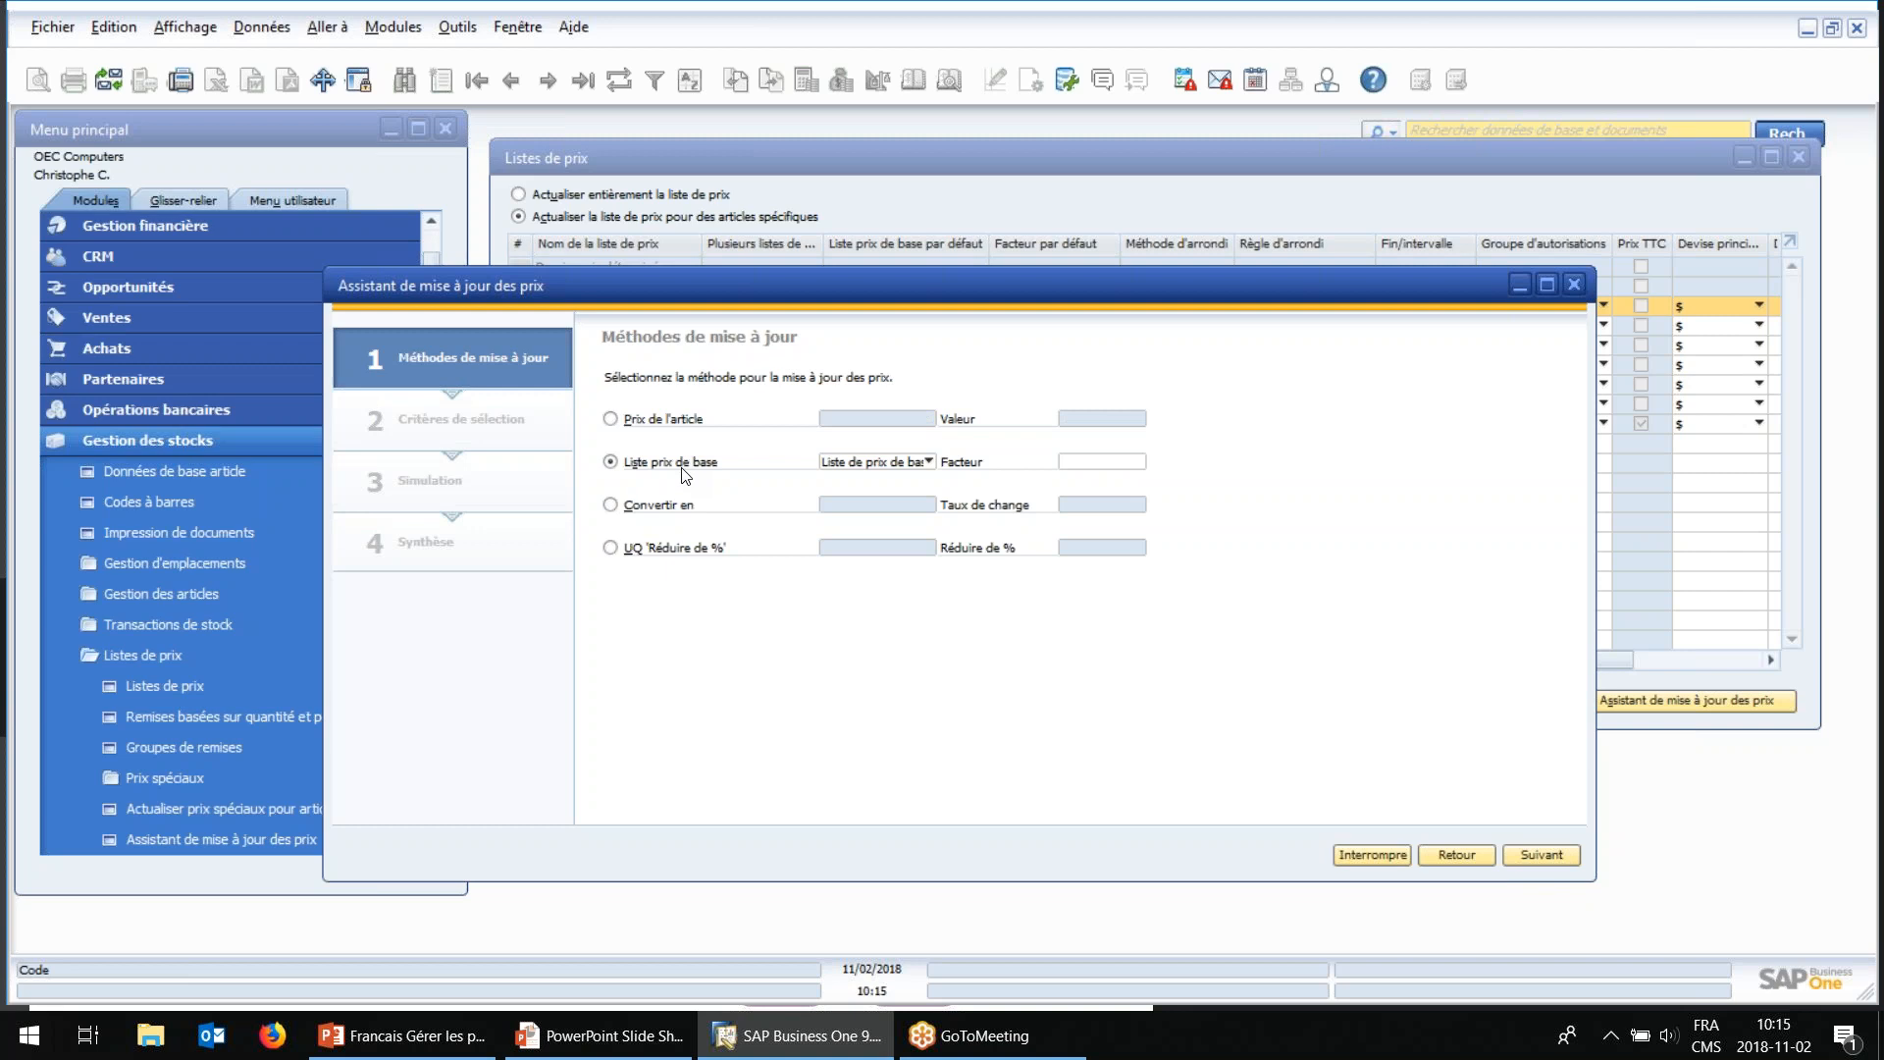
pyautogui.click(876, 465)
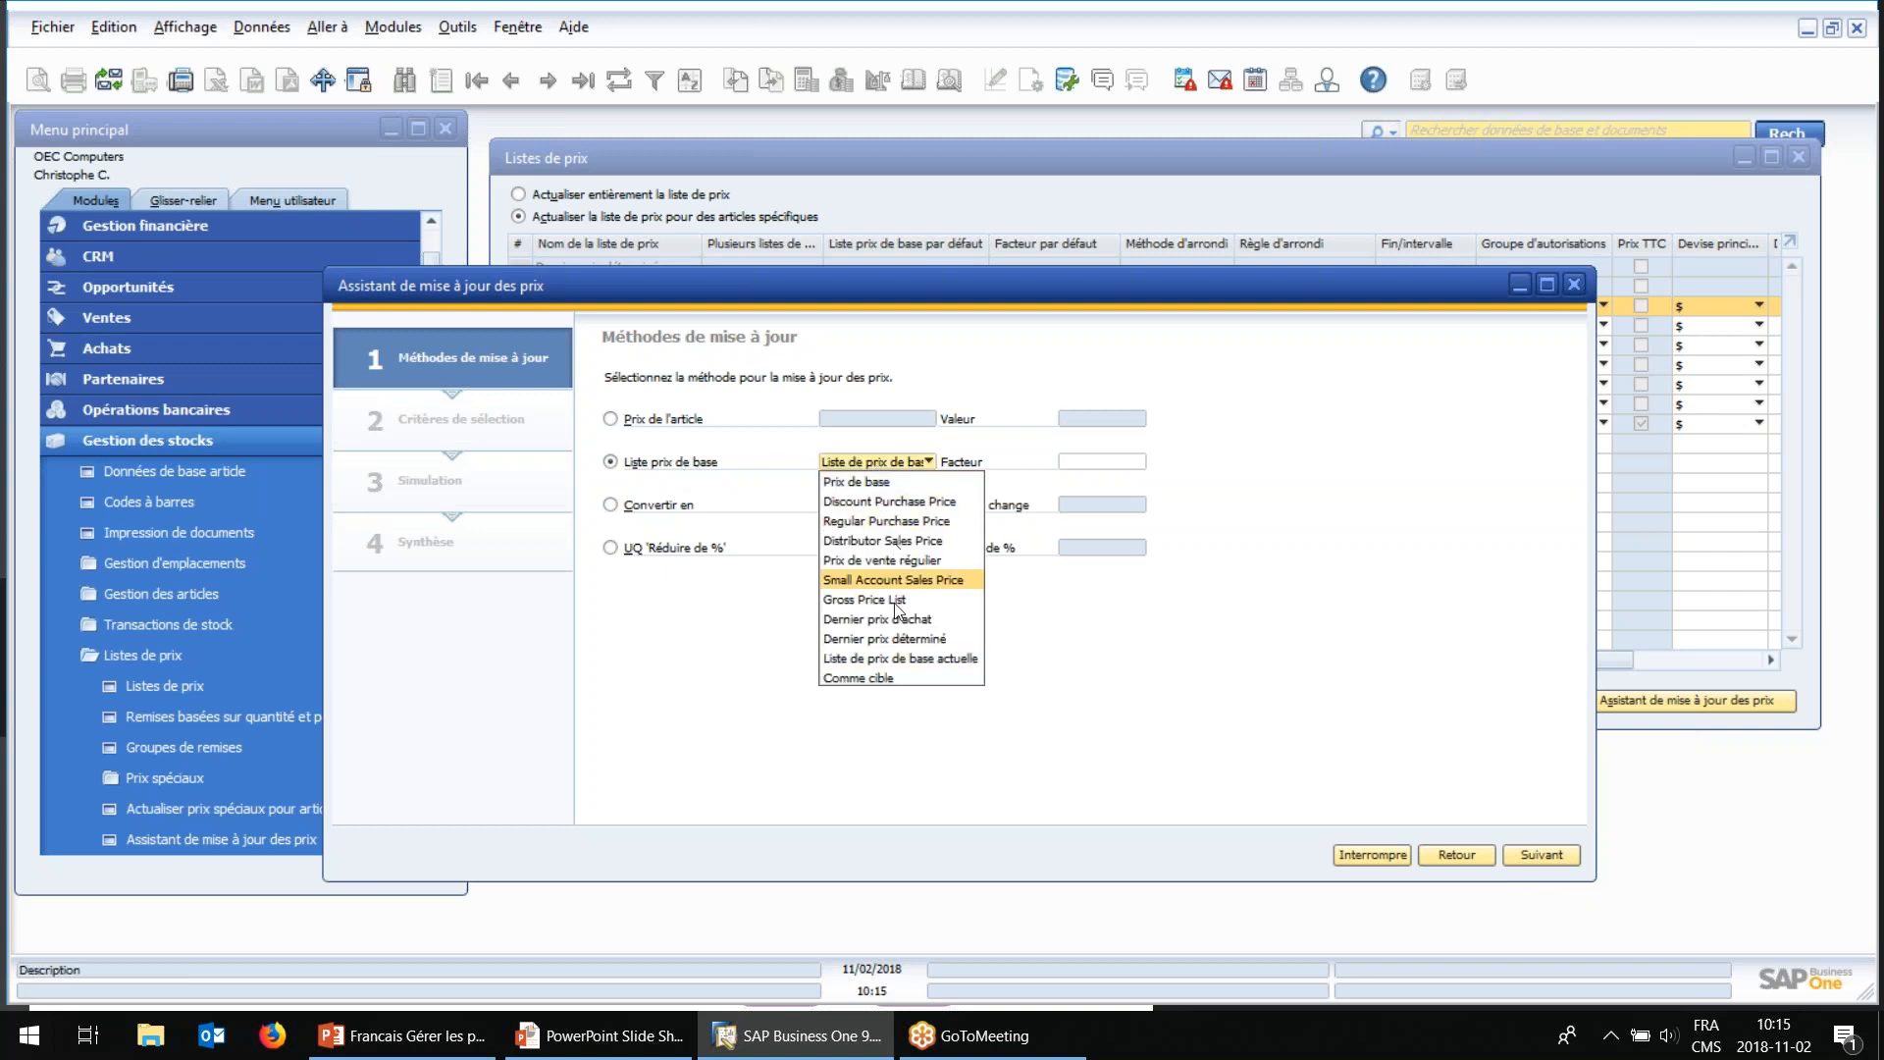
pyautogui.click(1101, 463)
pyautogui.click(1101, 463)
pyautogui.moveTo(1011, 324); pyautogui.dragTo(1033, 410)
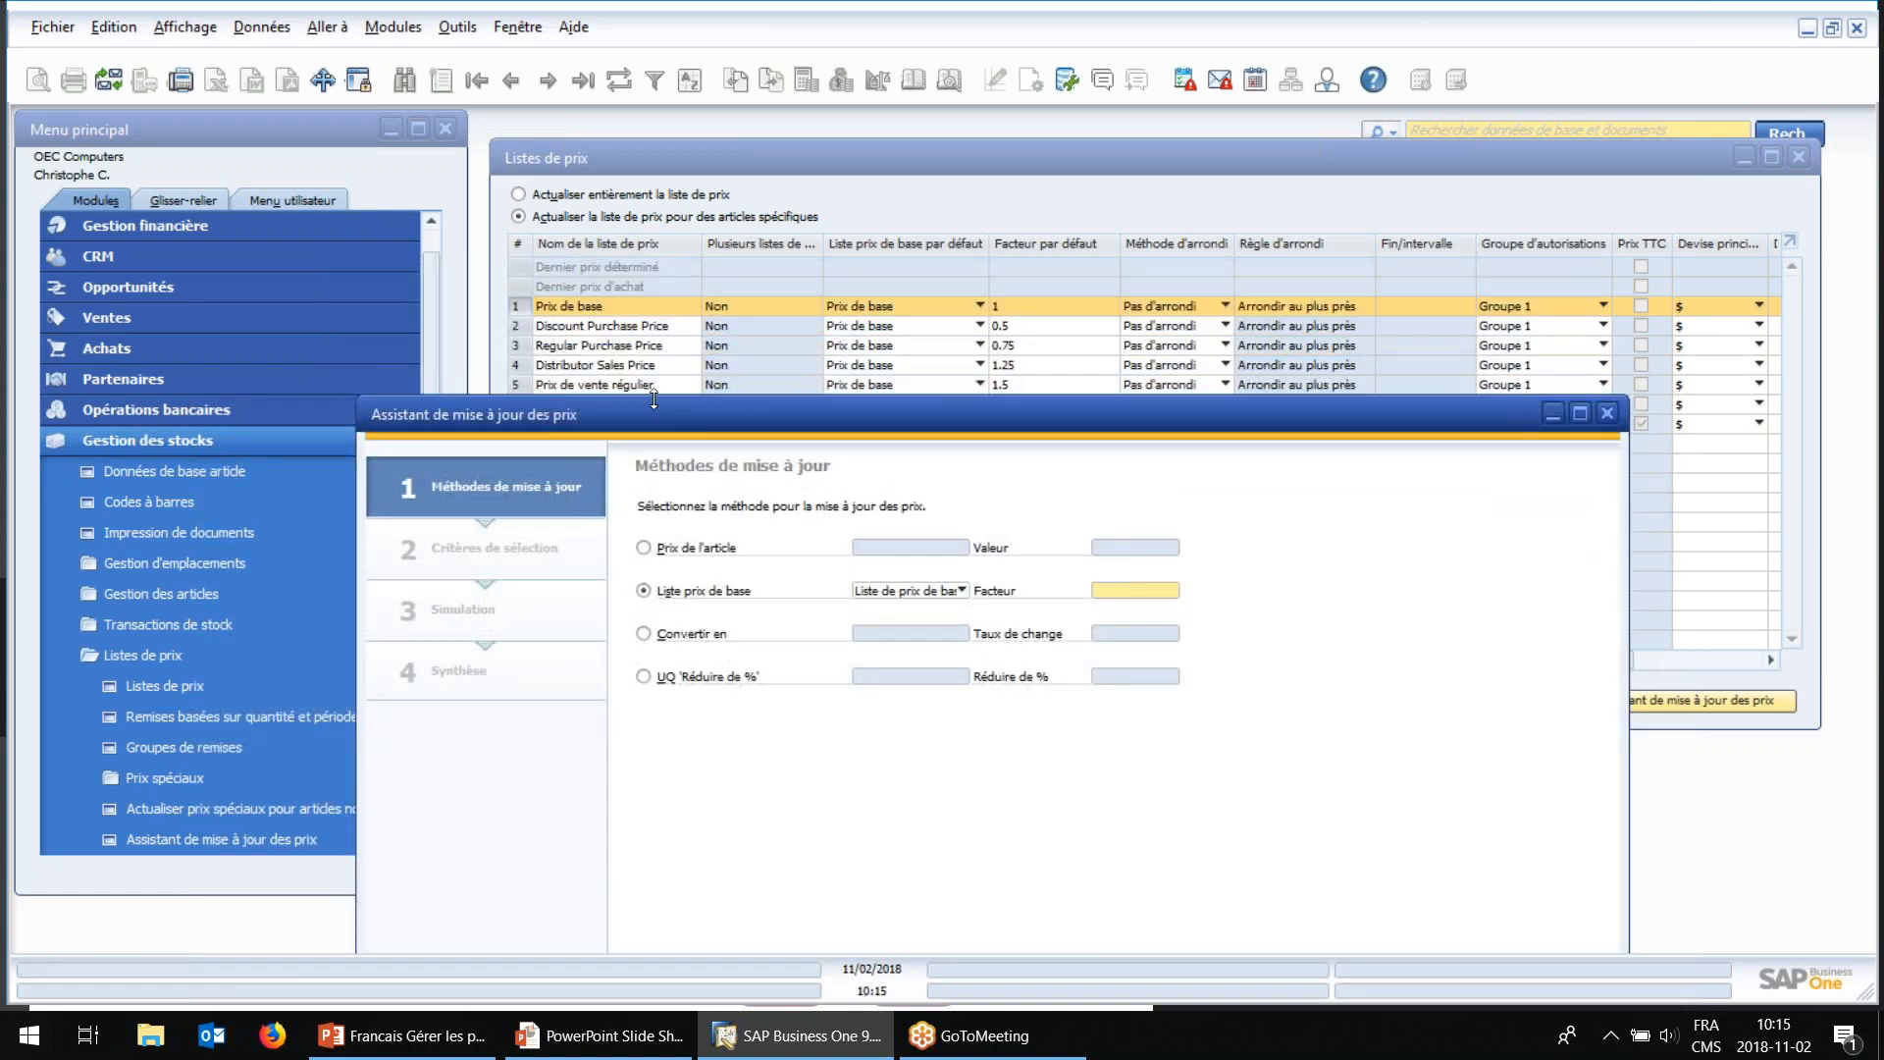
# Step: Select the Convertir en update method and examine its target currencies and exchange rate field
pyautogui.click(691, 634)
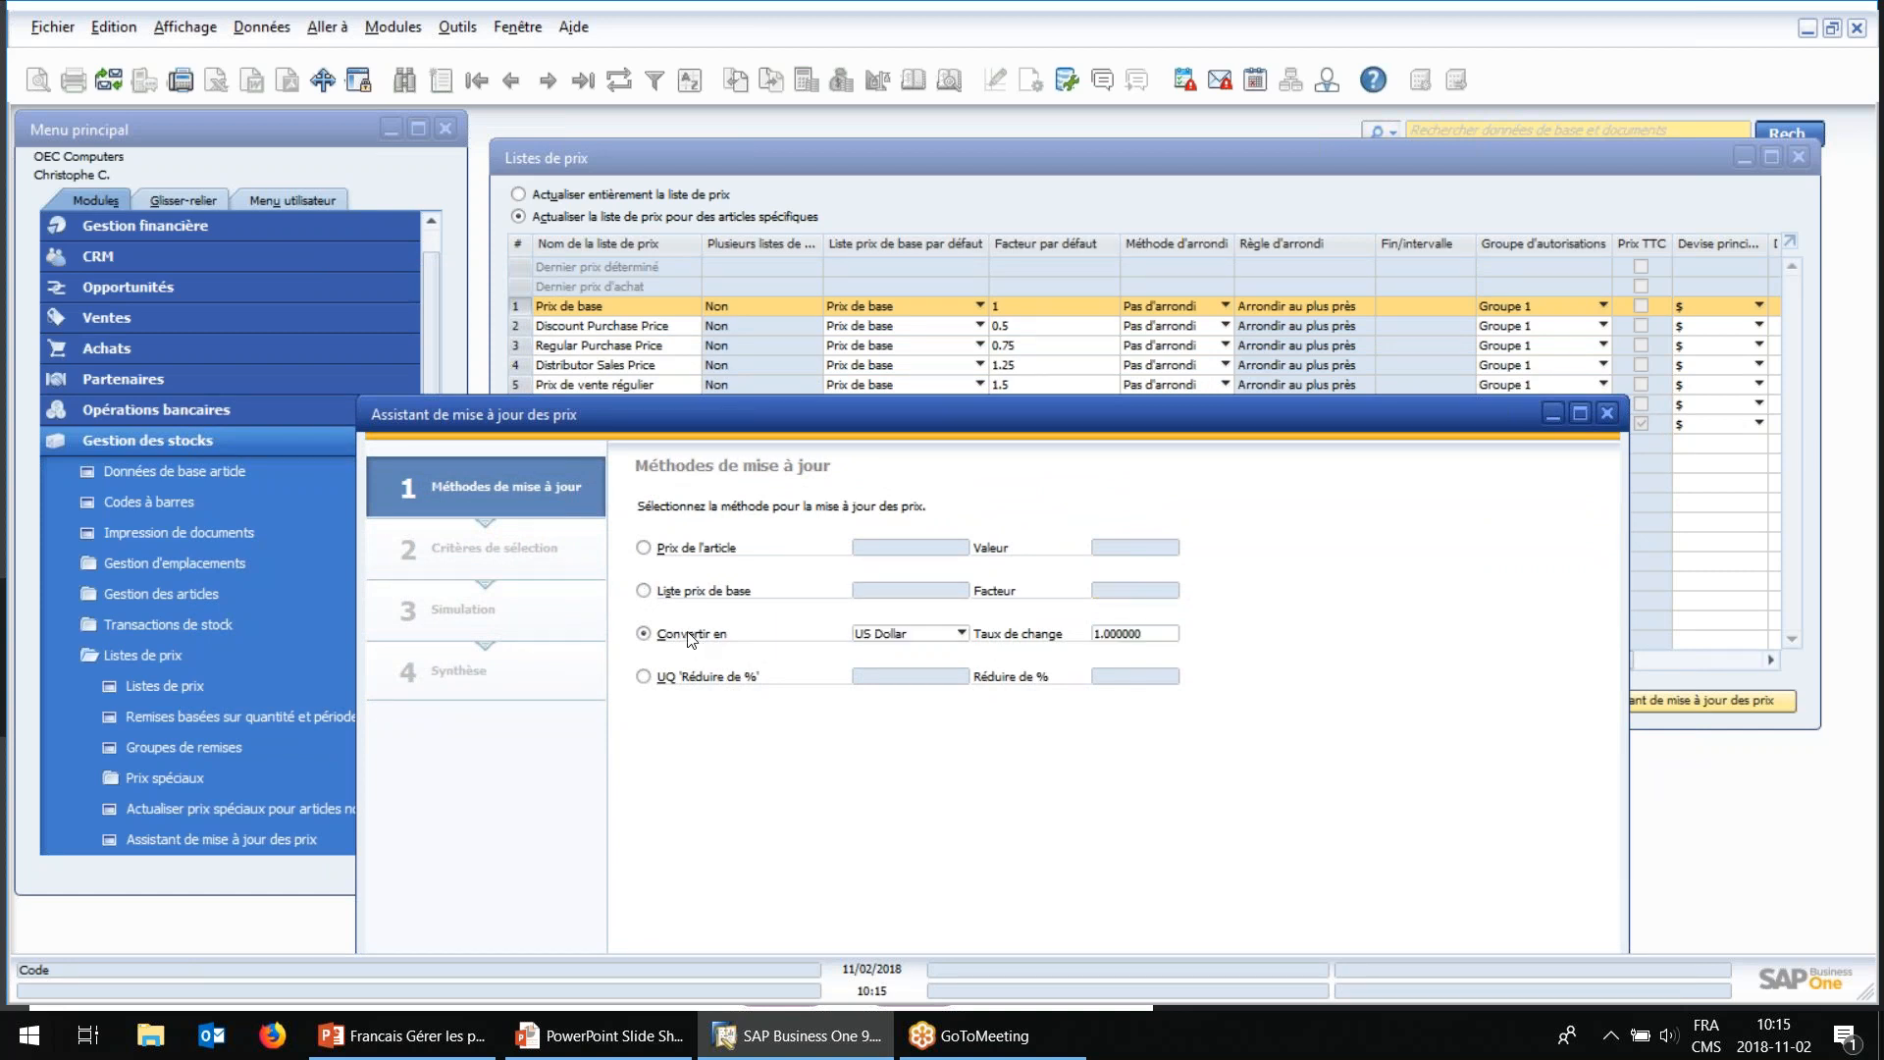
pyautogui.click(924, 643)
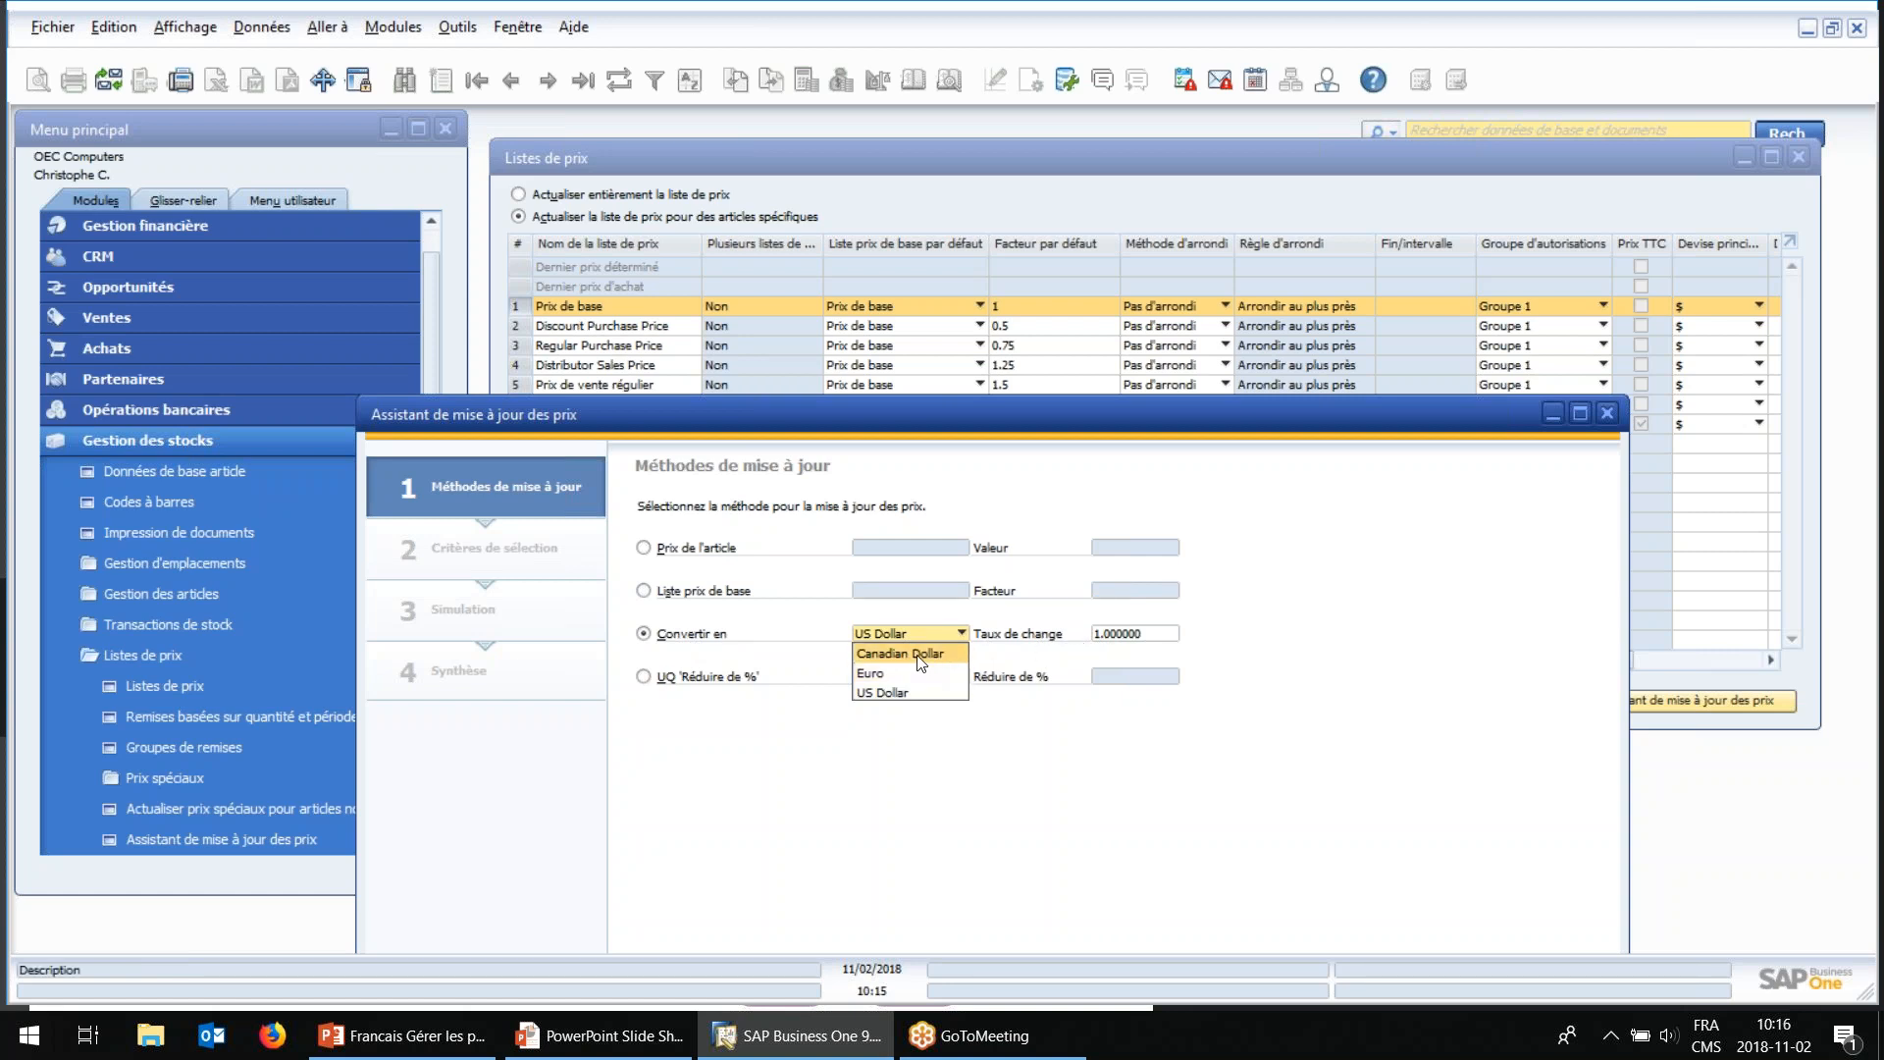
pyautogui.click(1127, 640)
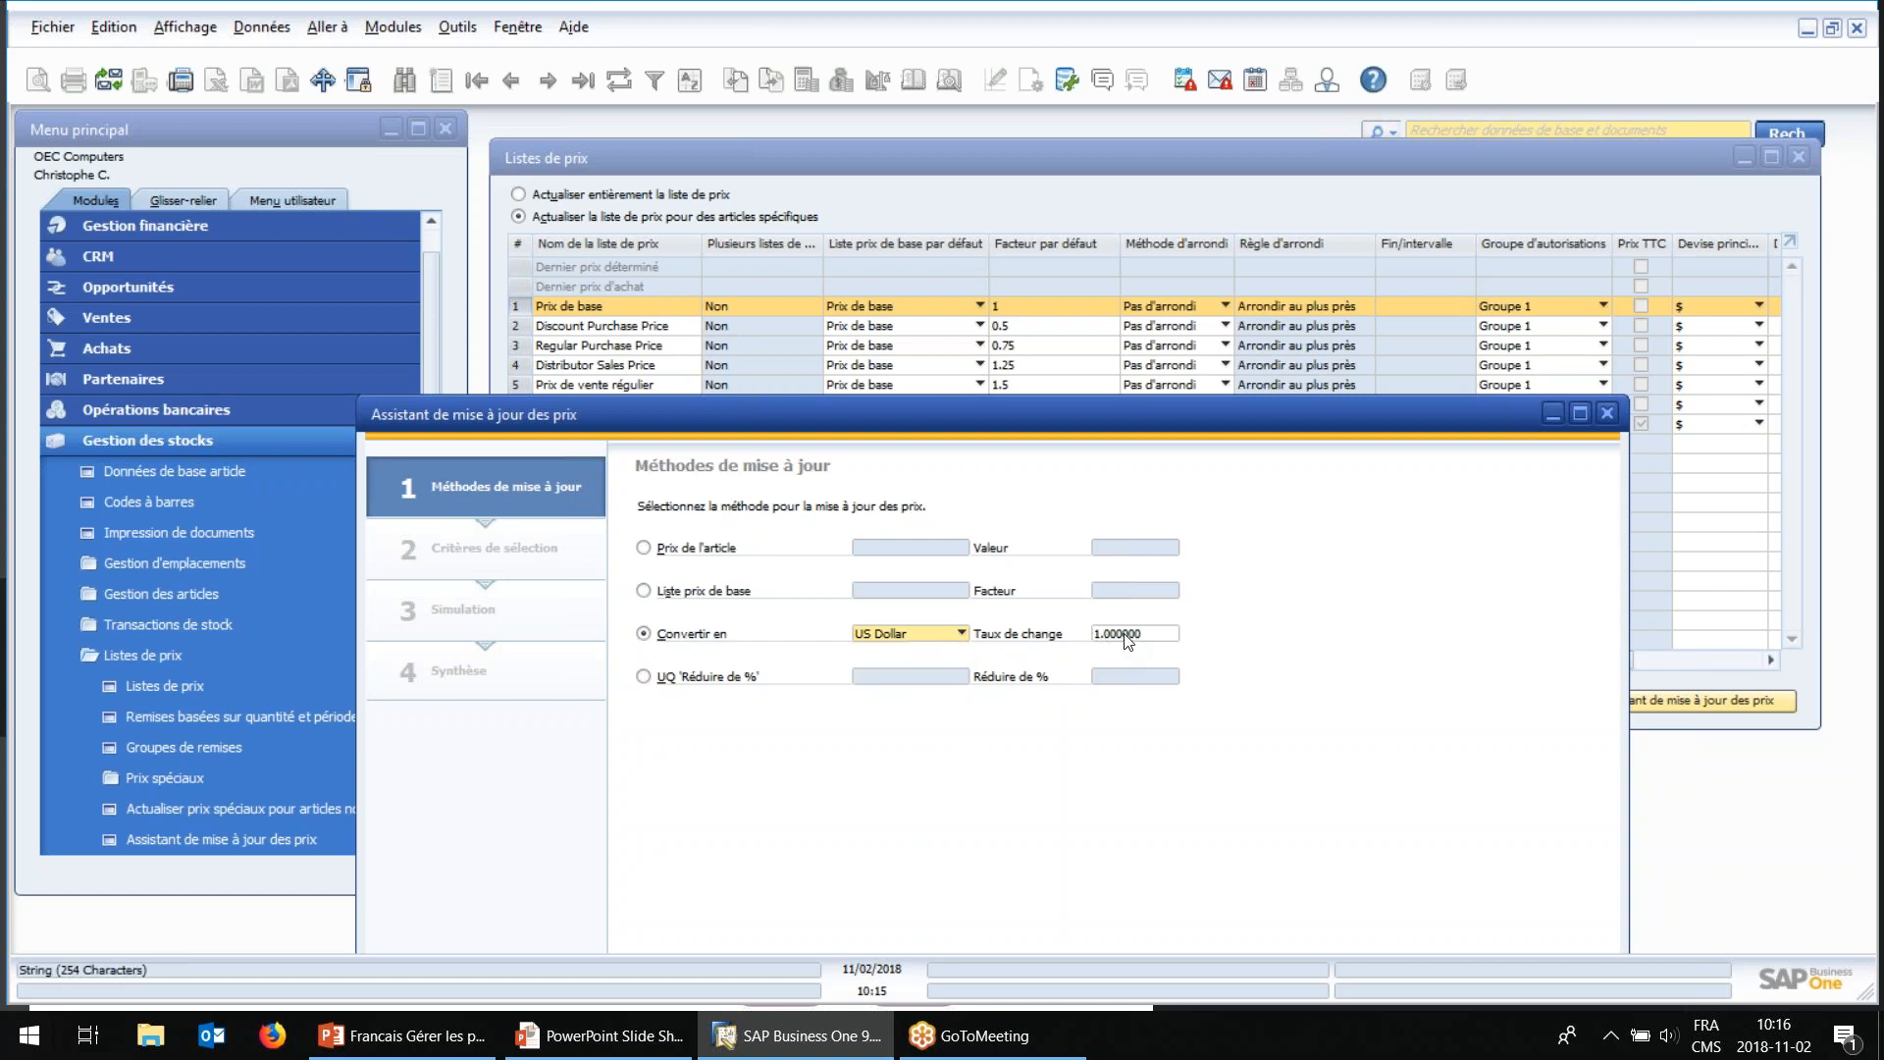
pyautogui.click(1131, 641)
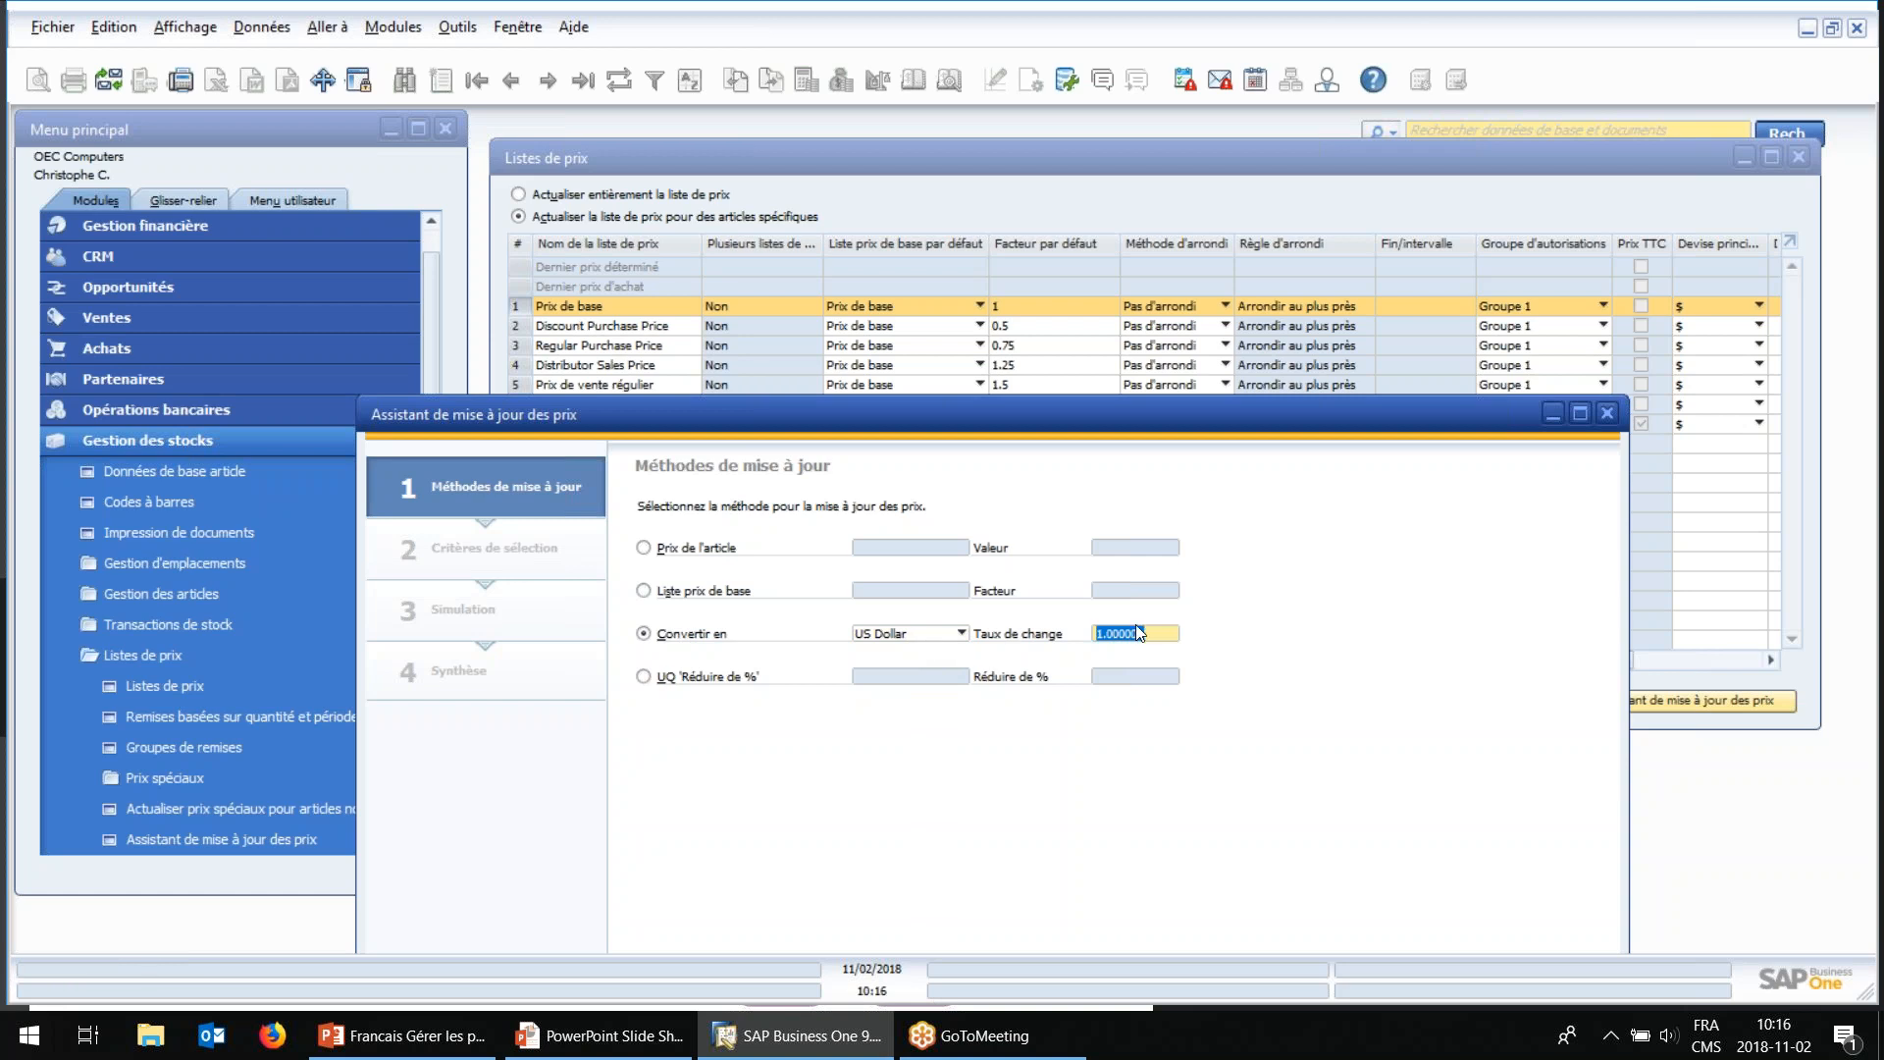
# Step: Select the UQ 'Réduire de %' update method, examine its fields, and cancel the price update wizard
pyautogui.click(723, 679)
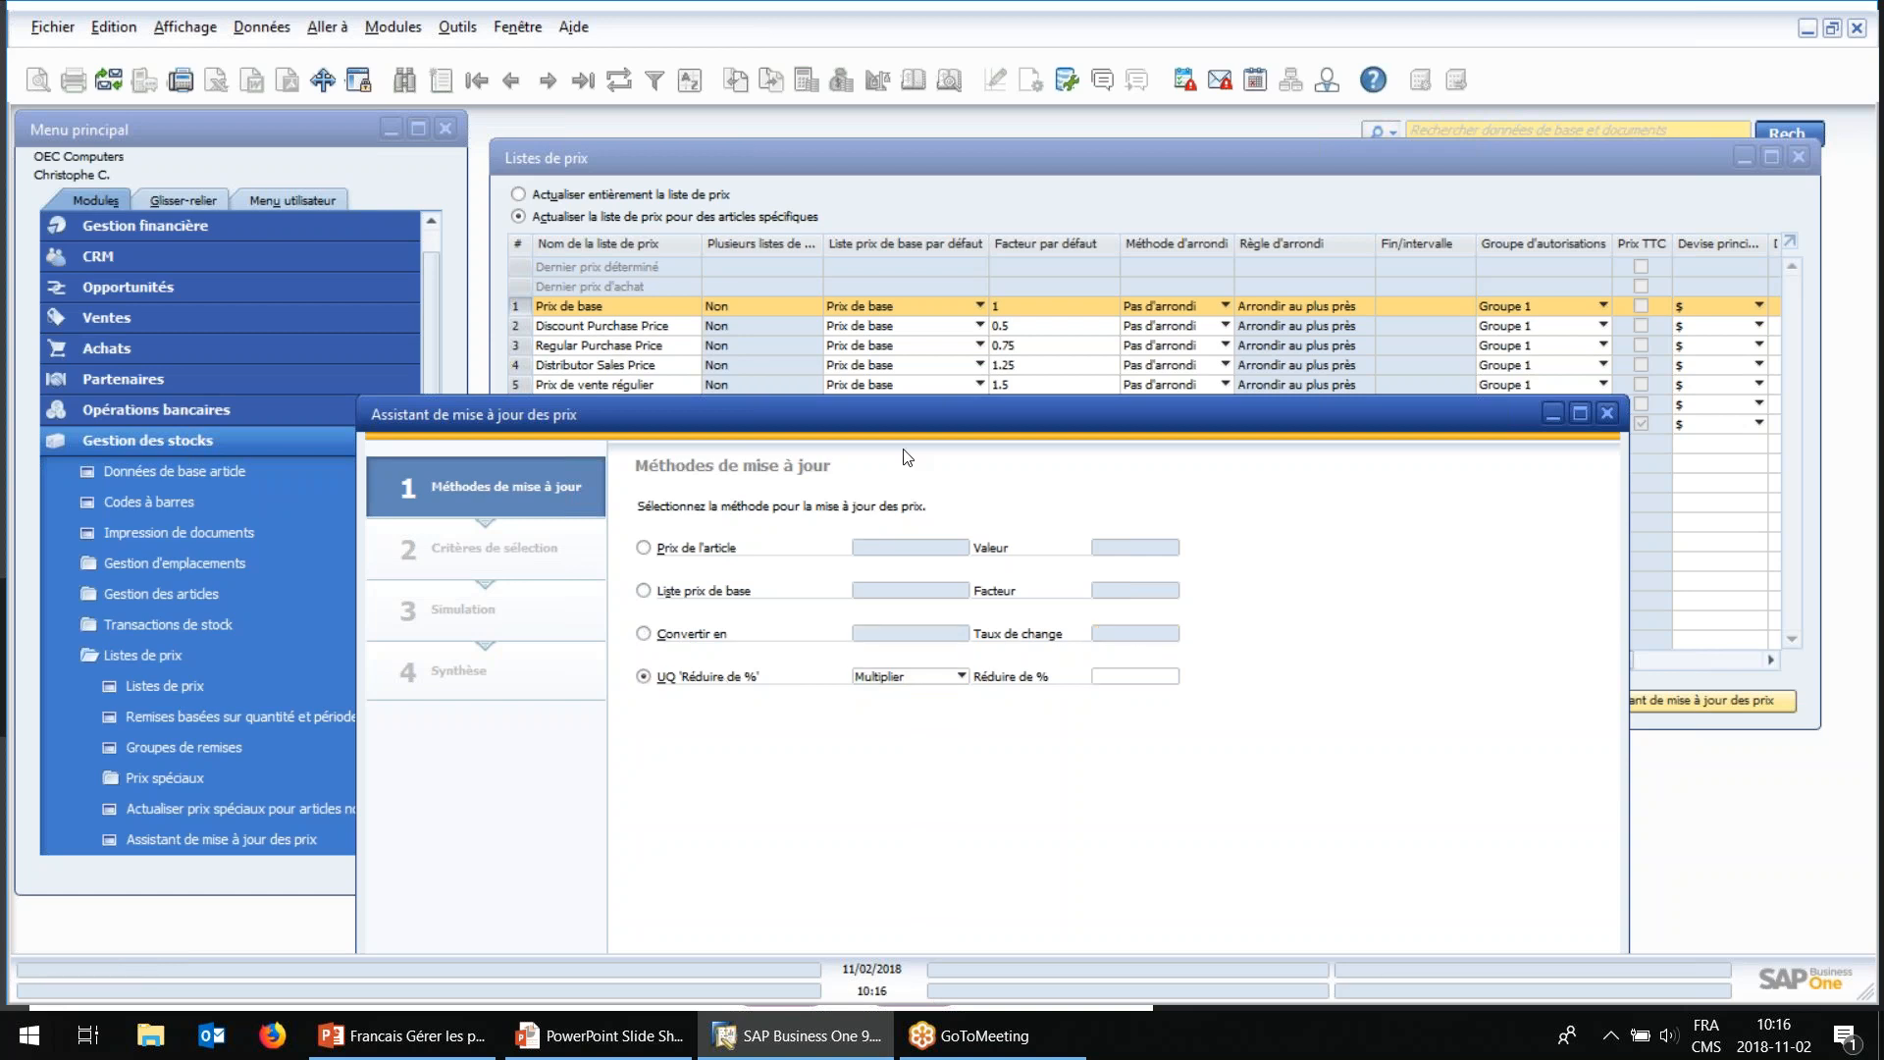
pyautogui.moveTo(909, 420); pyautogui.dragTo(980, 288)
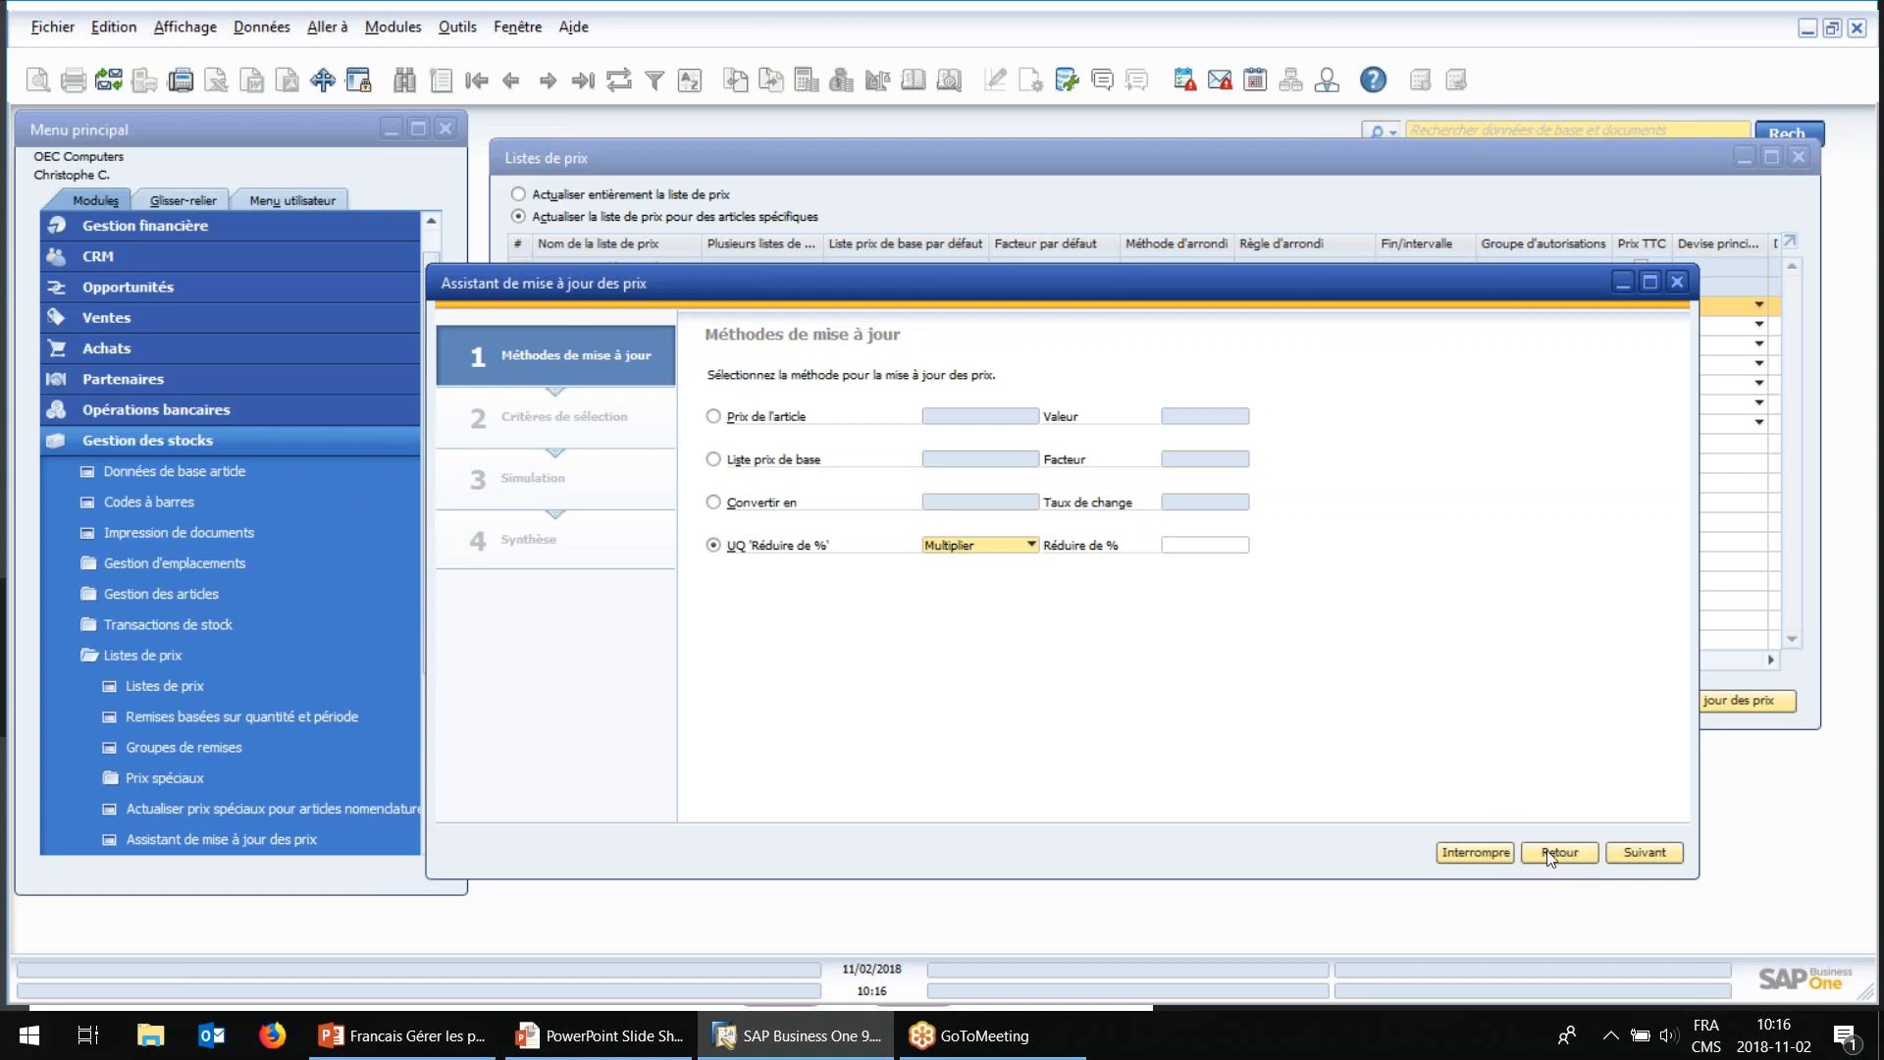
pyautogui.click(1476, 850)
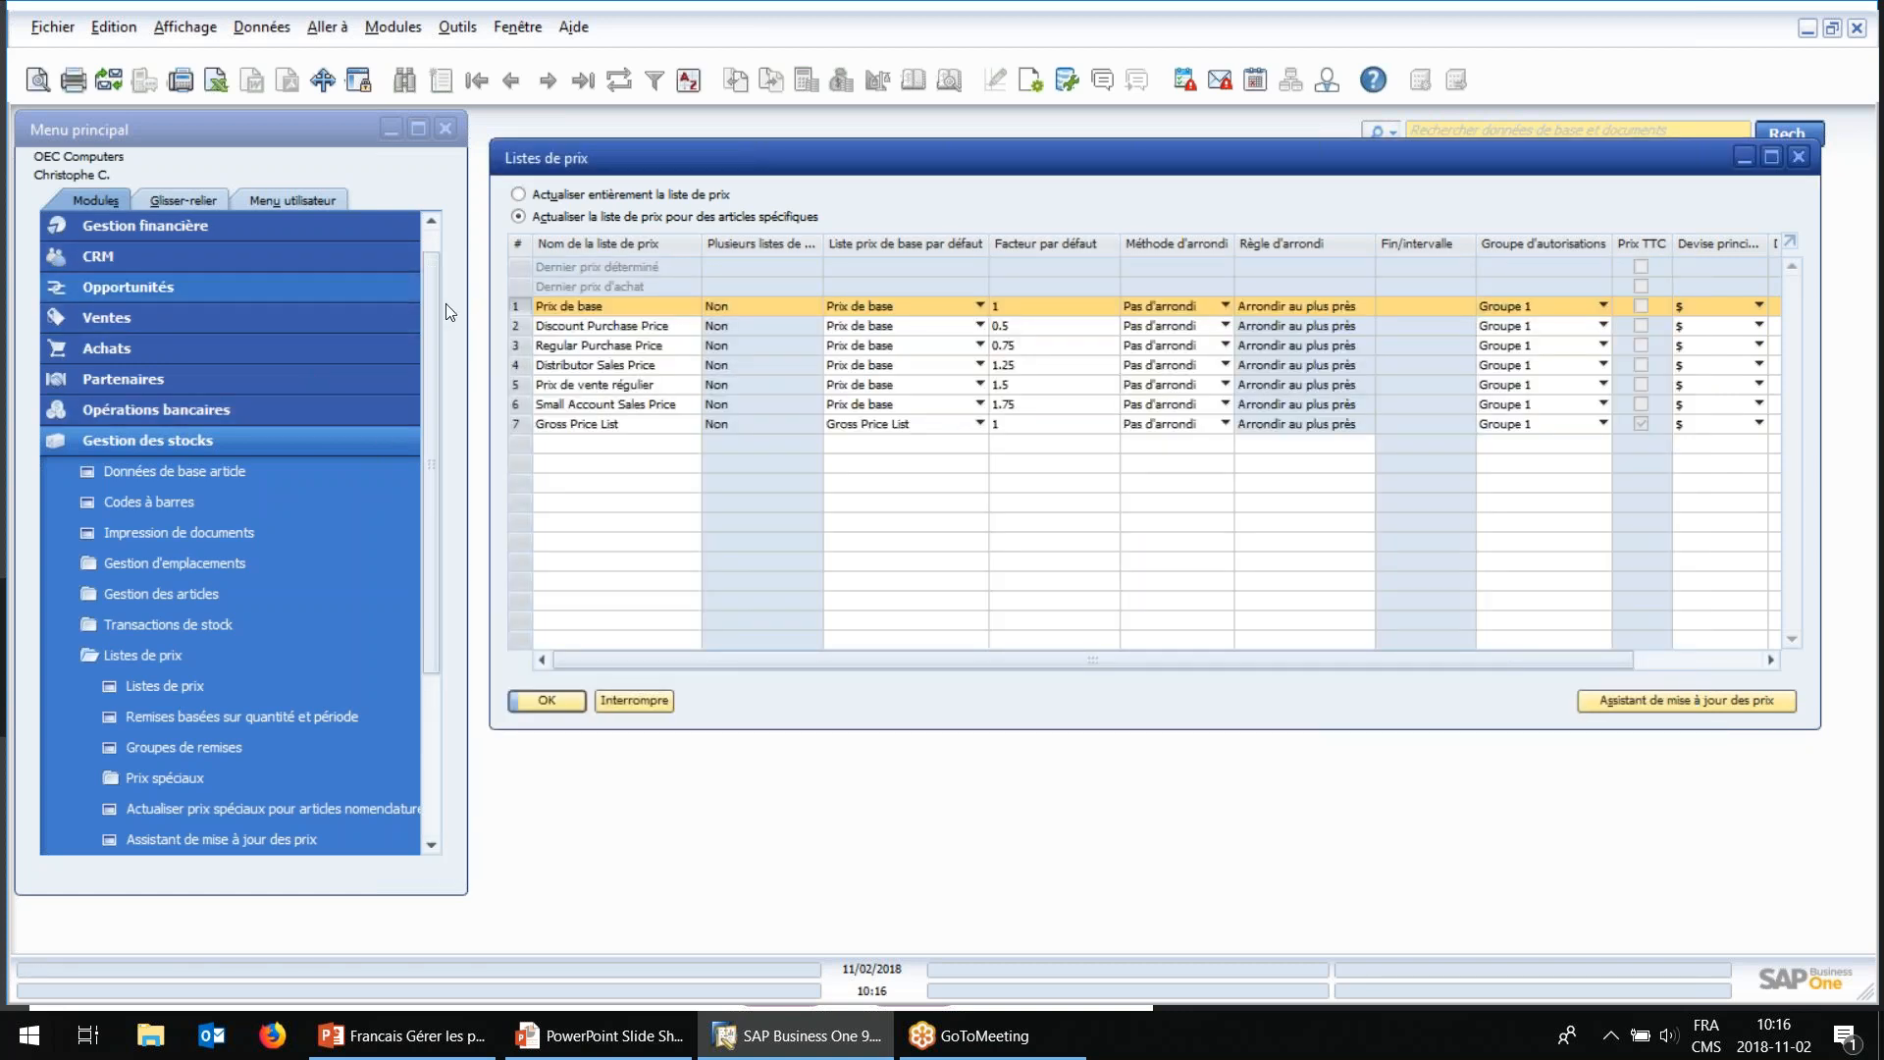
# Step: Open the Importer d'Excel window from the Administration module's data import functions
pyautogui.moveTo(434, 279); pyautogui.dragTo(404, 219)
pyautogui.click(263, 225)
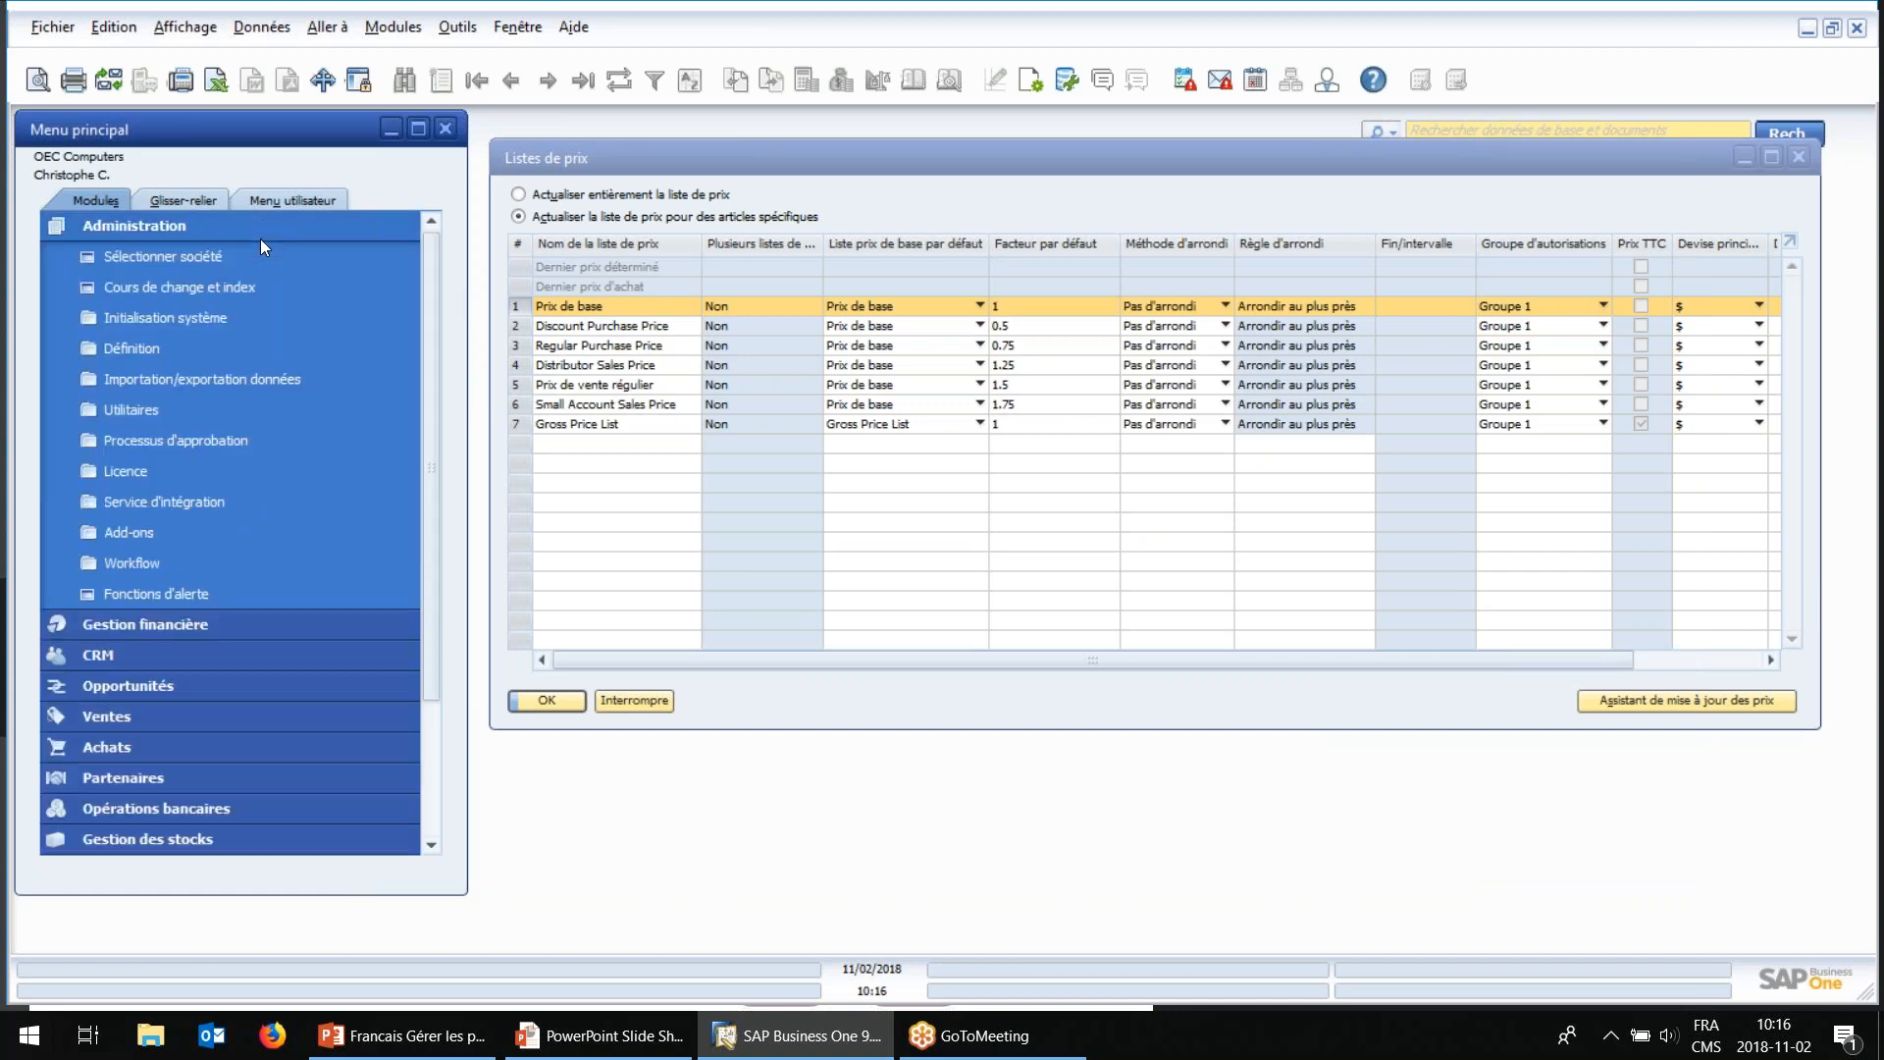
pyautogui.click(184, 378)
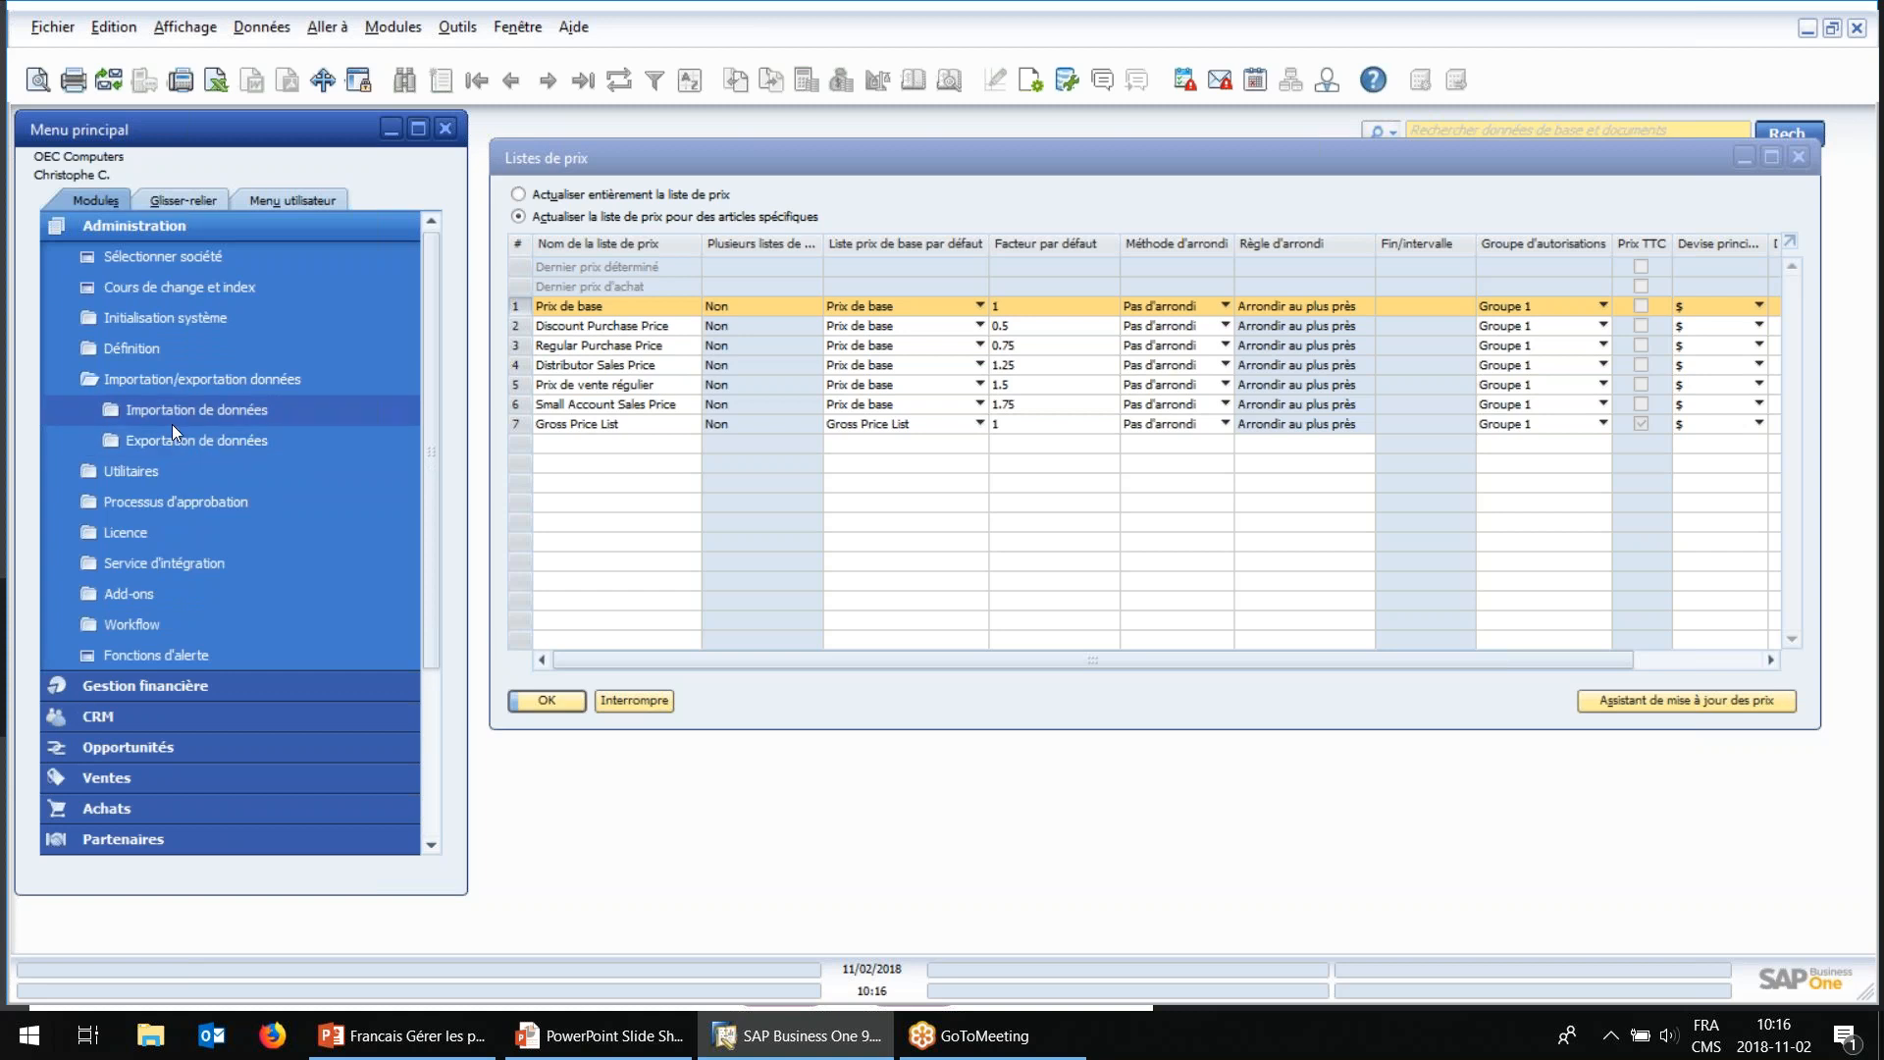
pyautogui.click(172, 417)
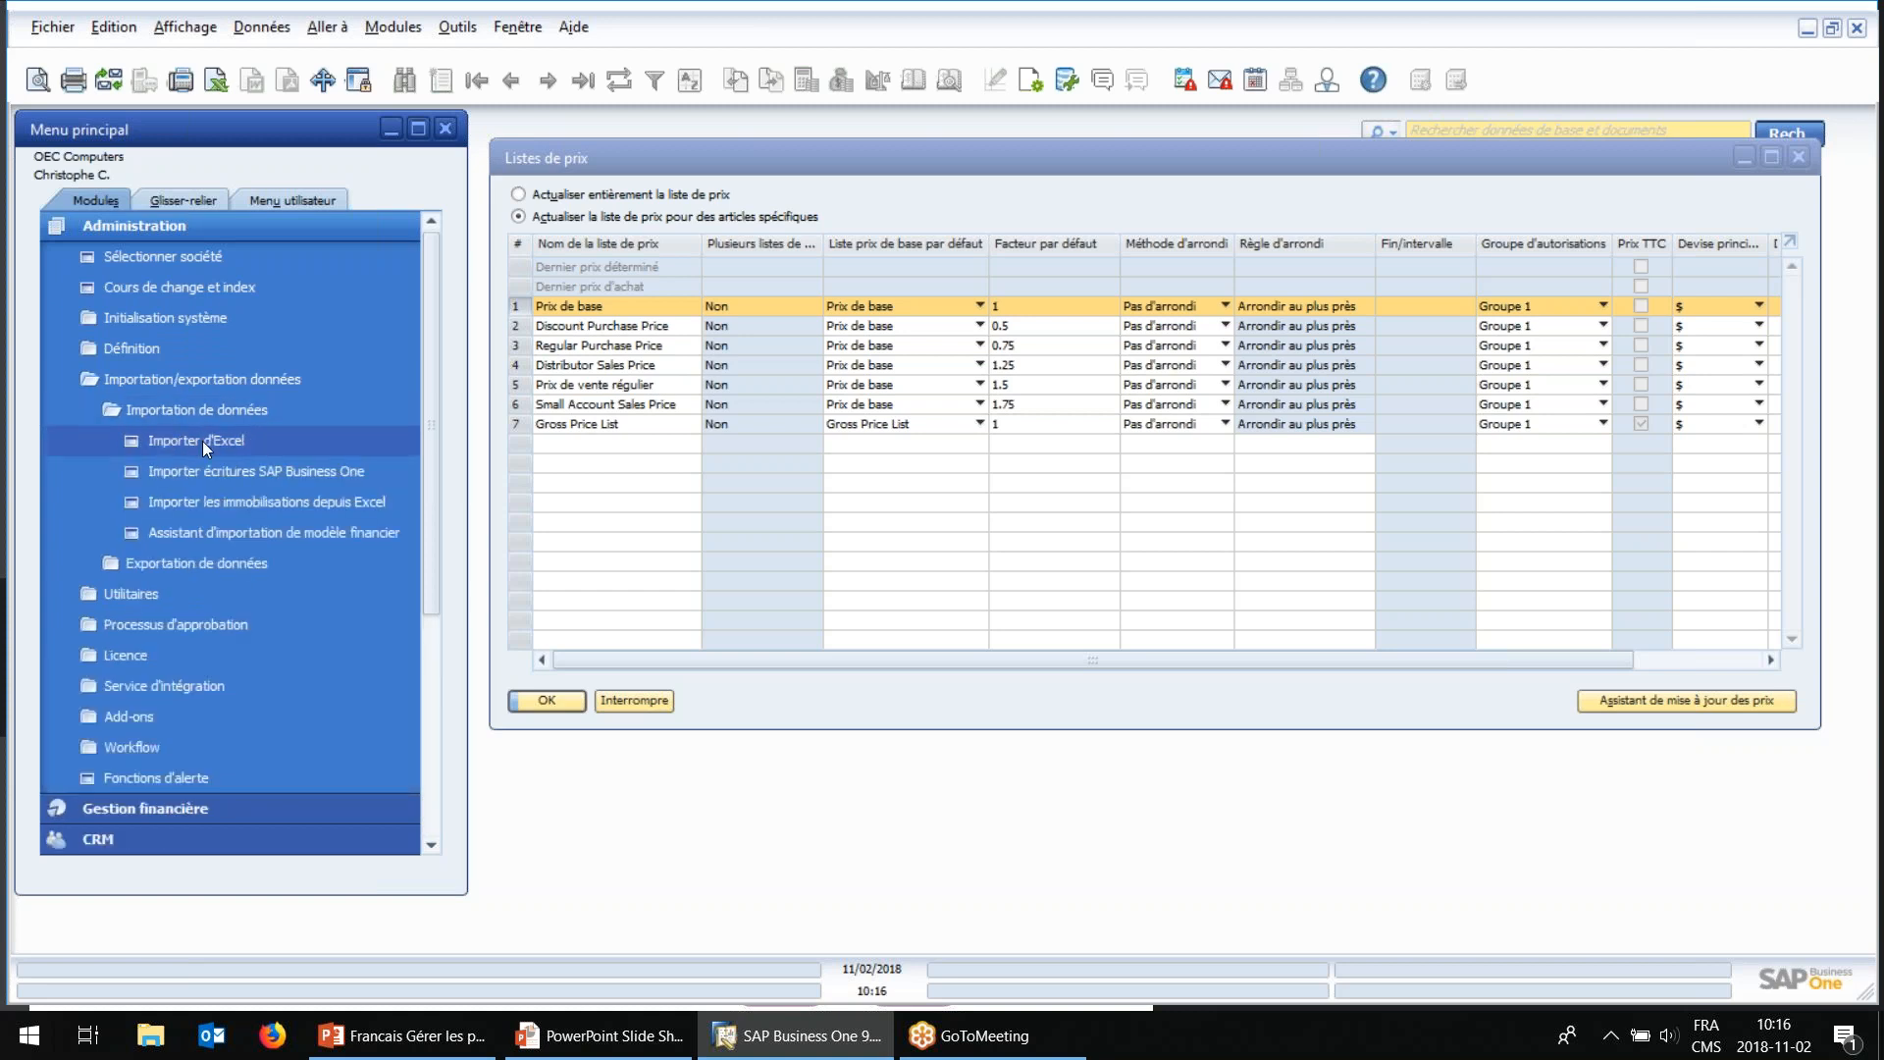
pyautogui.click(238, 449)
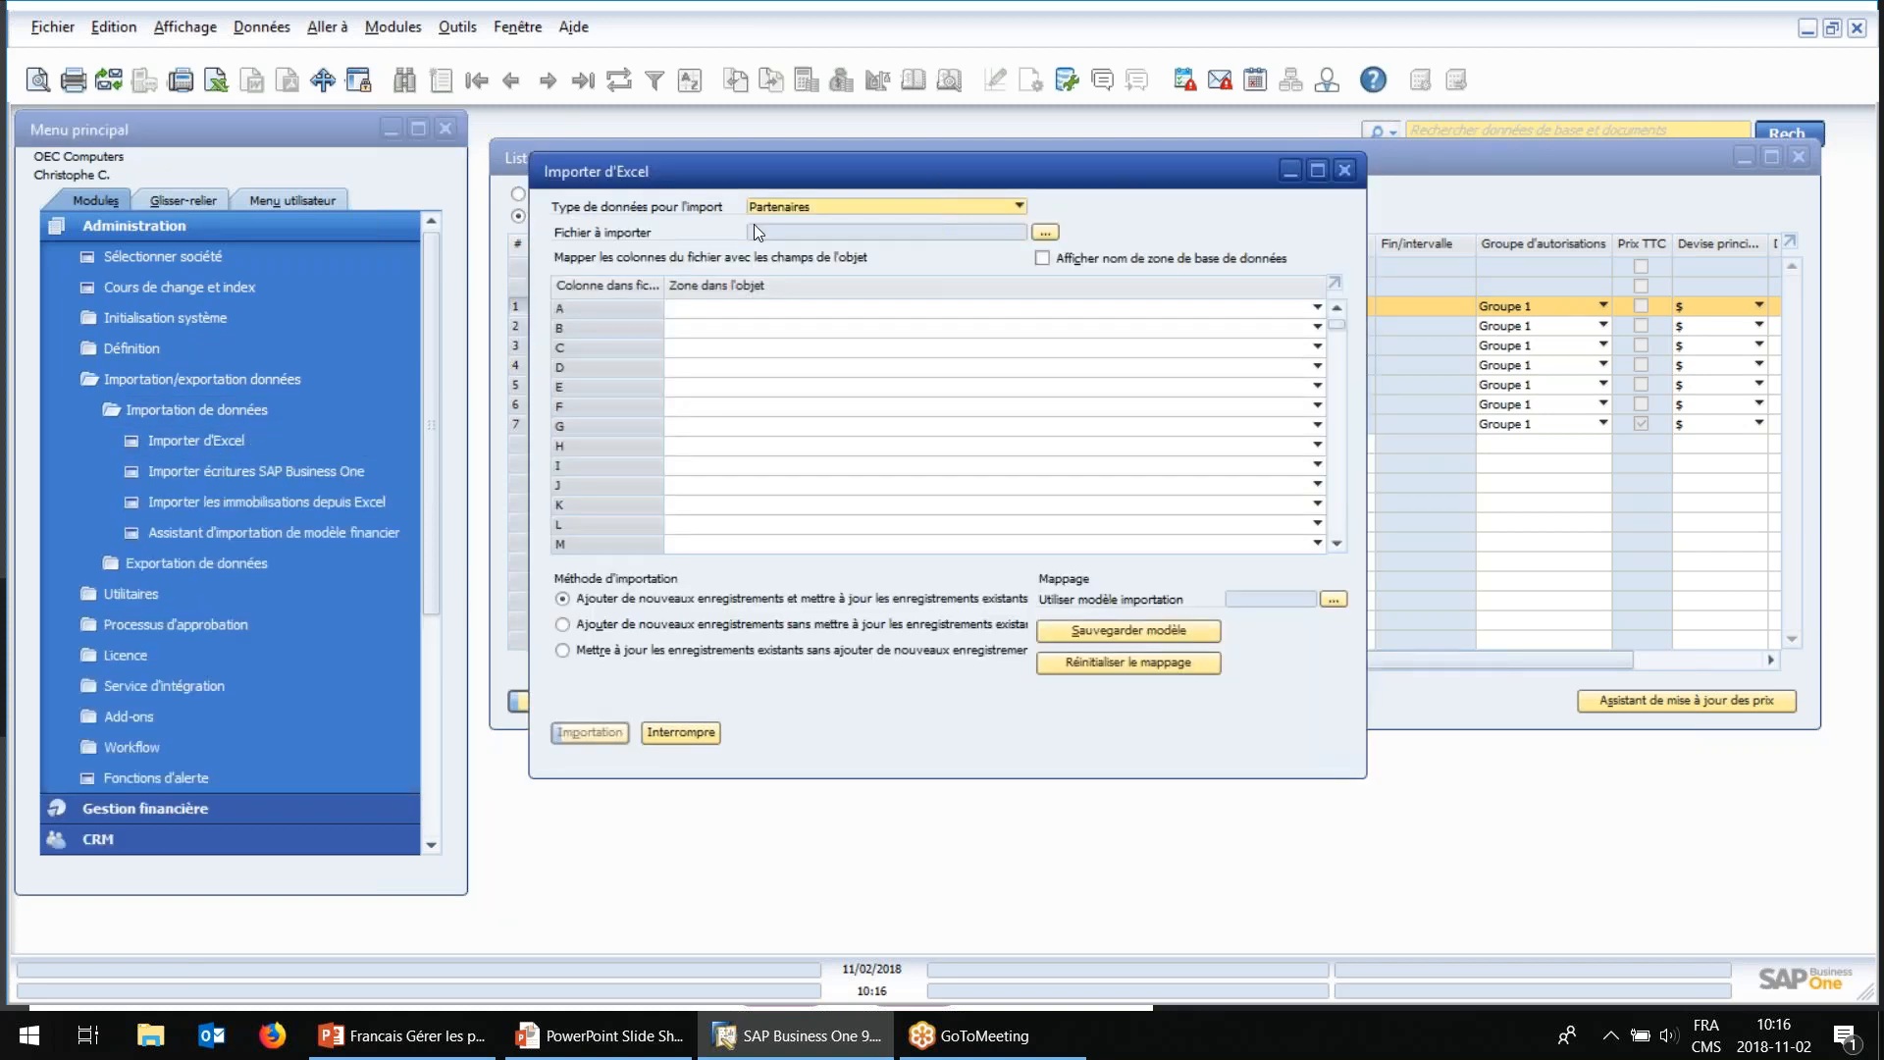
# Step: Set the import data type to Liste de prix, examine the column mapping, and close the import window without importing
pyautogui.click(786, 209)
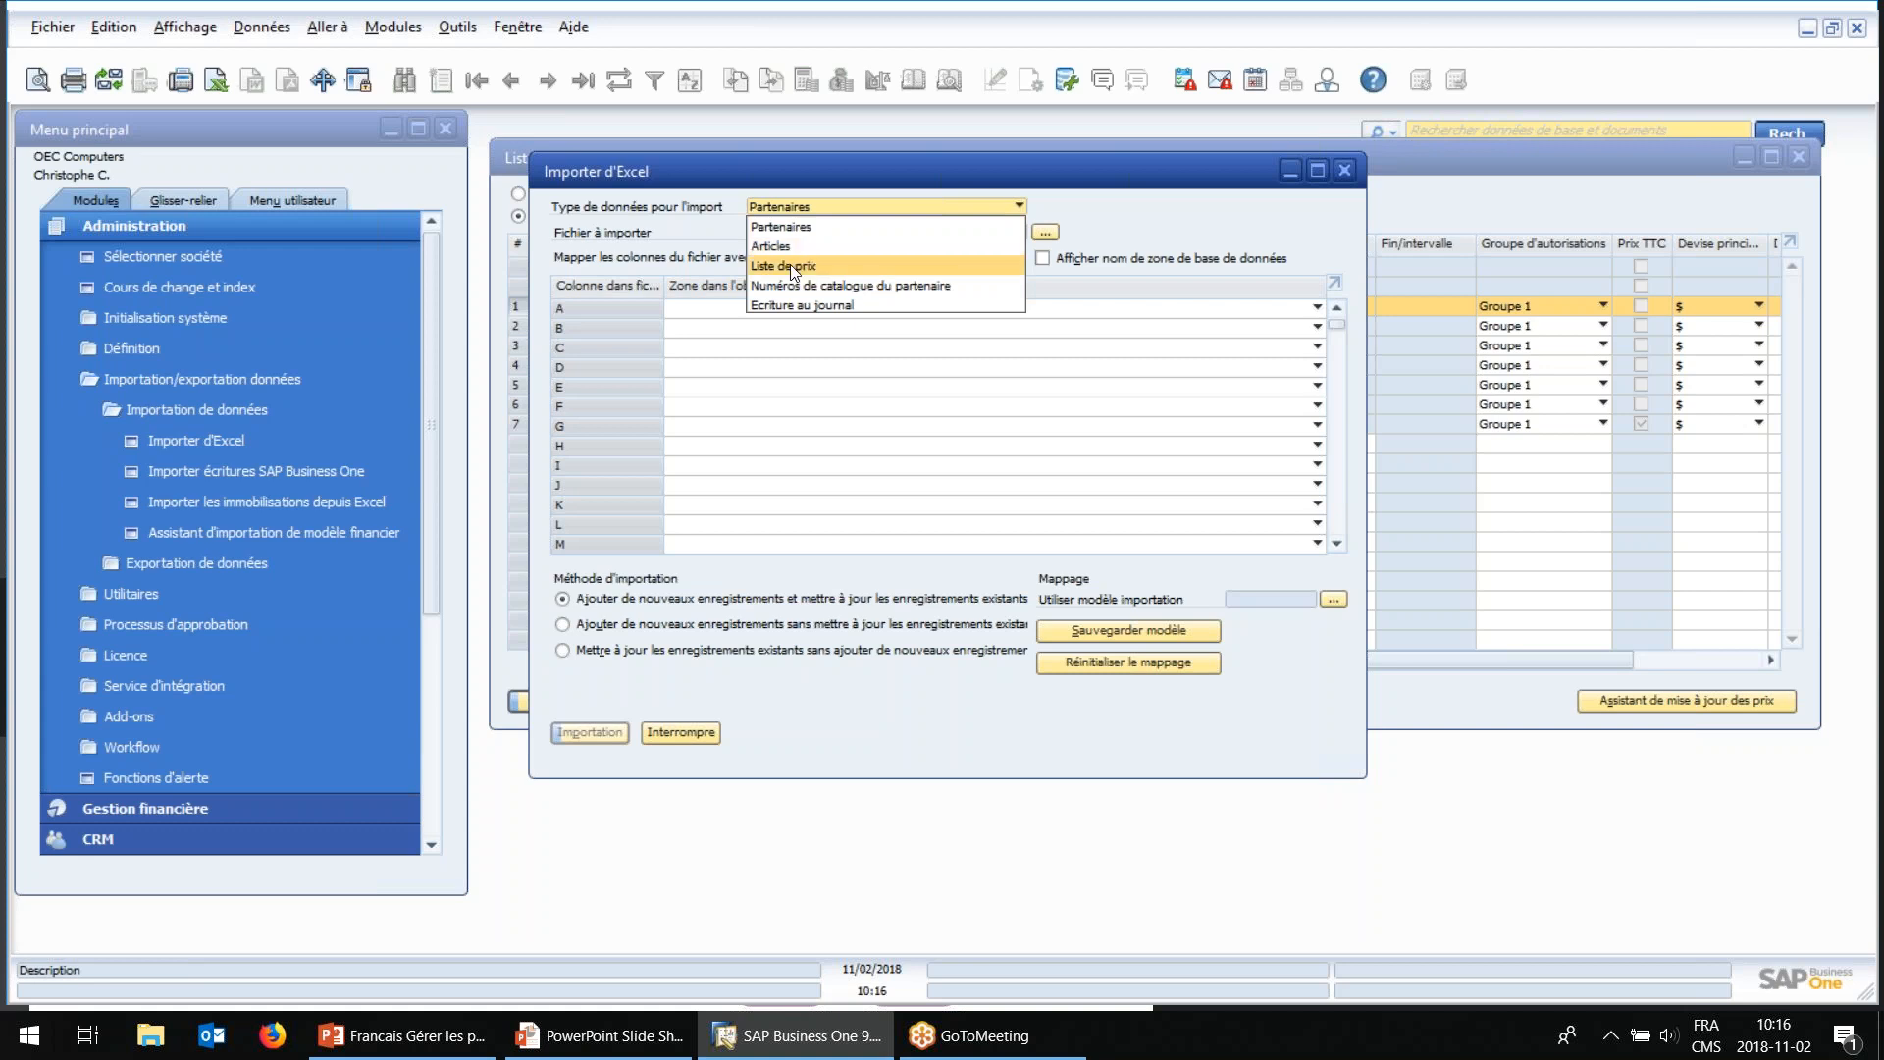
pyautogui.click(794, 258)
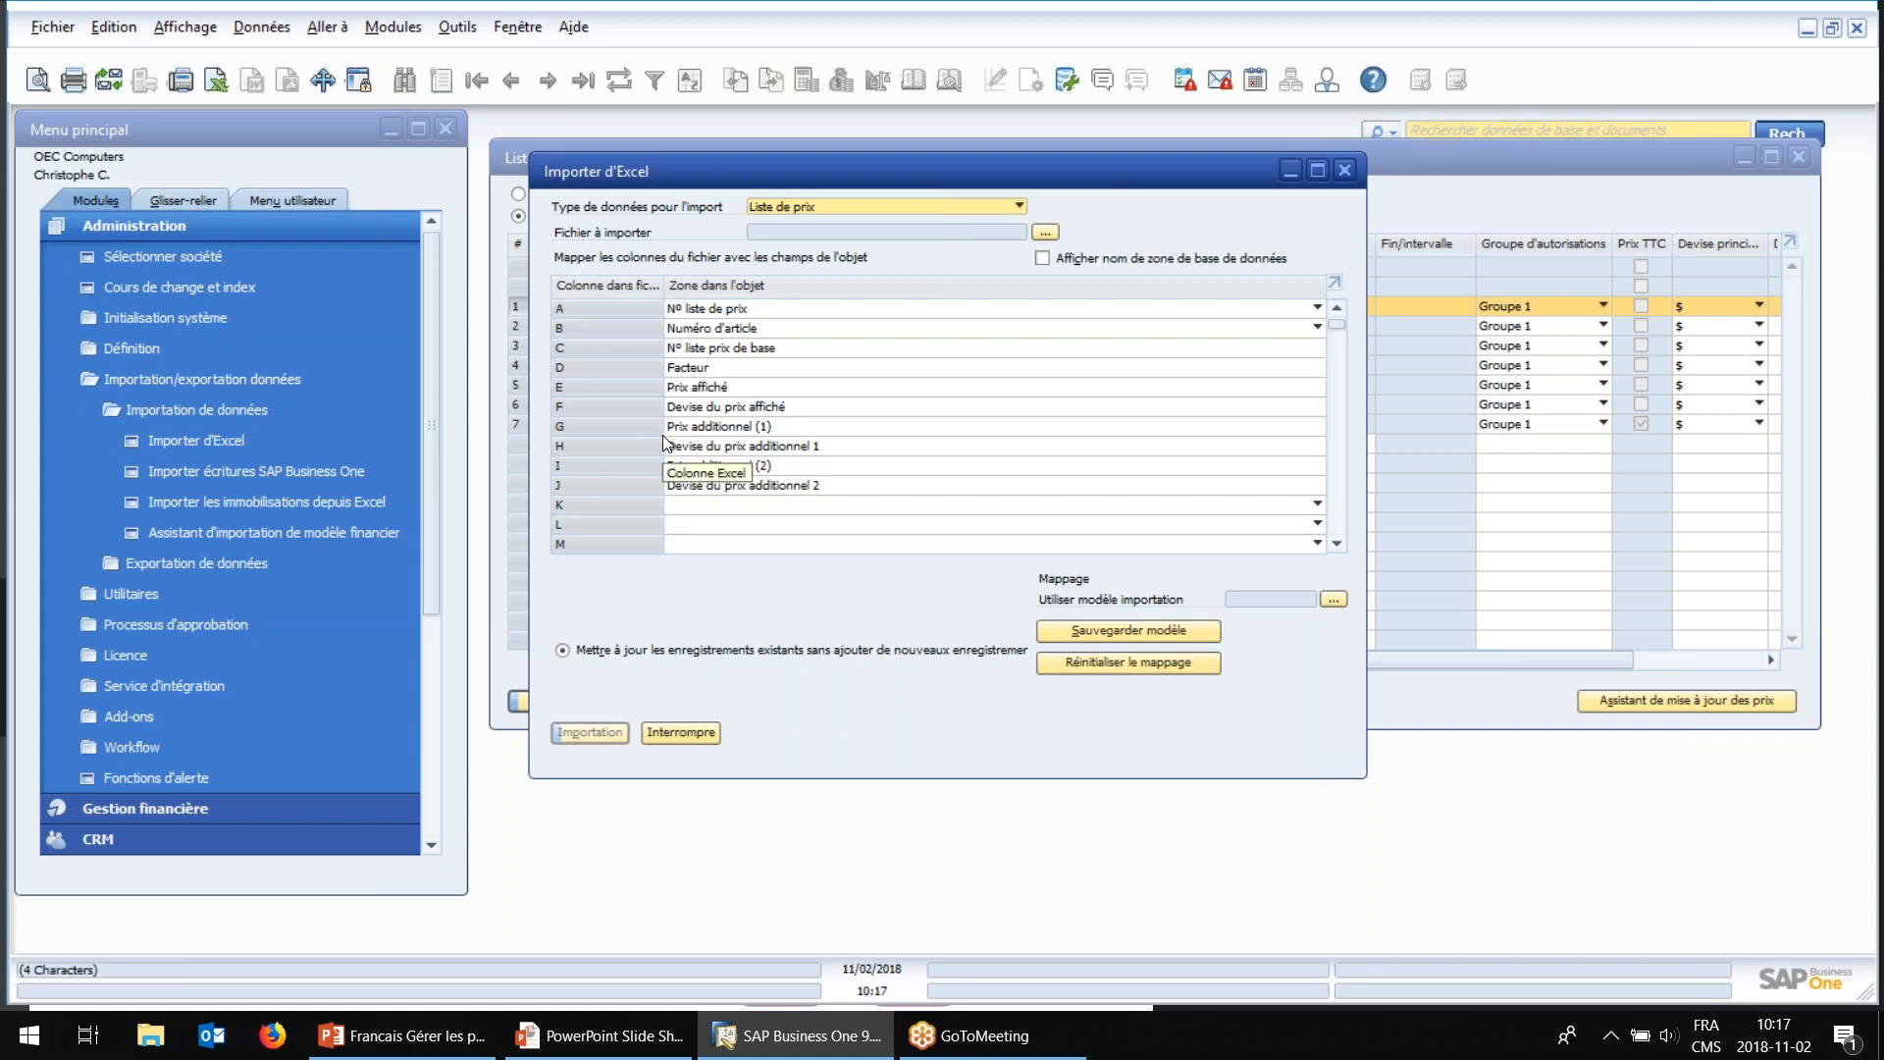
pyautogui.click(681, 732)
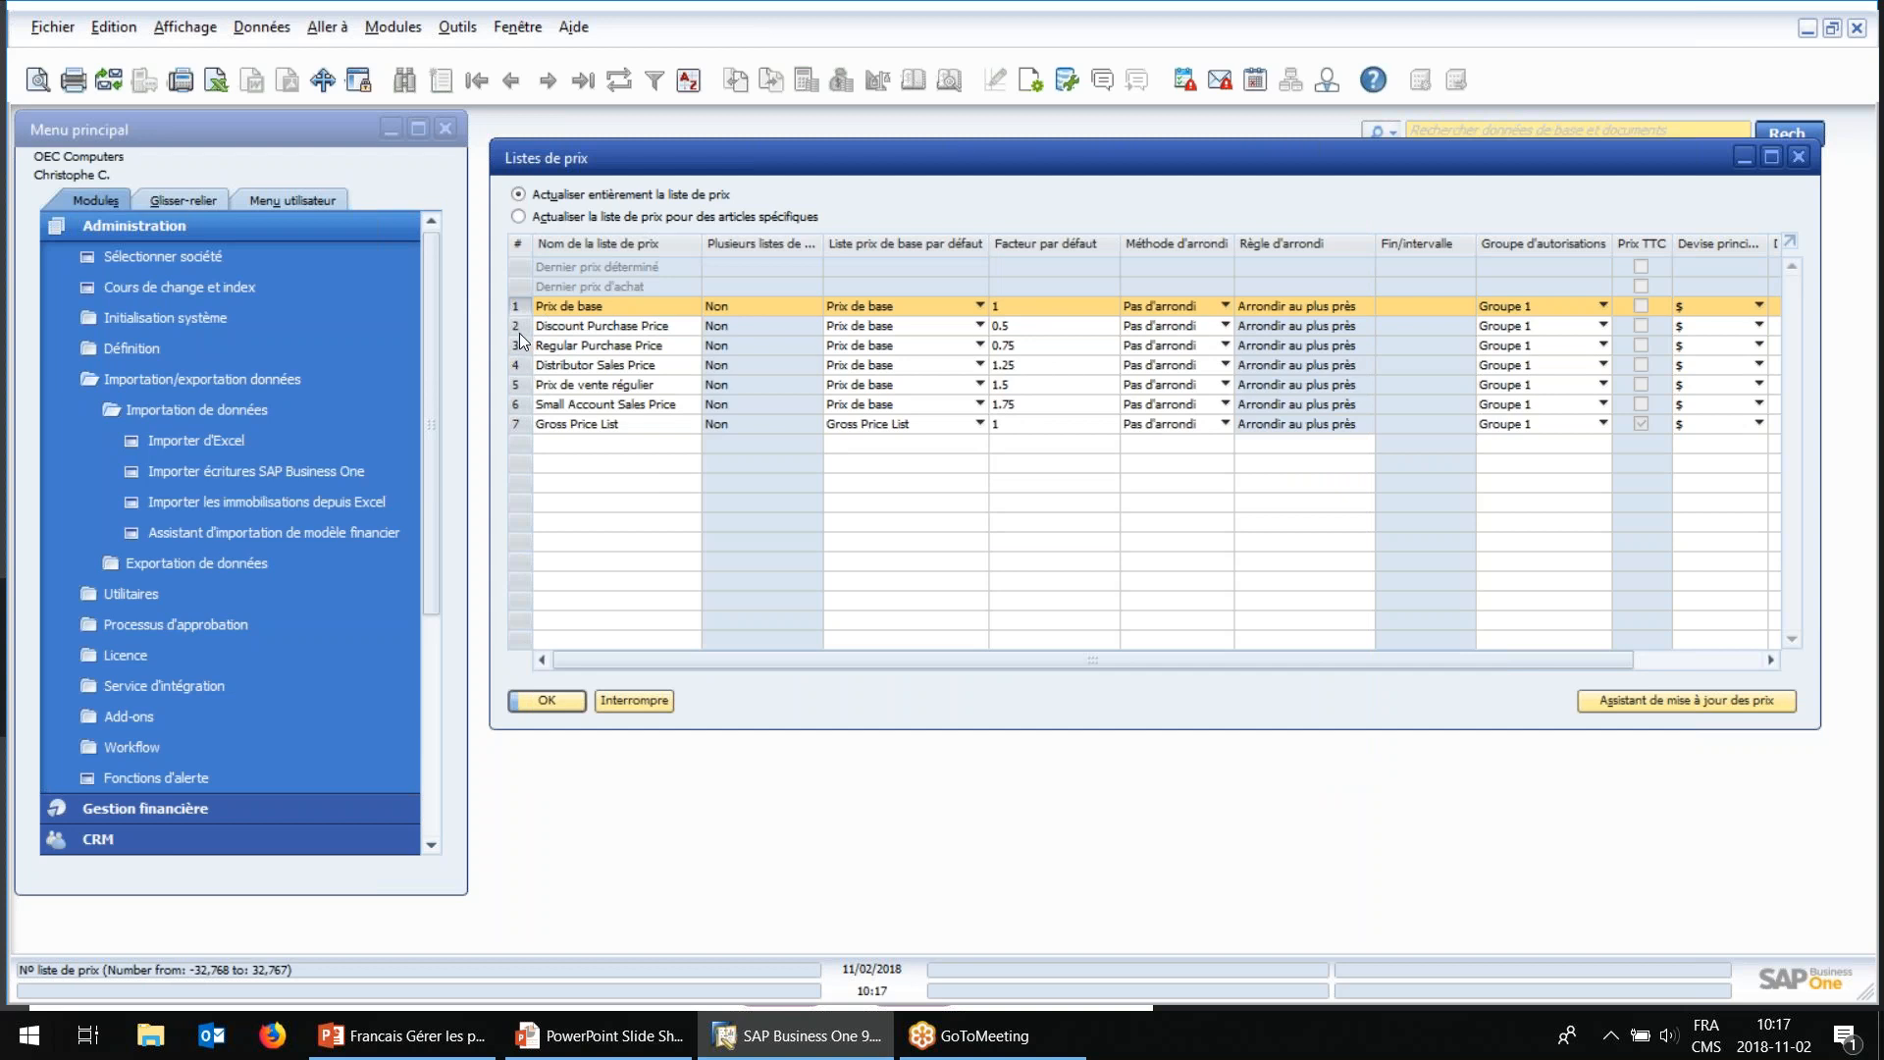
# Step: Reopen the full Prix de base list, examine the prices of items such as A00001 and B10000, and close the list
pyautogui.doubleClick(518, 306)
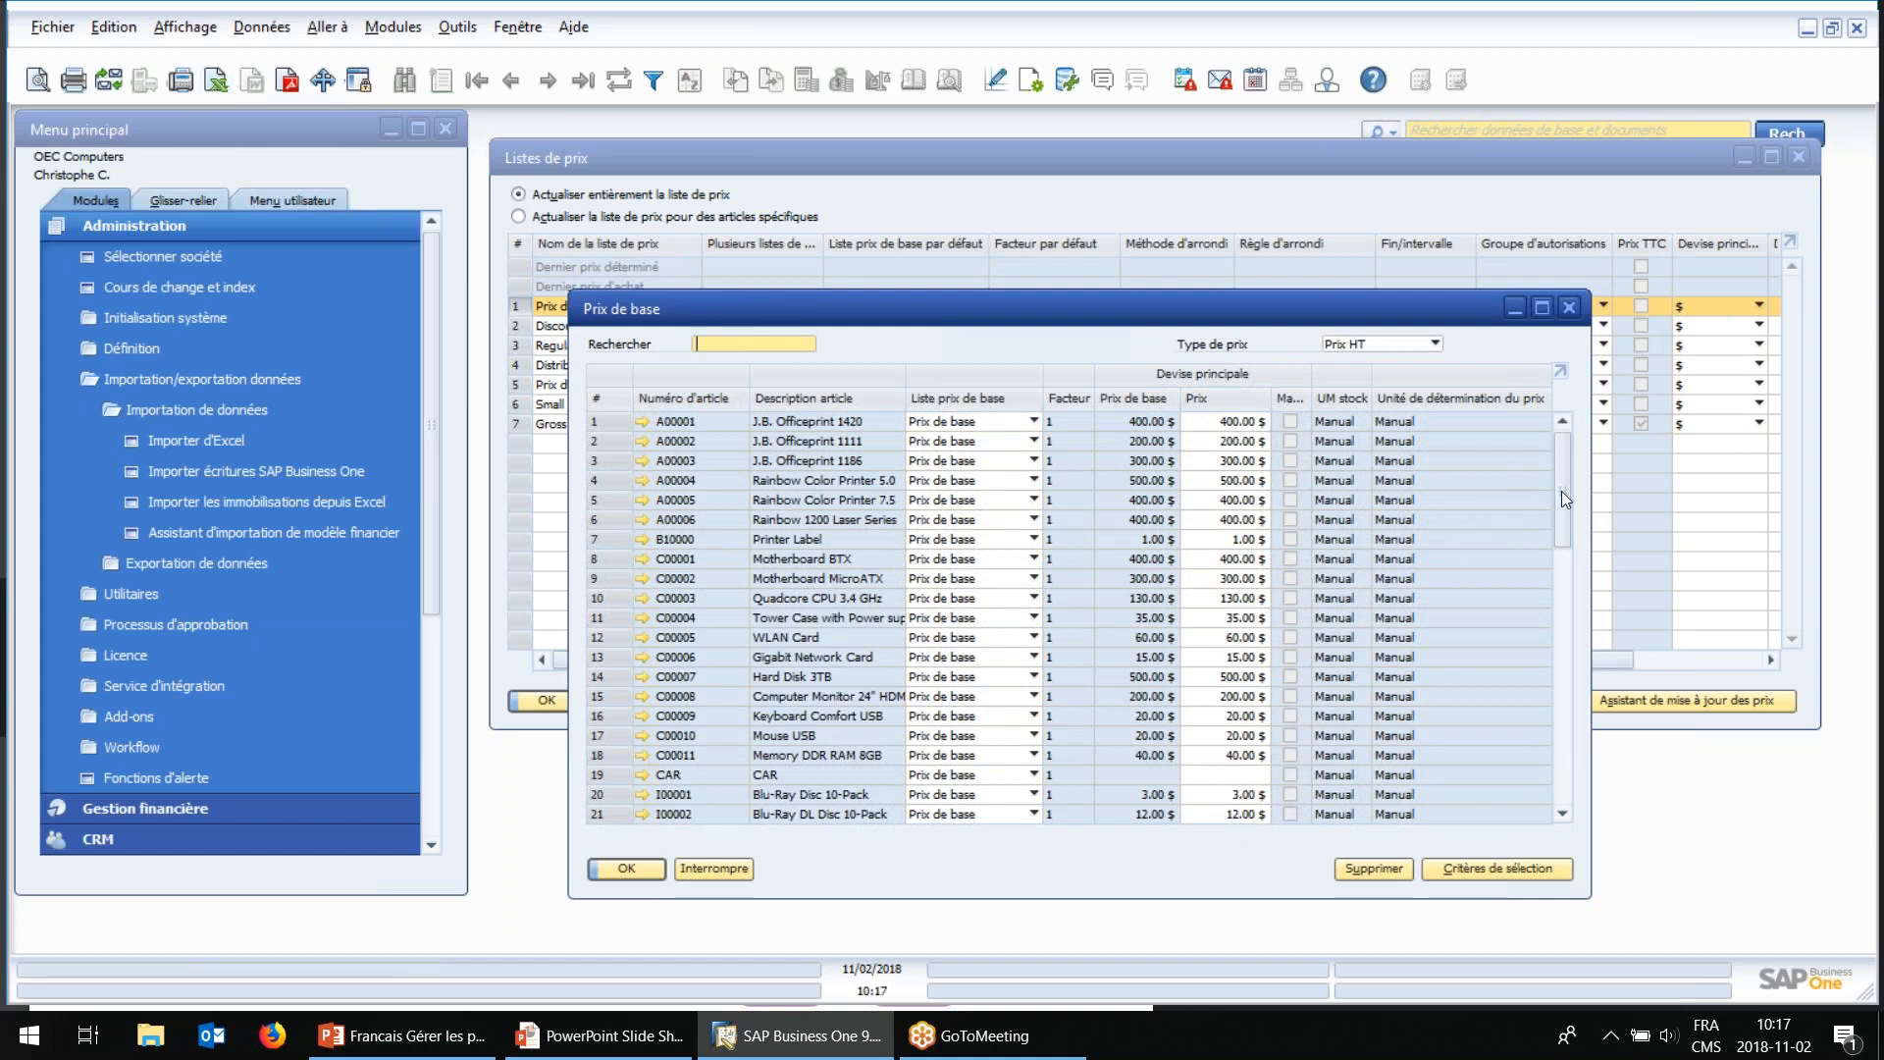
pyautogui.click(1238, 421)
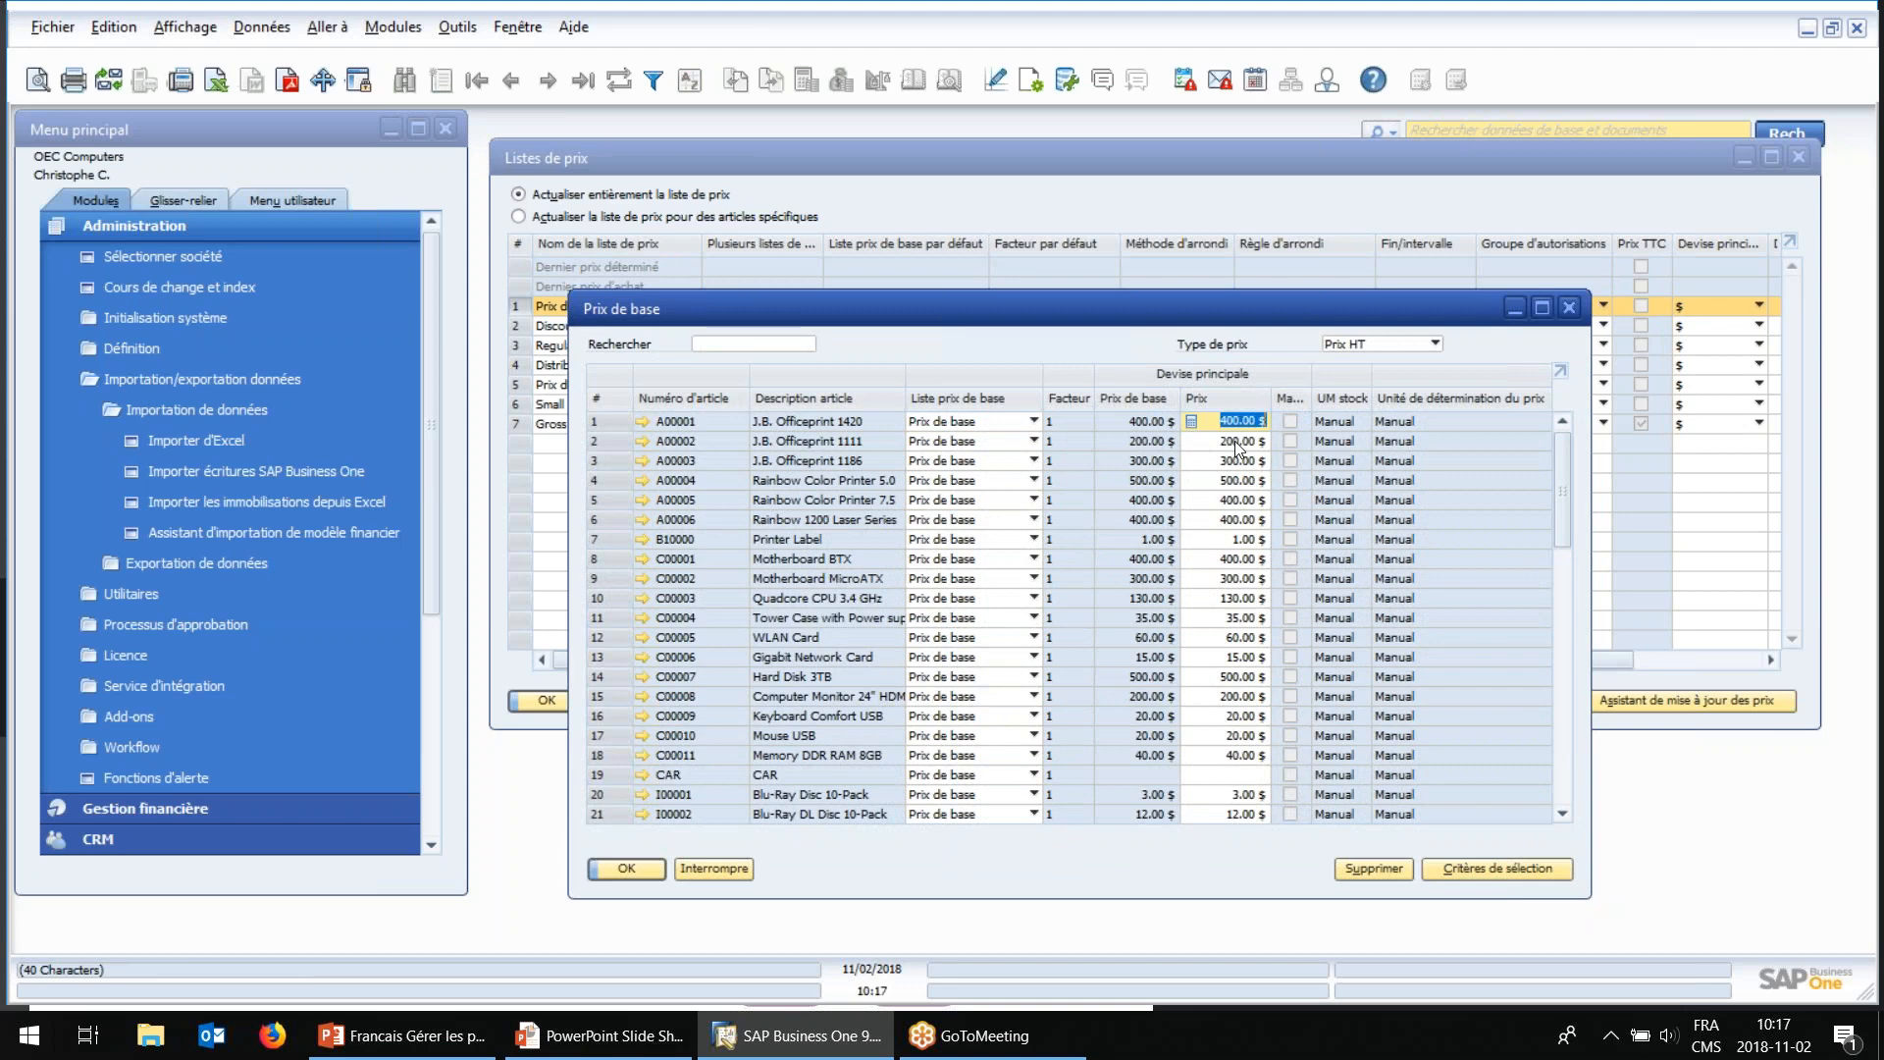
pyautogui.scroll(-1, 1566, 538)
pyautogui.moveTo(1566, 538); pyautogui.dragTo(1570, 751)
pyautogui.moveTo(1570, 754); pyautogui.dragTo(1489, 414)
pyautogui.click(1243, 539)
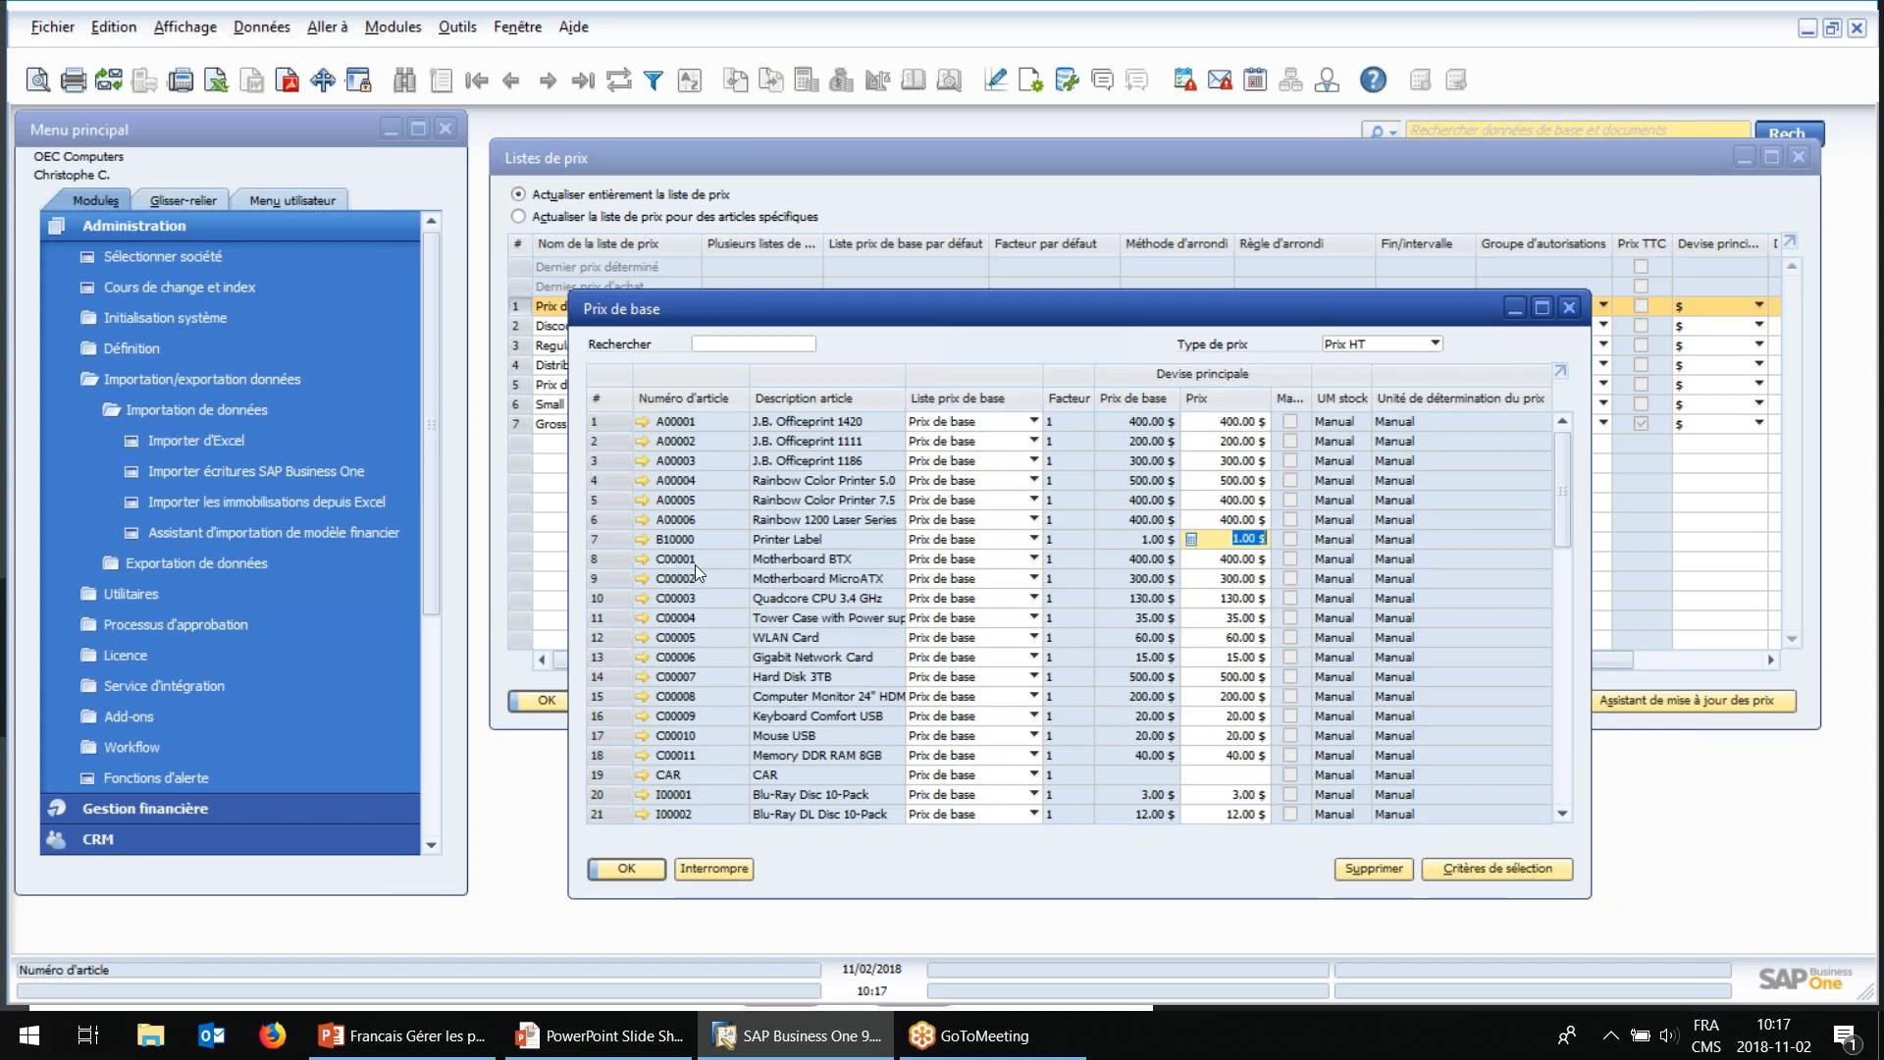
pyautogui.click(1256, 421)
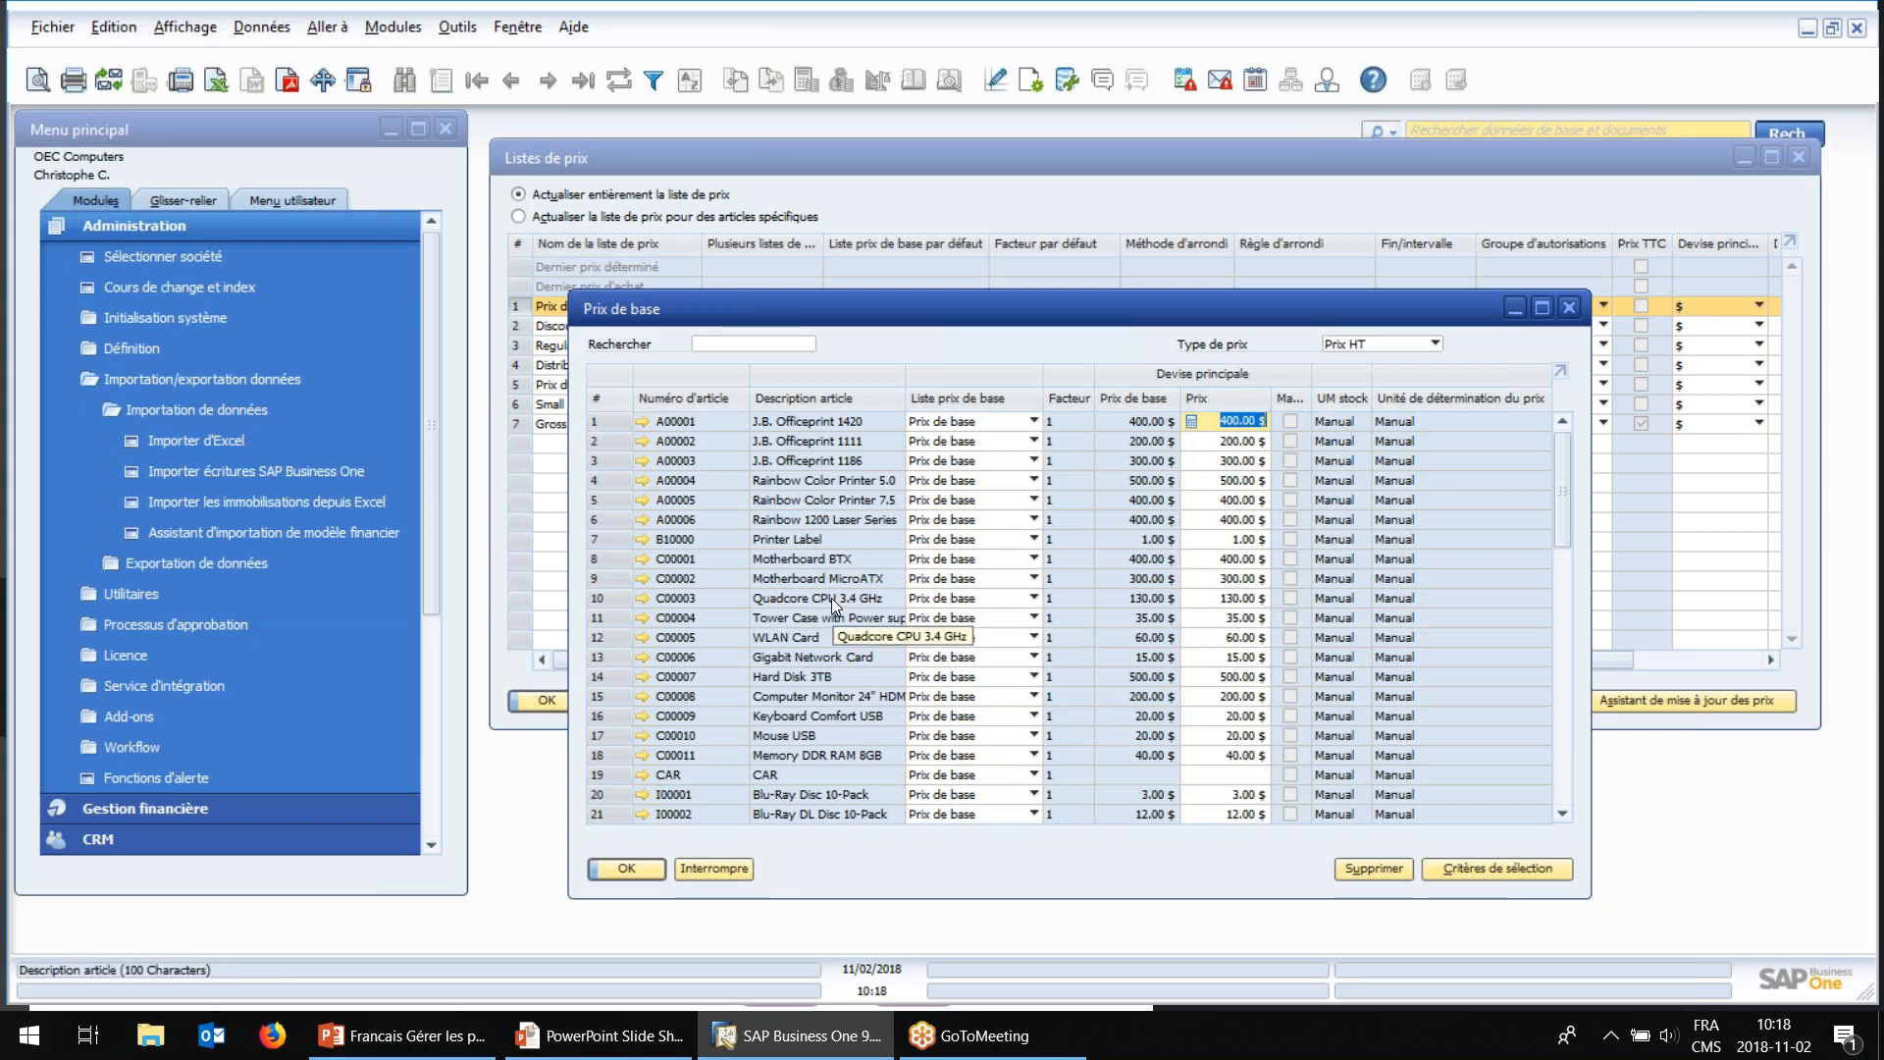
pyautogui.click(731, 869)
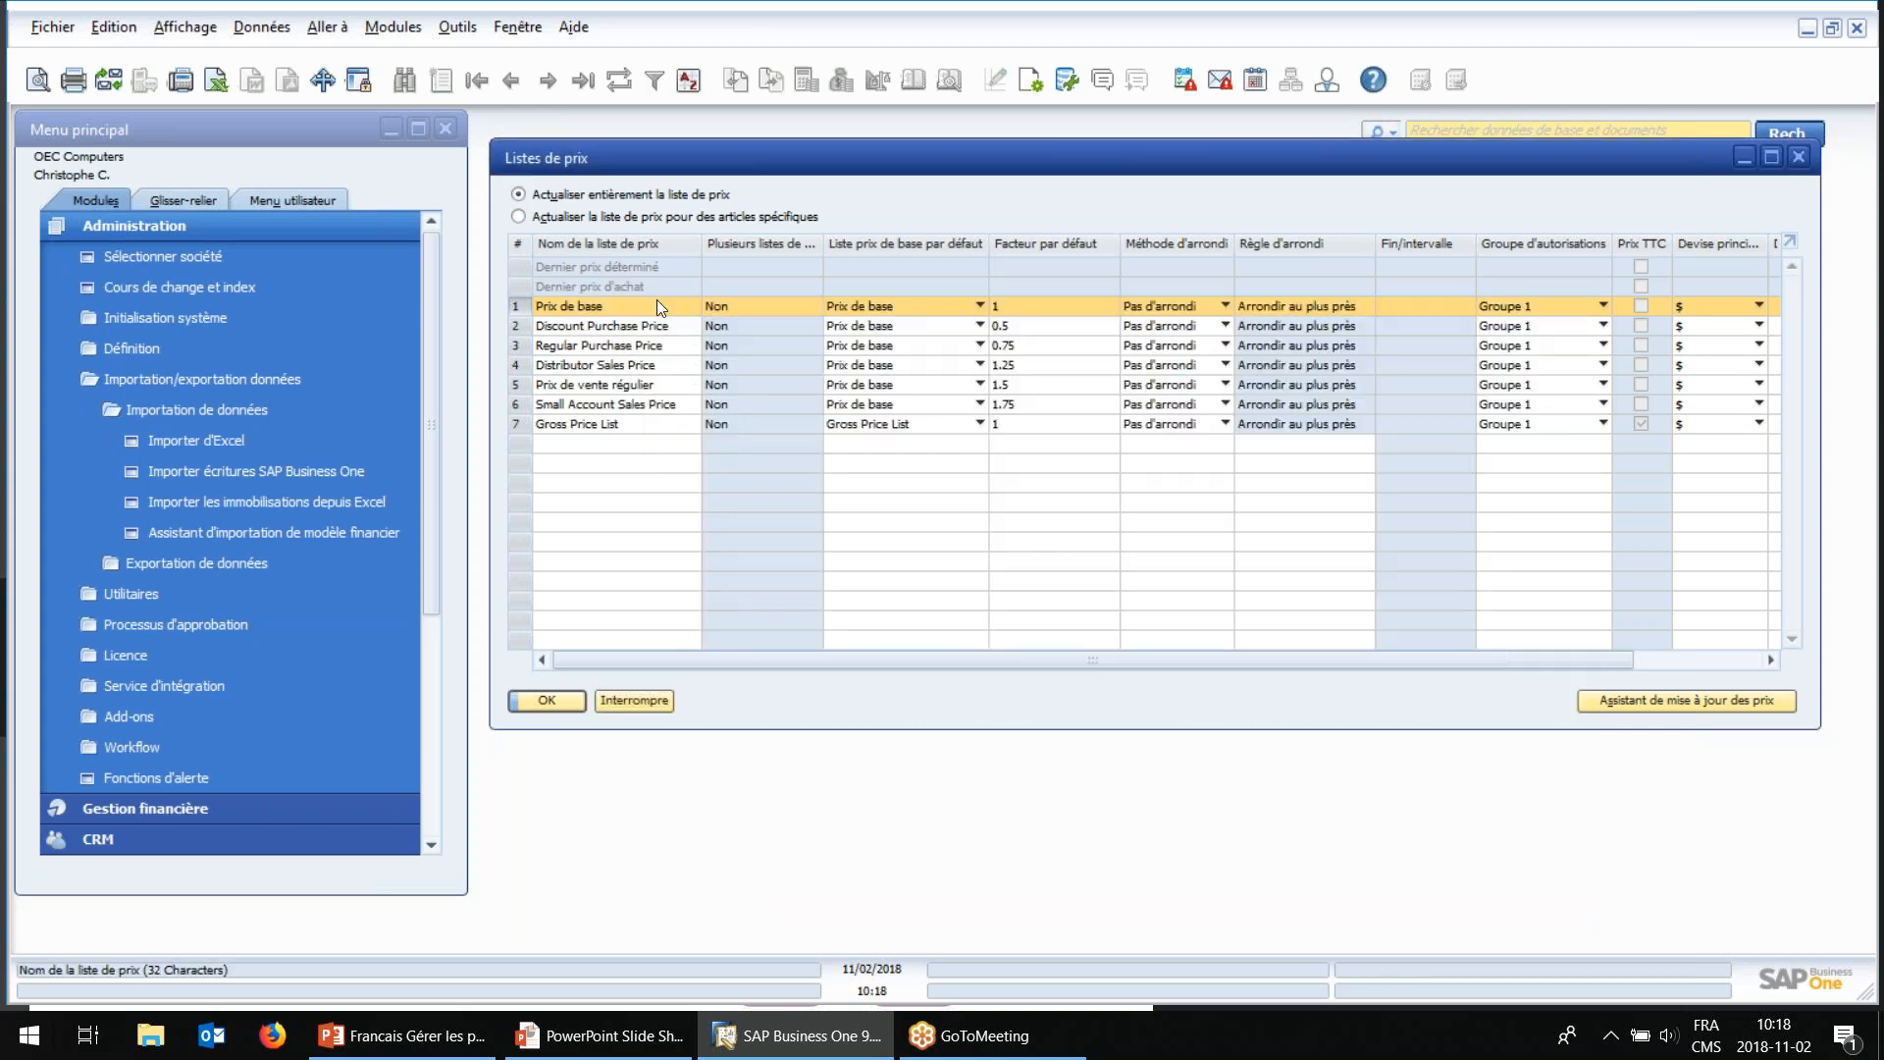
# Step: Highlight the Dernier prix d'achat list and collapse the Administration module
pyautogui.click(520, 290)
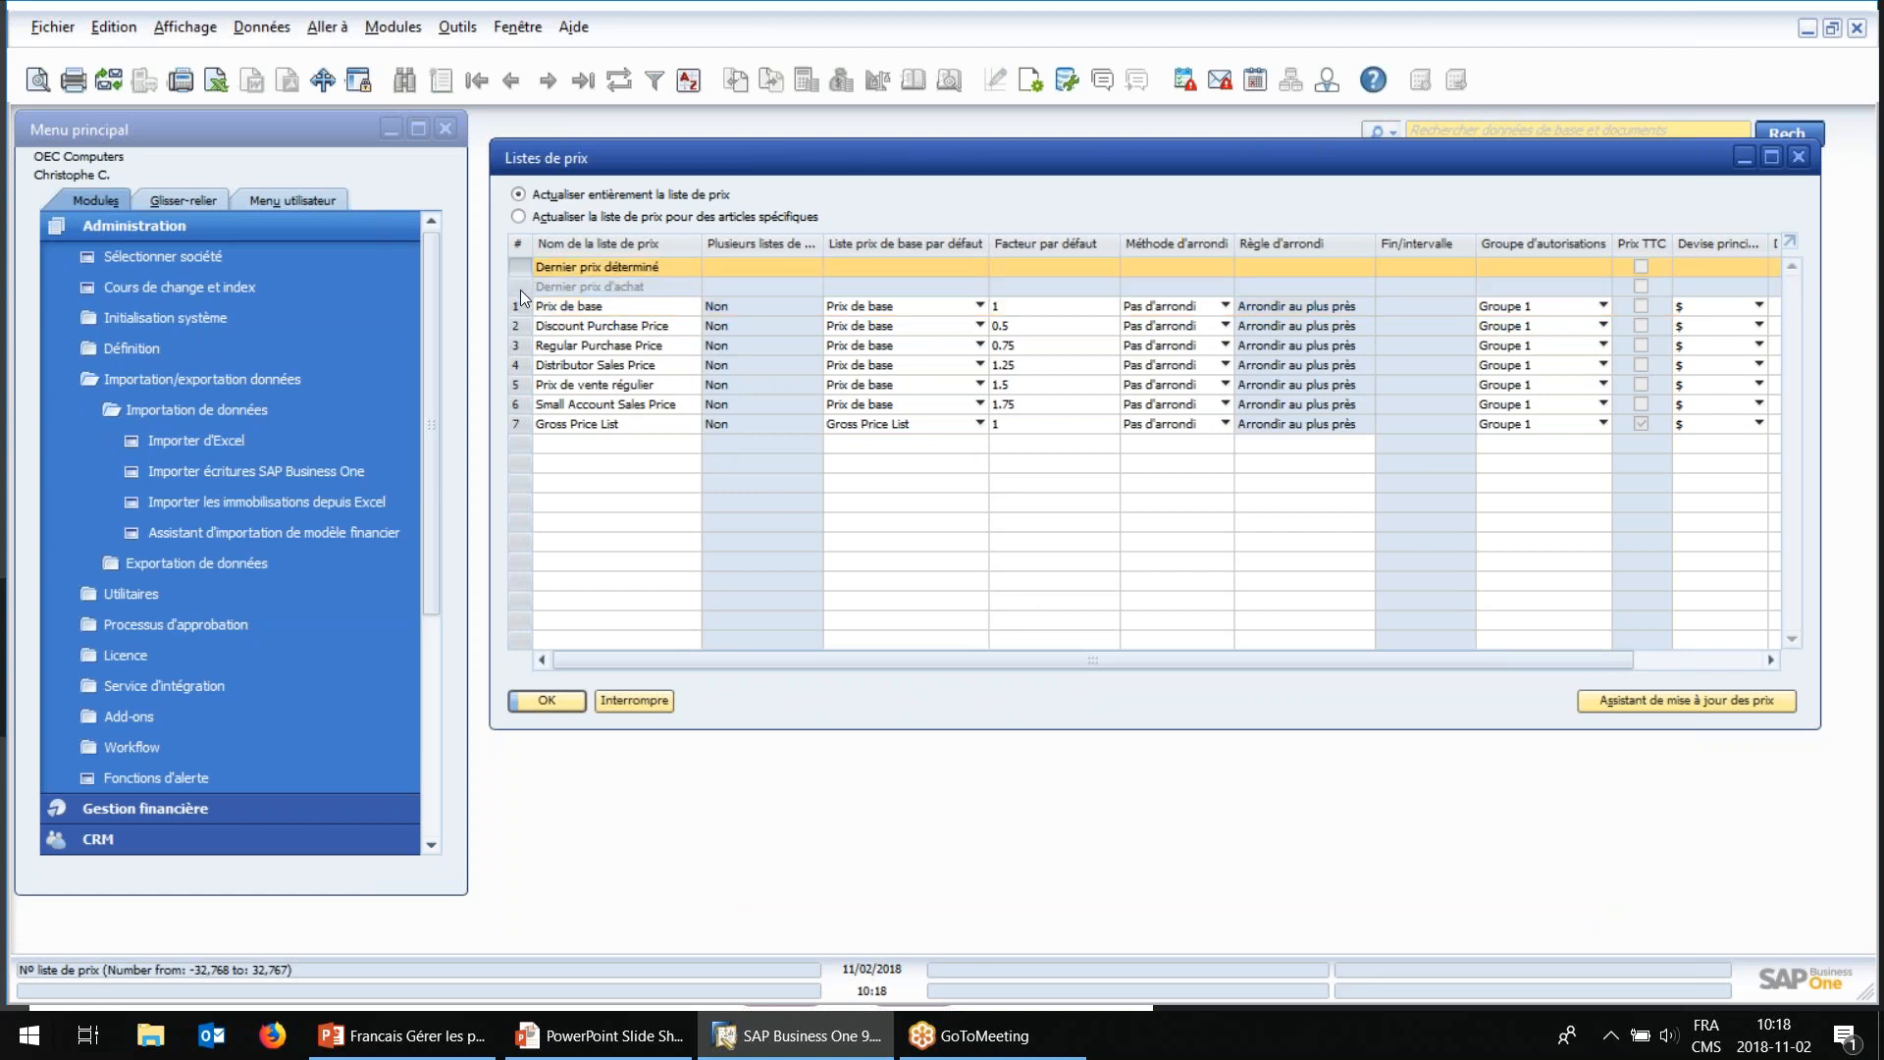
pyautogui.click(251, 379)
pyautogui.click(201, 229)
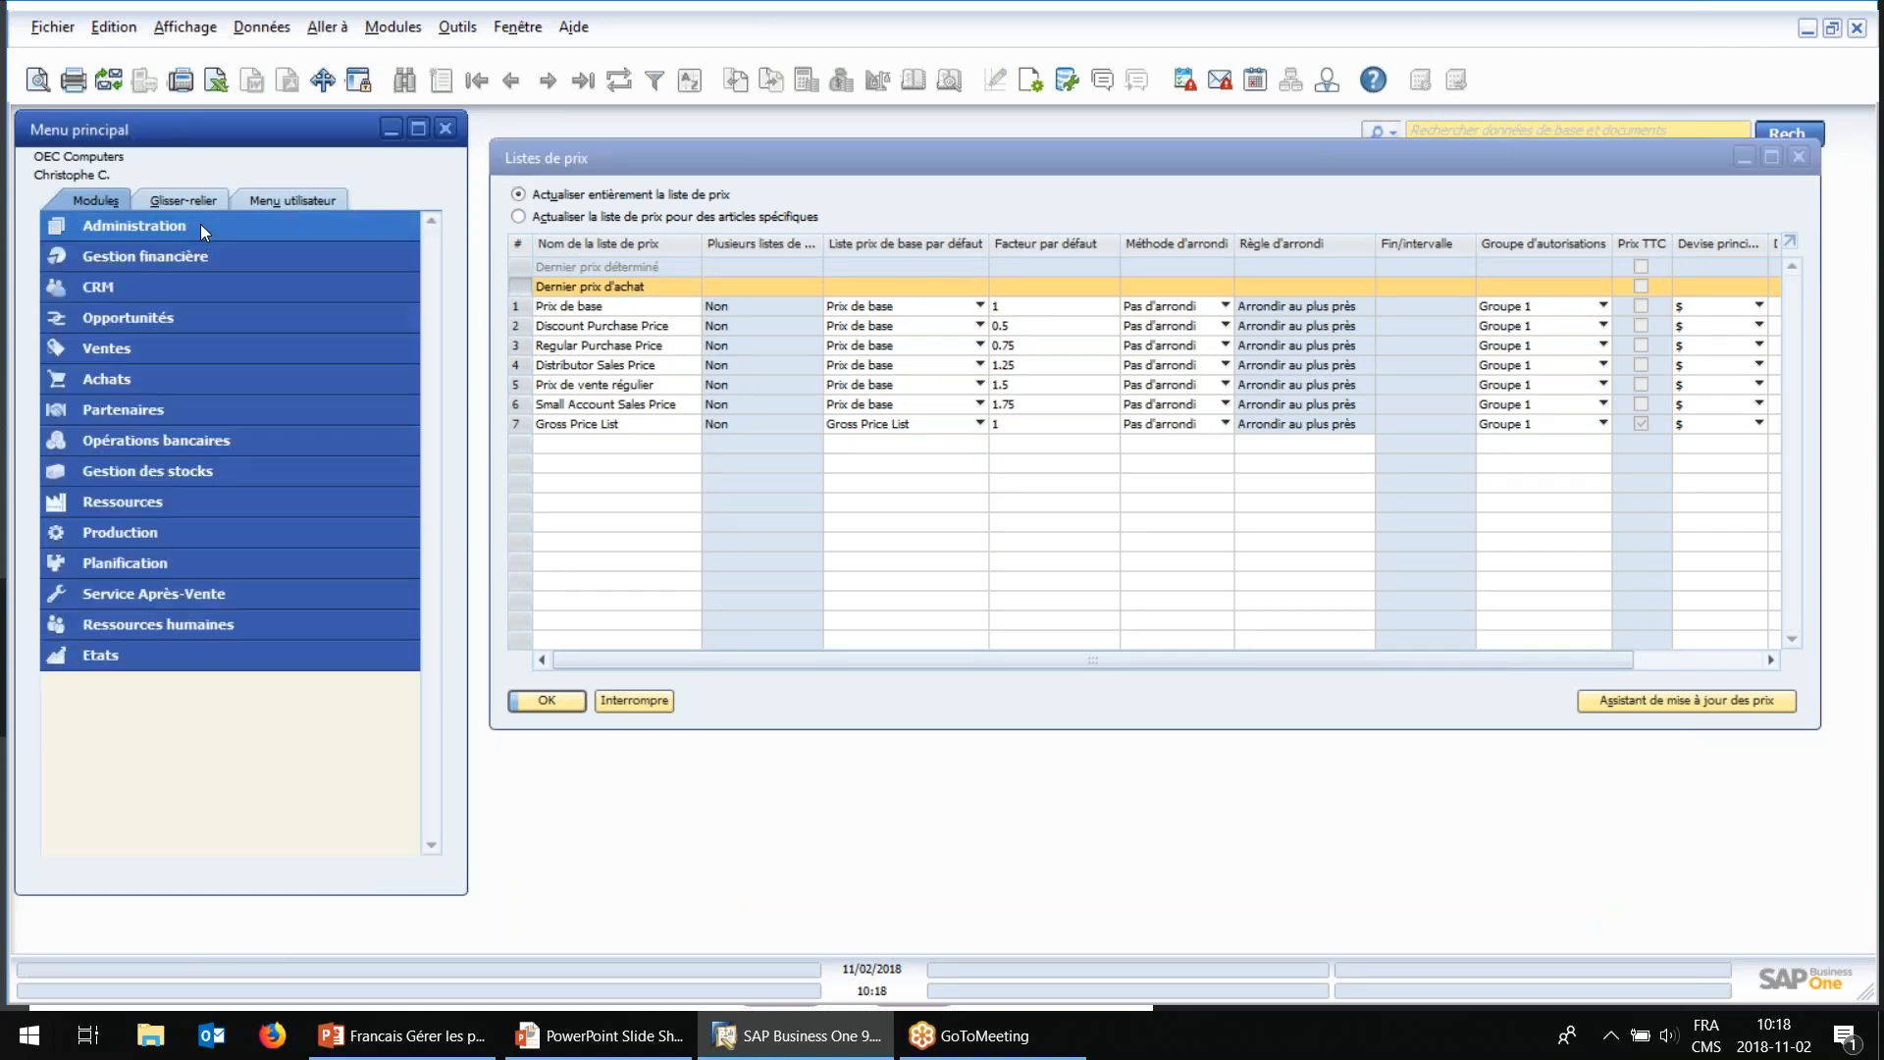
# Step: Highlight the Dernier prix déterminé and Prix de base lists in turn, and open the Dernier prix d'achat list to examine its item prices
pyautogui.click(514, 276)
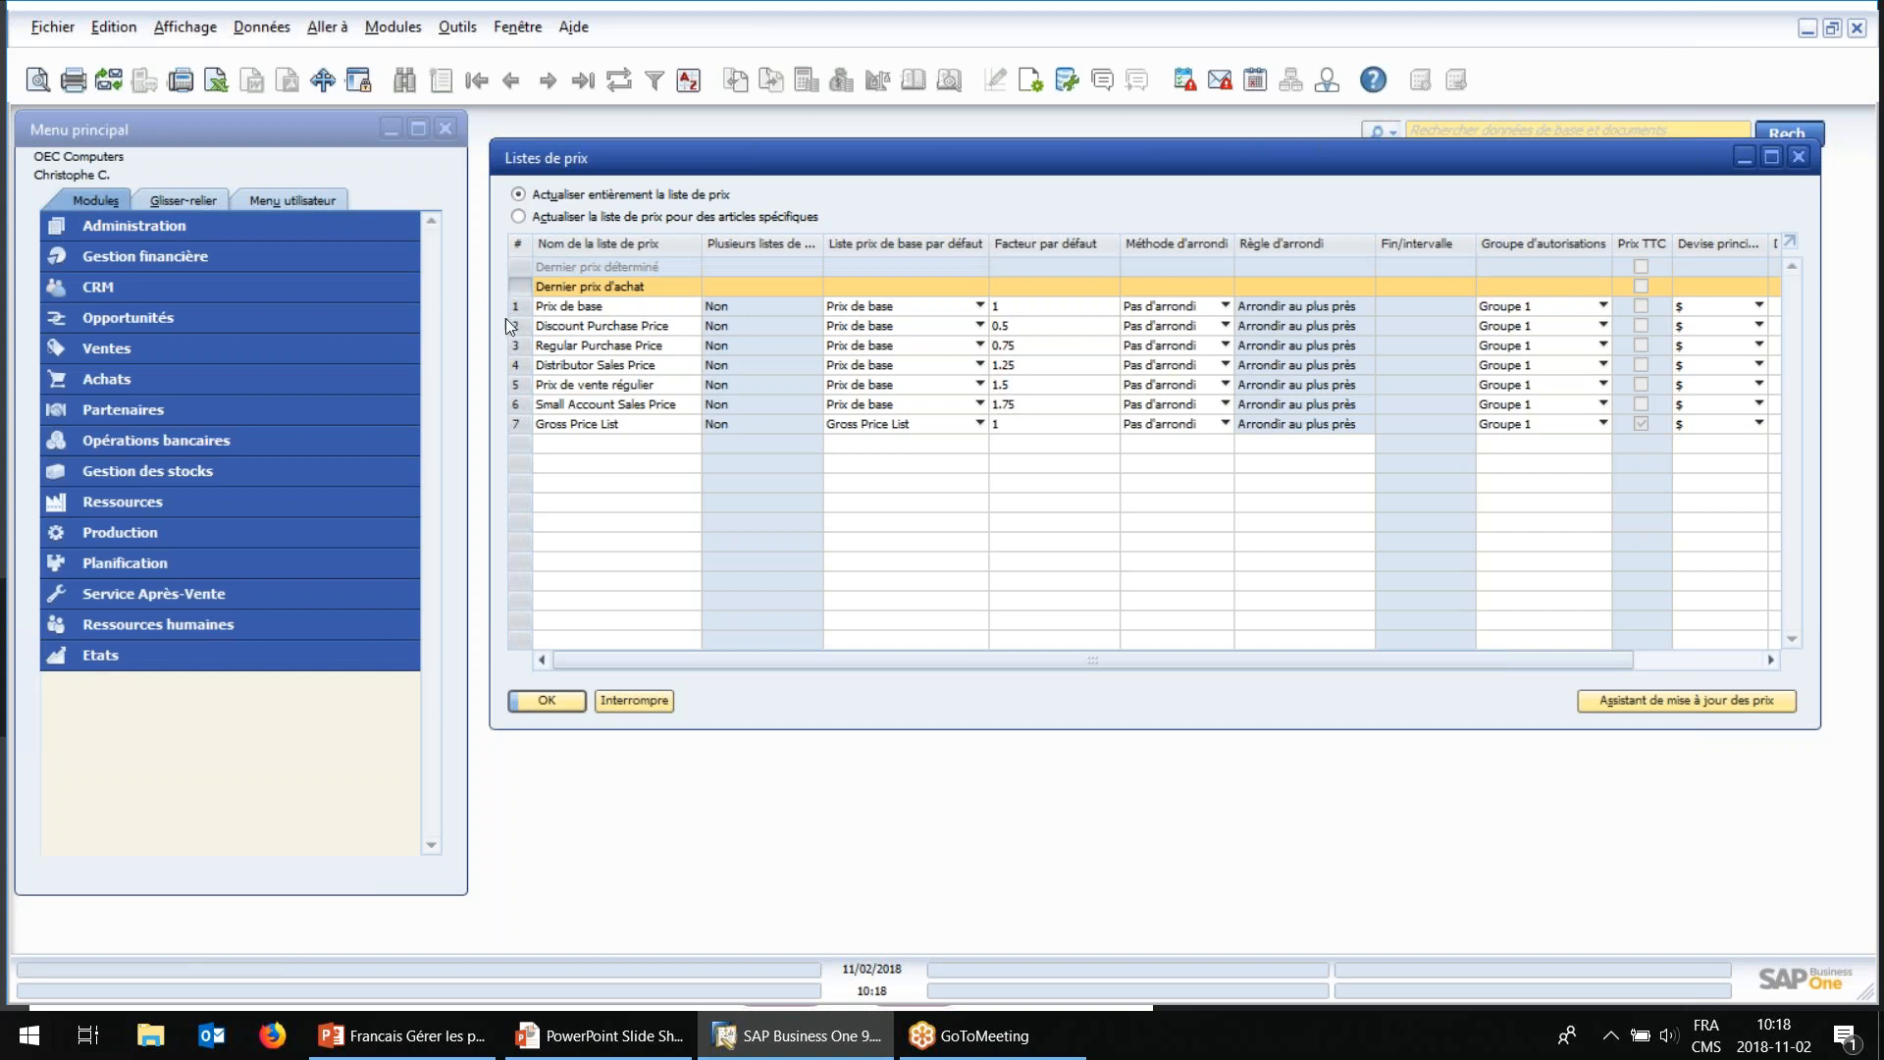
pyautogui.click(511, 309)
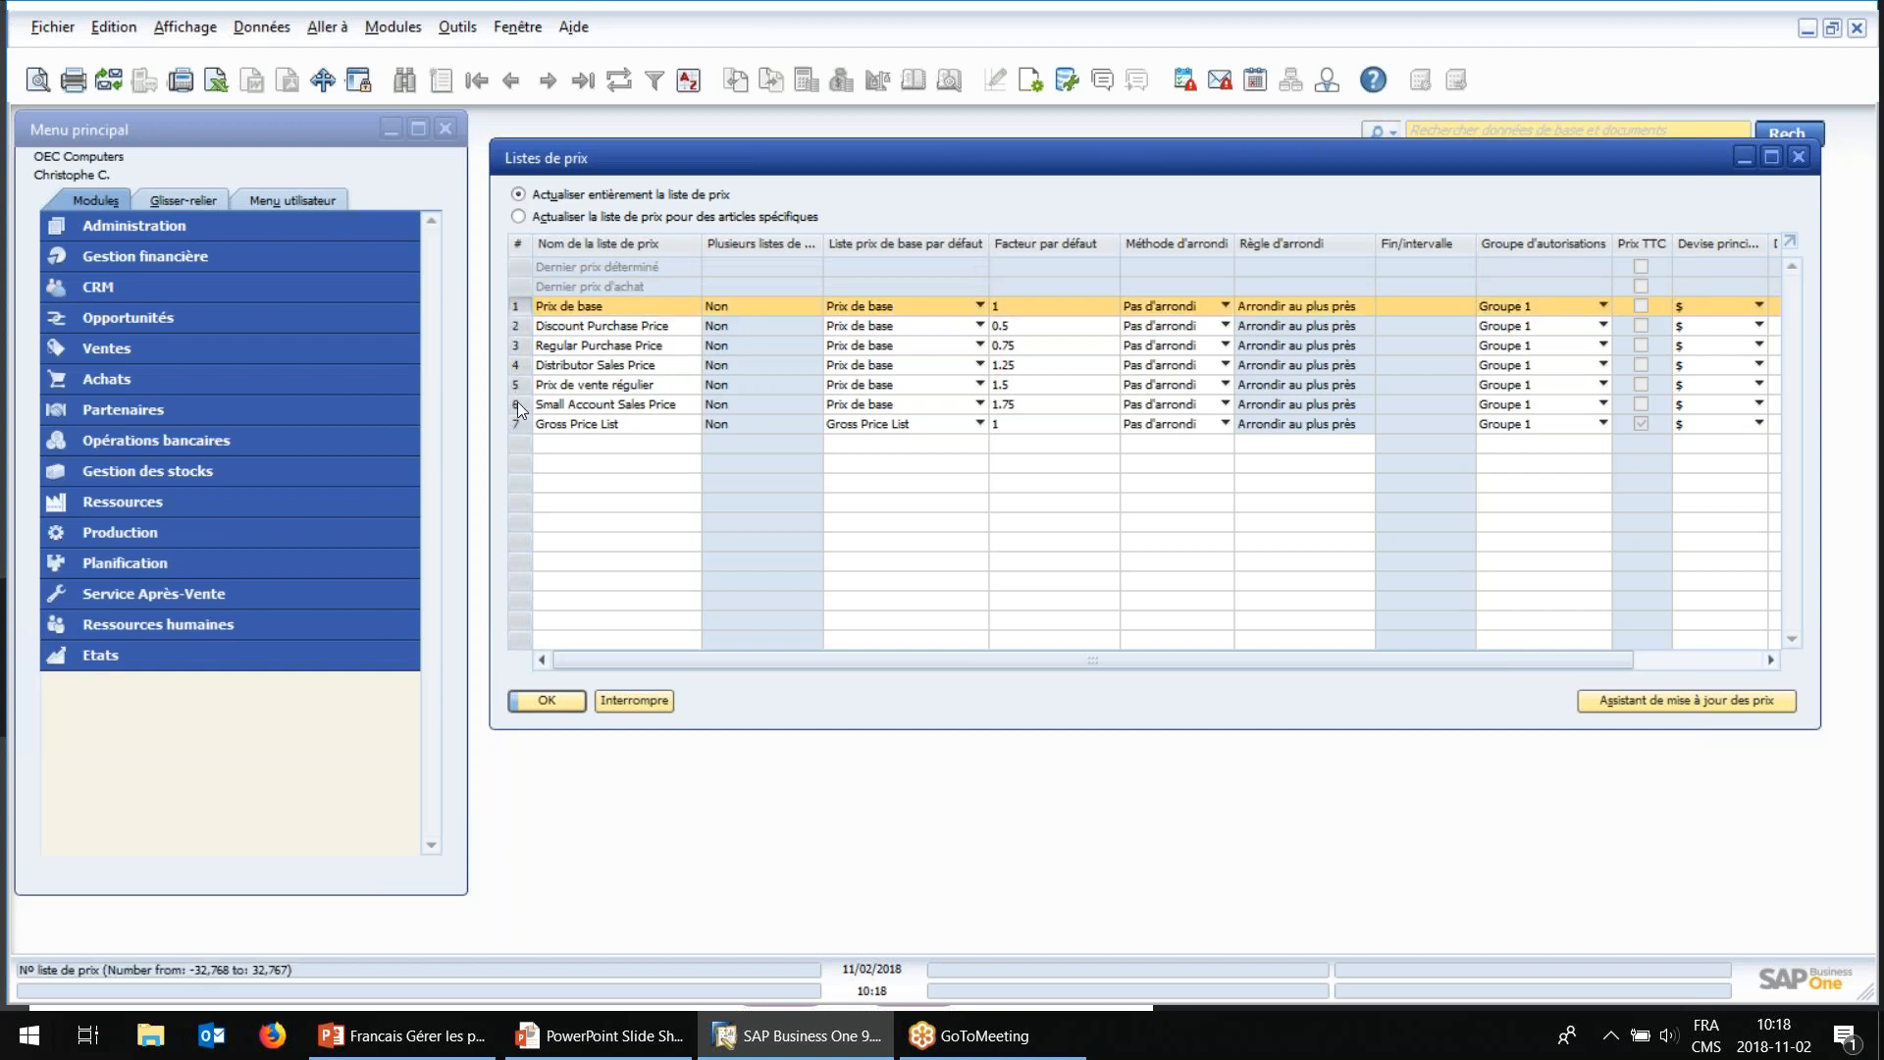
pyautogui.click(523, 293)
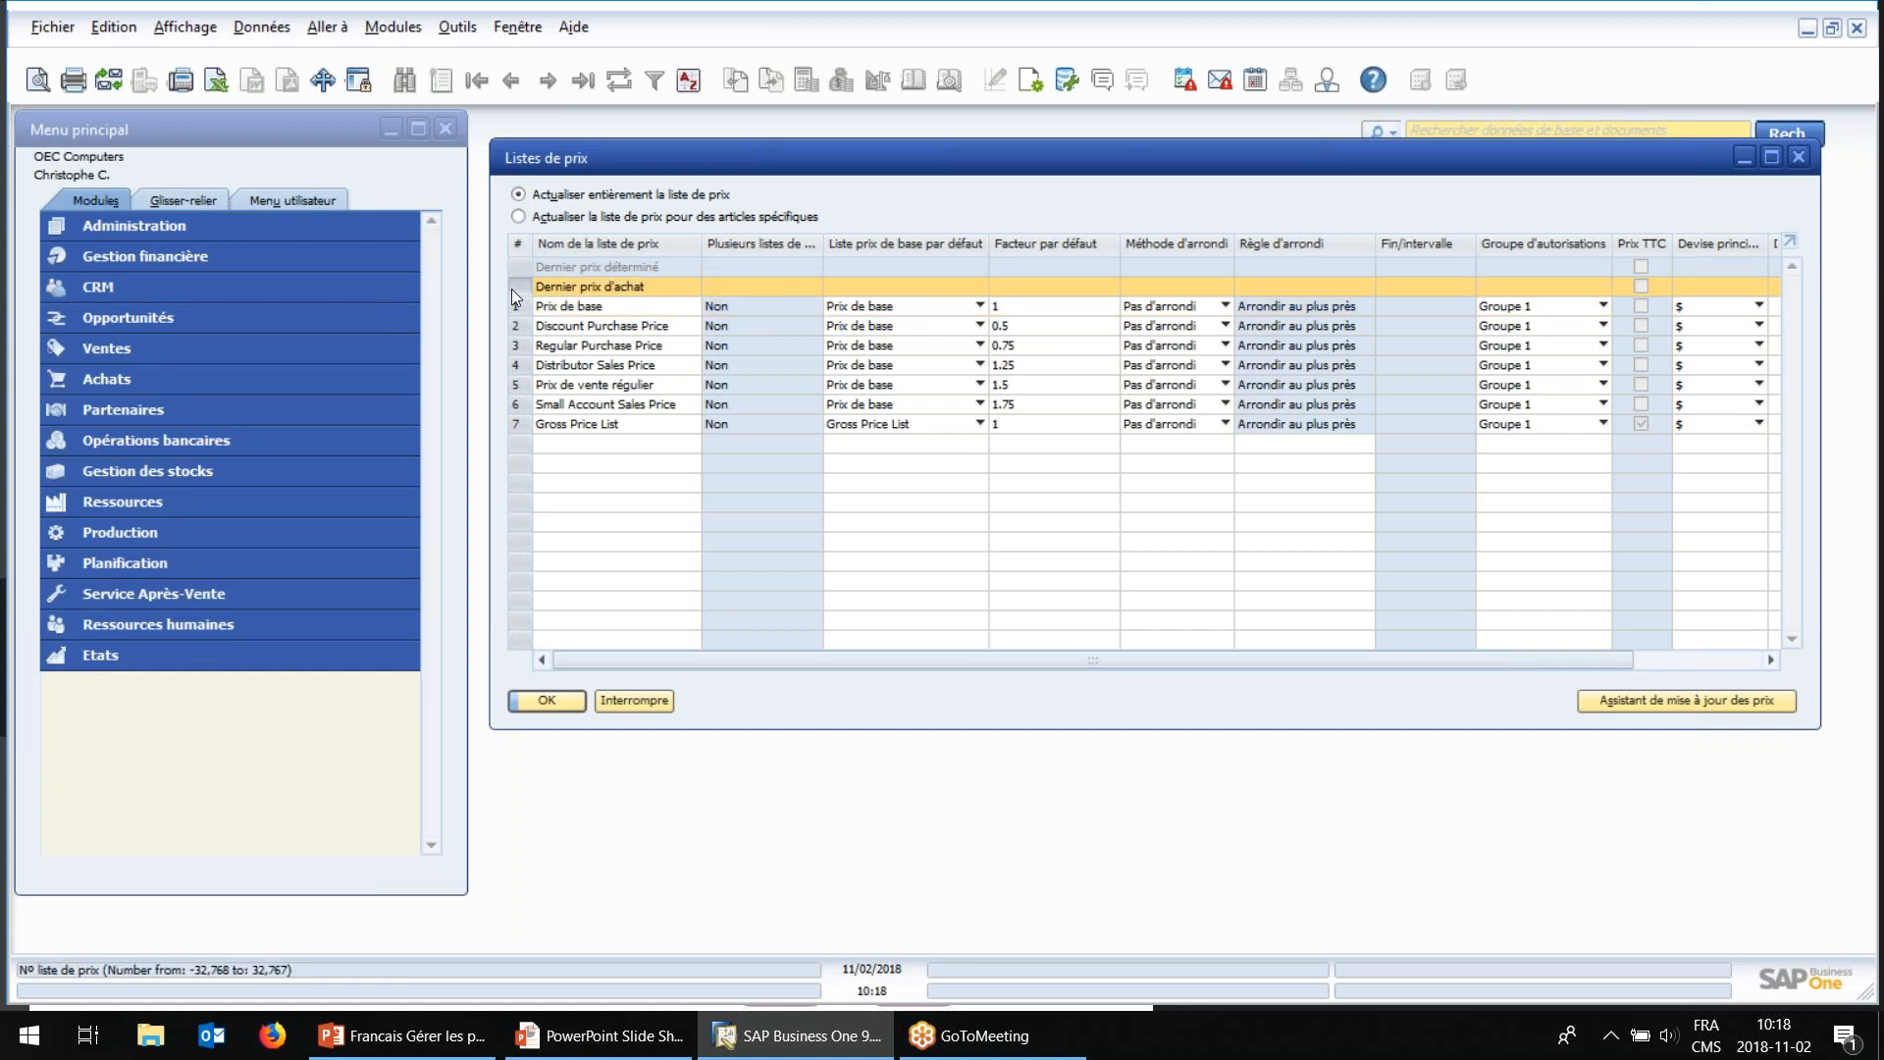
pyautogui.click(514, 269)
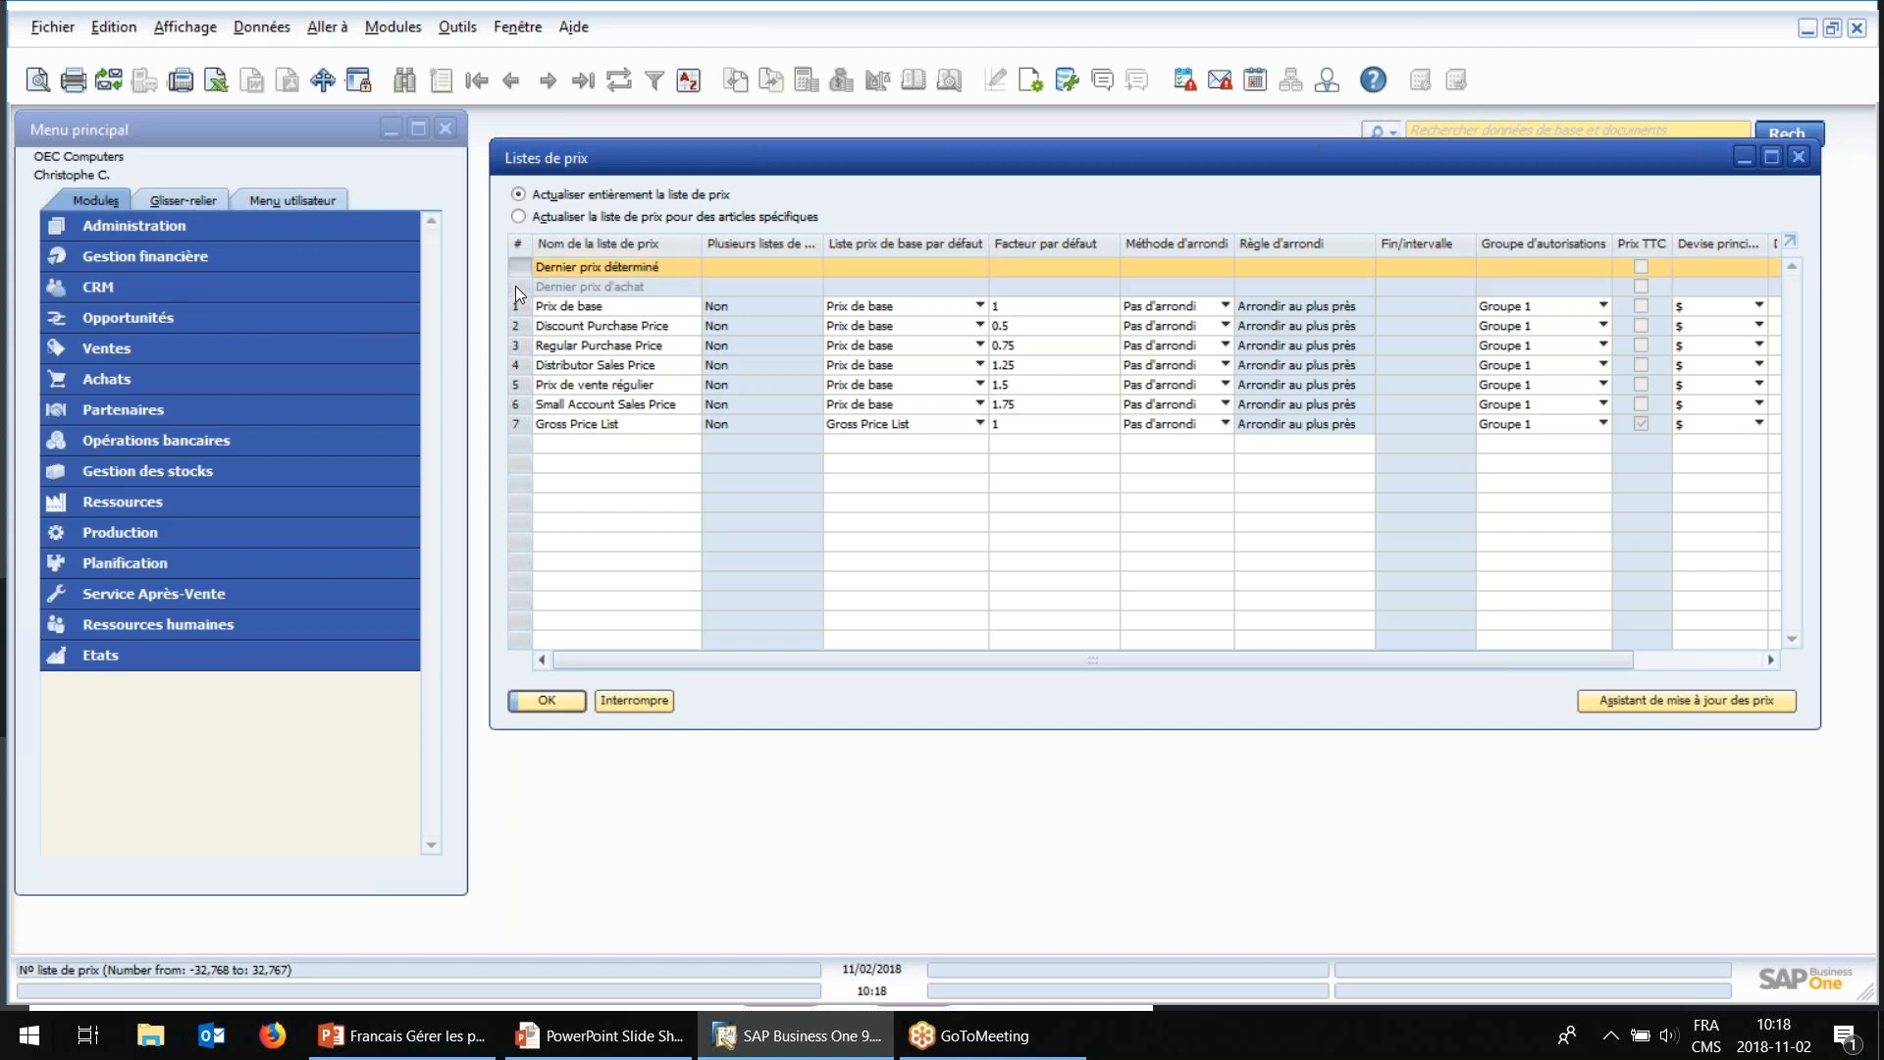
pyautogui.doubleClick(515, 286)
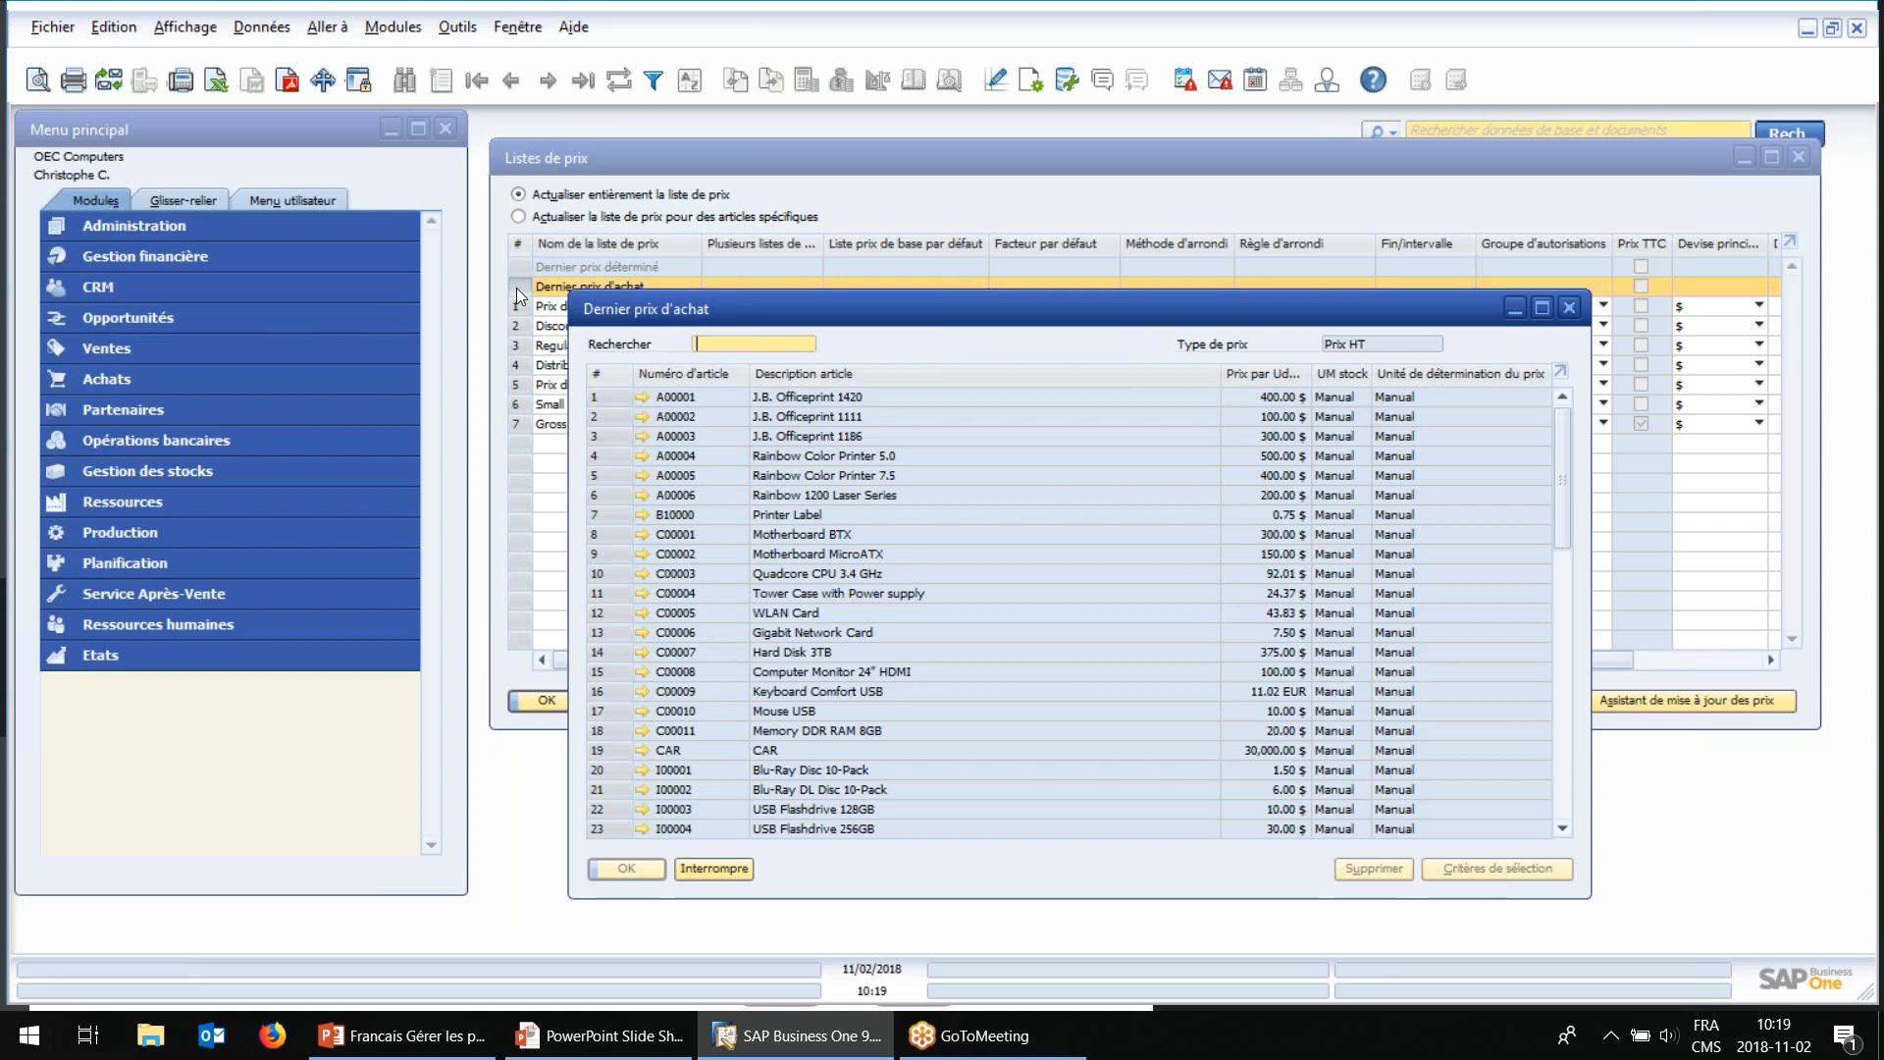
# Step: Examine the Transactions de stock functions in the Gestion des stocks module, collapse that folder, and close the Dernier prix d'achat list
pyautogui.click(159, 478)
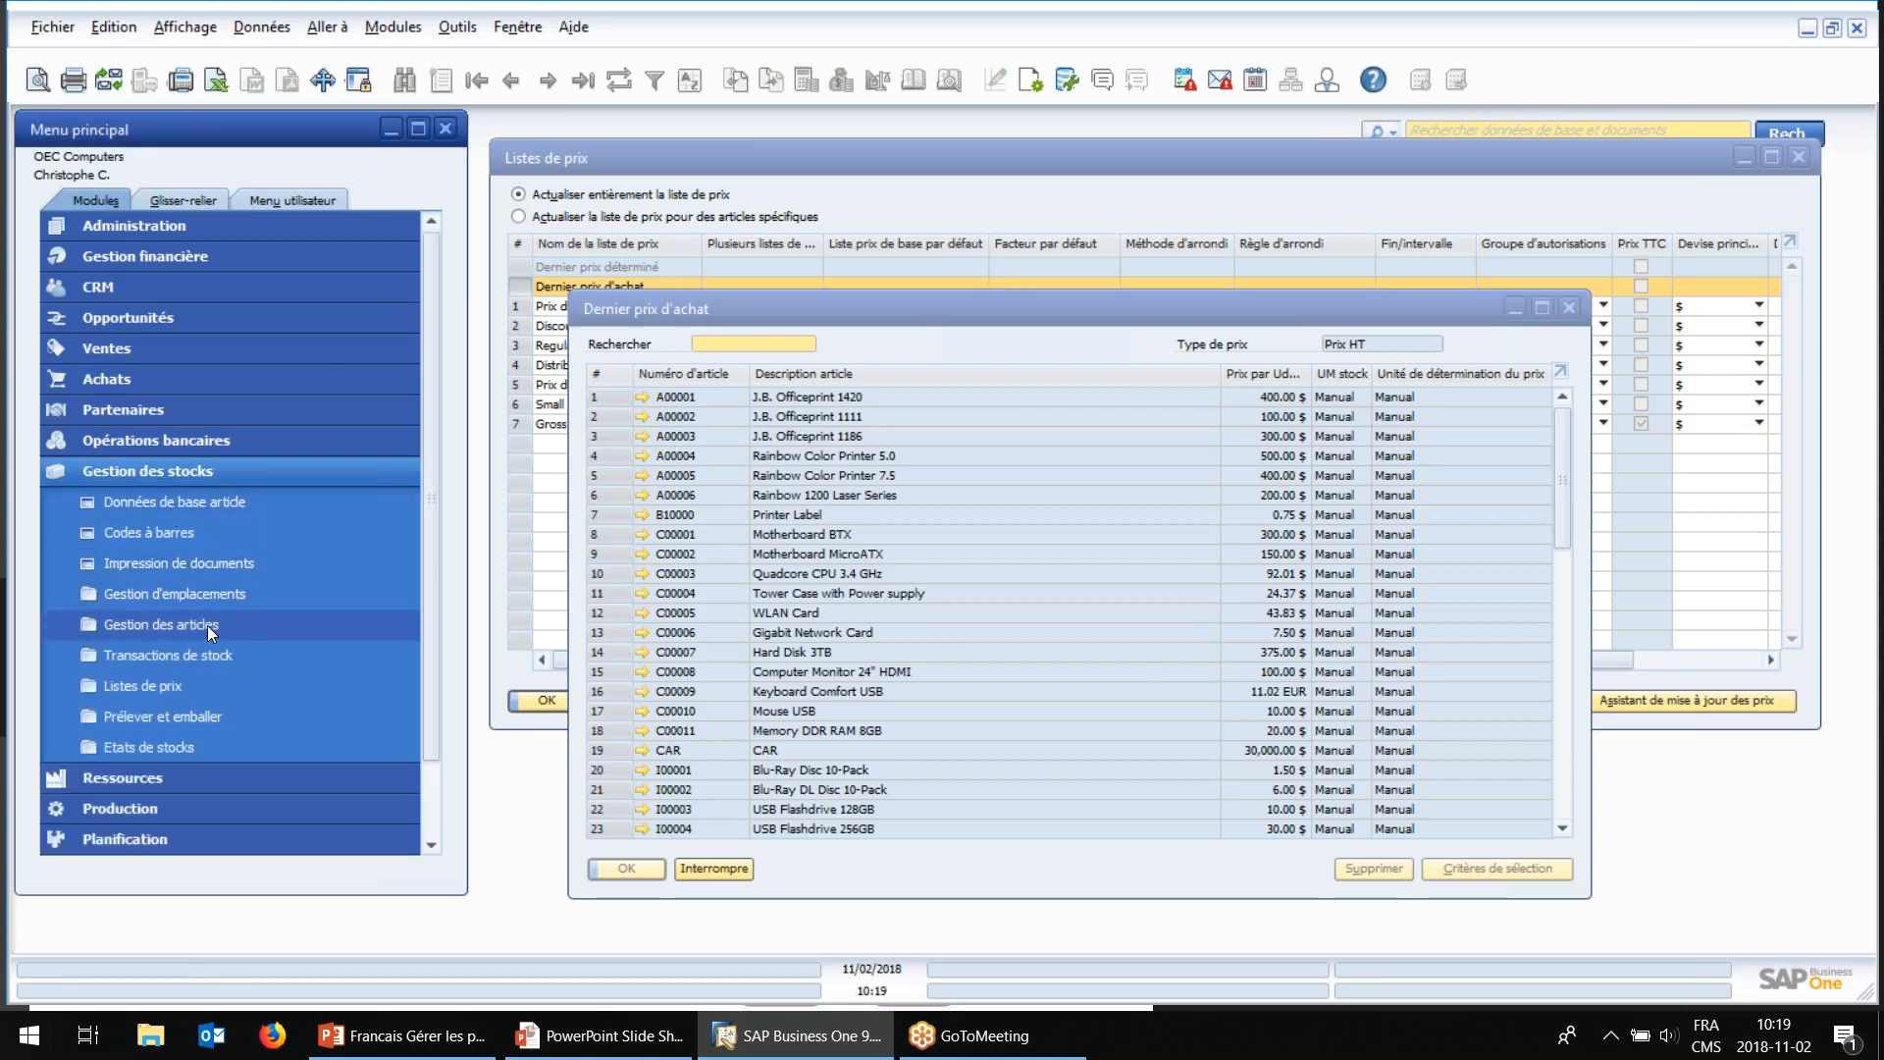
pyautogui.click(205, 656)
pyautogui.click(196, 746)
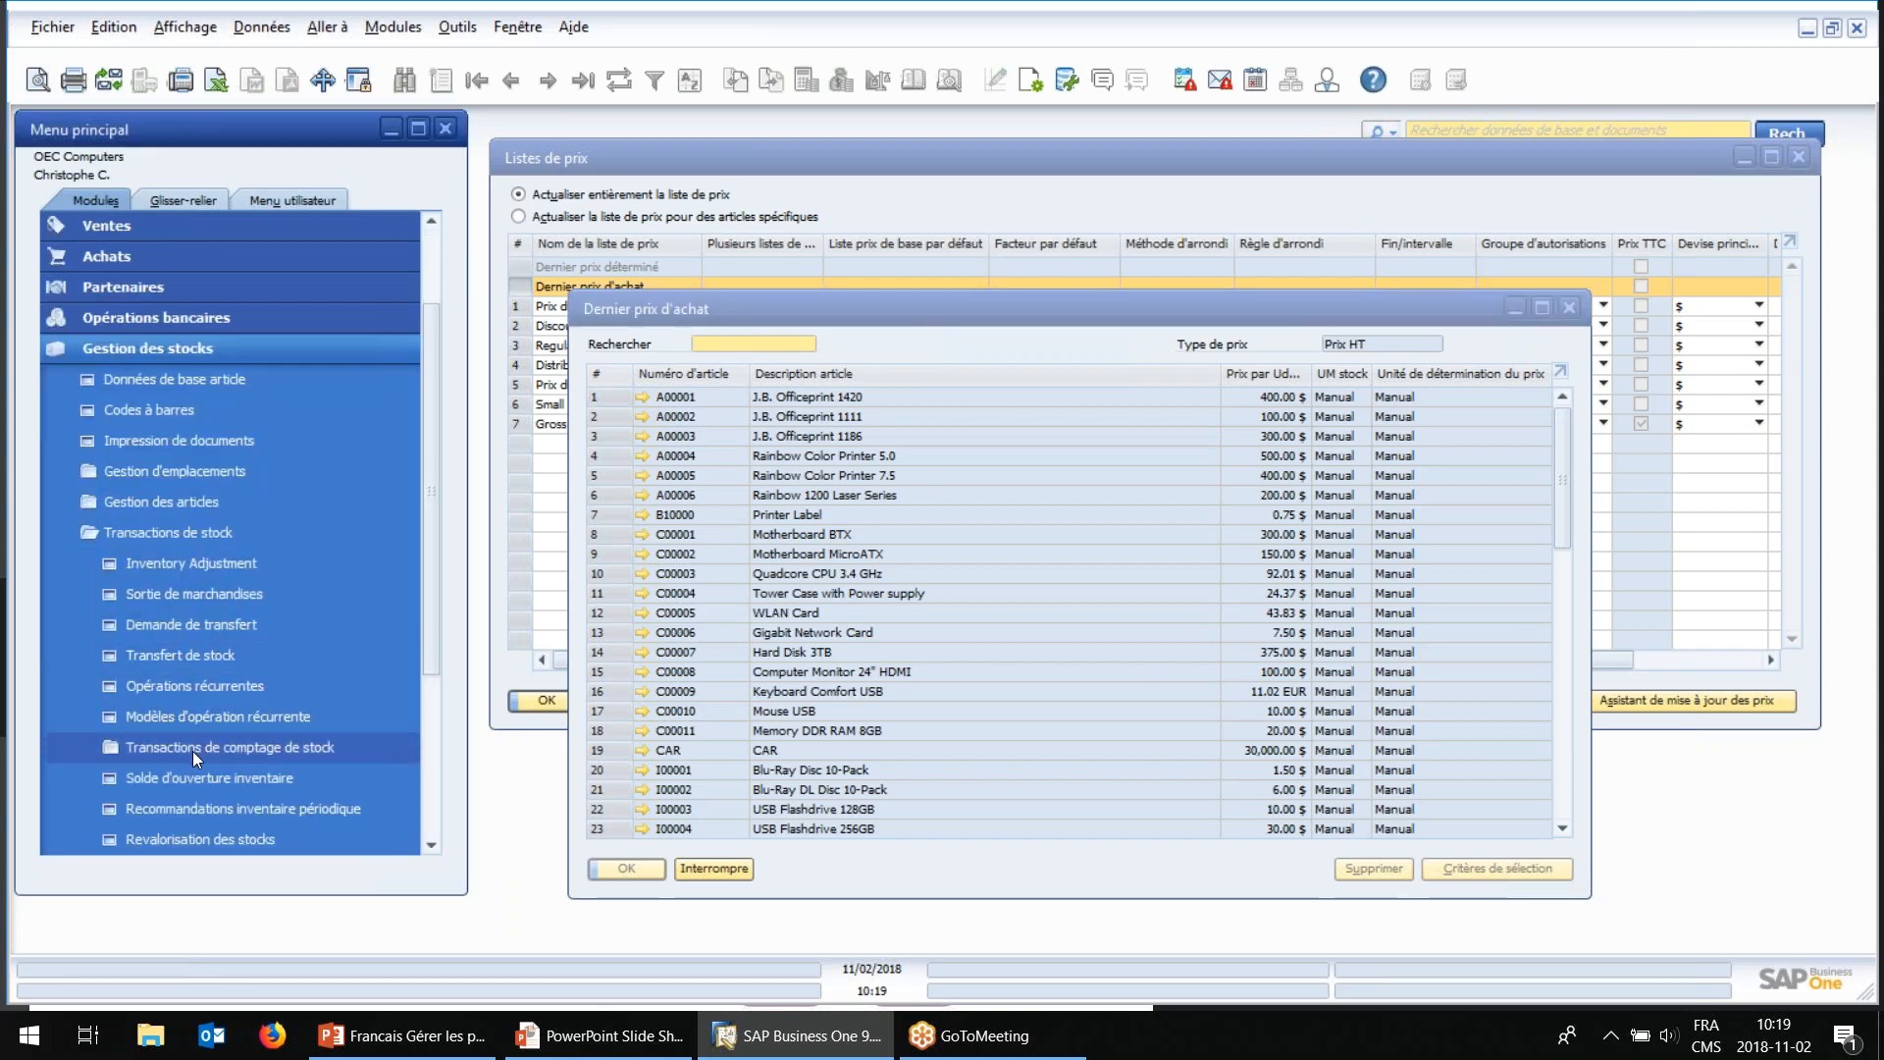
pyautogui.click(172, 811)
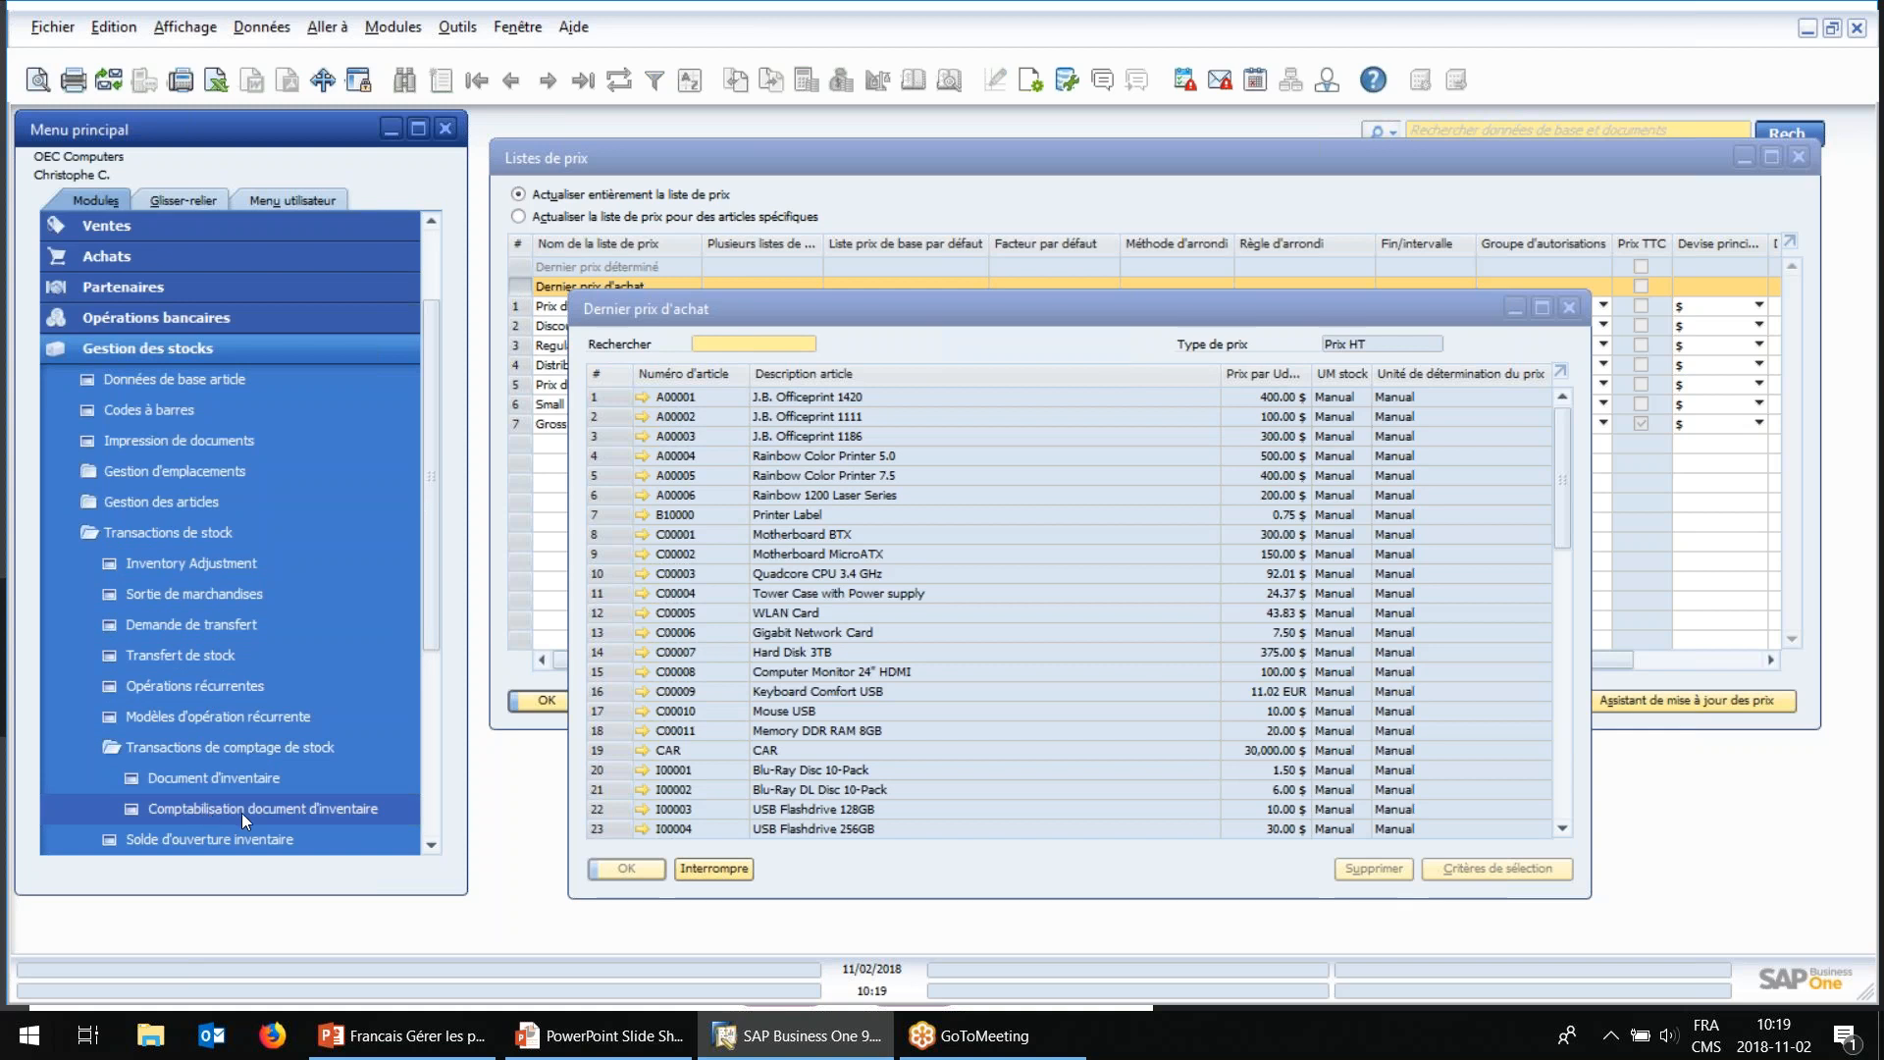
pyautogui.click(168, 753)
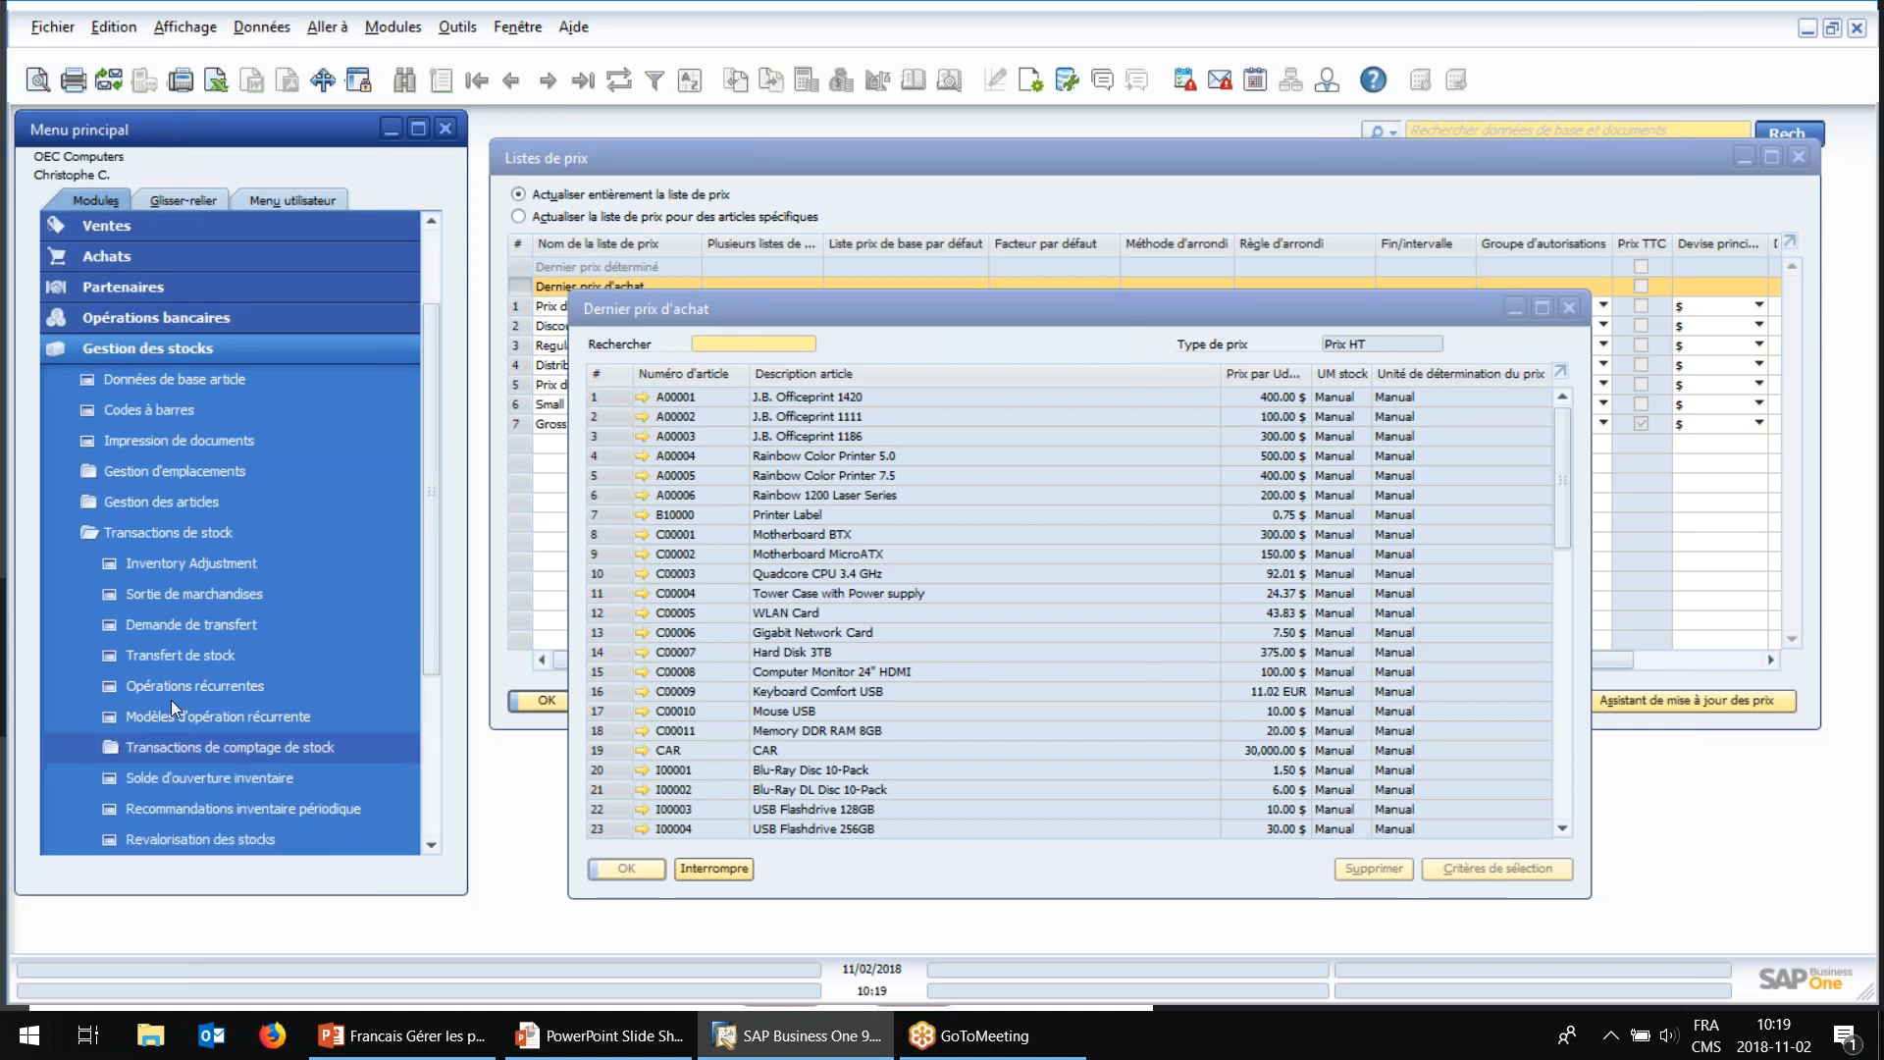
pyautogui.click(151, 535)
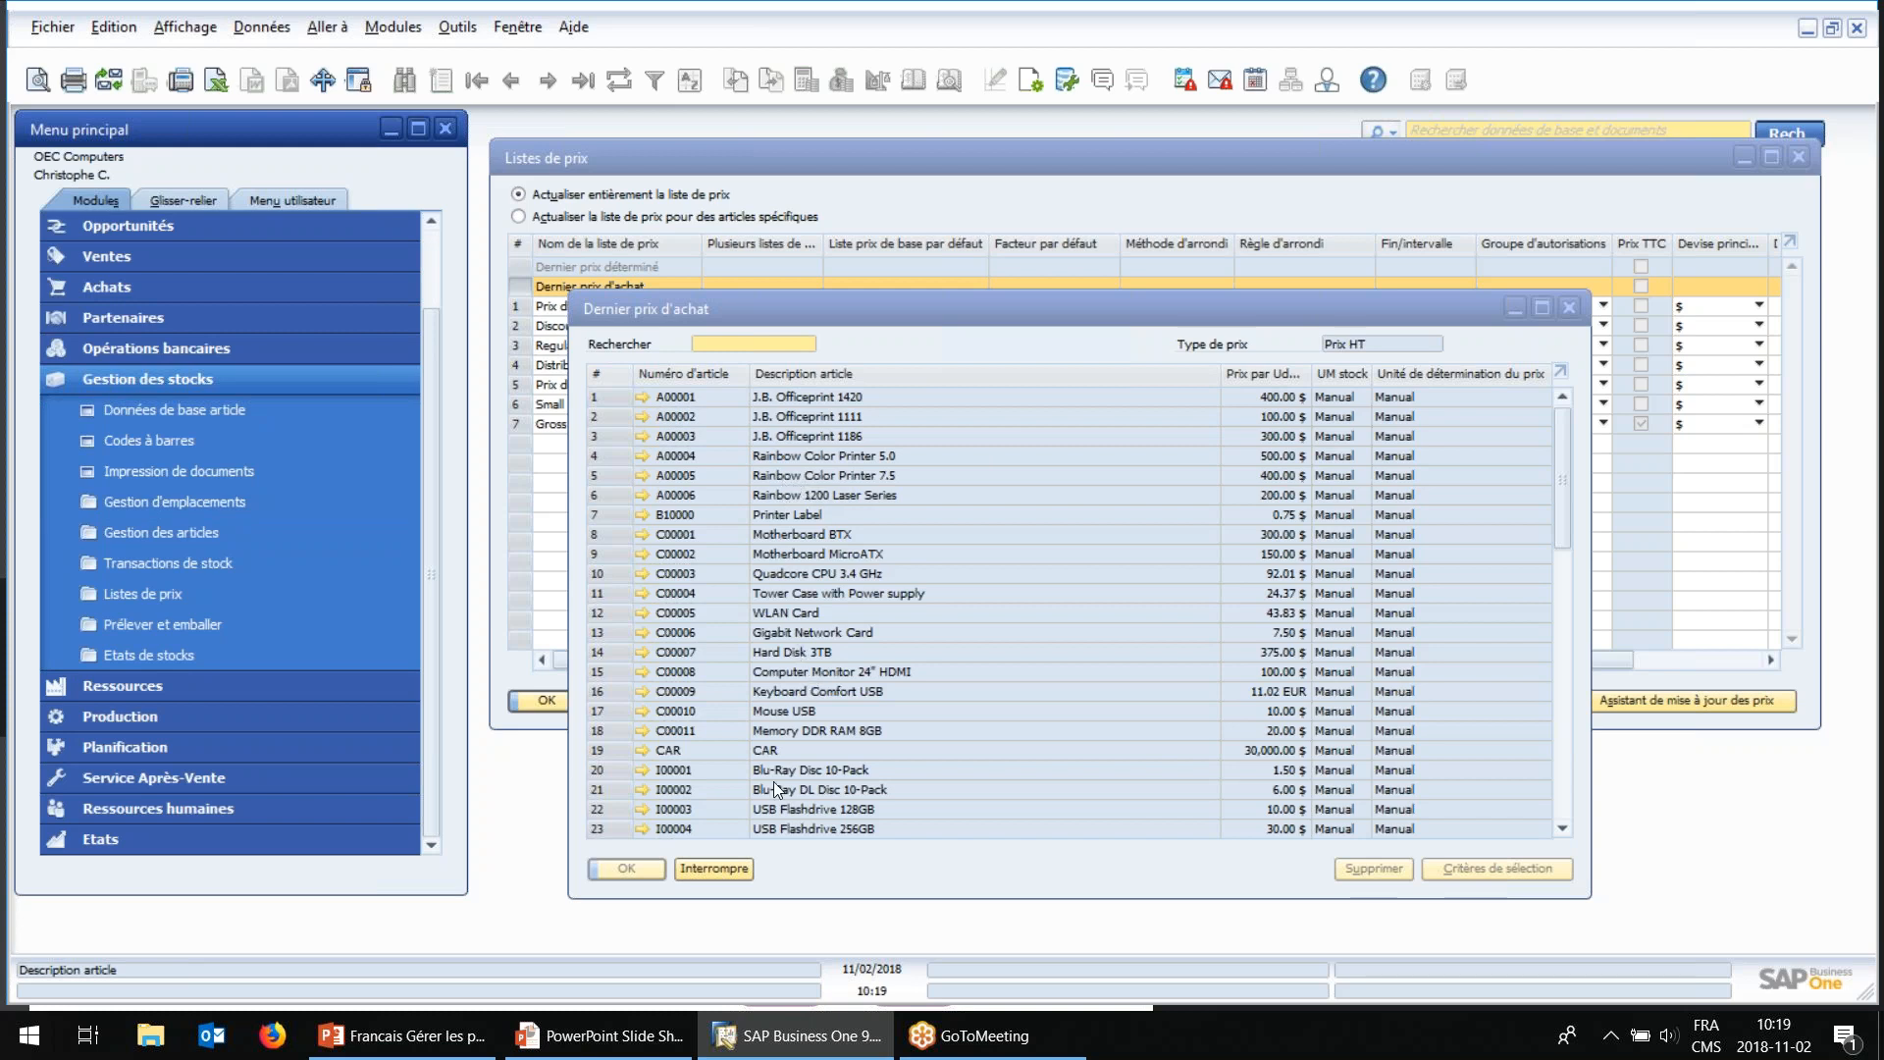
pyautogui.click(736, 867)
# Step: Switch to the PowerPoint slide show, advance past the Option Default Priority diagram to the help links slide, and return to SAP Business One
pyautogui.moveTo(637, 1039)
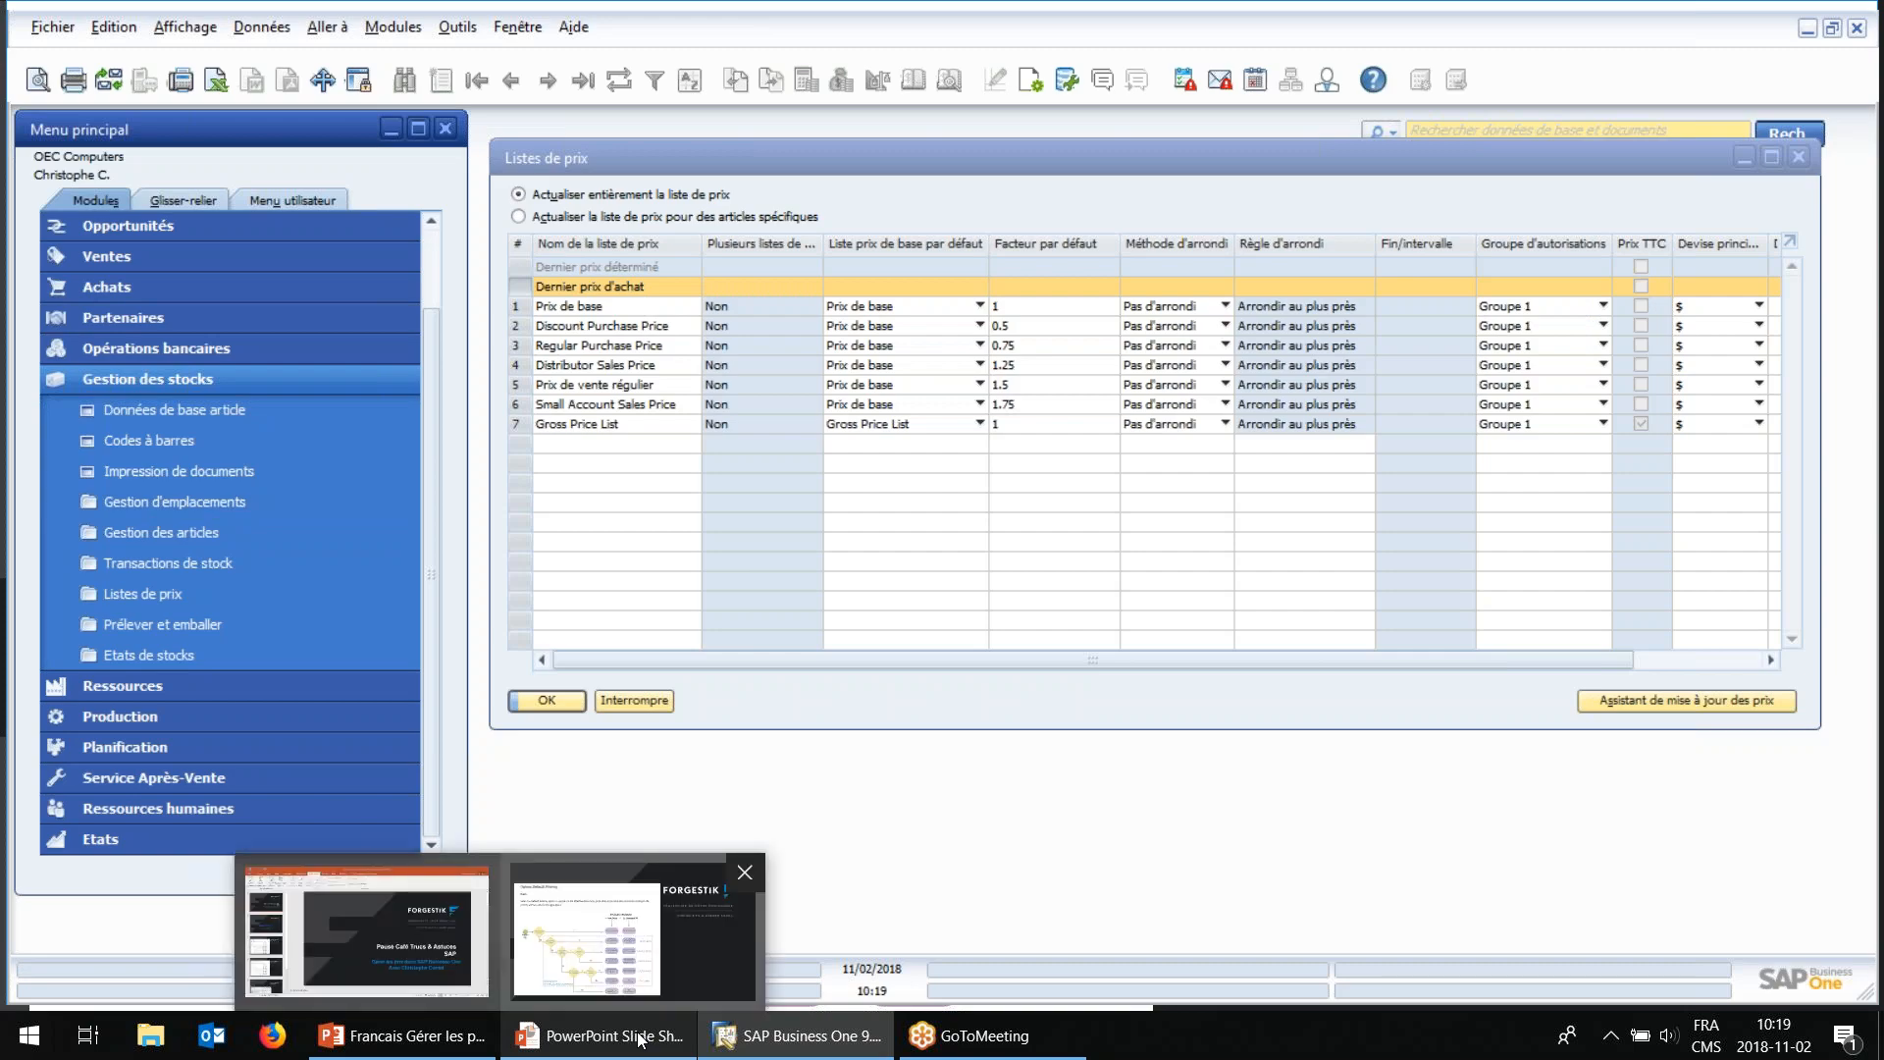
pyautogui.click(691, 969)
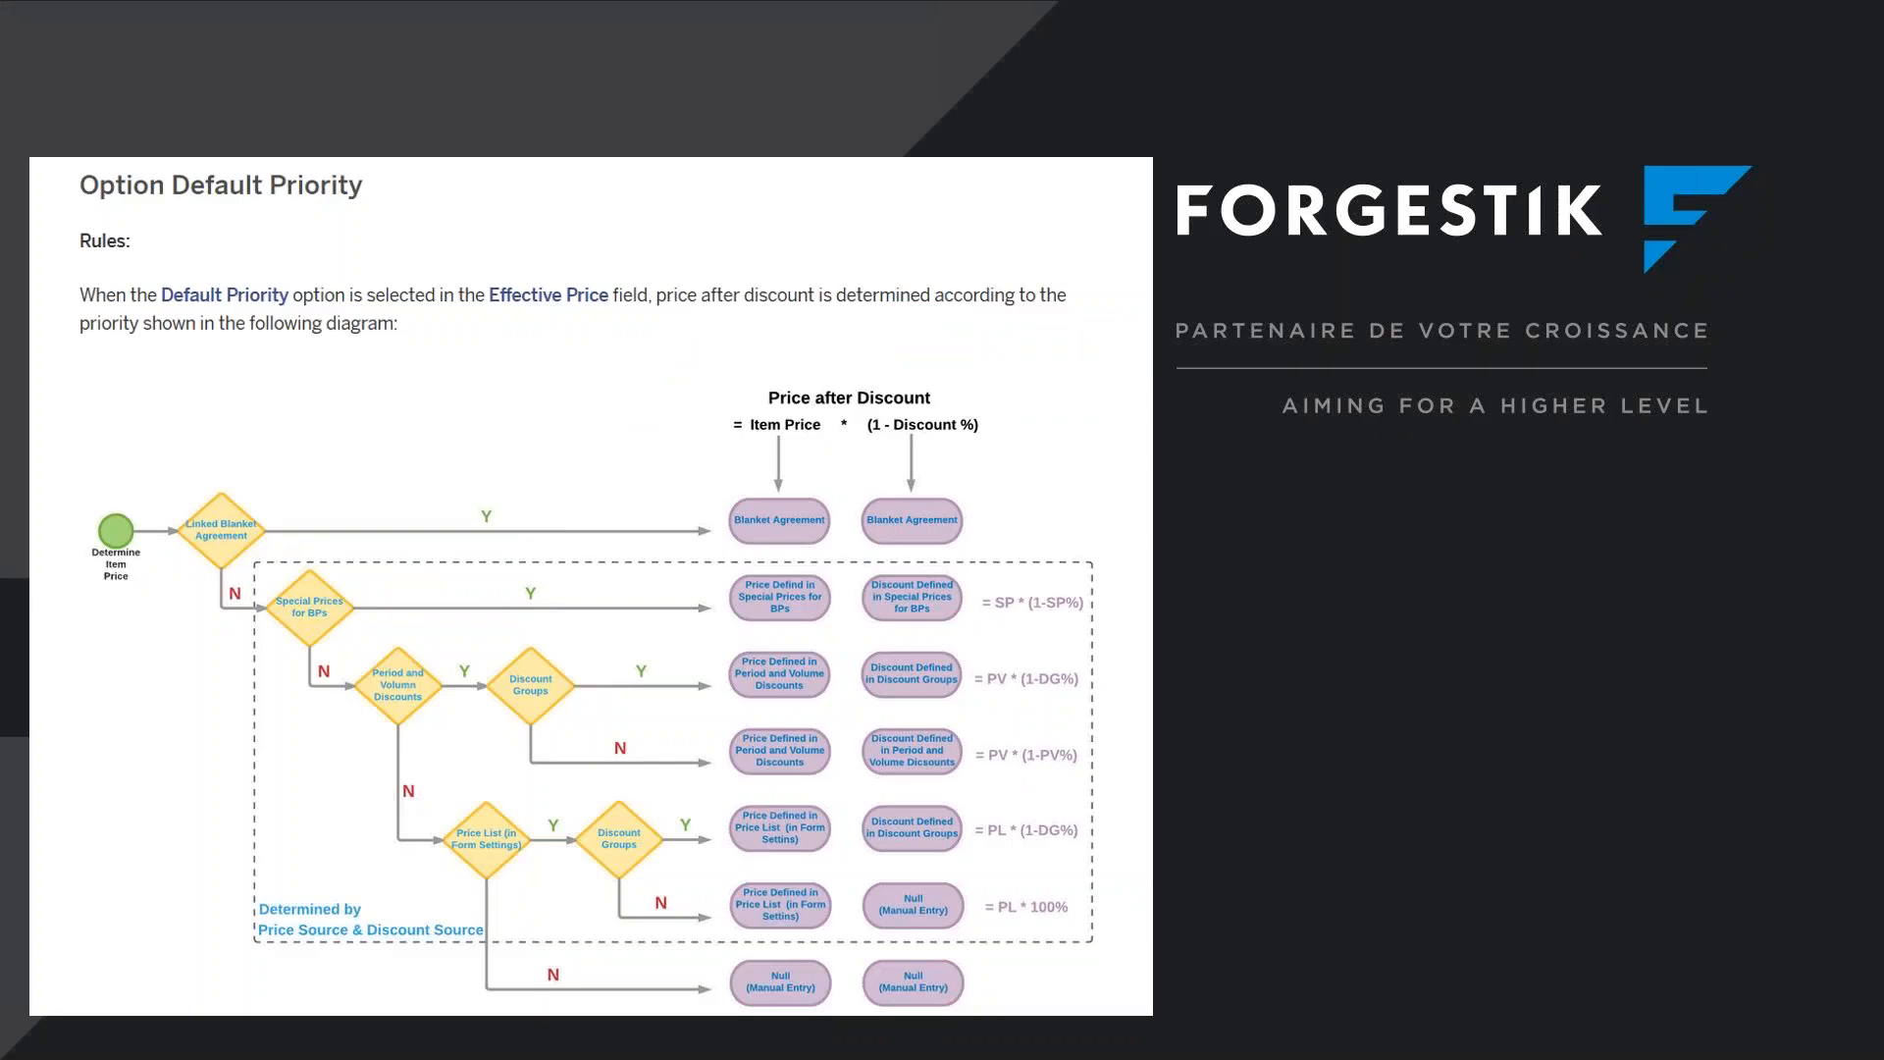
pyautogui.press('Right')
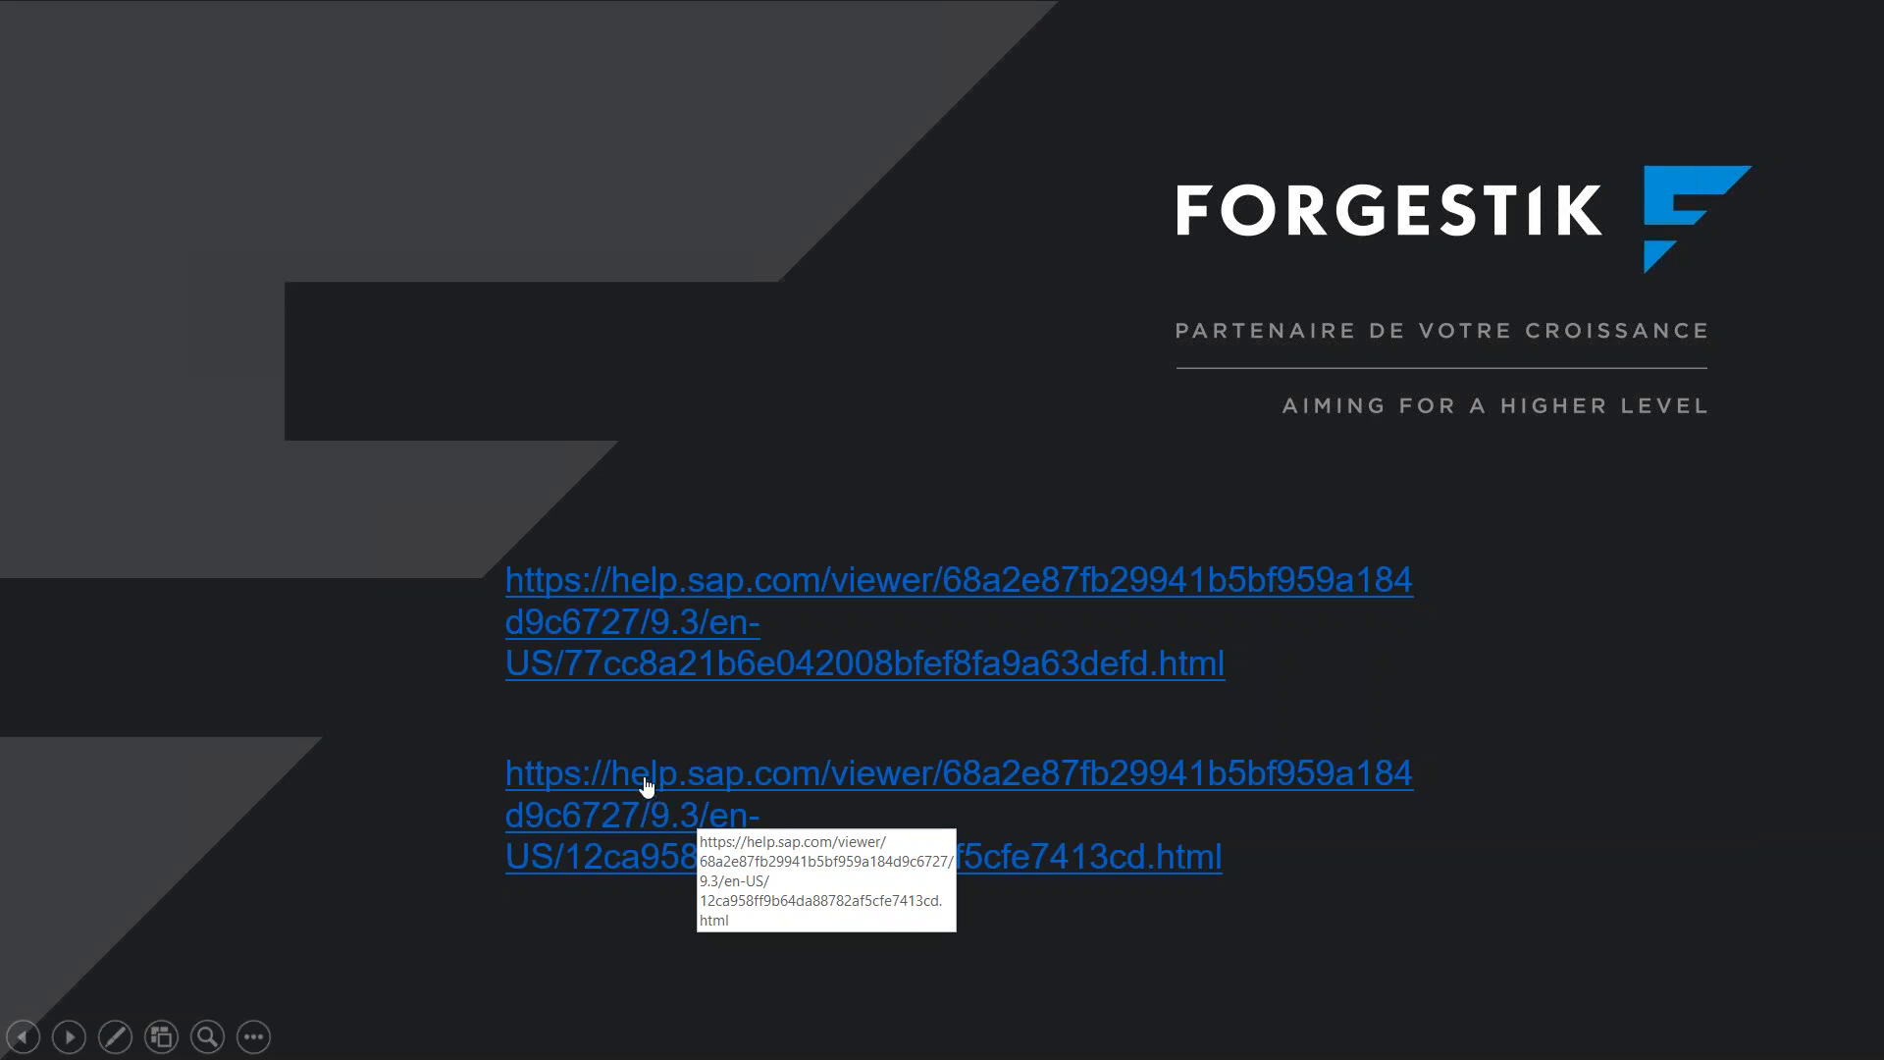
pyautogui.hotkey('alt', 'Tab')
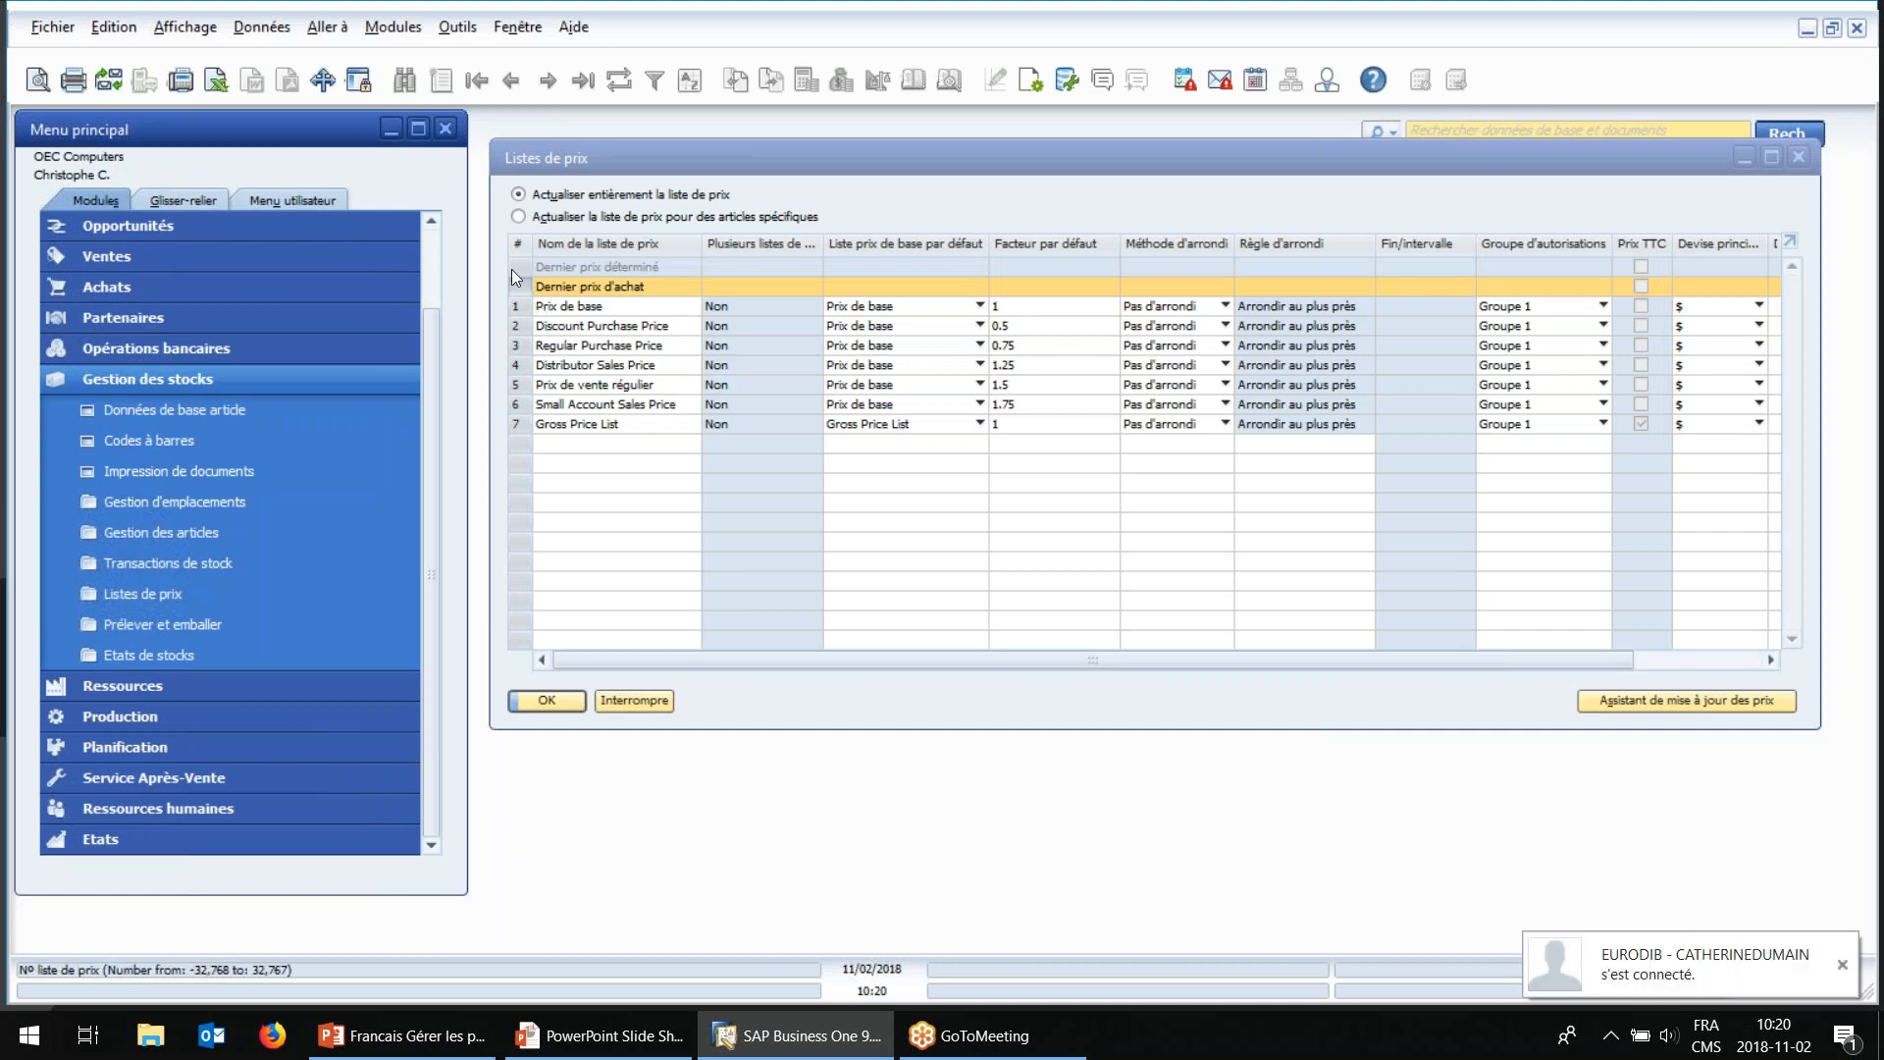
# Step: Highlight Dernier prix déterminé, examine the selection criteria of the stock book value and valuation simulation reports, and close both windows
pyautogui.click(510, 268)
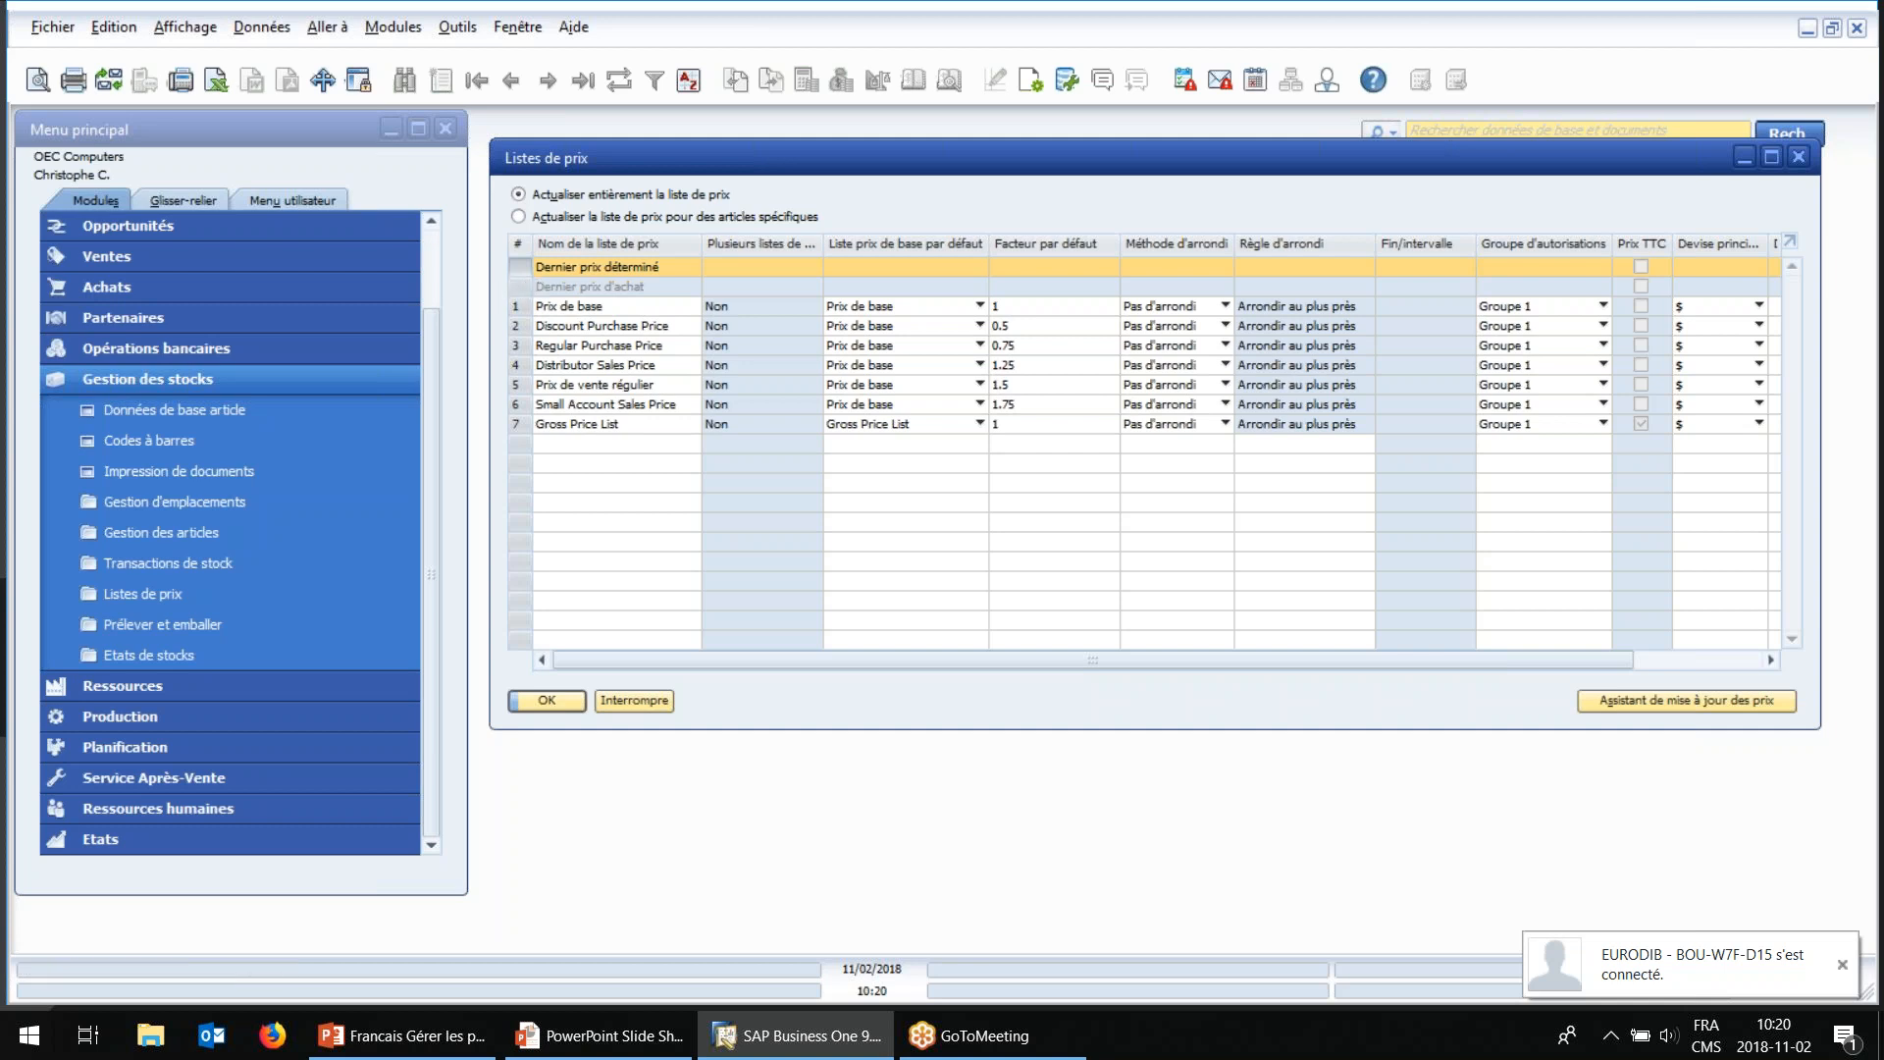
pyautogui.click(183, 654)
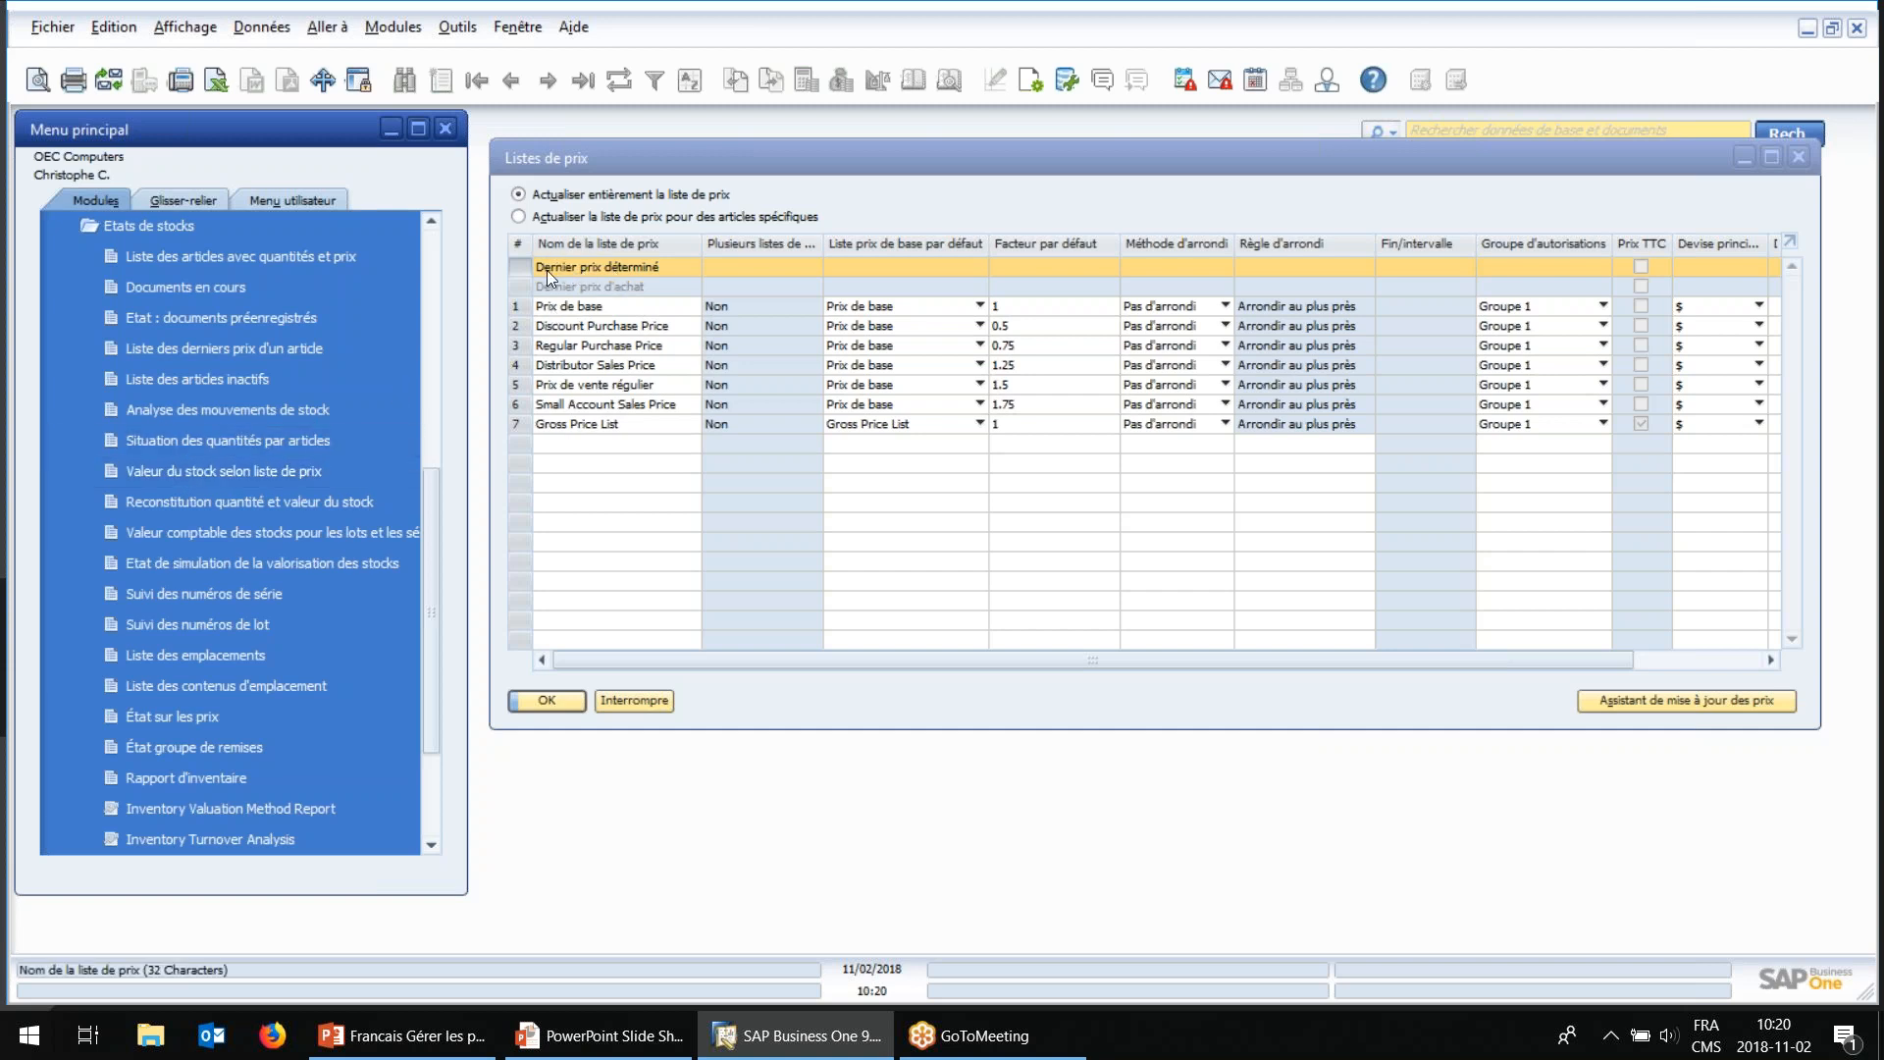
pyautogui.click(238, 503)
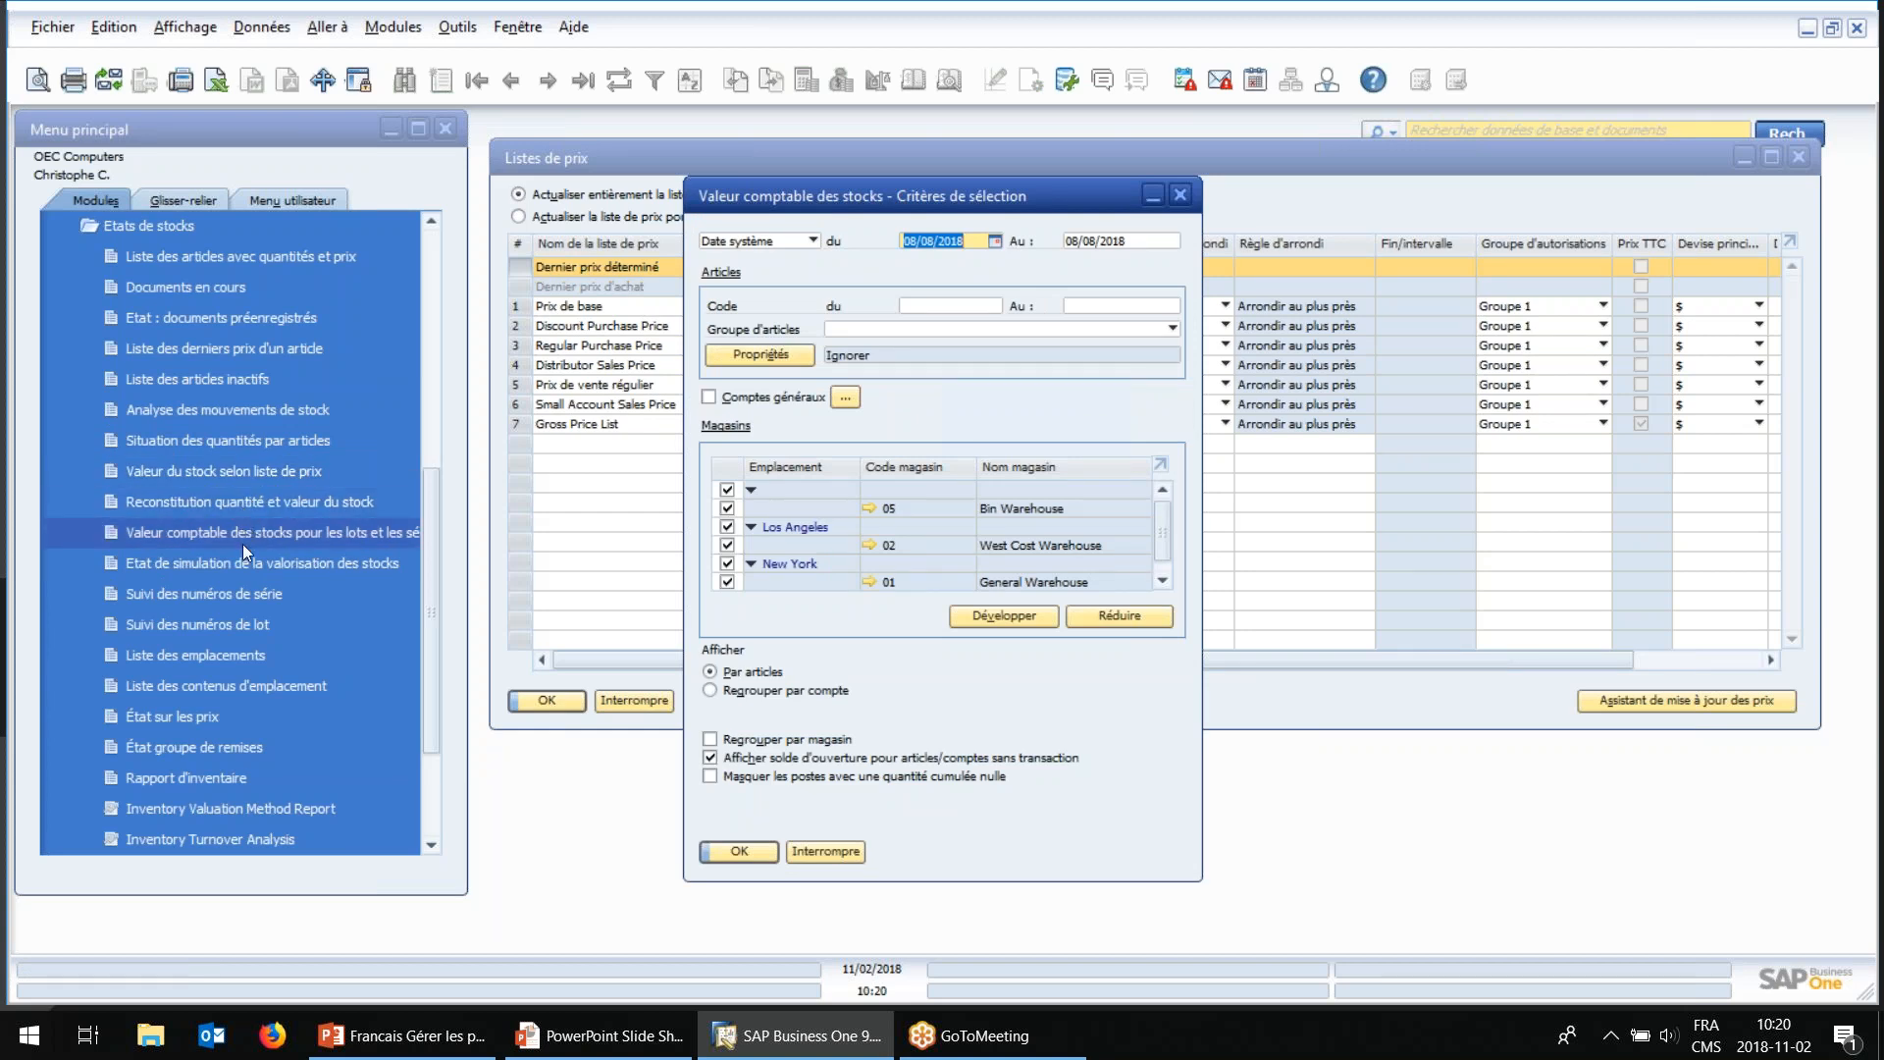
pyautogui.click(330, 561)
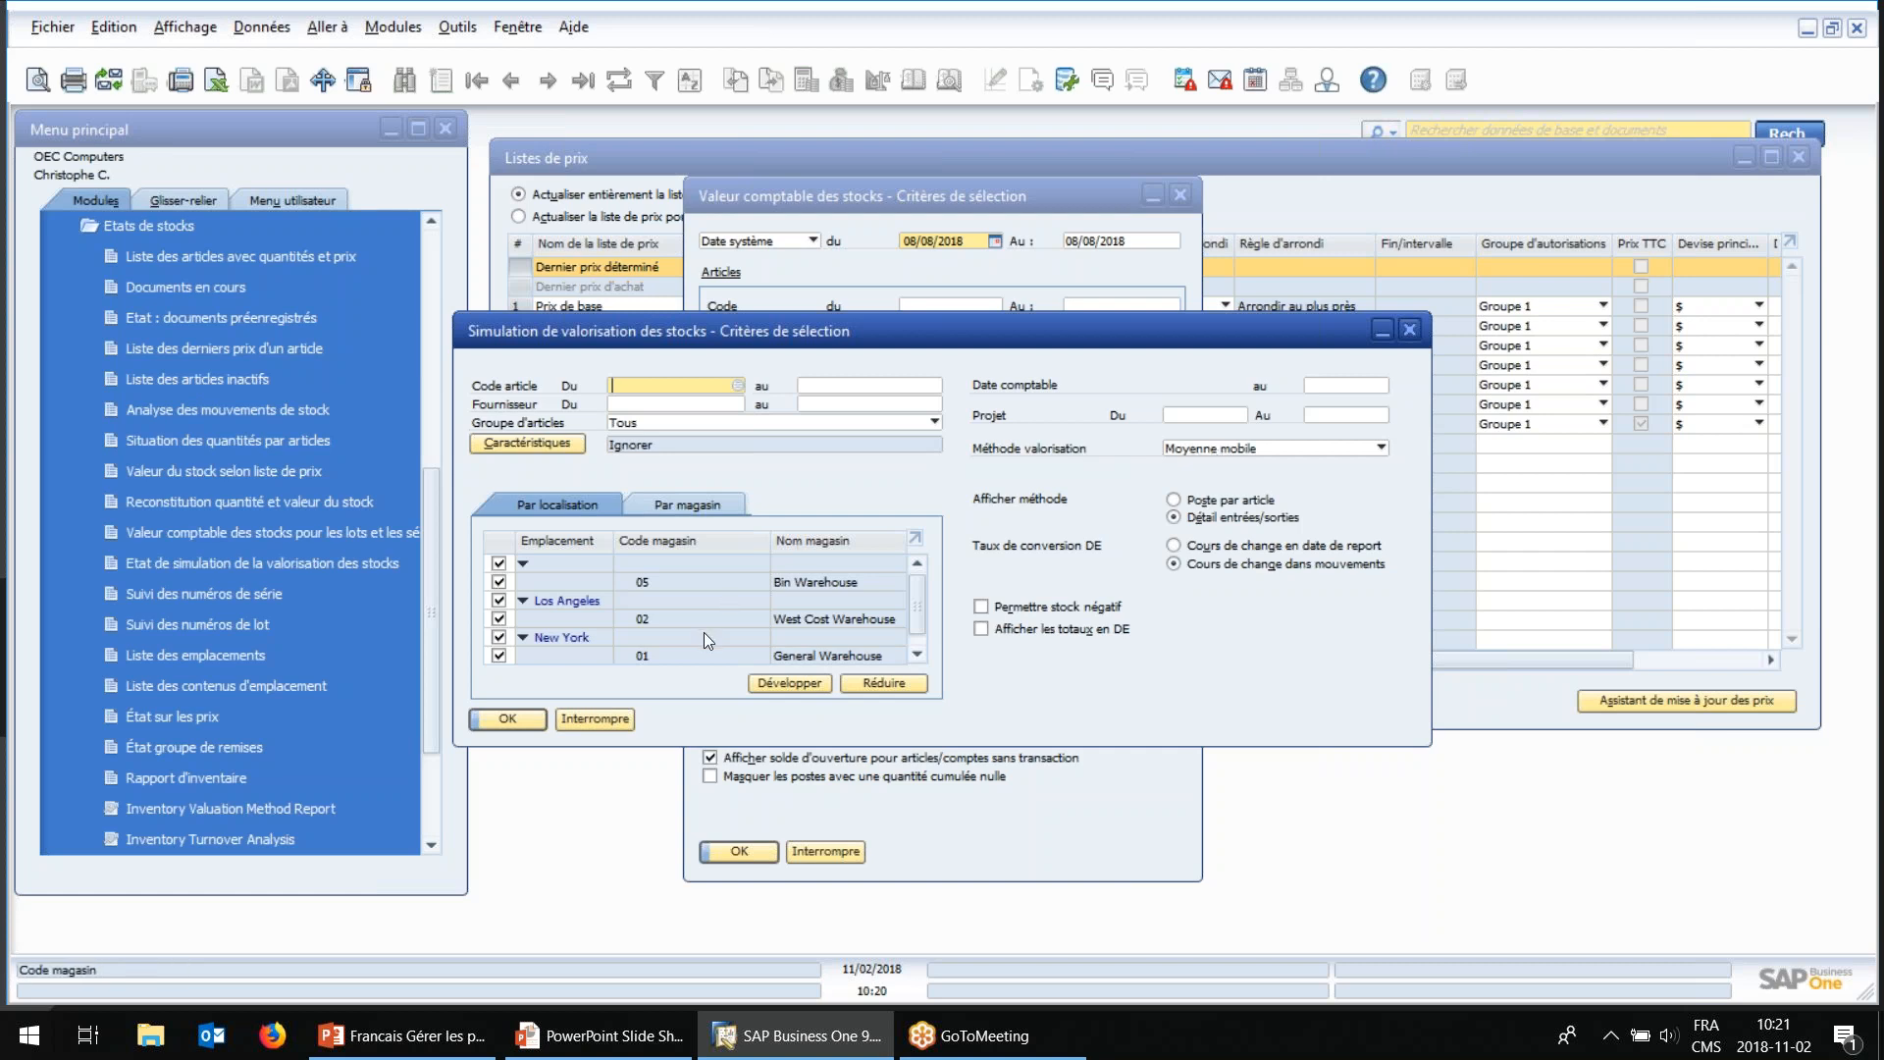
pyautogui.click(602, 716)
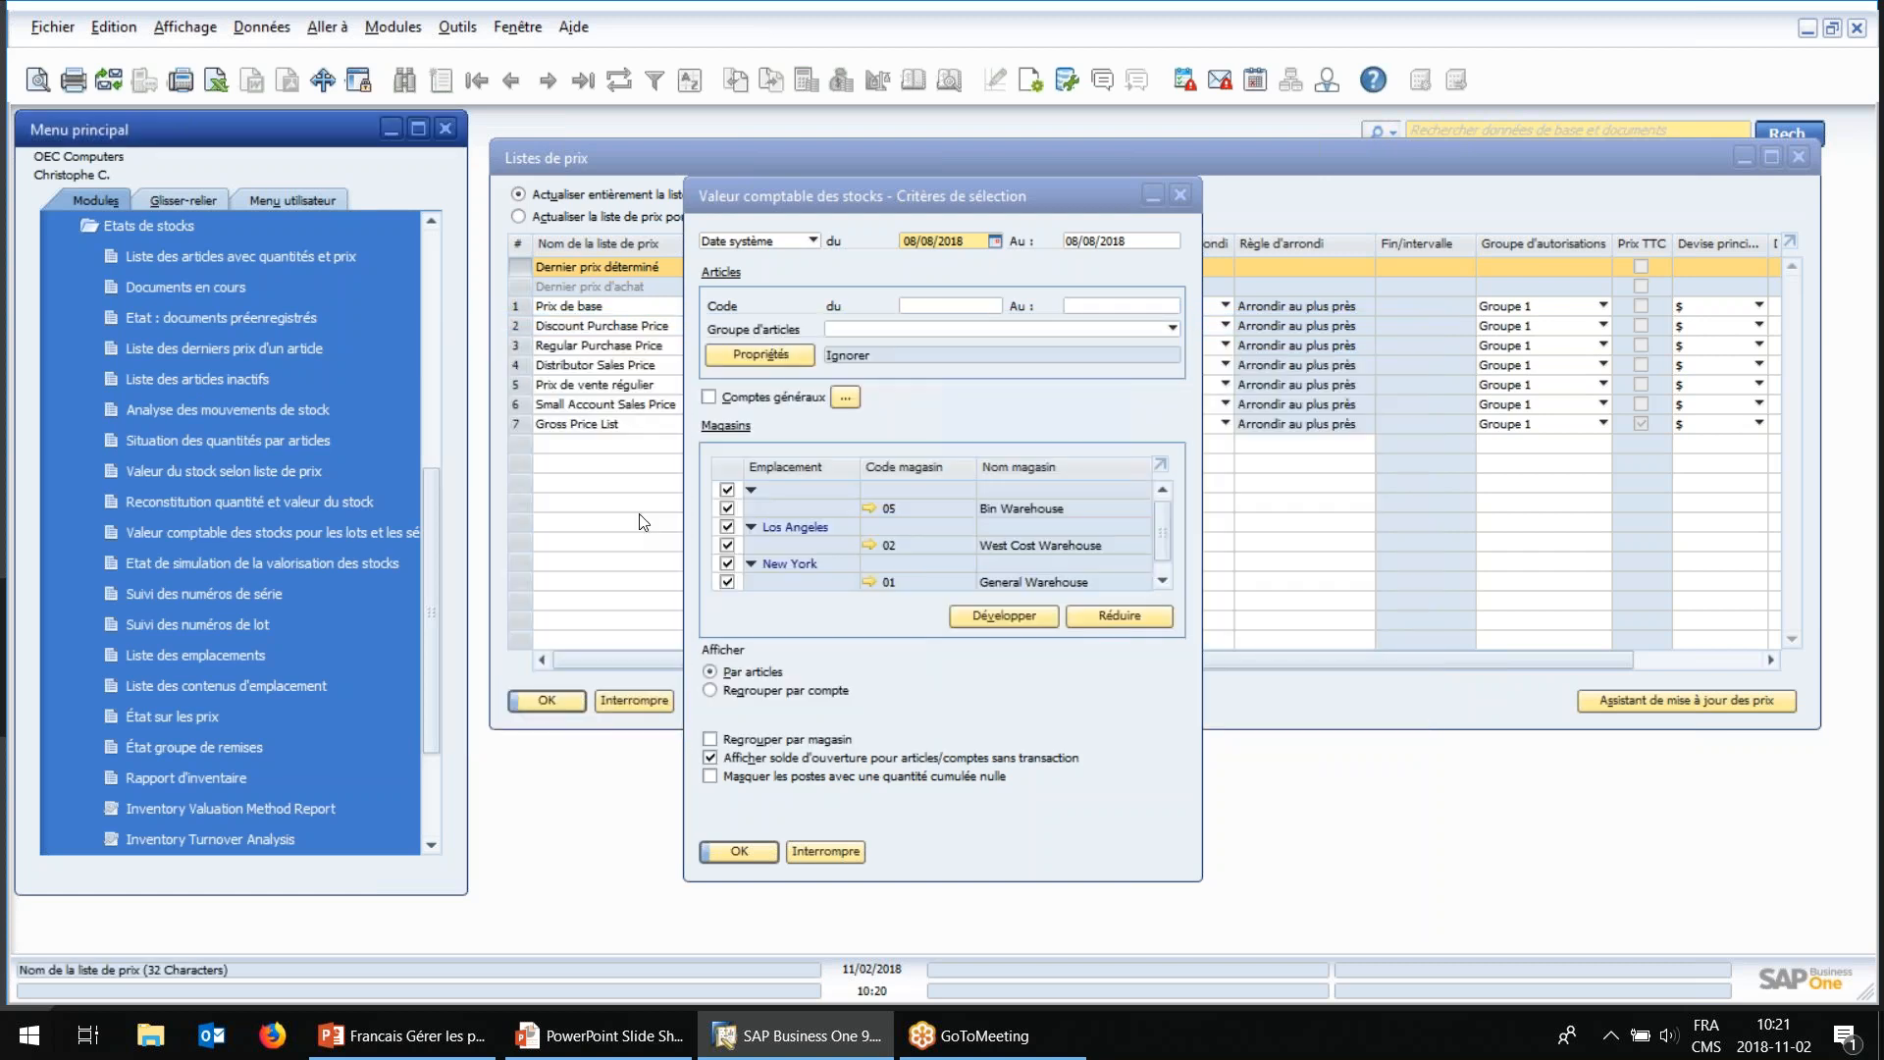
pyautogui.click(828, 852)
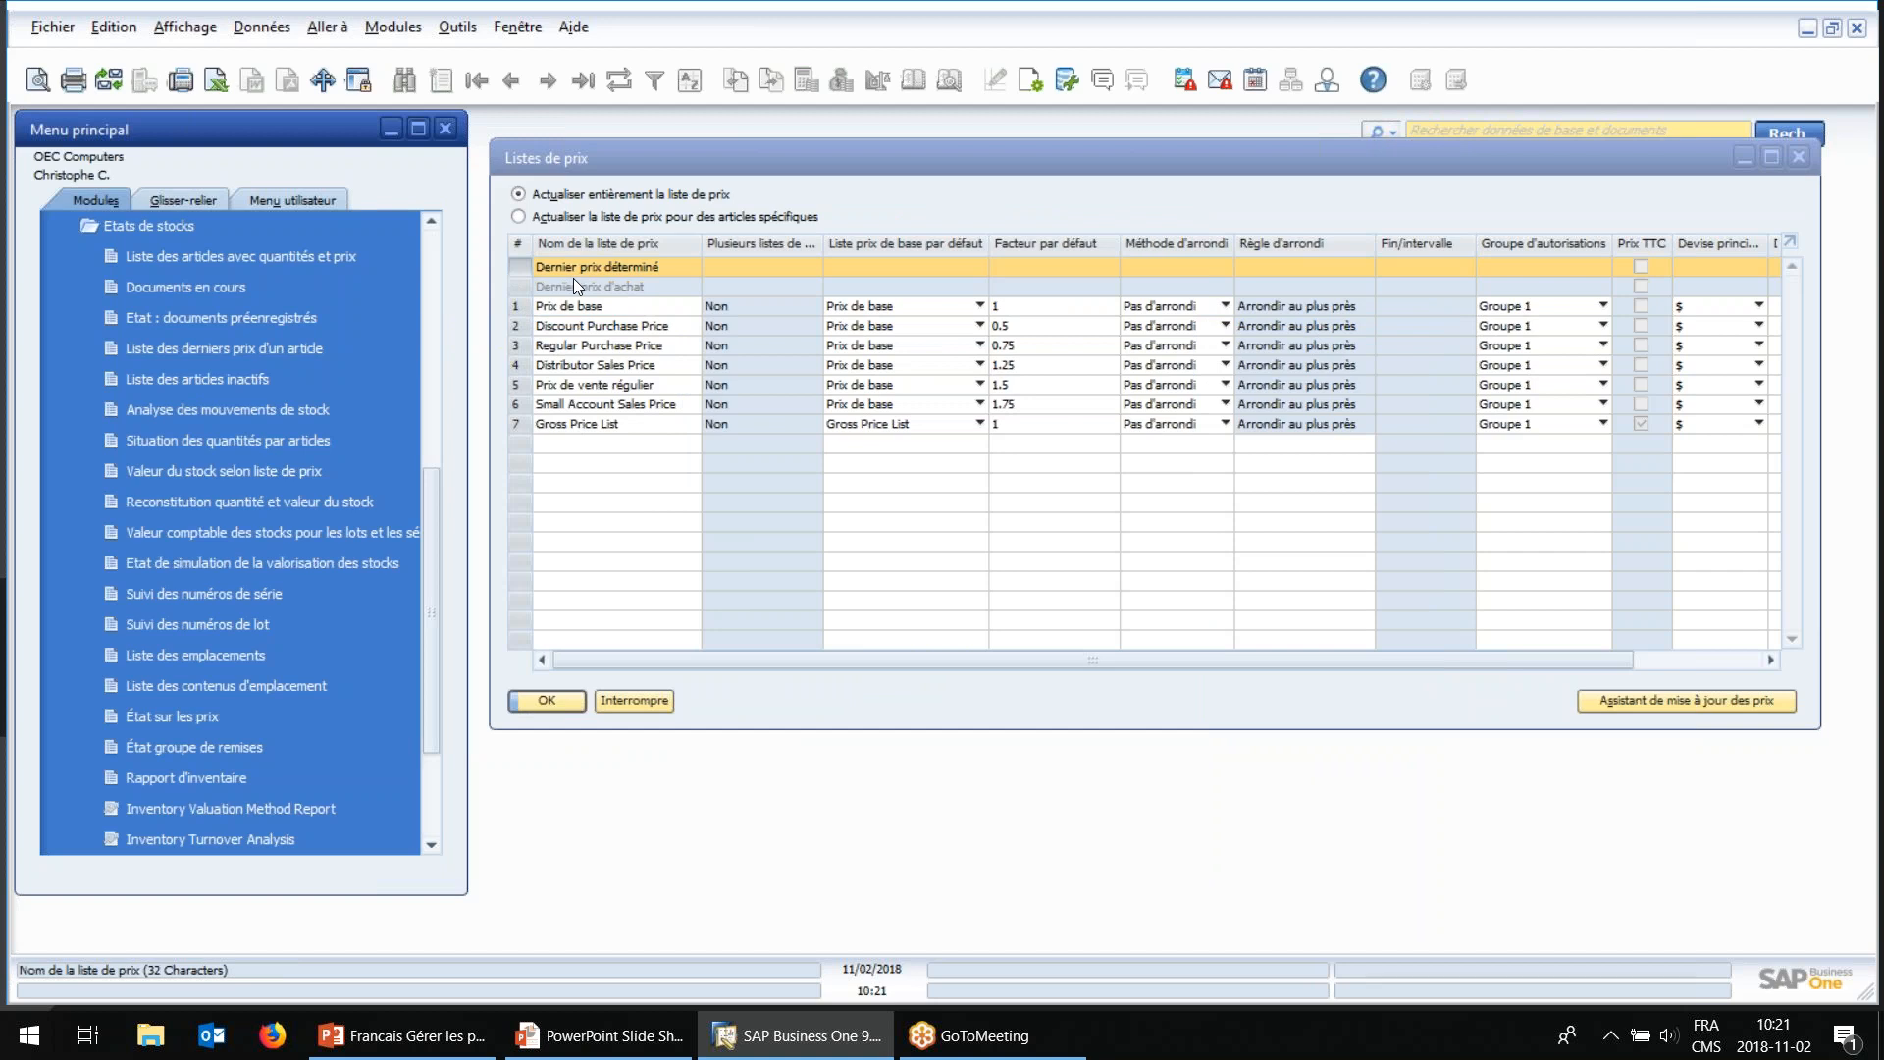
# Step: Move the Listes de prix window slightly higher and collapse the Etats de stocks folder
pyautogui.click(793, 167)
pyautogui.moveTo(793, 166); pyautogui.dragTo(792, 144)
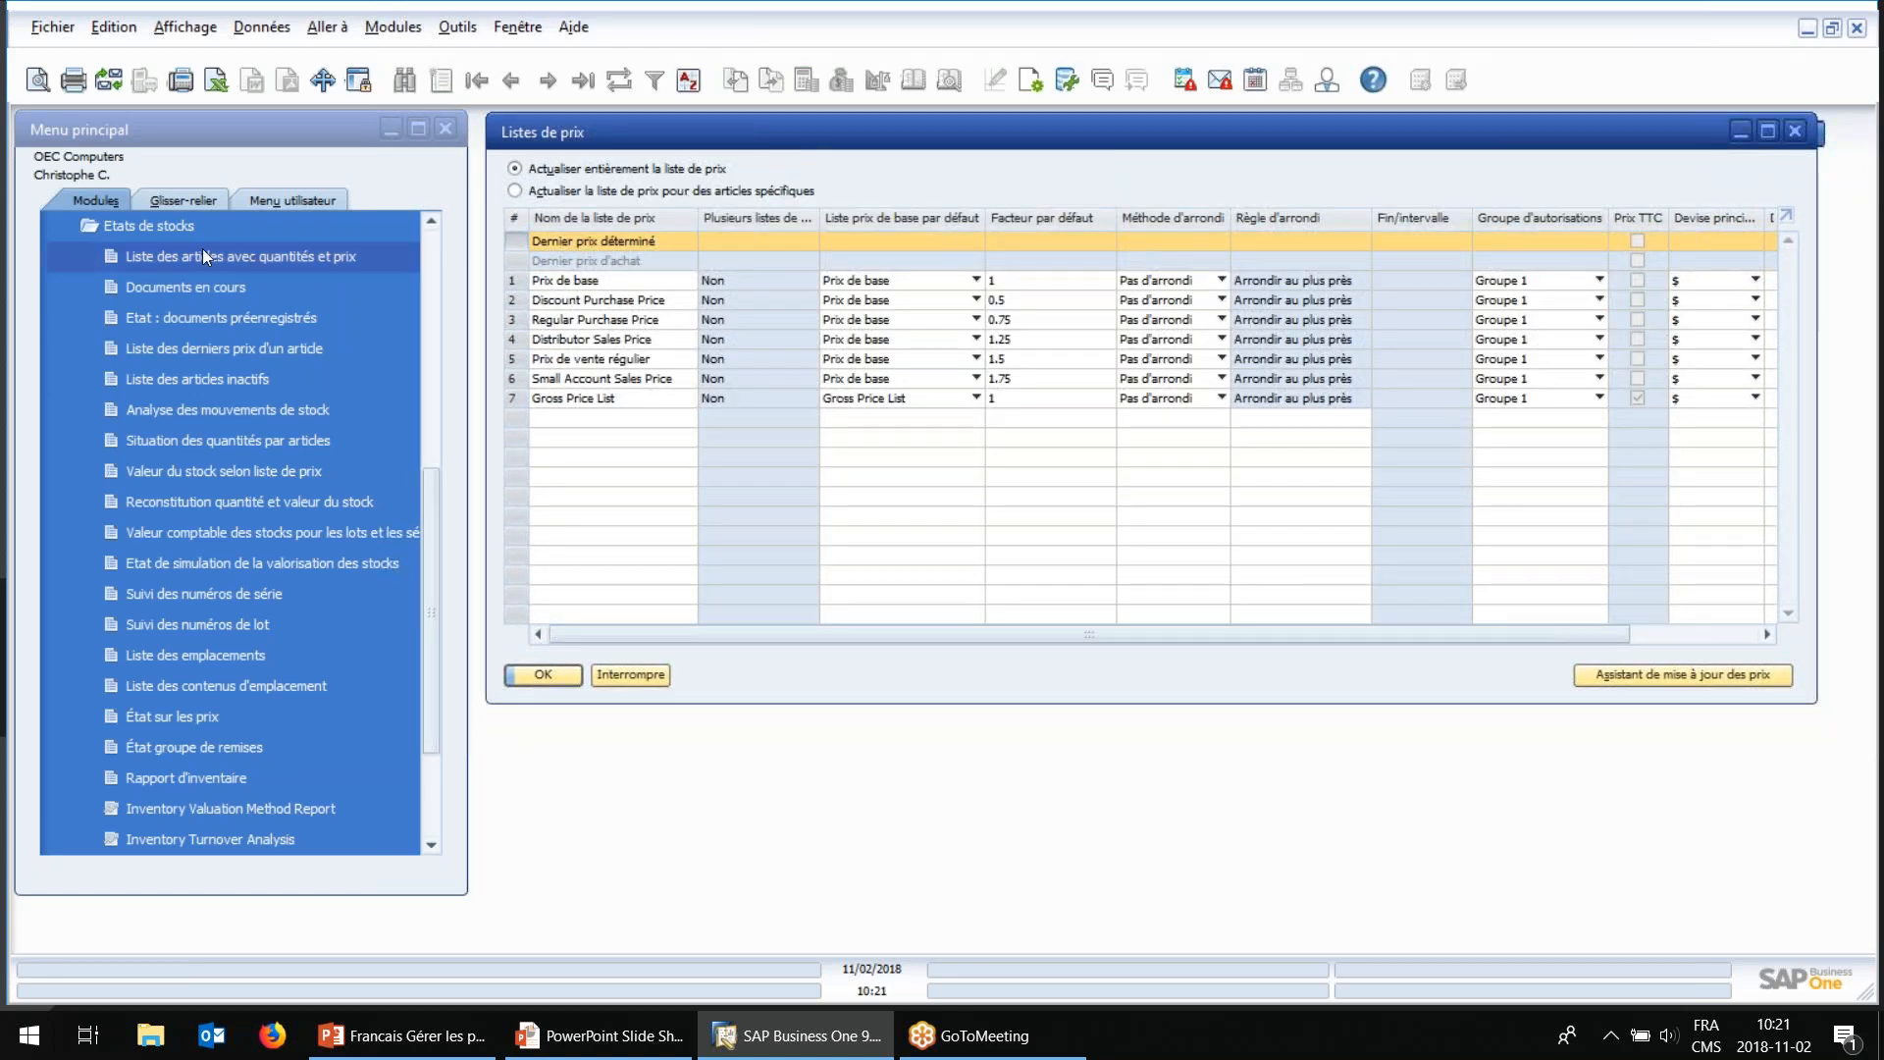
pyautogui.click(175, 224)
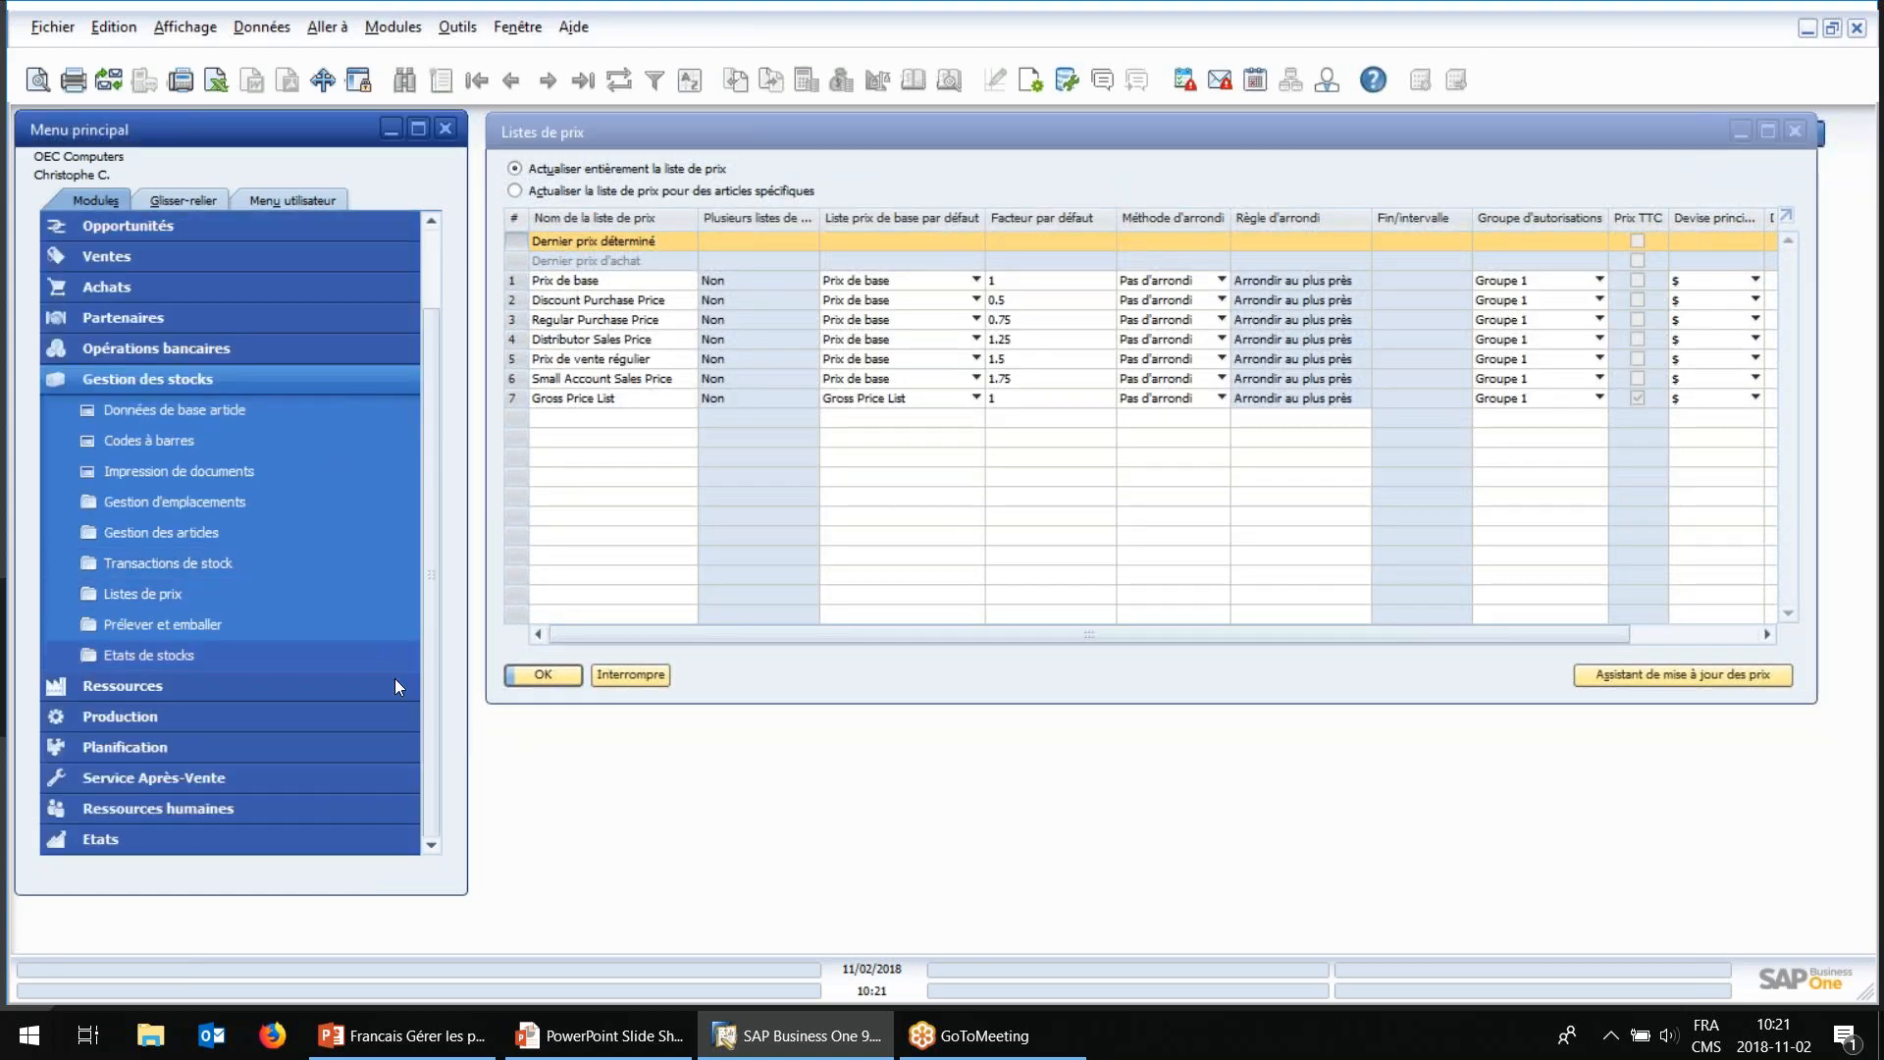
pyautogui.click(617, 145)
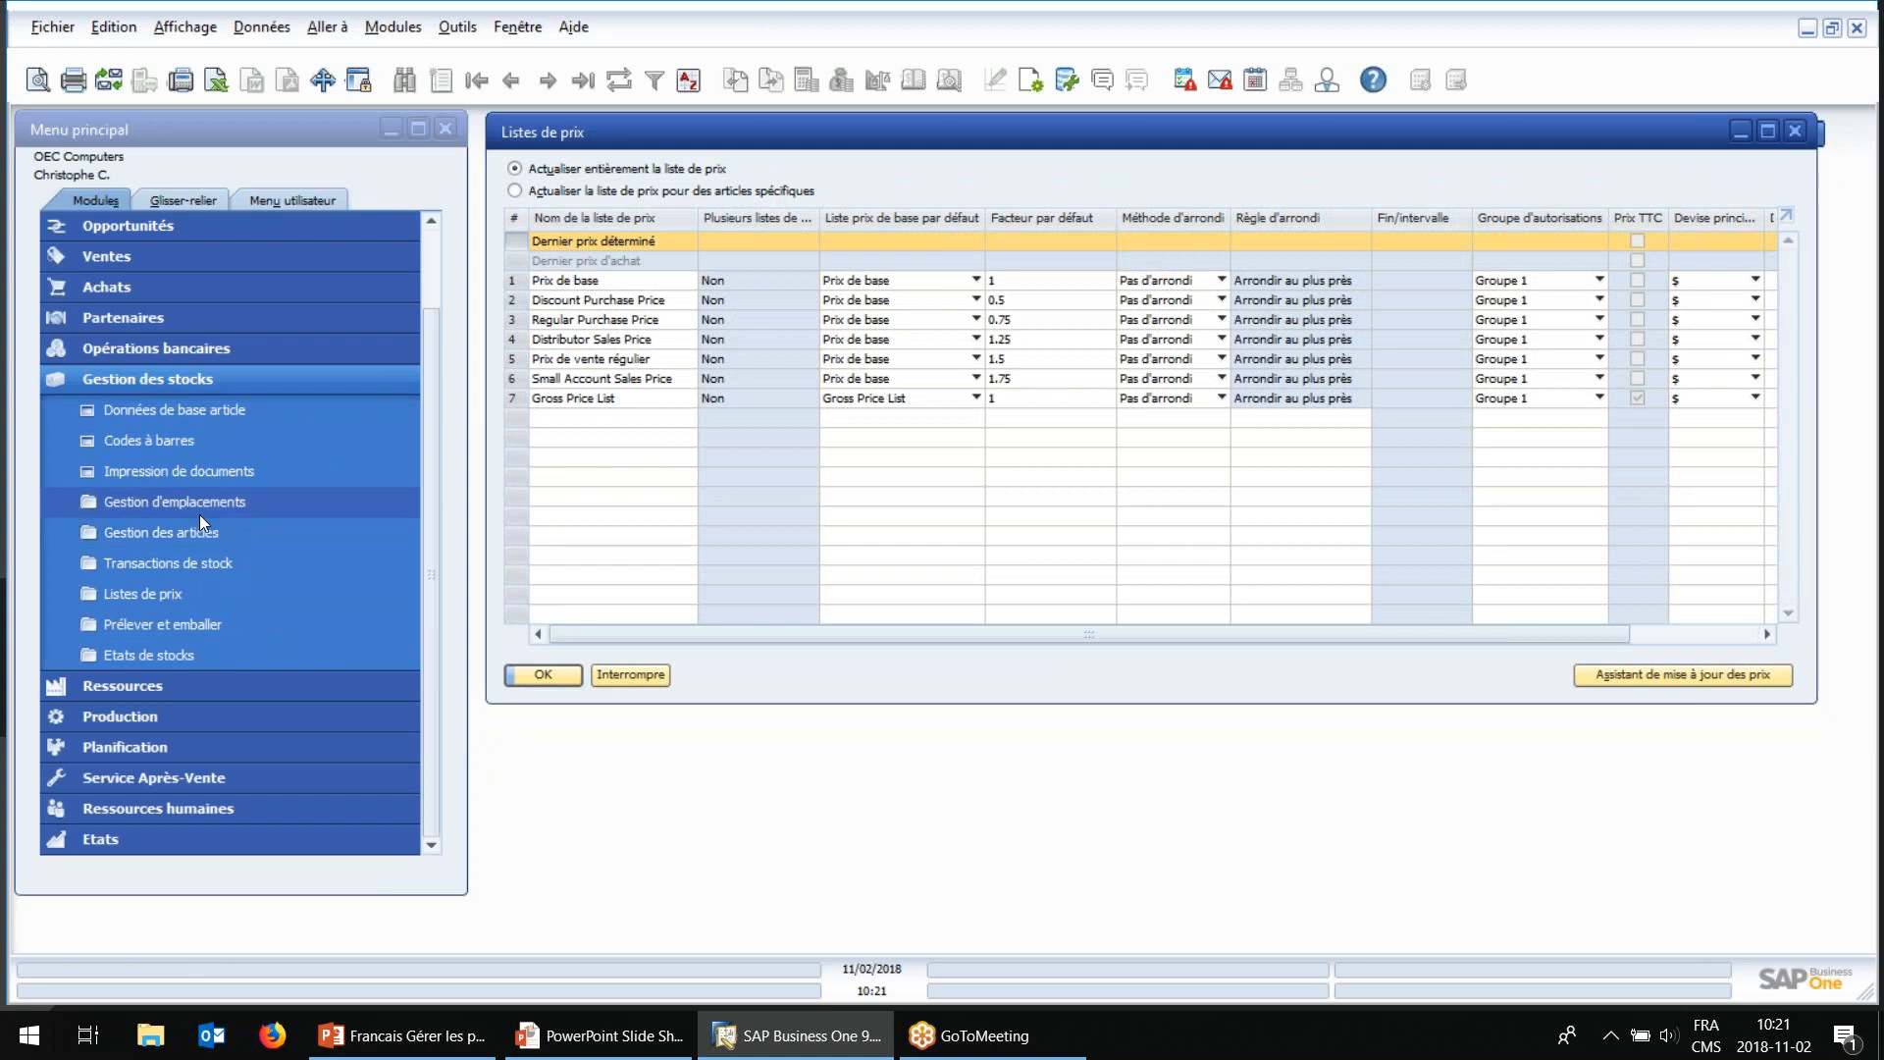
# Step: Open Remises basées sur quantité et période from the Listes de prix functions, select the Prix de vente régulier list, and reposition the window
pyautogui.click(187, 603)
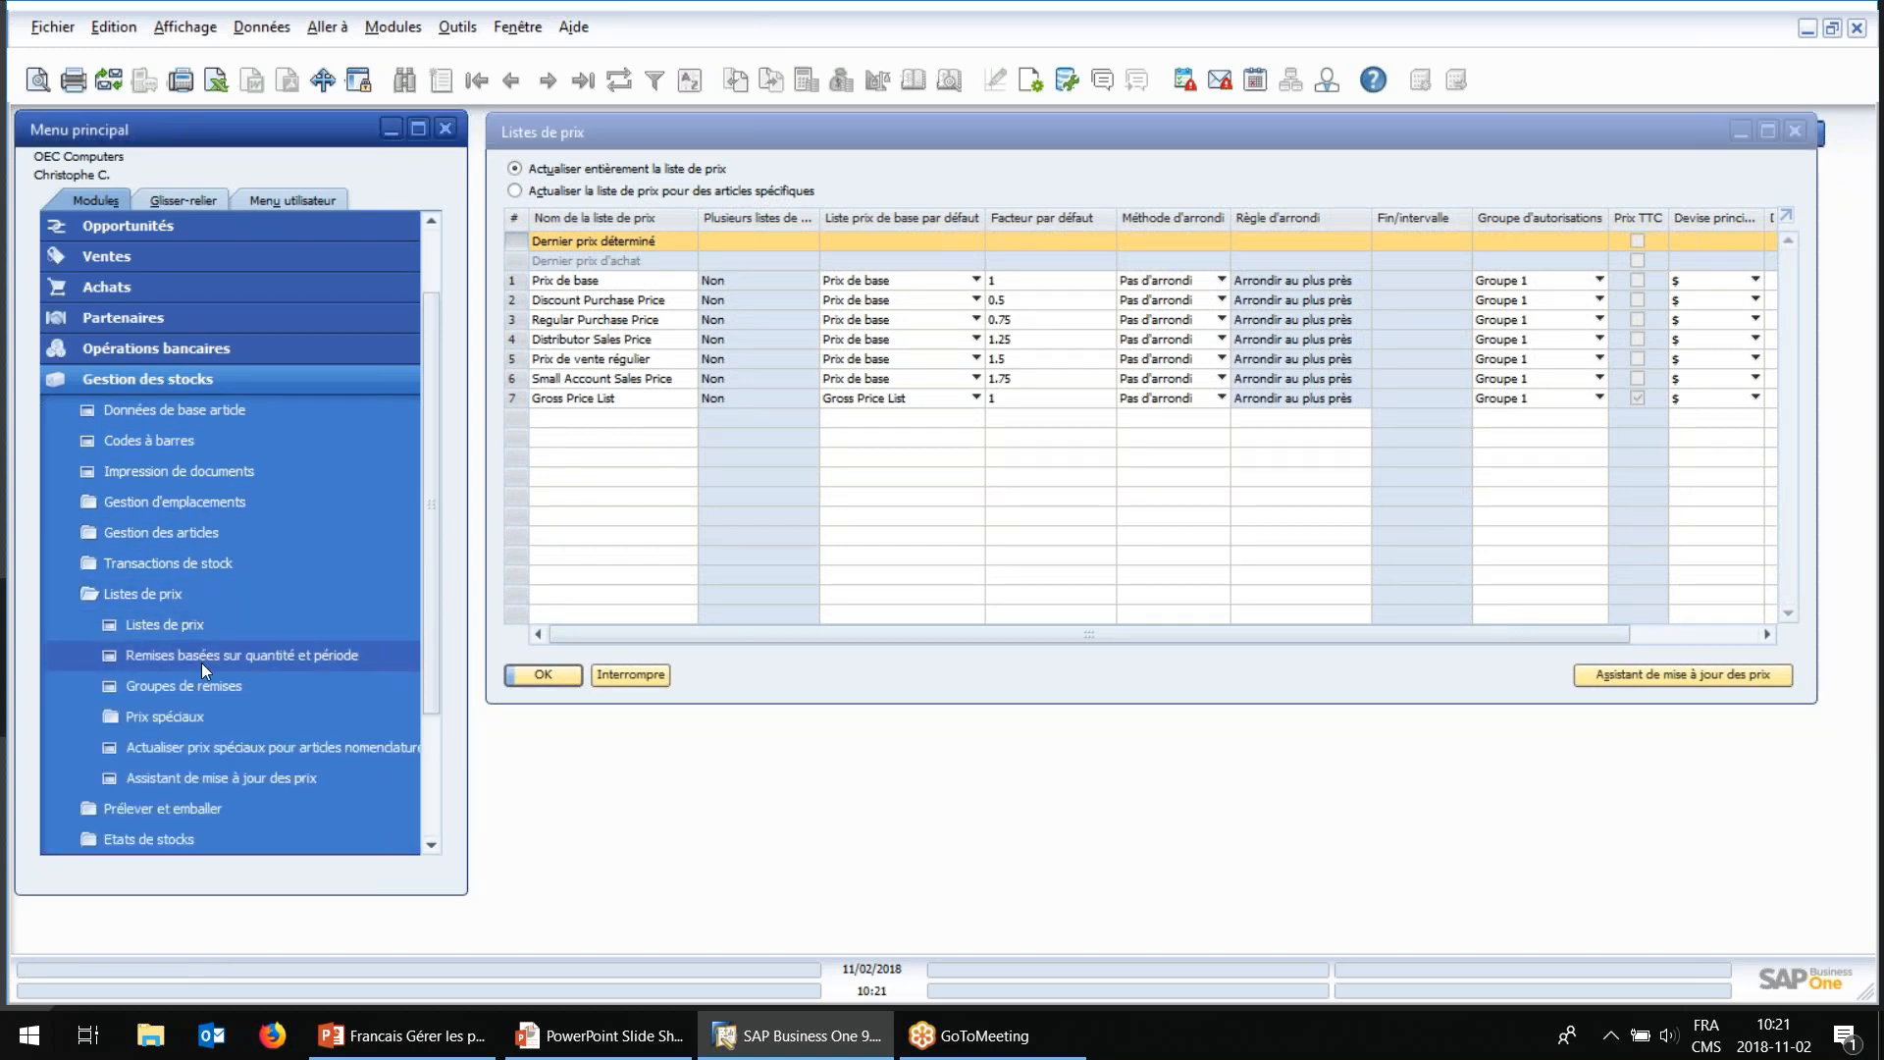
pyautogui.click(207, 655)
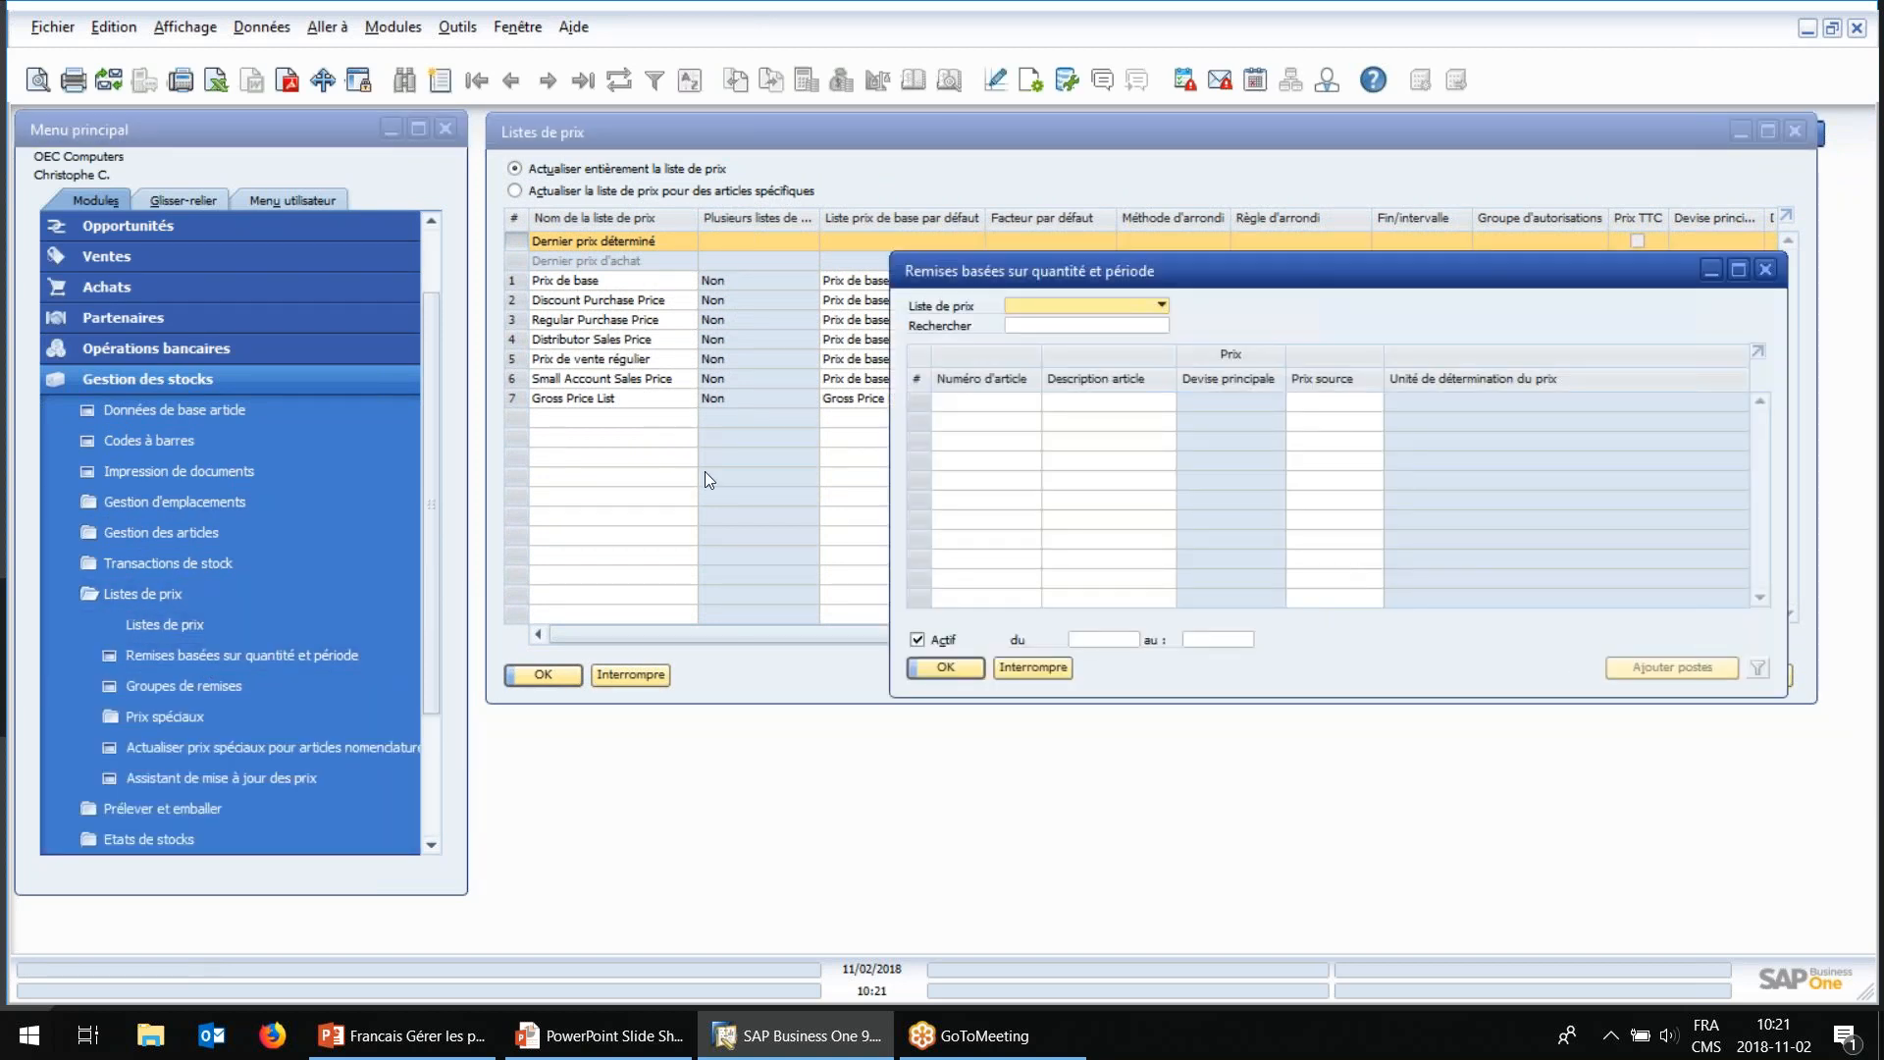
pyautogui.moveTo(1244, 294); pyautogui.dragTo(1278, 397)
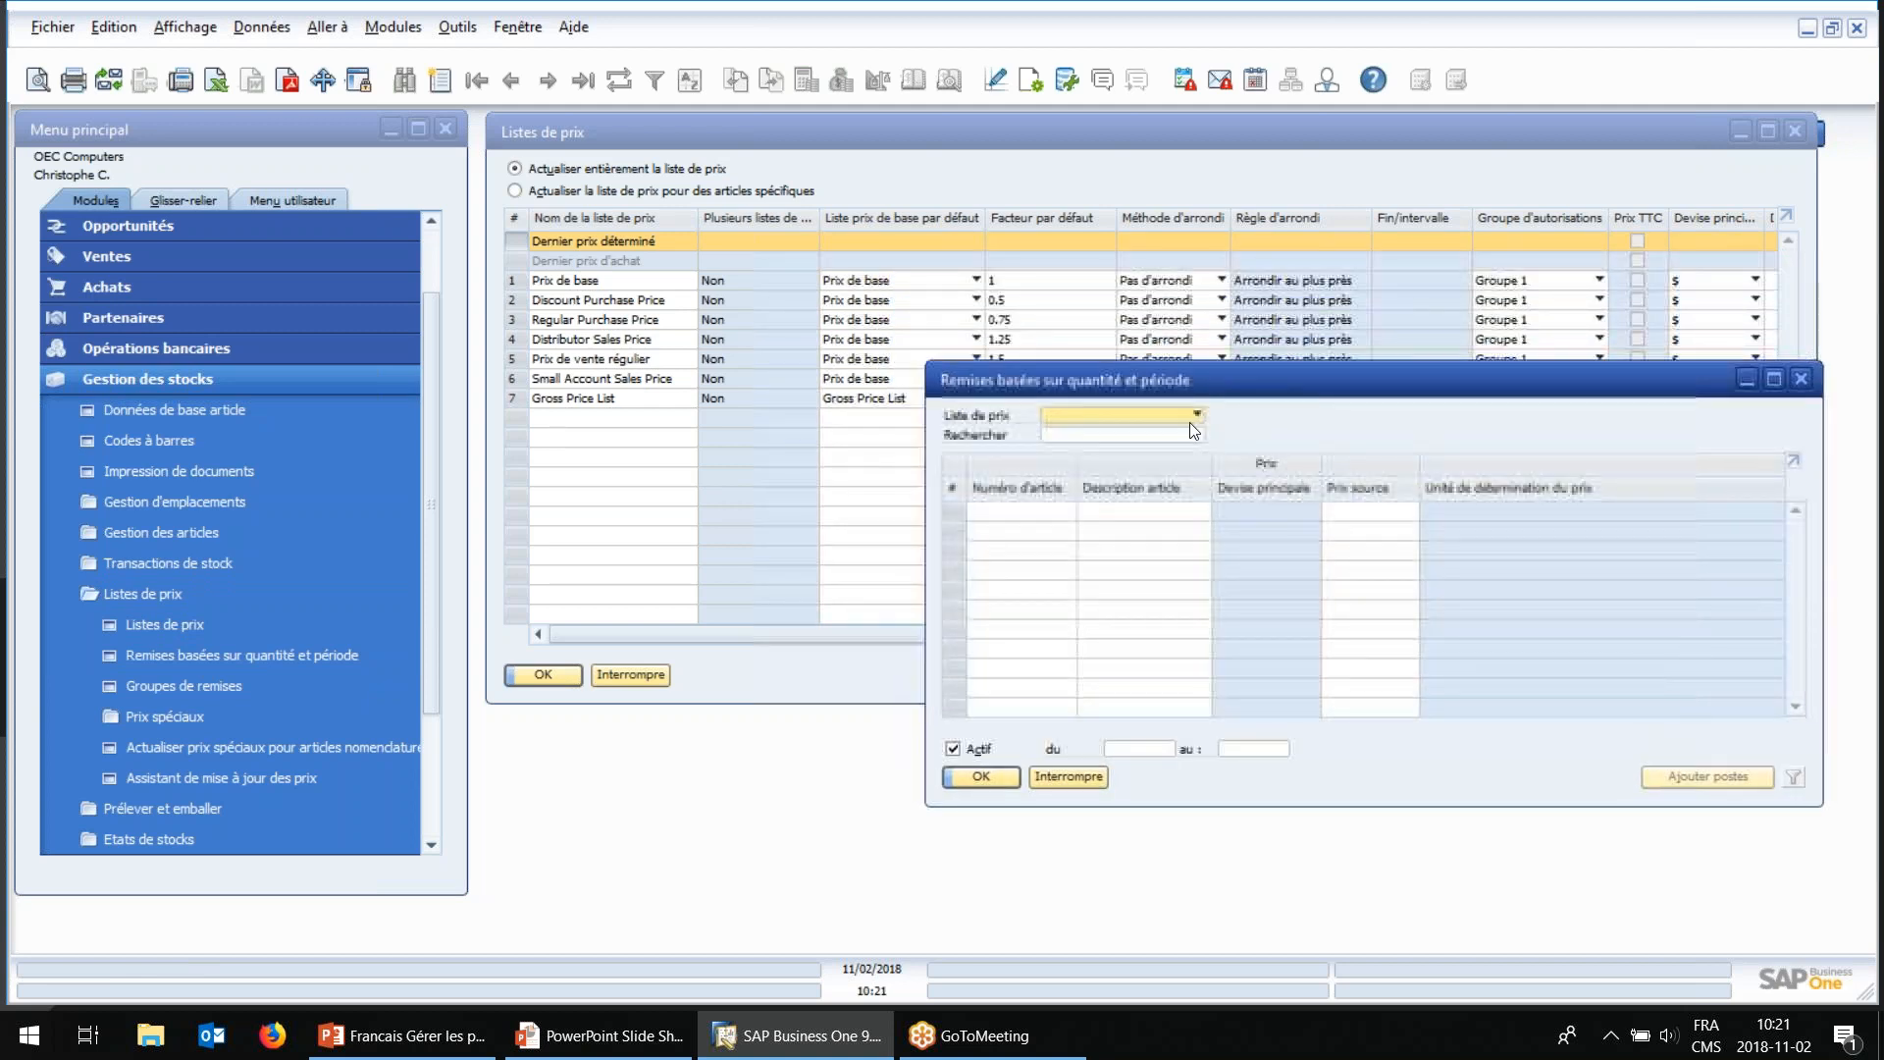
pyautogui.click(1188, 416)
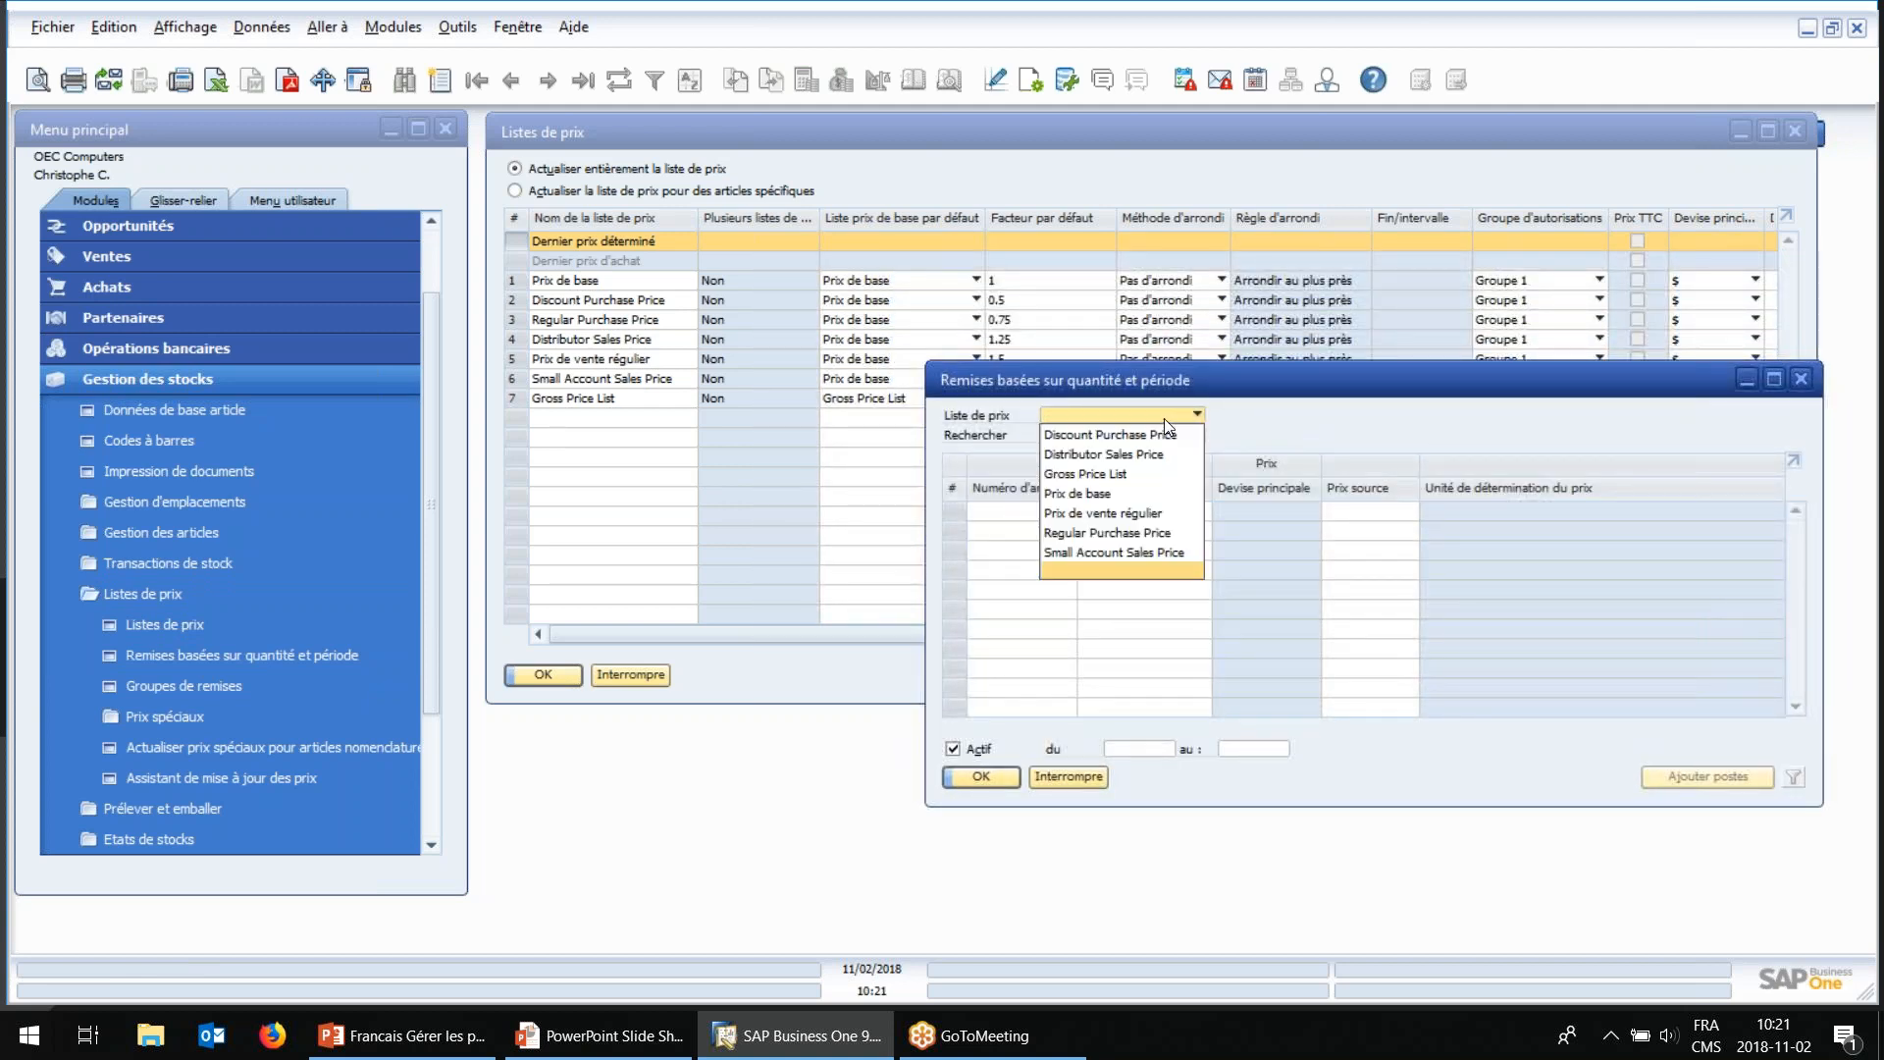
pyautogui.click(1130, 514)
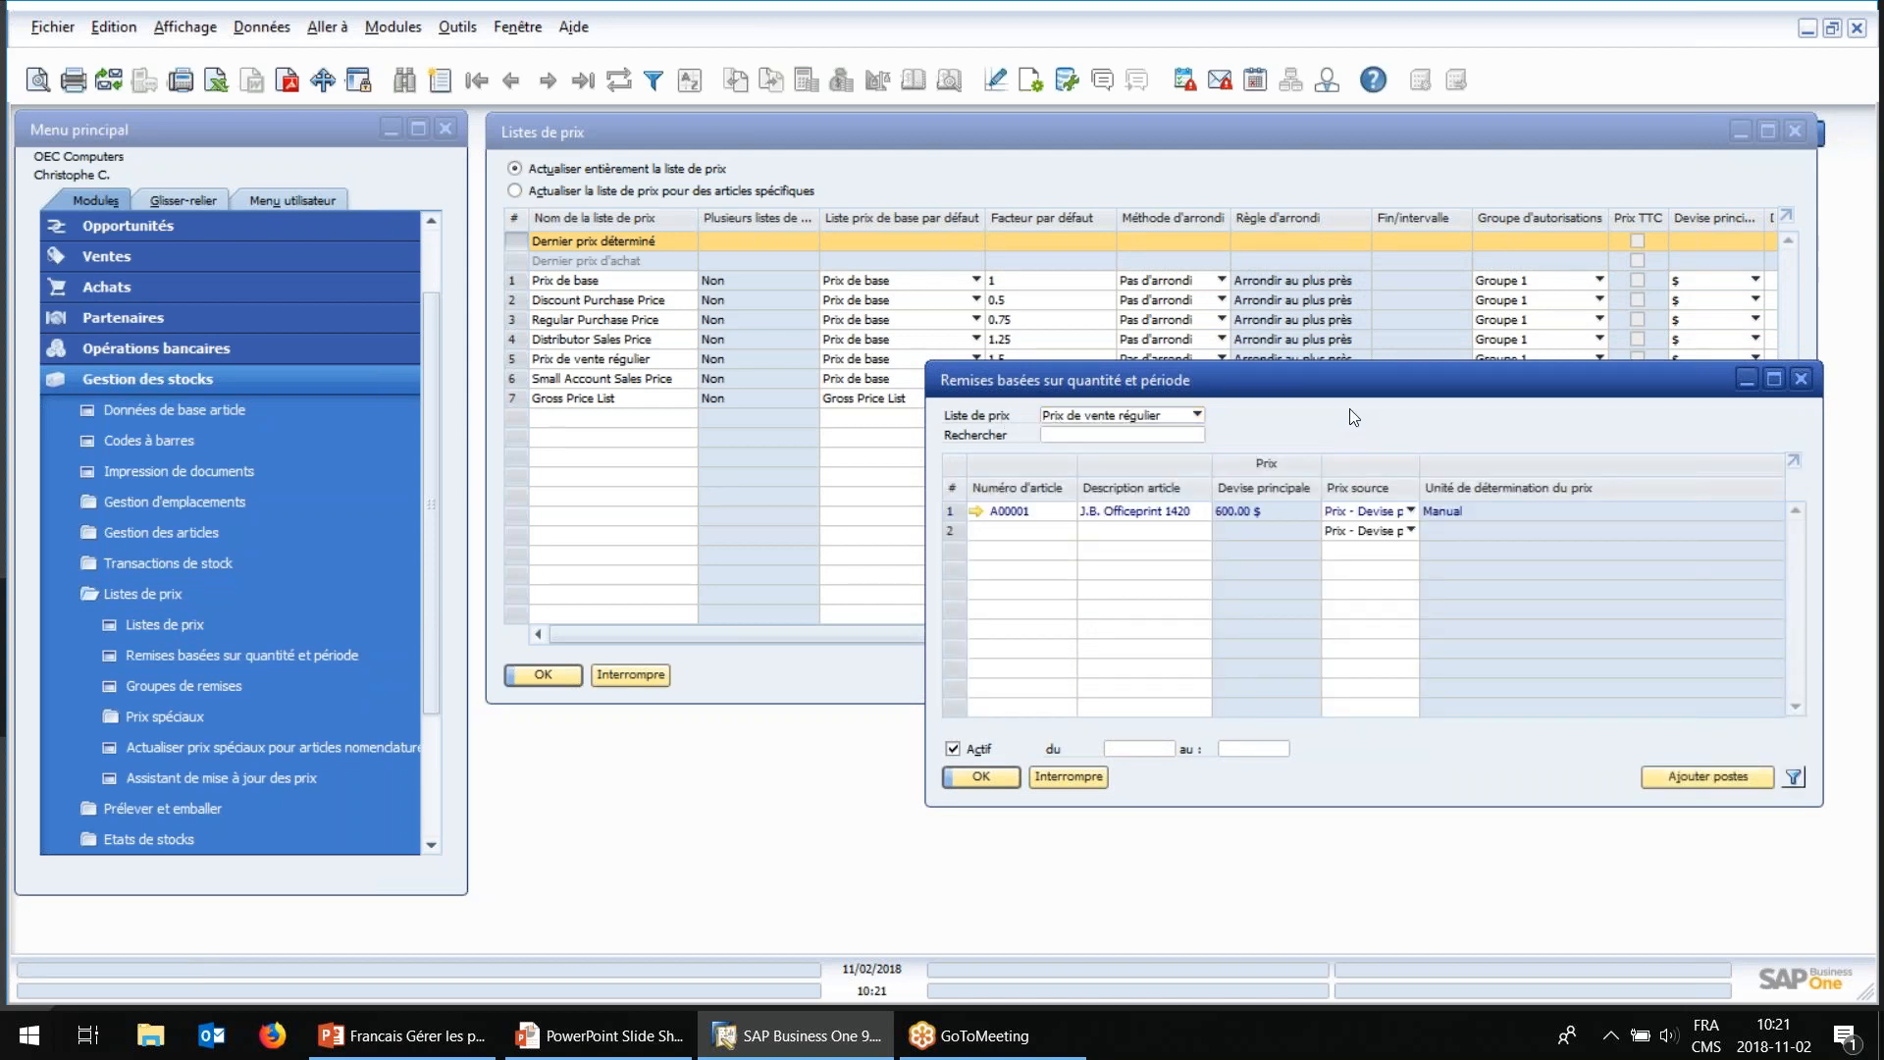
pyautogui.moveTo(1293, 375); pyautogui.dragTo(1308, 391)
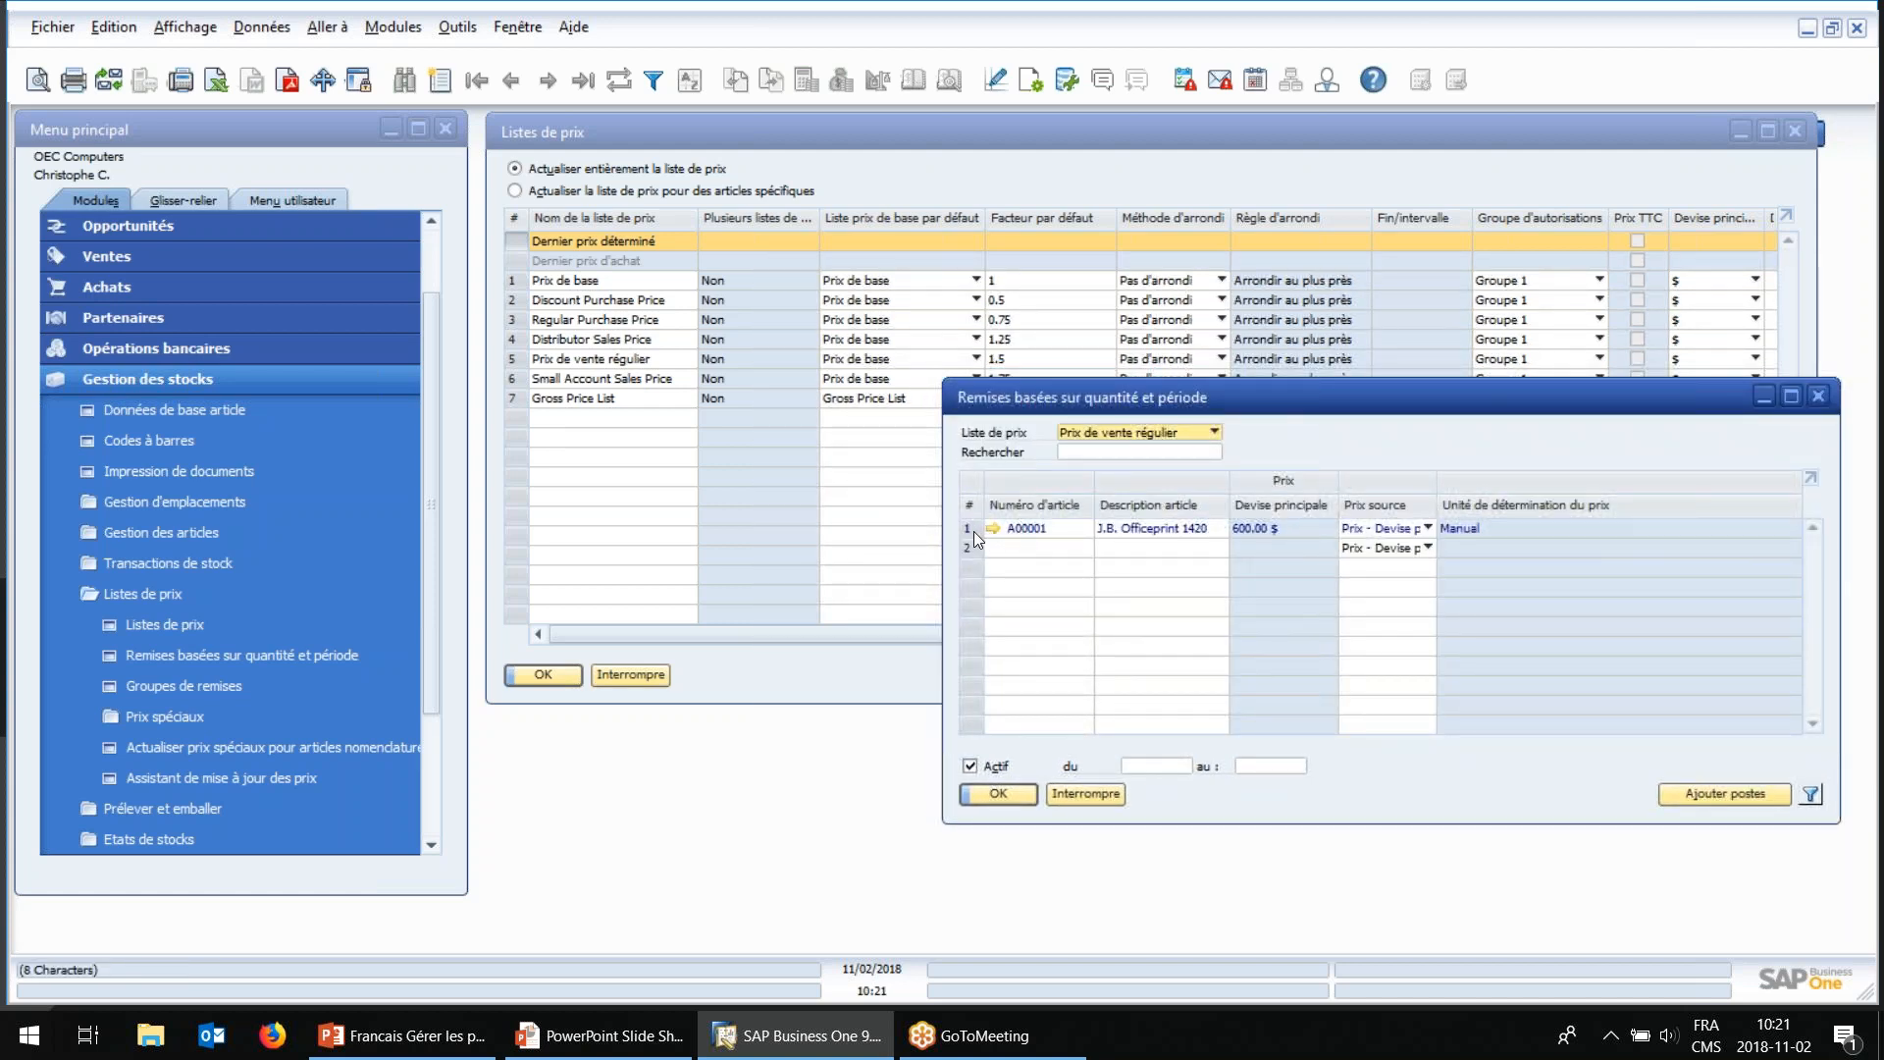
# Step: Open the period discounts of item A00001 and examine the quantity-based discounts defined for its first validity period
pyautogui.doubleClick(973, 532)
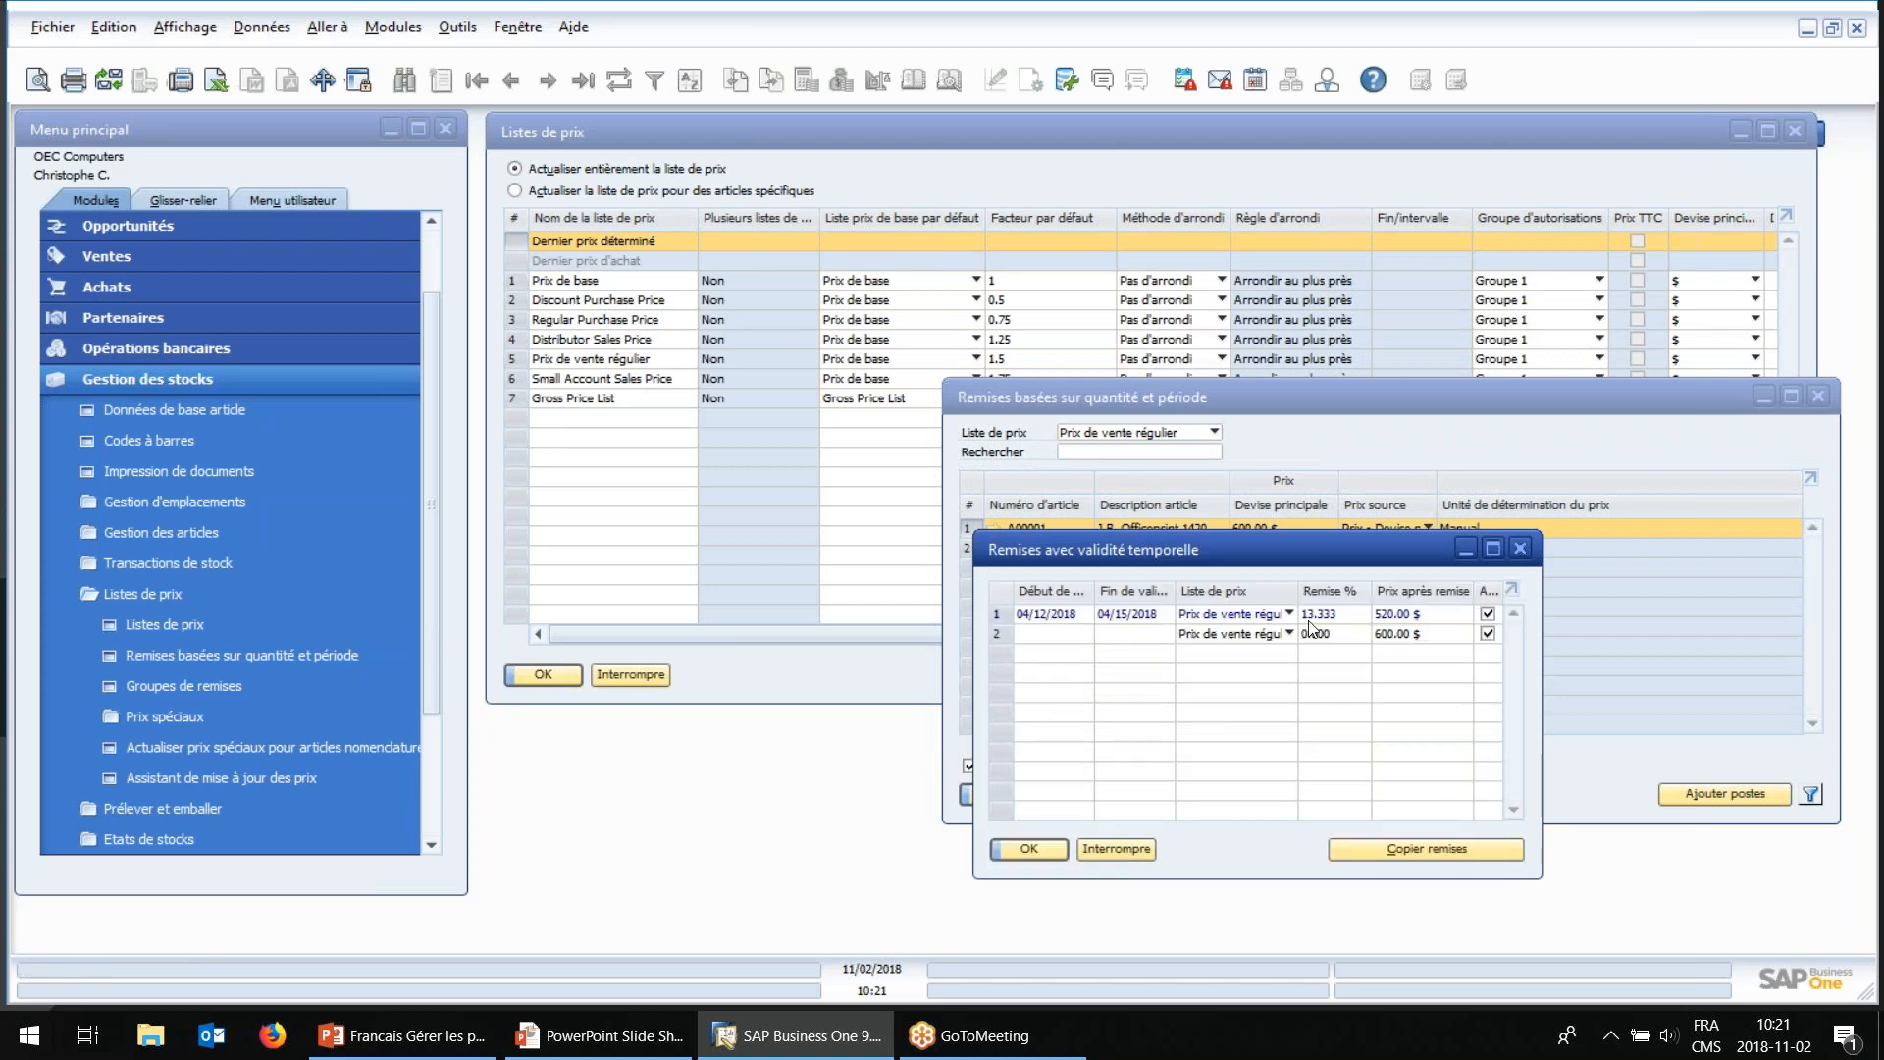
pyautogui.click(1325, 615)
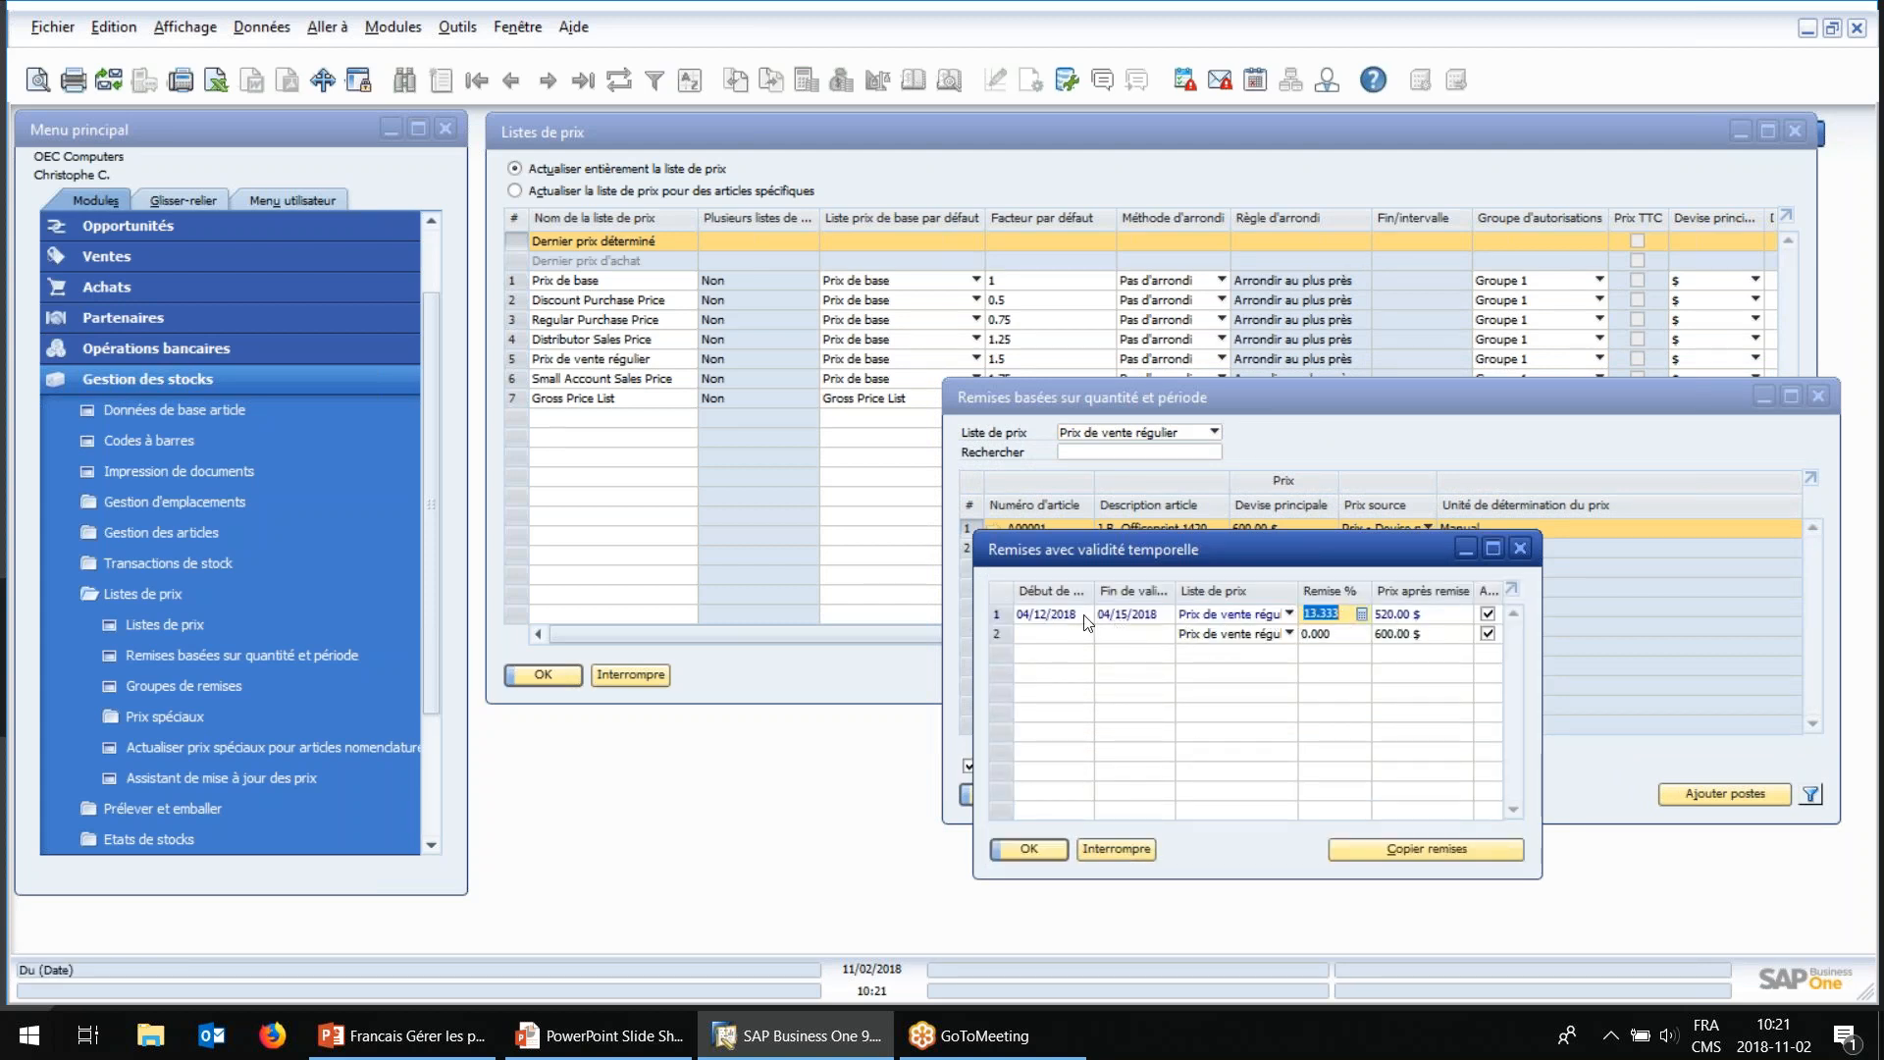
pyautogui.doubleClick(1003, 620)
pyautogui.moveTo(724, 495); pyautogui.dragTo(1414, 651)
pyautogui.click(1183, 691)
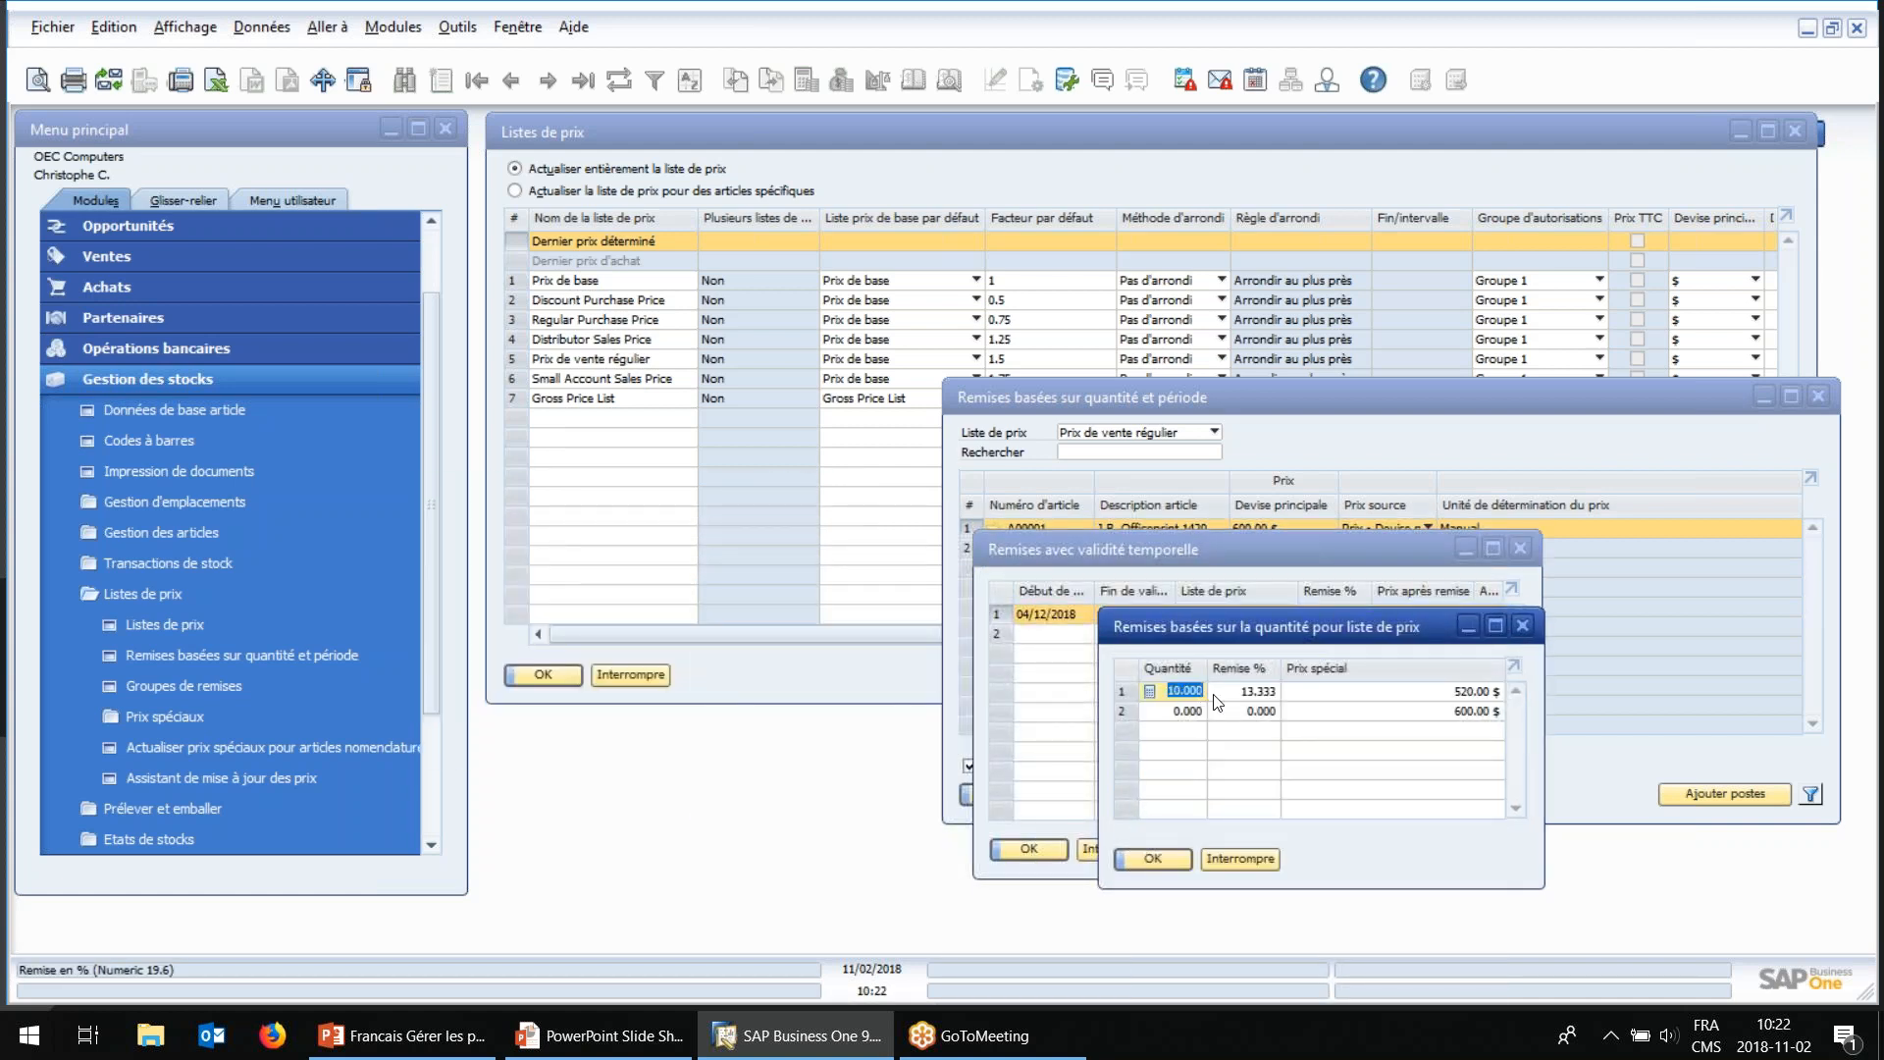
pyautogui.click(1242, 699)
# Step: Close the quantity and period discount details of item A00001 and shift the Remises basées sur quantité et période window slightly
pyautogui.click(1153, 858)
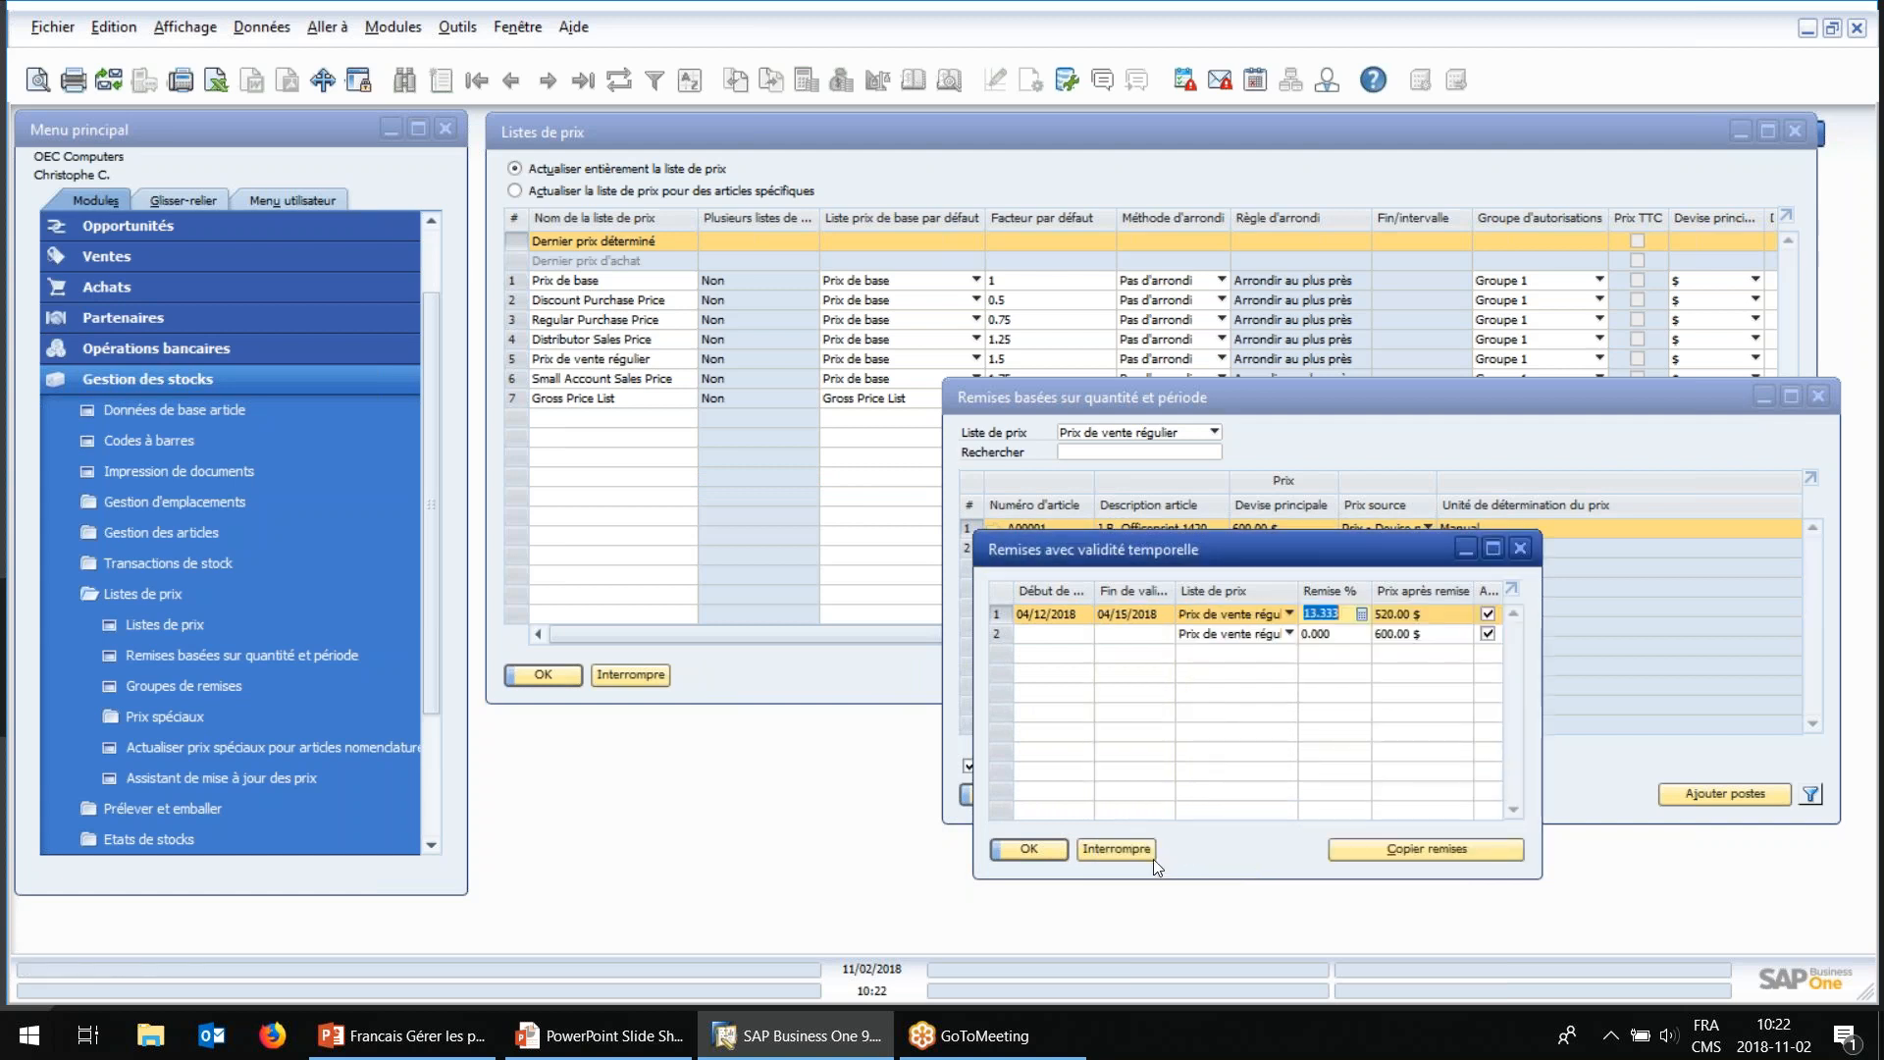
pyautogui.click(1135, 850)
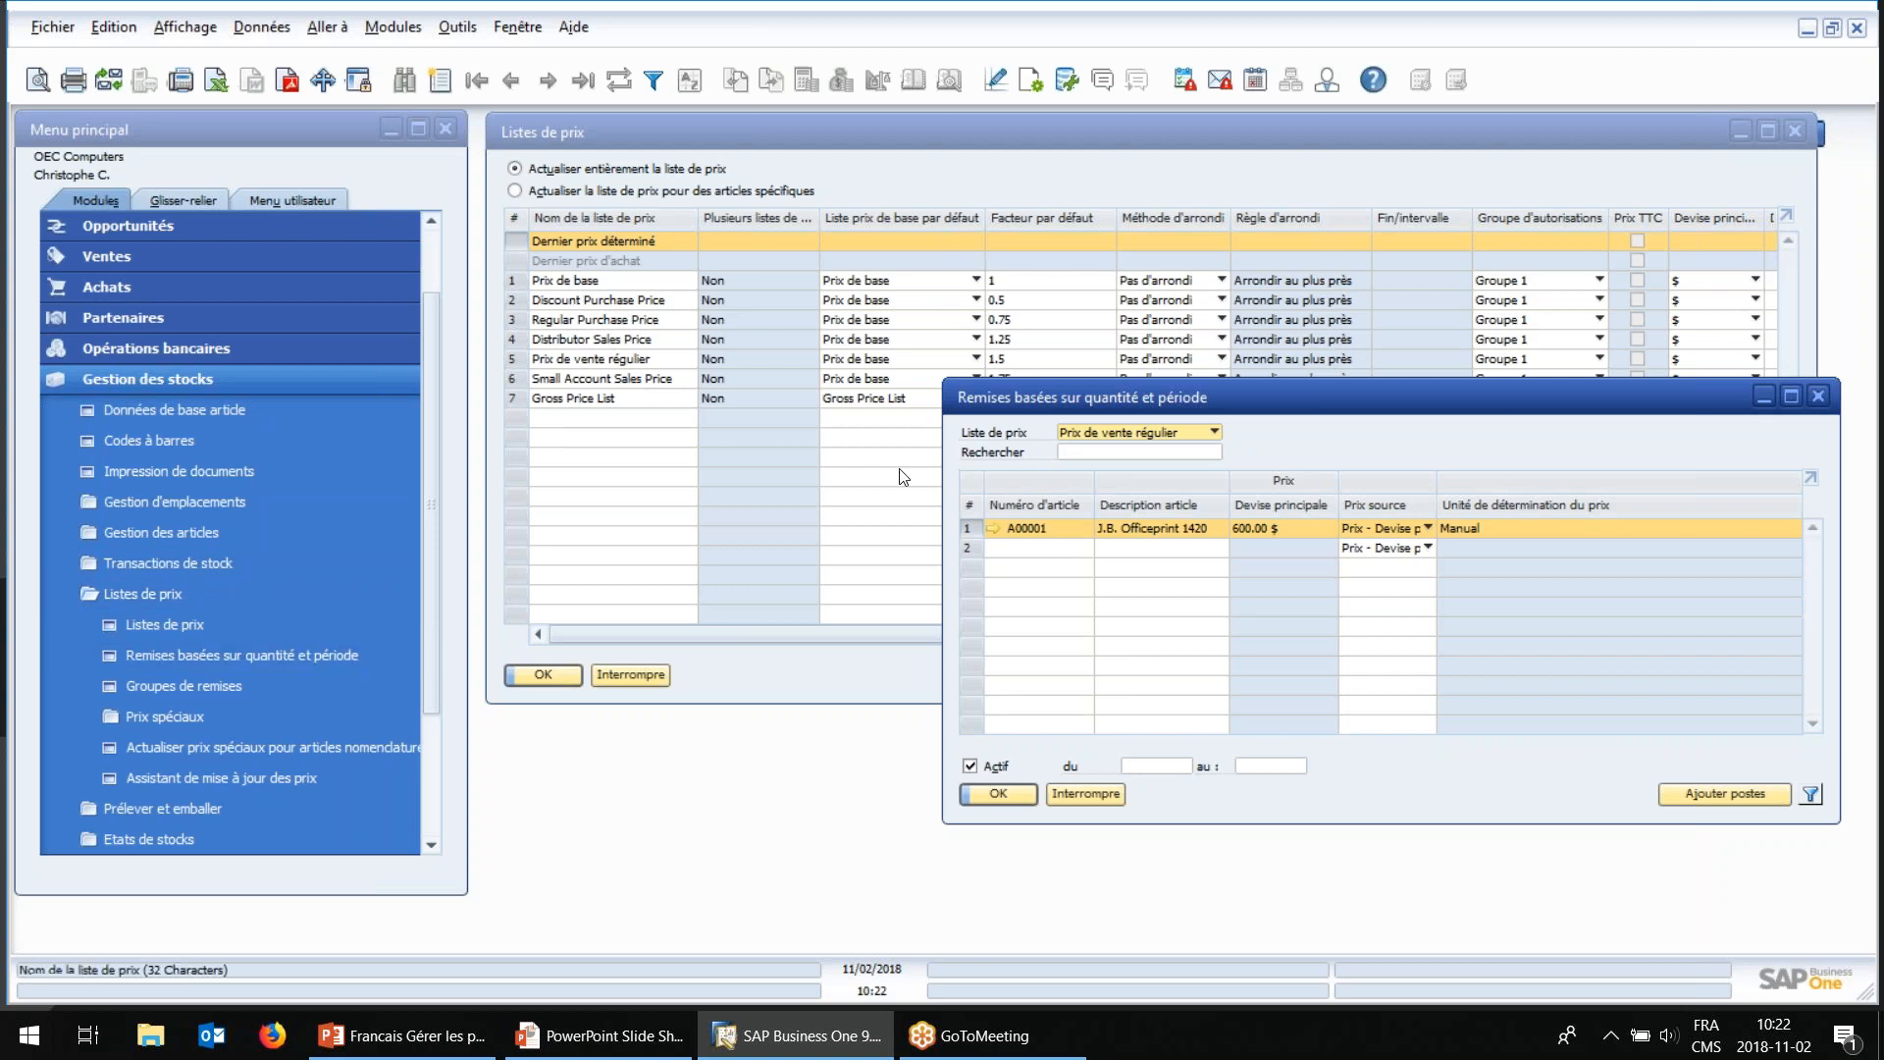
pyautogui.moveTo(1025, 401); pyautogui.dragTo(1041, 422)
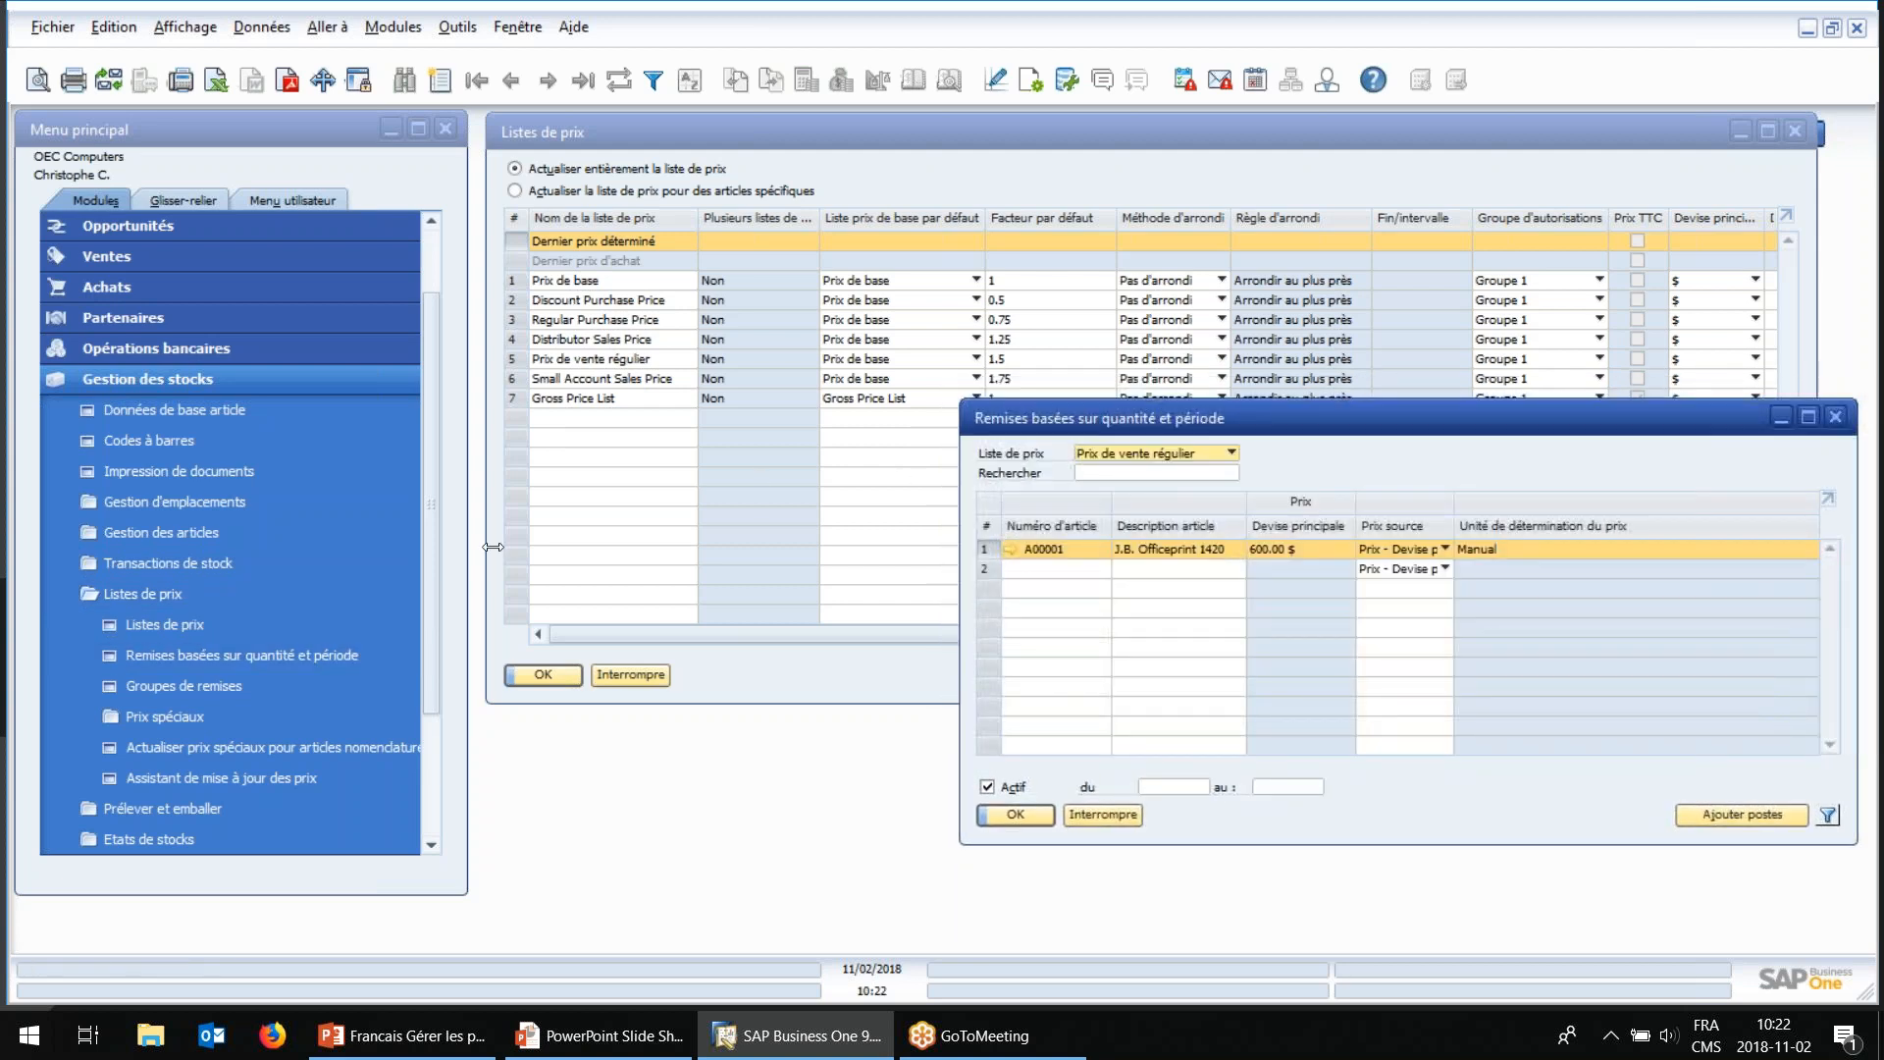
# Step: Open Groupes de remises from the price list functions, reposition its window and display the existing Tous les partenaires record
pyautogui.click(192, 686)
pyautogui.moveTo(520, 306); pyautogui.dragTo(552, 422)
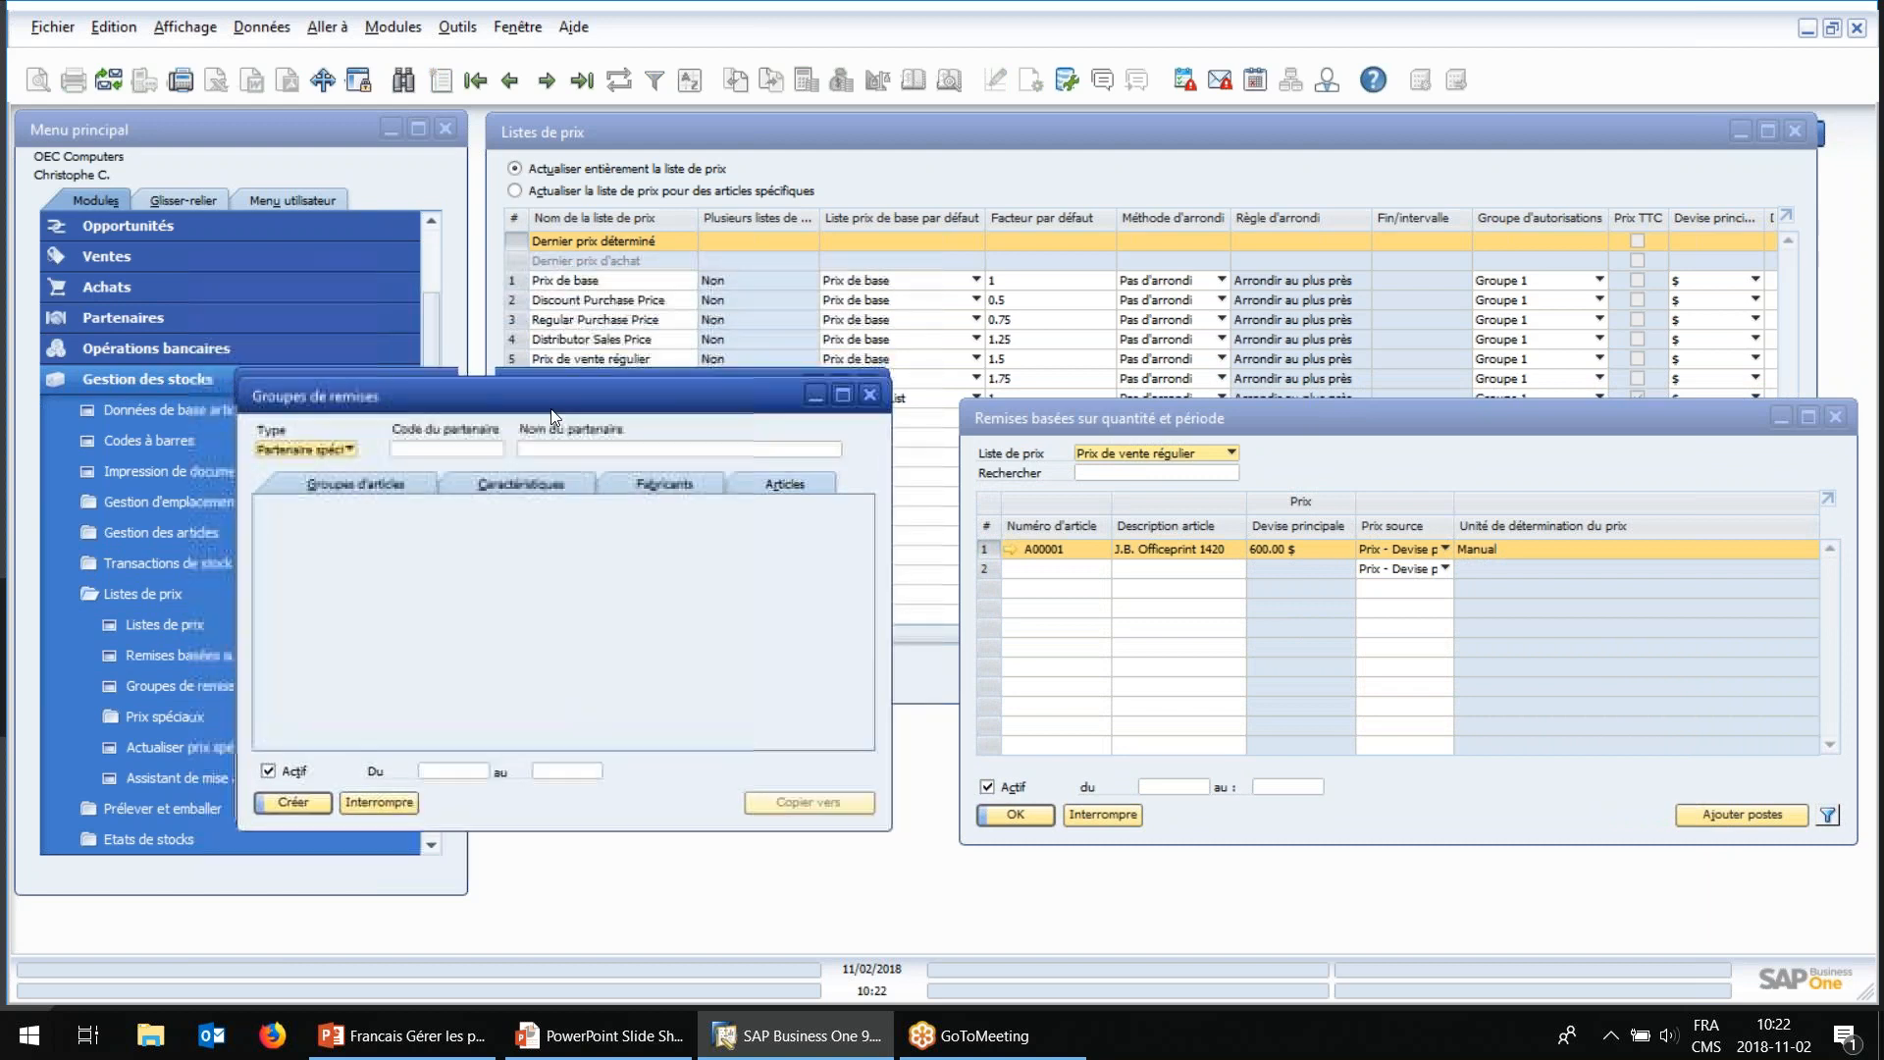
pyautogui.click(510, 81)
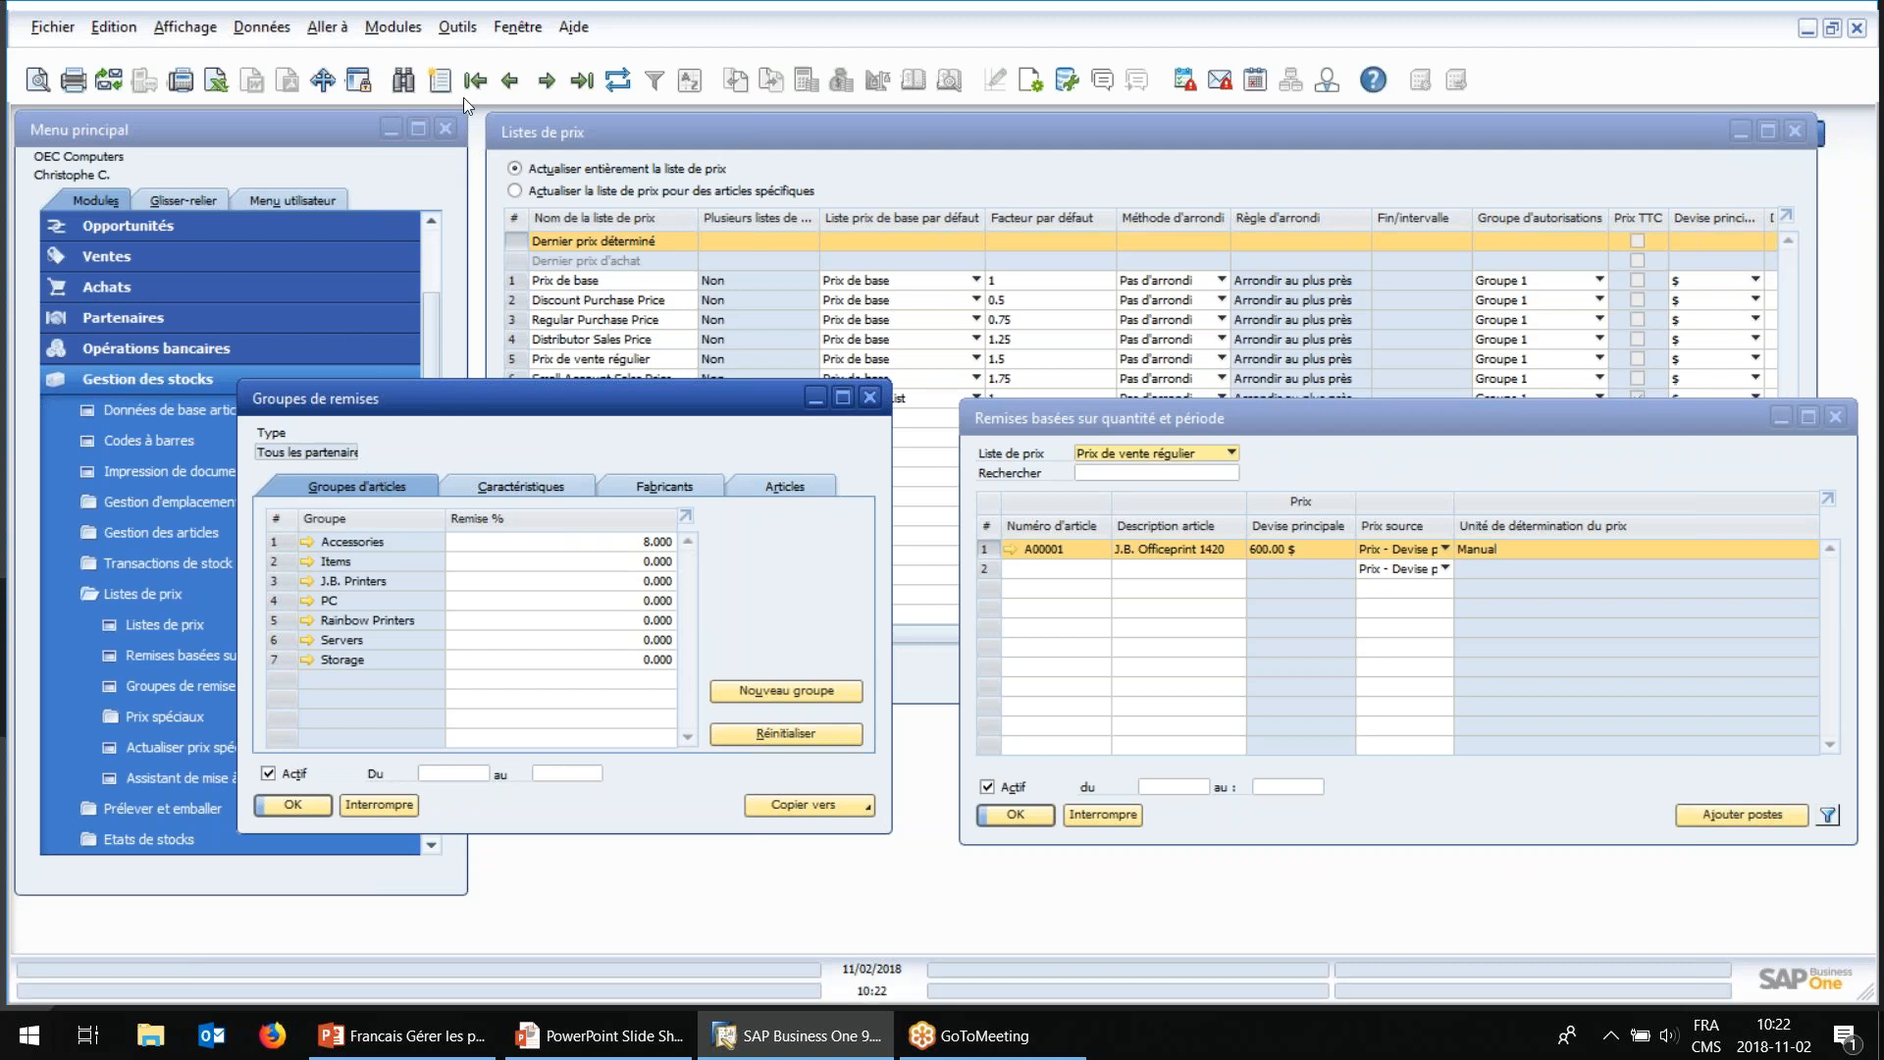
# Step: Examine the partner Type options available for a new discount group, and return to the existing Tous les partenaires record
pyautogui.click(440, 80)
pyautogui.click(334, 453)
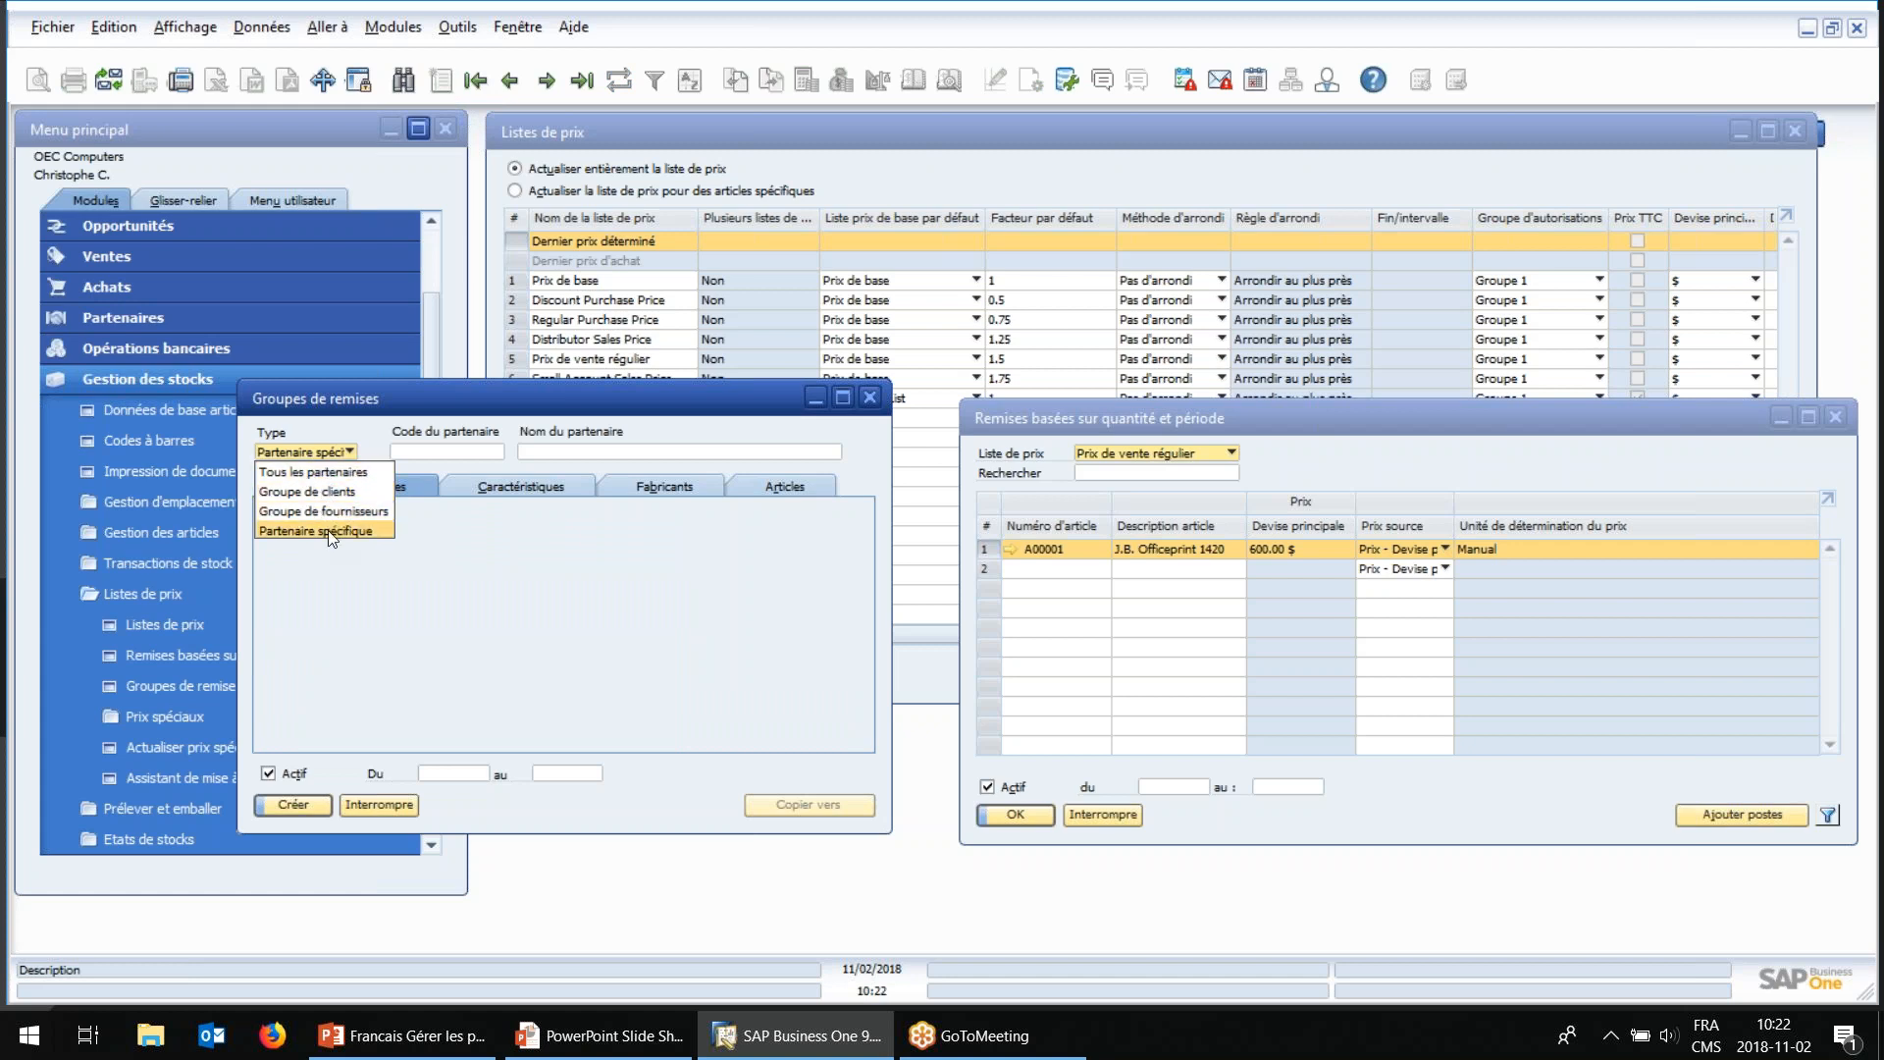
pyautogui.click(437, 405)
pyautogui.click(506, 80)
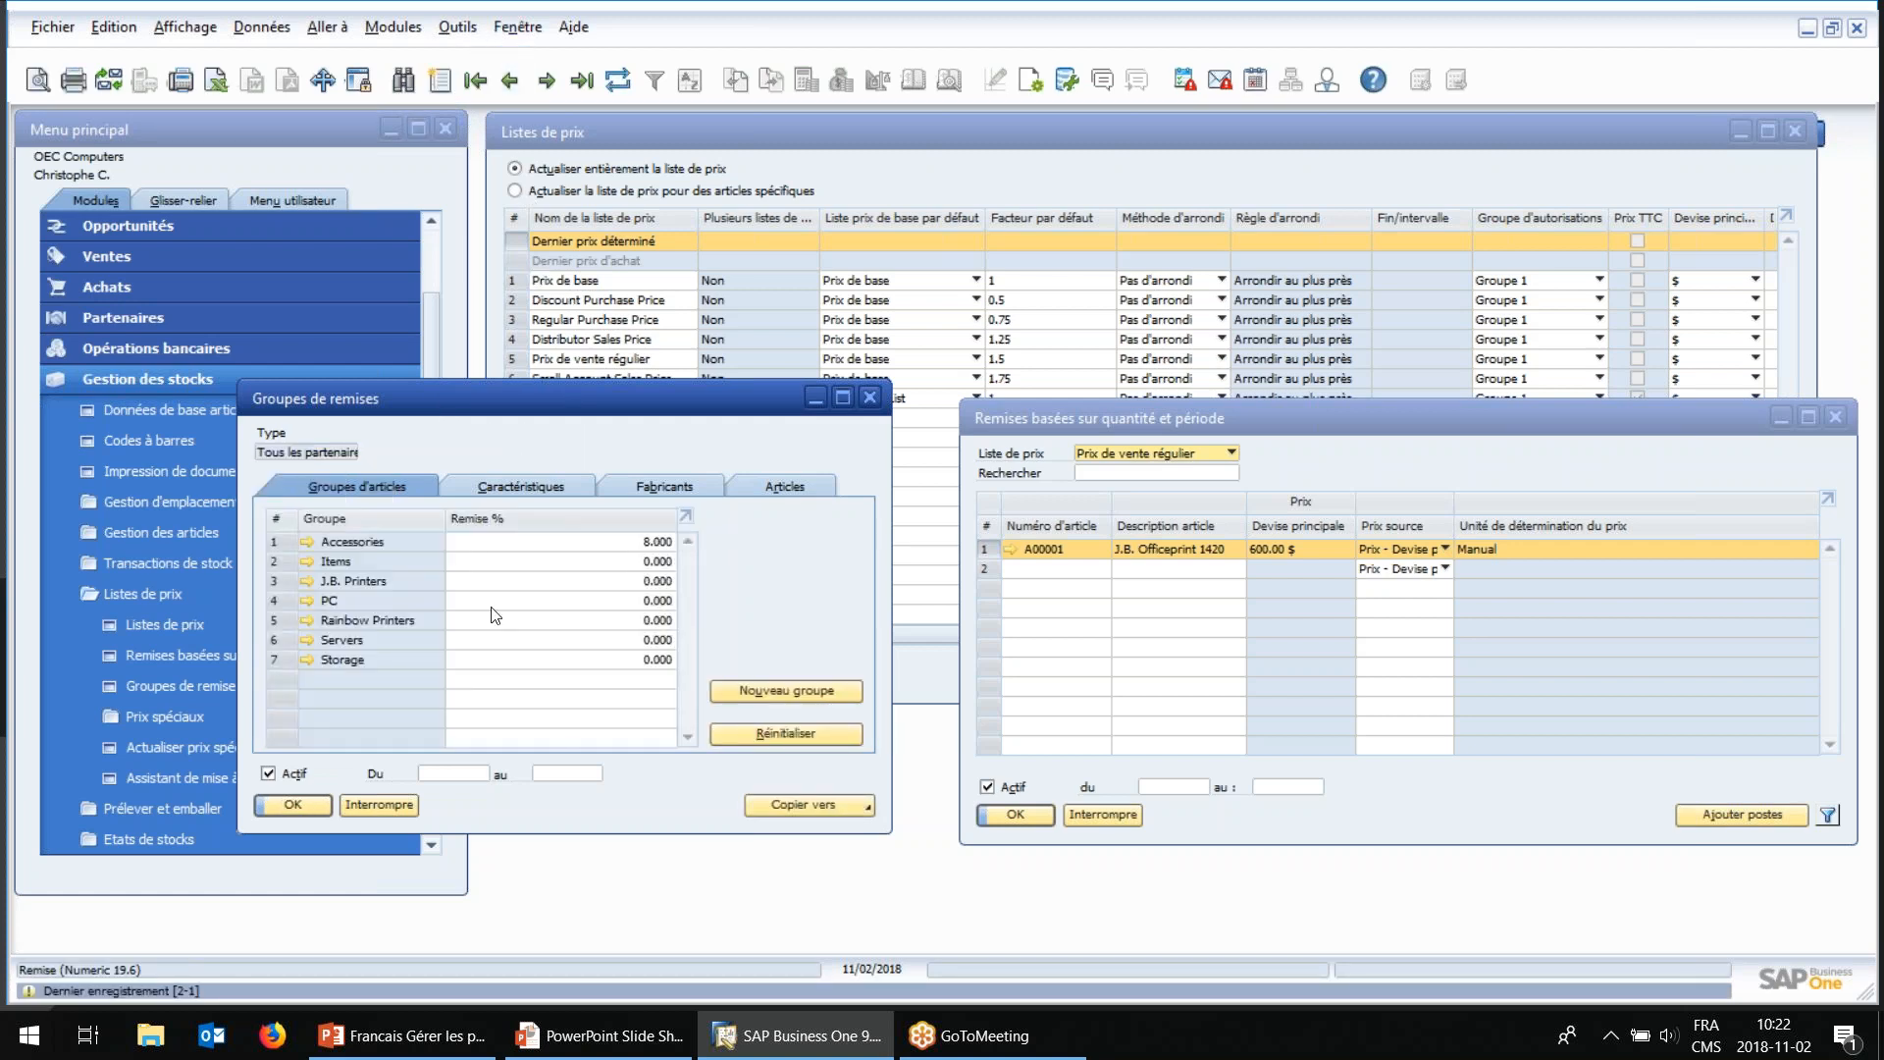
# Step: Examine the Accessories item group discount and the end date field of the discount group
pyautogui.click(495, 542)
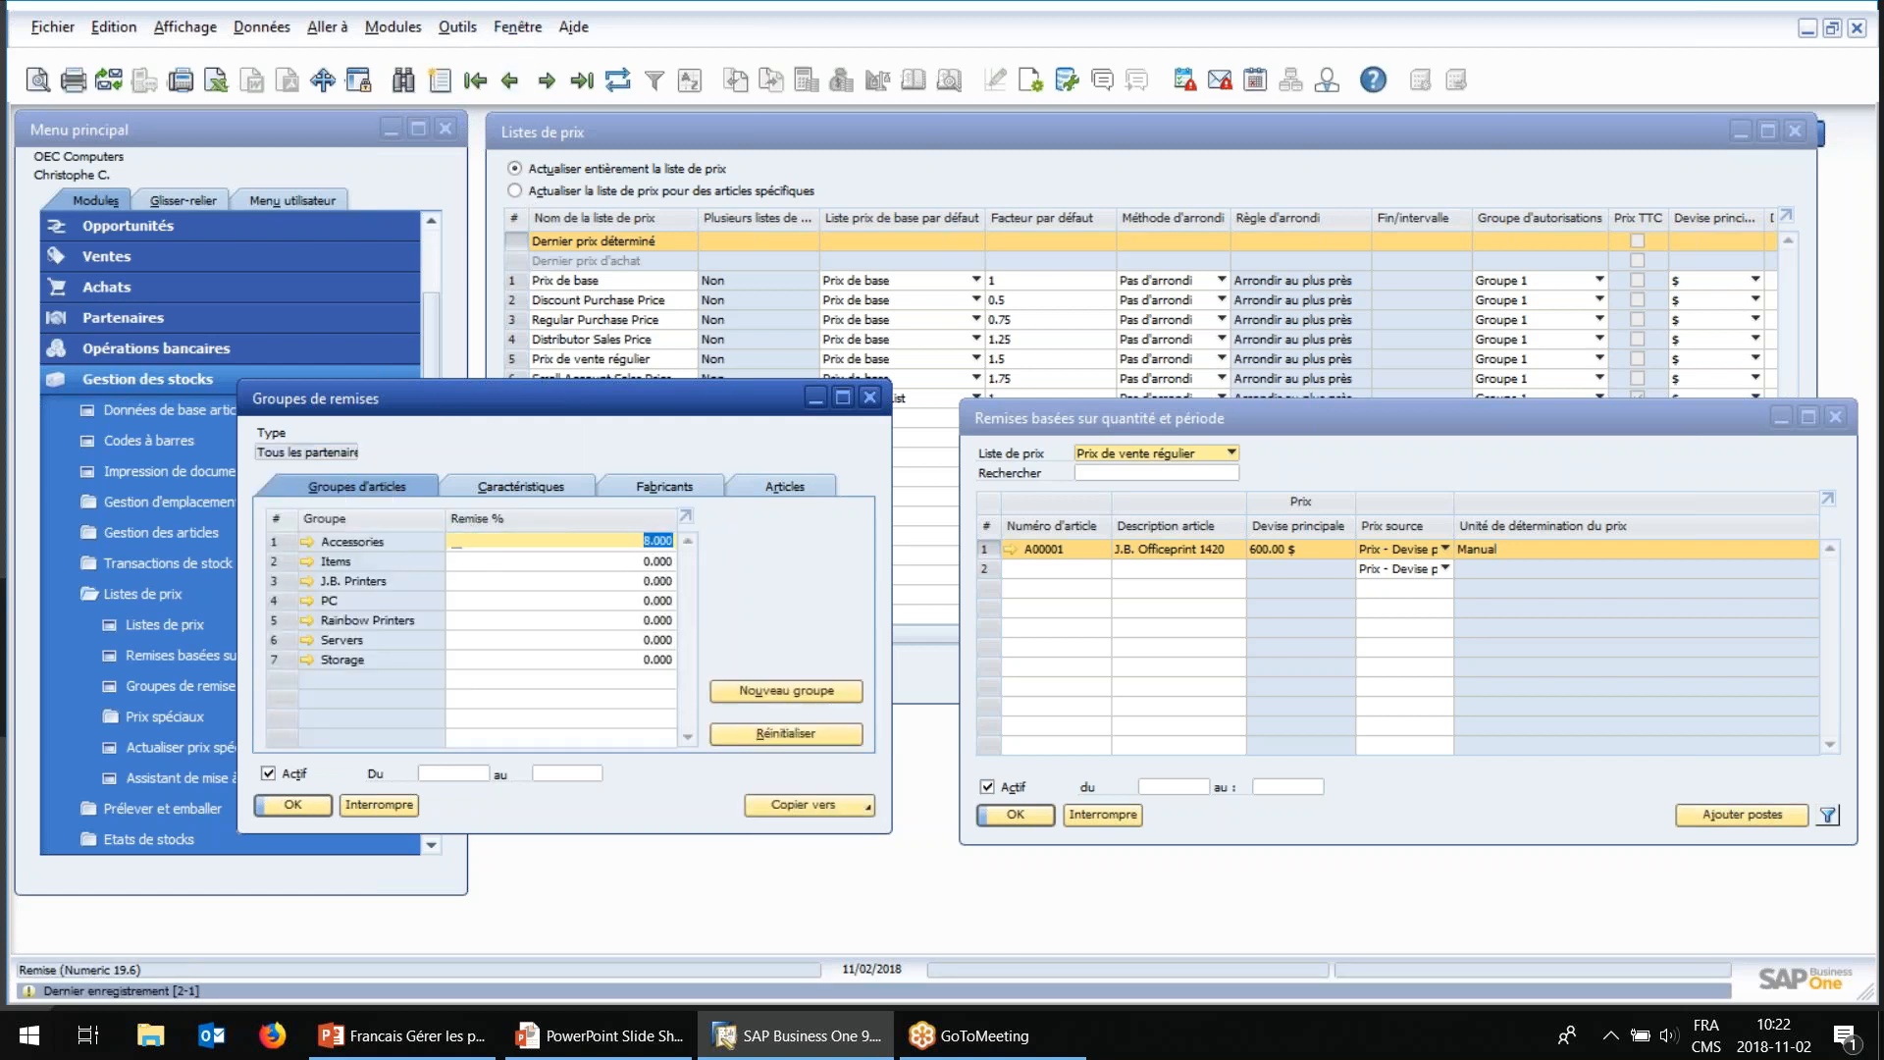
pyautogui.click(564, 774)
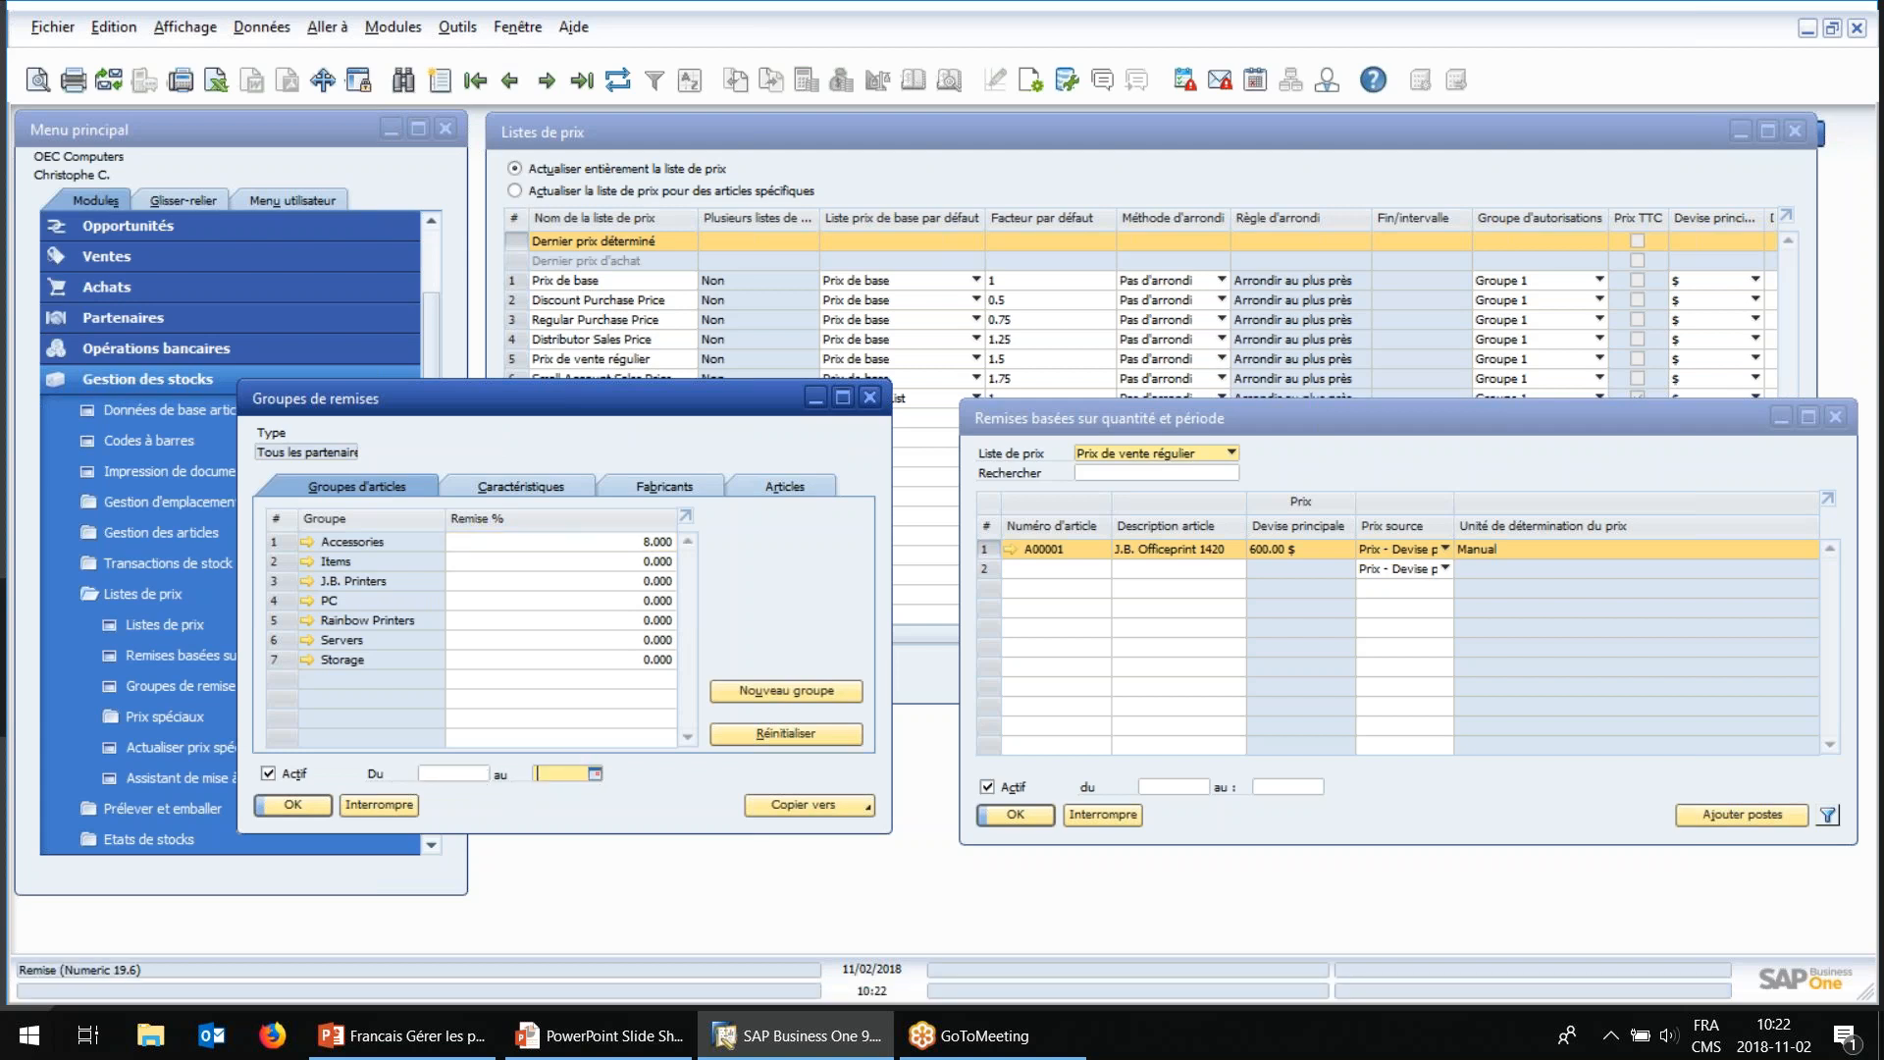
pyautogui.click(547, 543)
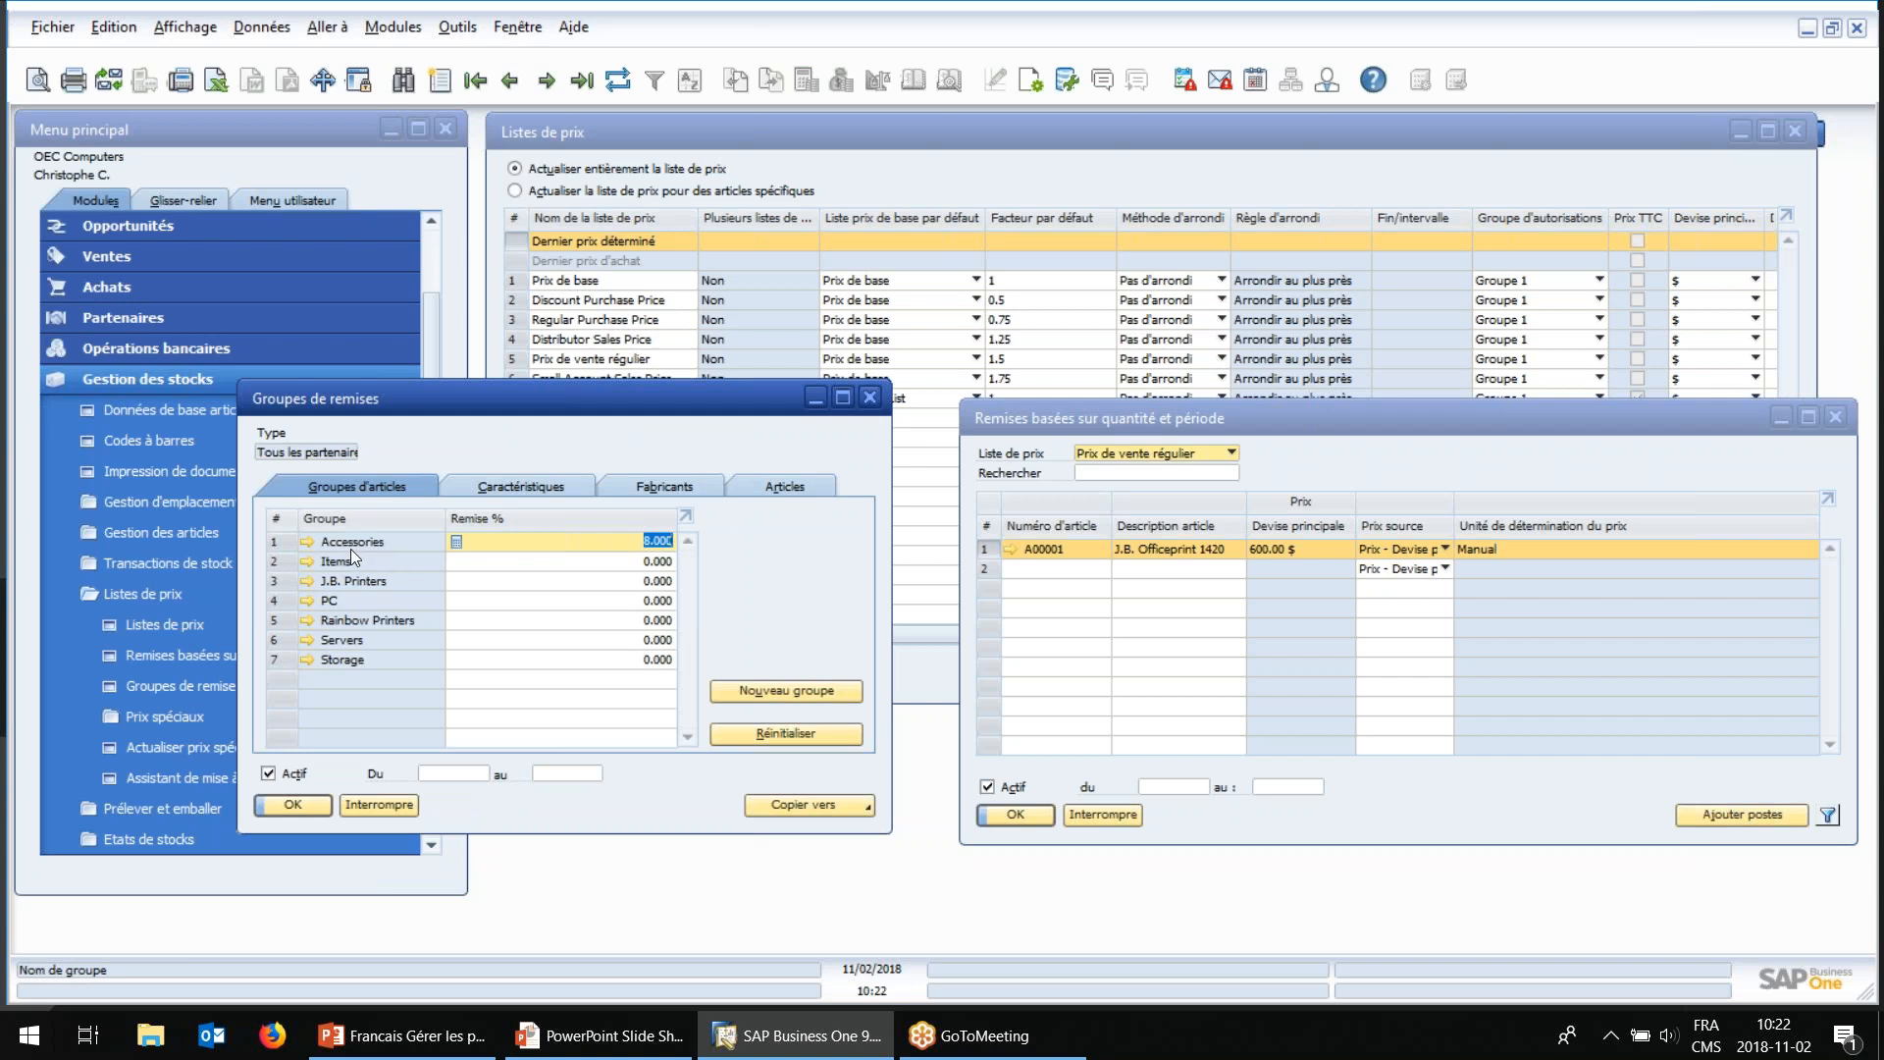
# Step: Examine the discounts by item property in Caractéristiques, from Bio and Cru down to Non-périssable and Périssable
pyautogui.click(540, 481)
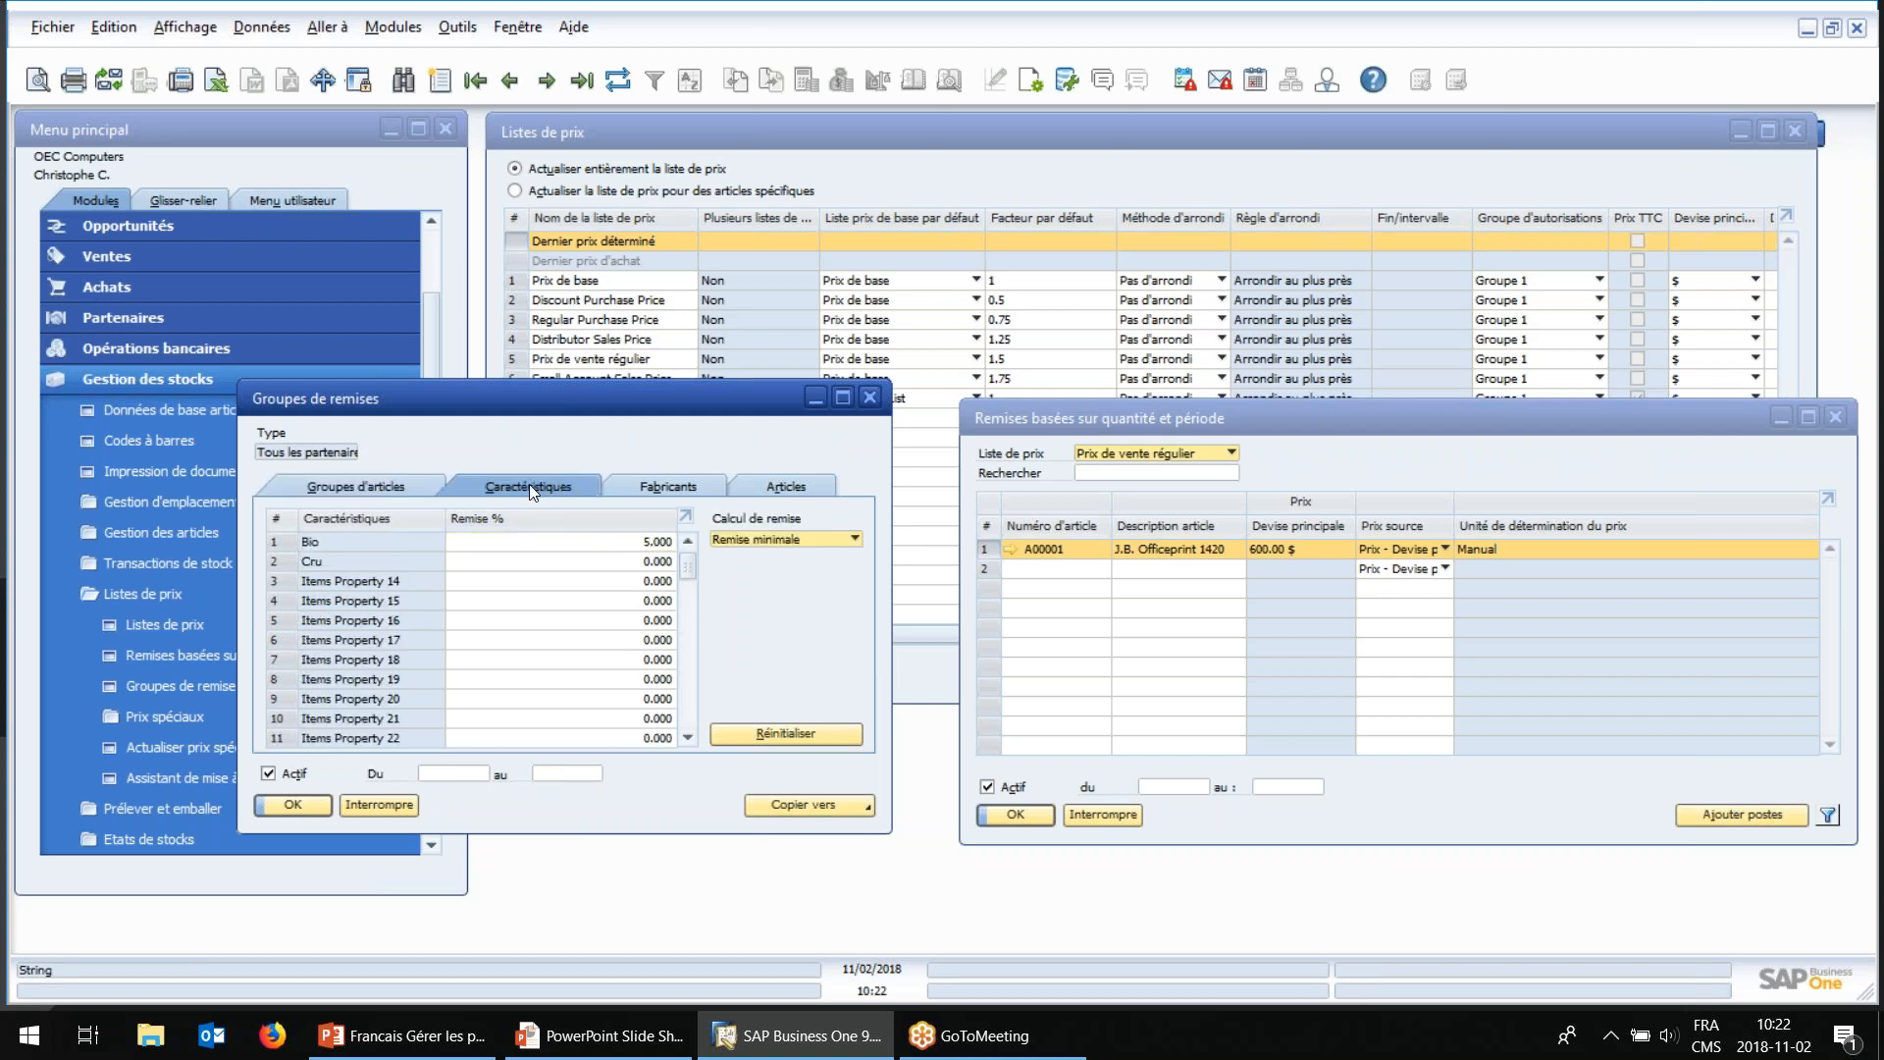
pyautogui.click(595, 546)
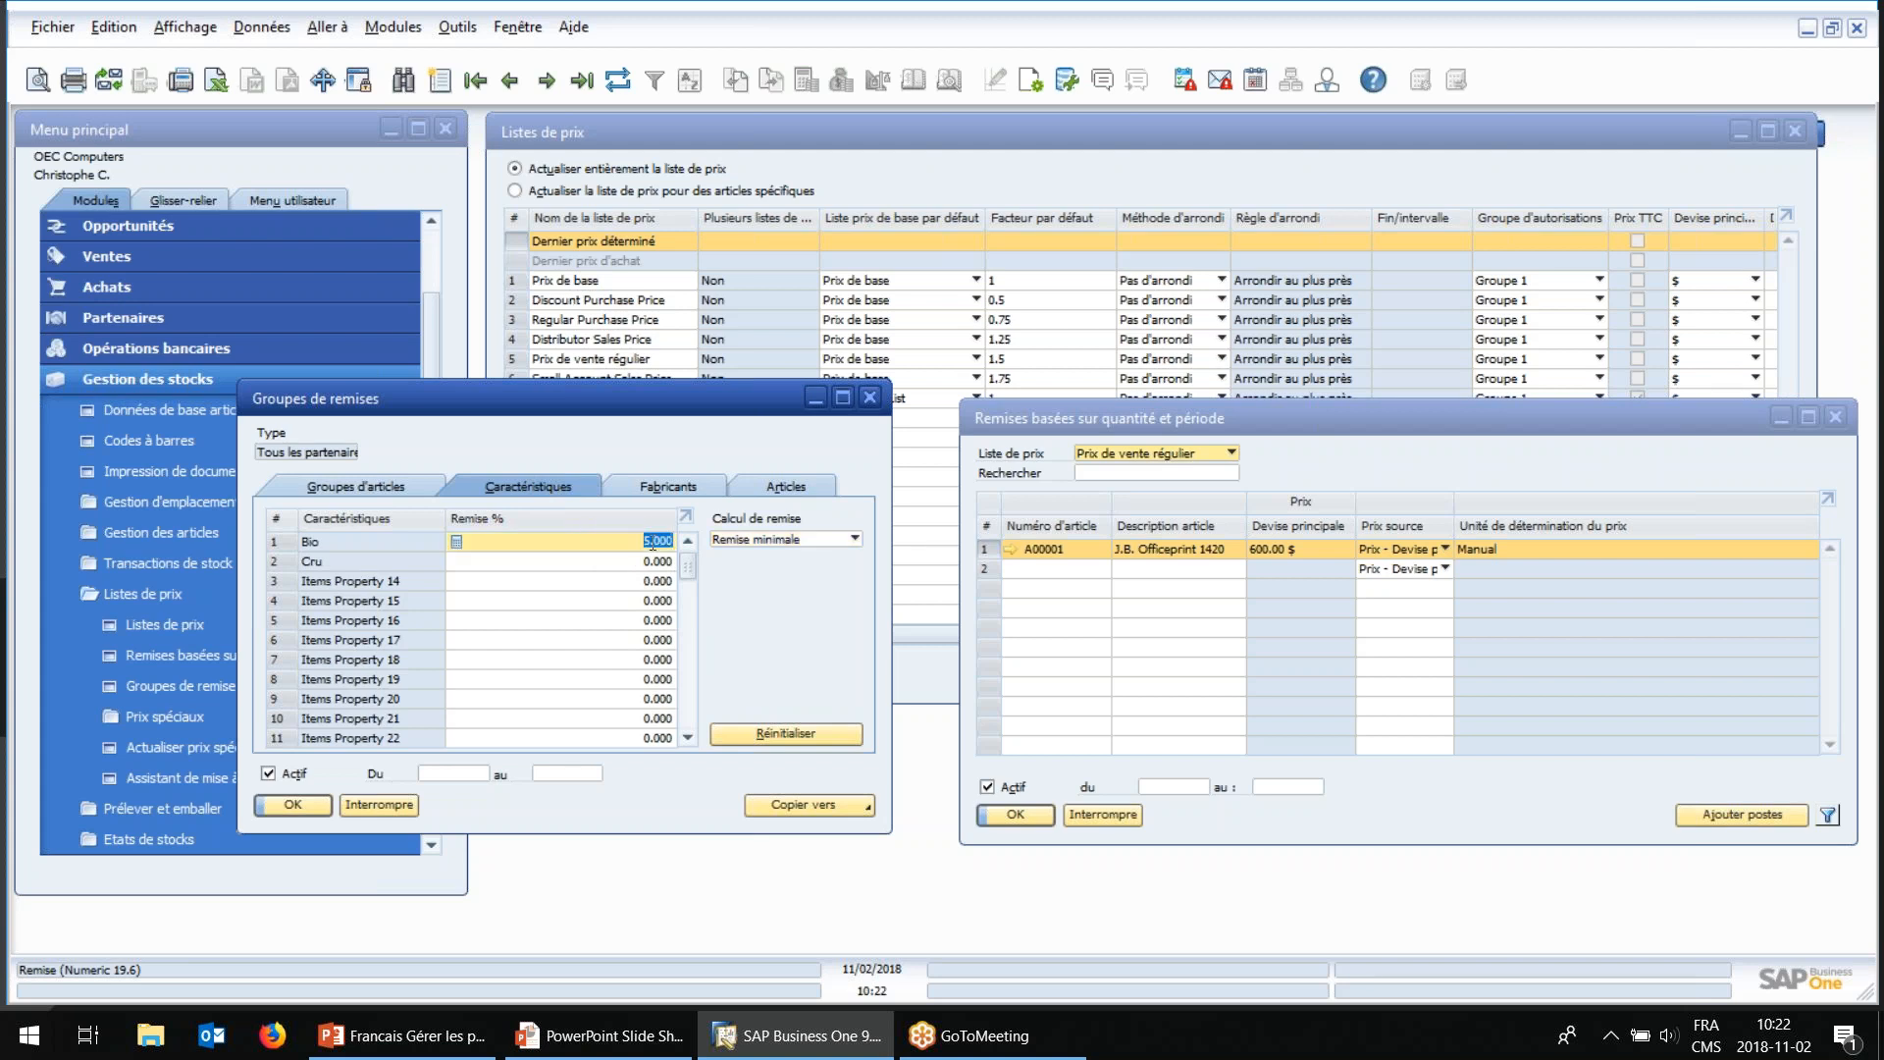
pyautogui.click(583, 567)
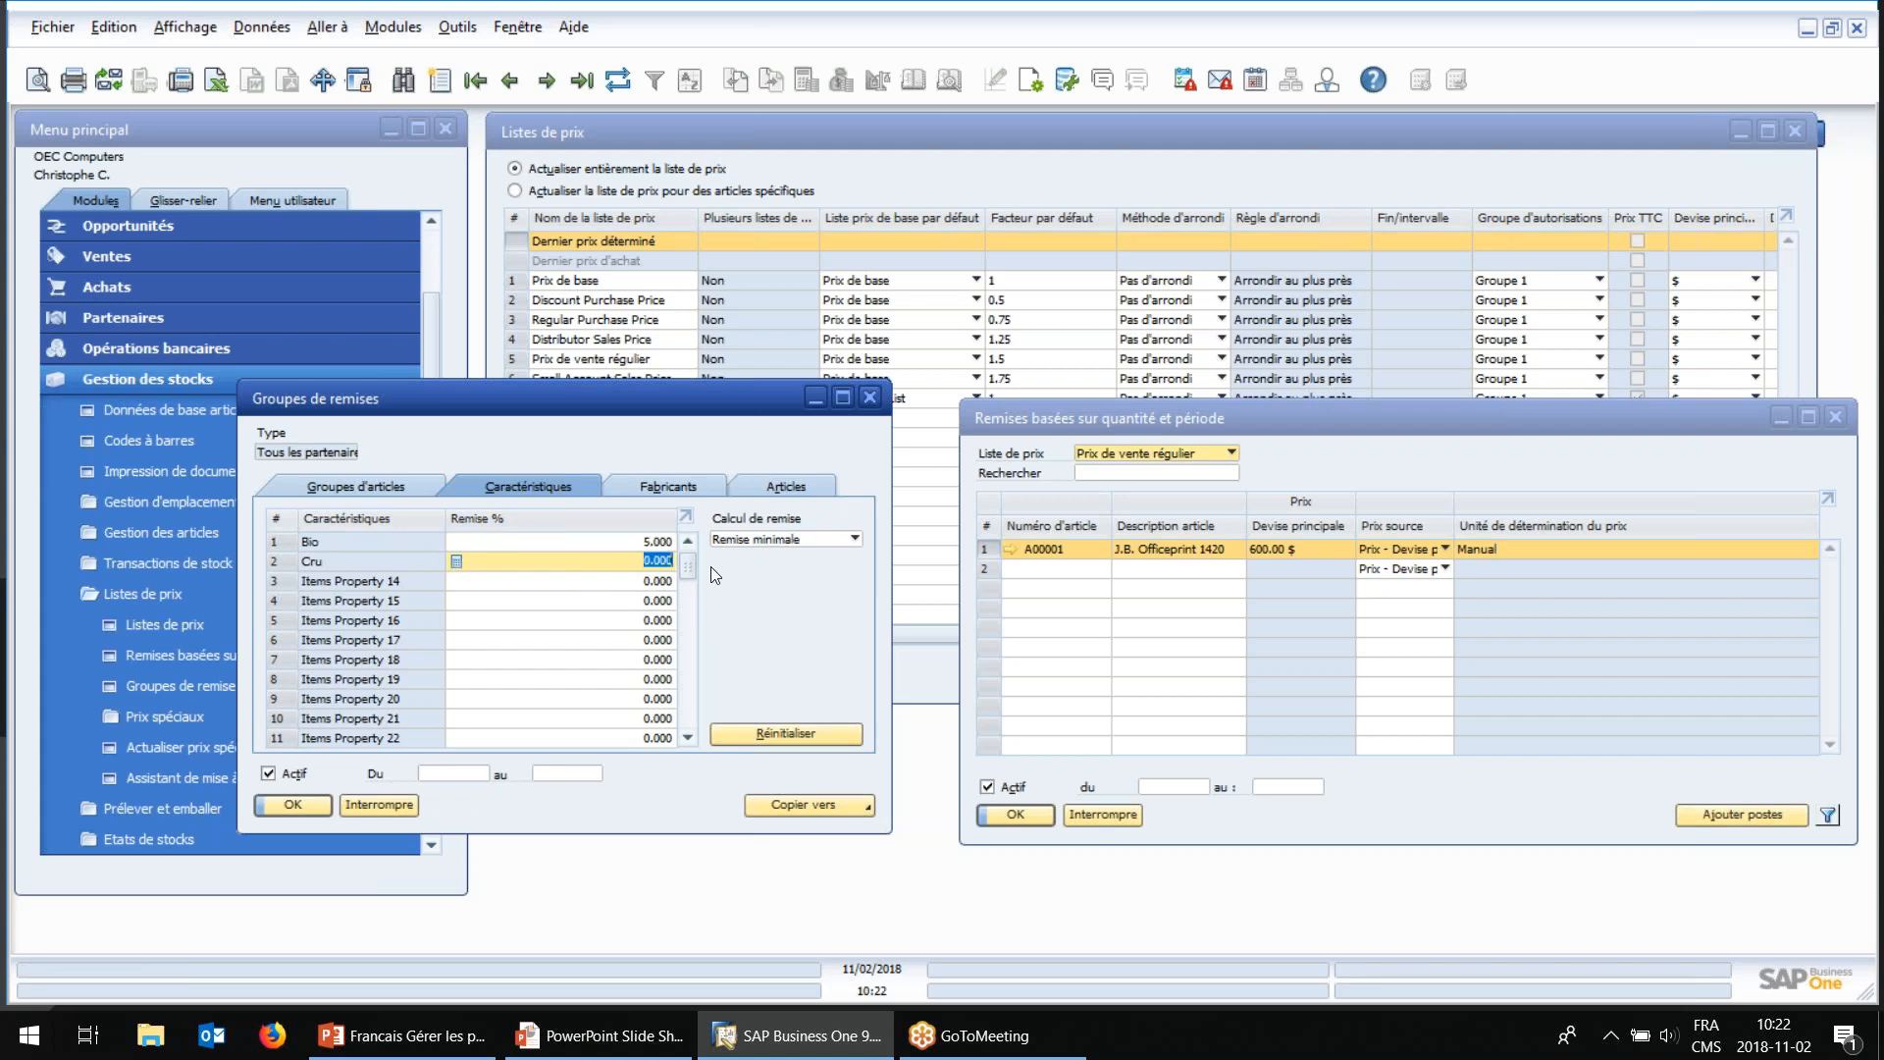
pyautogui.moveTo(687, 573); pyautogui.dragTo(692, 725)
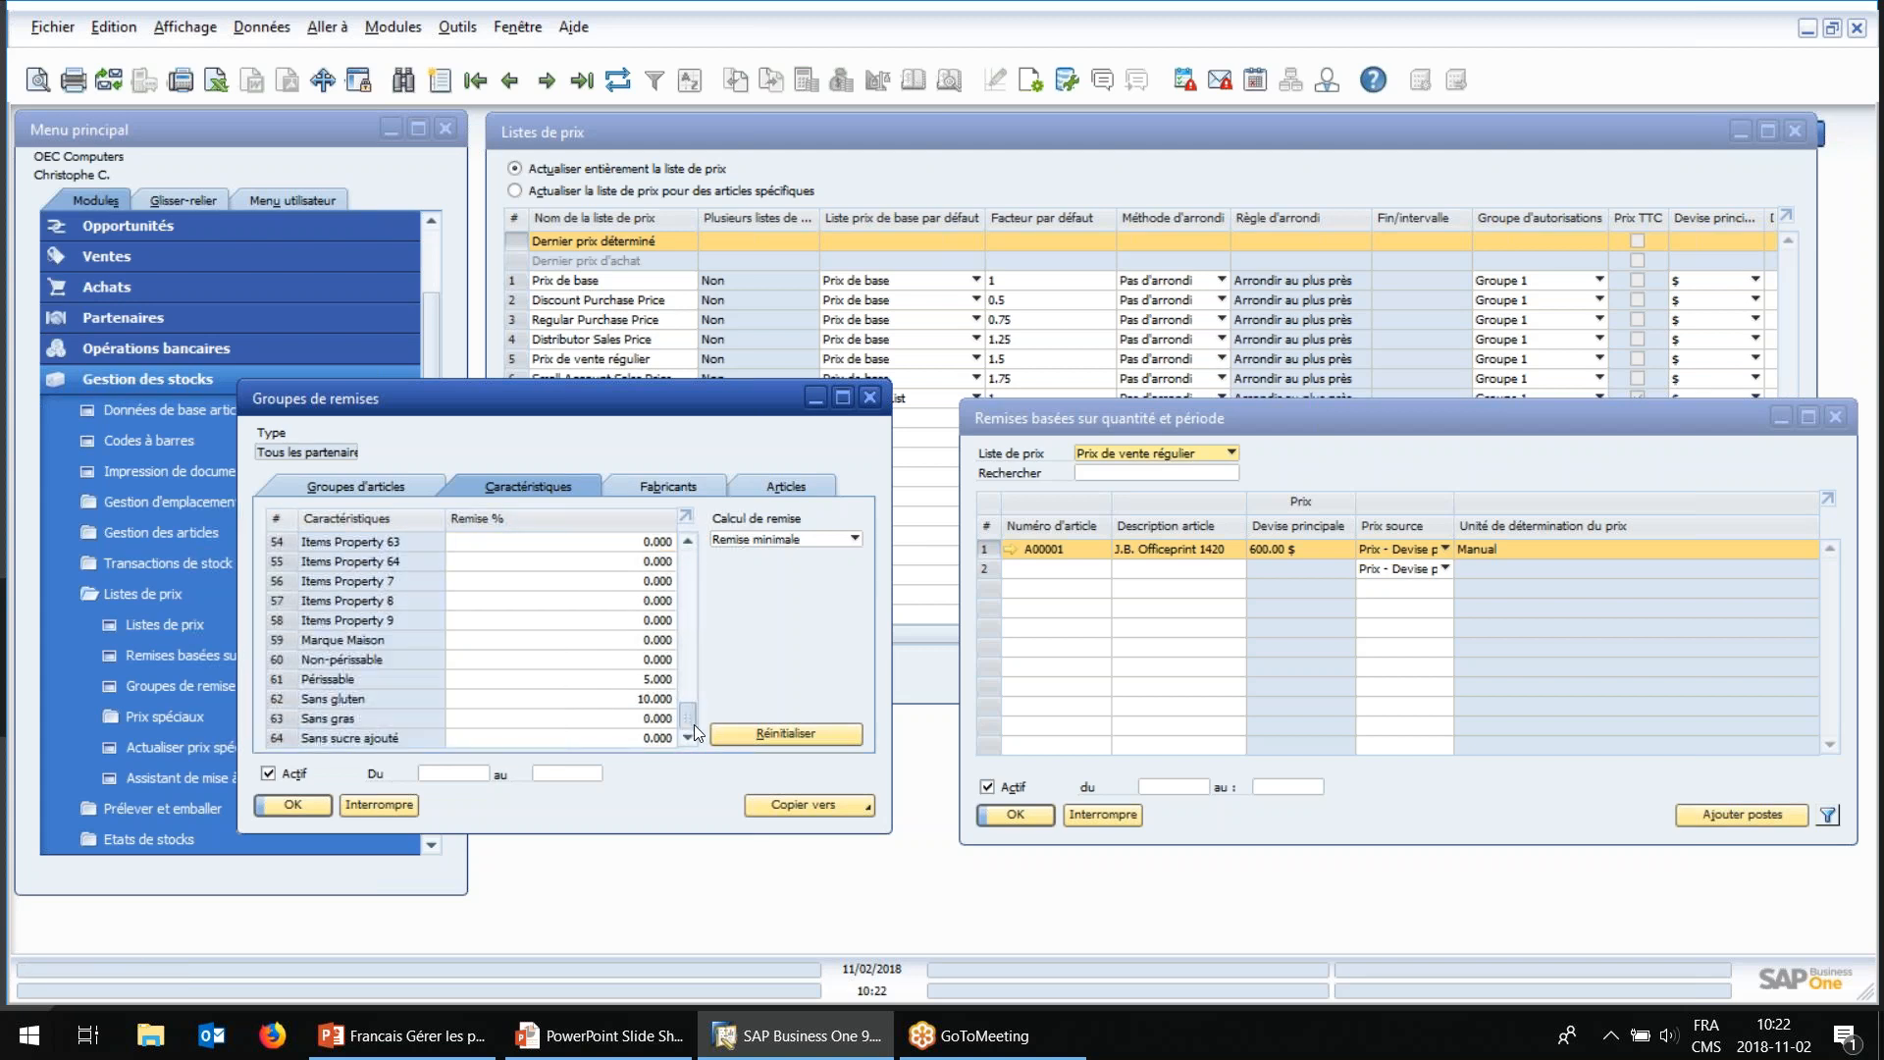
pyautogui.click(559, 658)
pyautogui.click(569, 679)
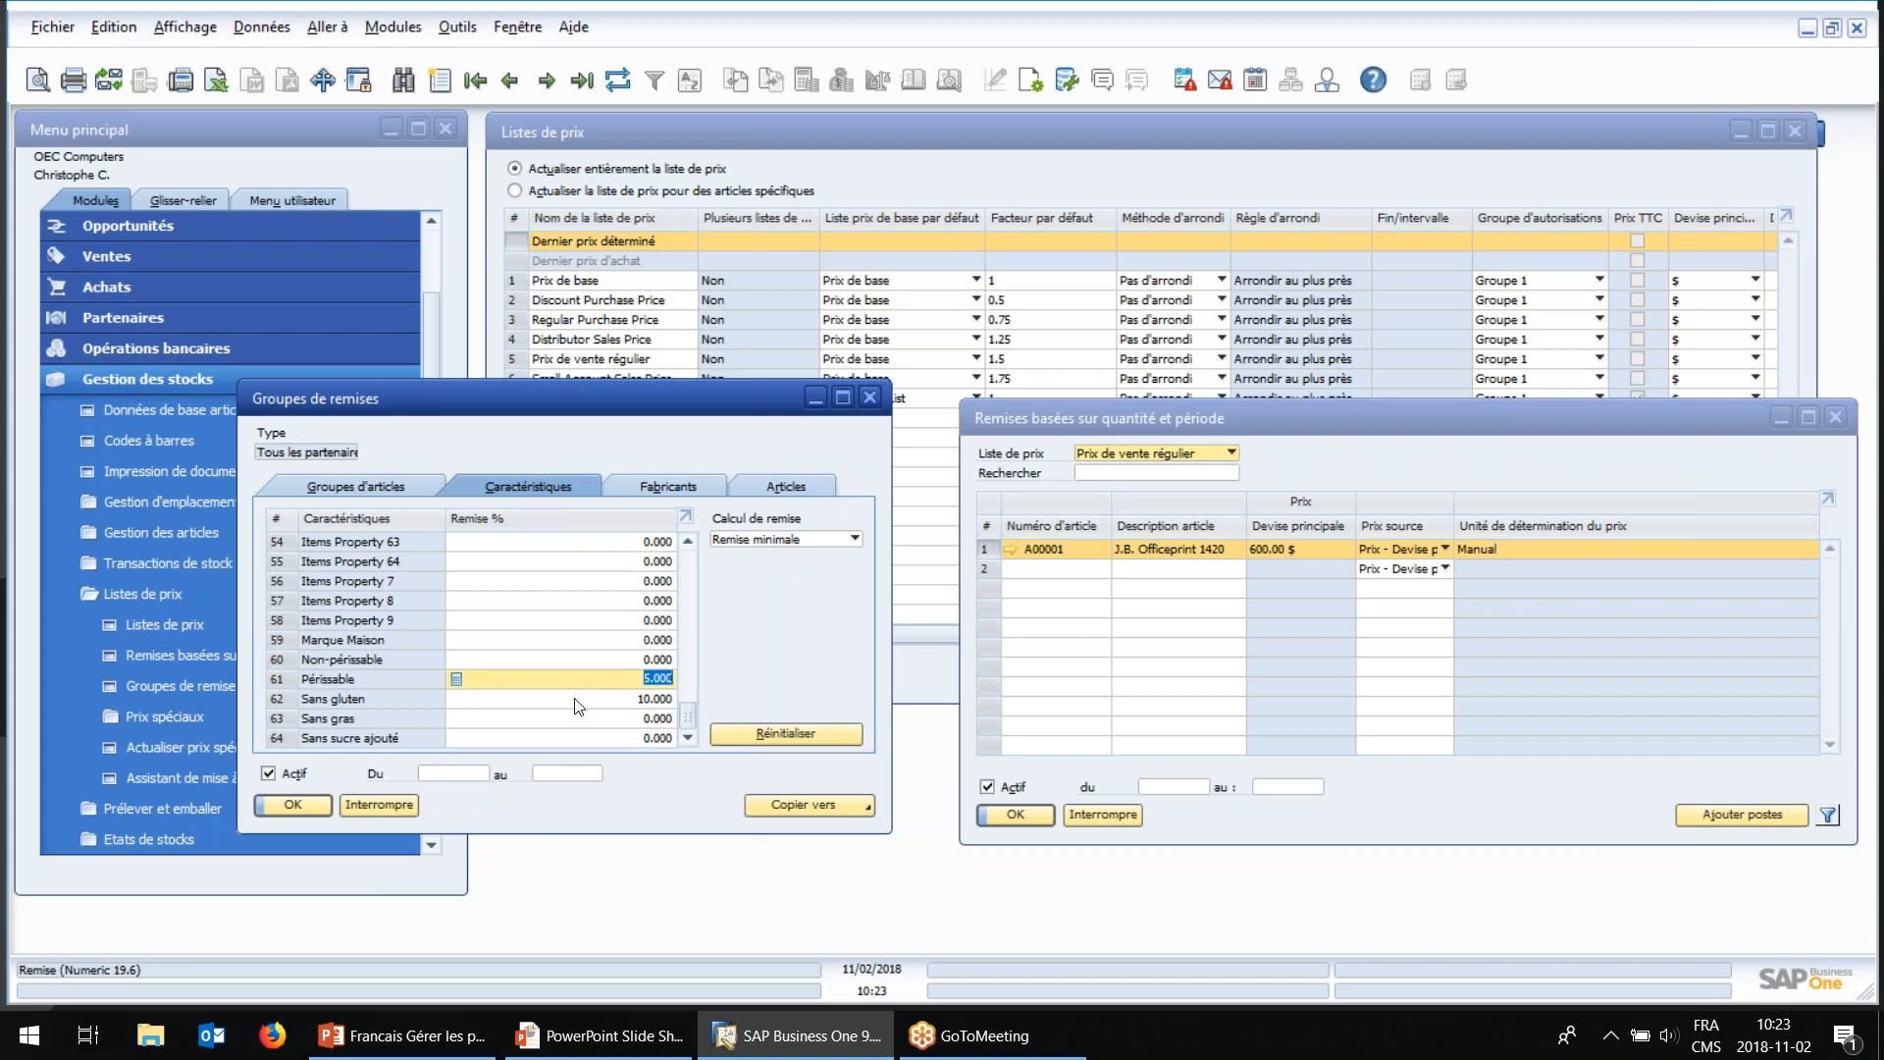
# Step: Compare the discount percentages of the Périssable, Sans gluten and Sans gras properties
pyautogui.press('Down')
pyautogui.press('Down')
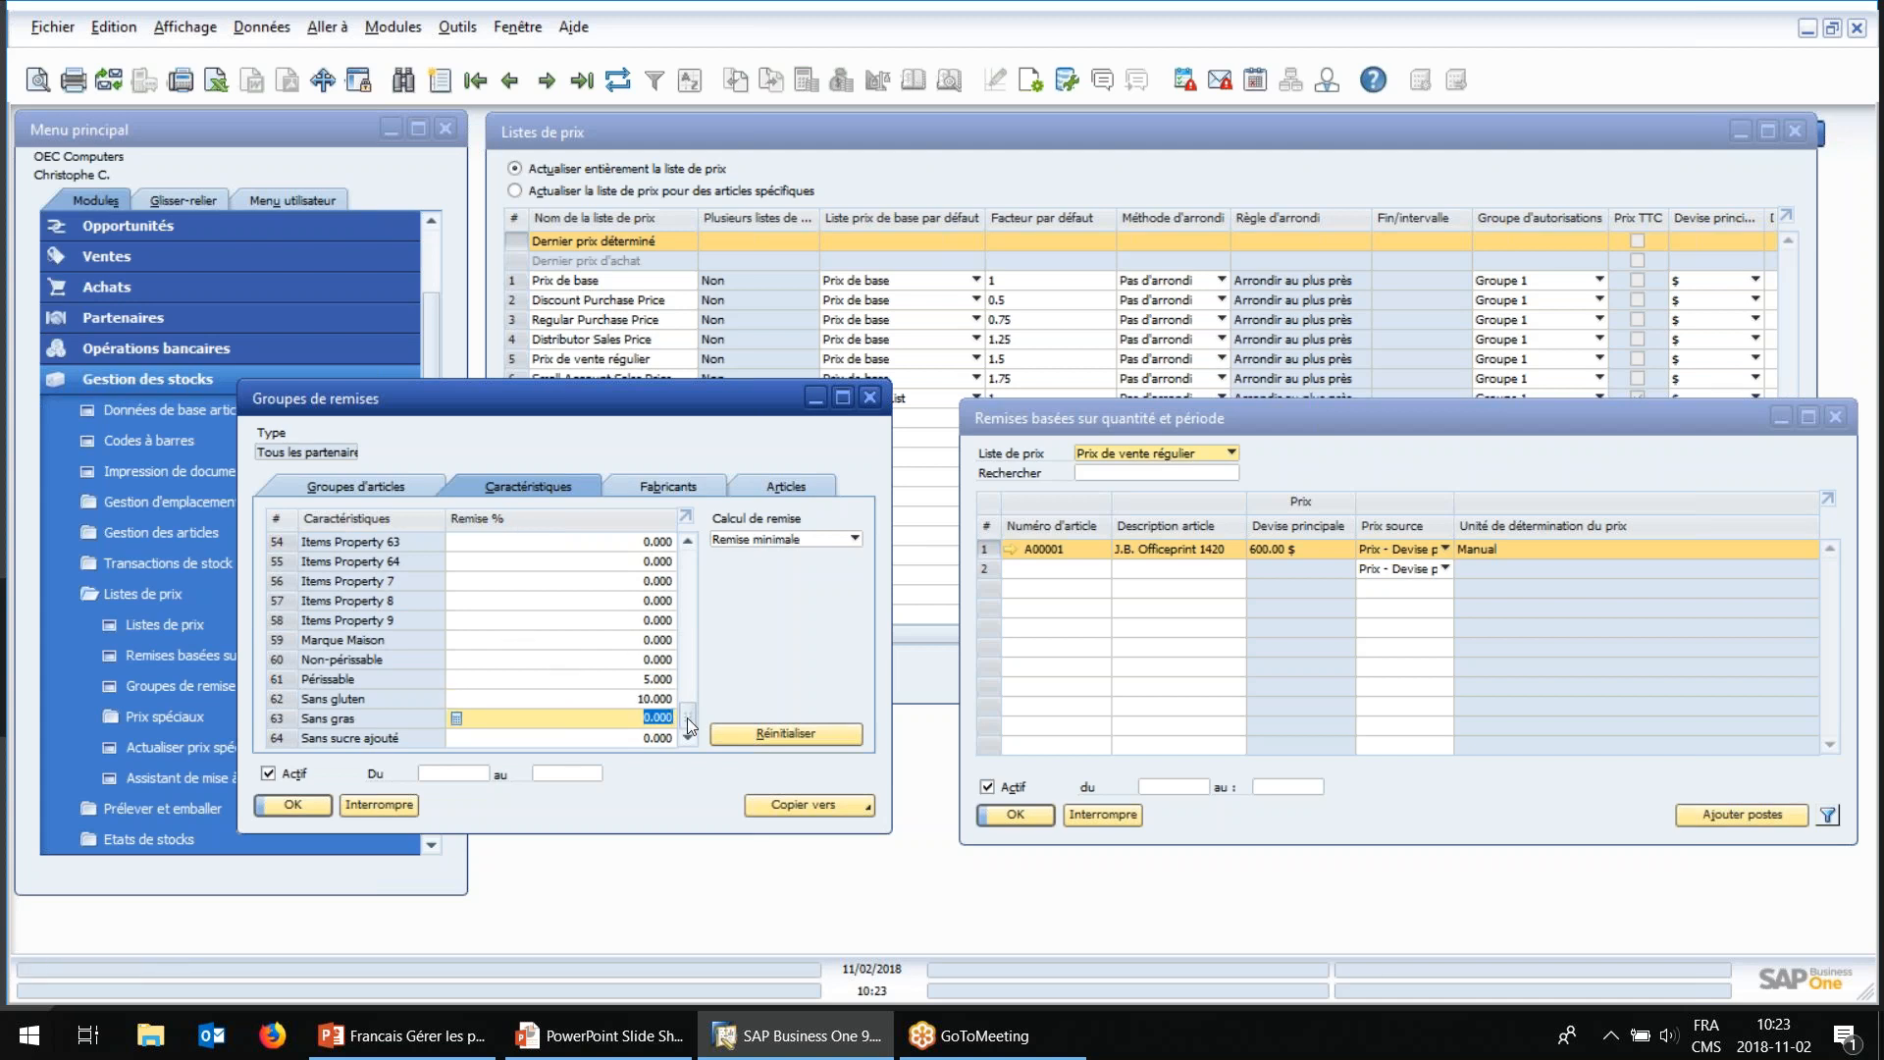
pyautogui.click(574, 696)
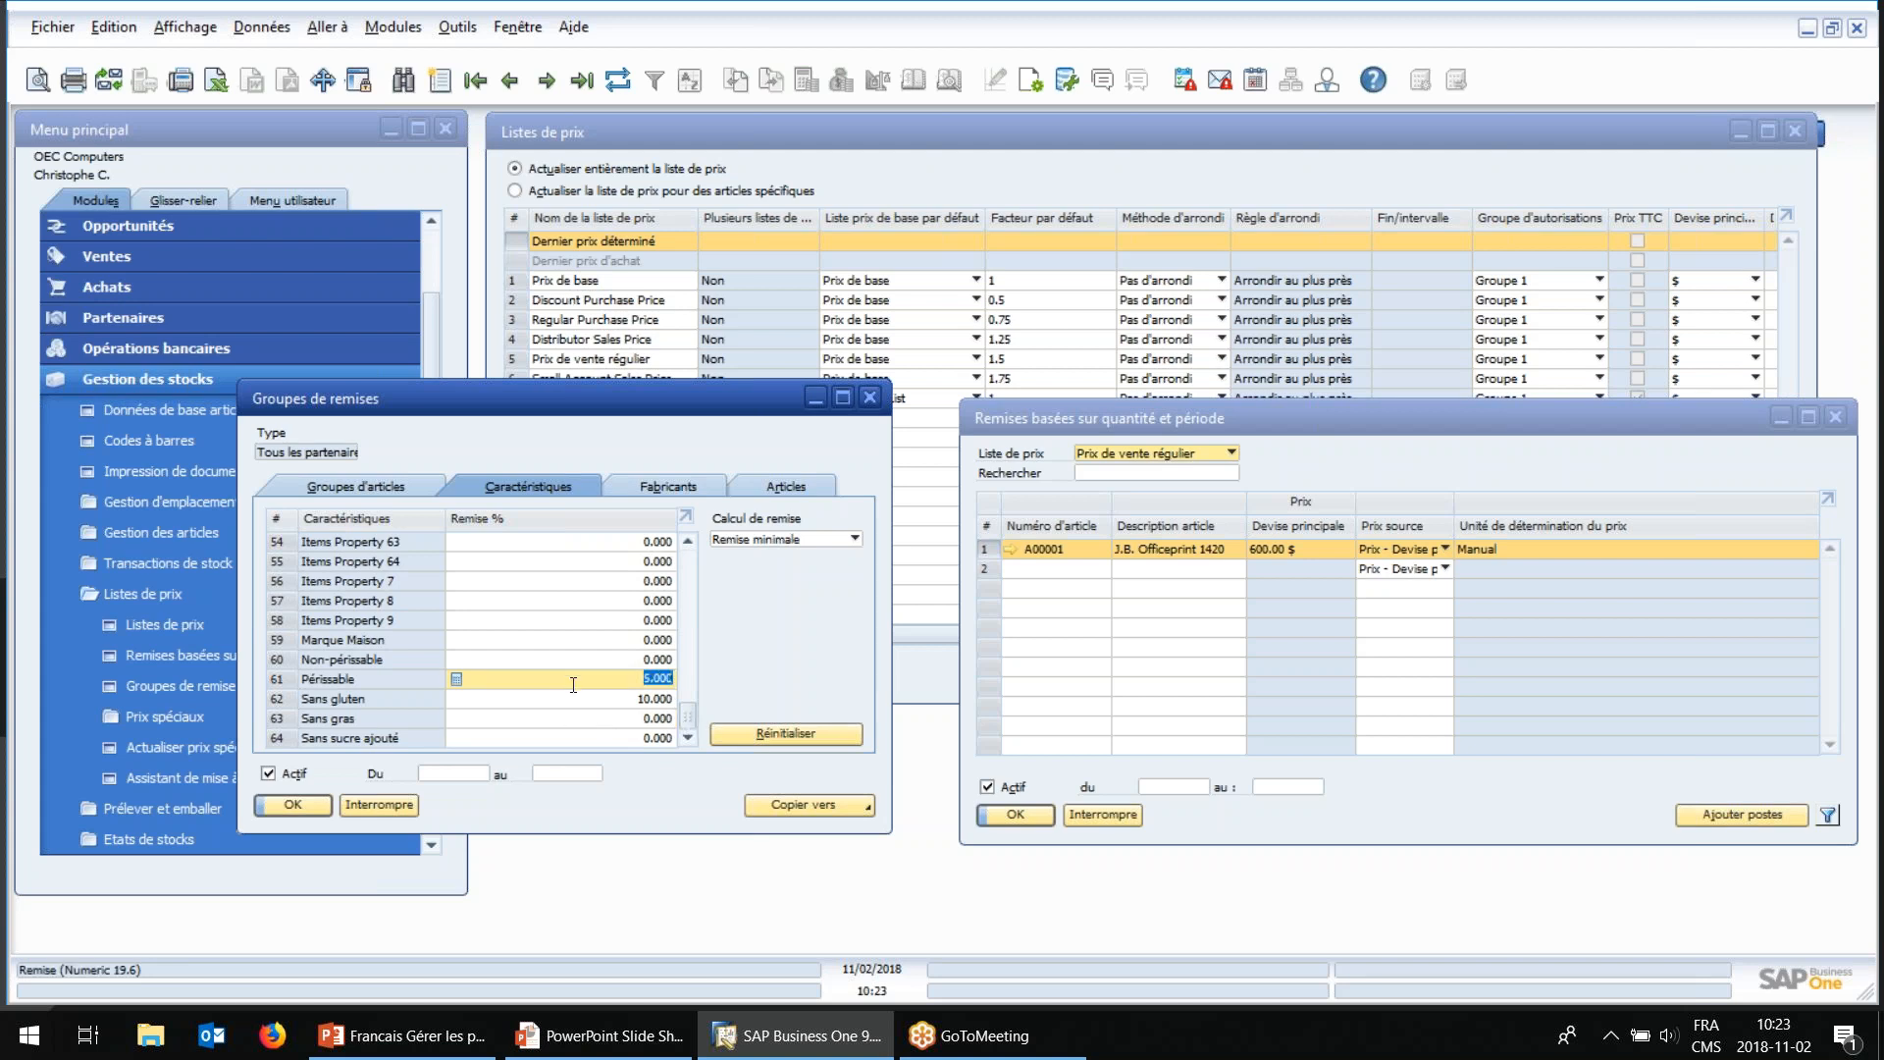
pyautogui.click(615, 719)
pyautogui.click(614, 682)
pyautogui.click(615, 700)
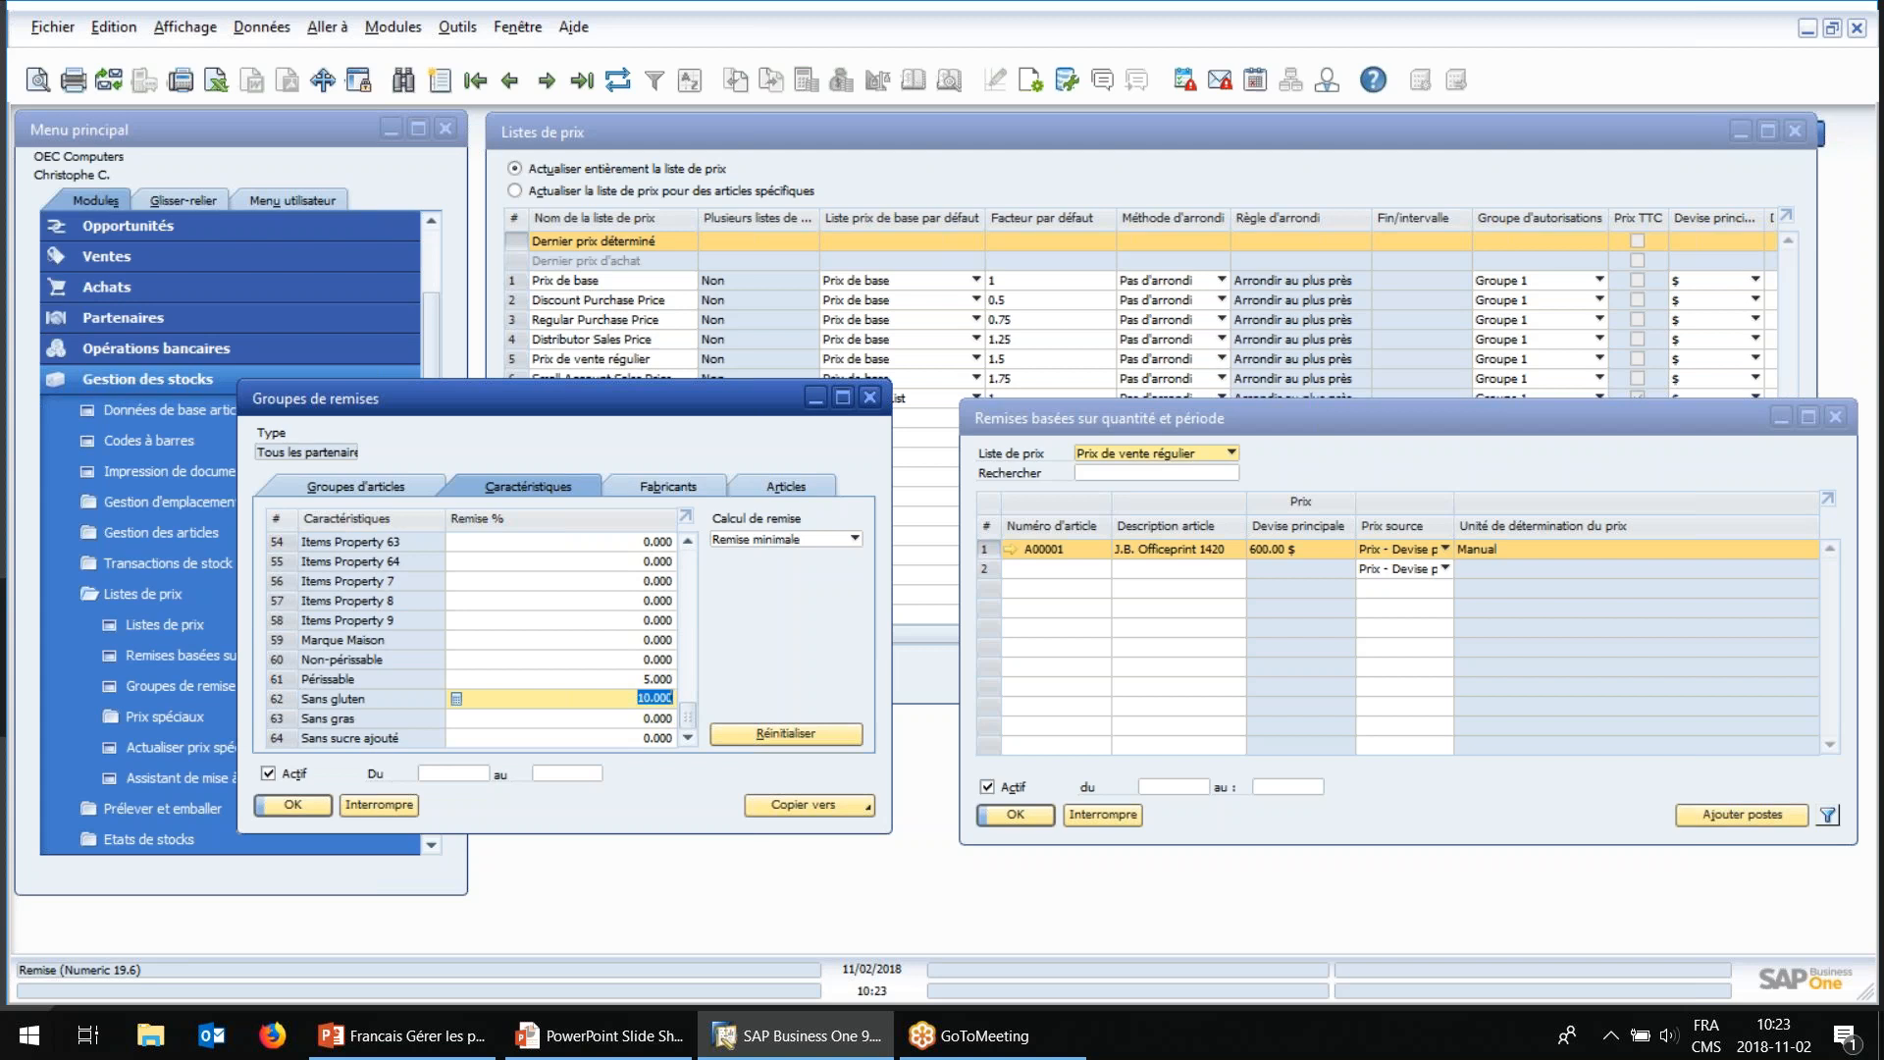
pyautogui.click(606, 686)
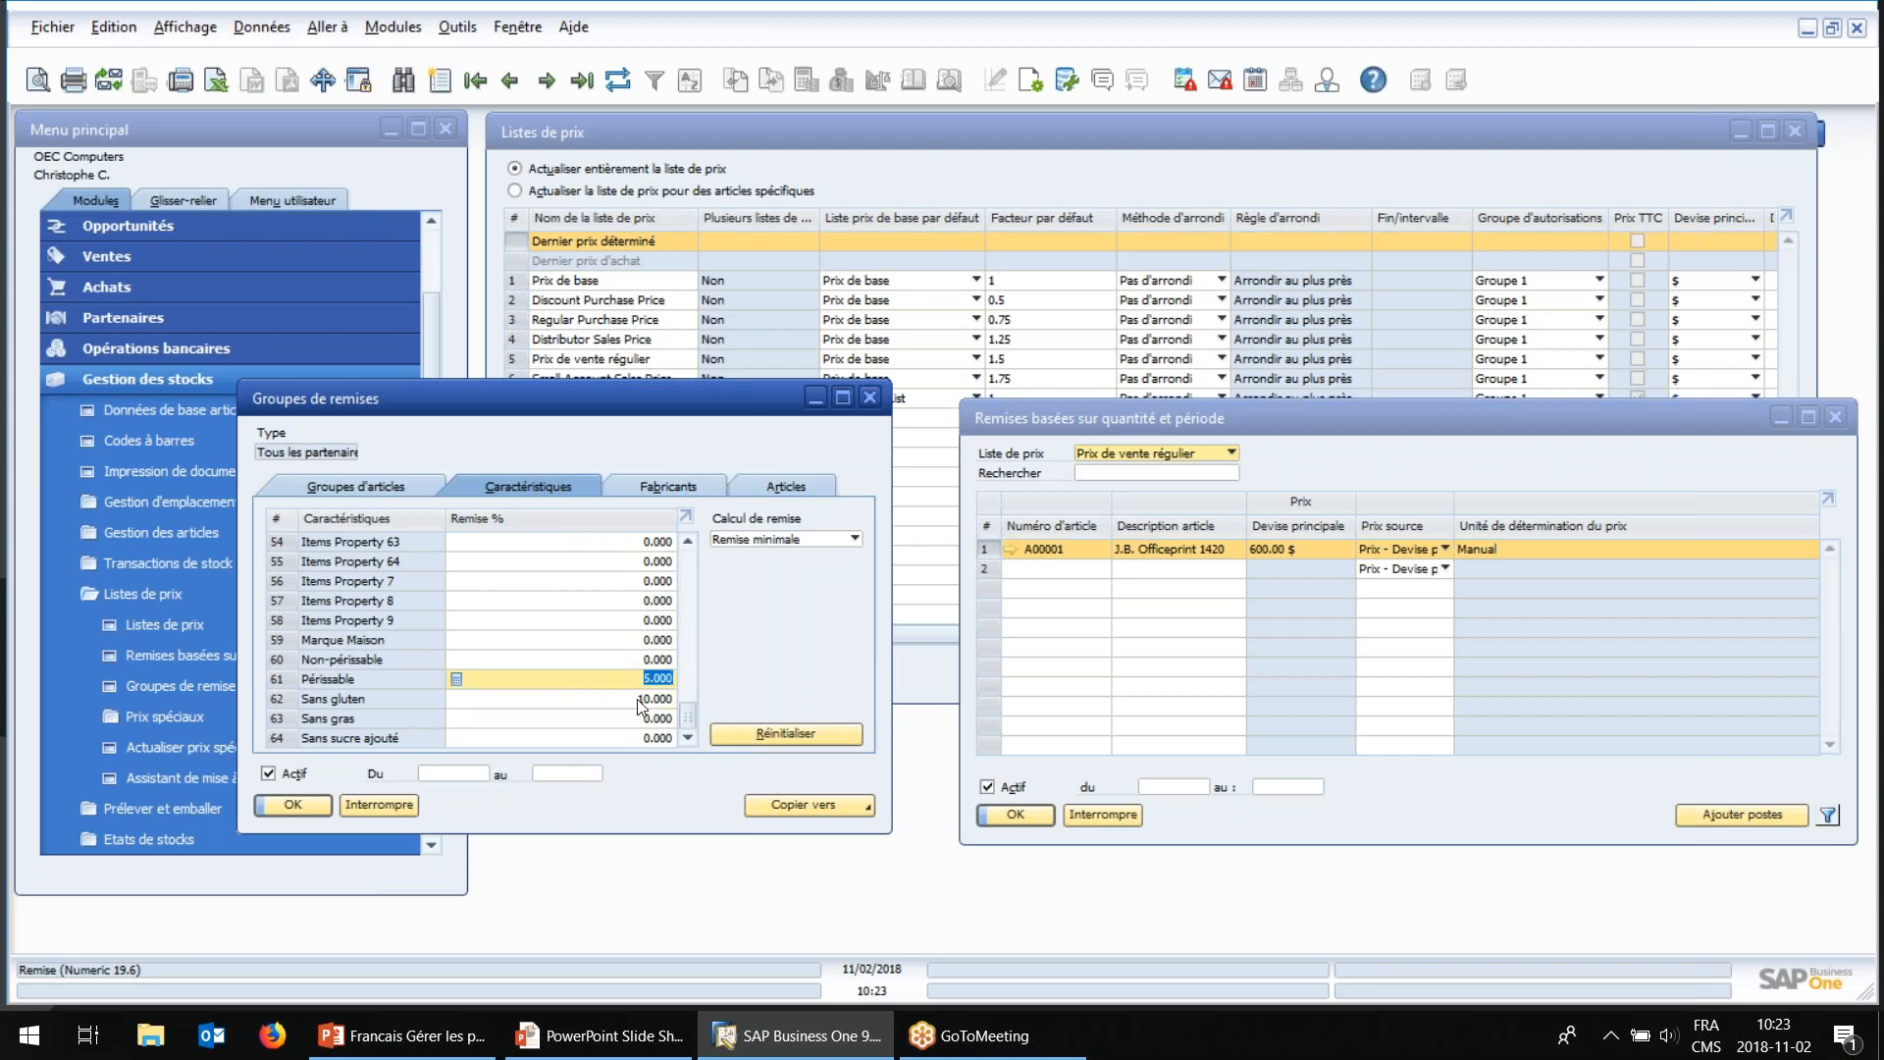
pyautogui.click(638, 698)
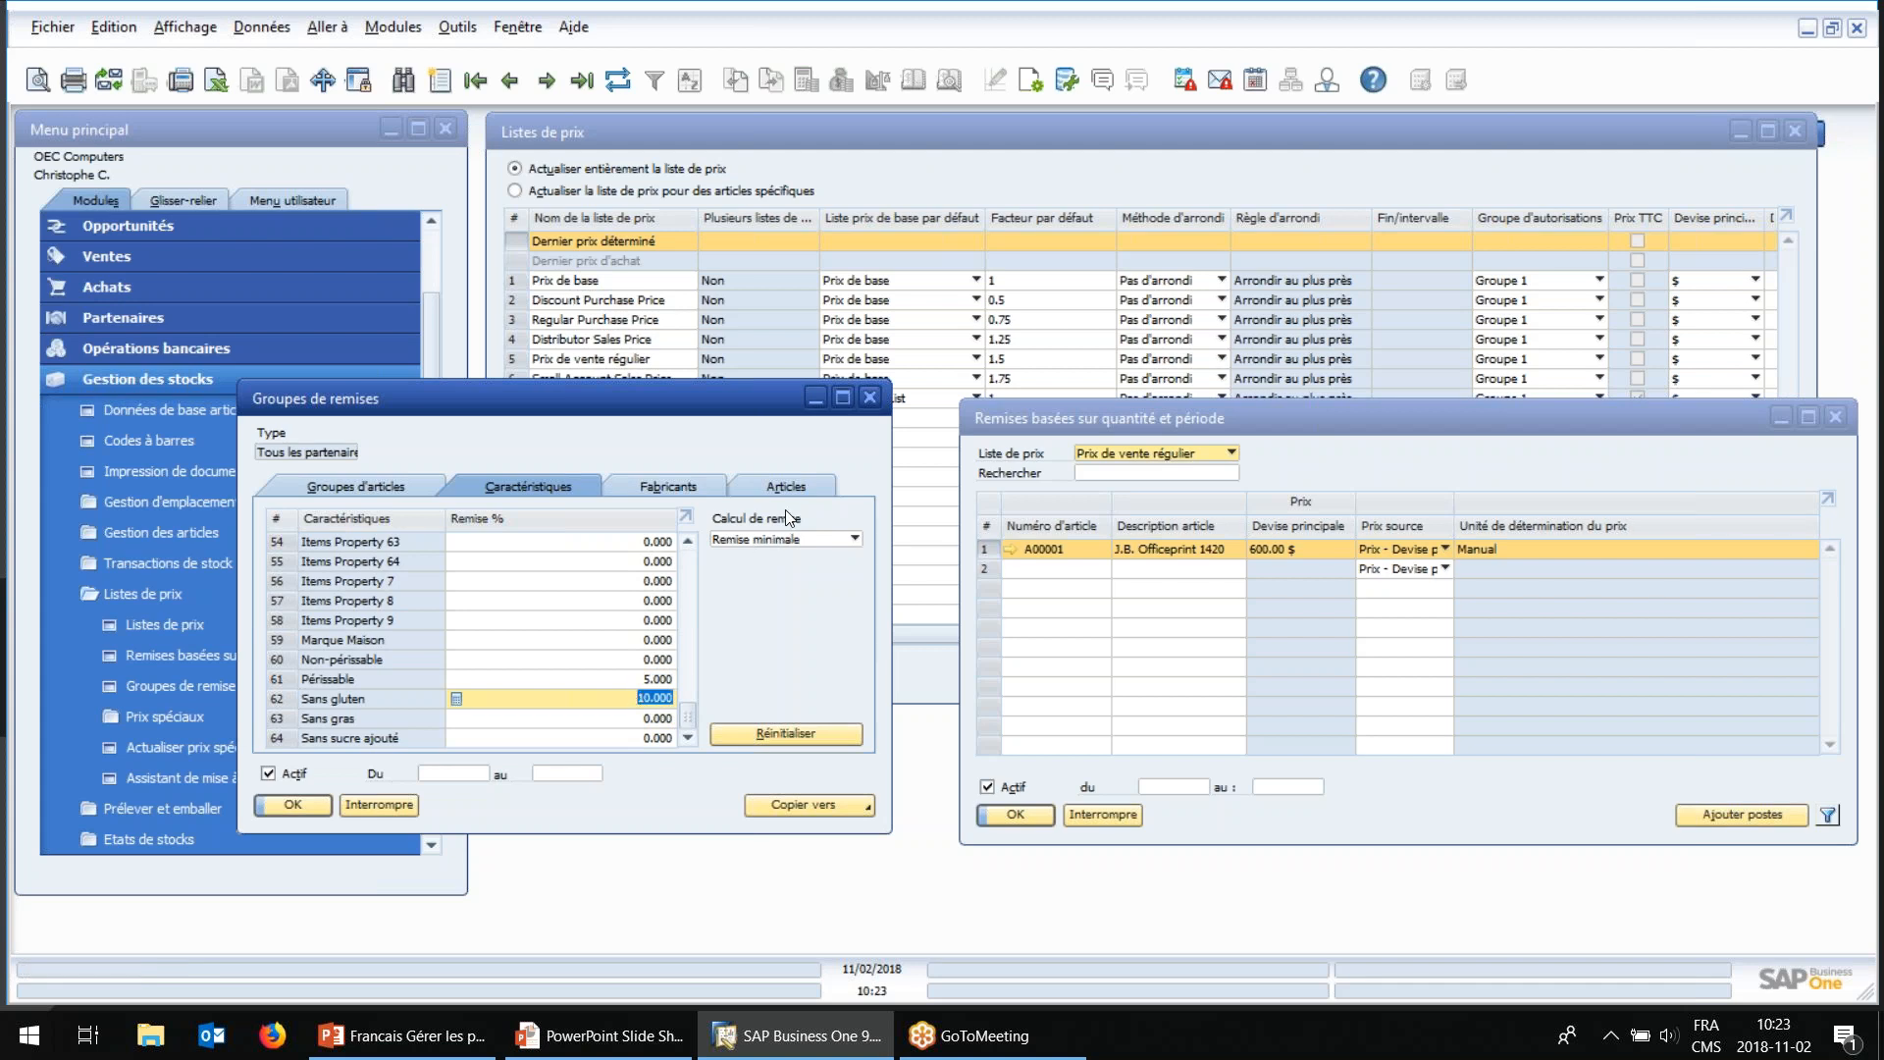
# Step: Review the Calcul de remise options for items with several properties, keep Remise minimale, and check the Périssable discount
pyautogui.click(809, 539)
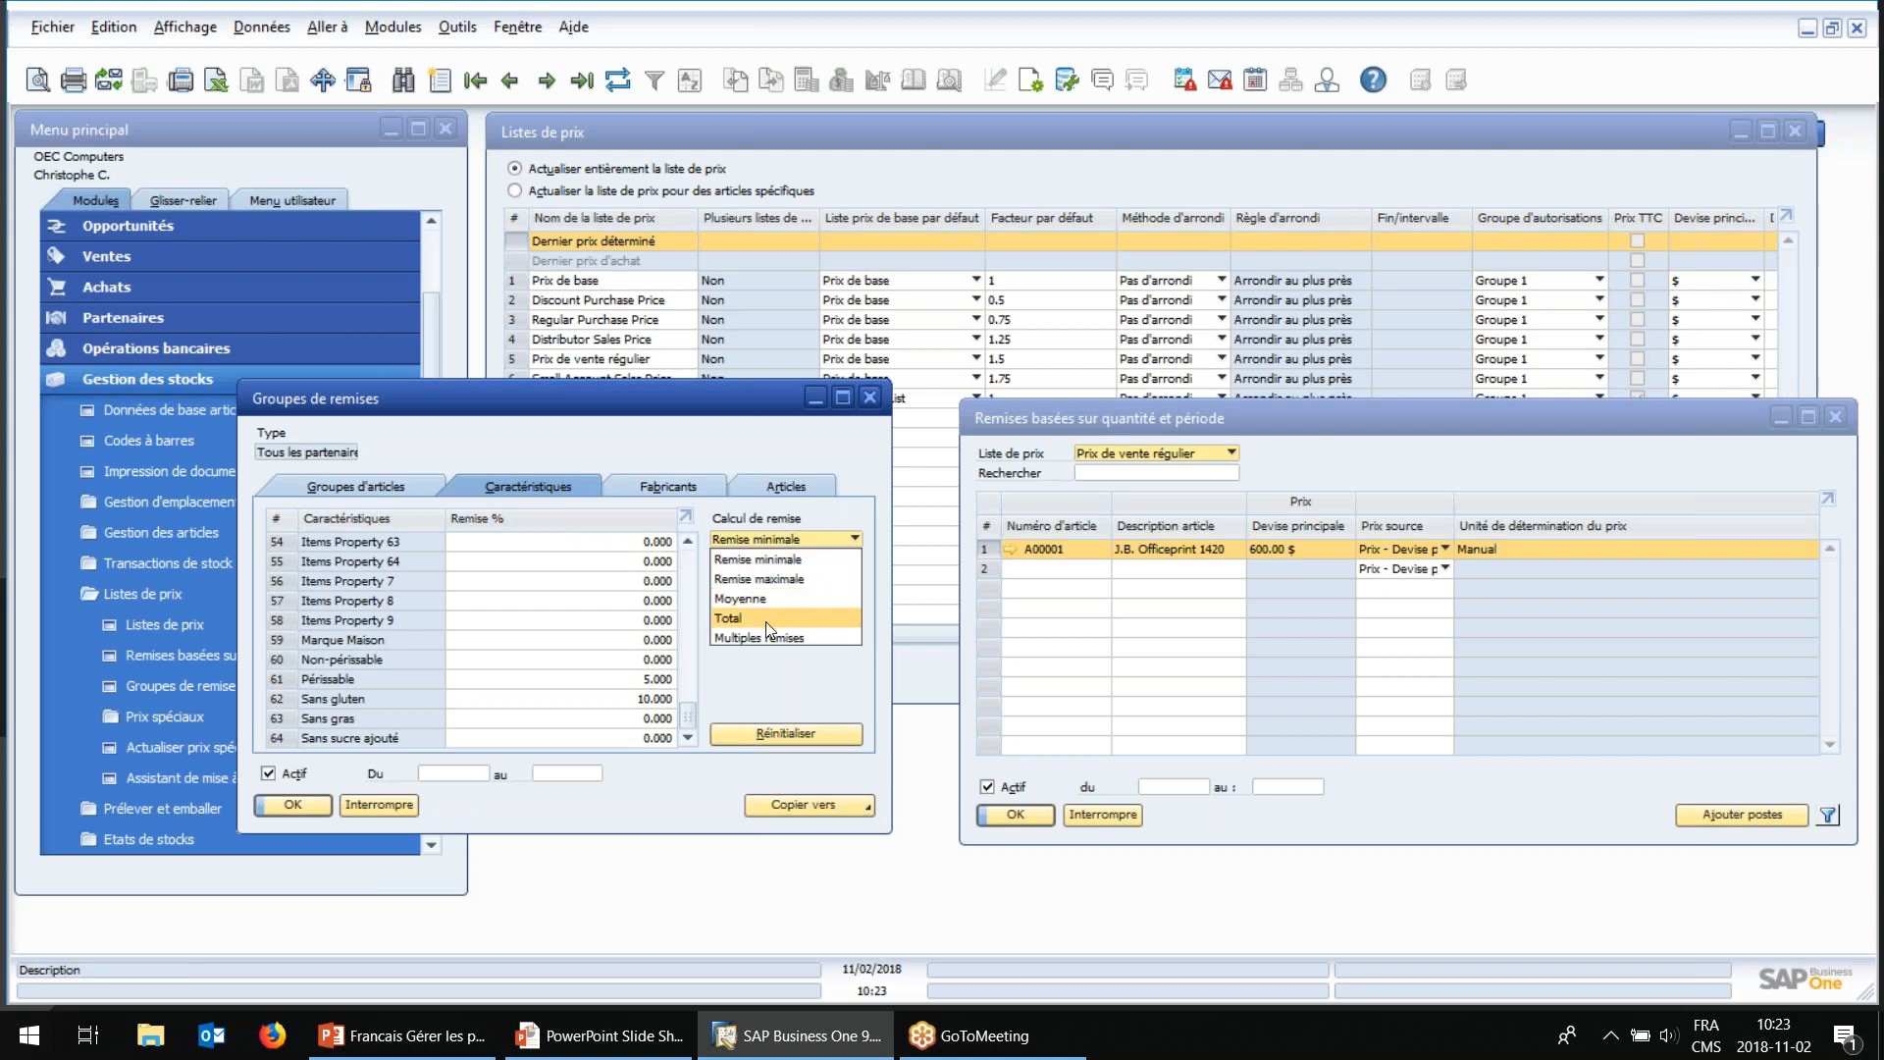
pyautogui.click(757, 463)
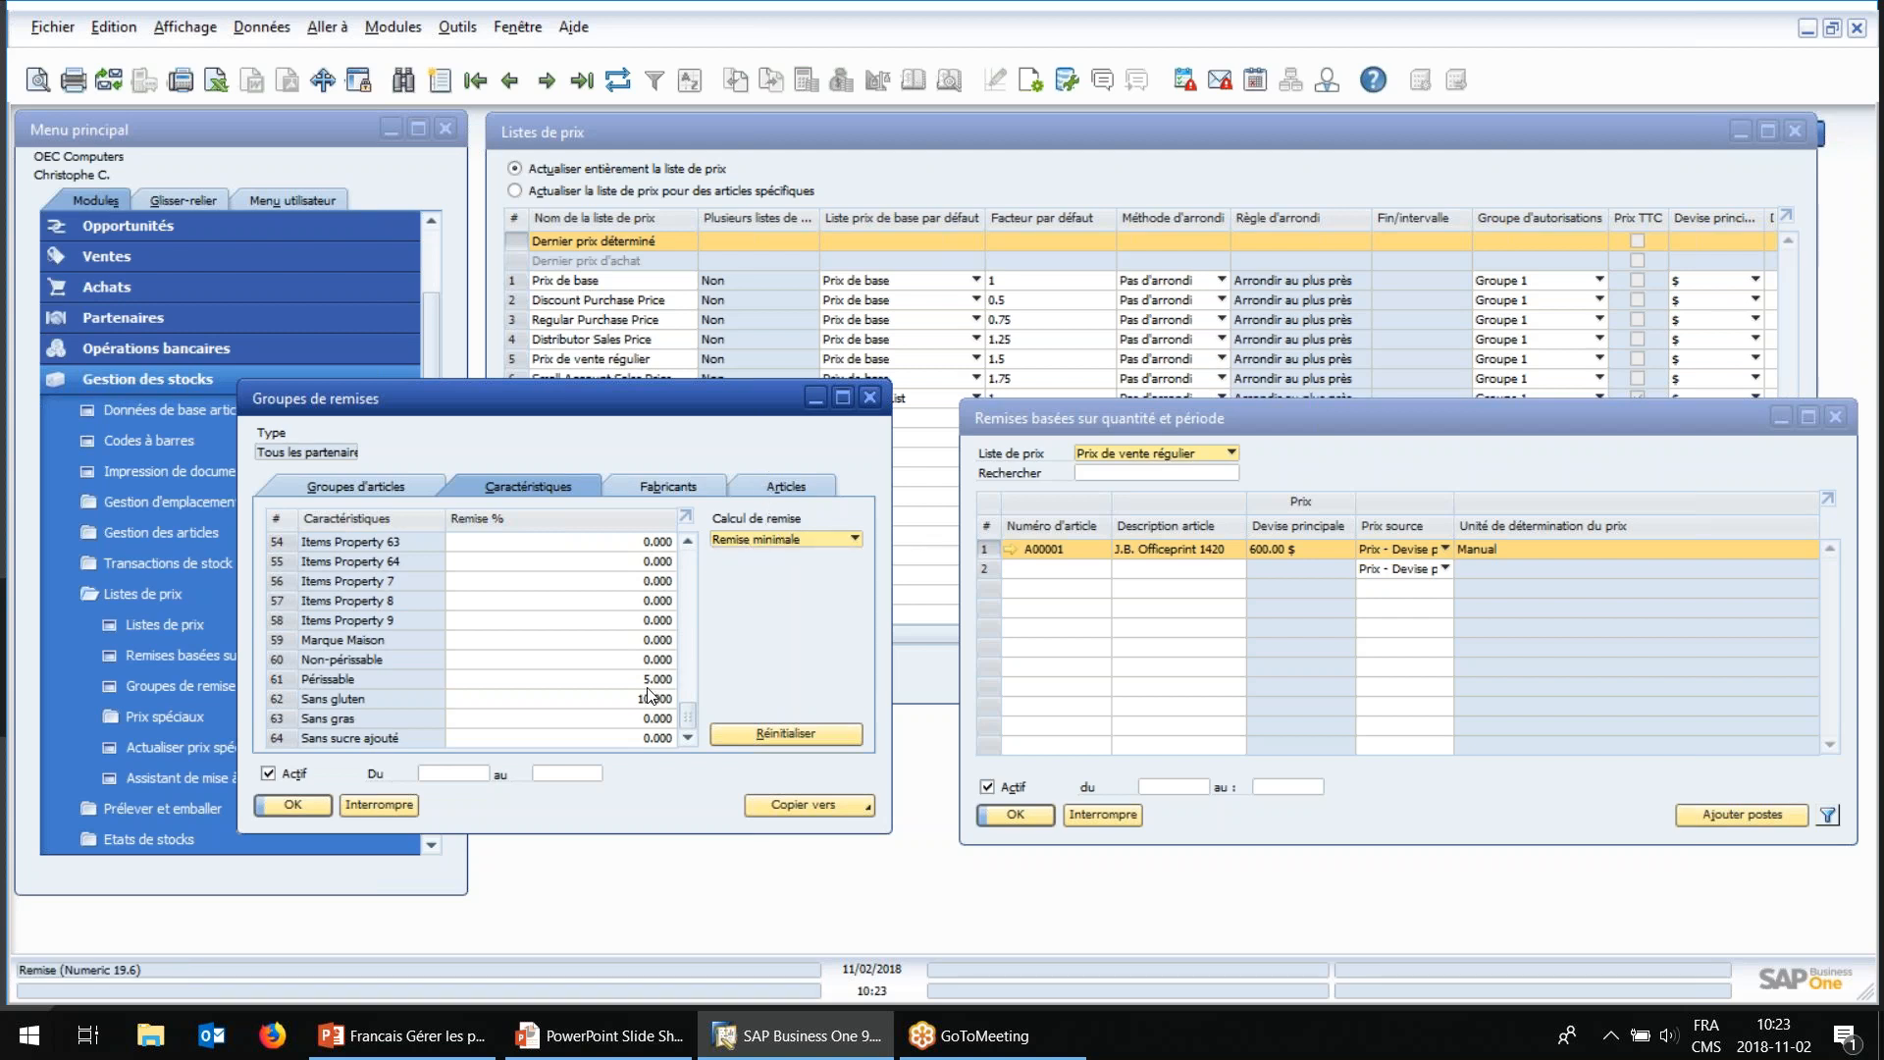
pyautogui.click(787, 540)
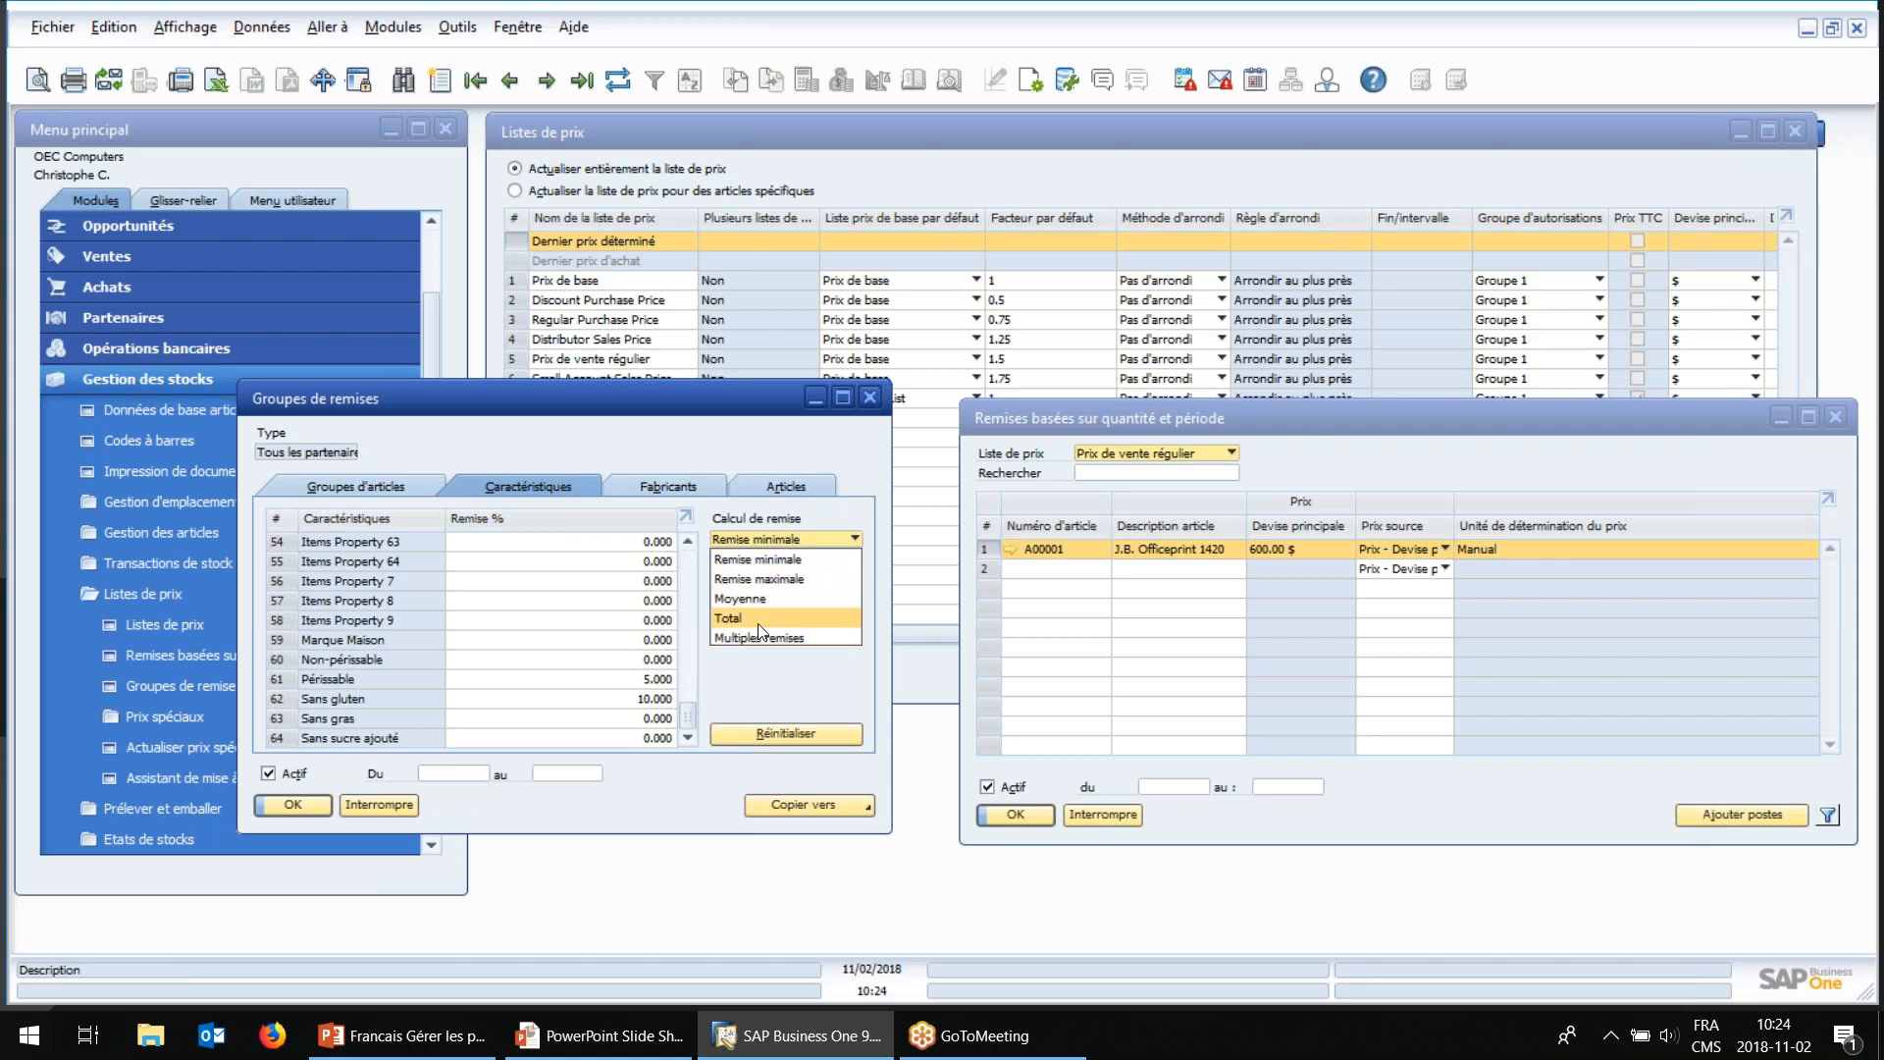
pyautogui.click(738, 449)
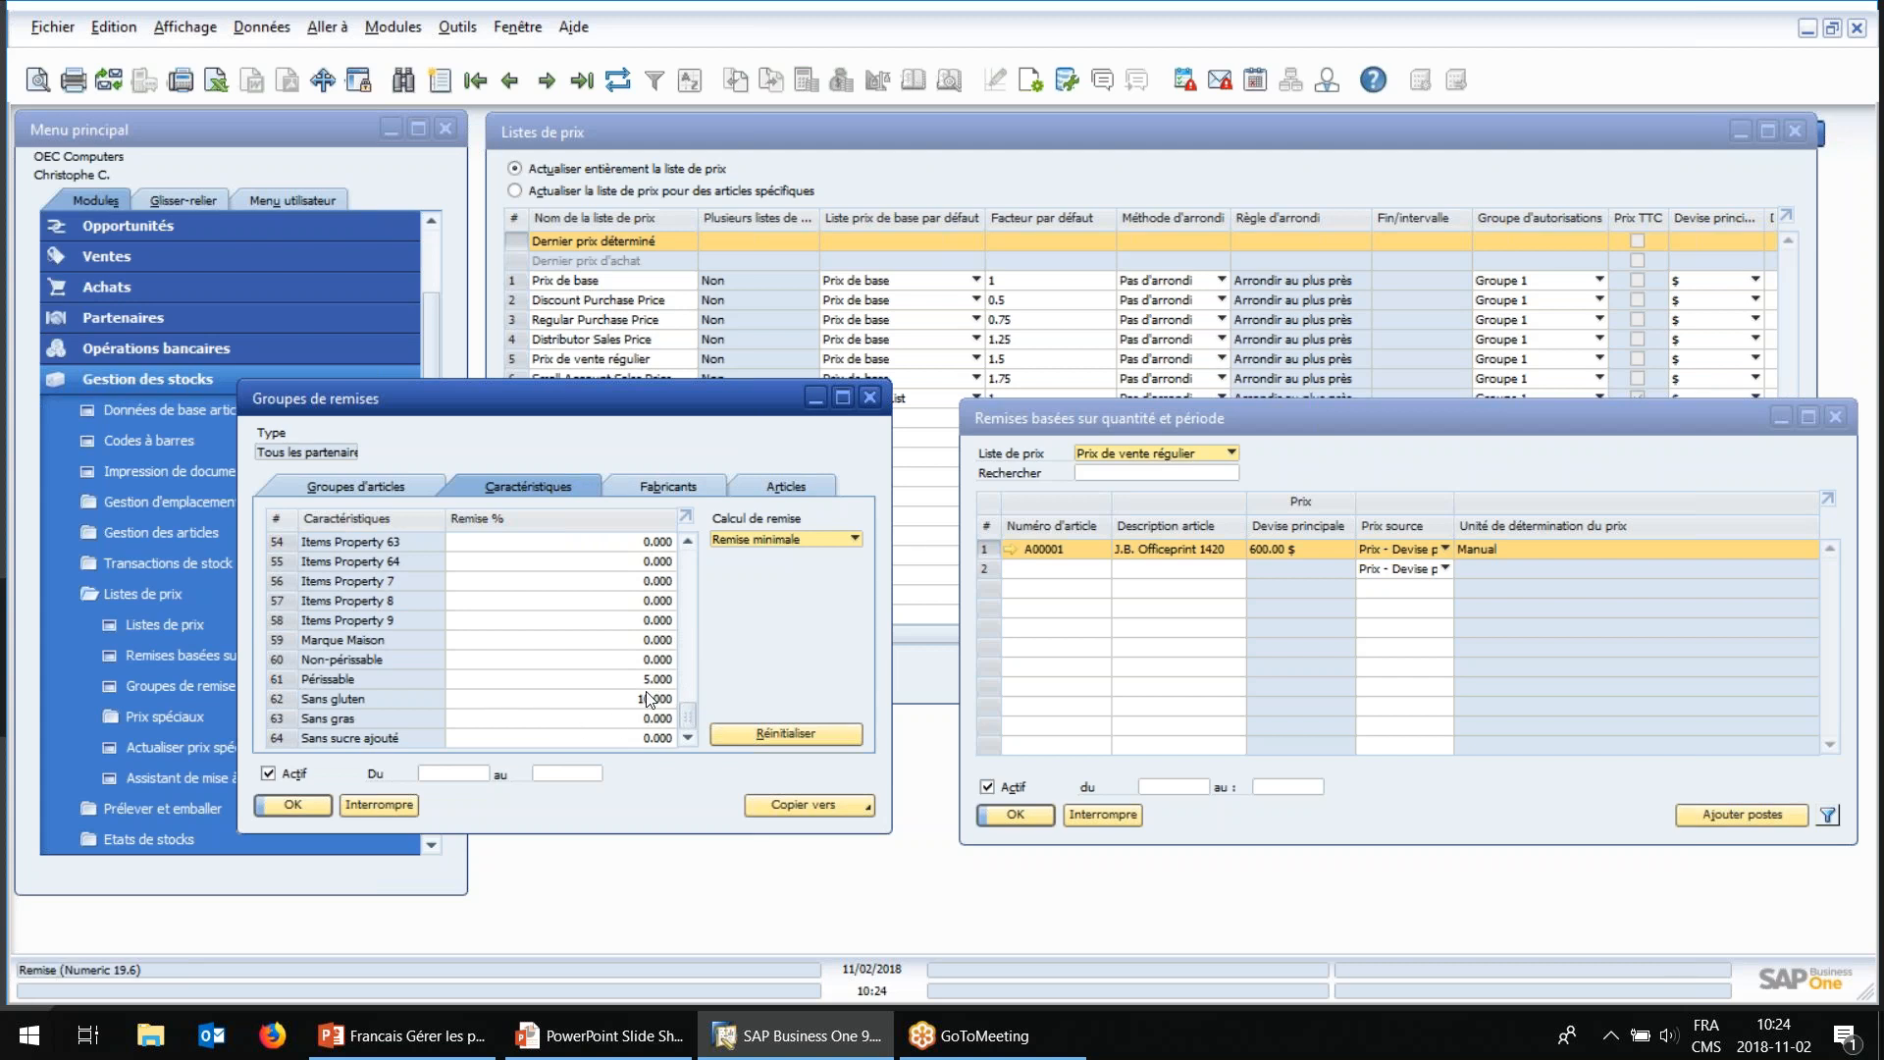
pyautogui.click(470, 679)
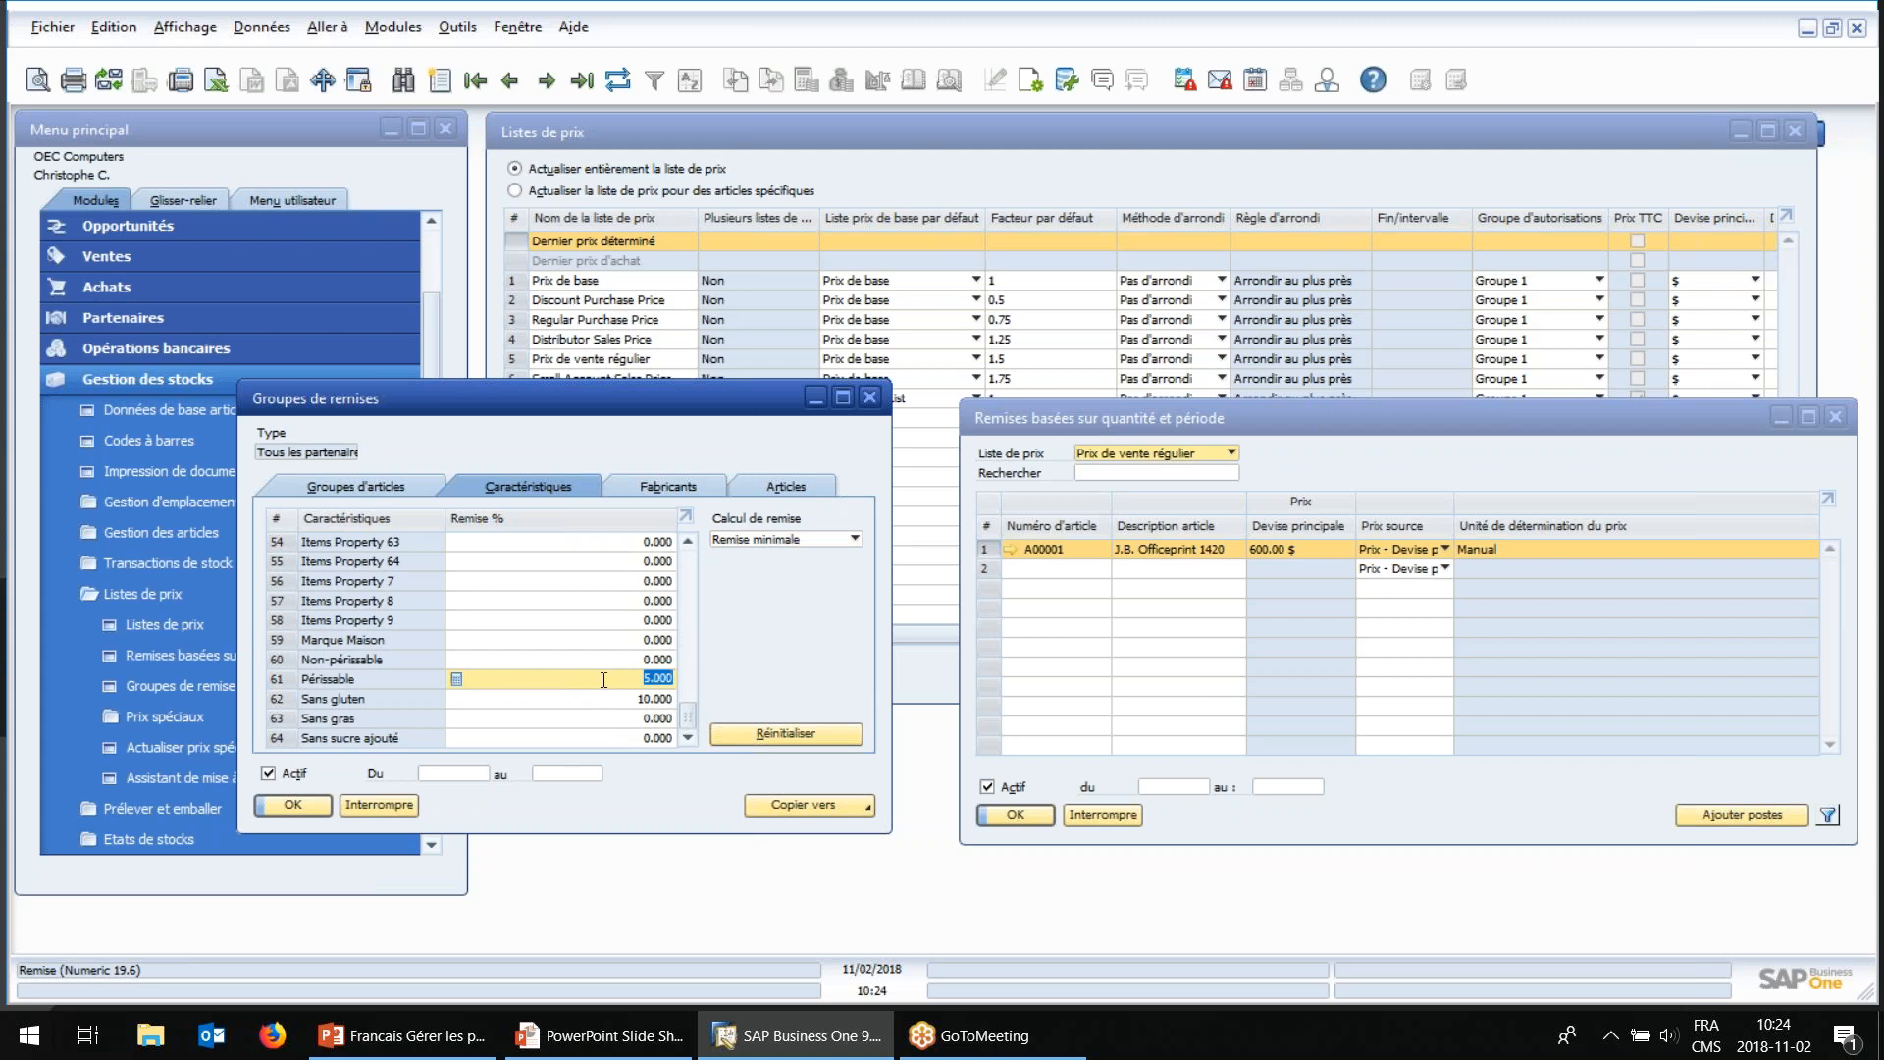
# Step: Examine the discounts by manufacturer, check the Fabricant options in the item master data of A00001, and close that record
pyautogui.click(676, 485)
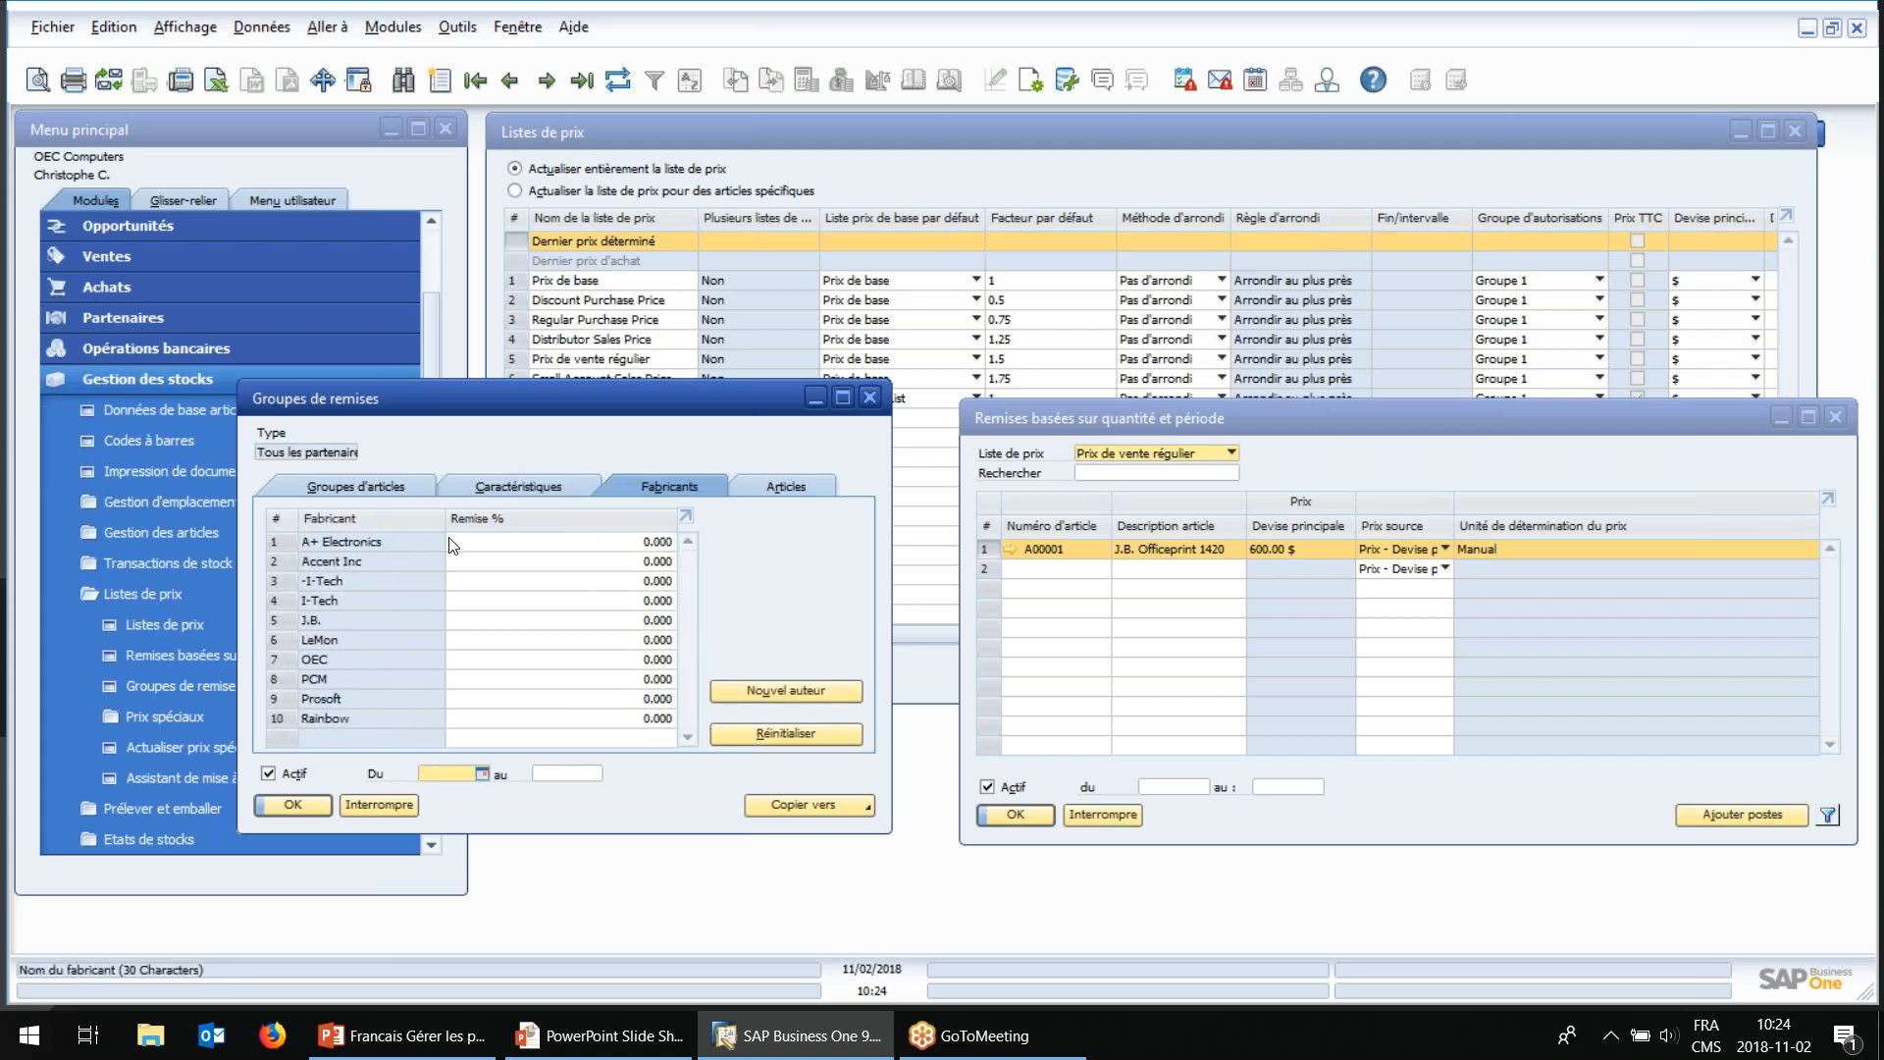
pyautogui.click(517, 545)
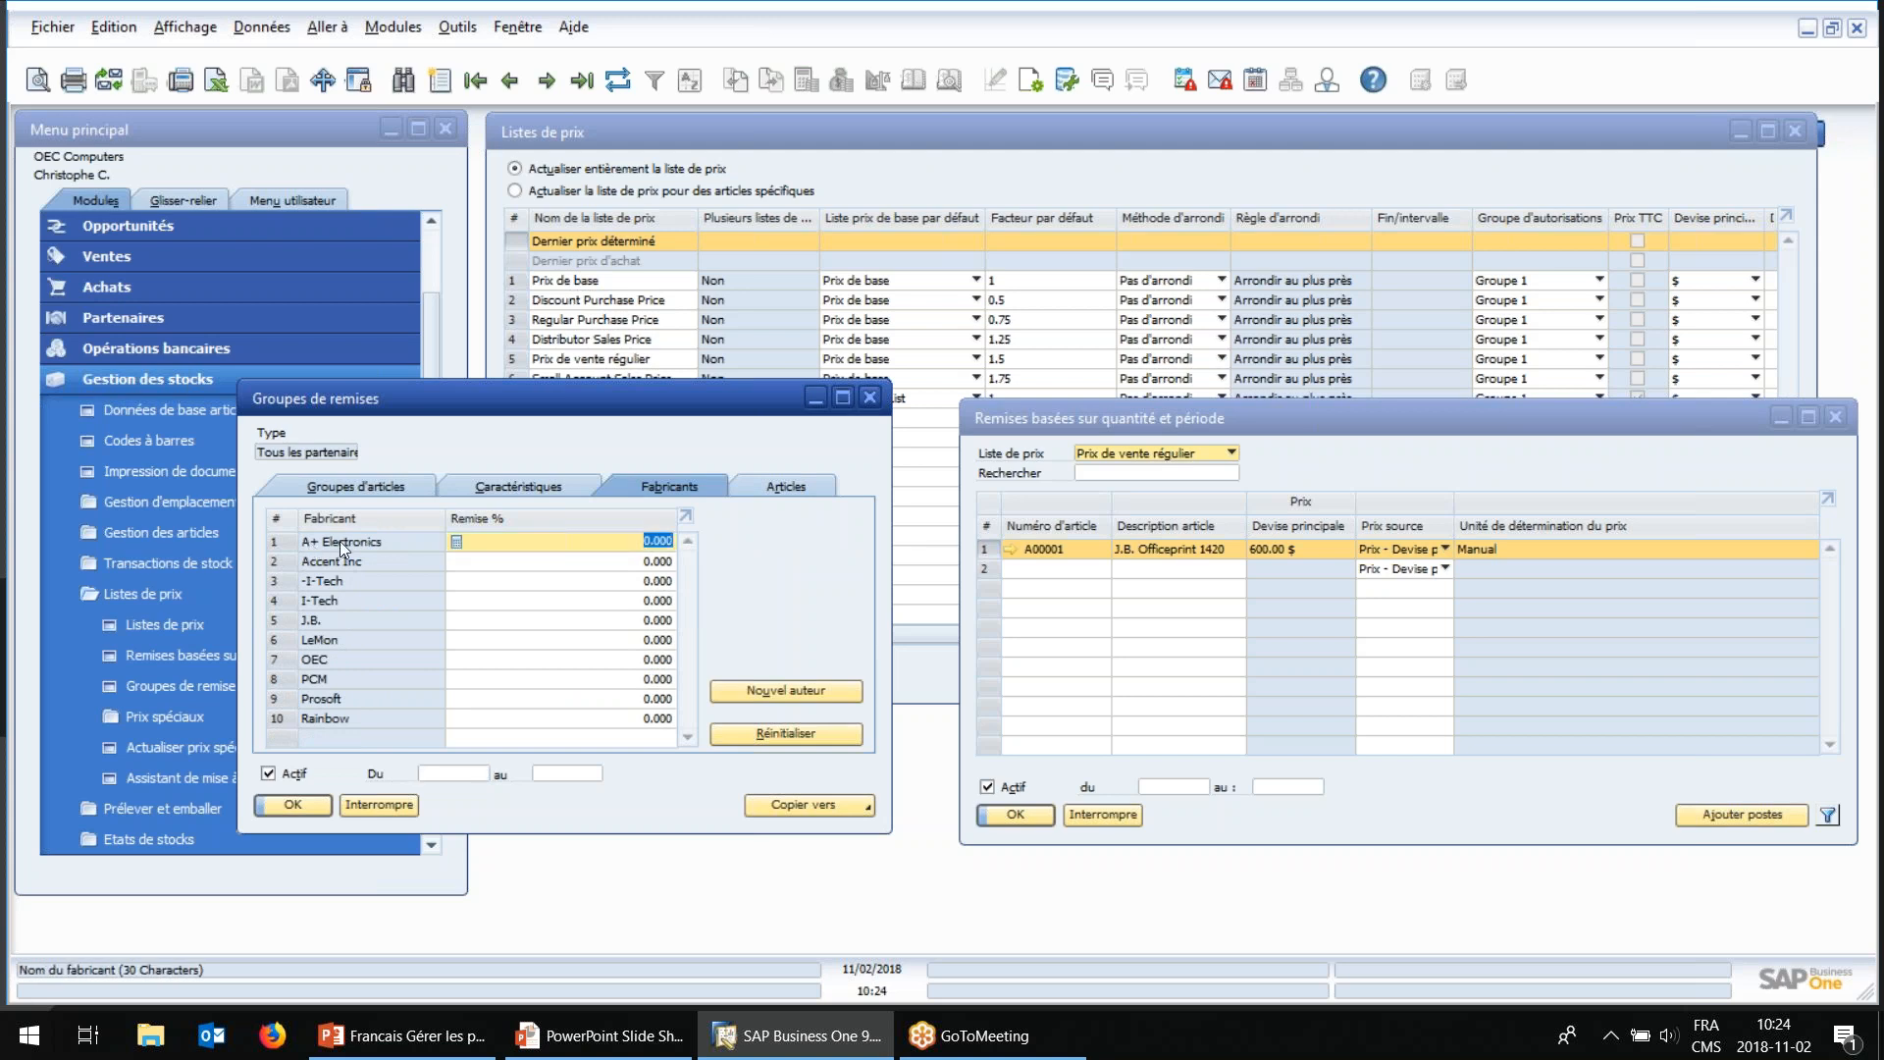
pyautogui.click(159, 412)
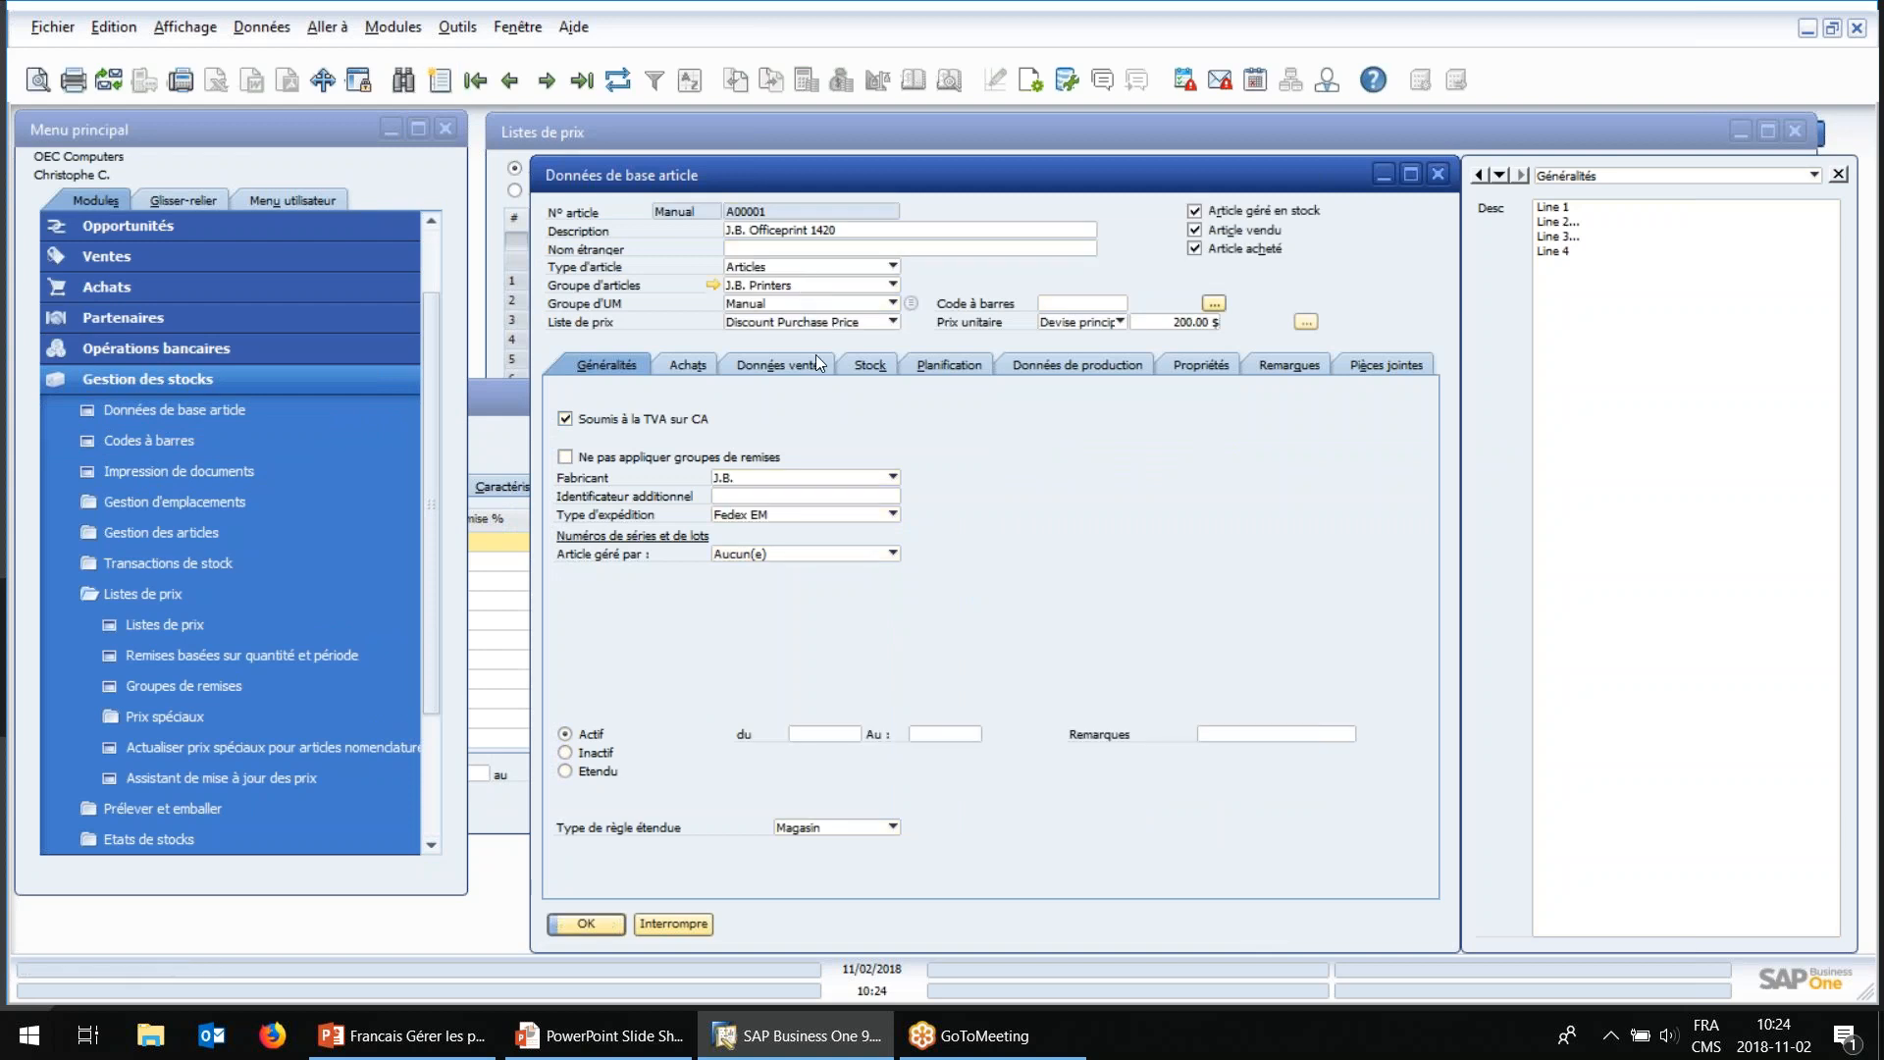
pyautogui.click(744, 480)
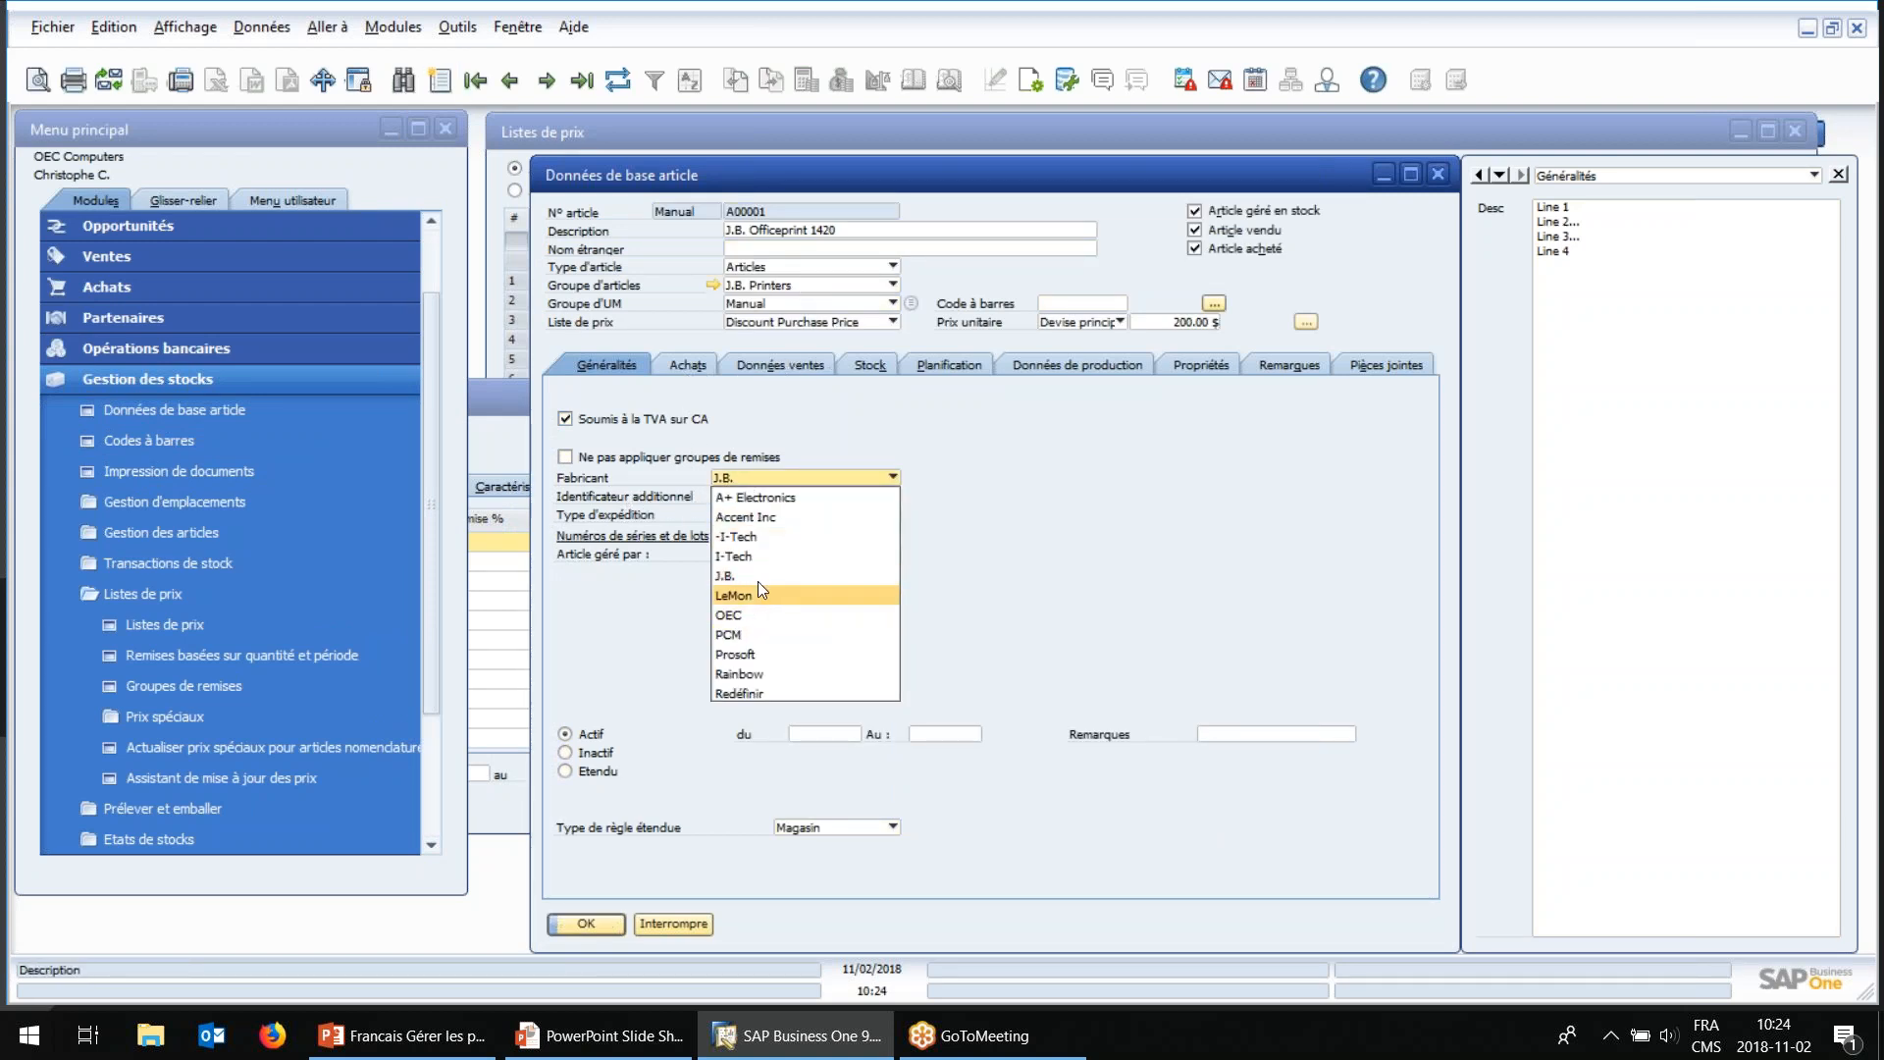
pyautogui.click(673, 928)
pyautogui.click(675, 925)
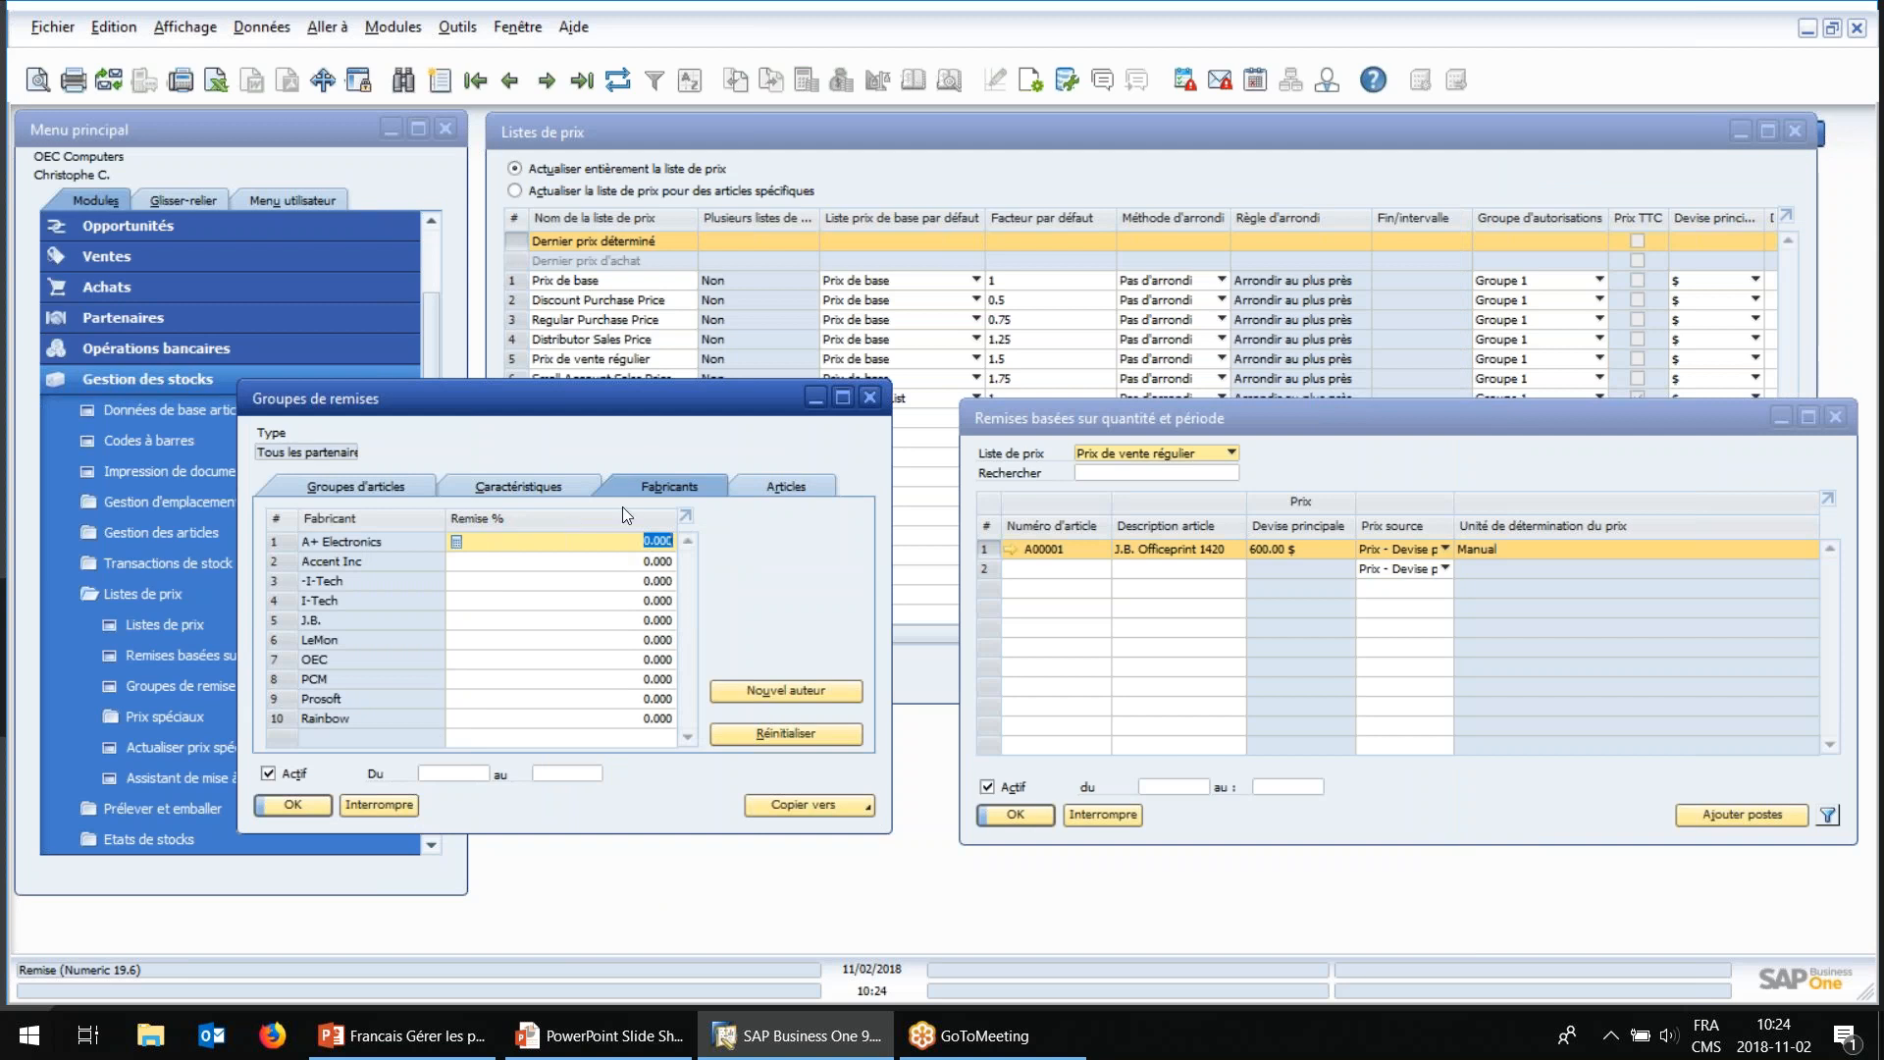
# Step: Review the discounts by item, item group, property and manufacturer once more, and shift the Groupes de remises window slightly
pyautogui.click(771, 480)
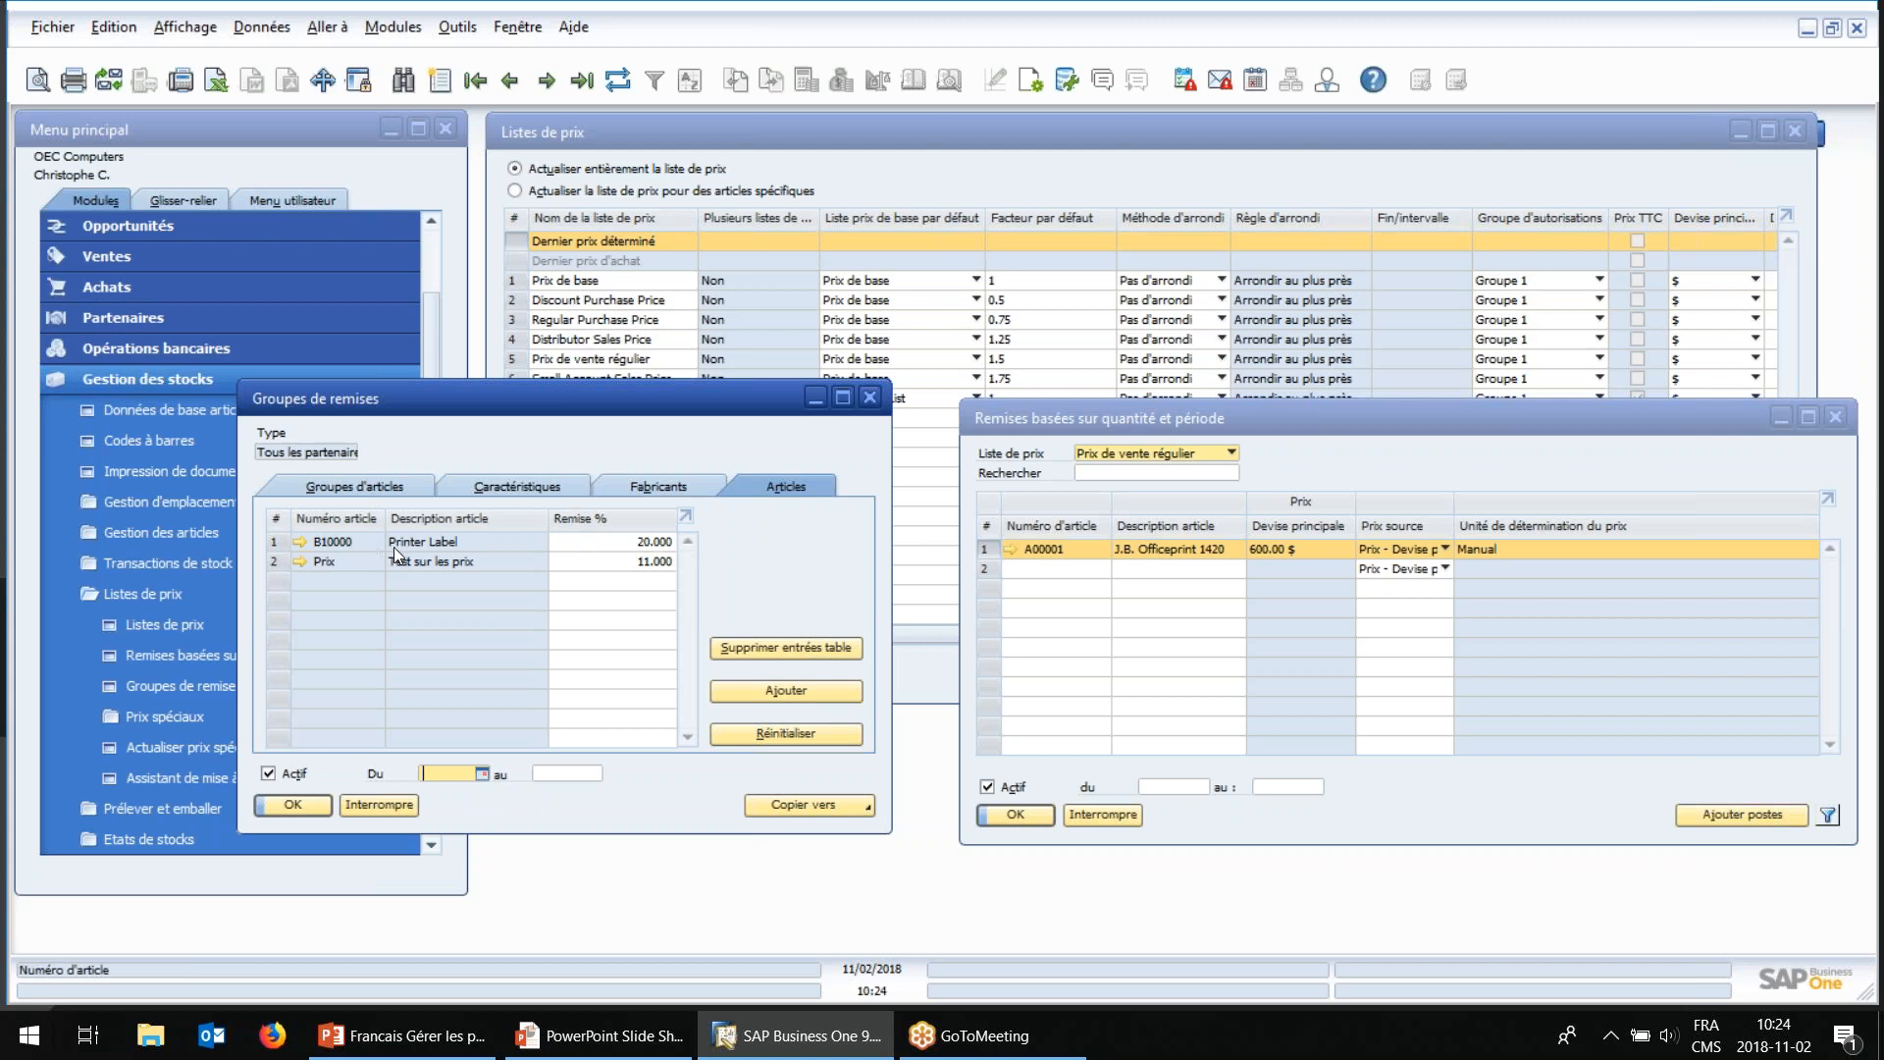
pyautogui.click(390, 487)
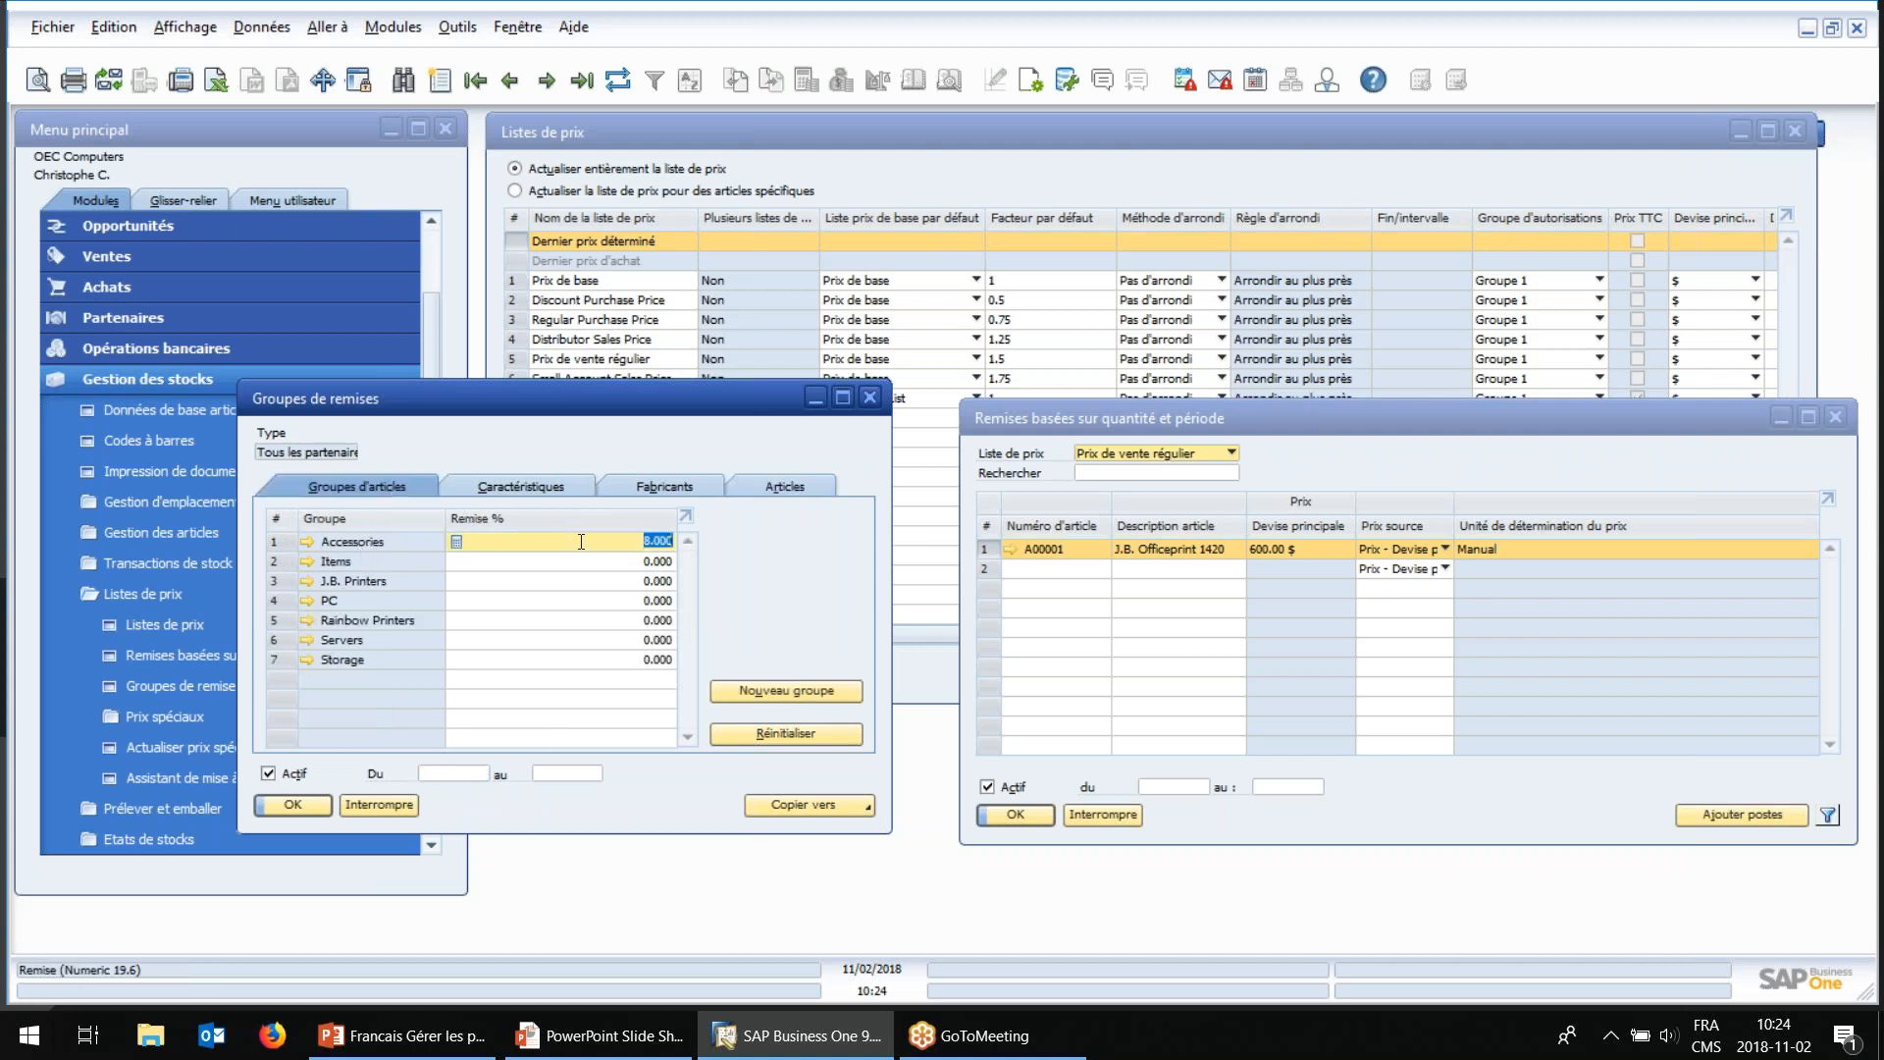
pyautogui.click(551, 488)
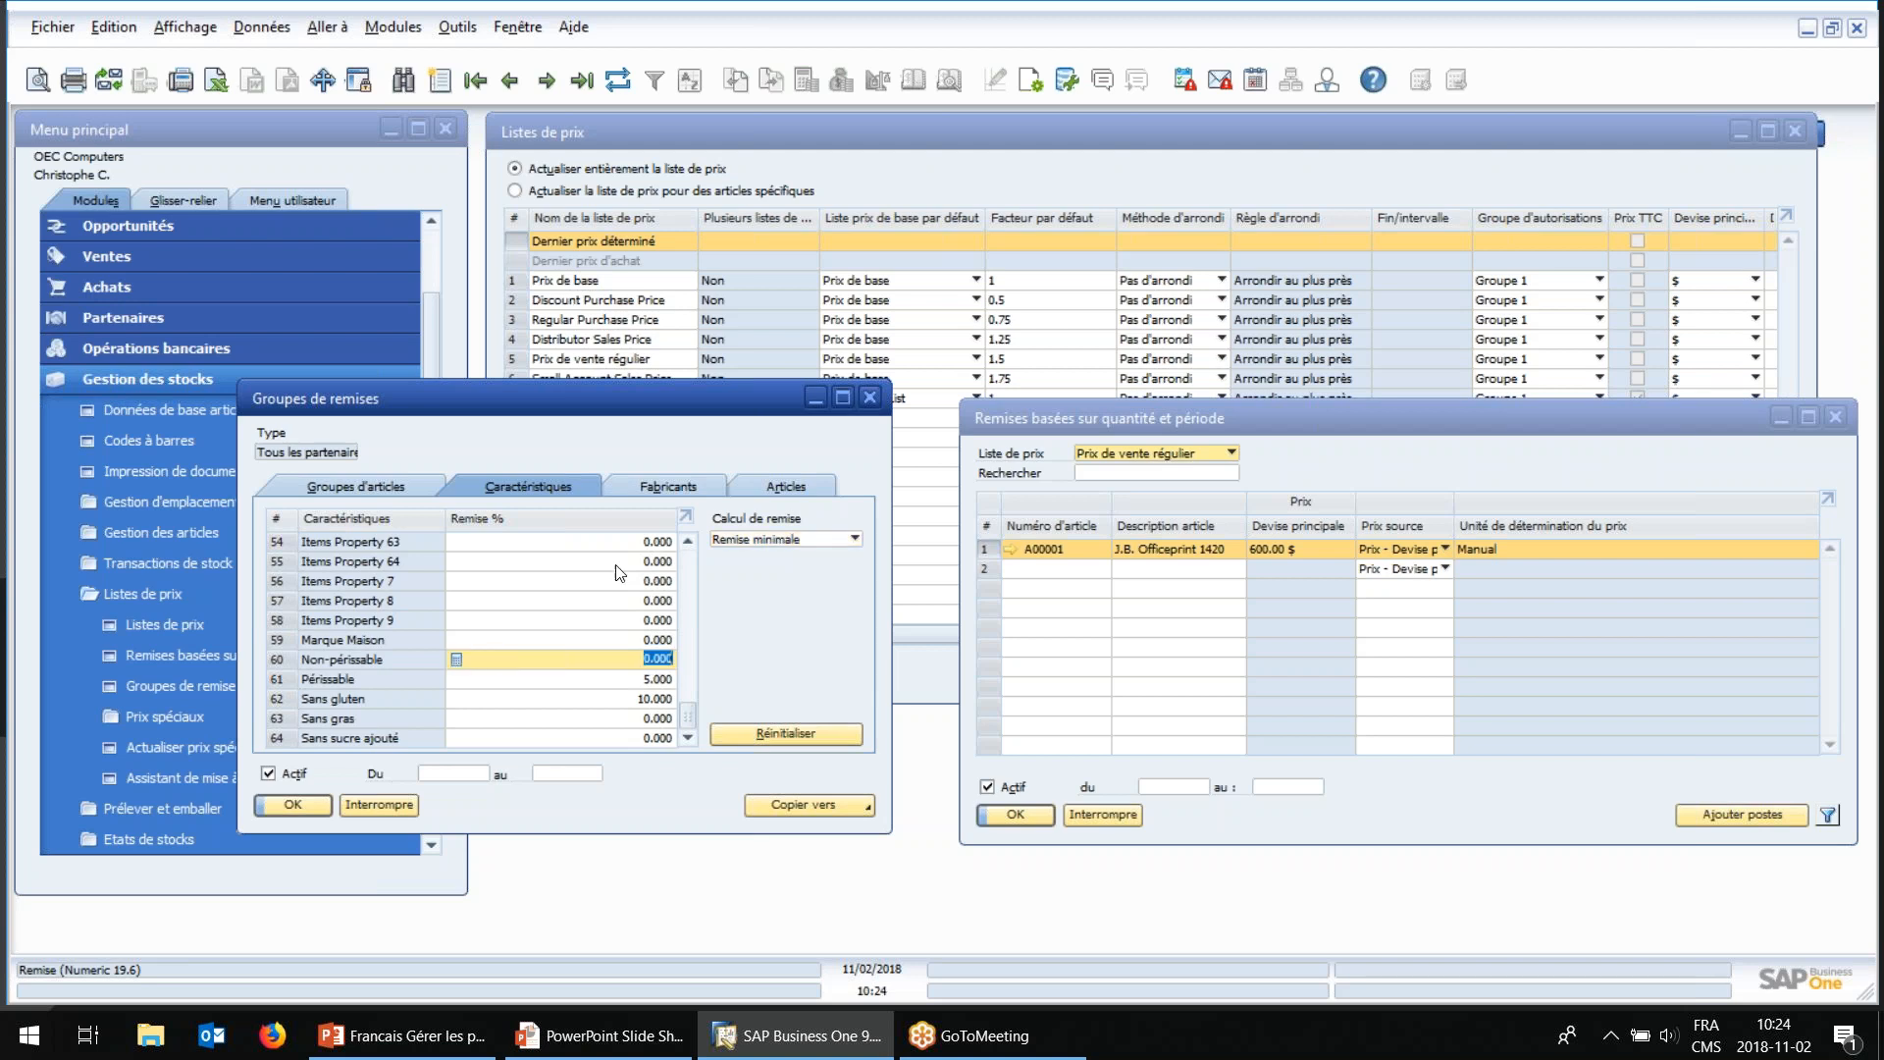
pyautogui.click(660, 489)
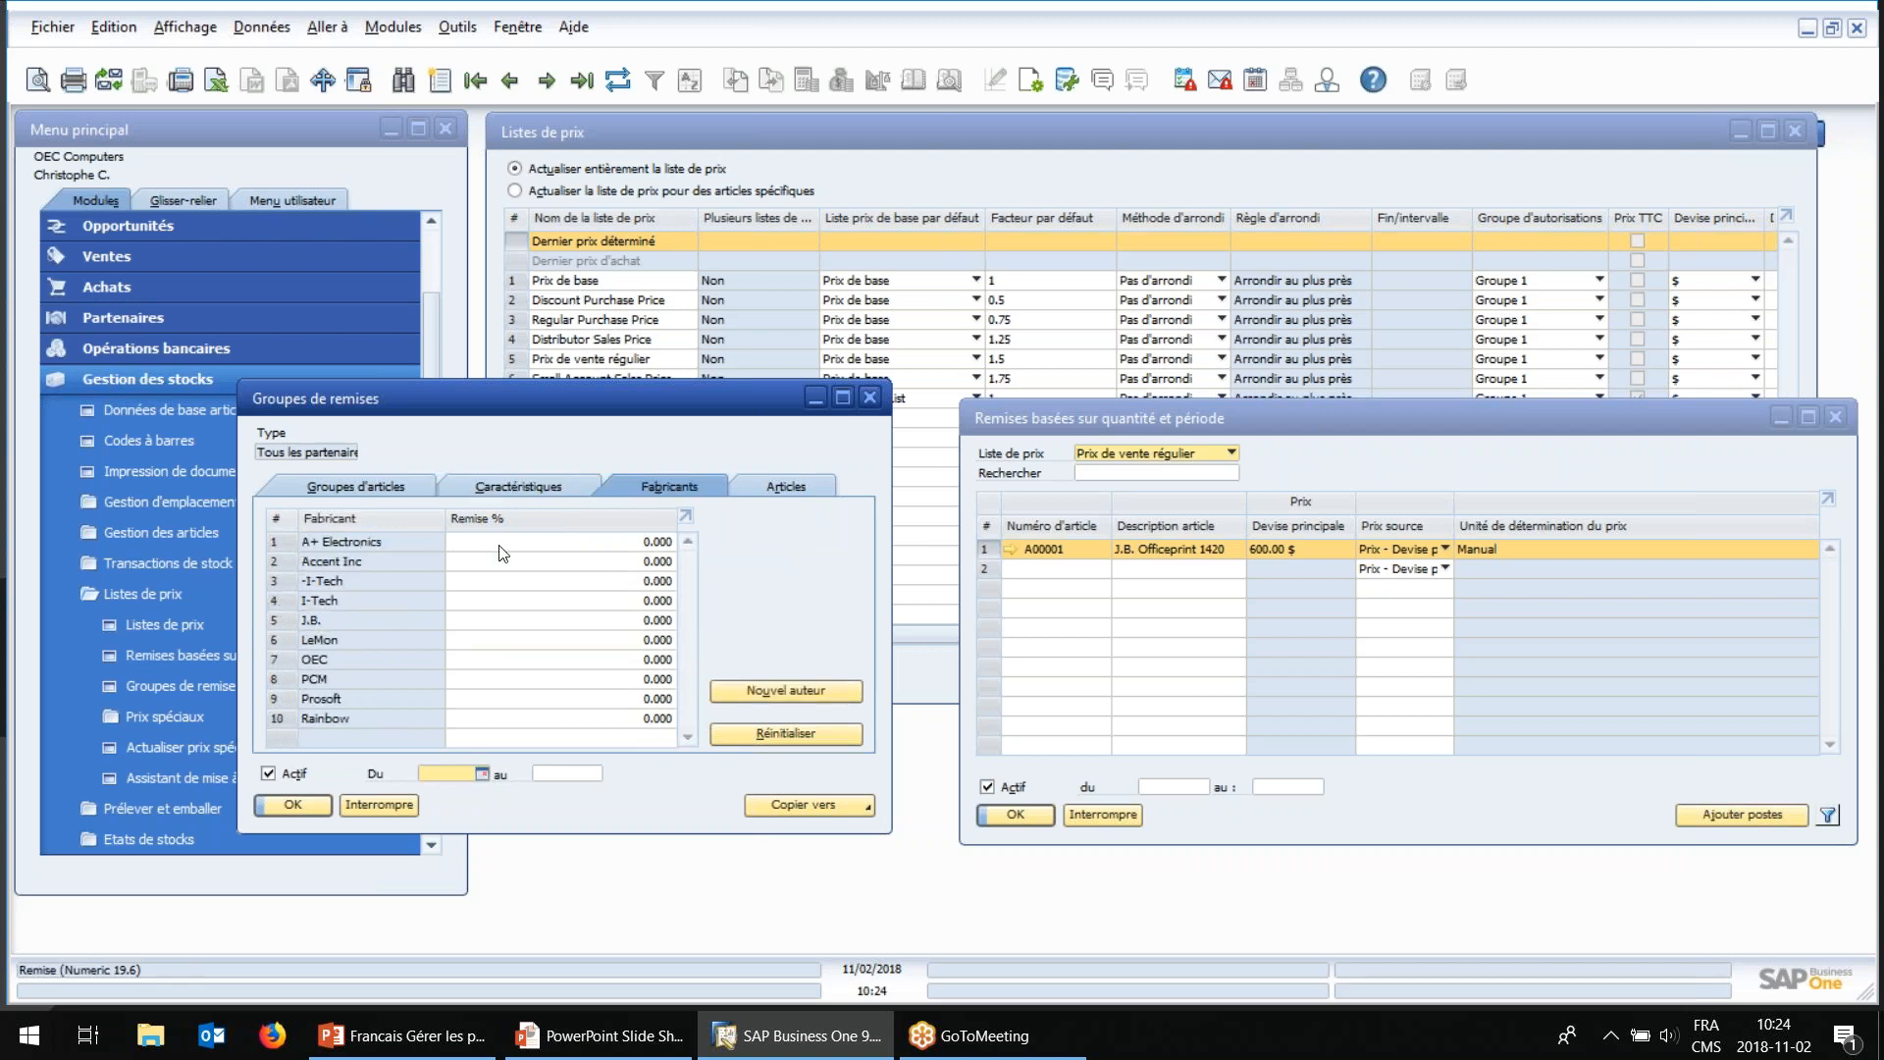
pyautogui.click(459, 546)
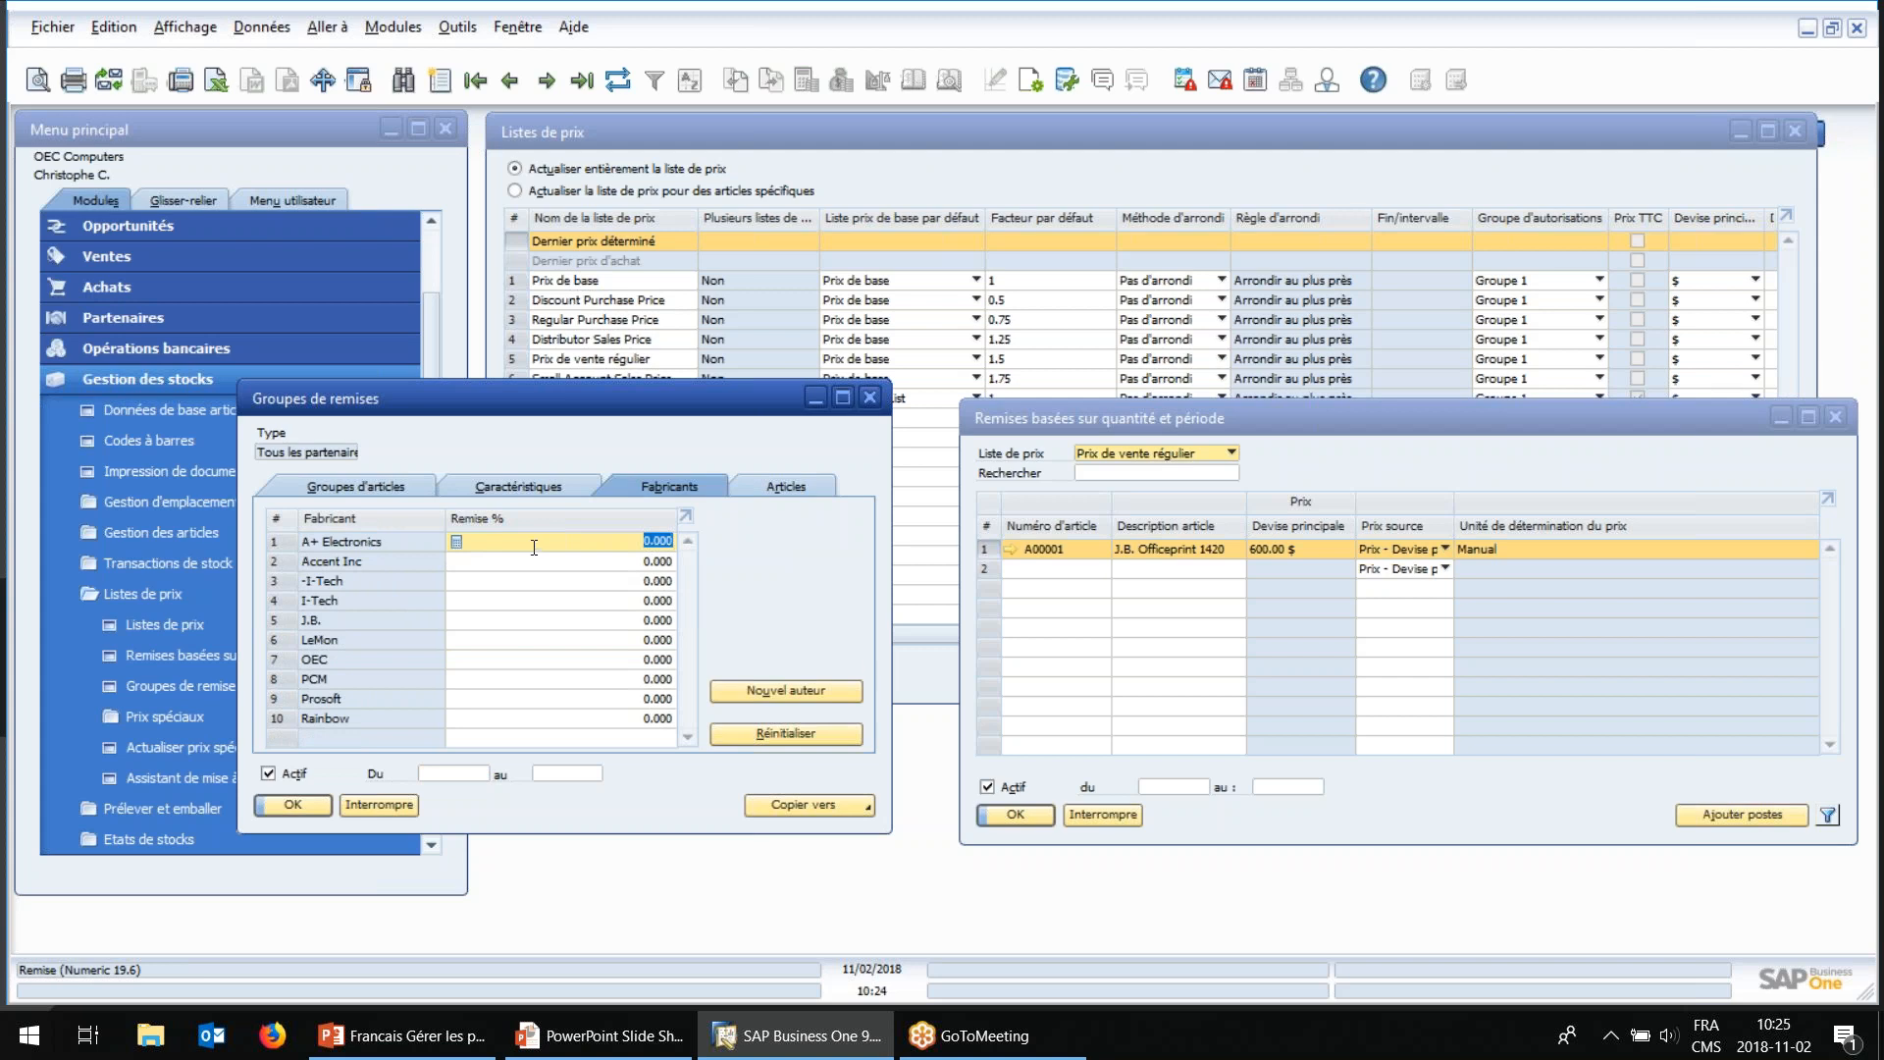
pyautogui.moveTo(545, 410); pyautogui.dragTo(565, 422)
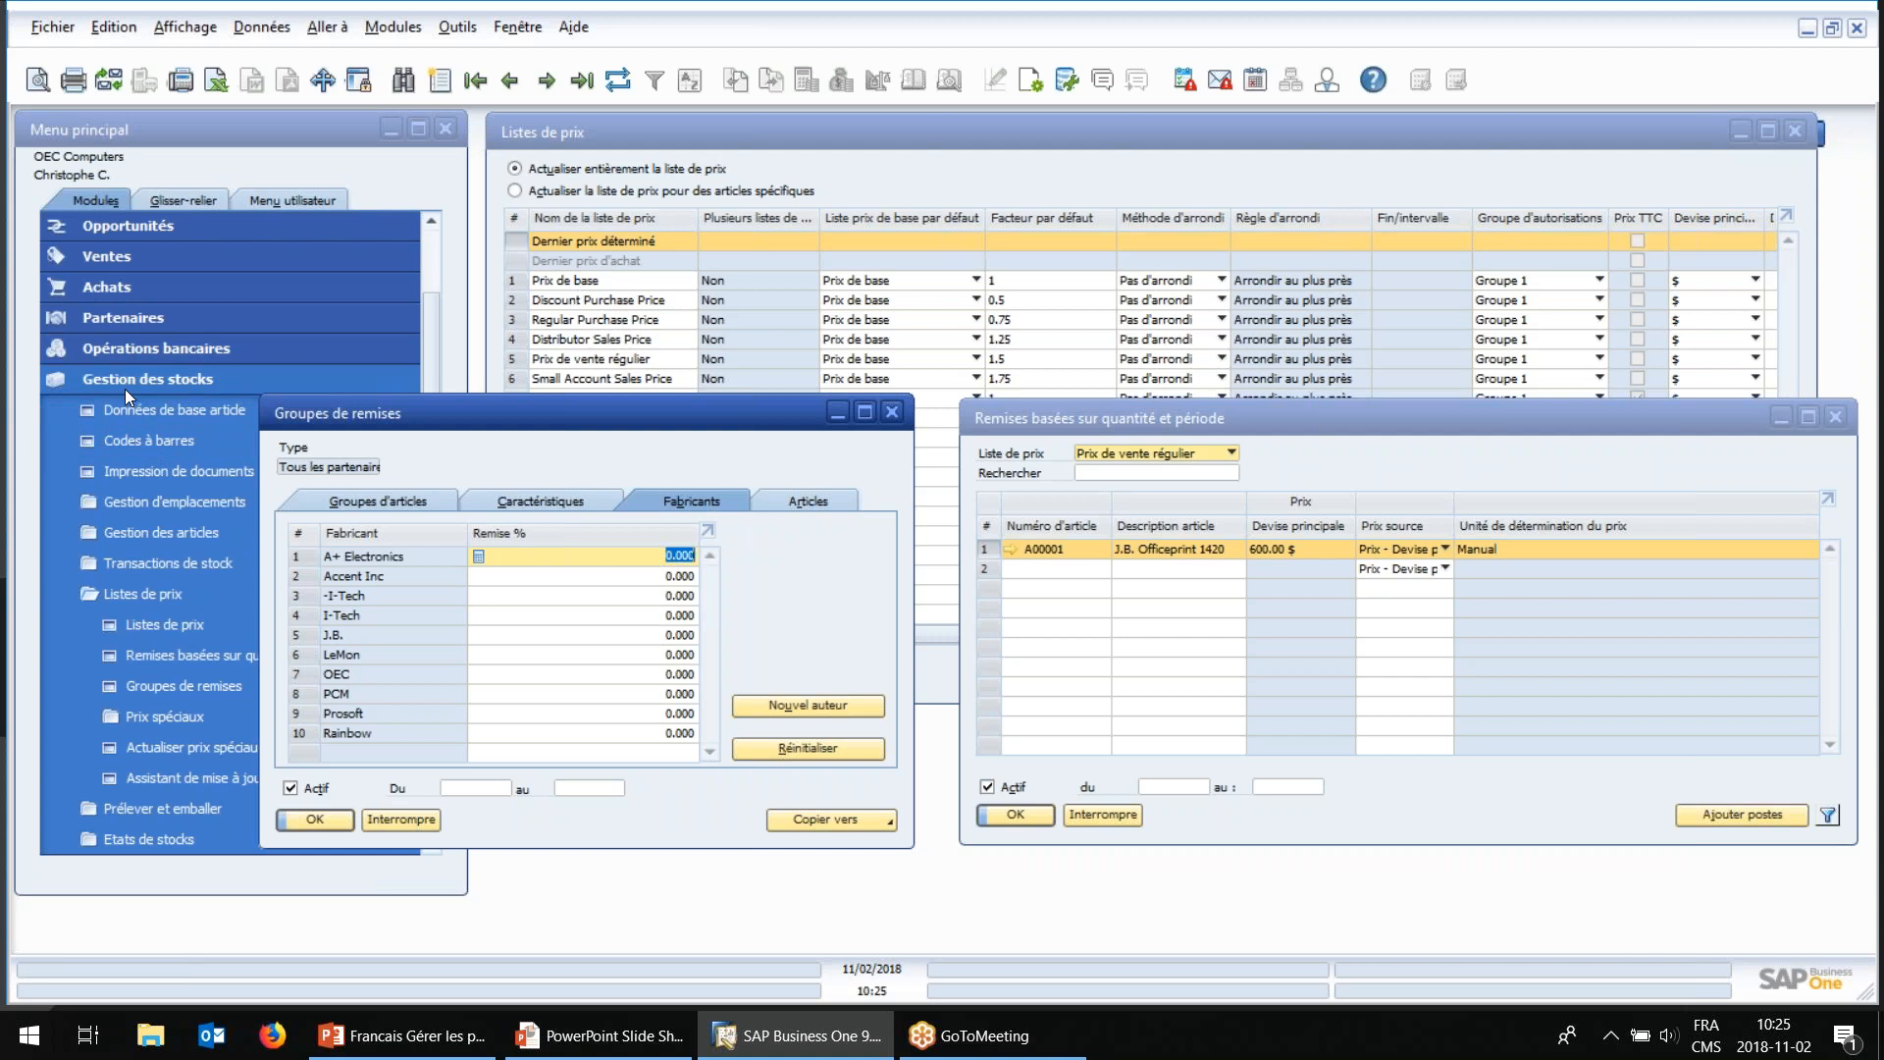
# Step: Open Fiche partenaire from the Partenaires module and display the first business partner record
pyautogui.click(120, 323)
pyautogui.click(120, 324)
pyautogui.click(120, 438)
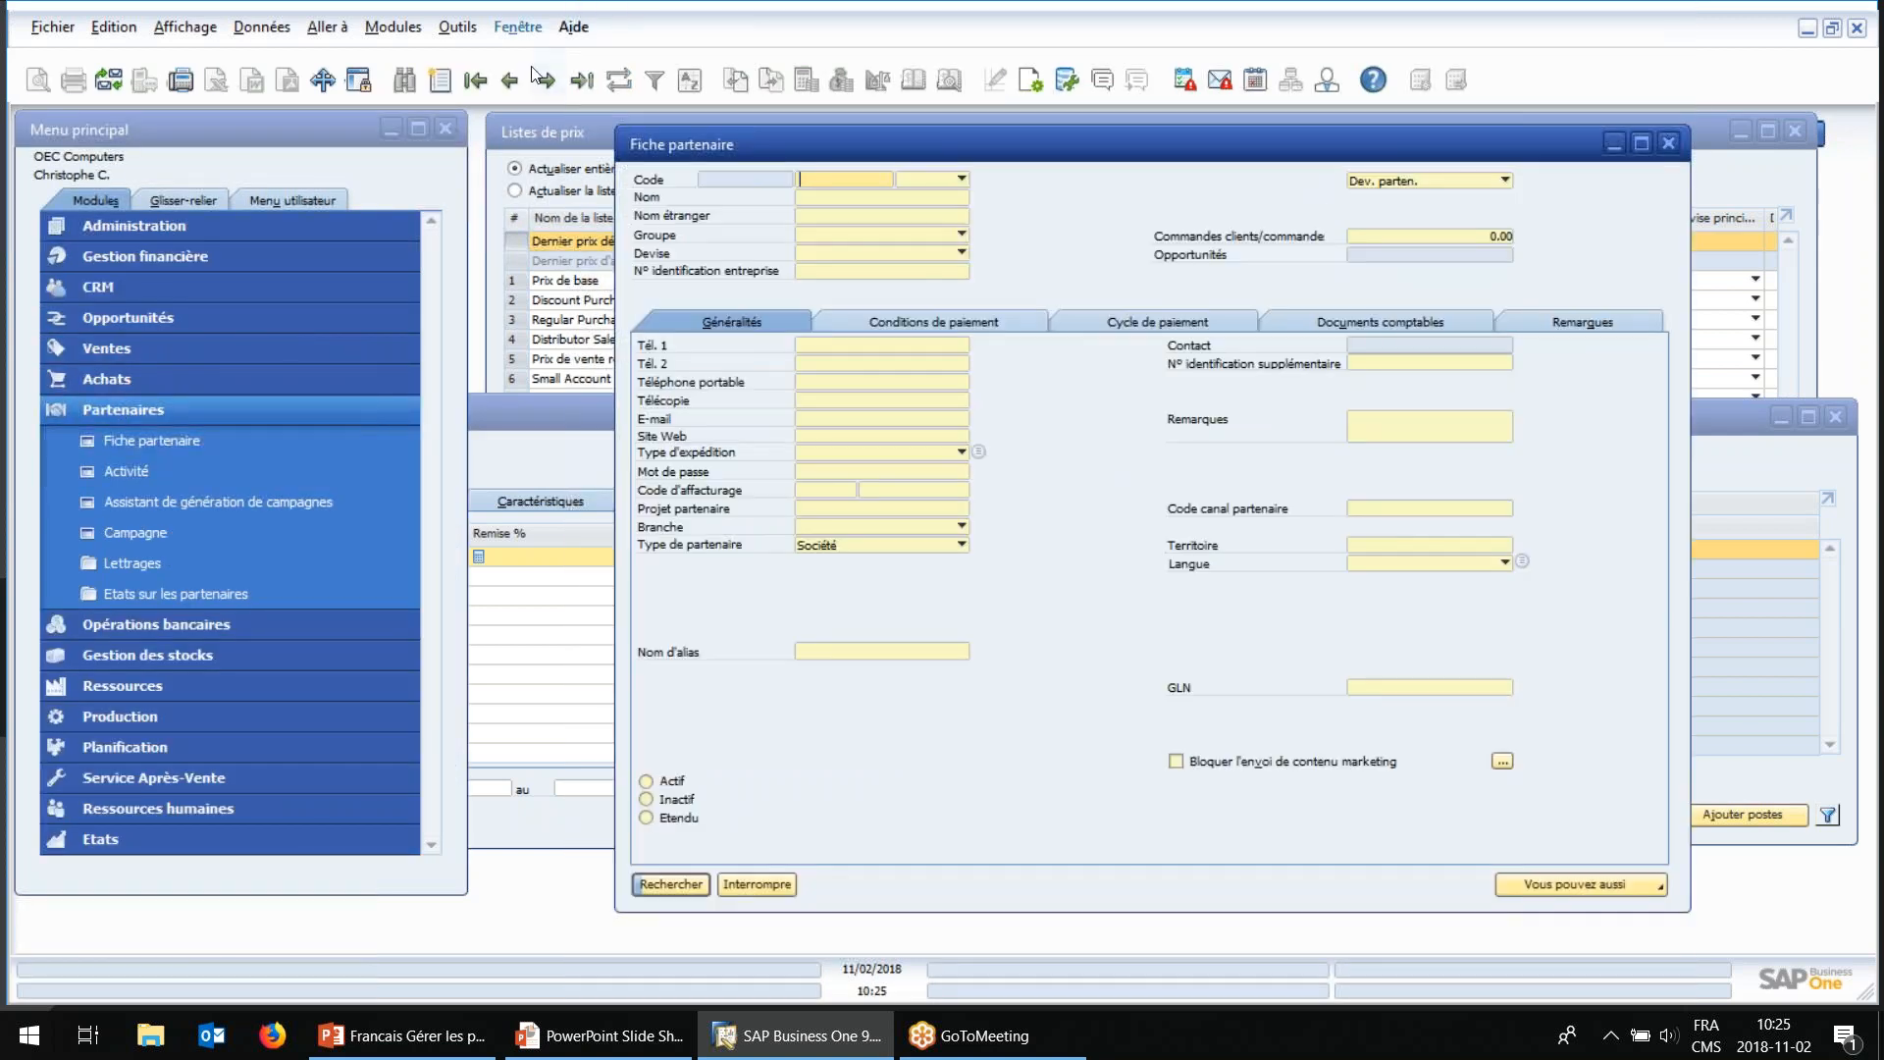
pyautogui.click(475, 80)
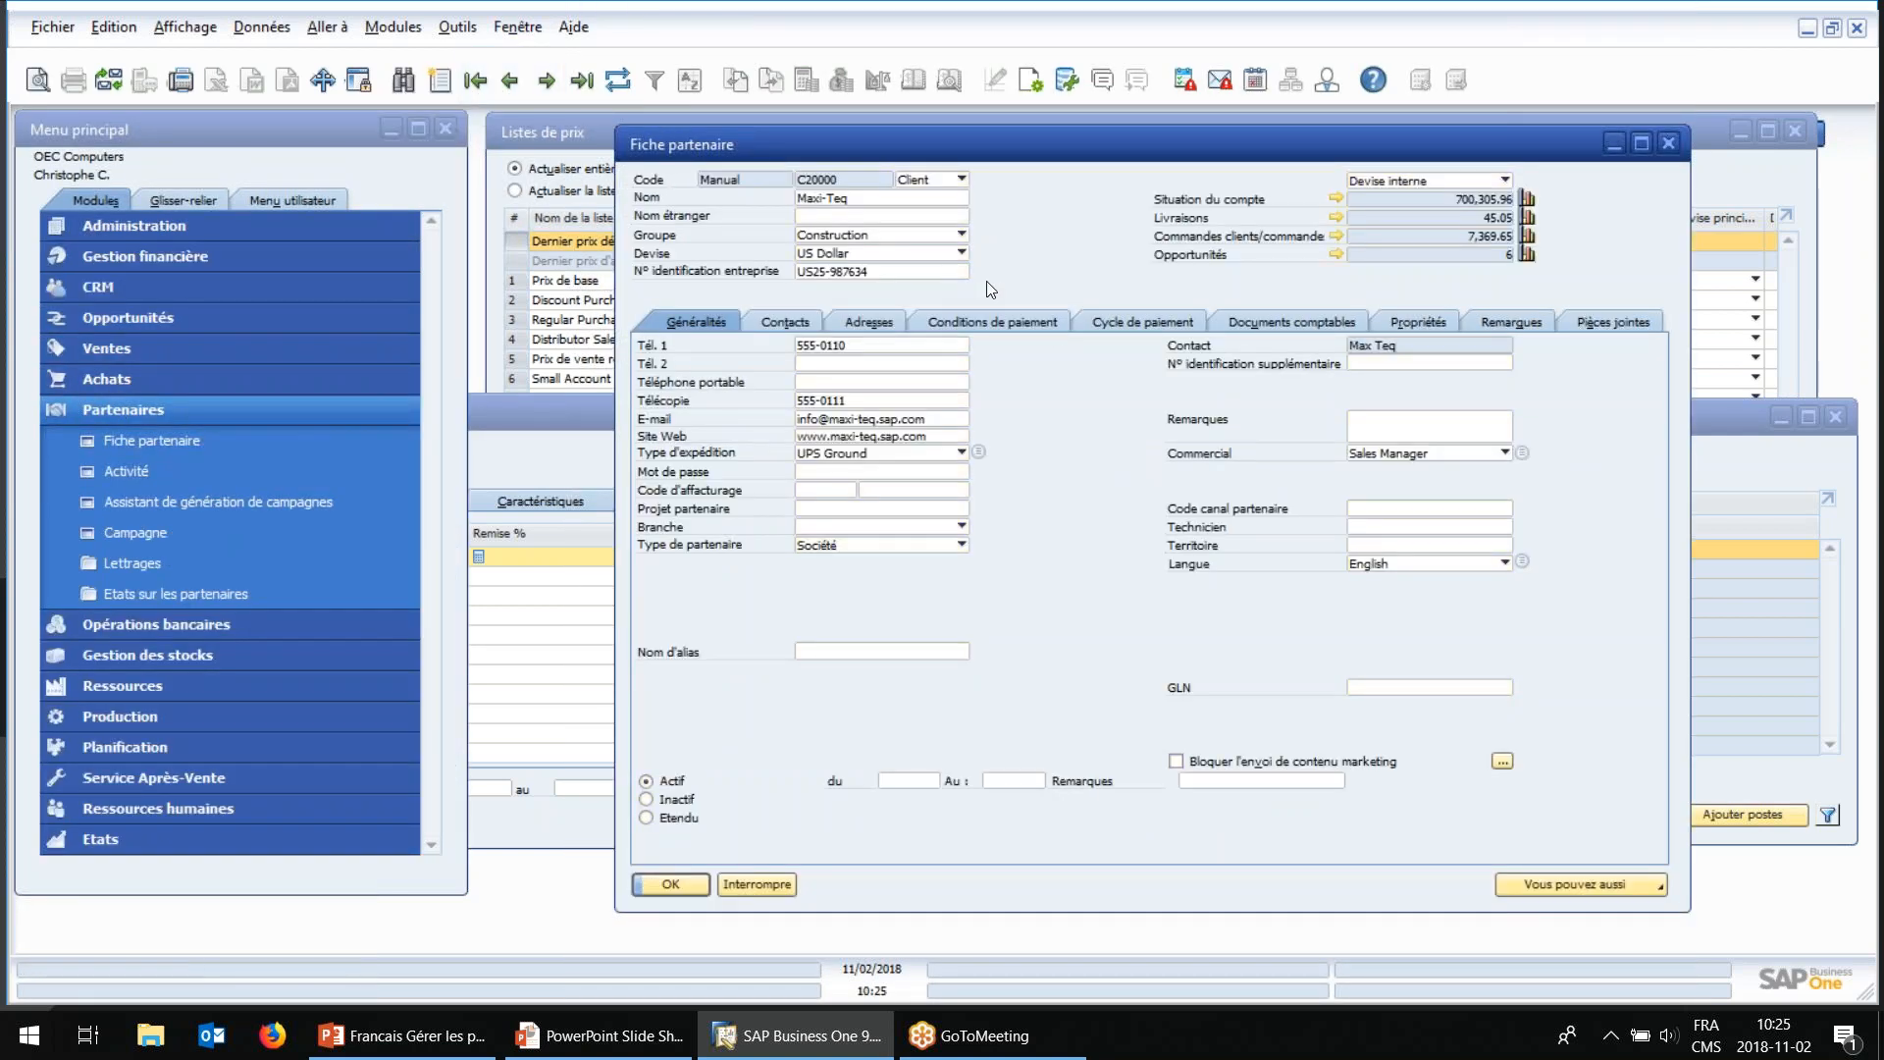
# Step: Review the Groupes de remise effectifs options in the partner's payment terms and keep Remise minimale
pyautogui.click(950, 322)
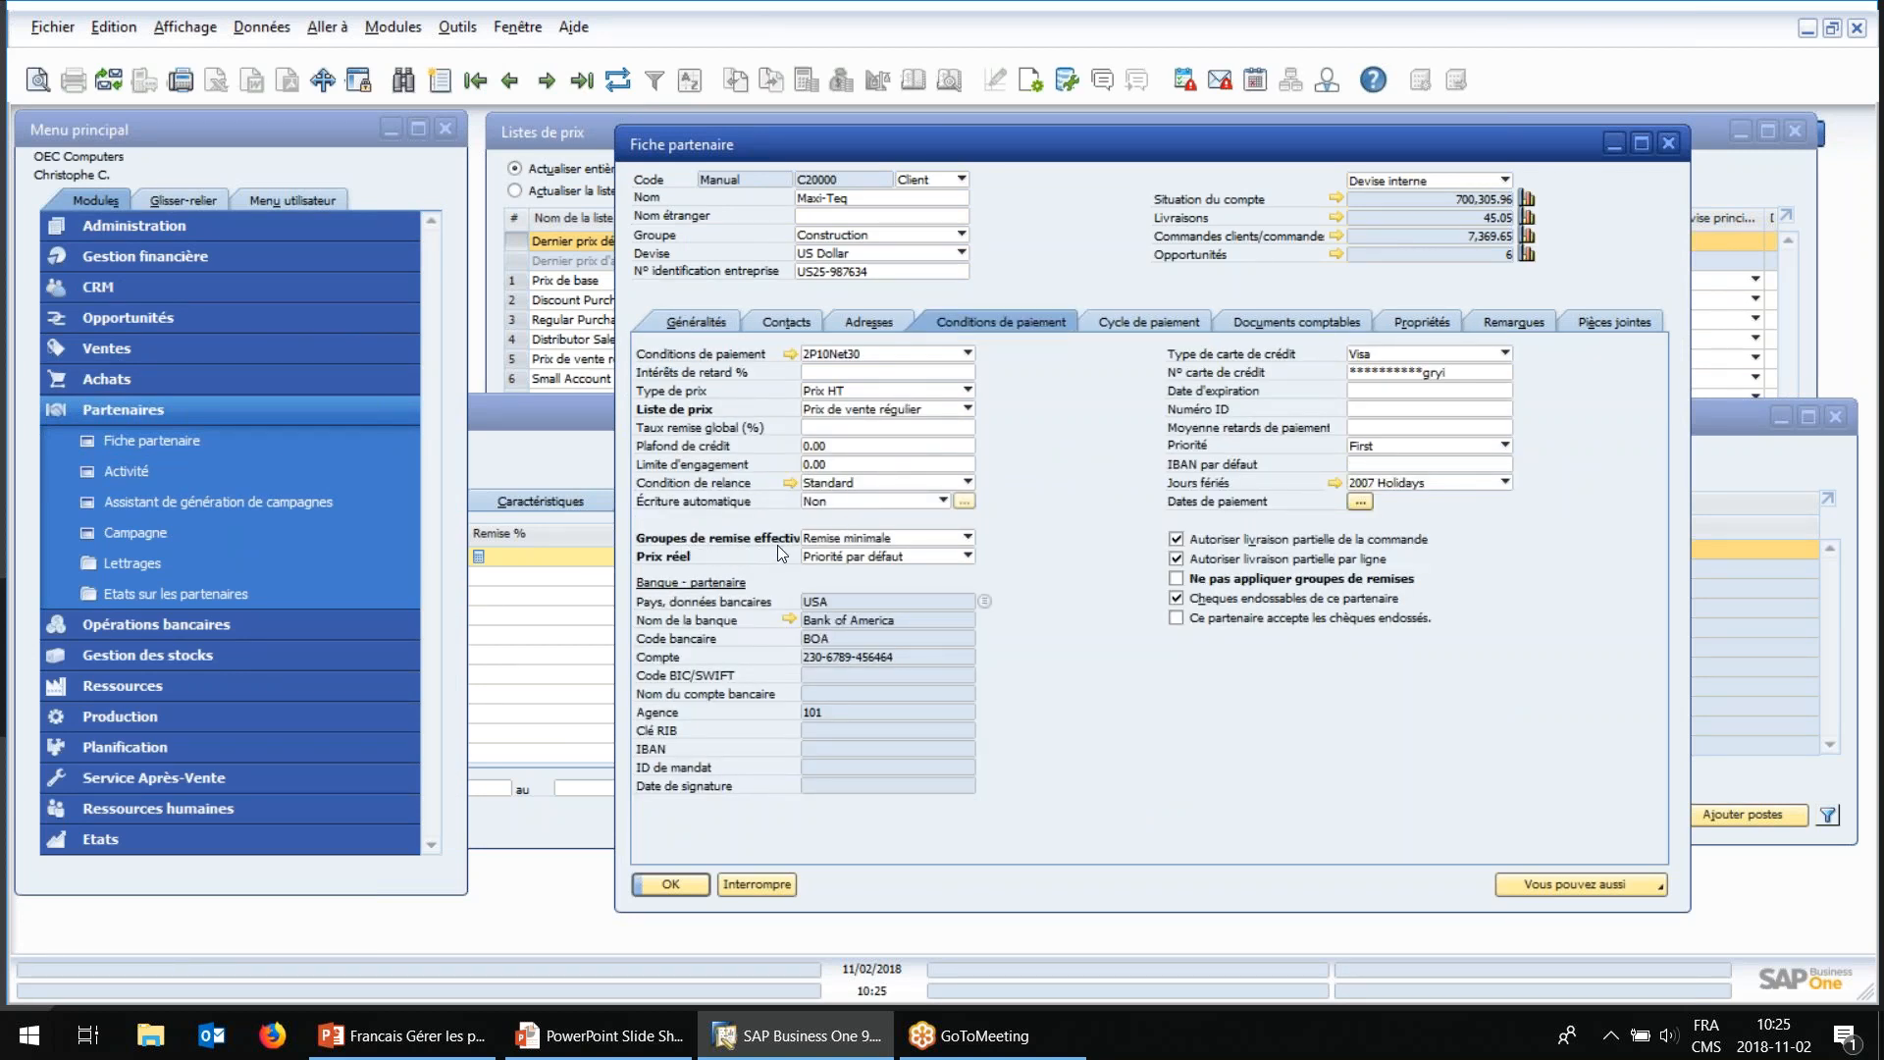
pyautogui.click(860, 540)
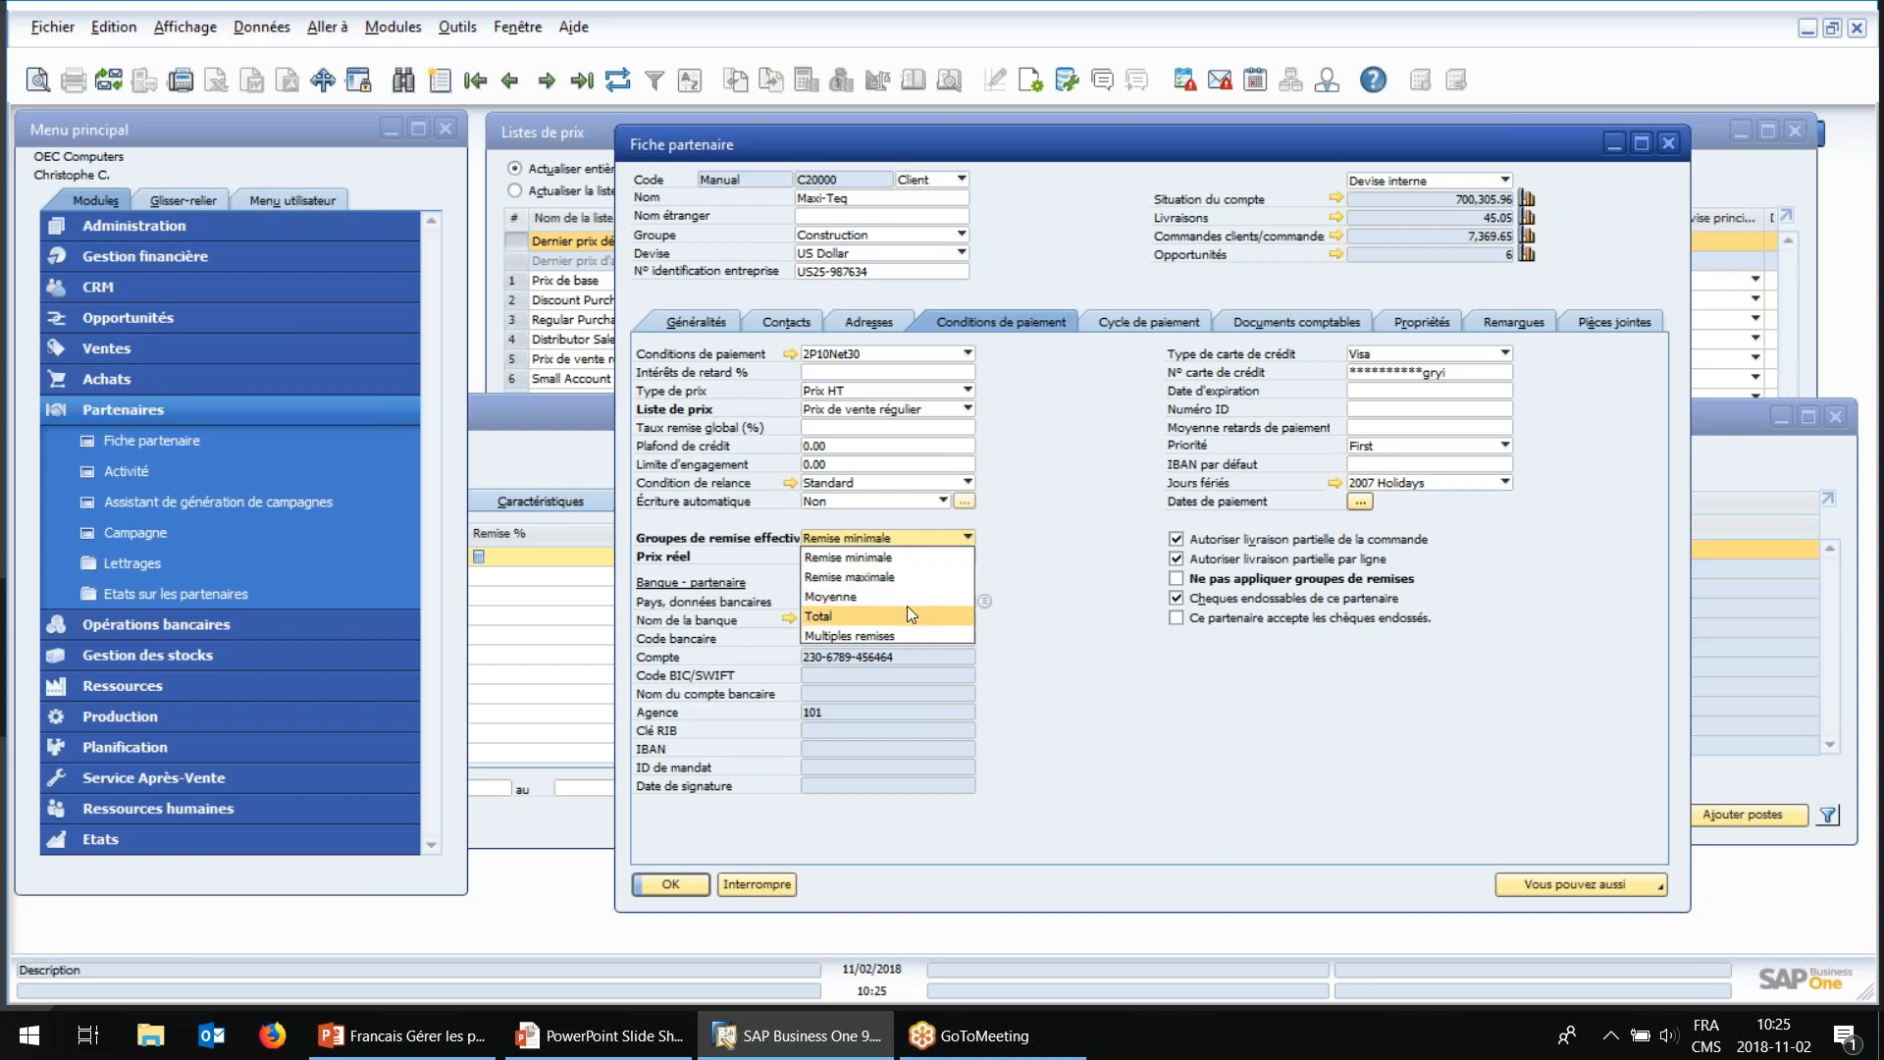
pyautogui.click(1031, 544)
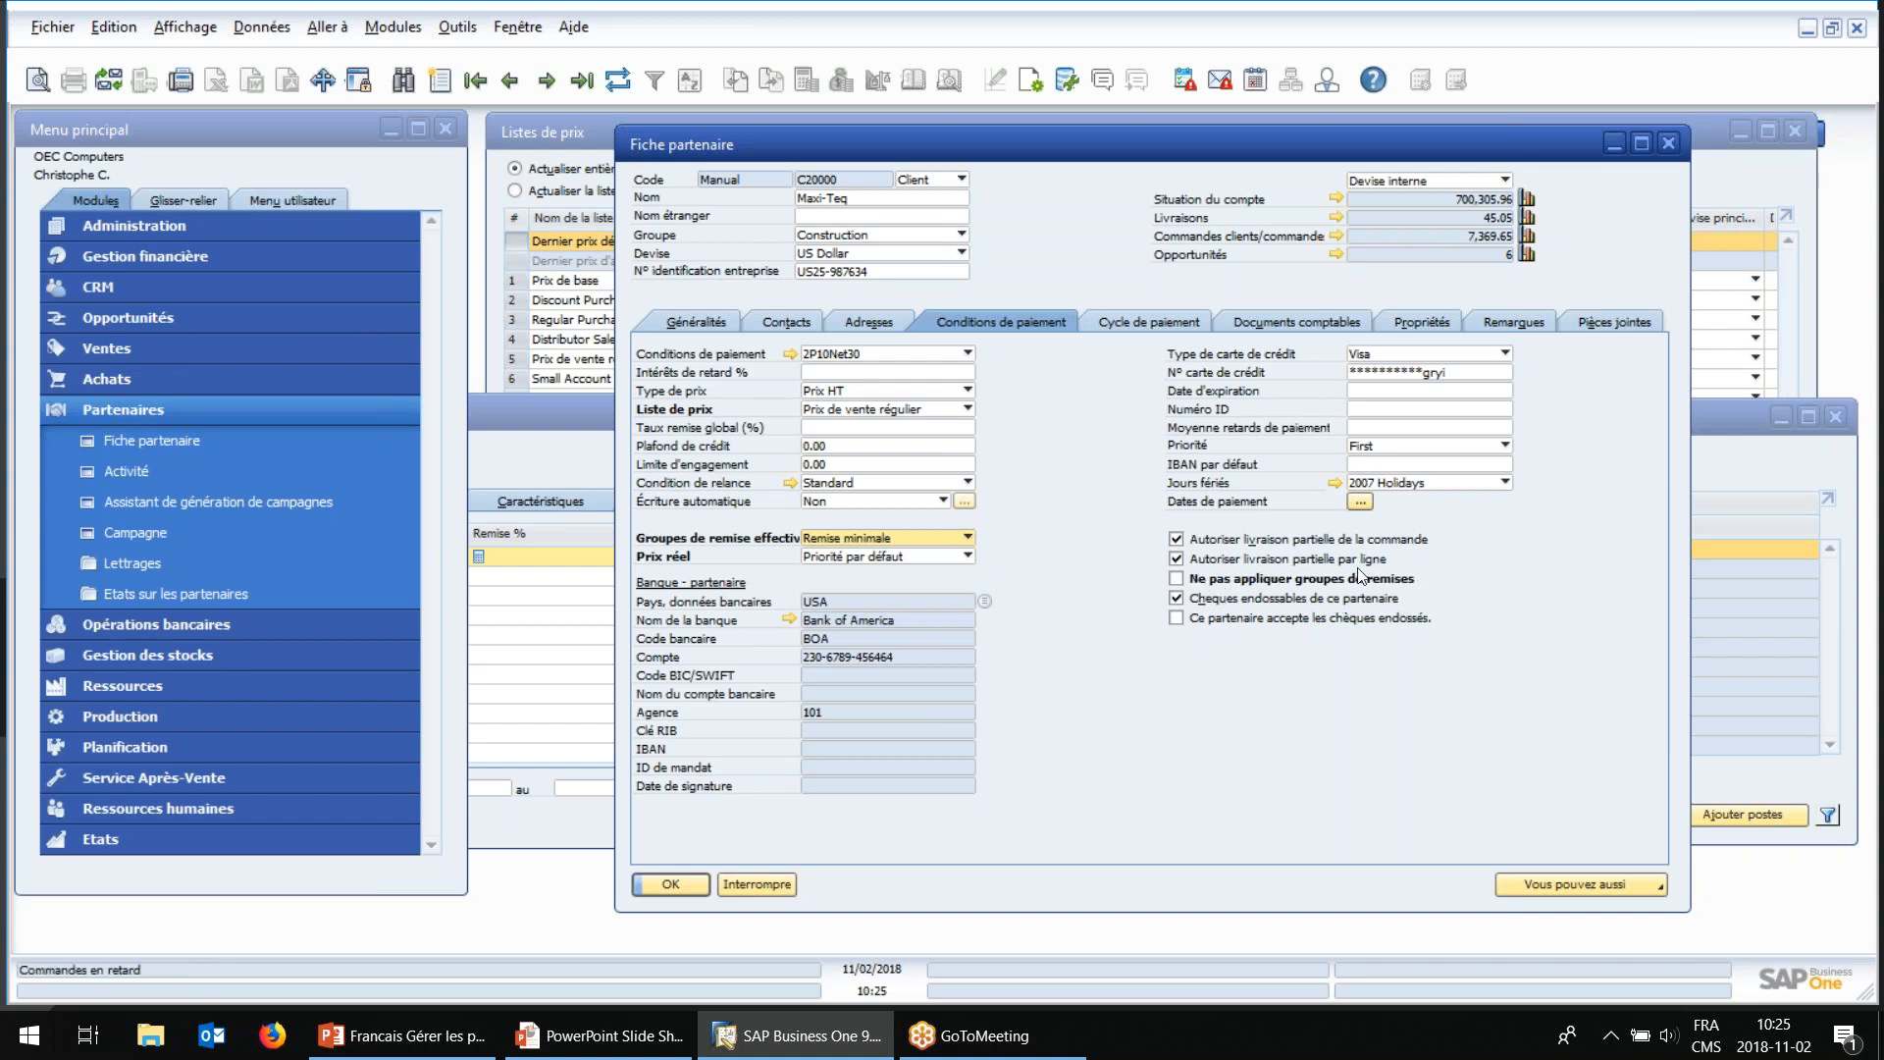
# Step: Turn Ne pas appliquer groupes de remises on and off for the partner, and compare the record with the Groupes de remises window
pyautogui.click(1204, 581)
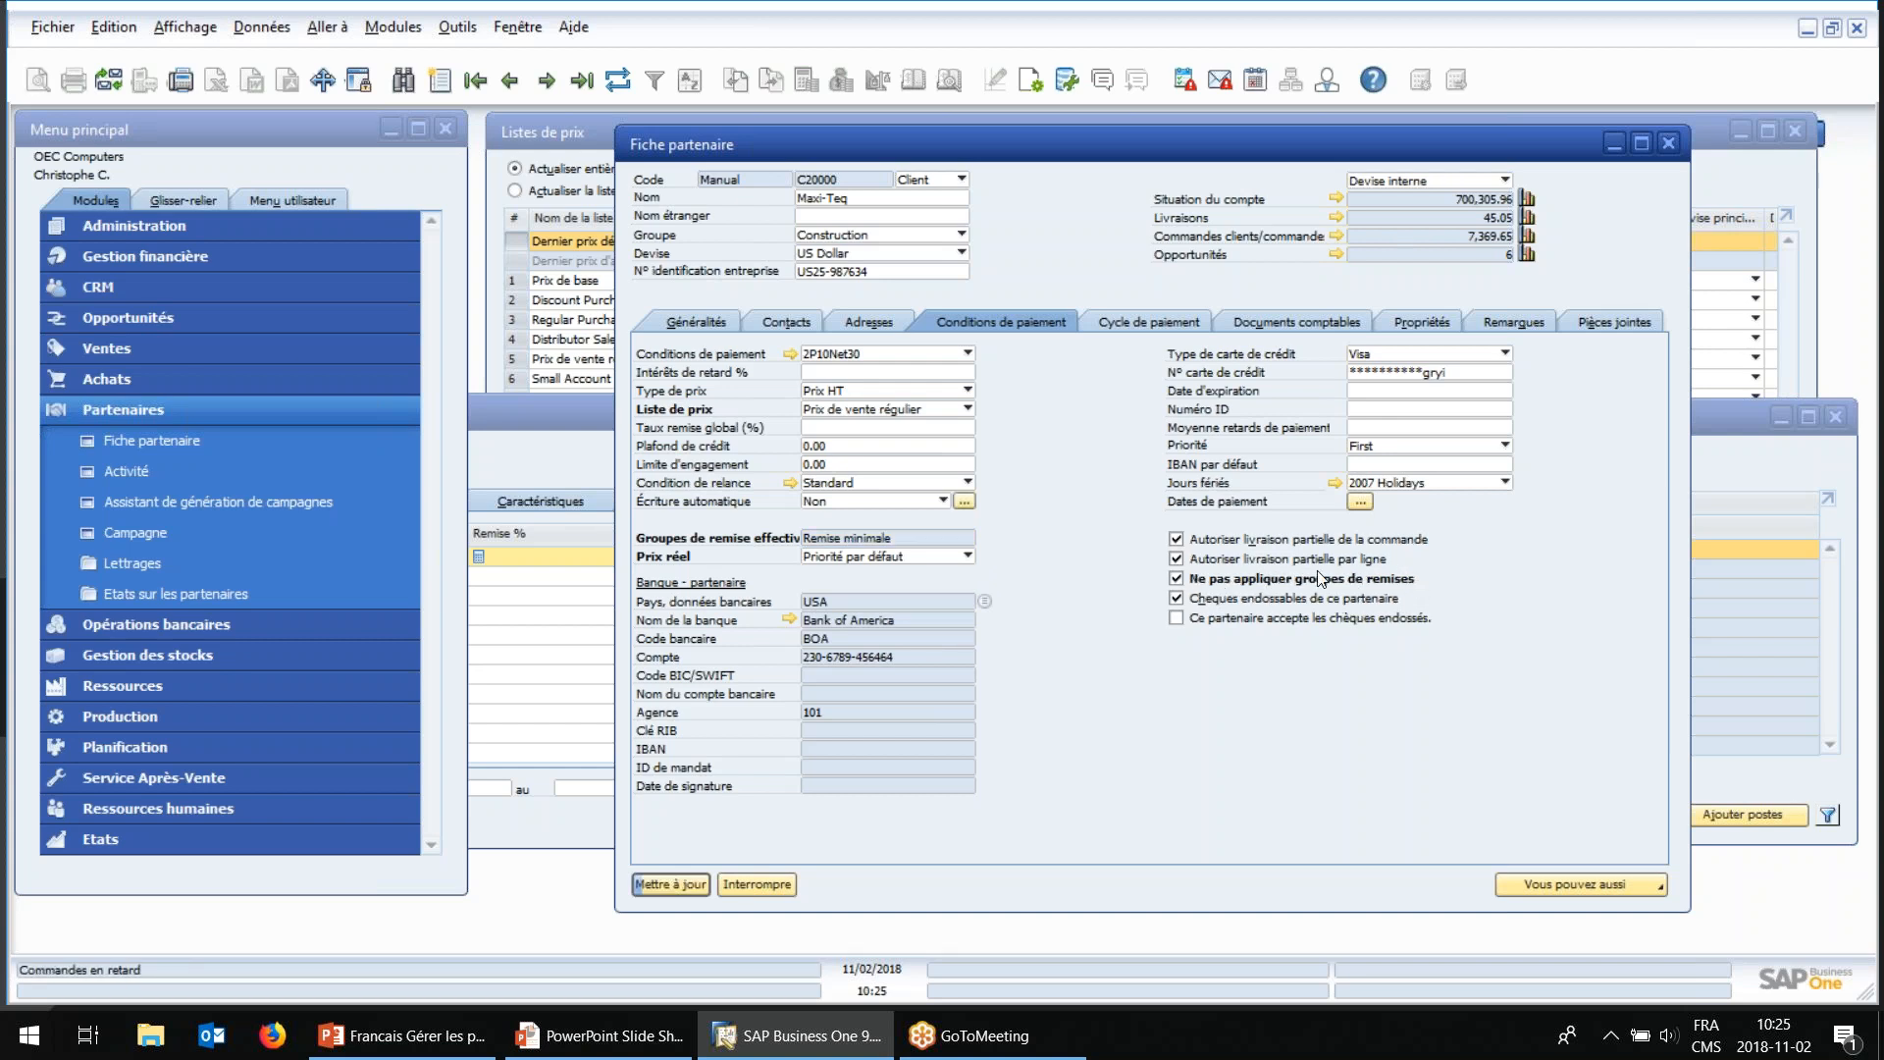
pyautogui.click(1176, 579)
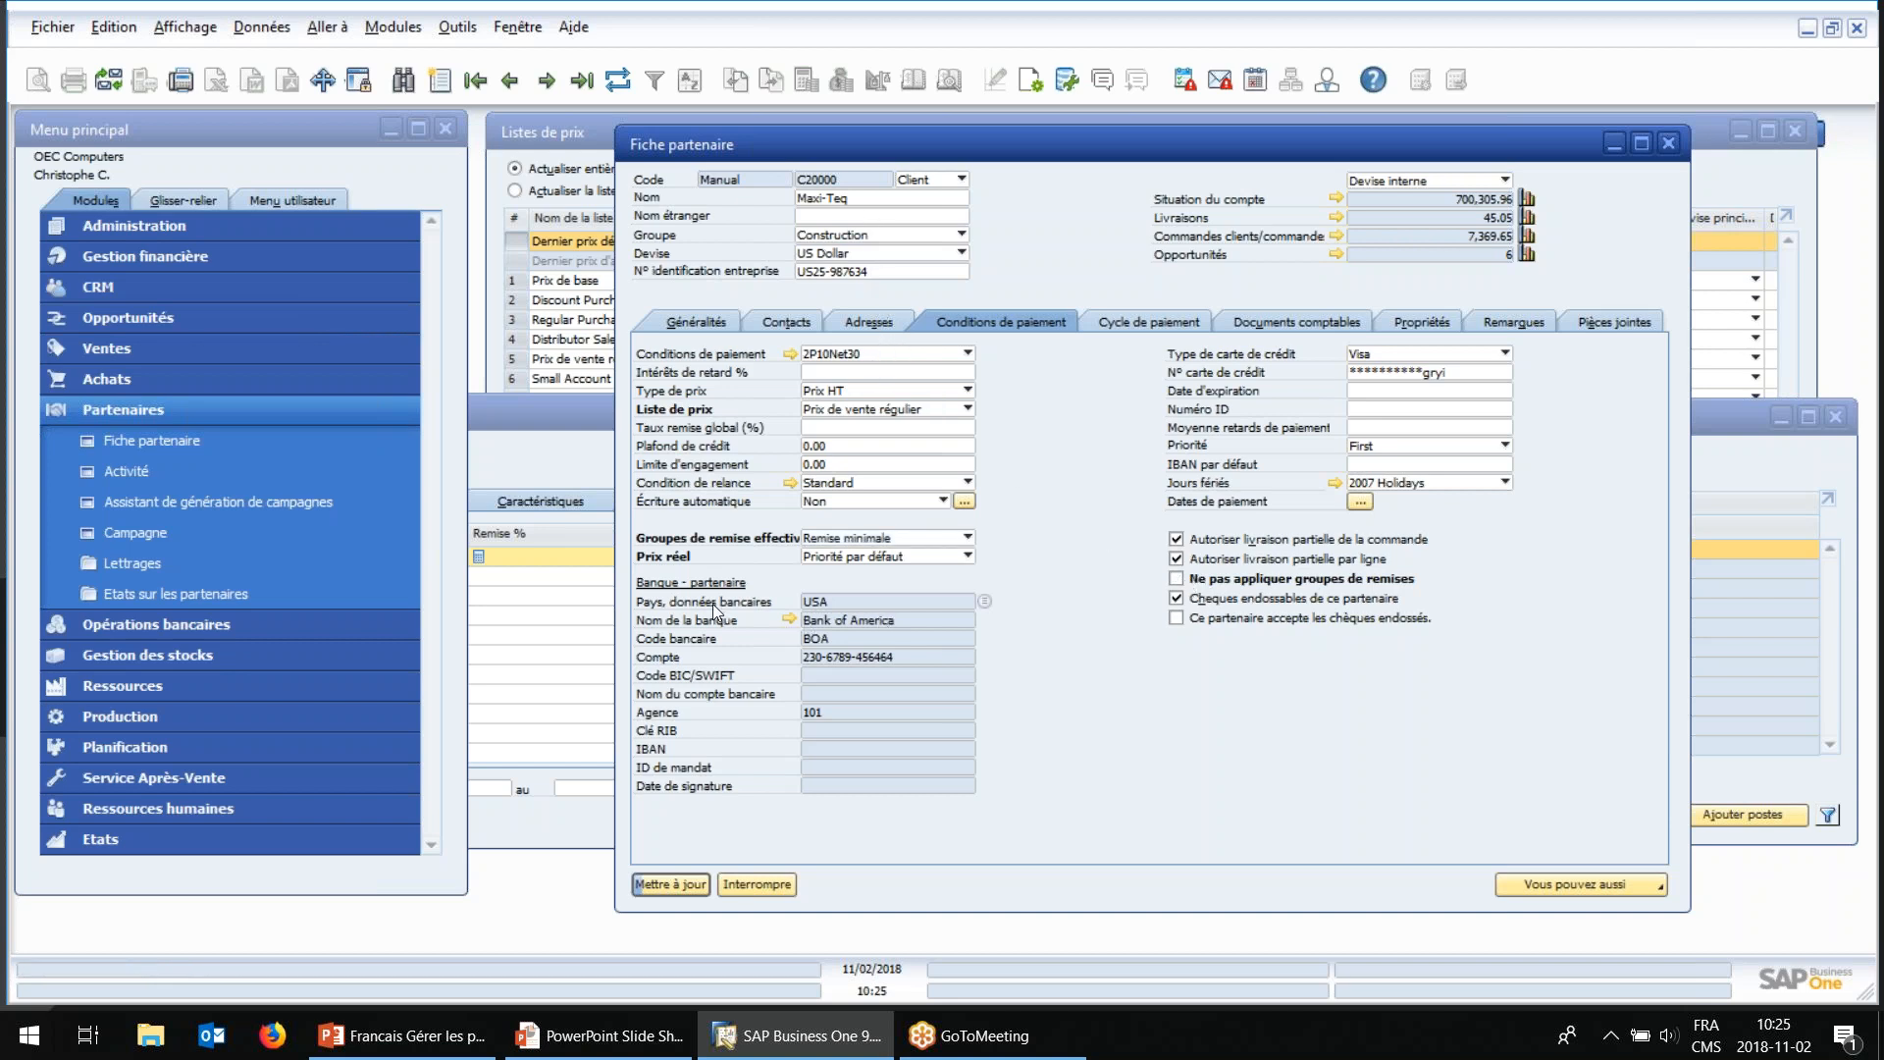
pyautogui.click(533, 422)
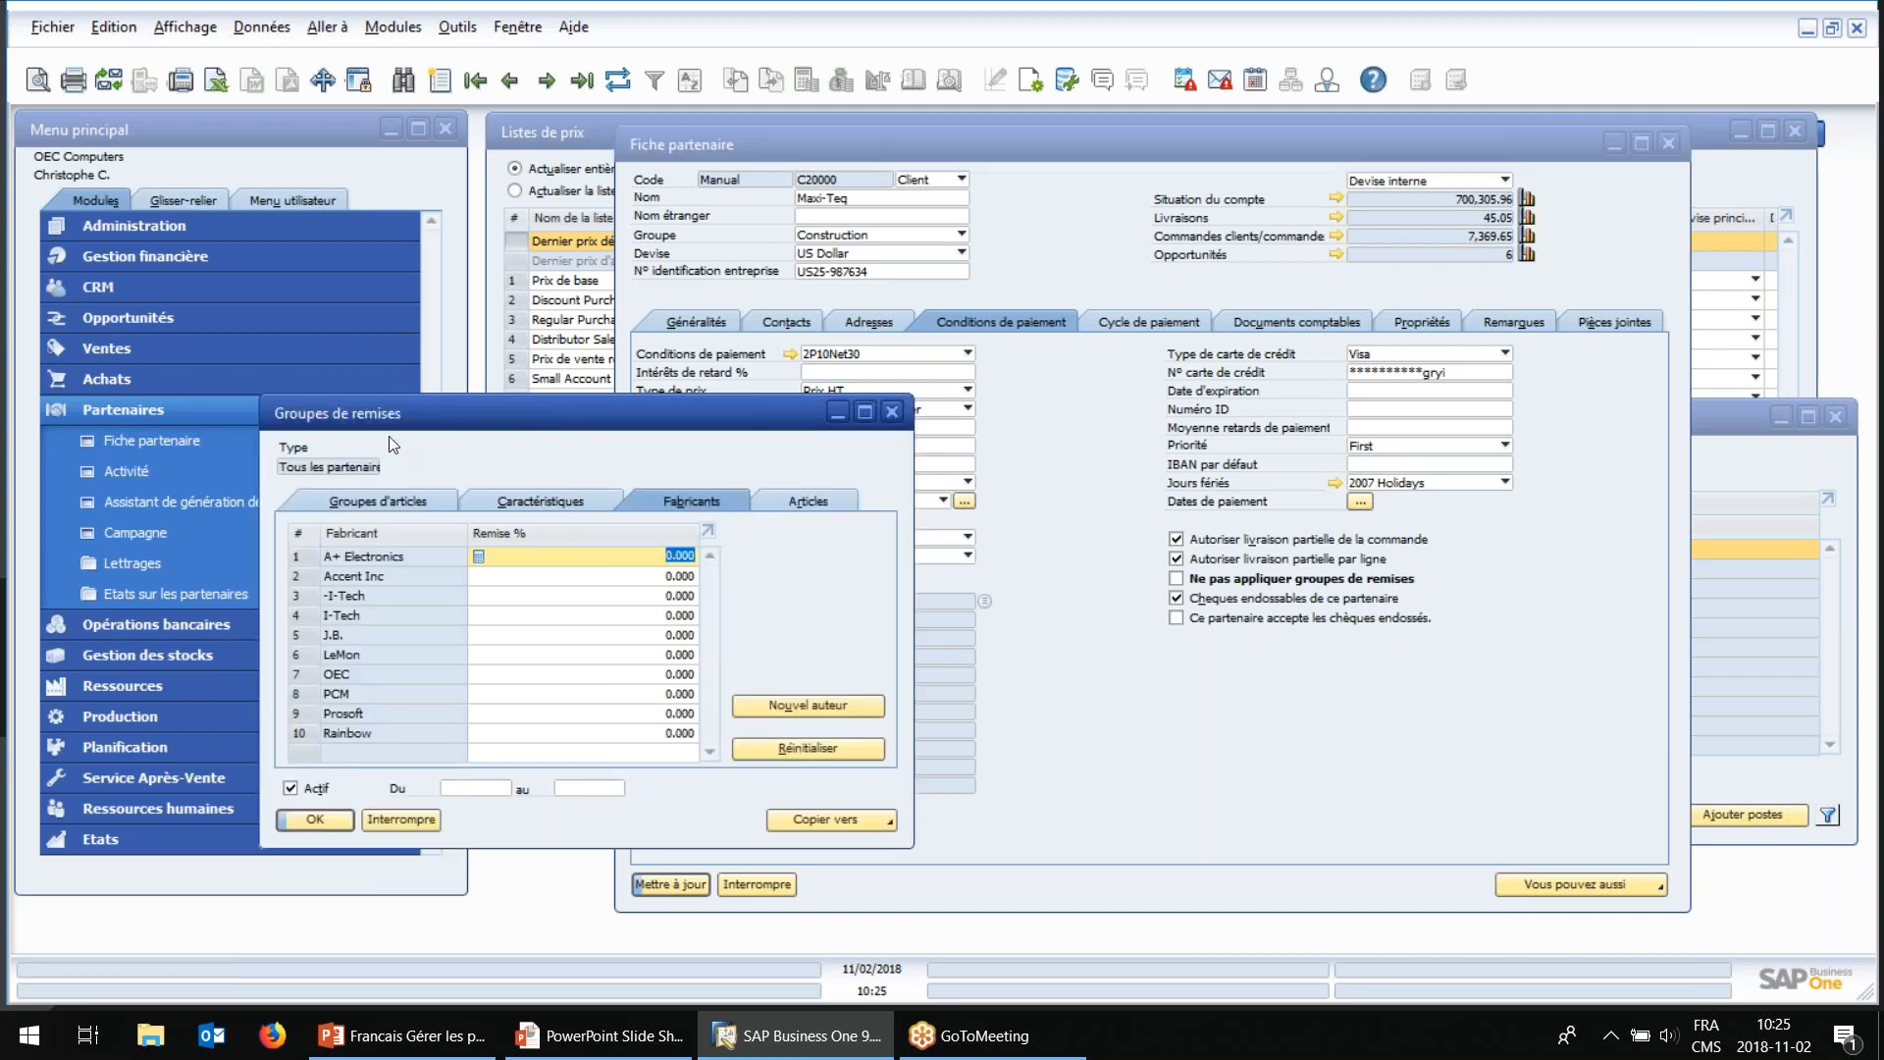
pyautogui.click(1046, 186)
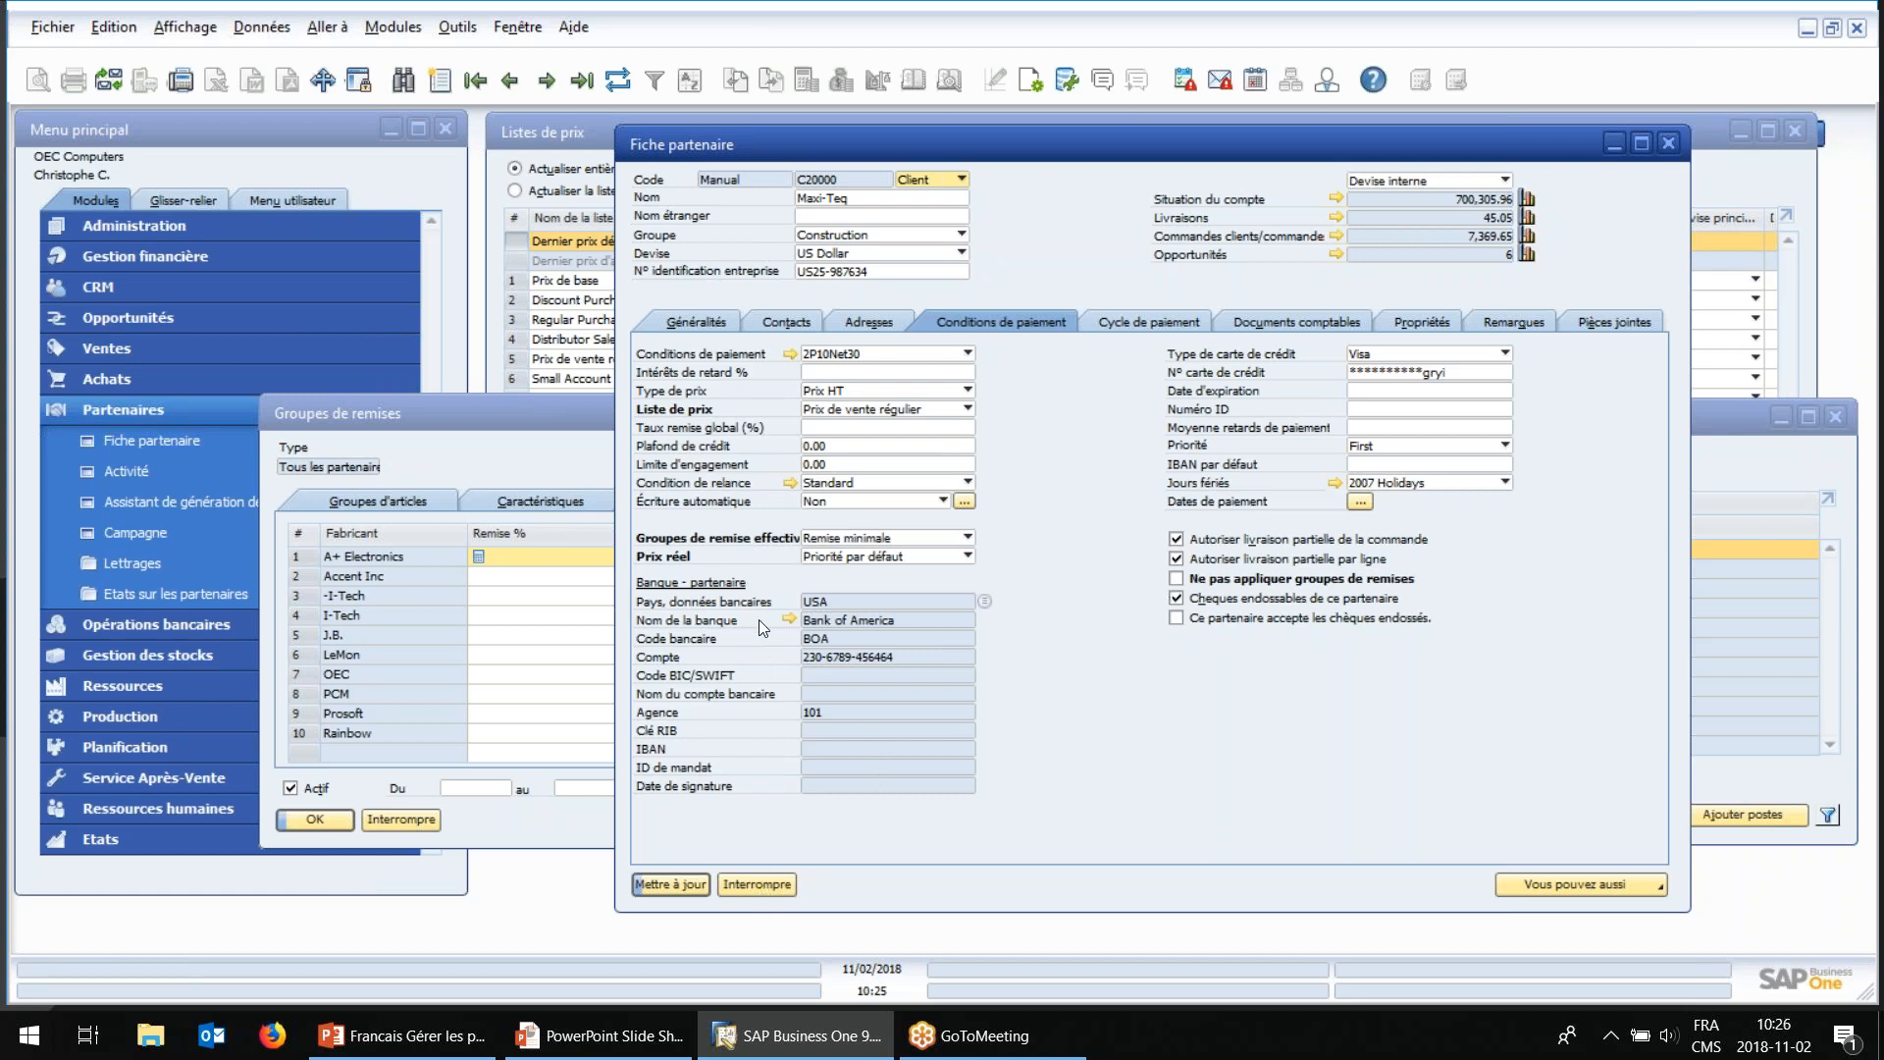
# Step: Close the partner record without updating it and shift the two discount windows upward
pyautogui.click(757, 884)
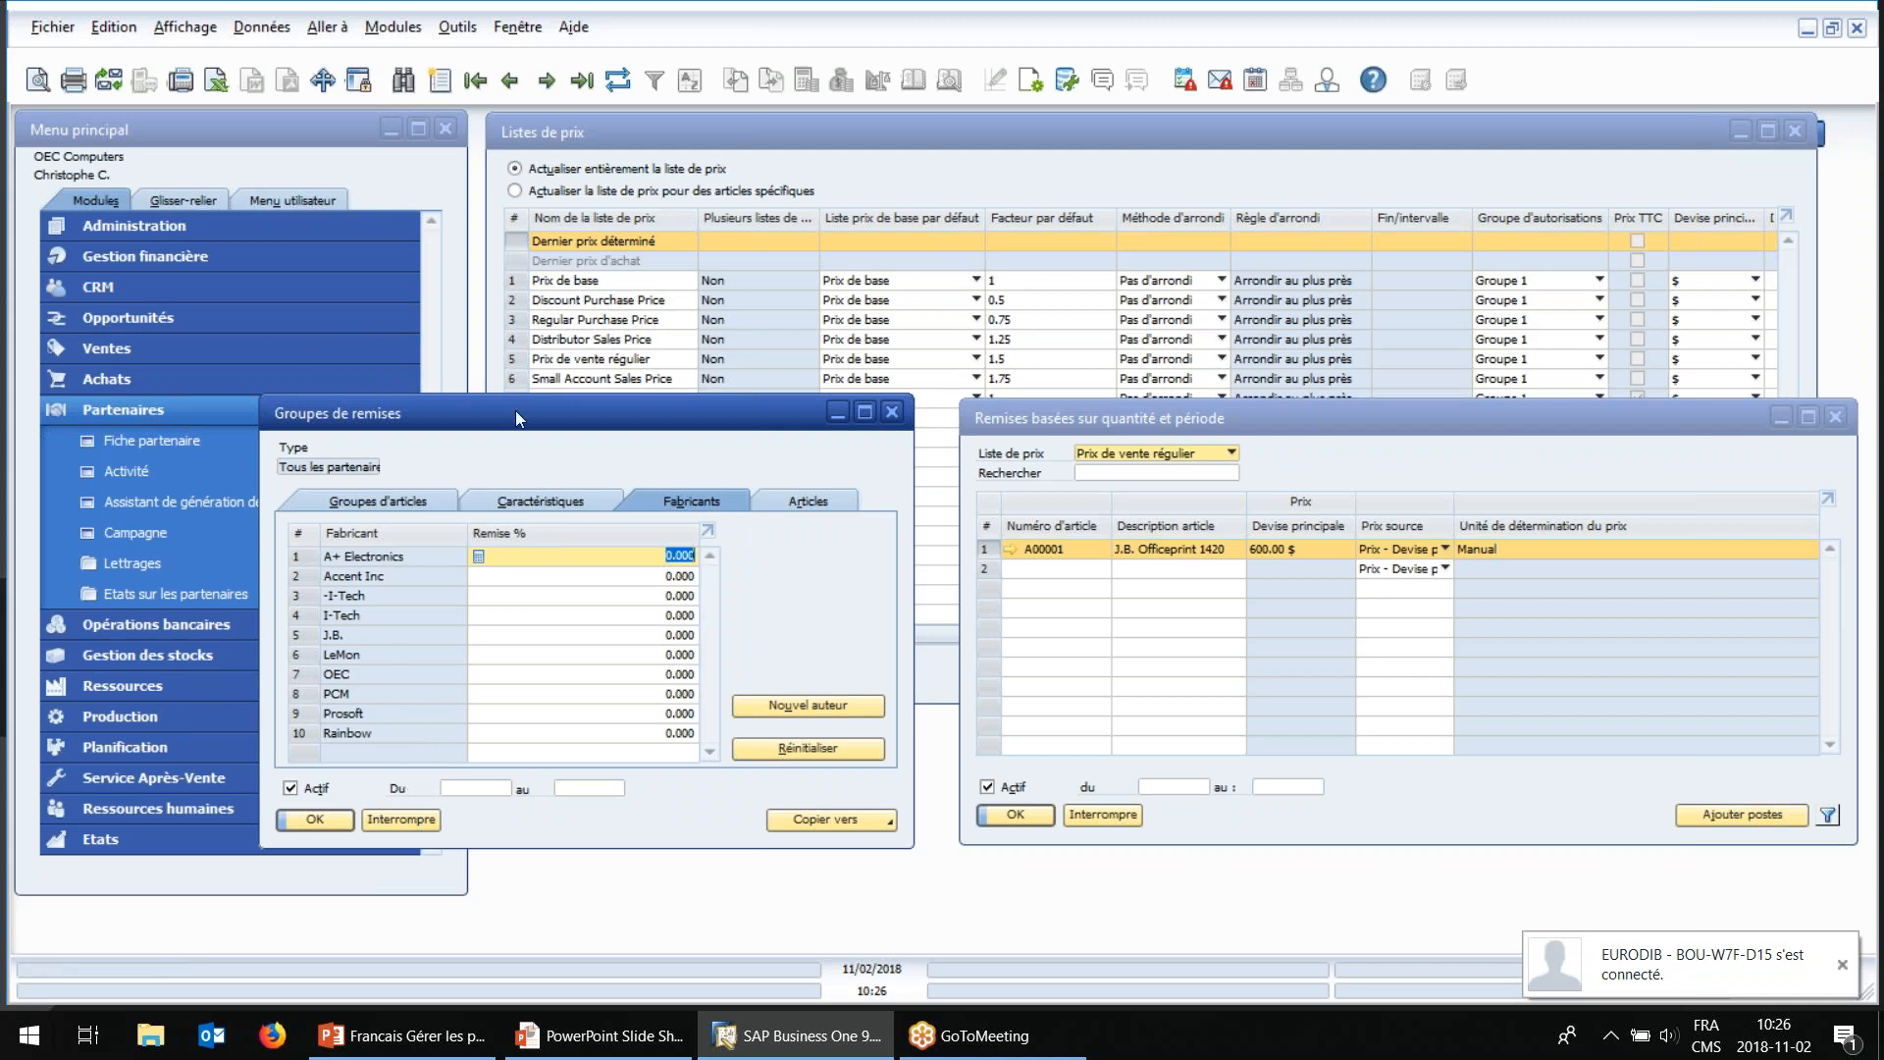
pyautogui.moveTo(515, 410); pyautogui.dragTo(481, 315)
pyautogui.moveTo(1099, 410); pyautogui.dragTo(1072, 308)
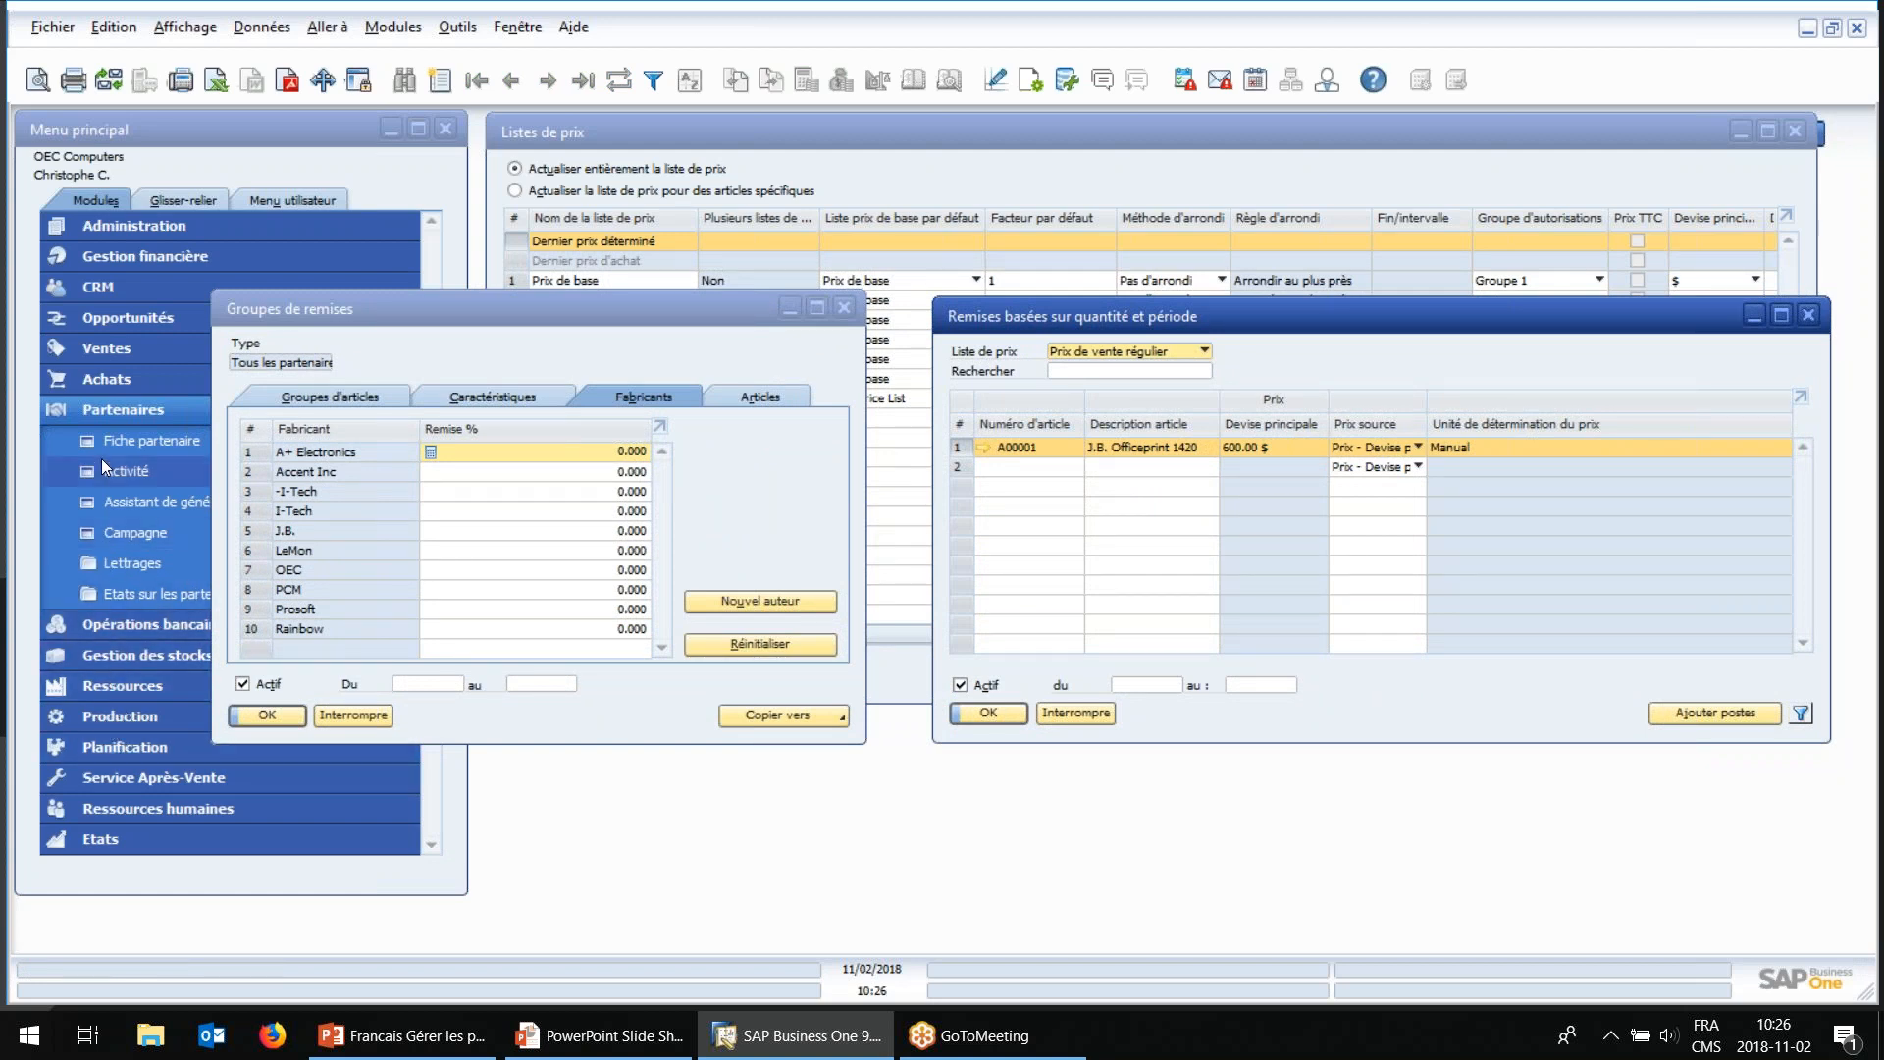
# Step: List the Prix spéciaux functions for price lists in Gestion des stocks, and check the master data of item A00001
pyautogui.click(104, 420)
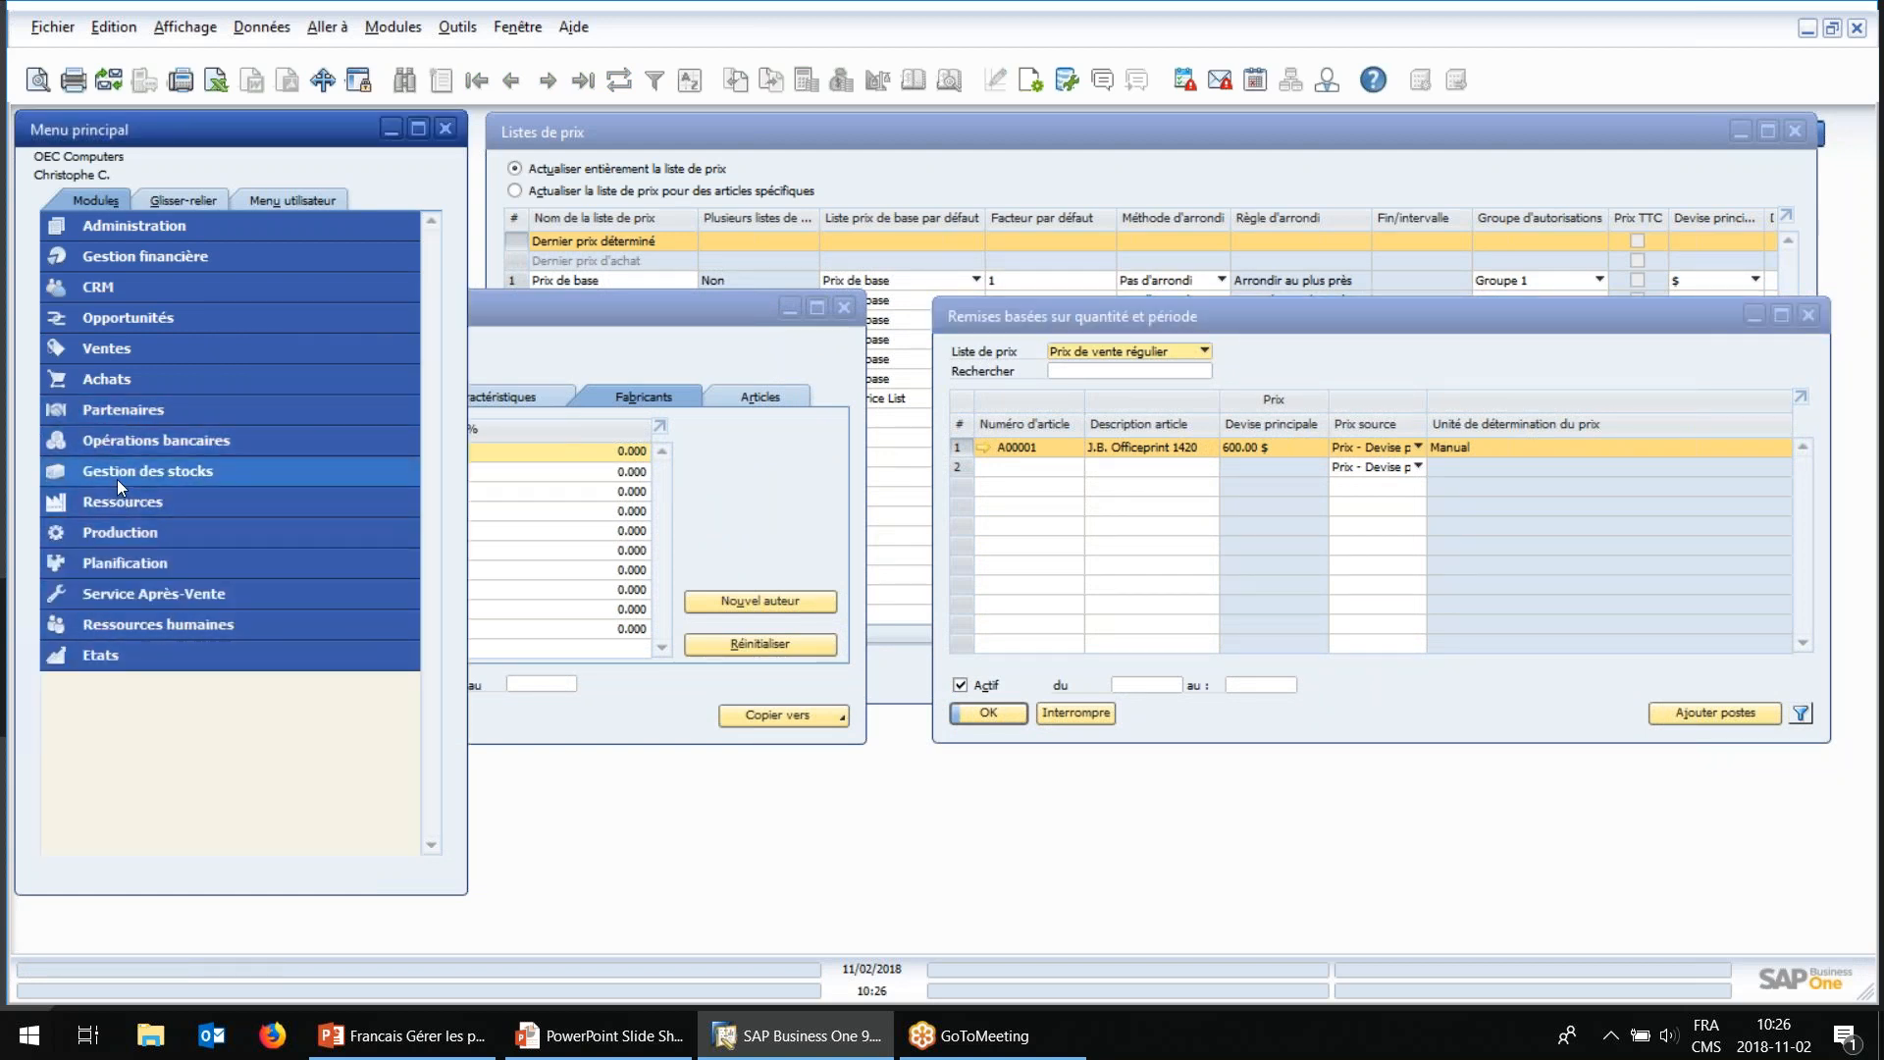
pyautogui.click(116, 477)
pyautogui.click(144, 682)
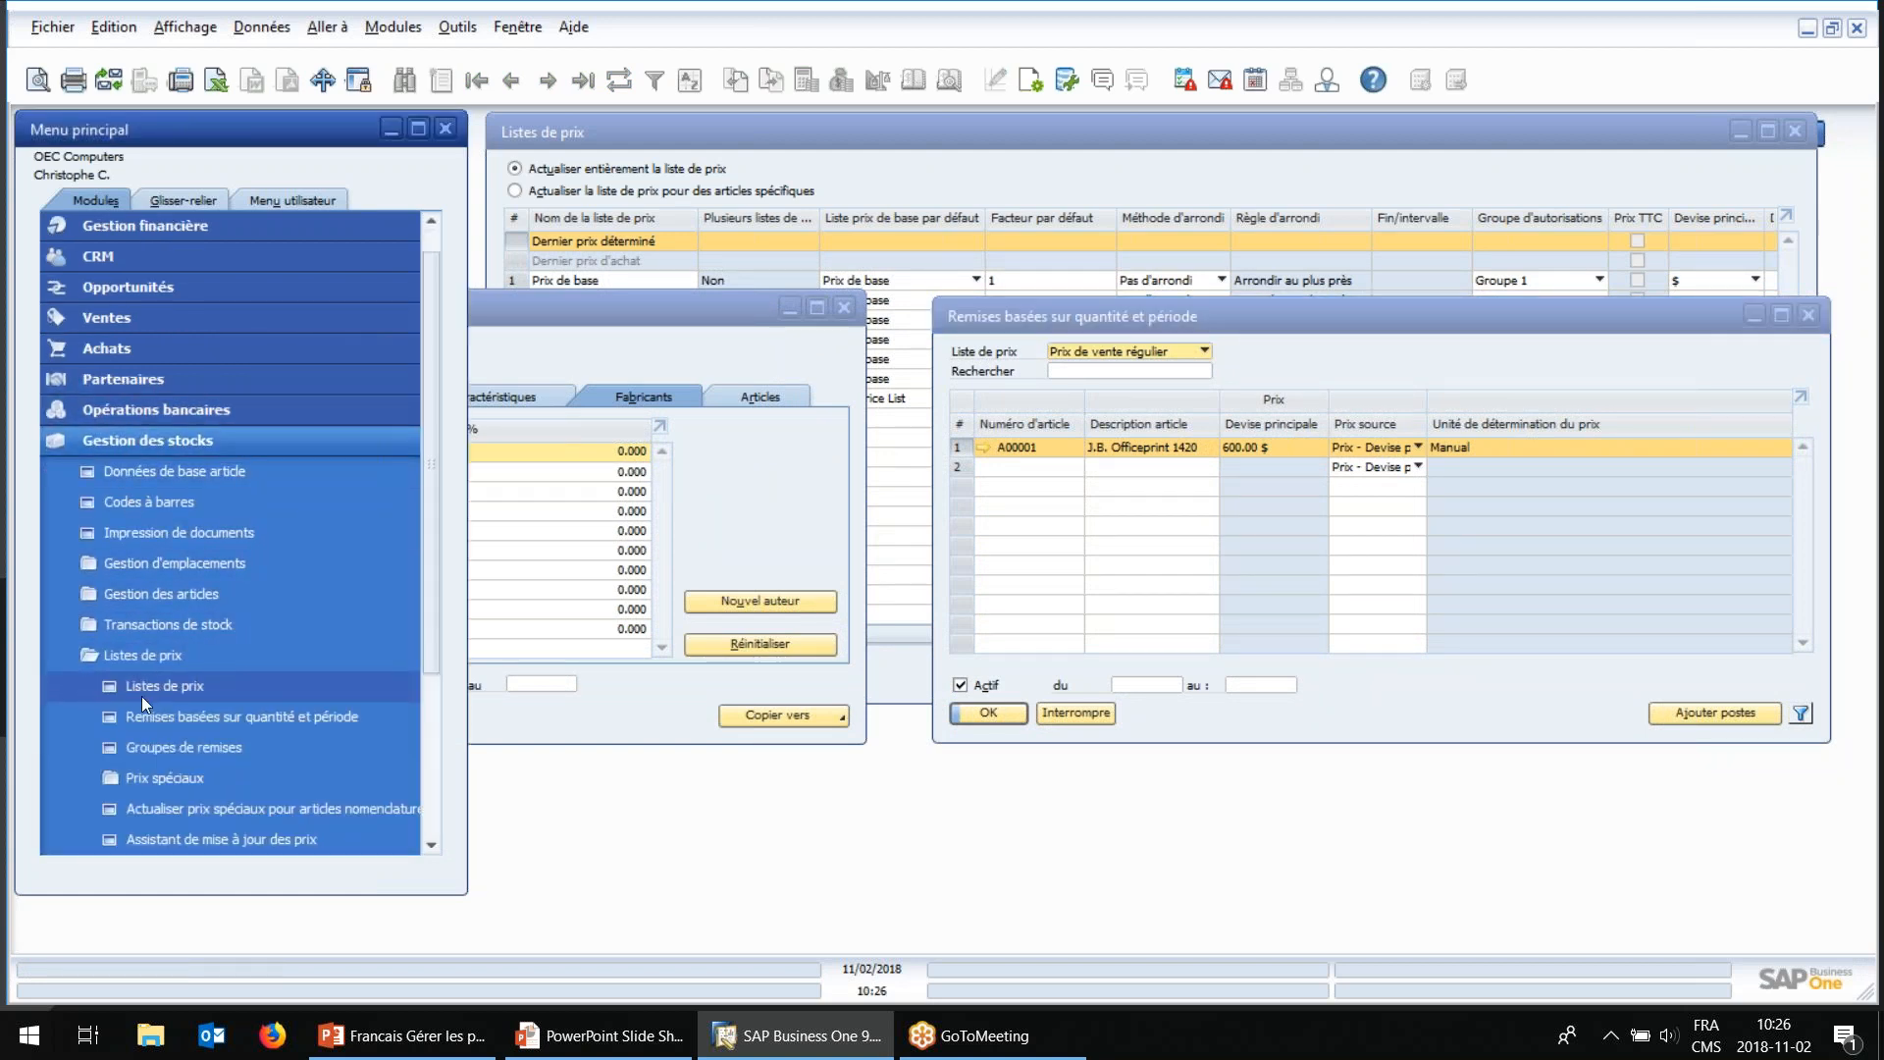
pyautogui.click(151, 780)
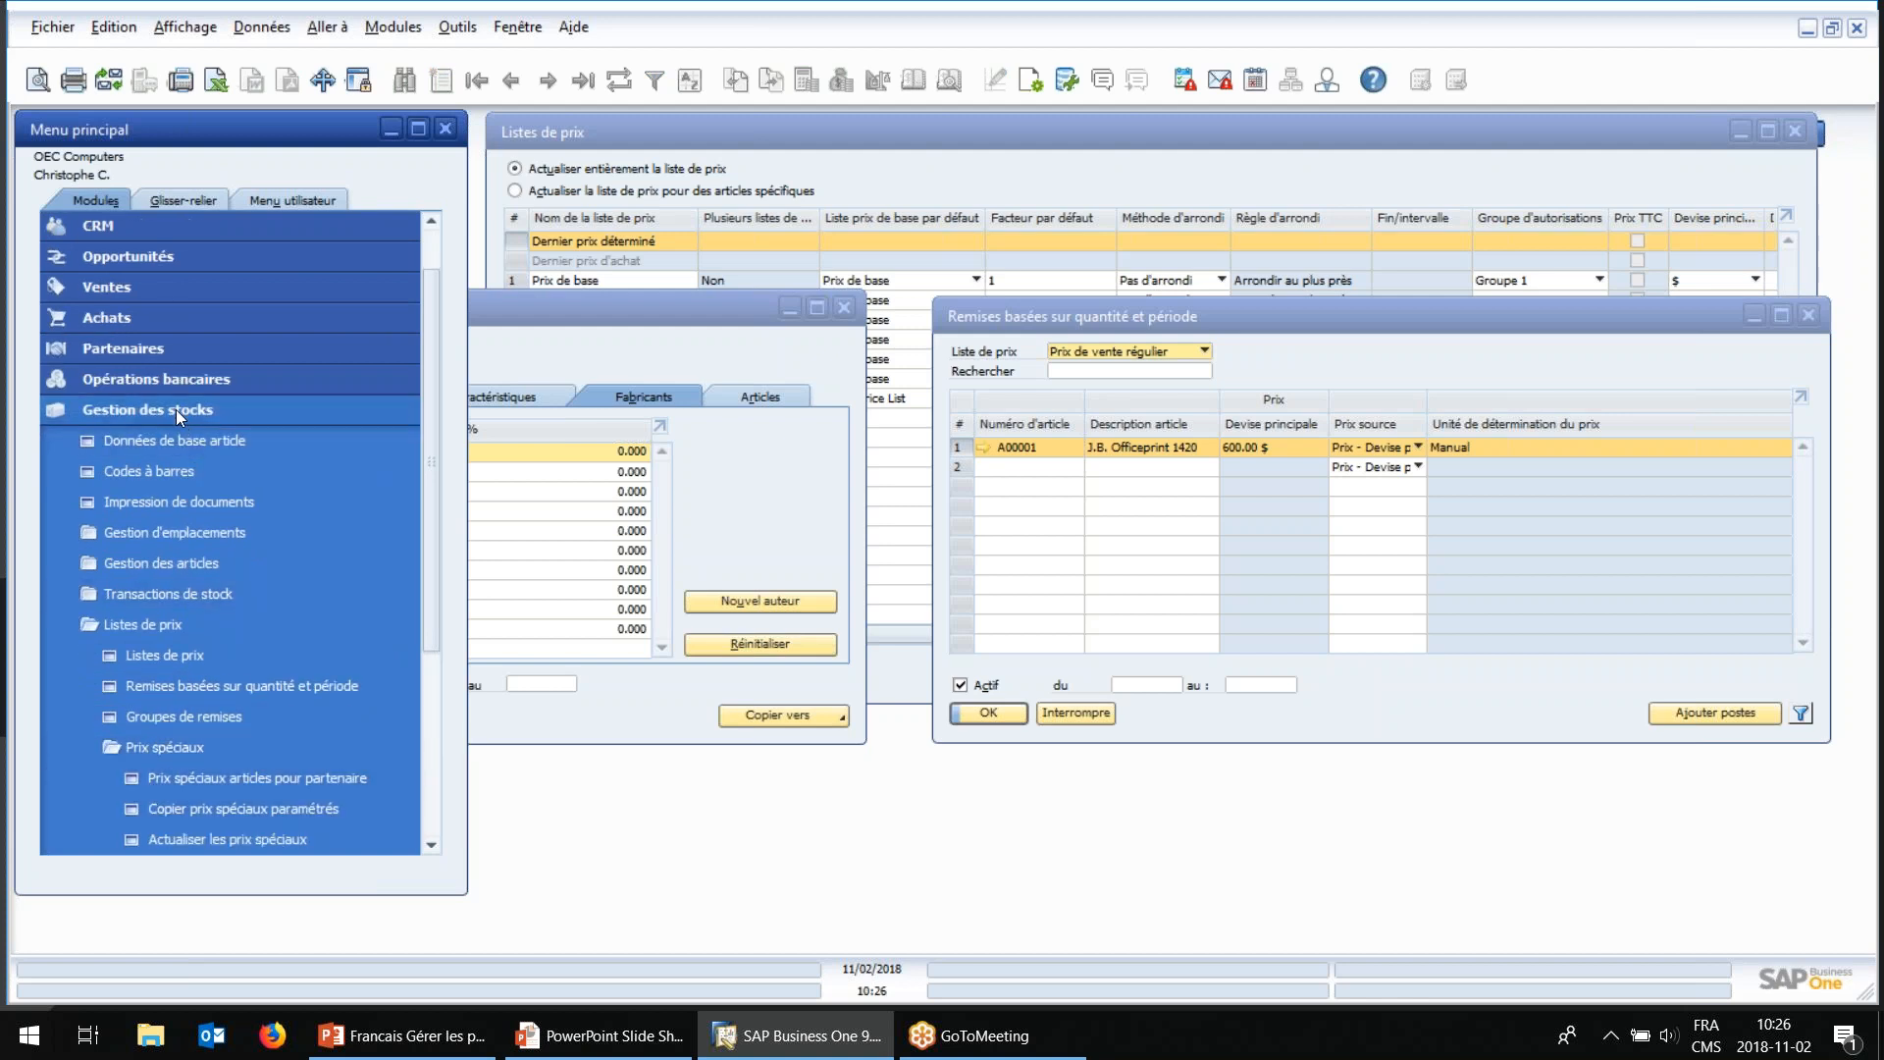
pyautogui.click(982, 448)
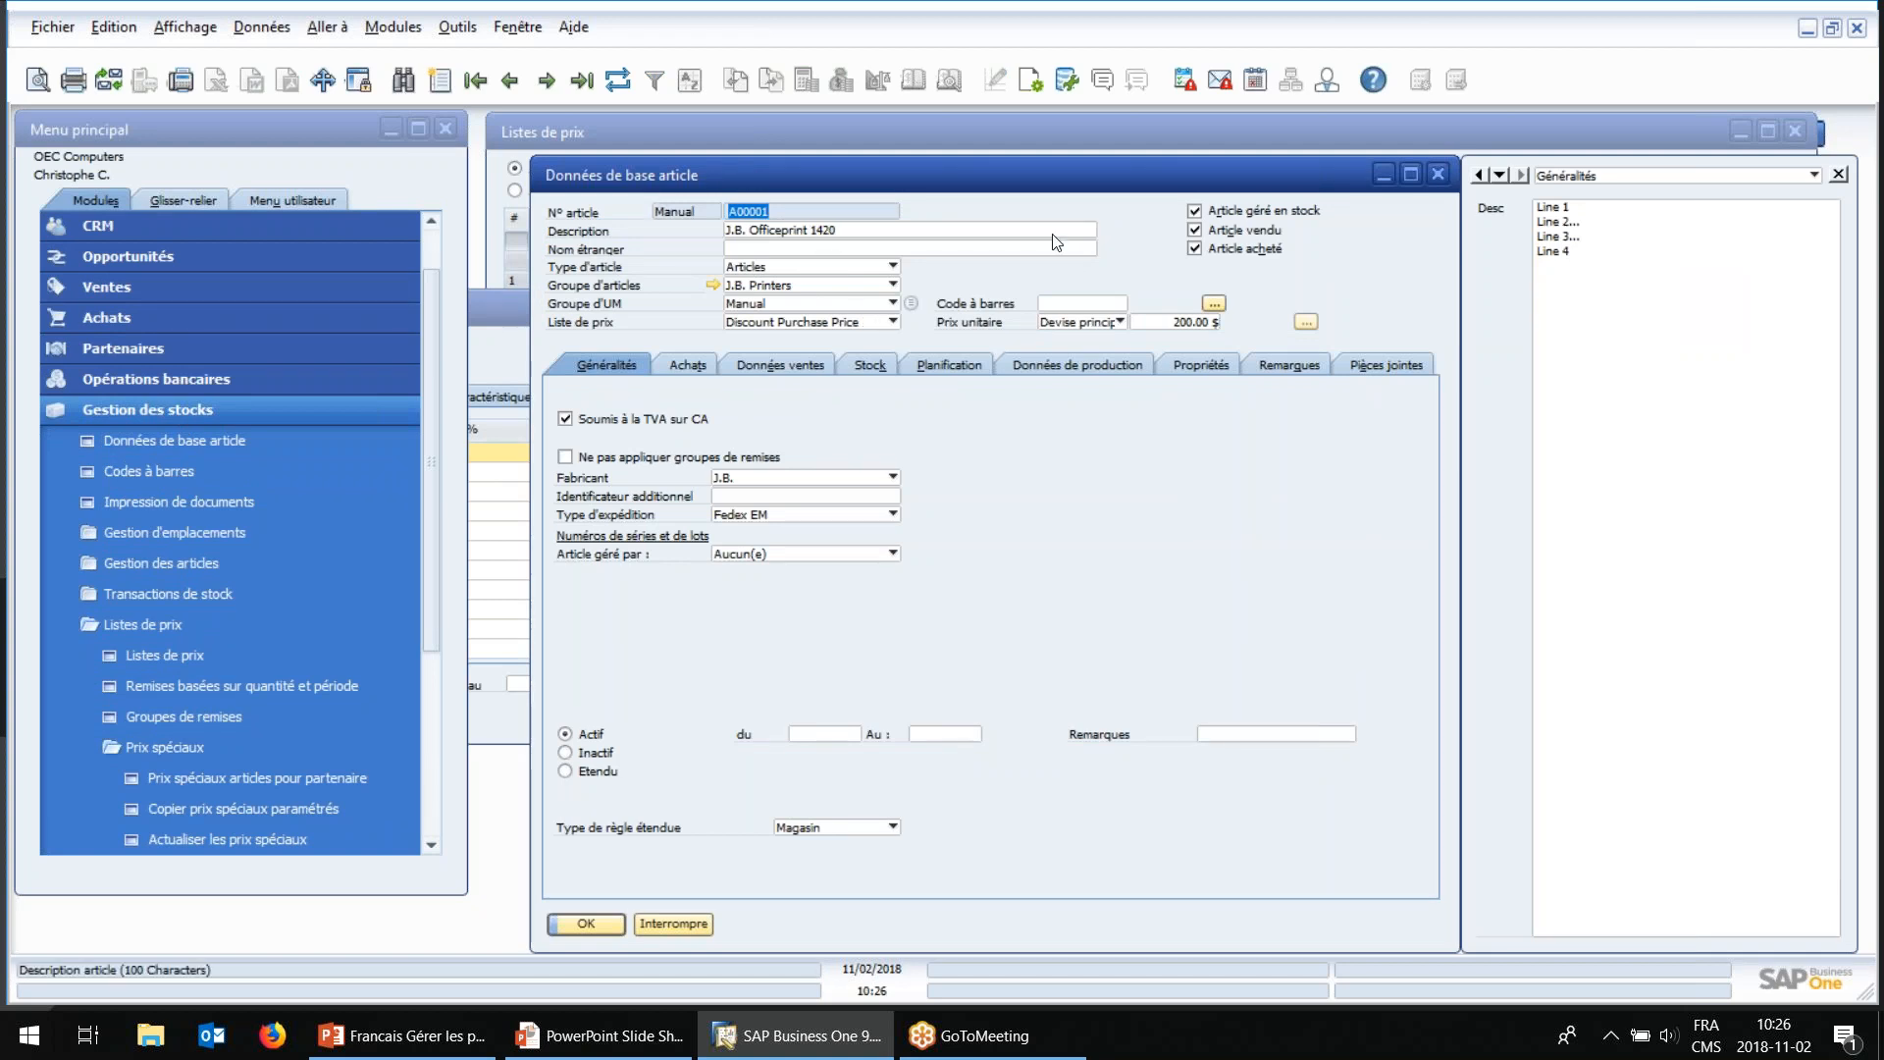
pyautogui.click(1439, 173)
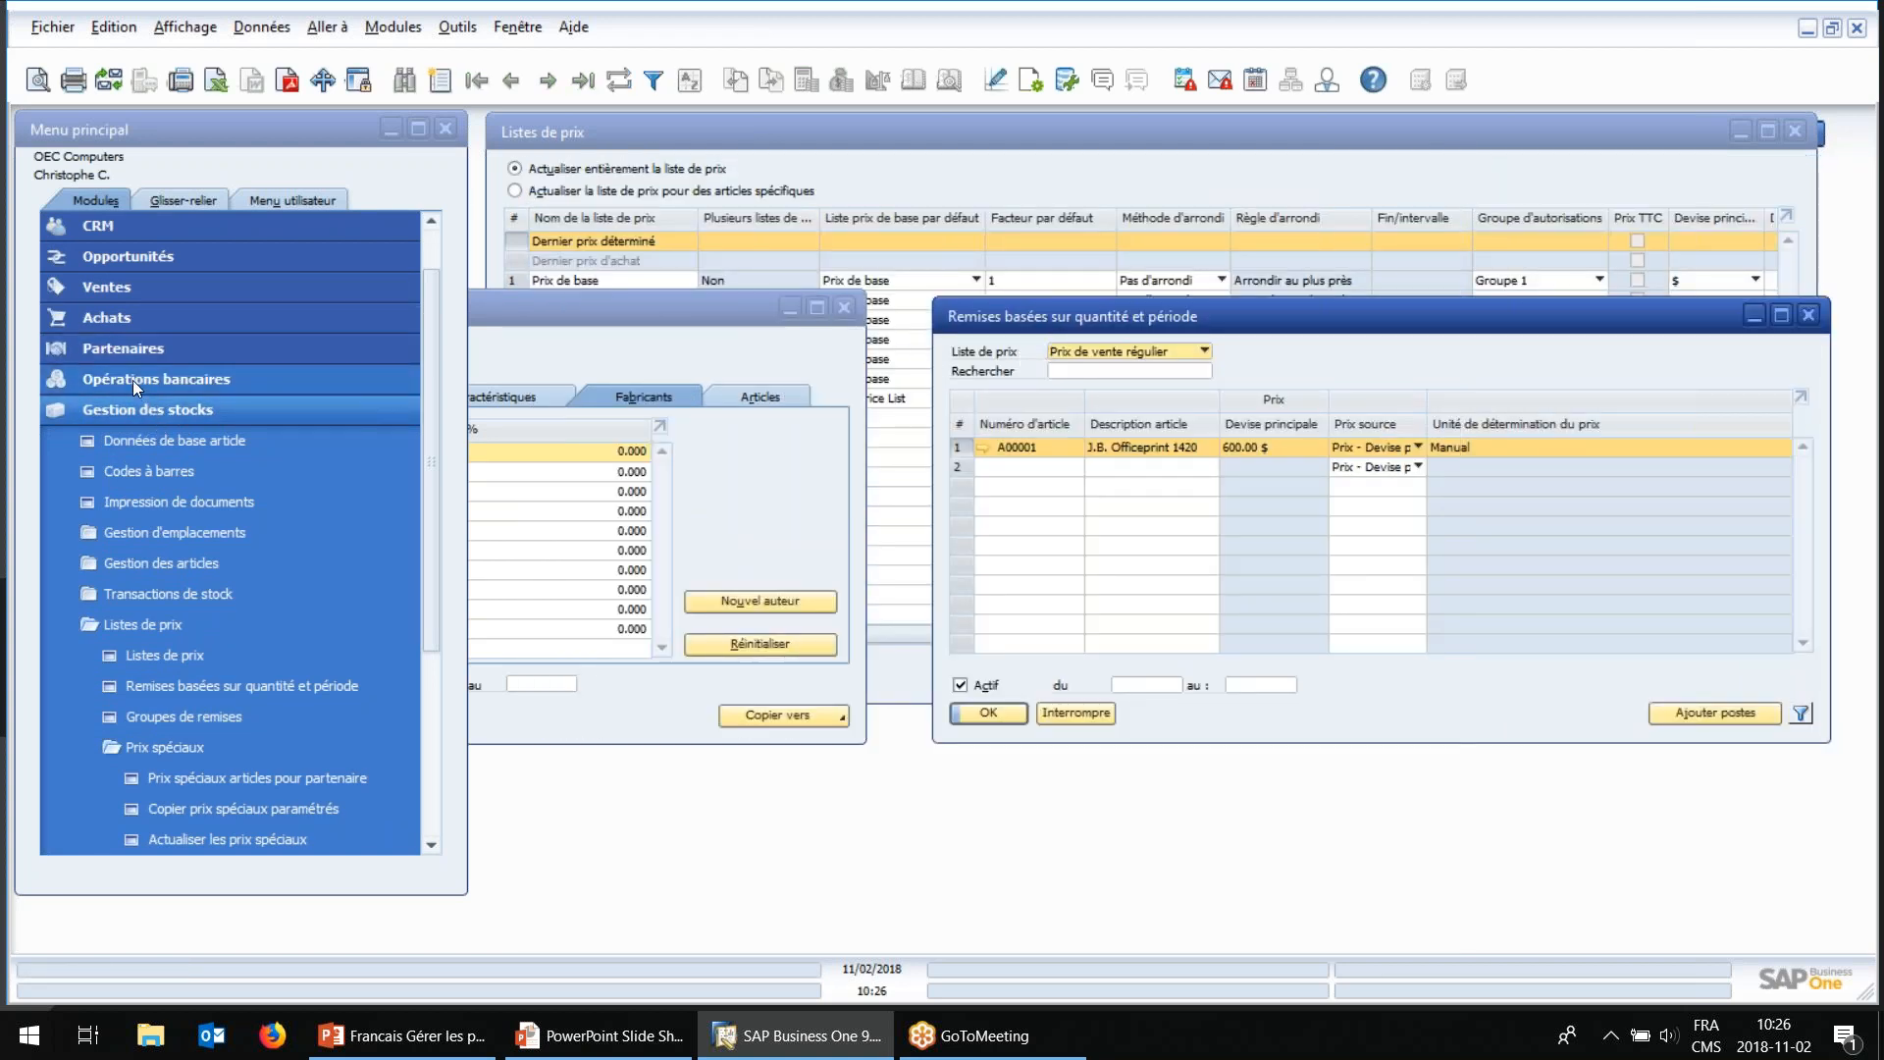
# Step: Open Prix spéciaux articles pour partenaire from the last business partner record and display the special prices of Parameter Technology
pyautogui.click(127, 349)
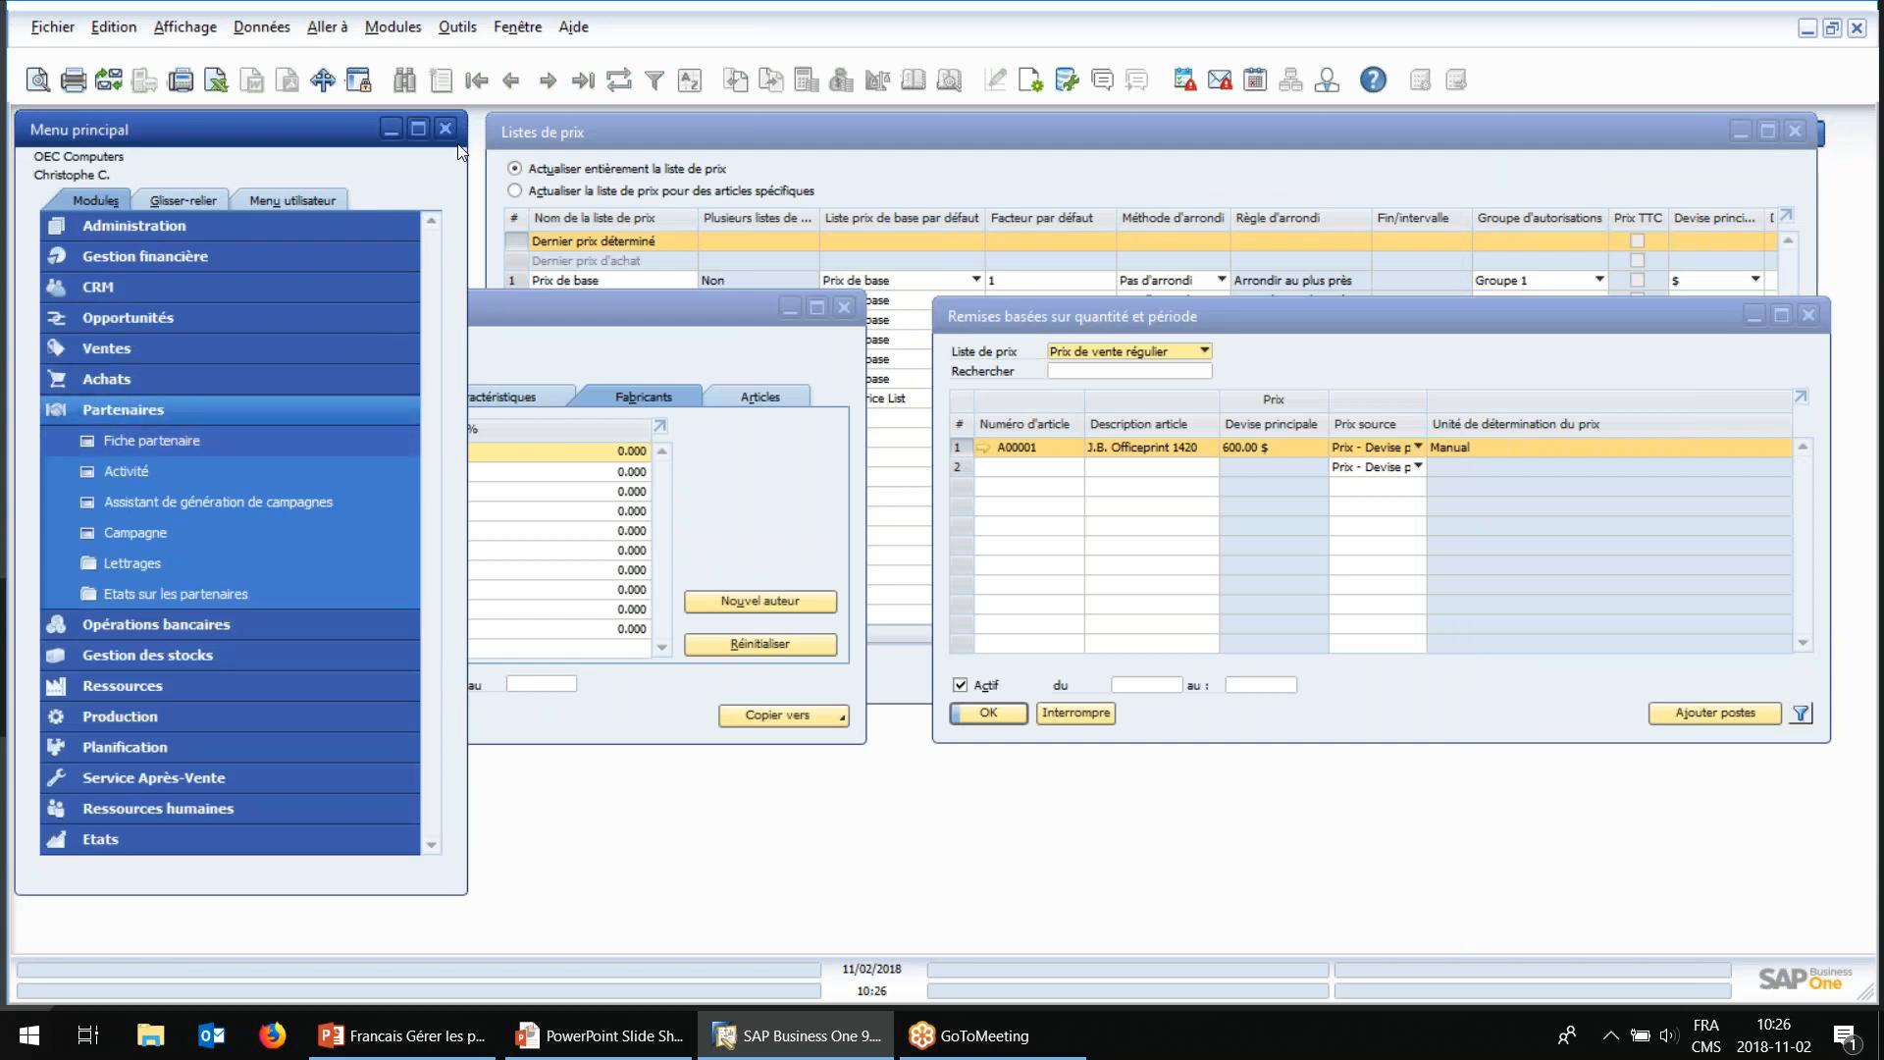
pyautogui.click(511, 79)
pyautogui.rightClick(1062, 214)
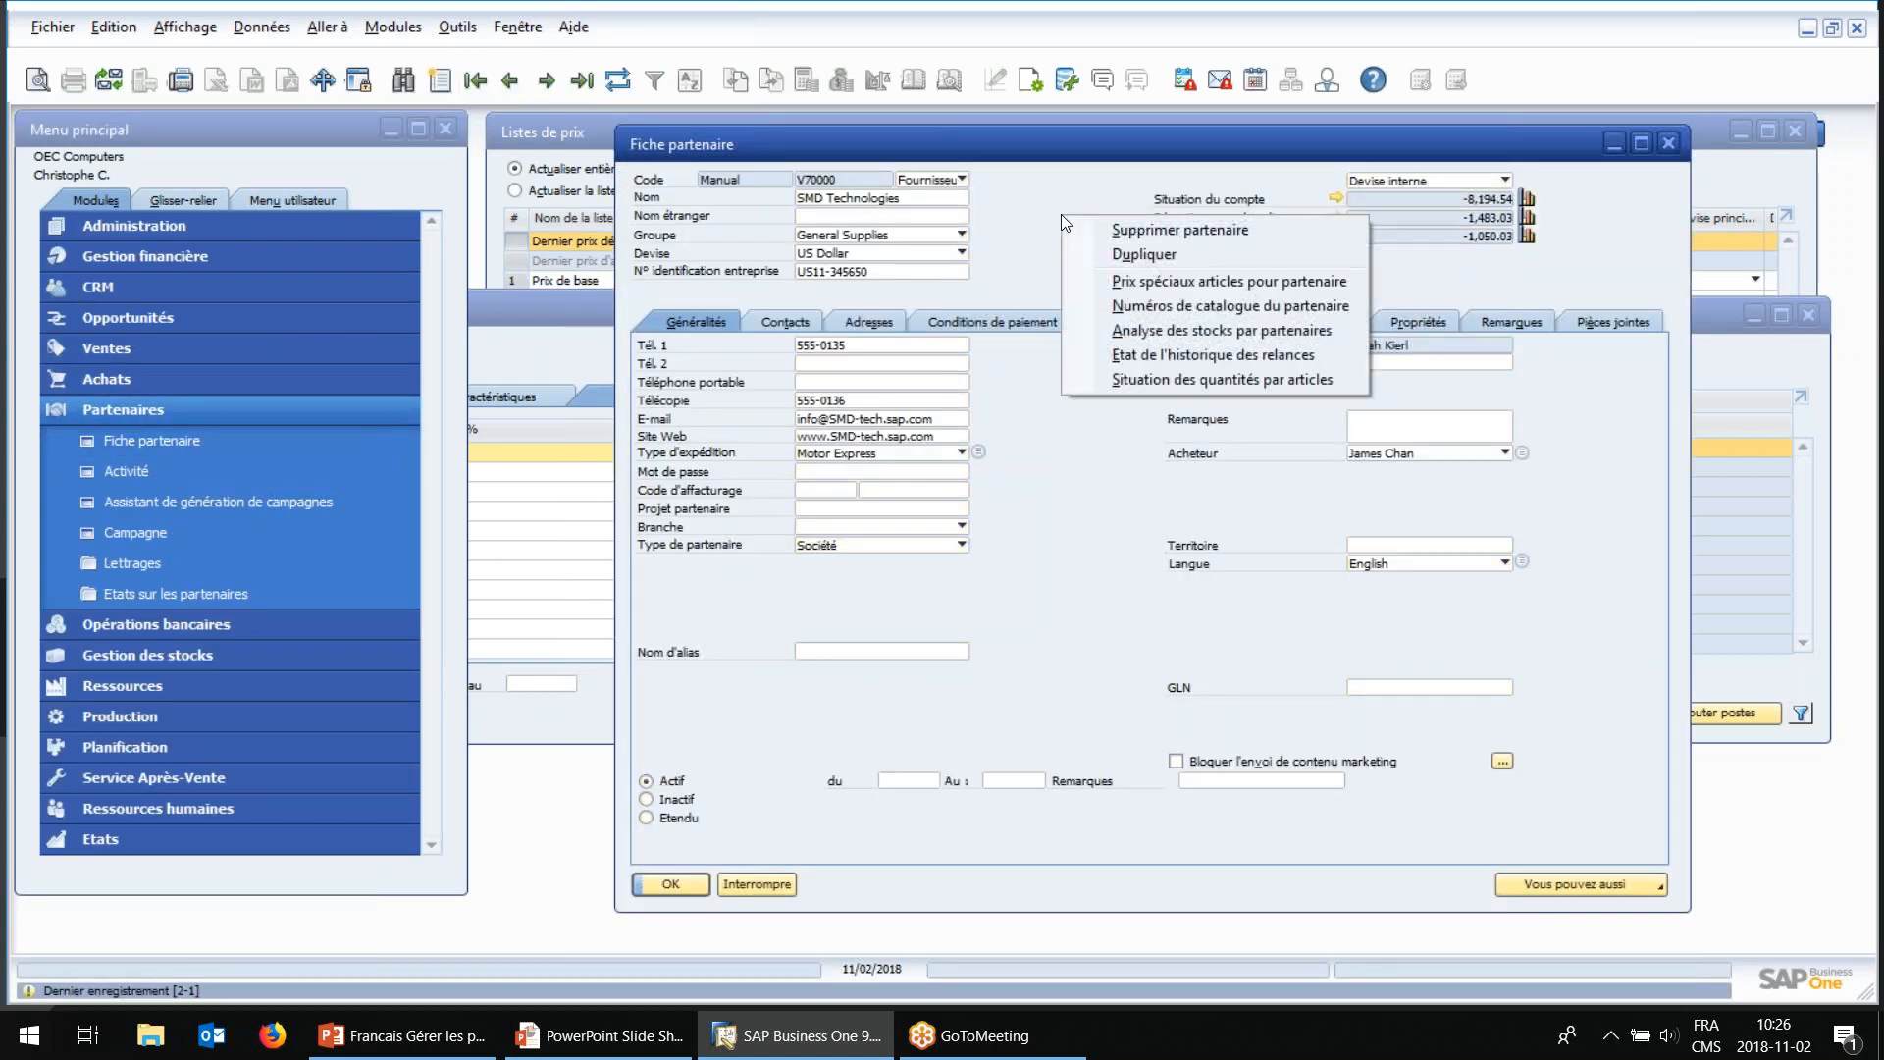
pyautogui.click(1221, 280)
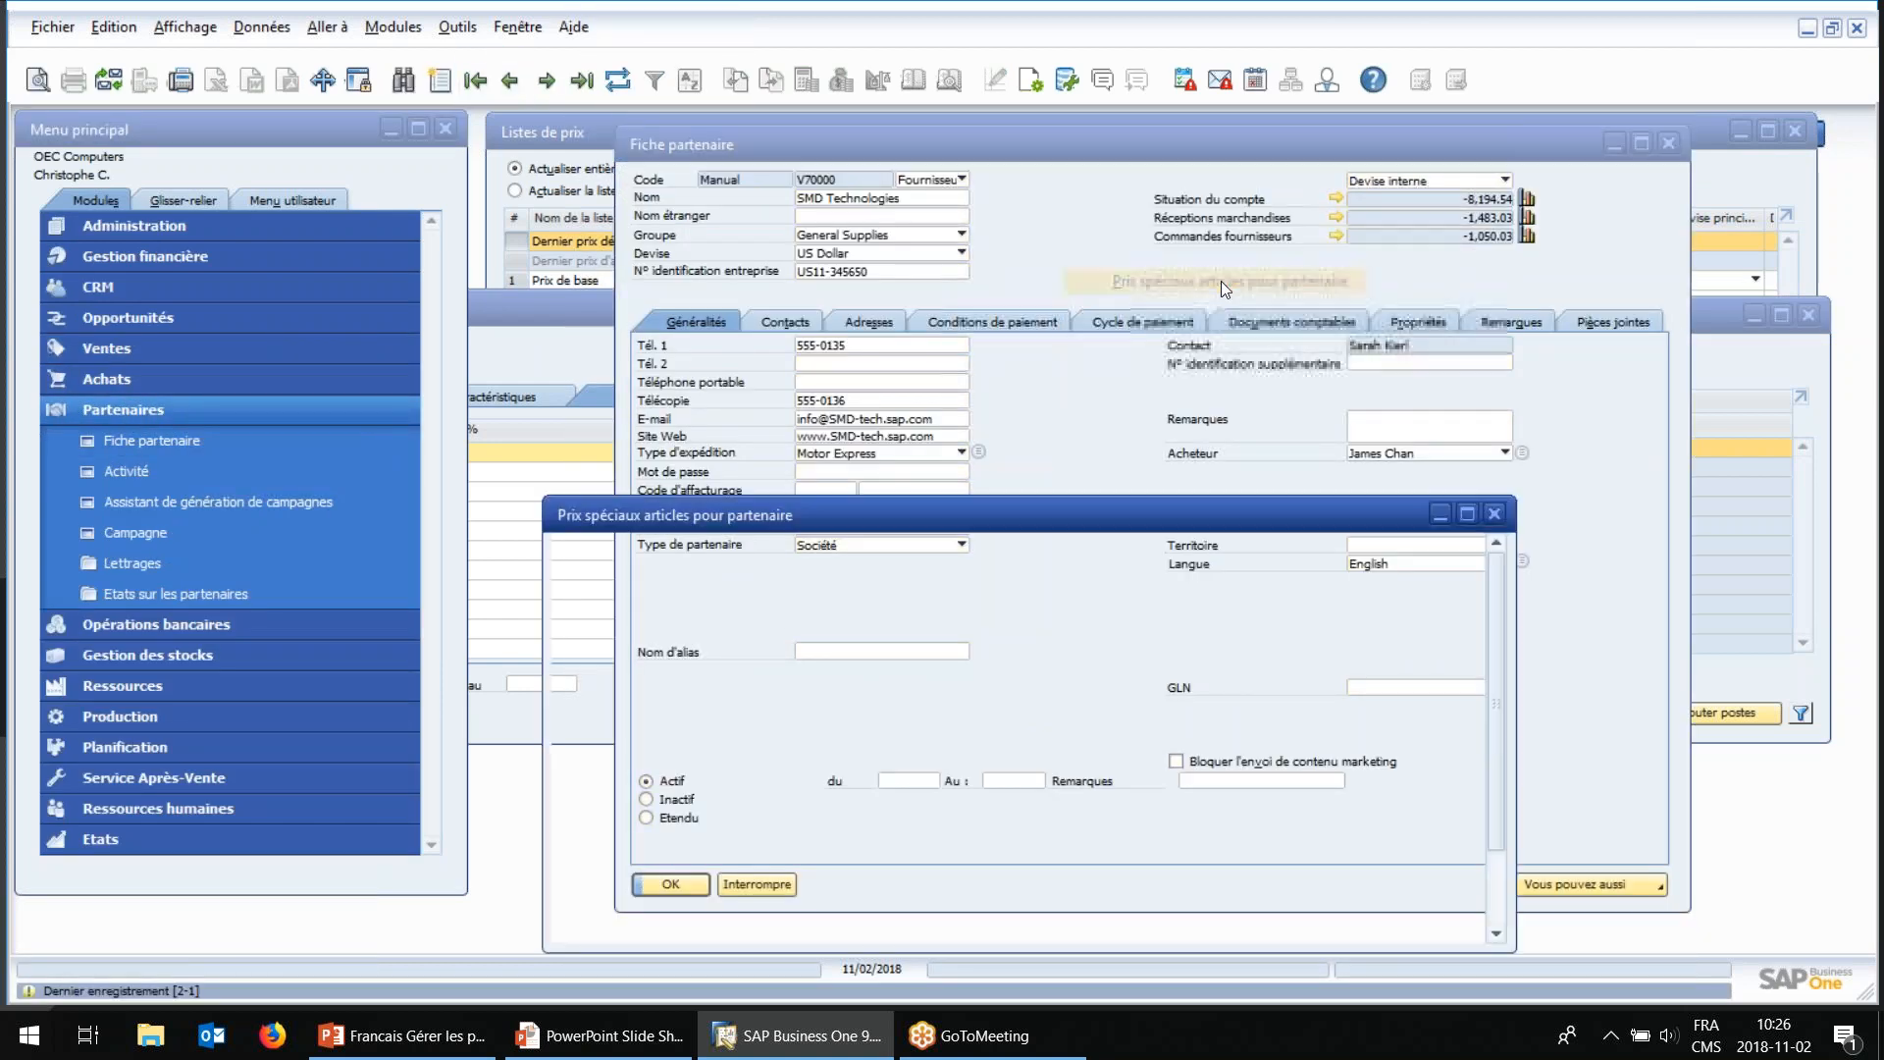
pyautogui.click(1668, 144)
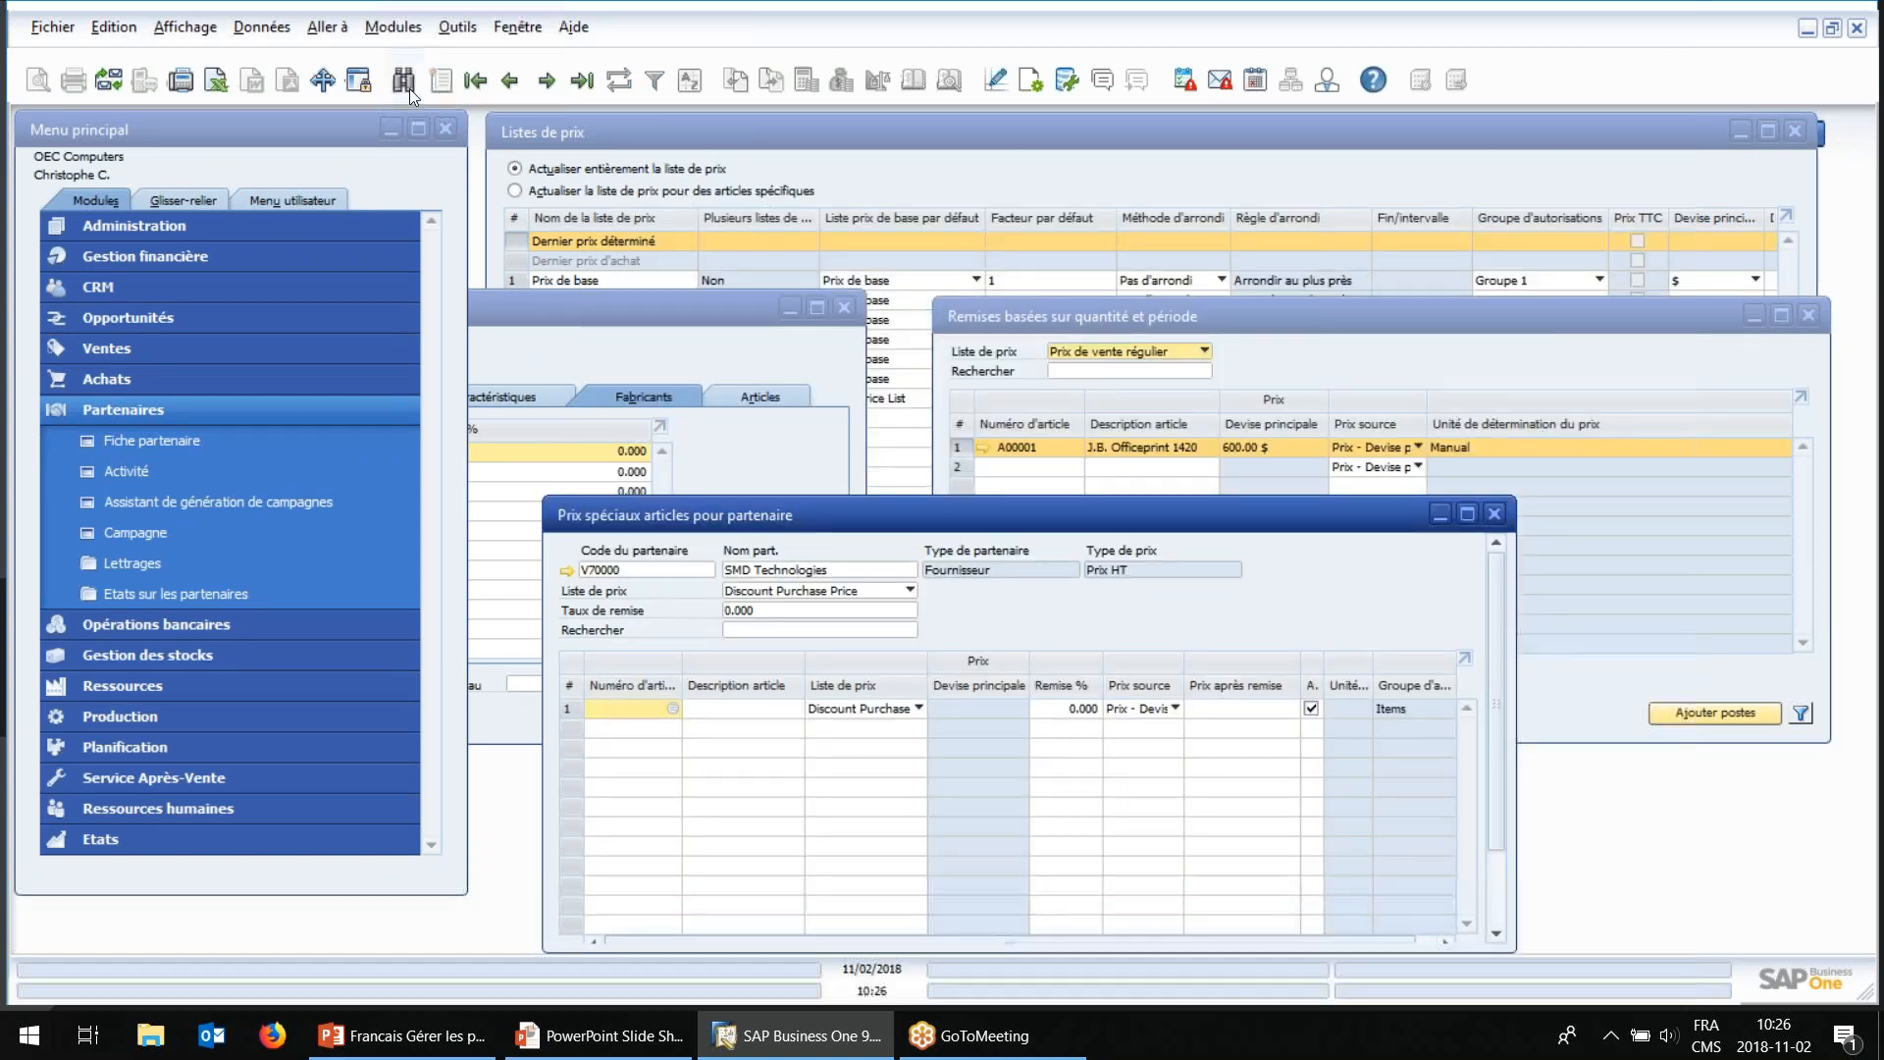
pyautogui.click(509, 80)
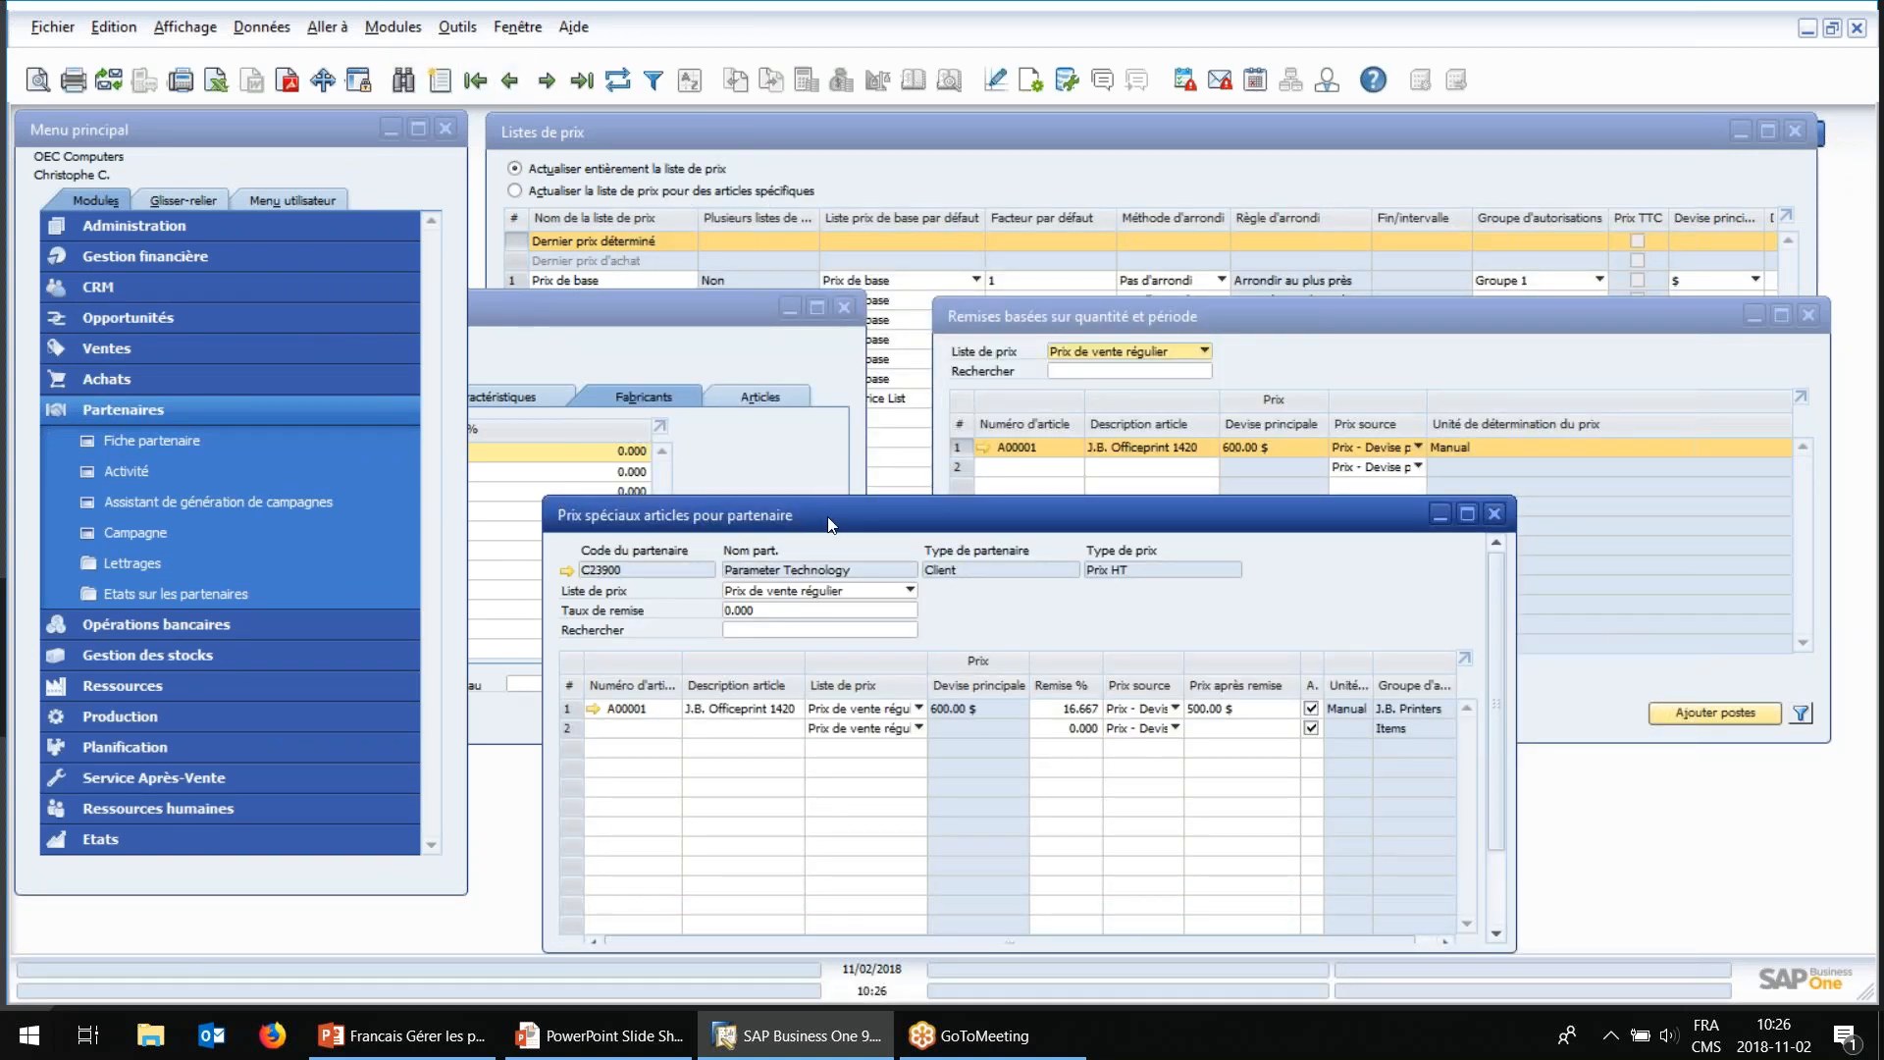
# Step: Narrow the Menu principal window and examine the item number and discount percentage of Parameter Technology's special price for A00001
pyautogui.moveTo(469, 246); pyautogui.dragTo(365, 229)
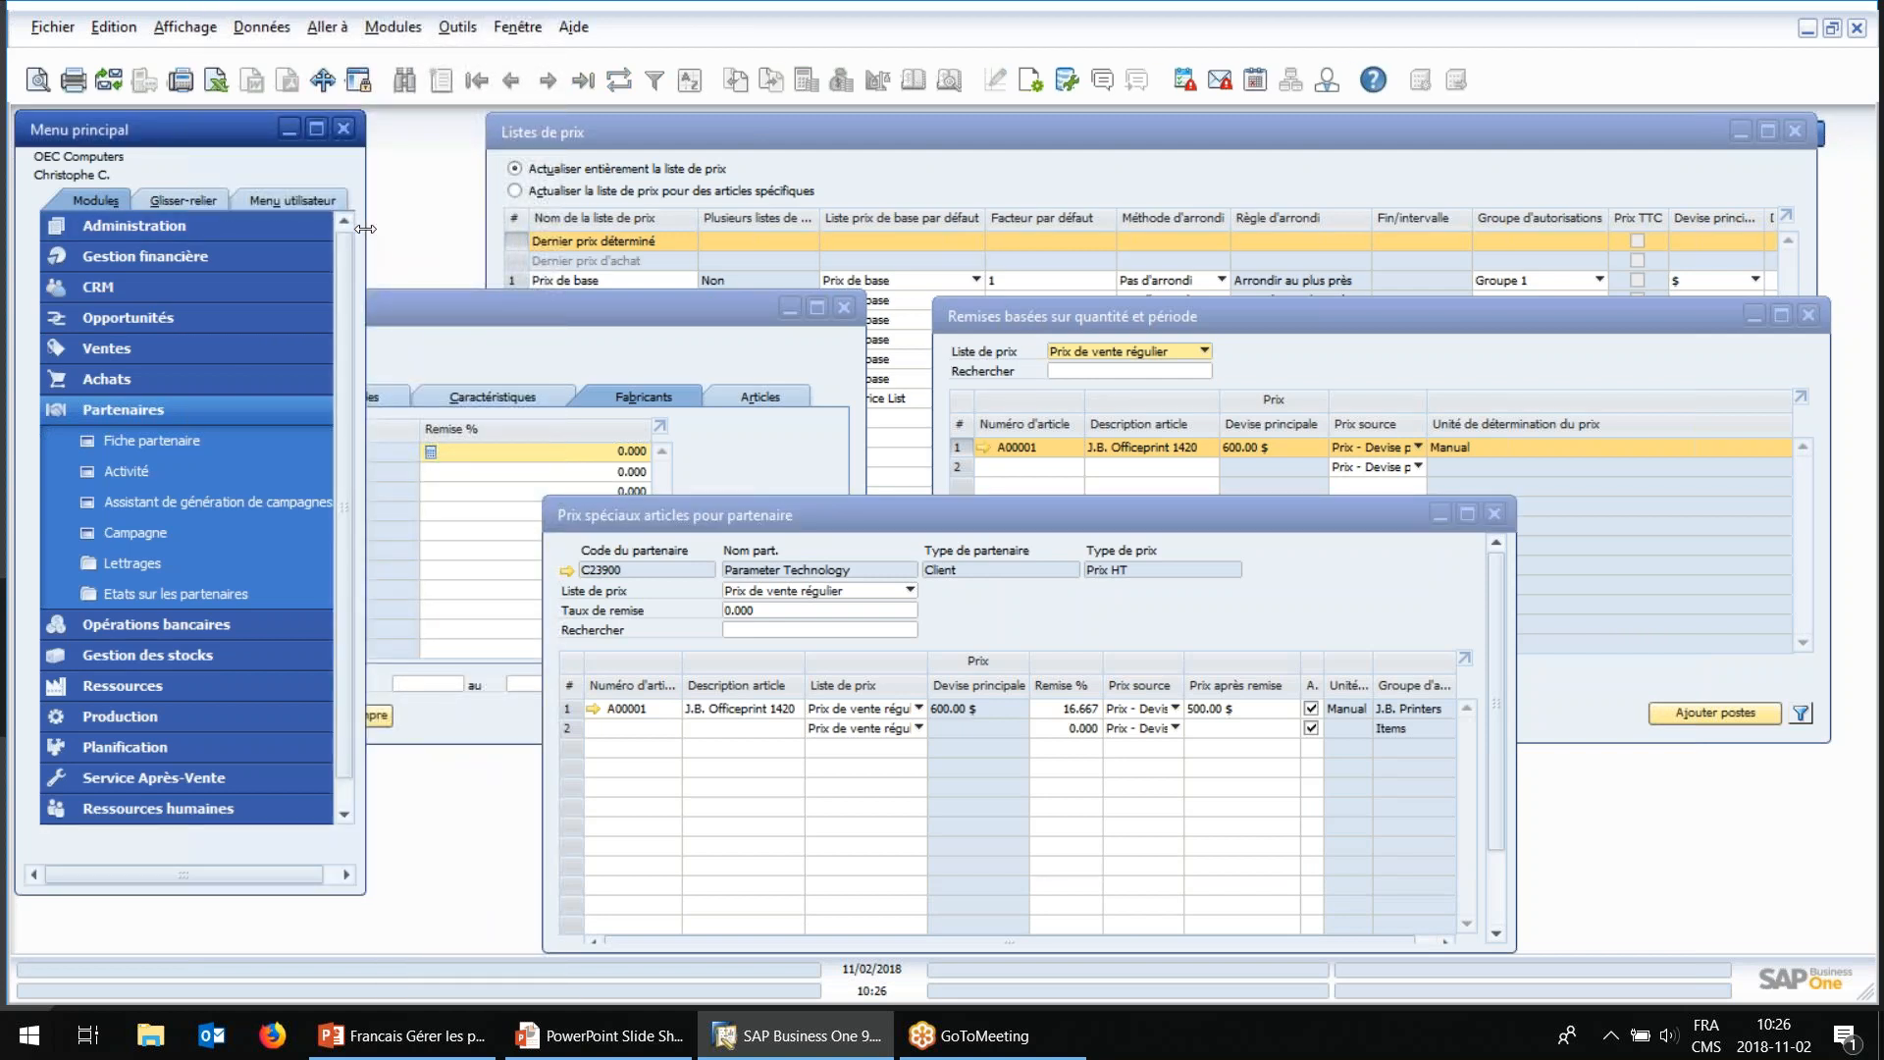
pyautogui.moveTo(962, 519); pyautogui.dragTo(972, 516)
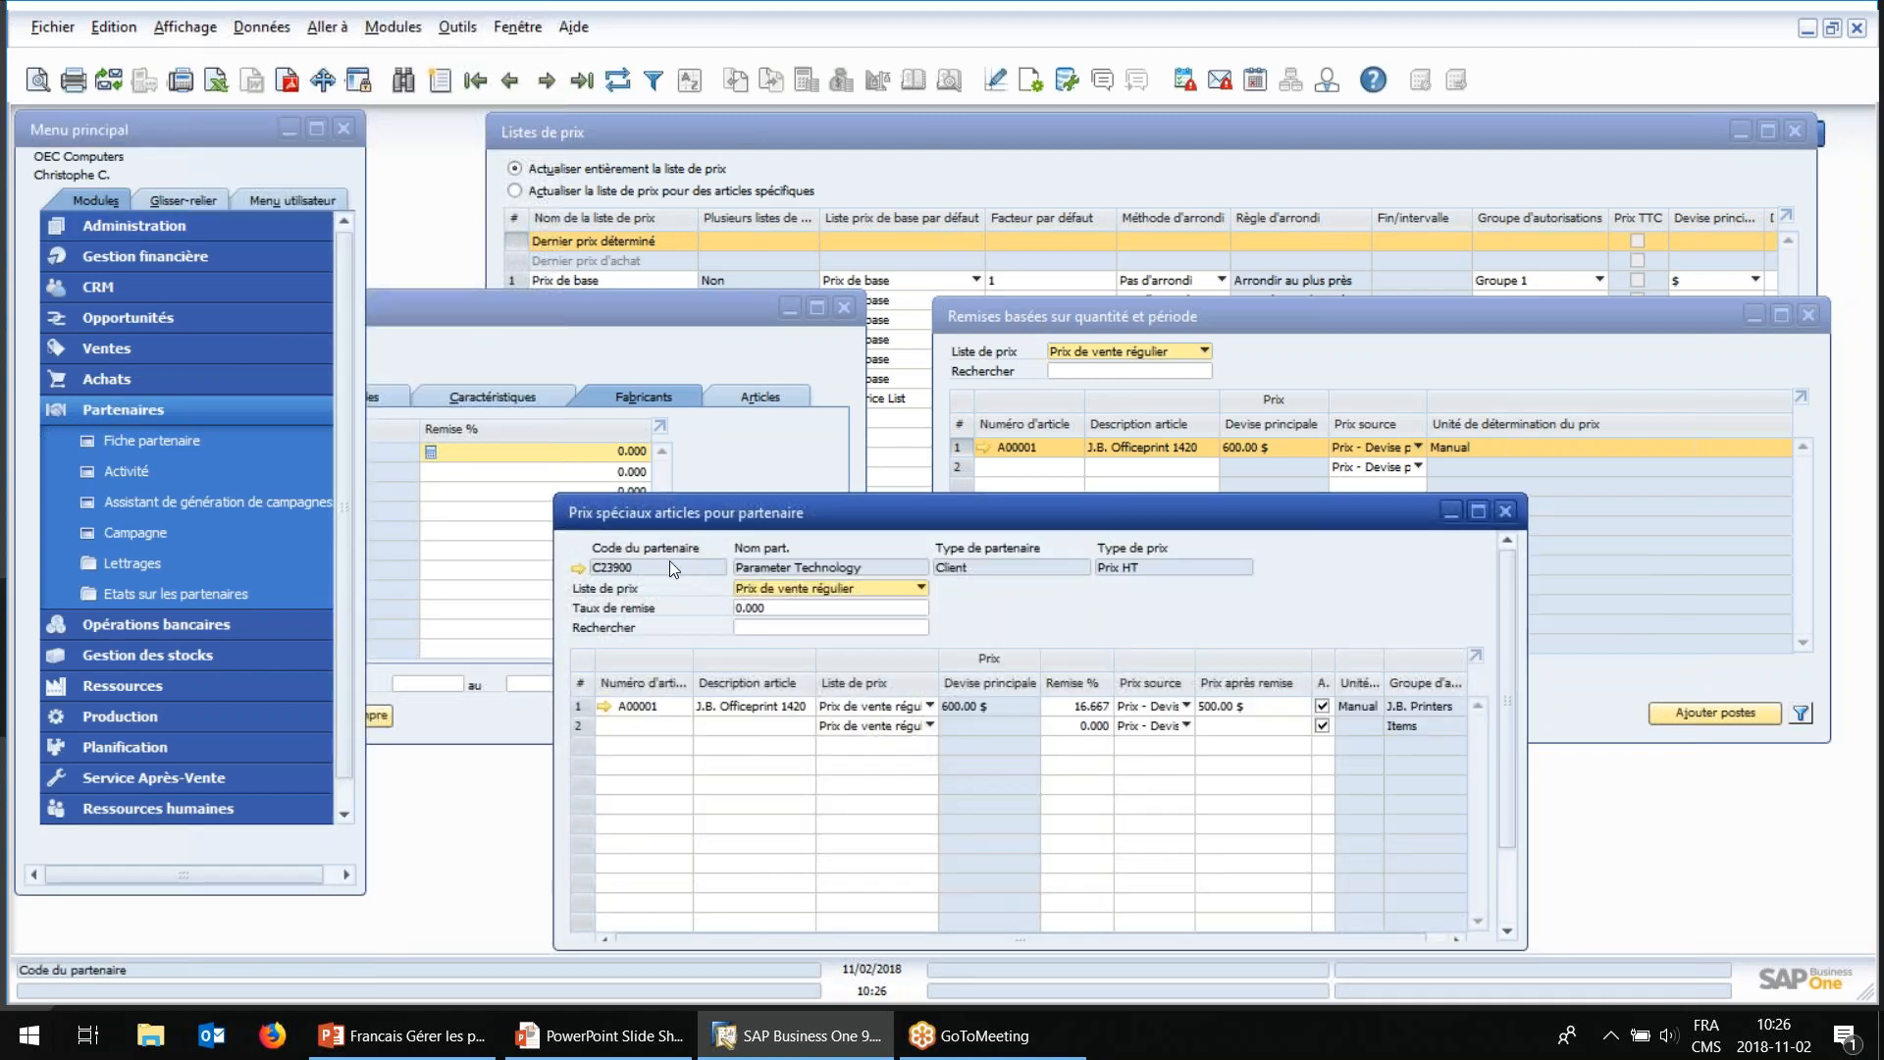
pyautogui.click(657, 726)
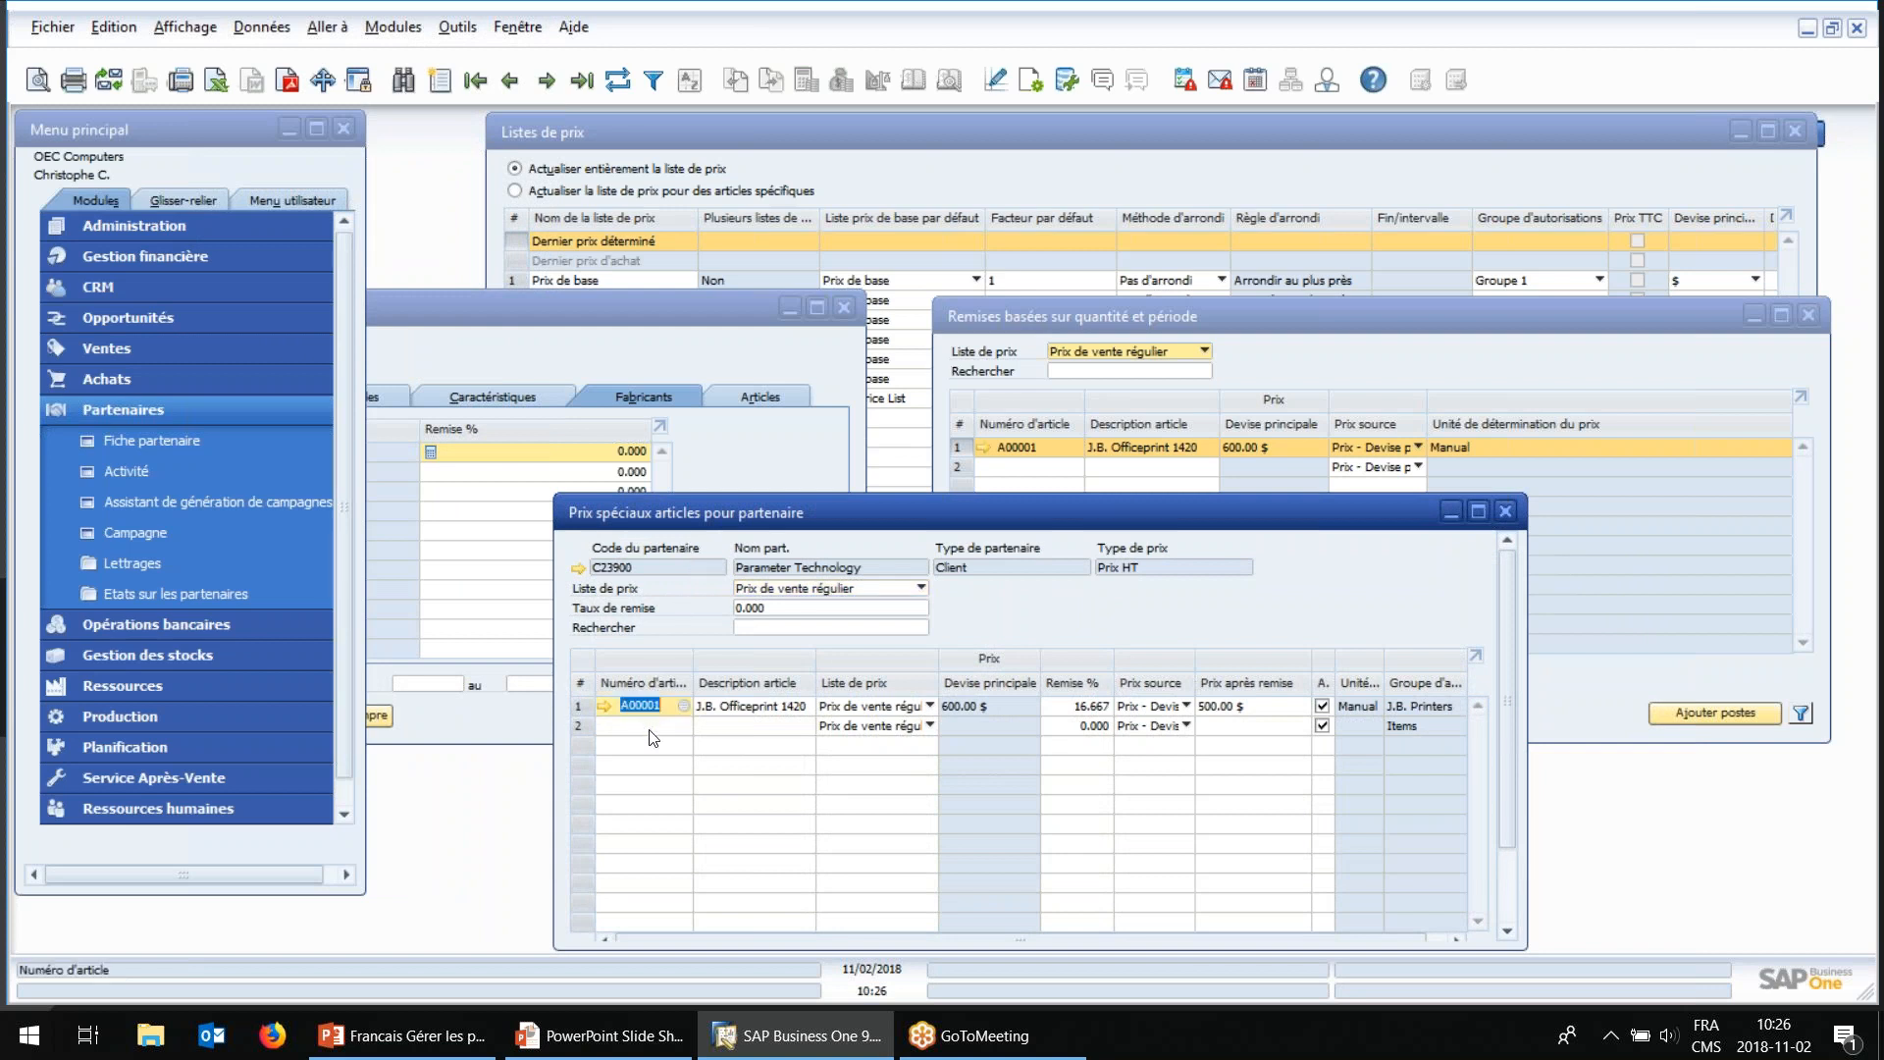
pyautogui.click(1098, 711)
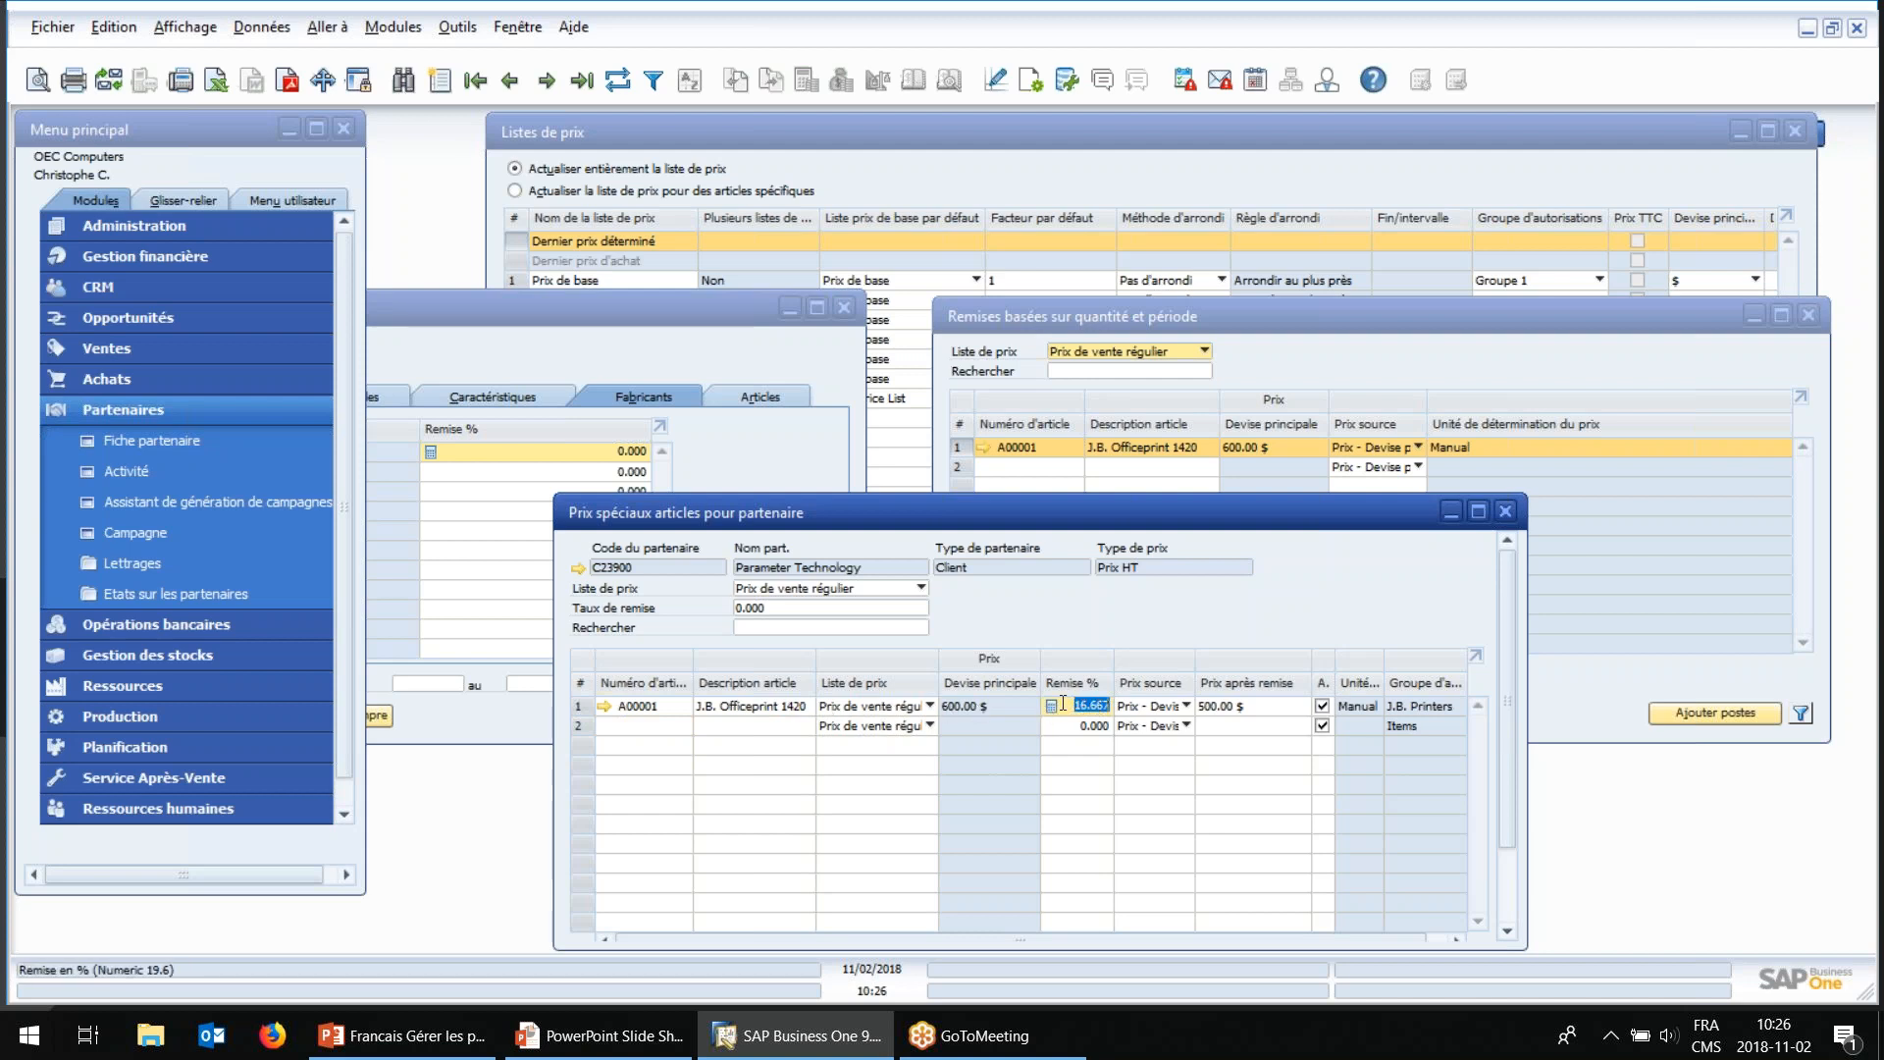
# Step: Open Remises avec validité temporelle for the A00001 special price and examine its validity start and end dates
pyautogui.doubleClick(584, 707)
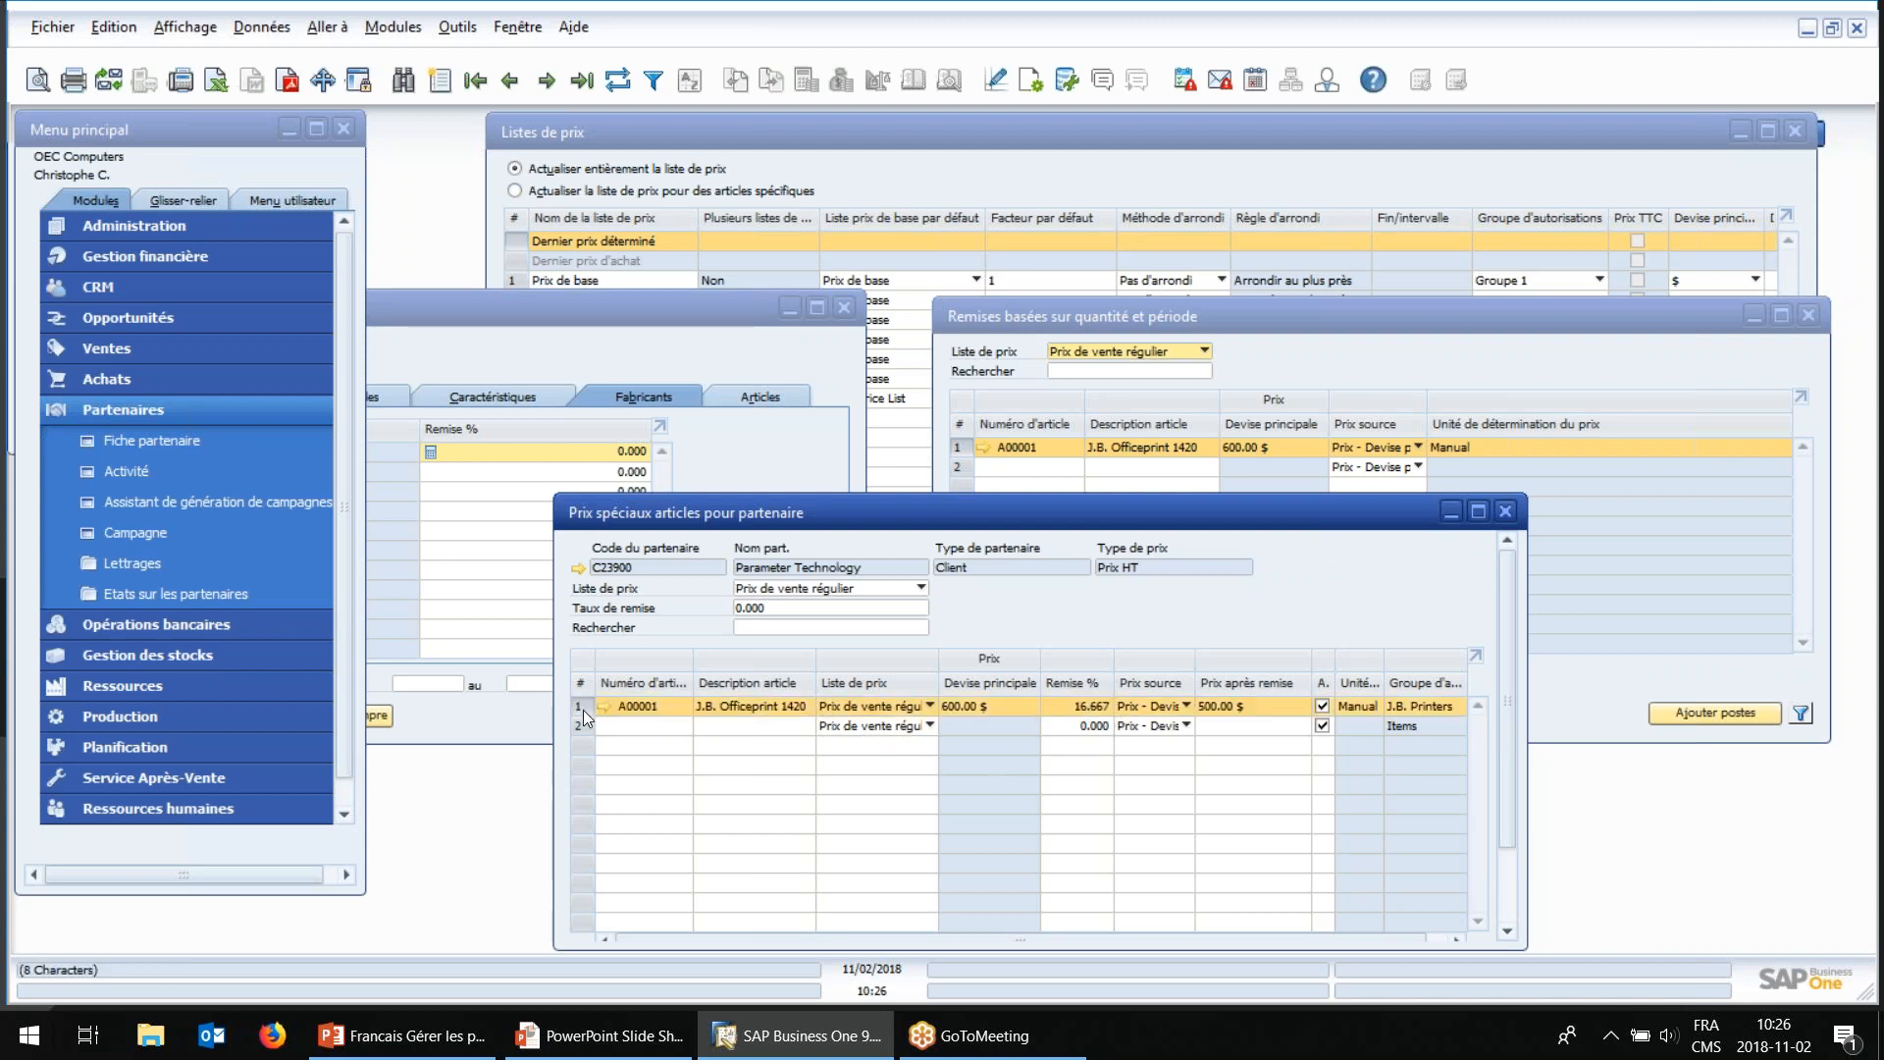
pyautogui.click(108, 191)
pyautogui.click(148, 190)
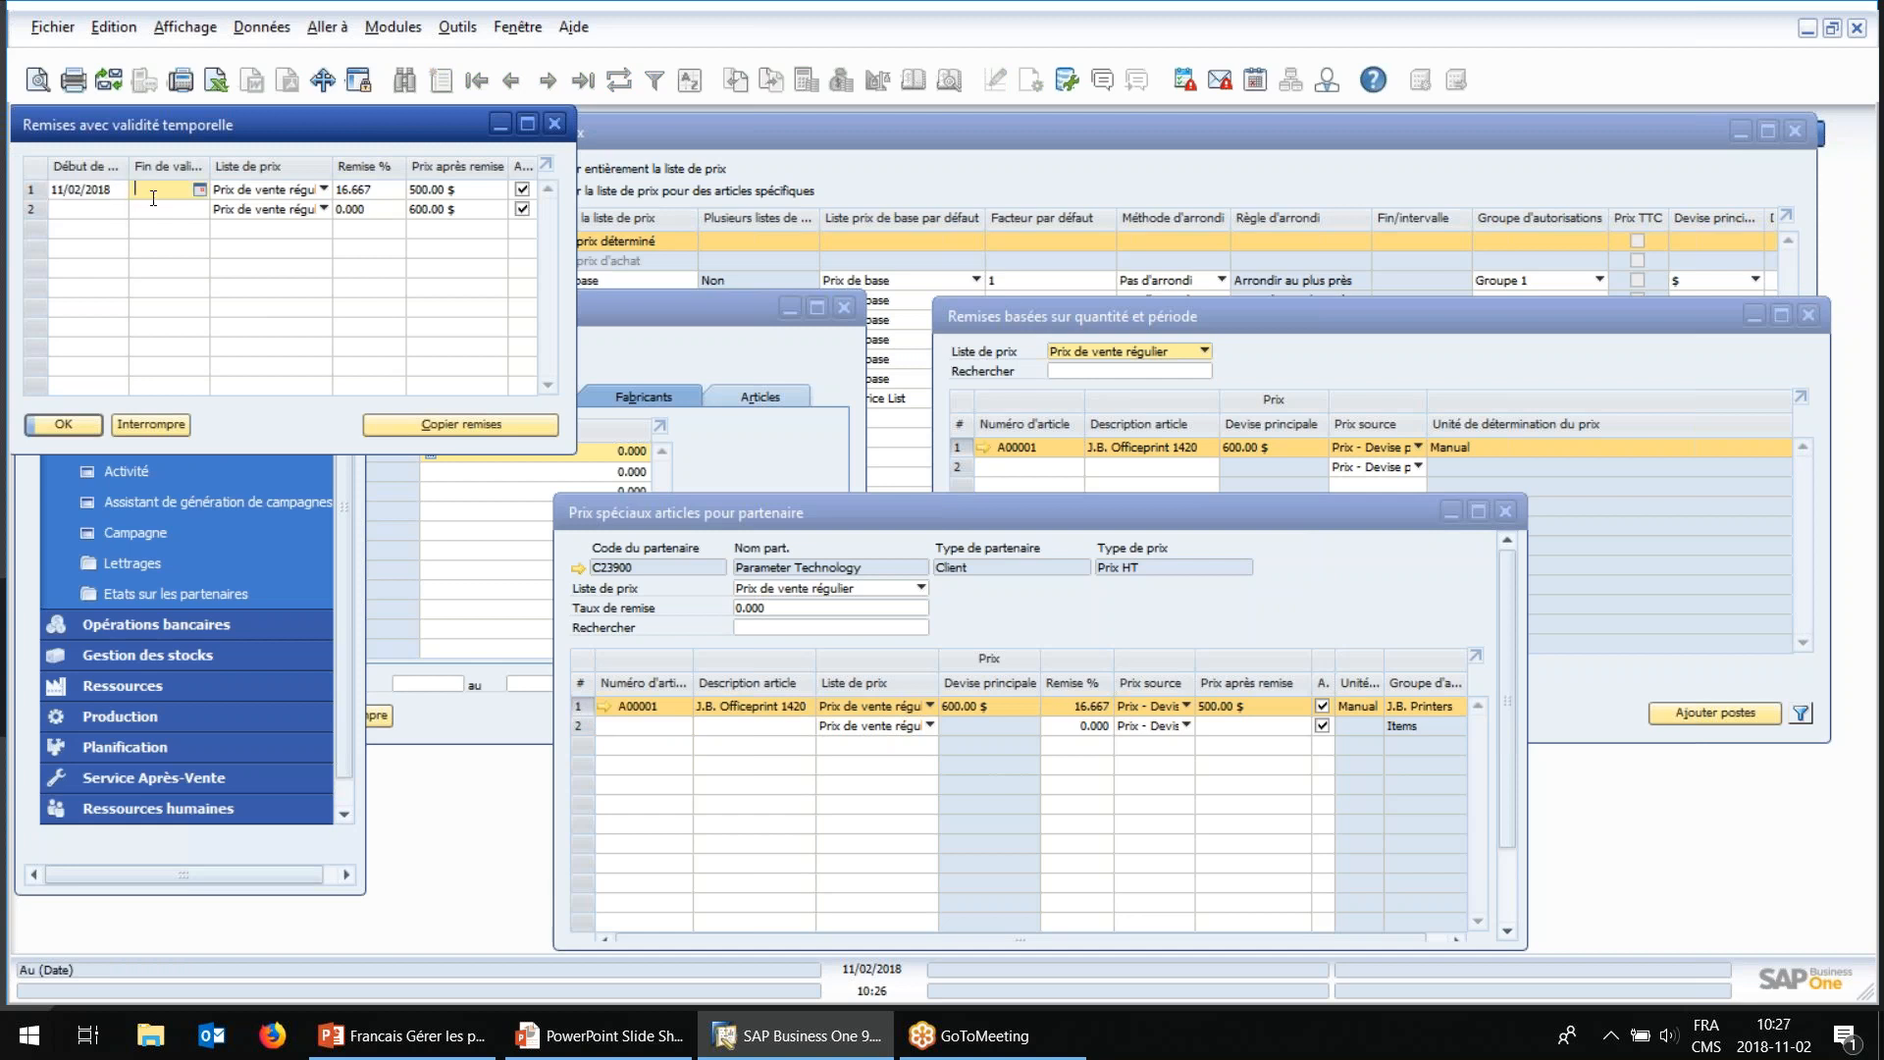
# Step: Try a 20% discount for a quantity of 10 on the first validity period, and close both discount windows without saving
pyautogui.doubleClick(38, 190)
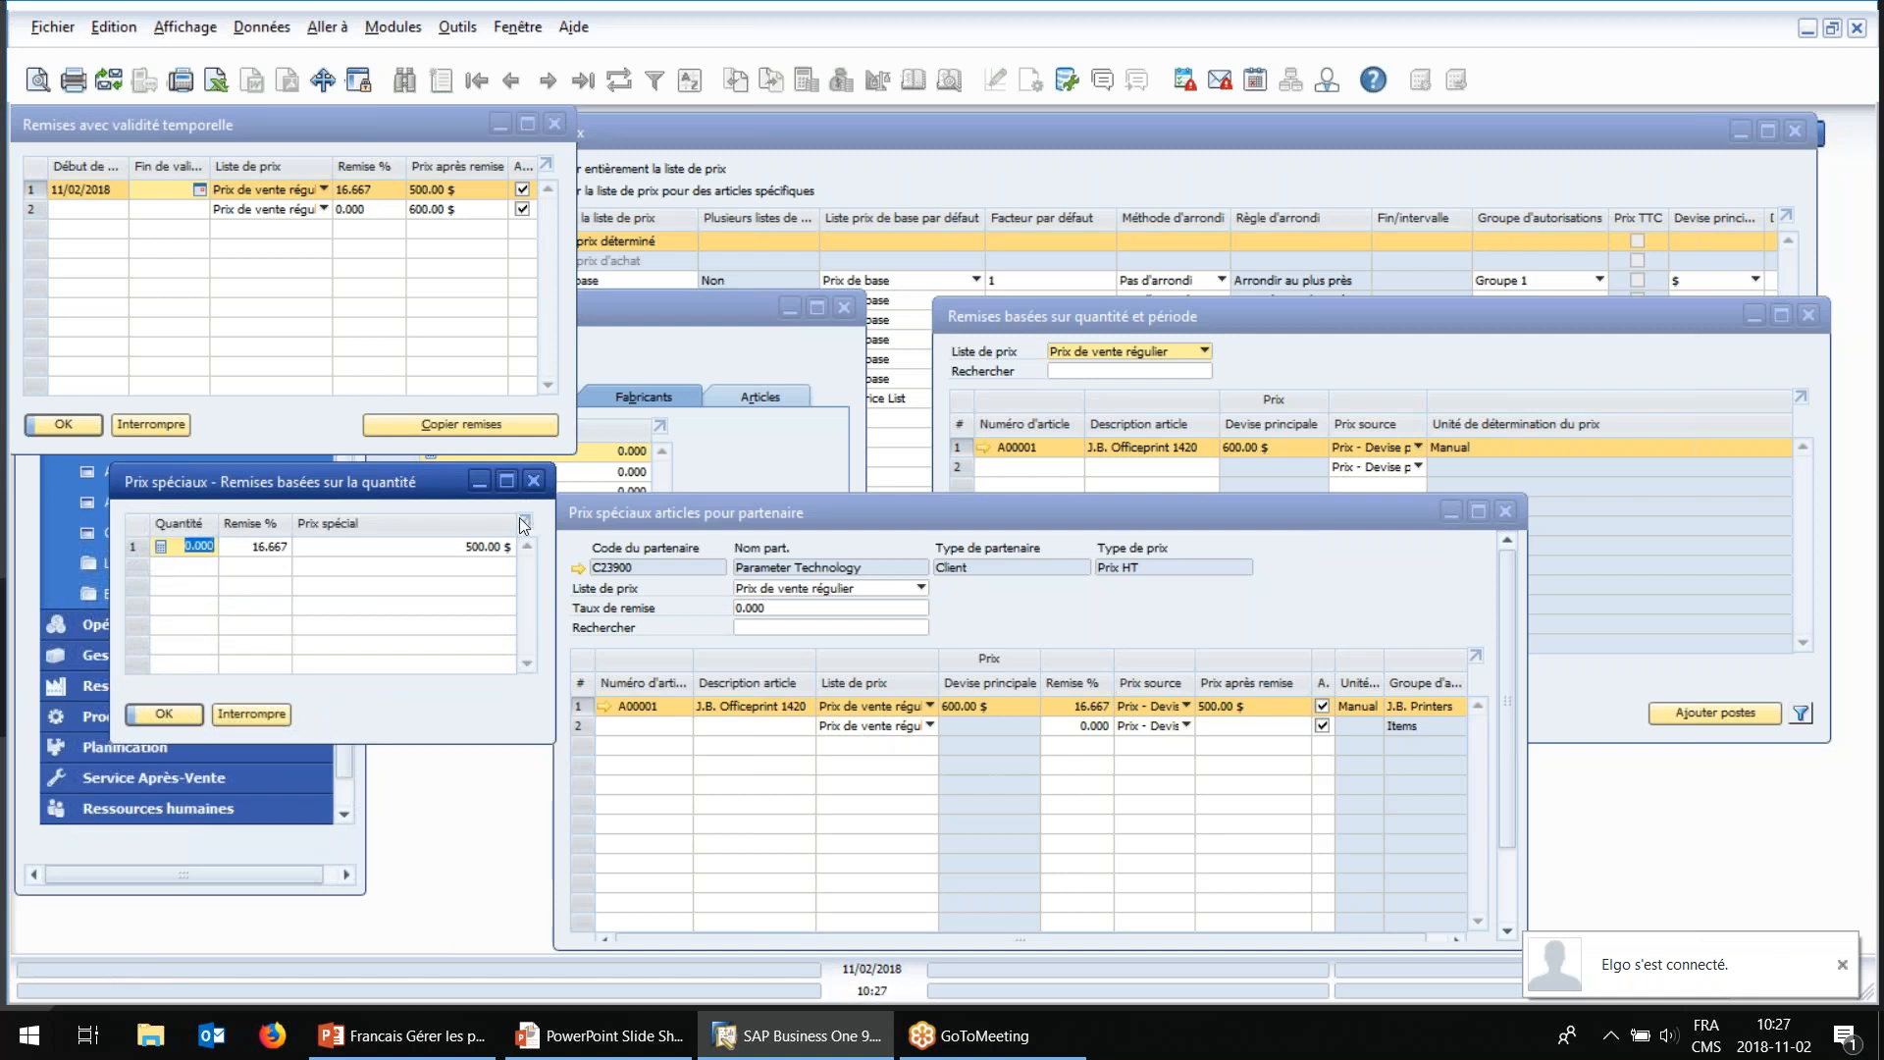
pyautogui.write('10')
pyautogui.press('Tab')
pyautogui.write('20')
pyautogui.press('Tab')
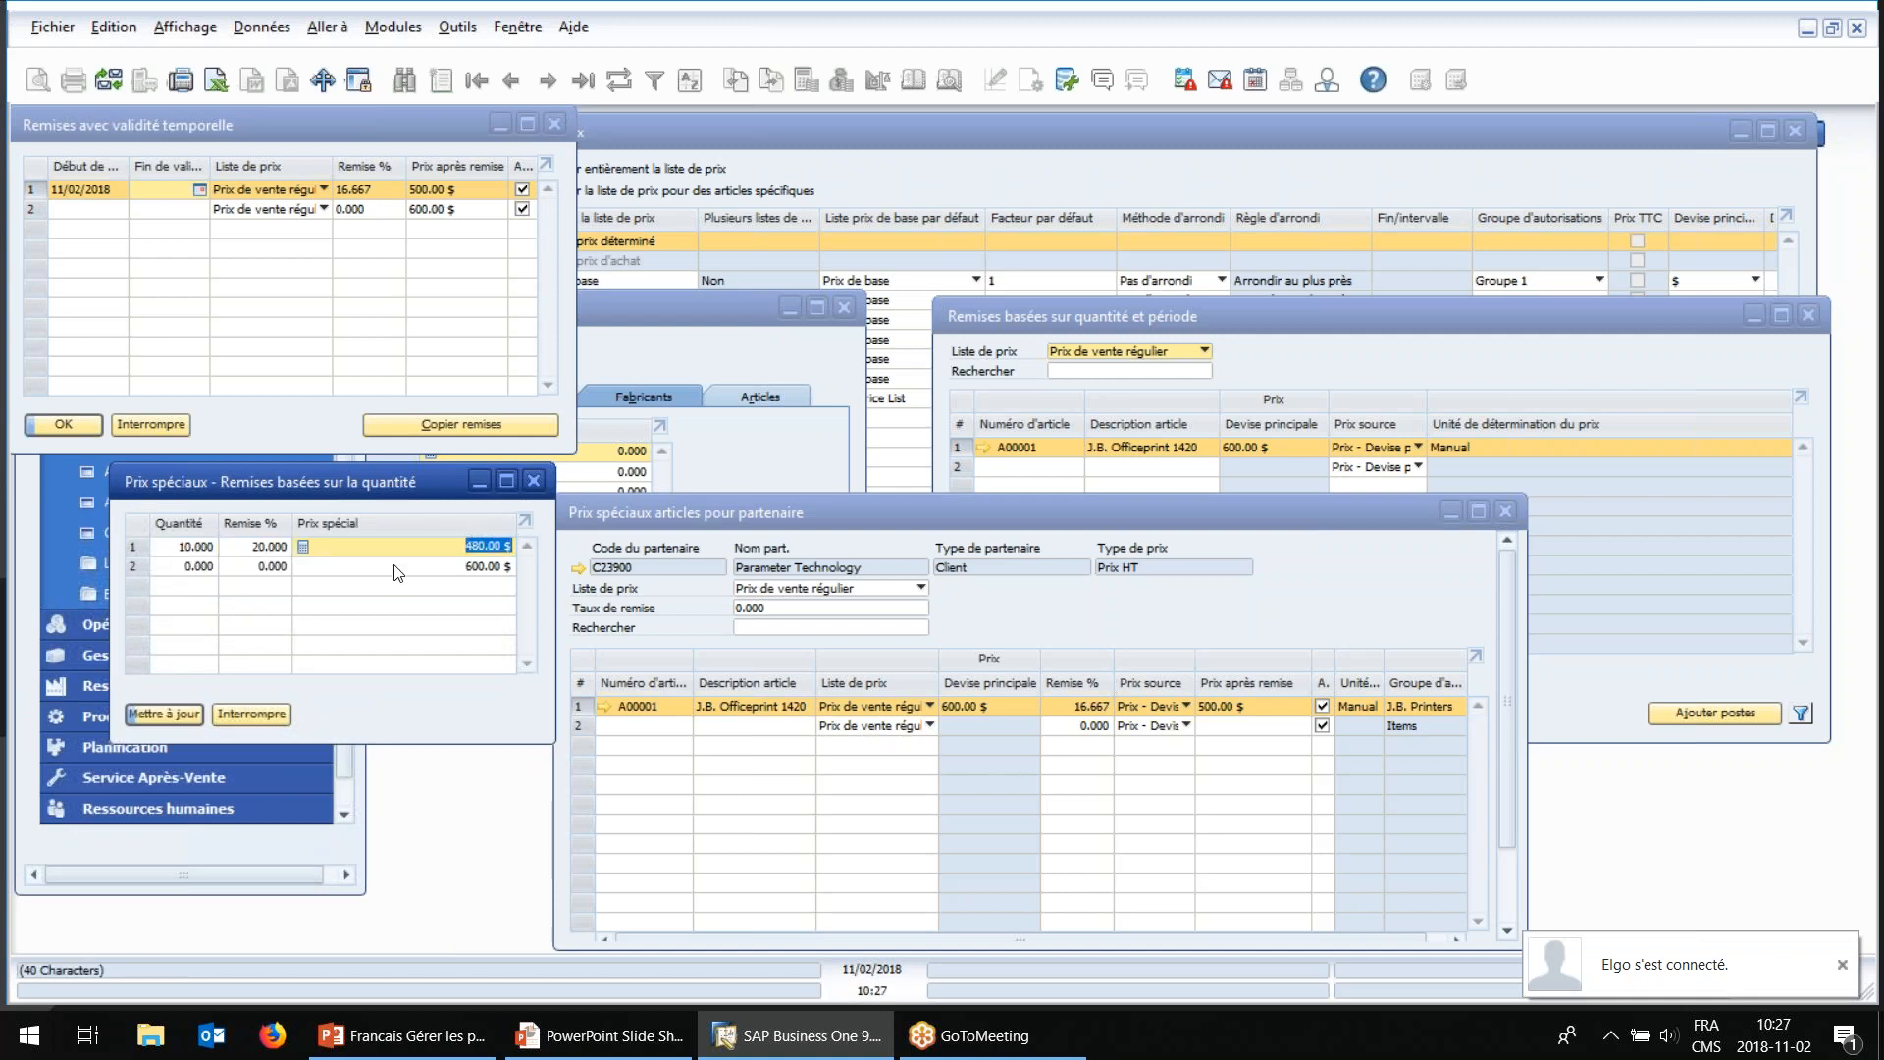
pyautogui.click(257, 715)
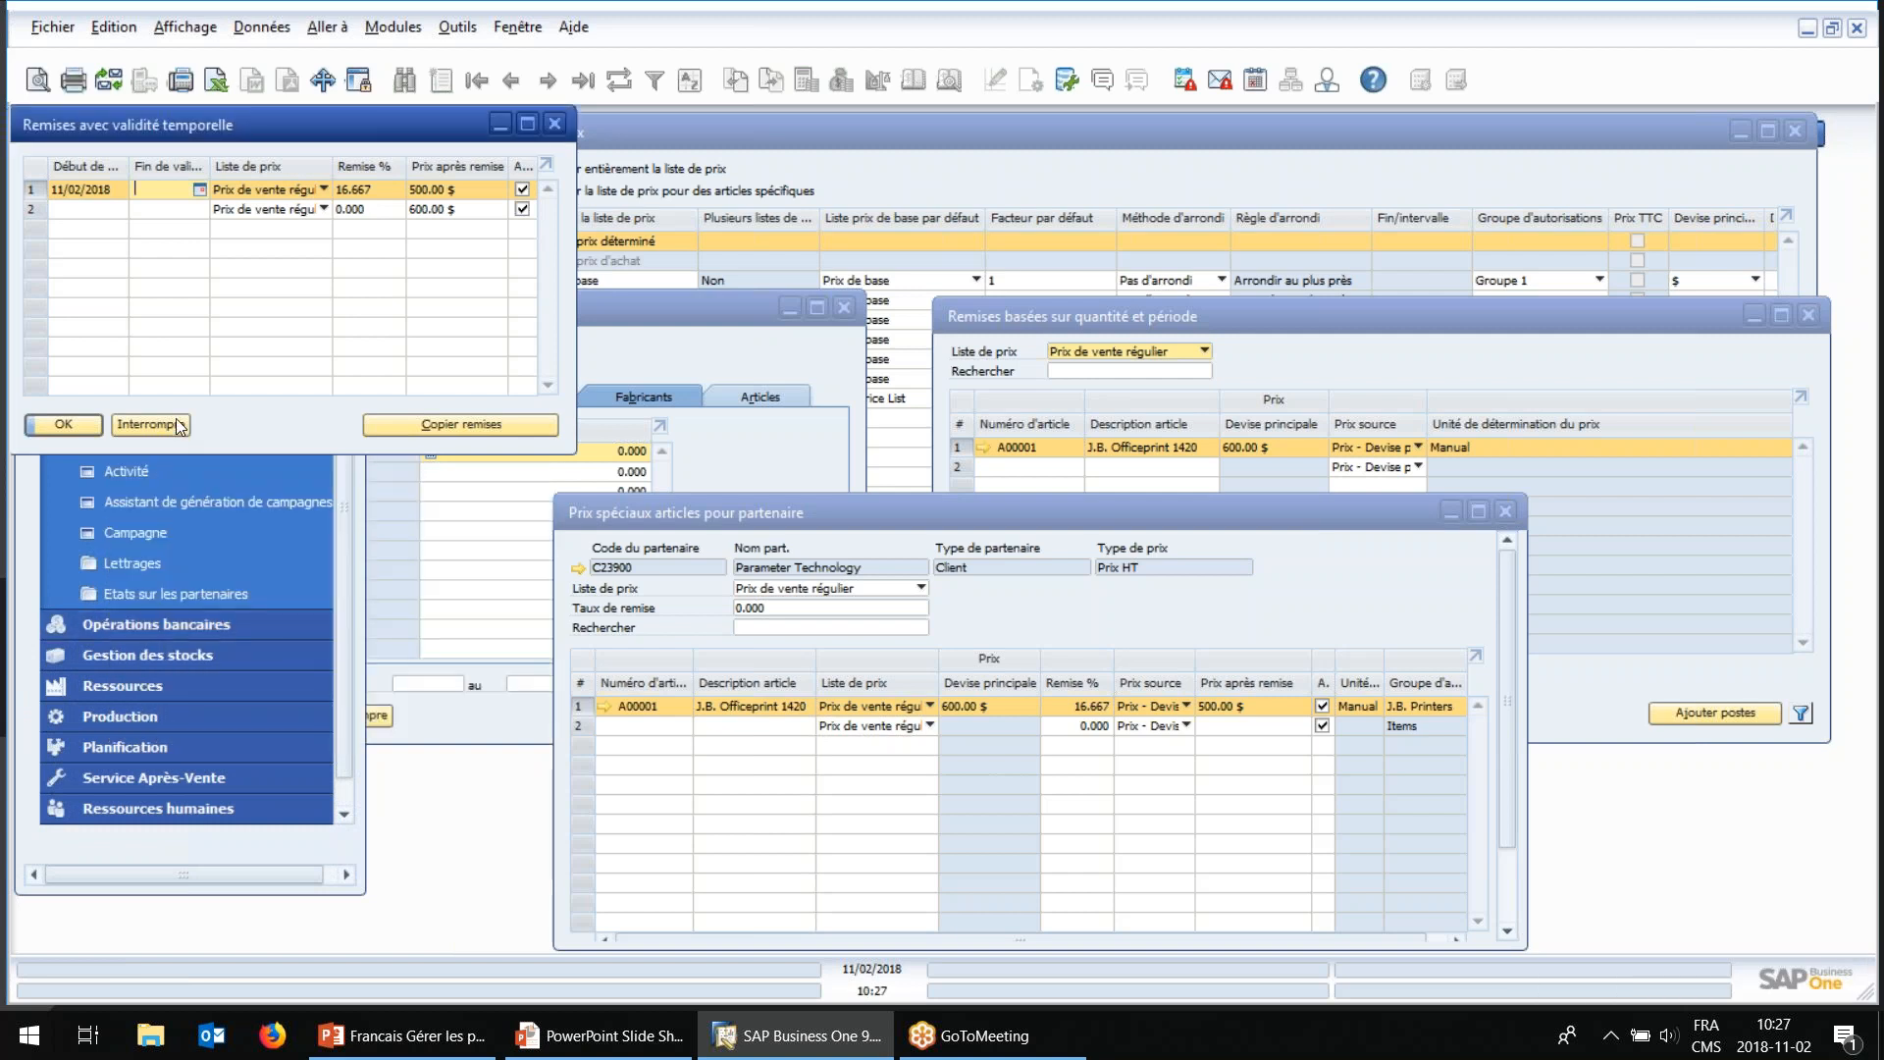
pyautogui.click(173, 424)
# Step: Shift the Prix spéciaux articles pour partenaire window slightly and bring Remises basées sur quantité et période to the front
pyautogui.moveTo(610, 498); pyautogui.dragTo(648, 495)
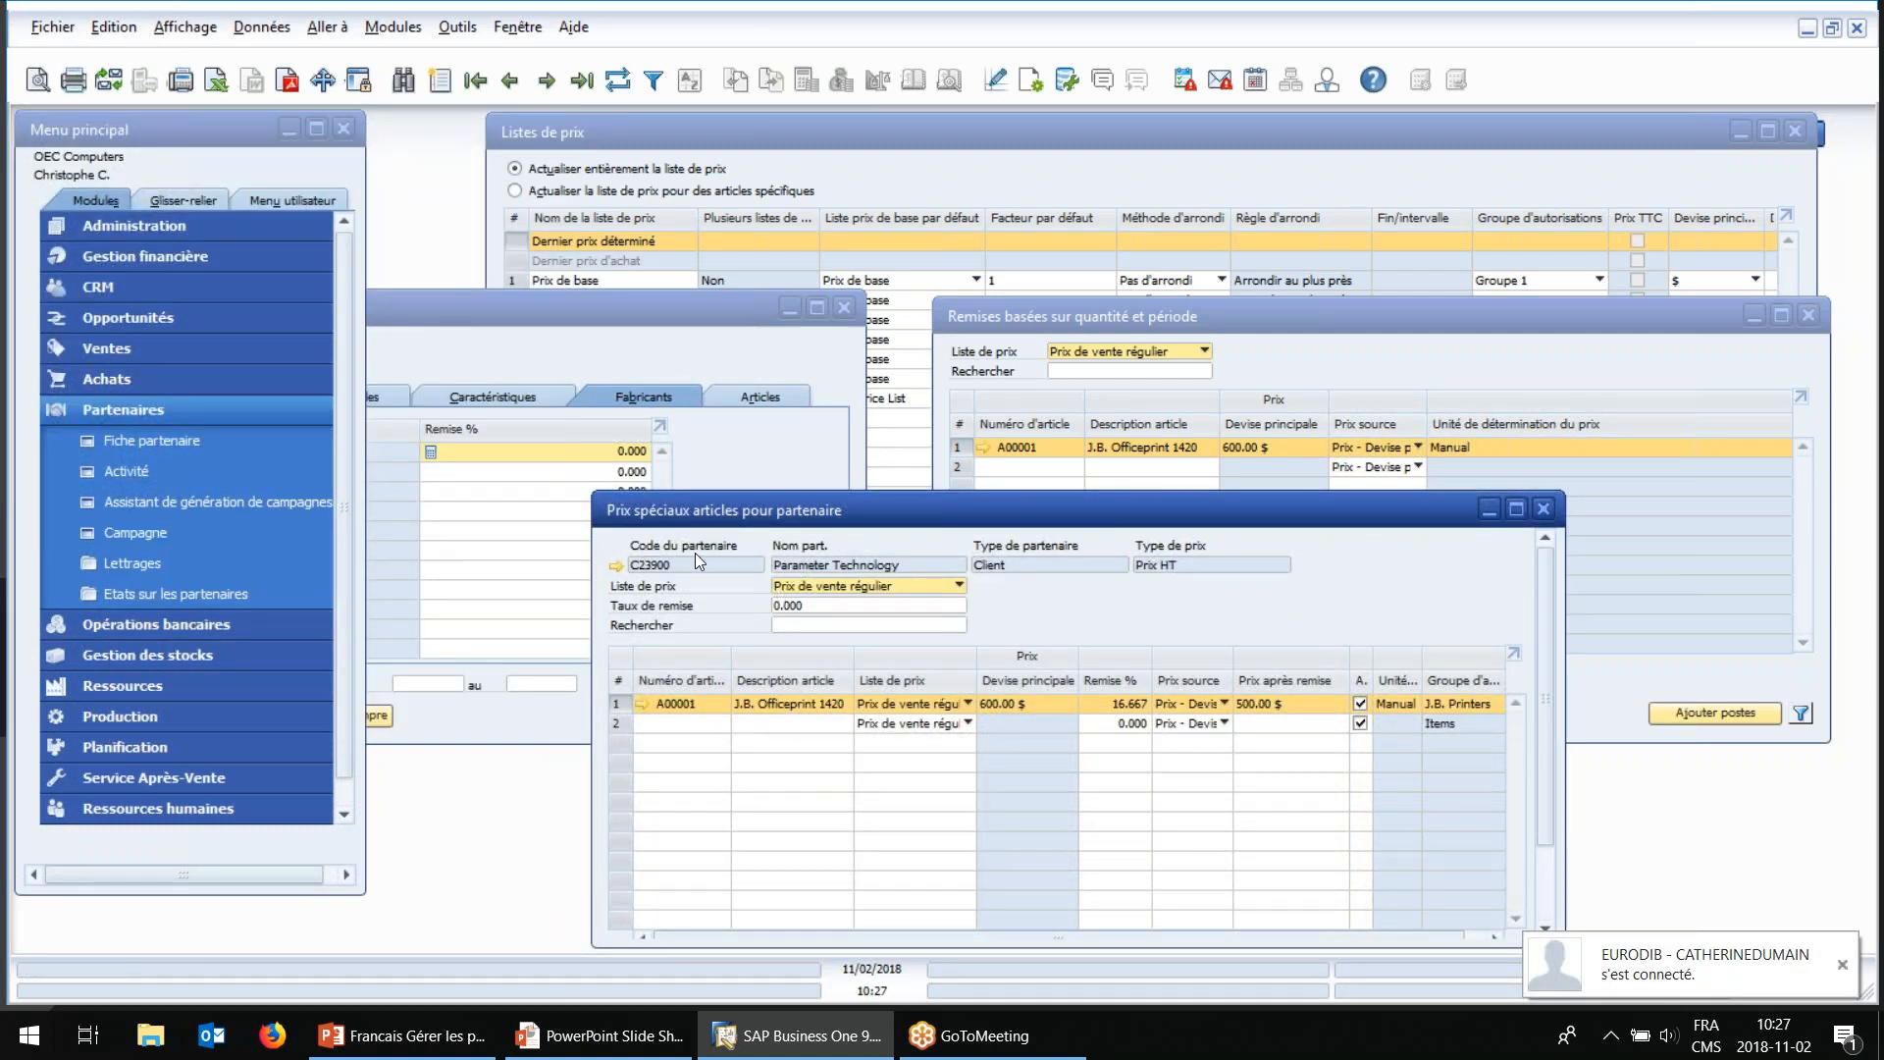
pyautogui.click(1033, 316)
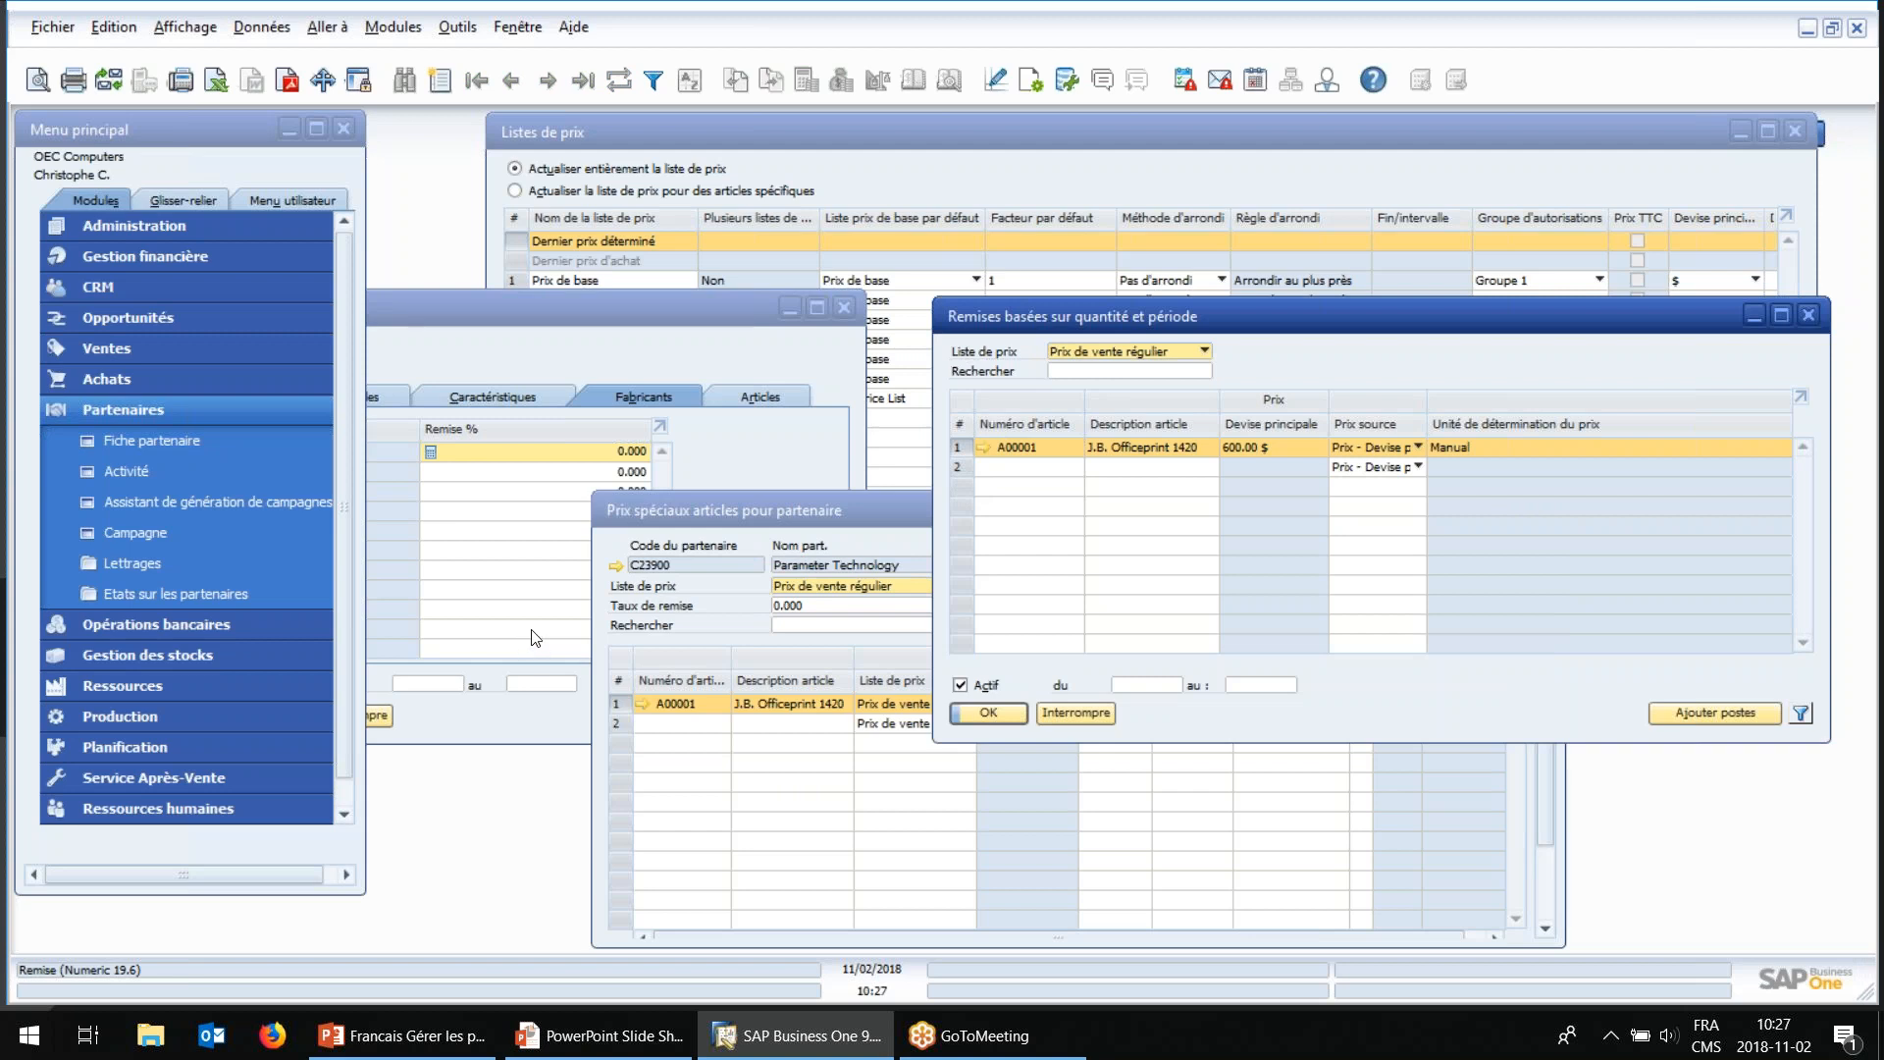
# Step: Open Copier prix spéciaux paramétrés from the Prix spéciaux functions of Gestion des stocks, examine its selection criteria, and close it
pyautogui.click(138, 414)
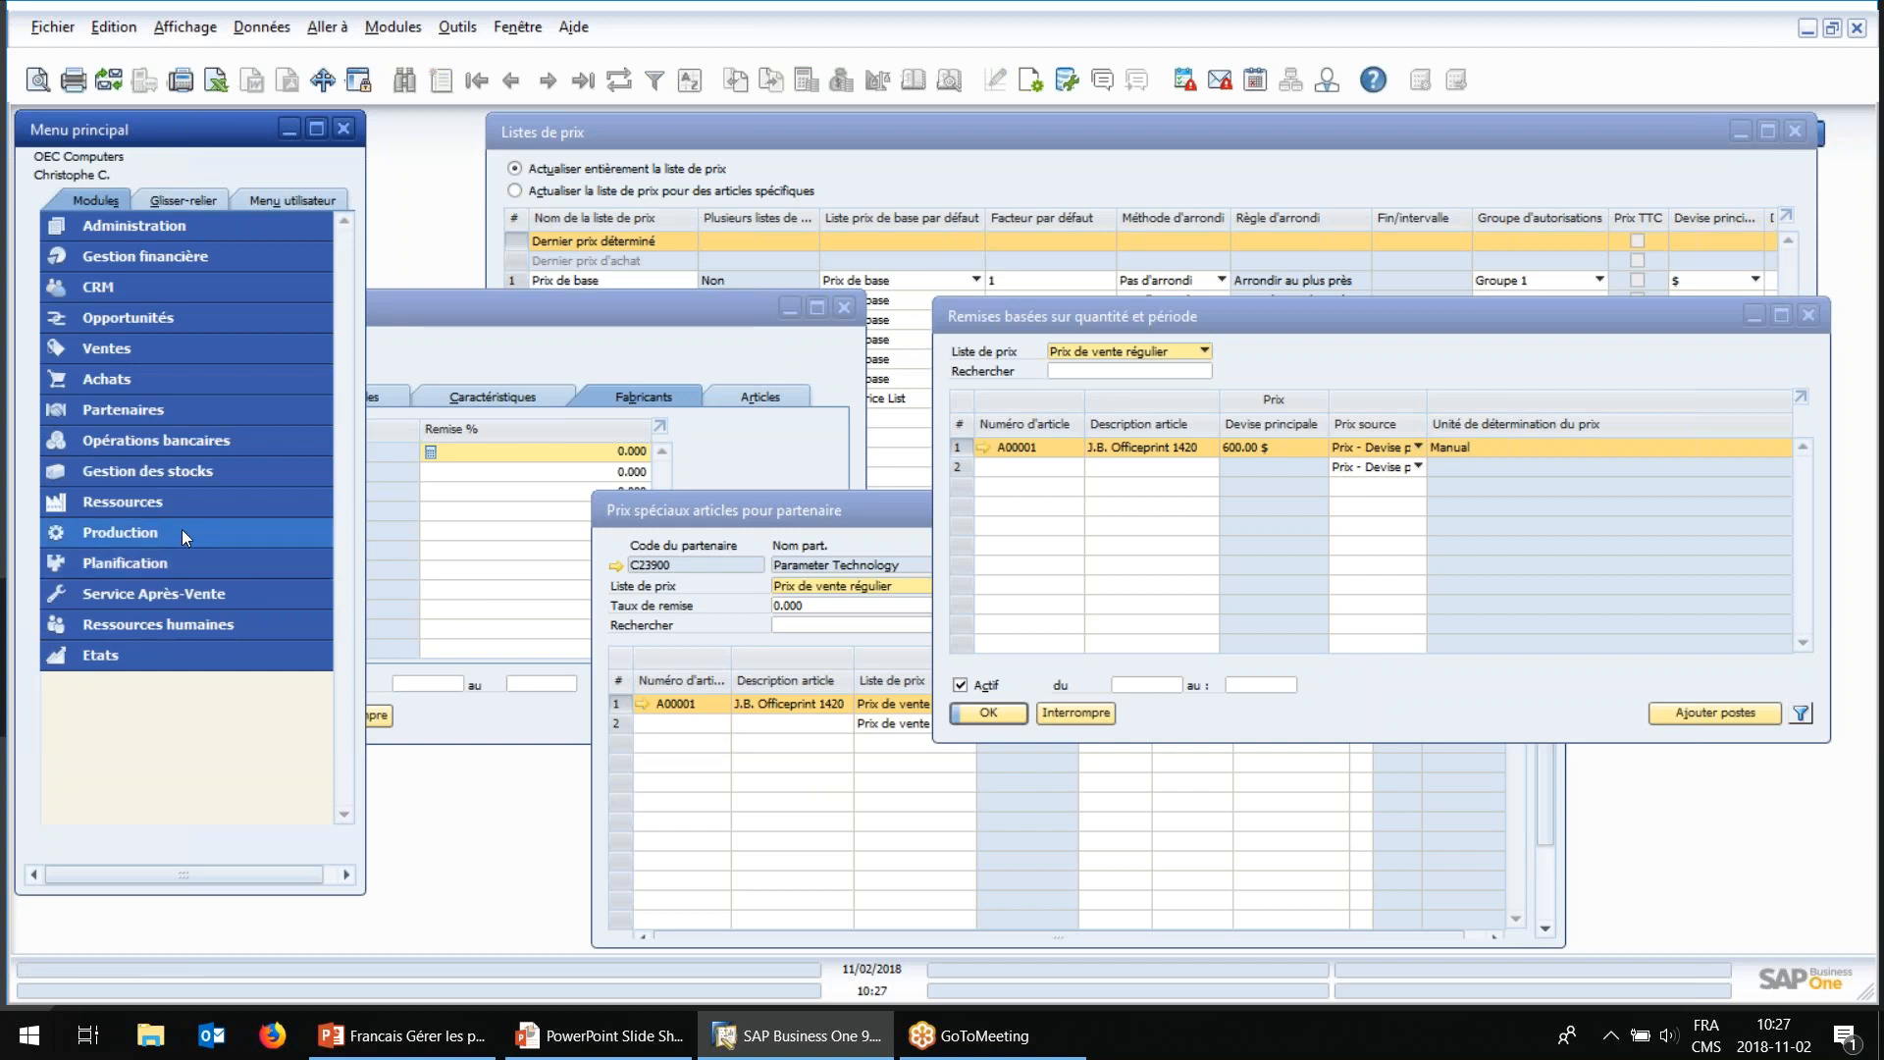
pyautogui.click(134, 473)
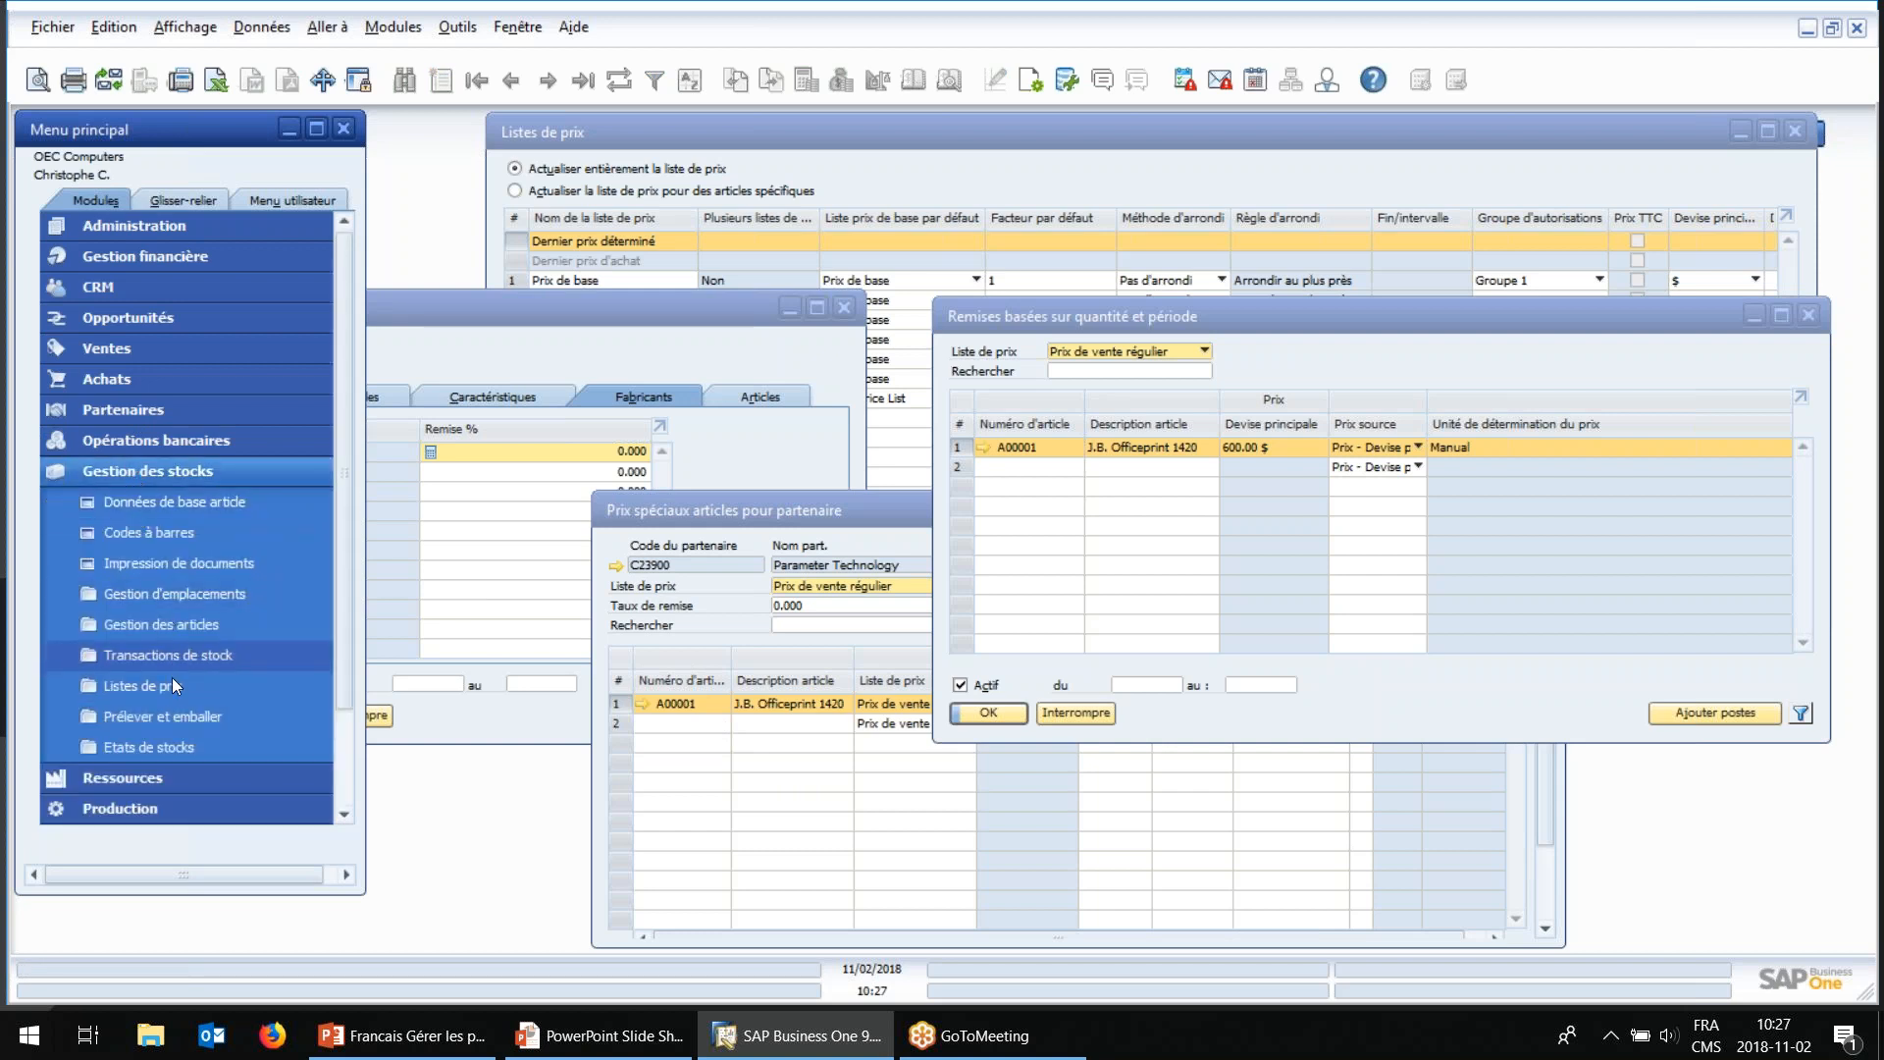
pyautogui.click(170, 685)
pyautogui.click(174, 750)
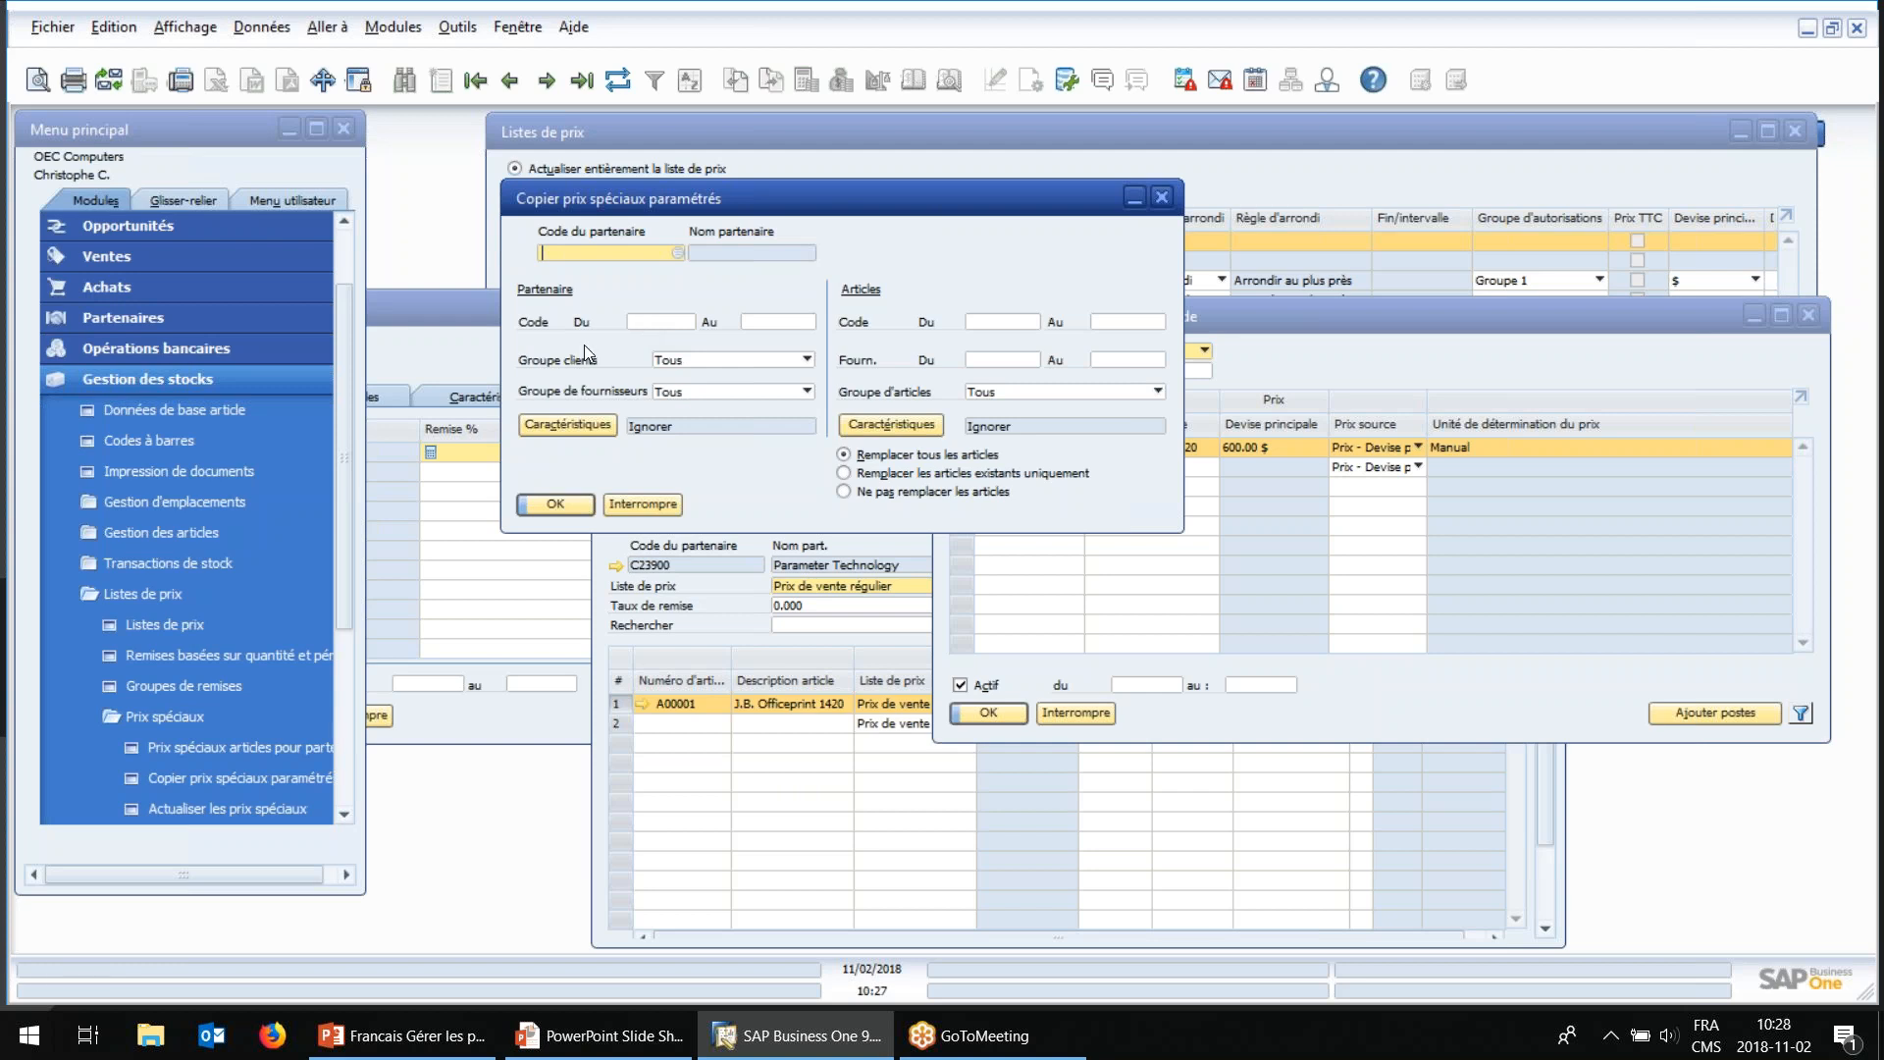
pyautogui.press('Escape')
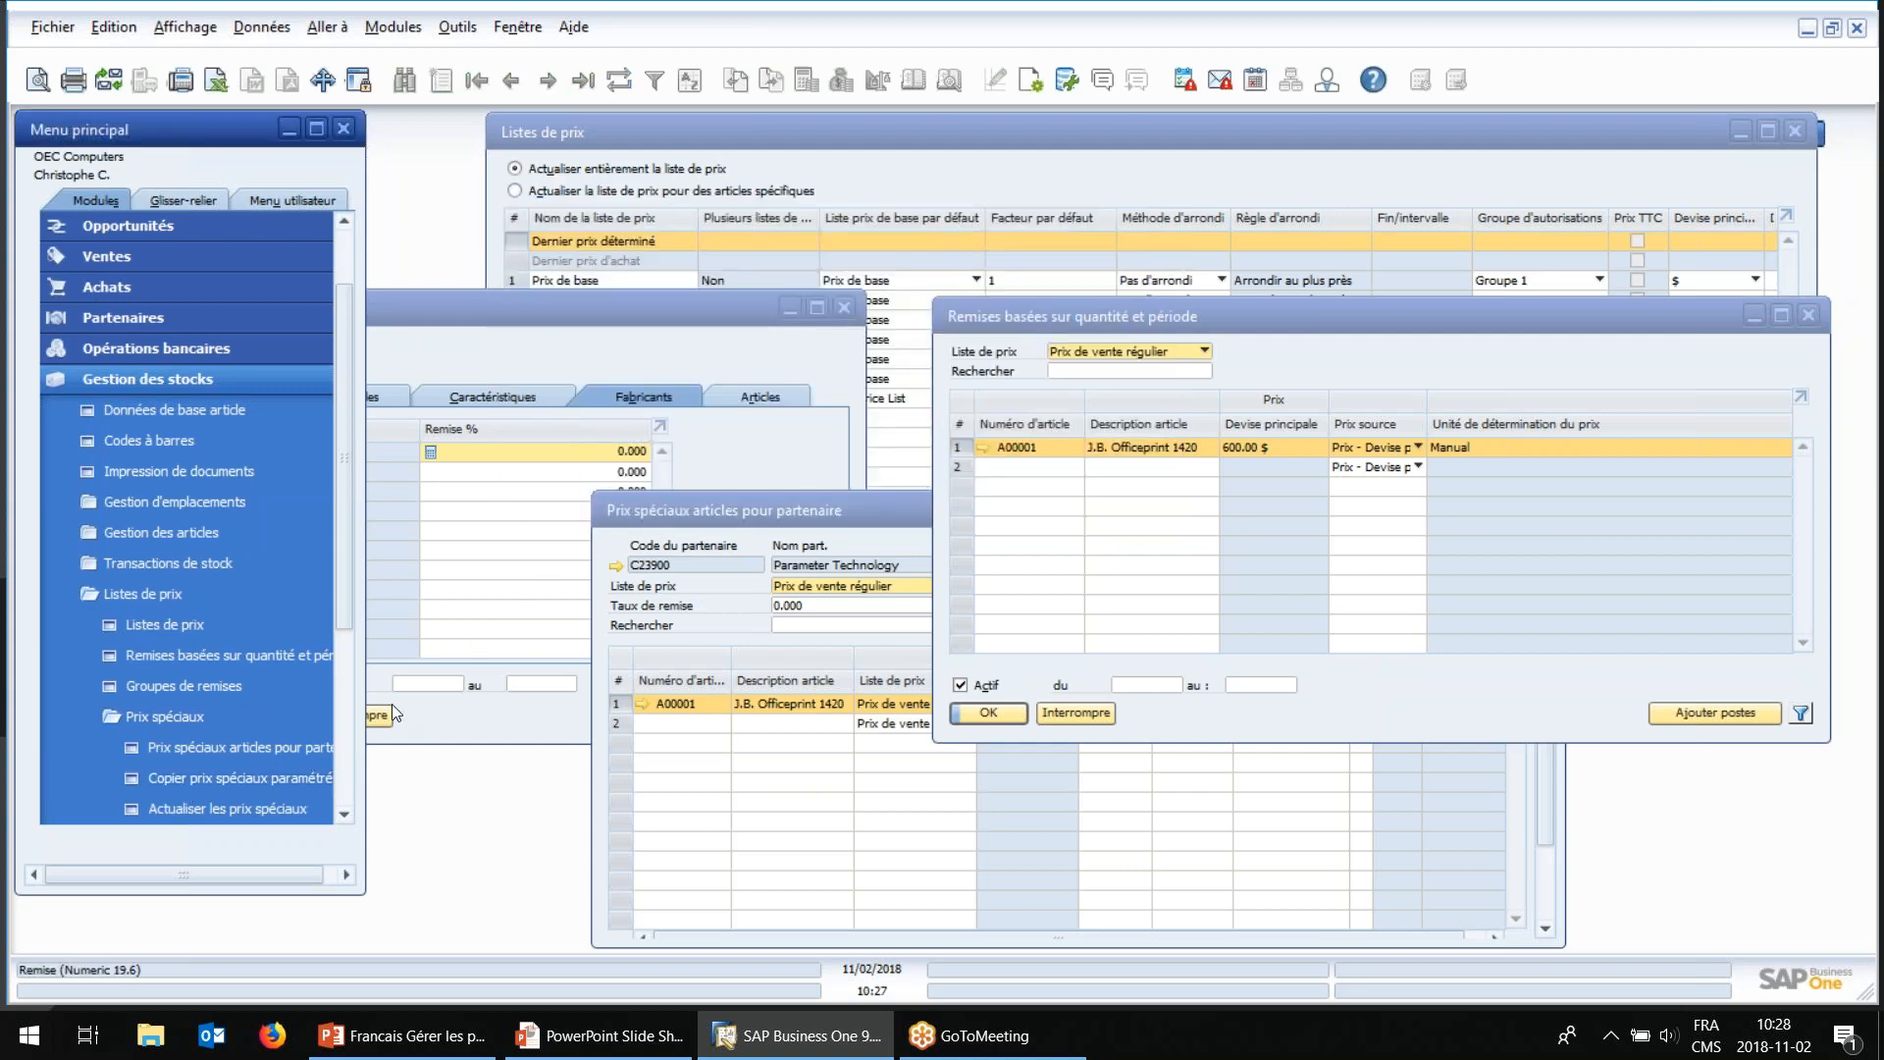
# Step: Open Actualiser les prix spéciaux, examine its discount update options and selection criteria, close it, and collapse the Listes de prix functions
pyautogui.scroll(-1, 228, 767)
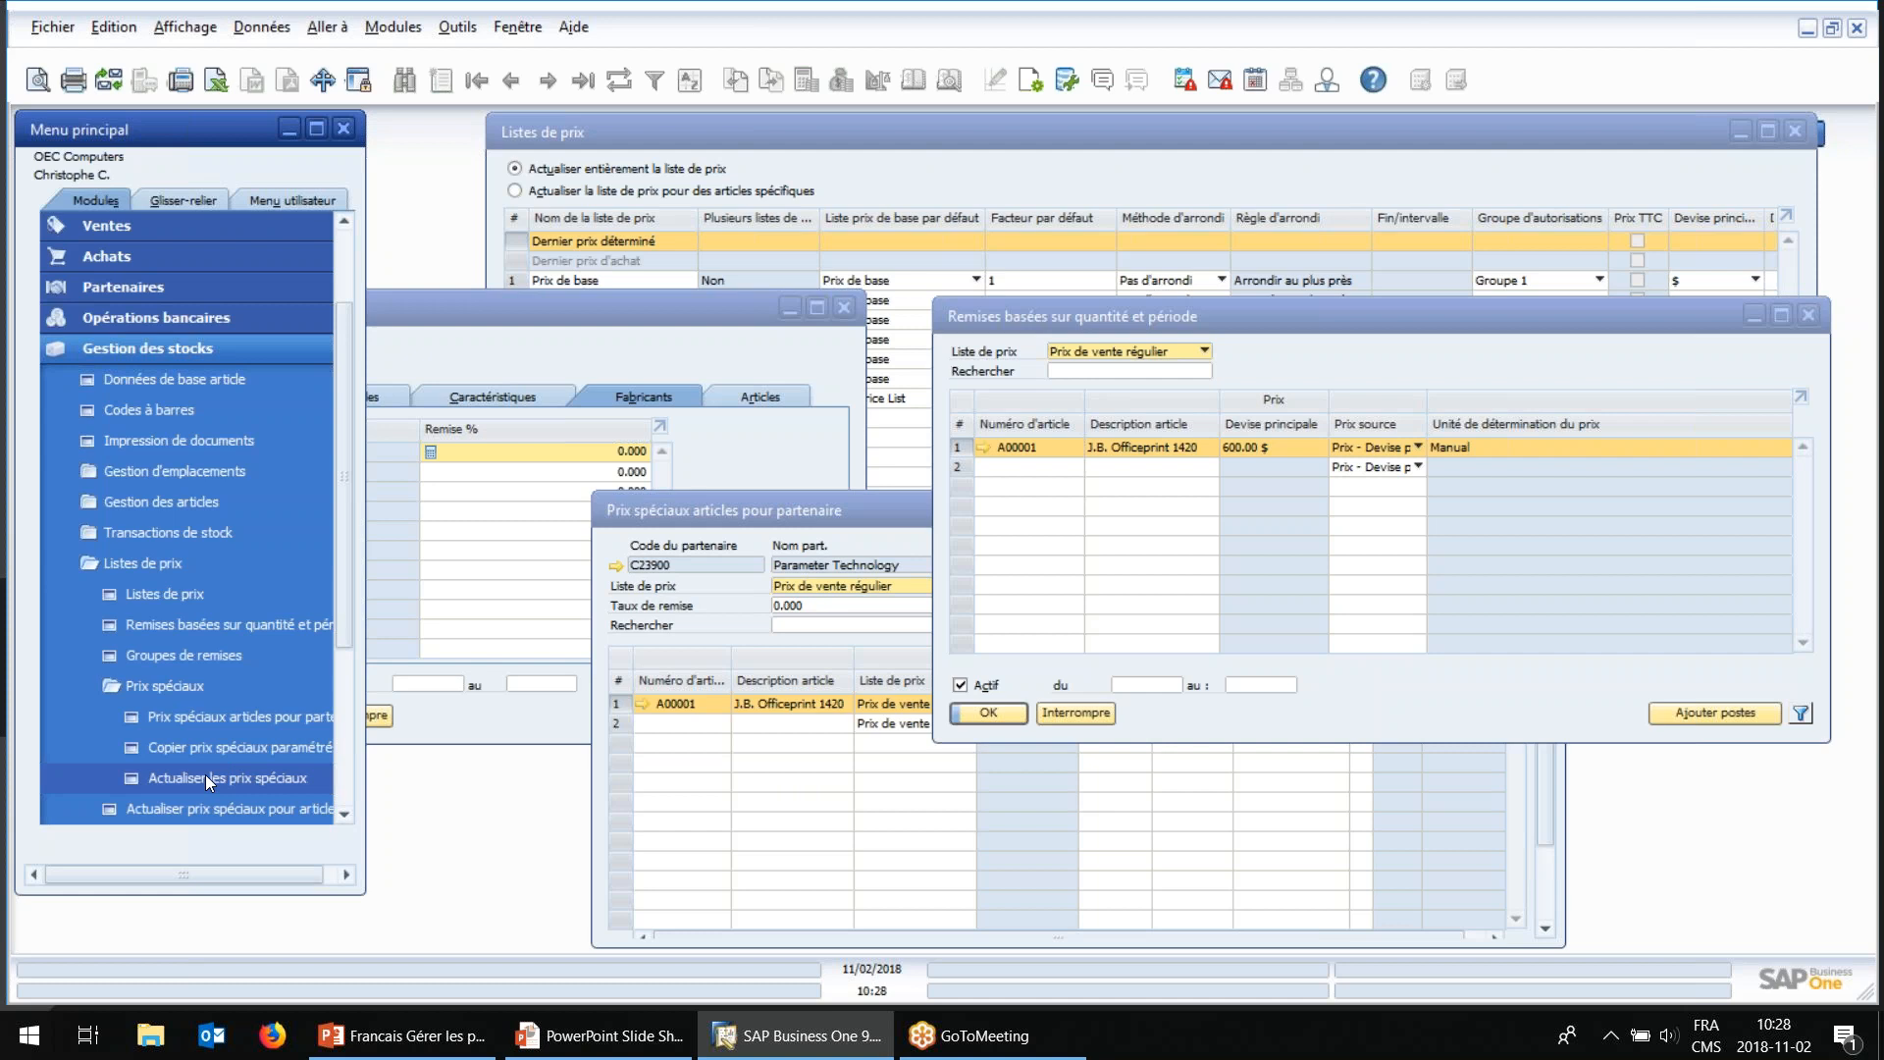
pyautogui.click(204, 774)
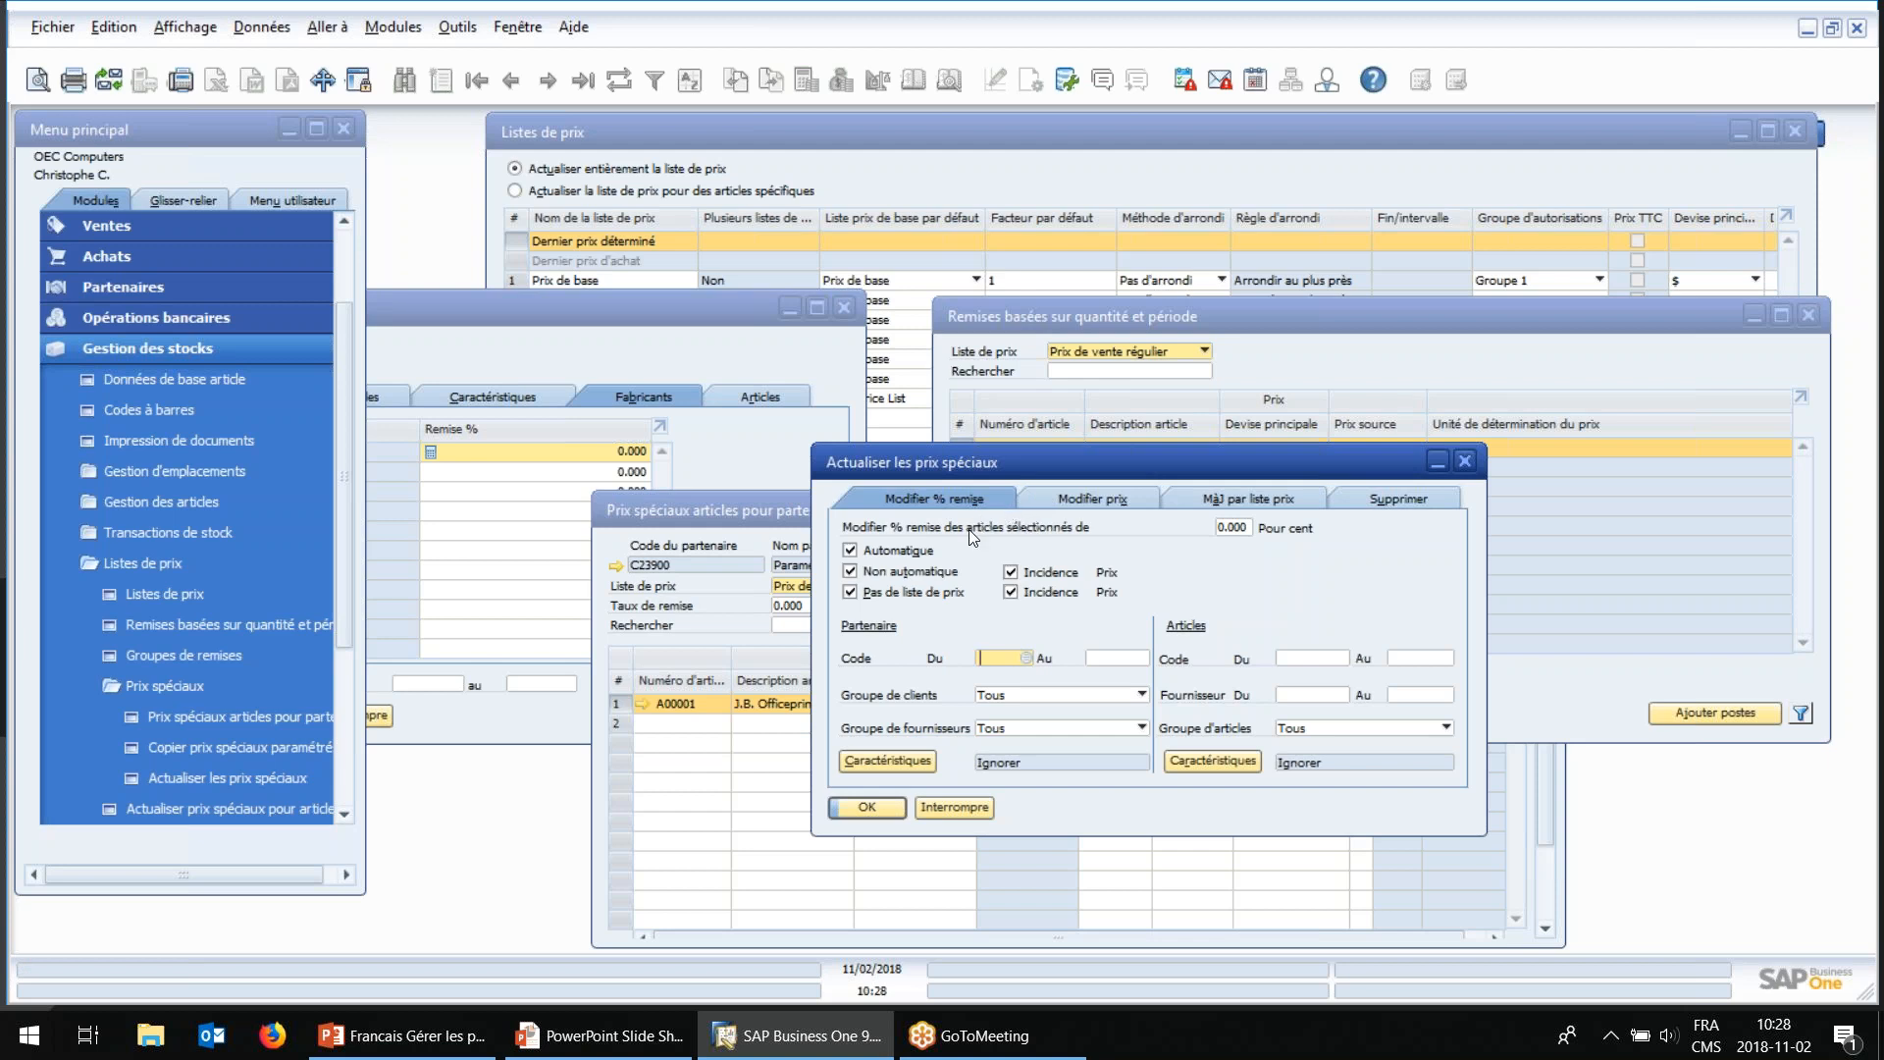
pyautogui.click(954, 807)
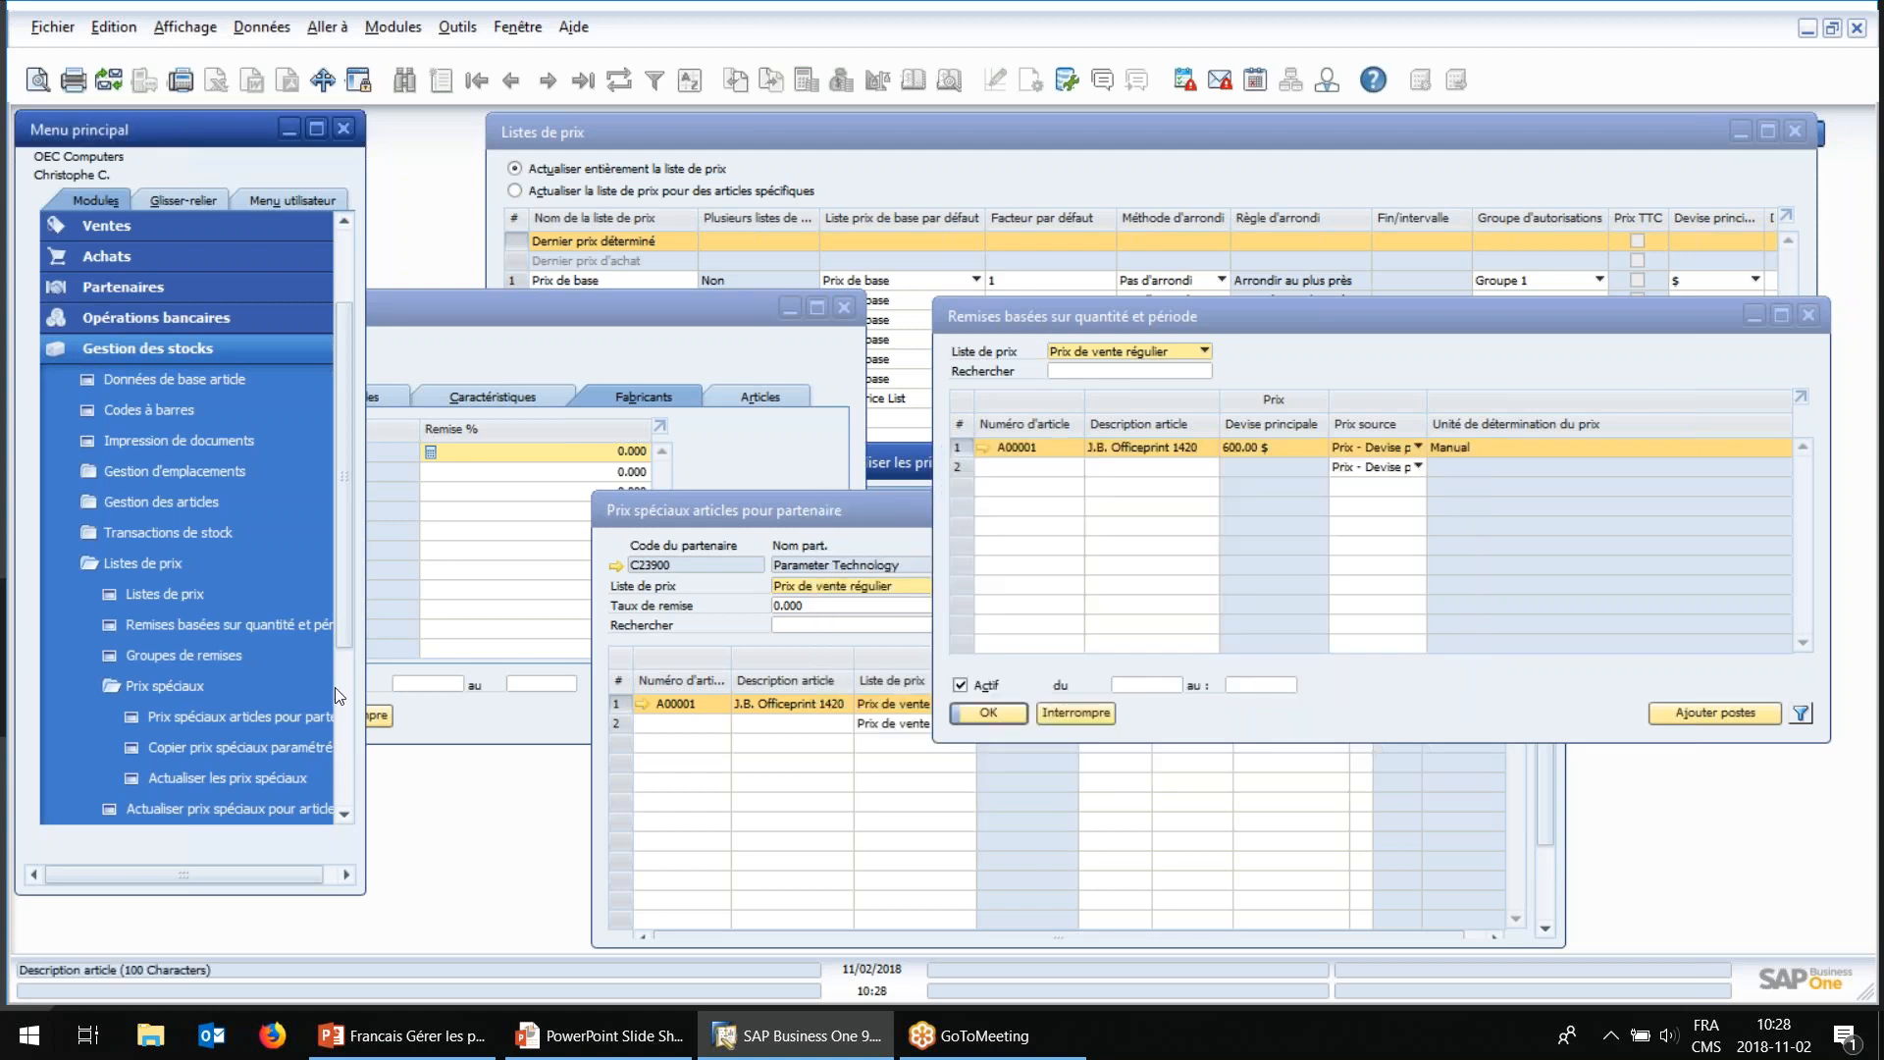
pyautogui.click(116, 567)
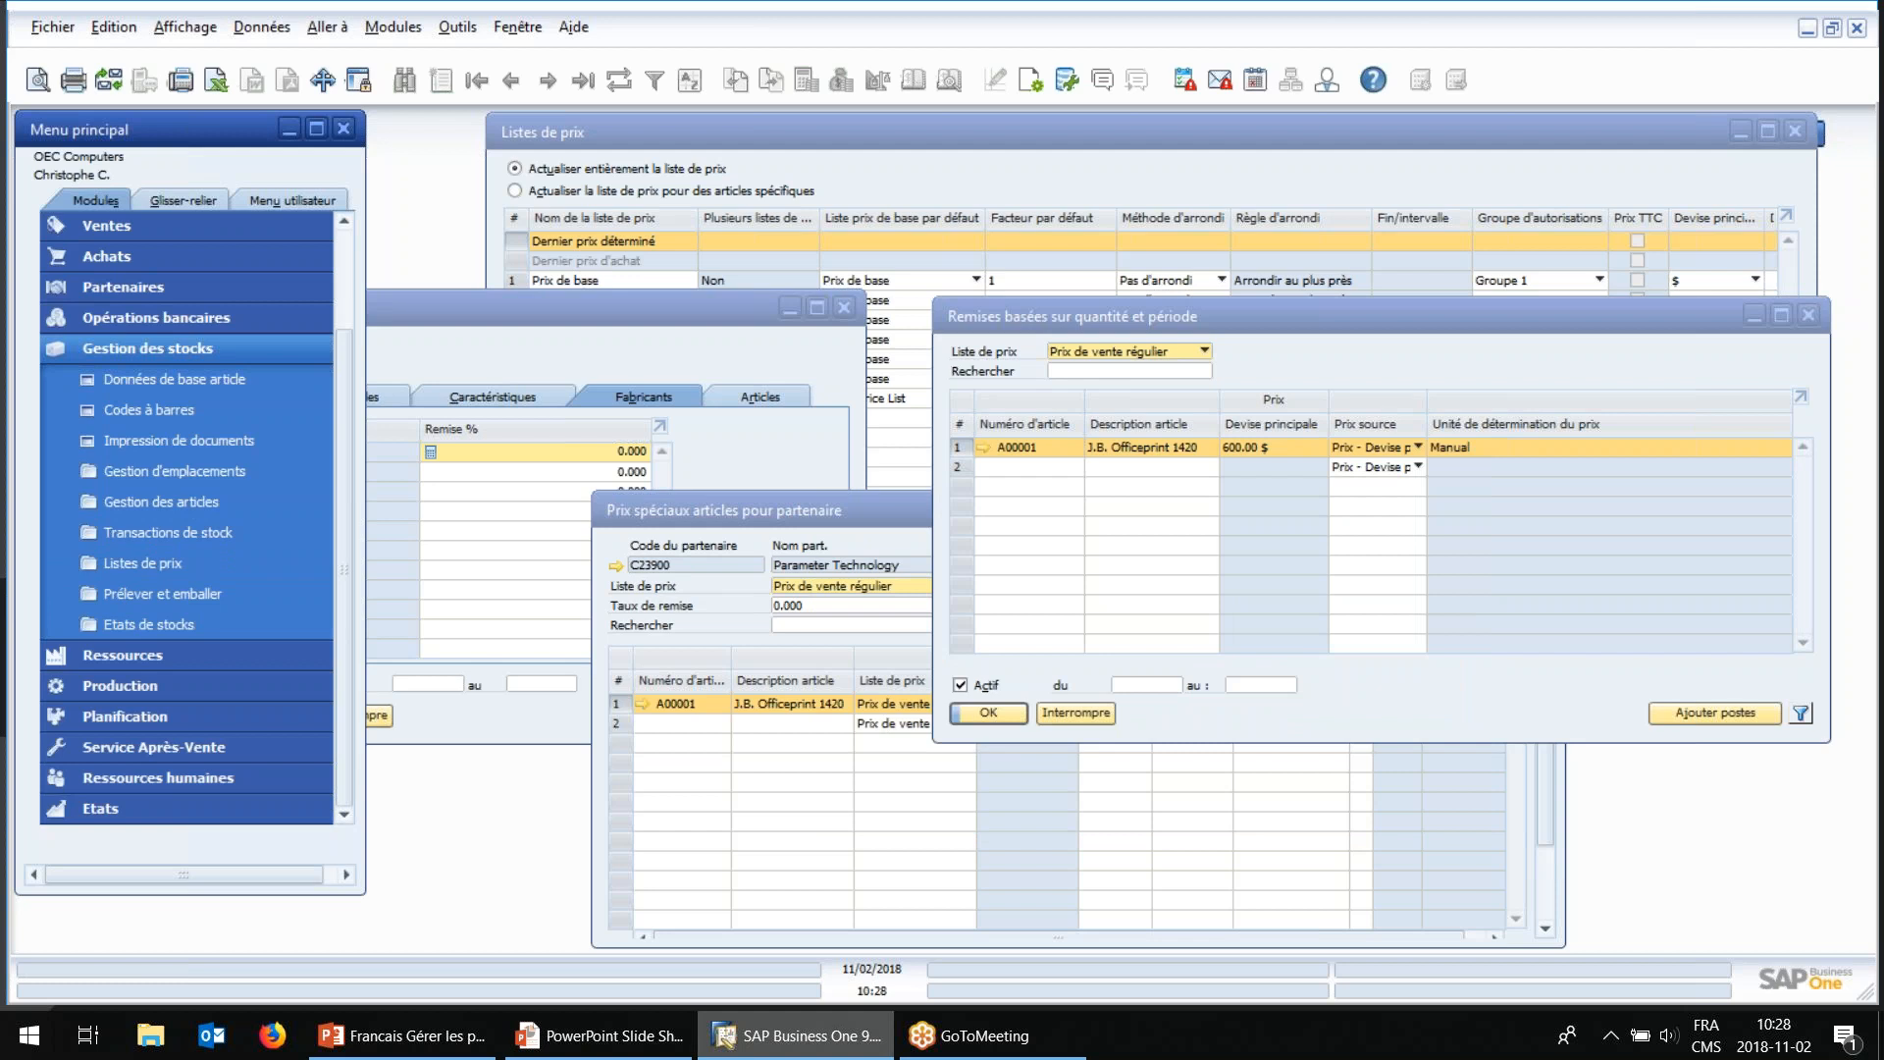
# Step: Switch to the PowerPoint presentation and copy the first SAP Help link on slide 2
pyautogui.moveTo(618, 1043)
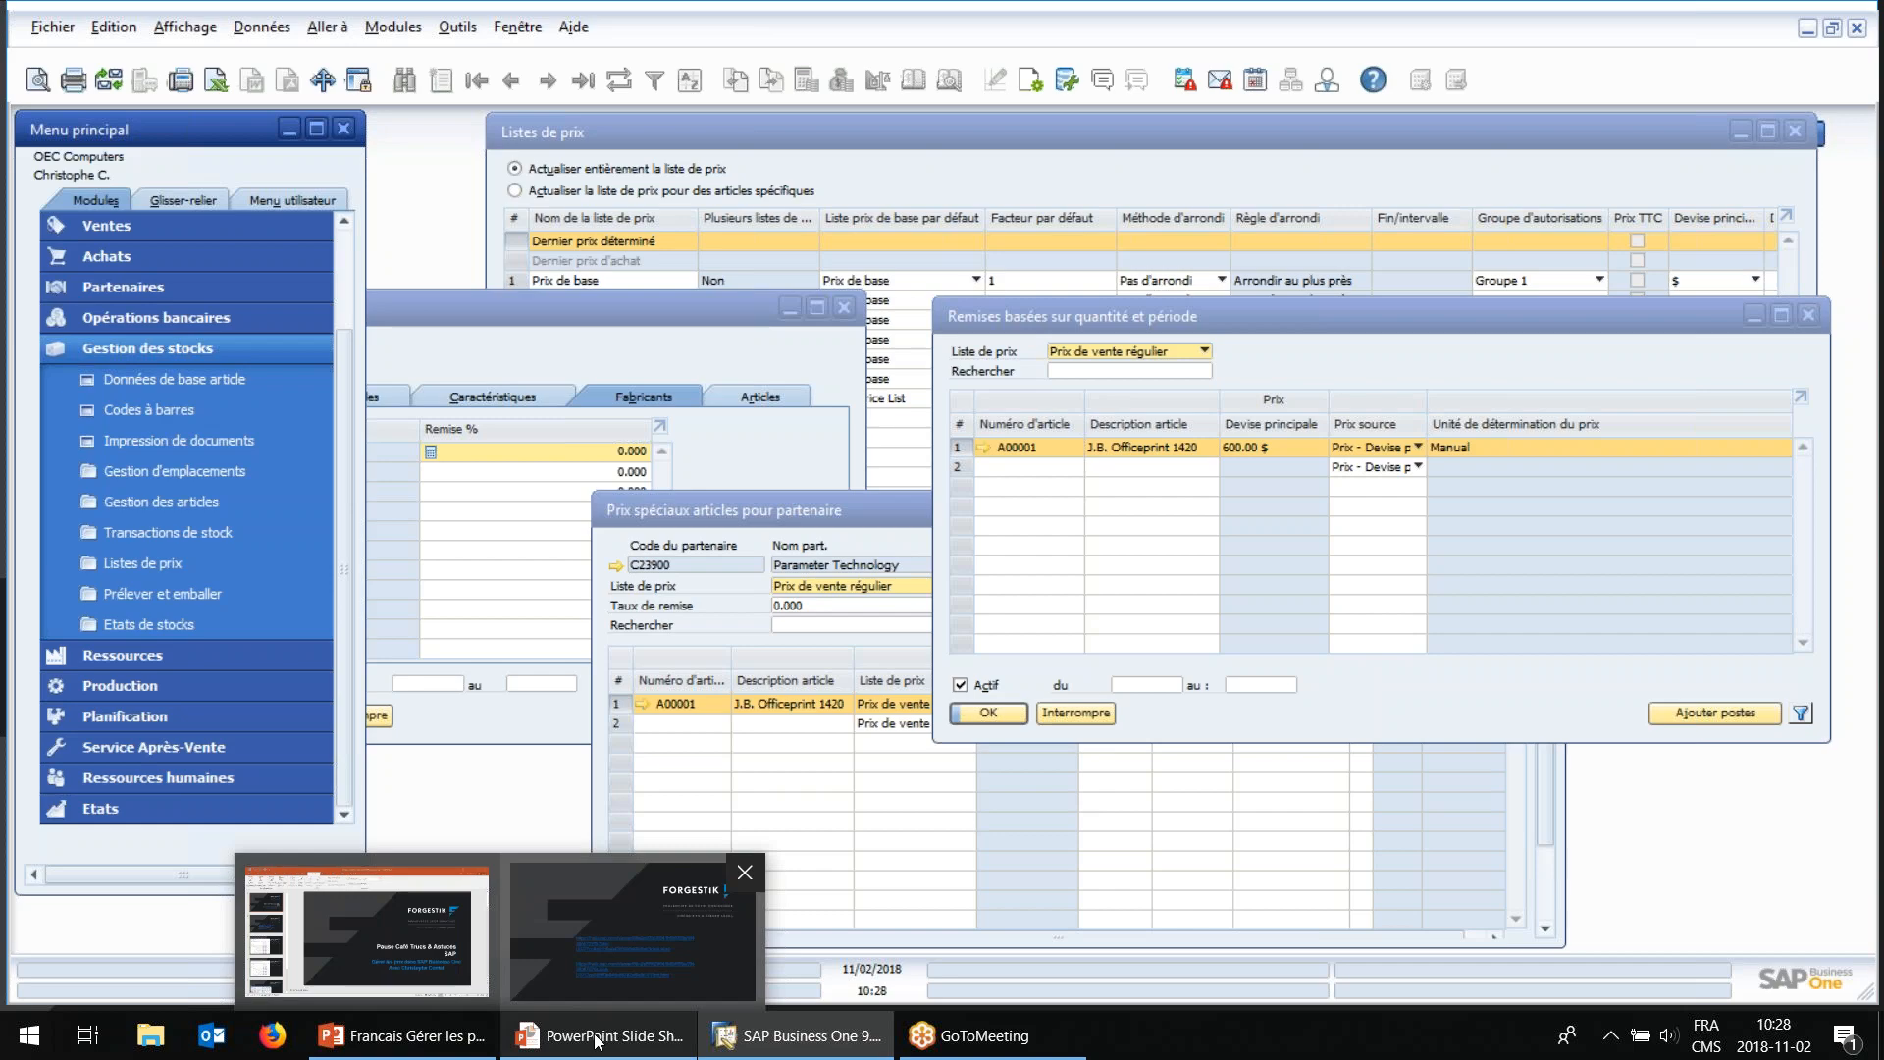
pyautogui.click(458, 1038)
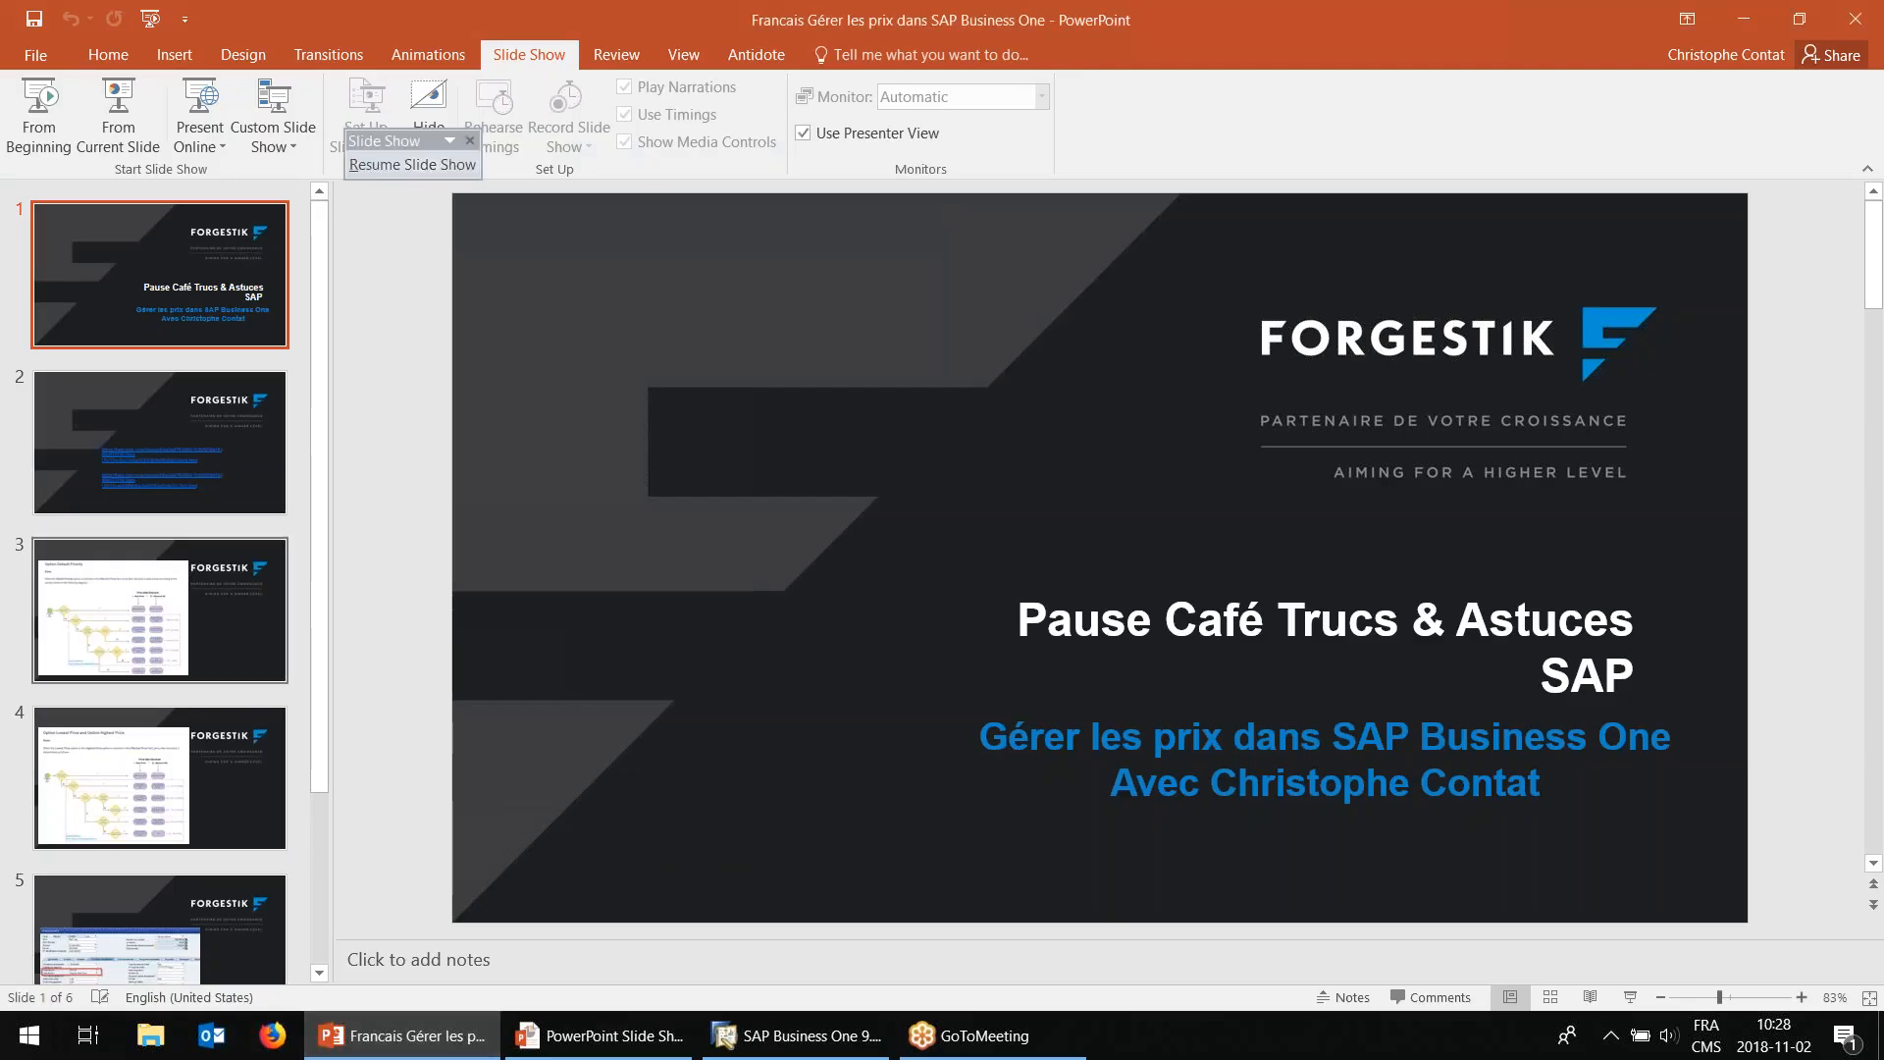
pyautogui.click(160, 443)
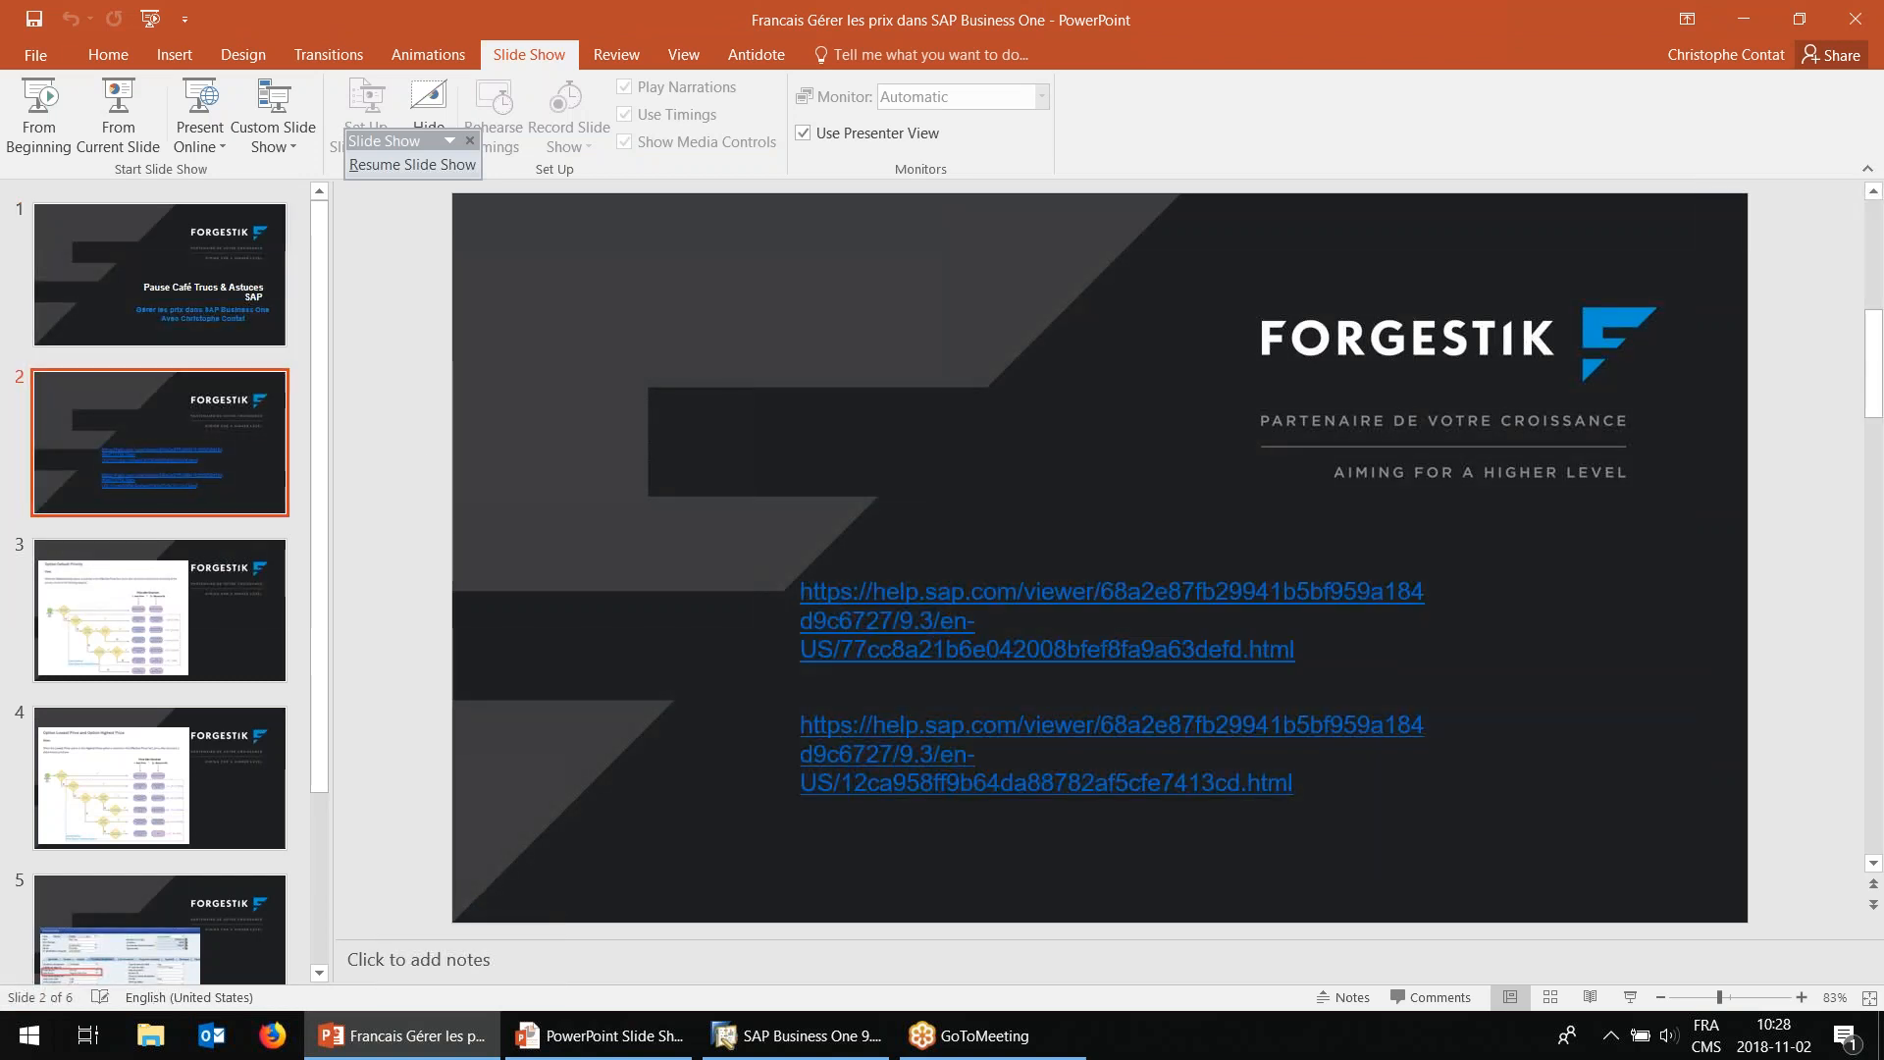
pyautogui.moveTo(1297, 650); pyautogui.dragTo(822, 593)
pyautogui.hotkey('ctrl', 'c')
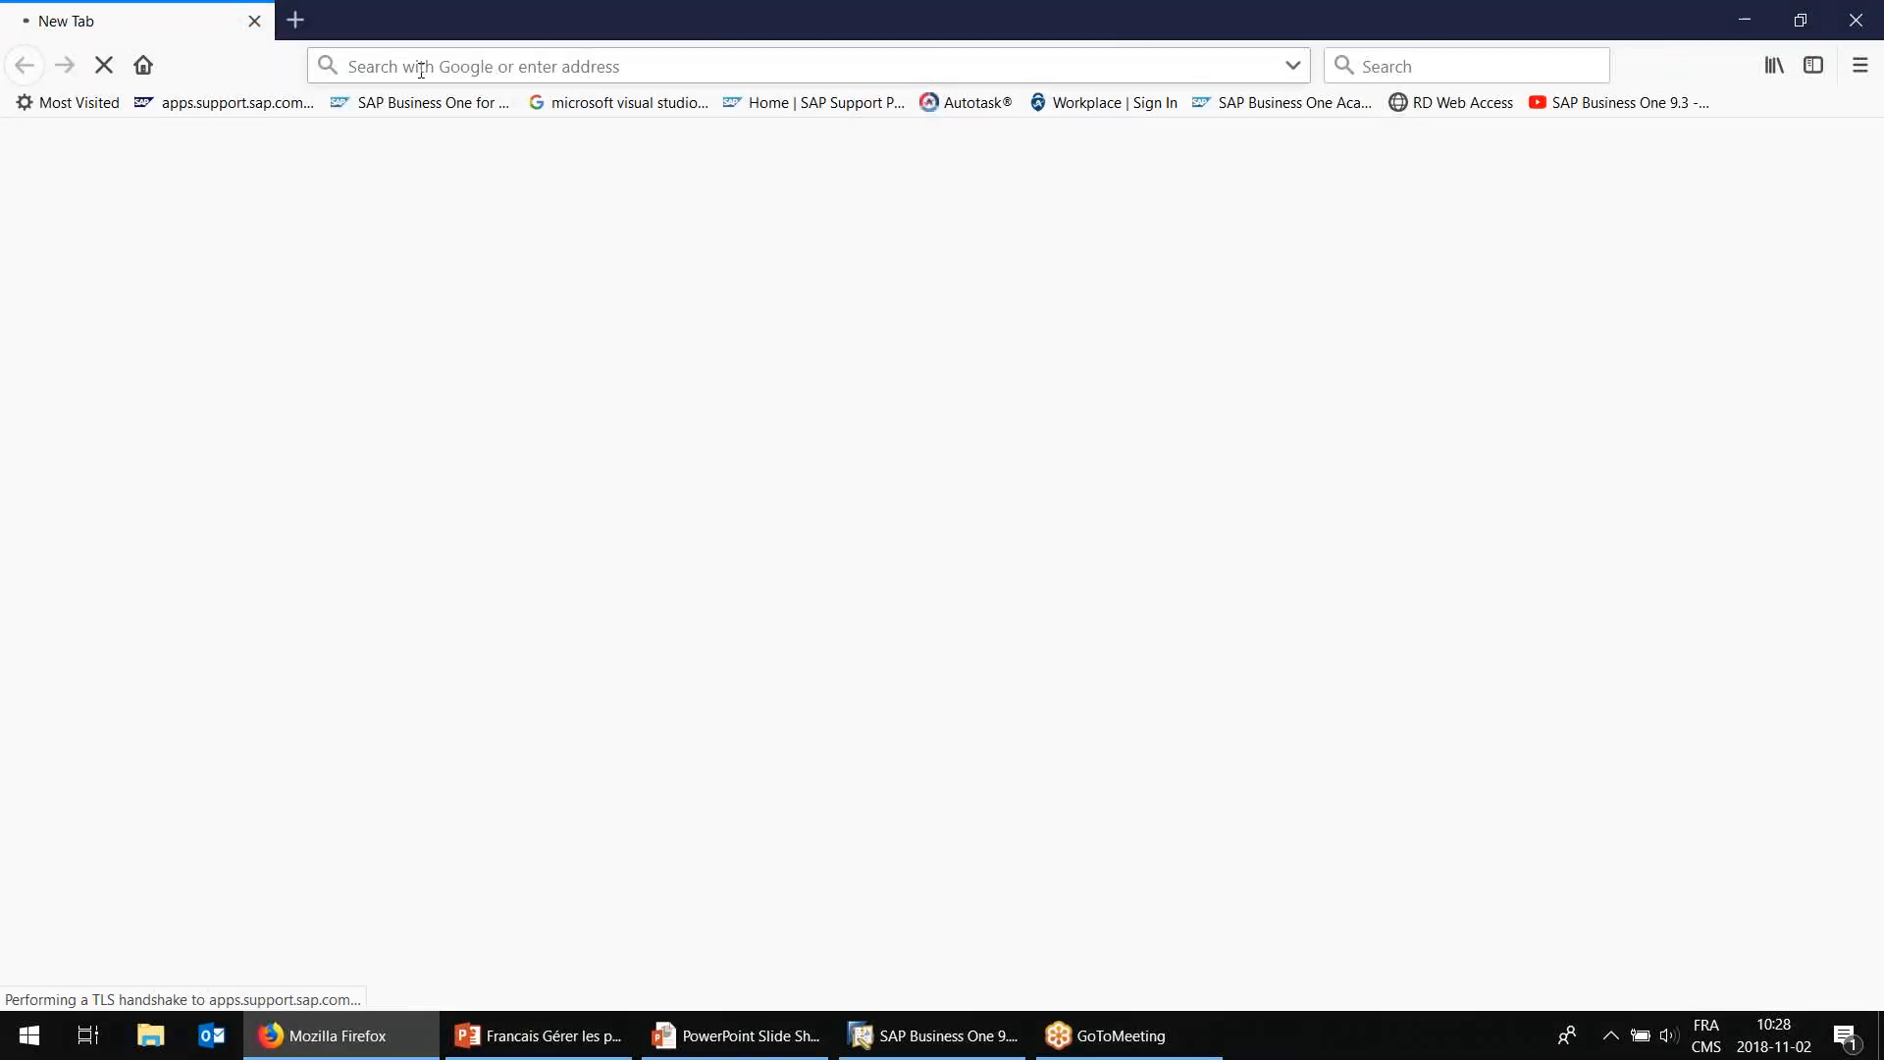
# Step: Load the copied SAP Help link in Firefox
pyautogui.click(402, 61)
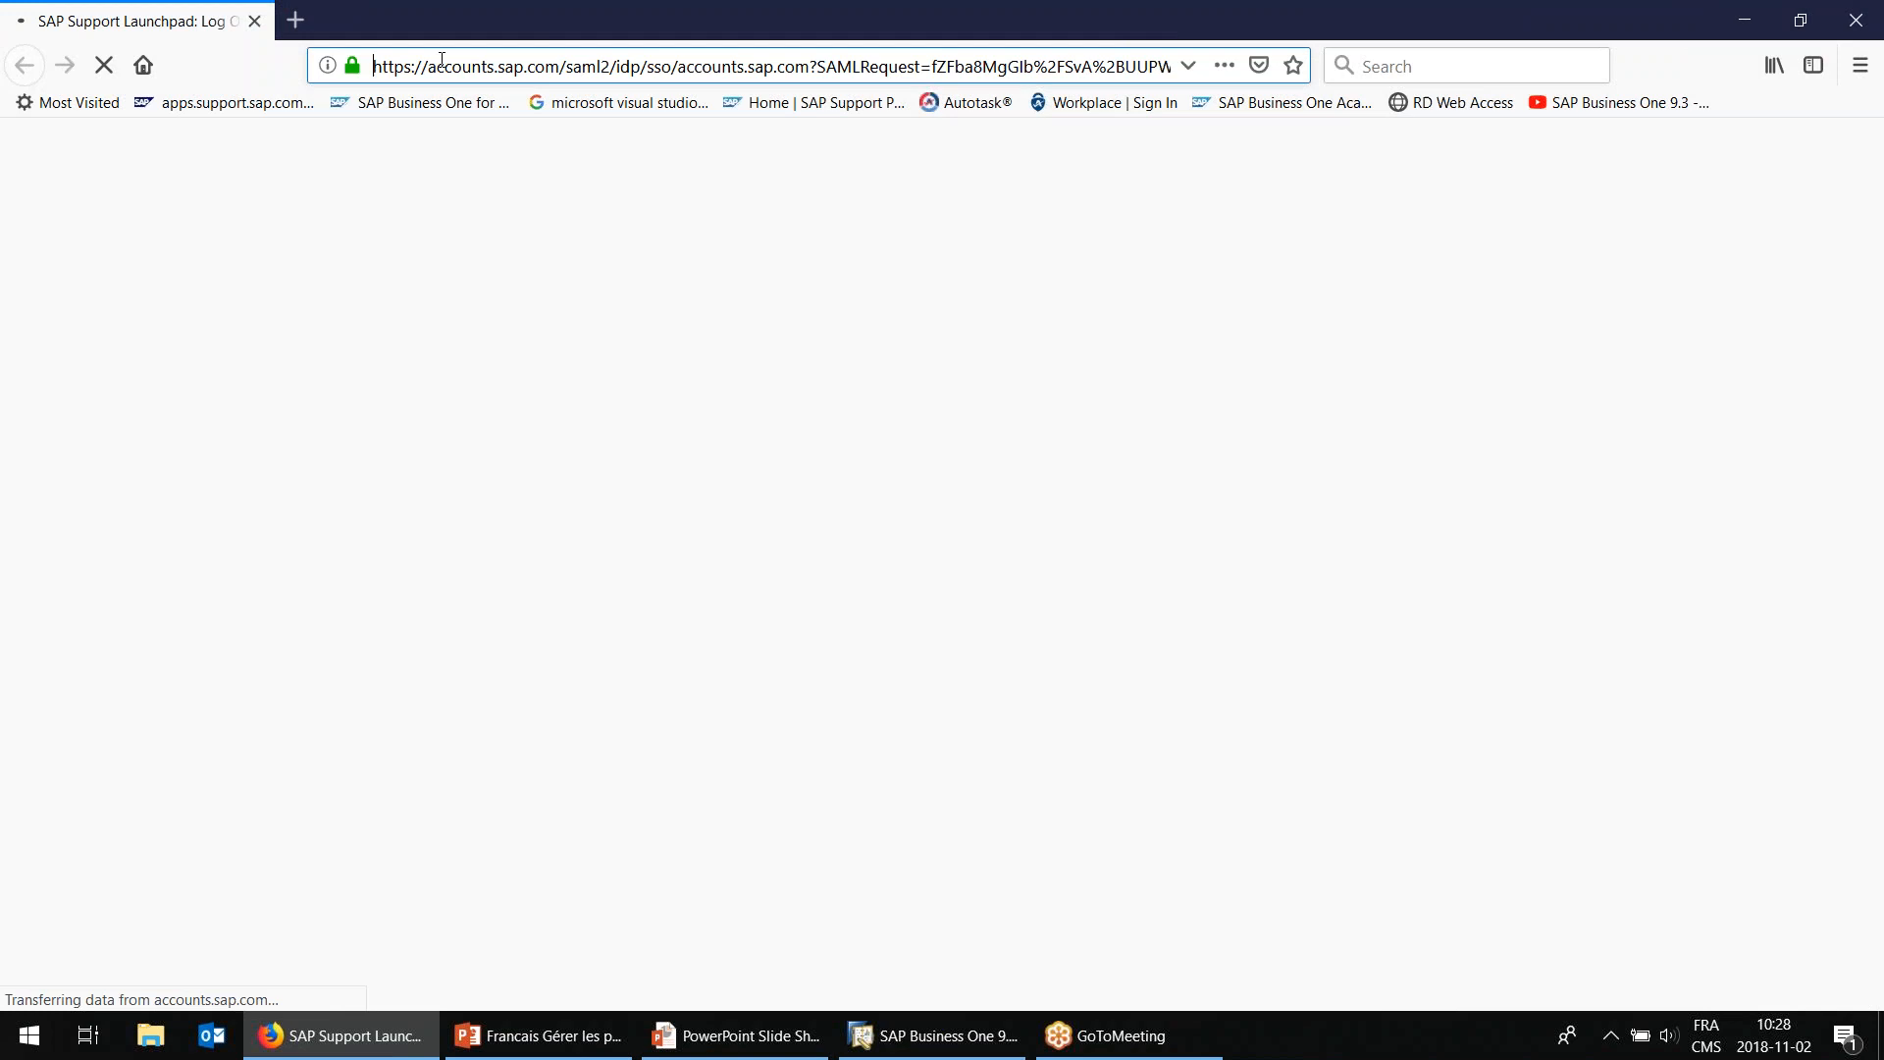
pyautogui.click(385, 65)
pyautogui.hotkey('ctrl', 'v')
pyautogui.press('Return')
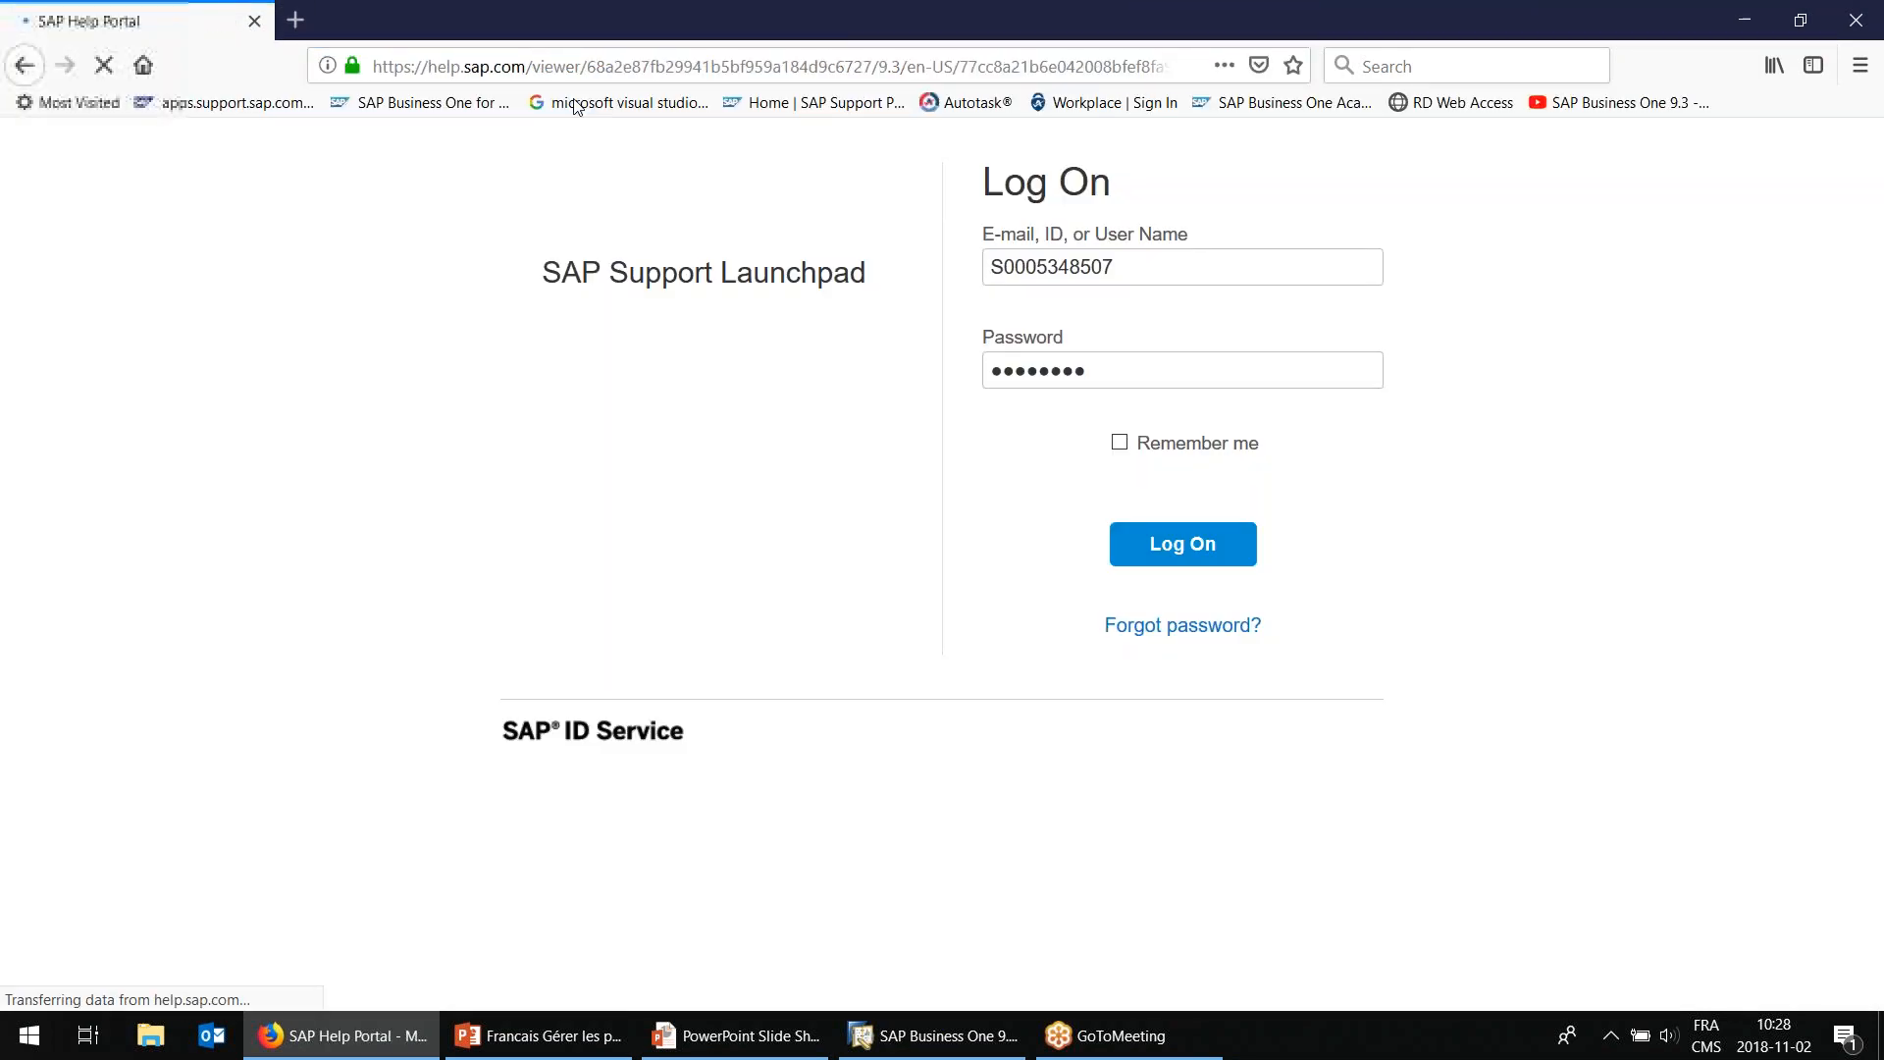
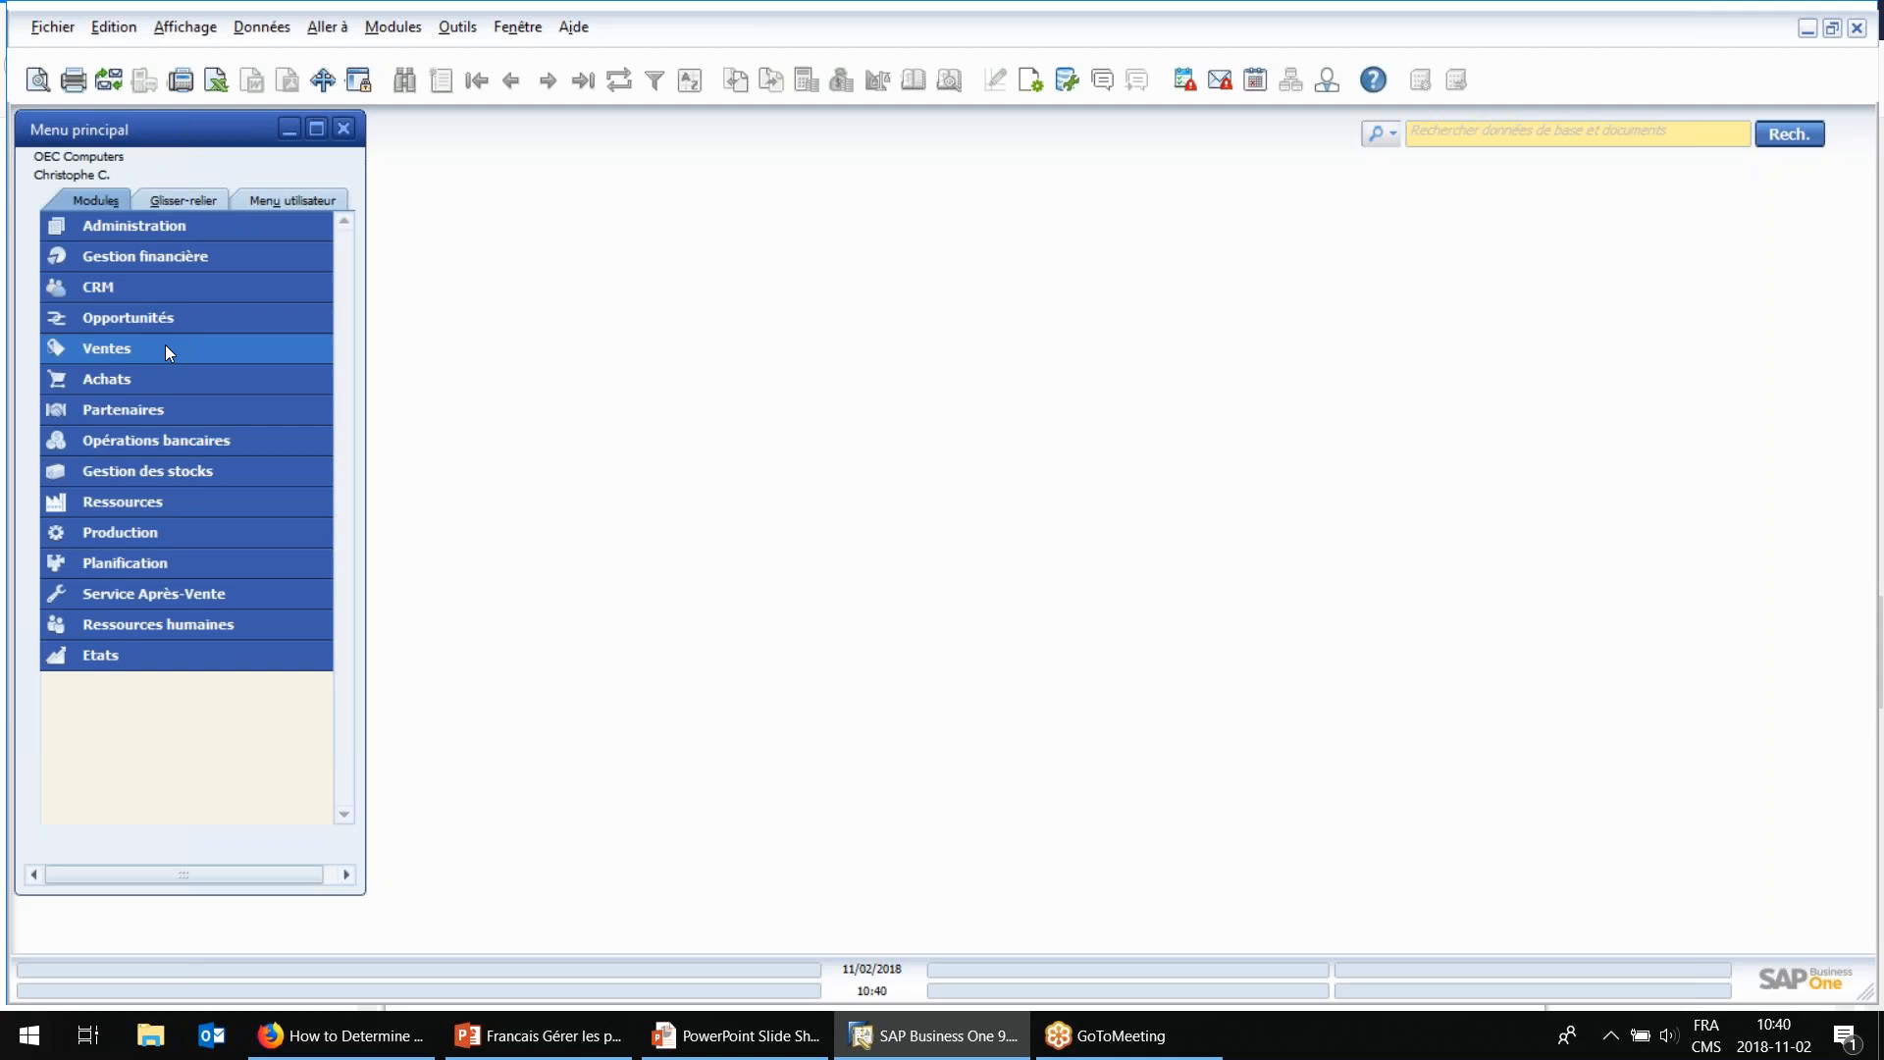
# Step: In SAP Business One, open Options générales under Initialisation système, examine the Détermination du prix settings, close it, and collapse Administration
pyautogui.click(143, 234)
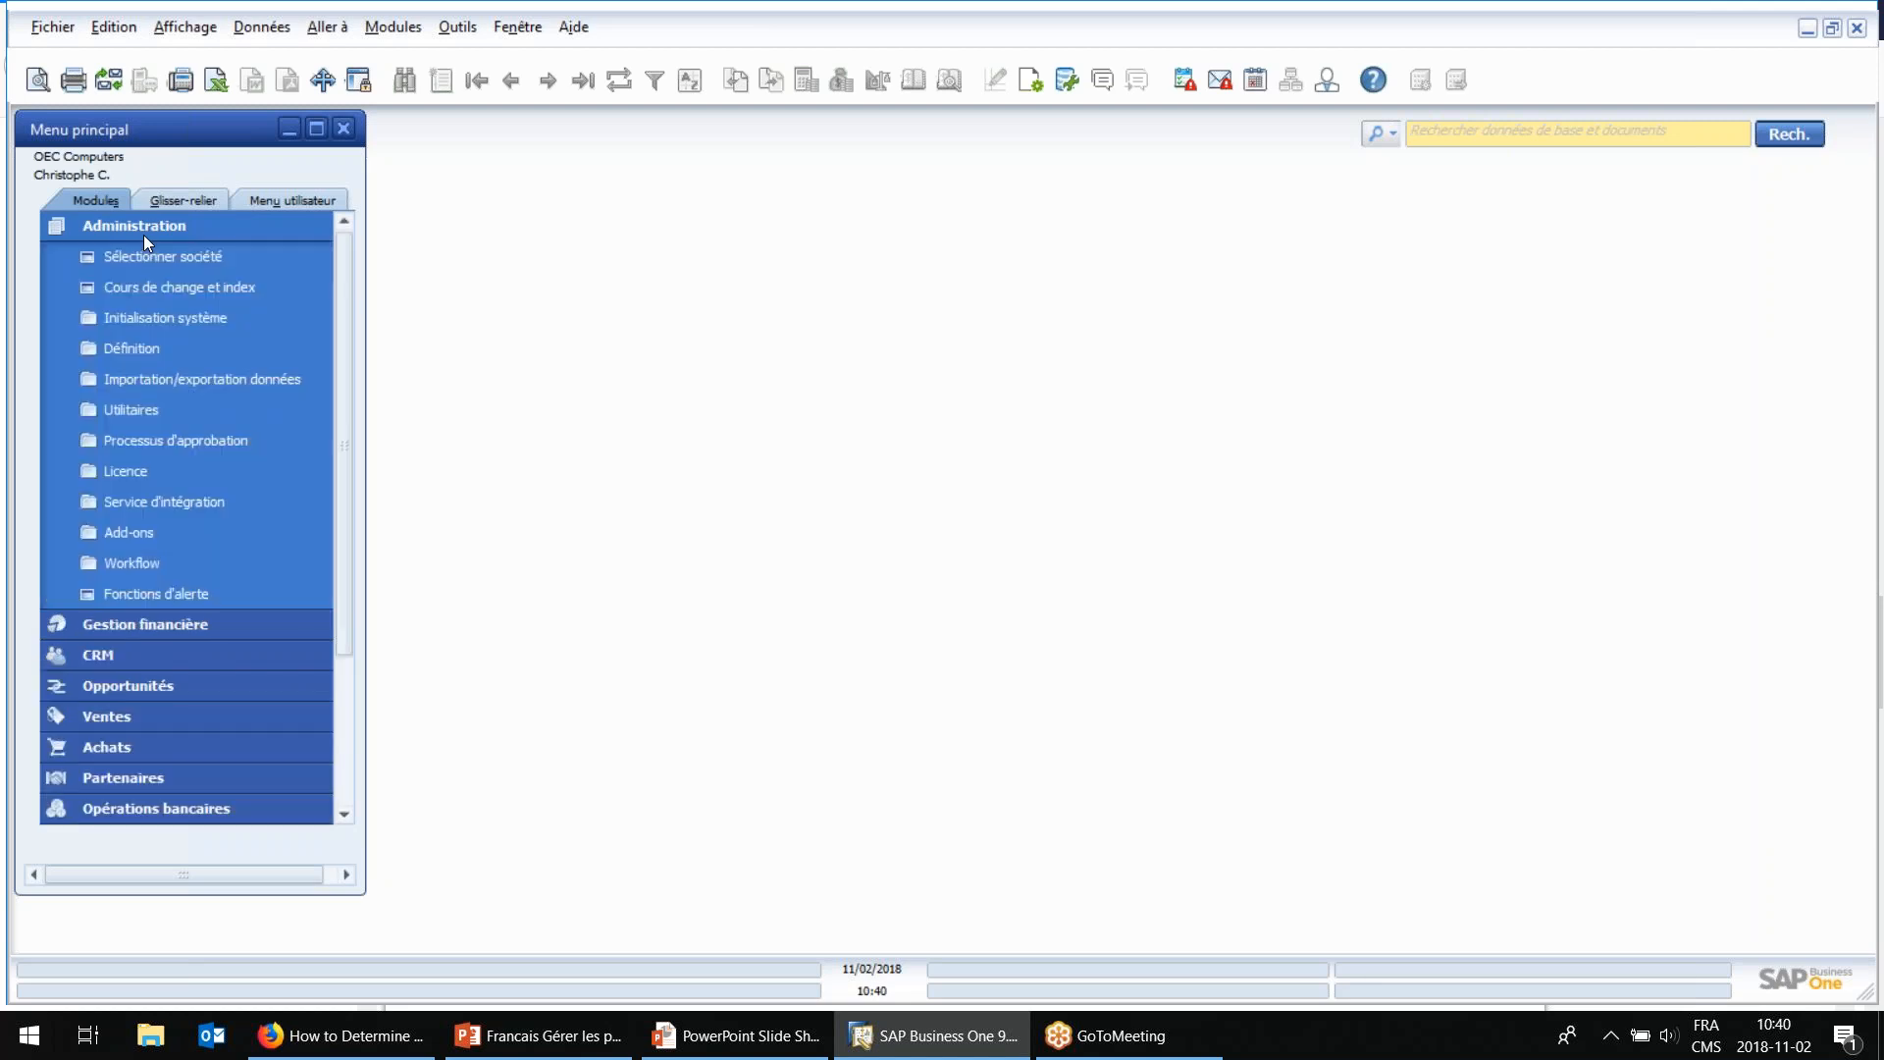
pyautogui.click(162, 346)
pyautogui.click(180, 380)
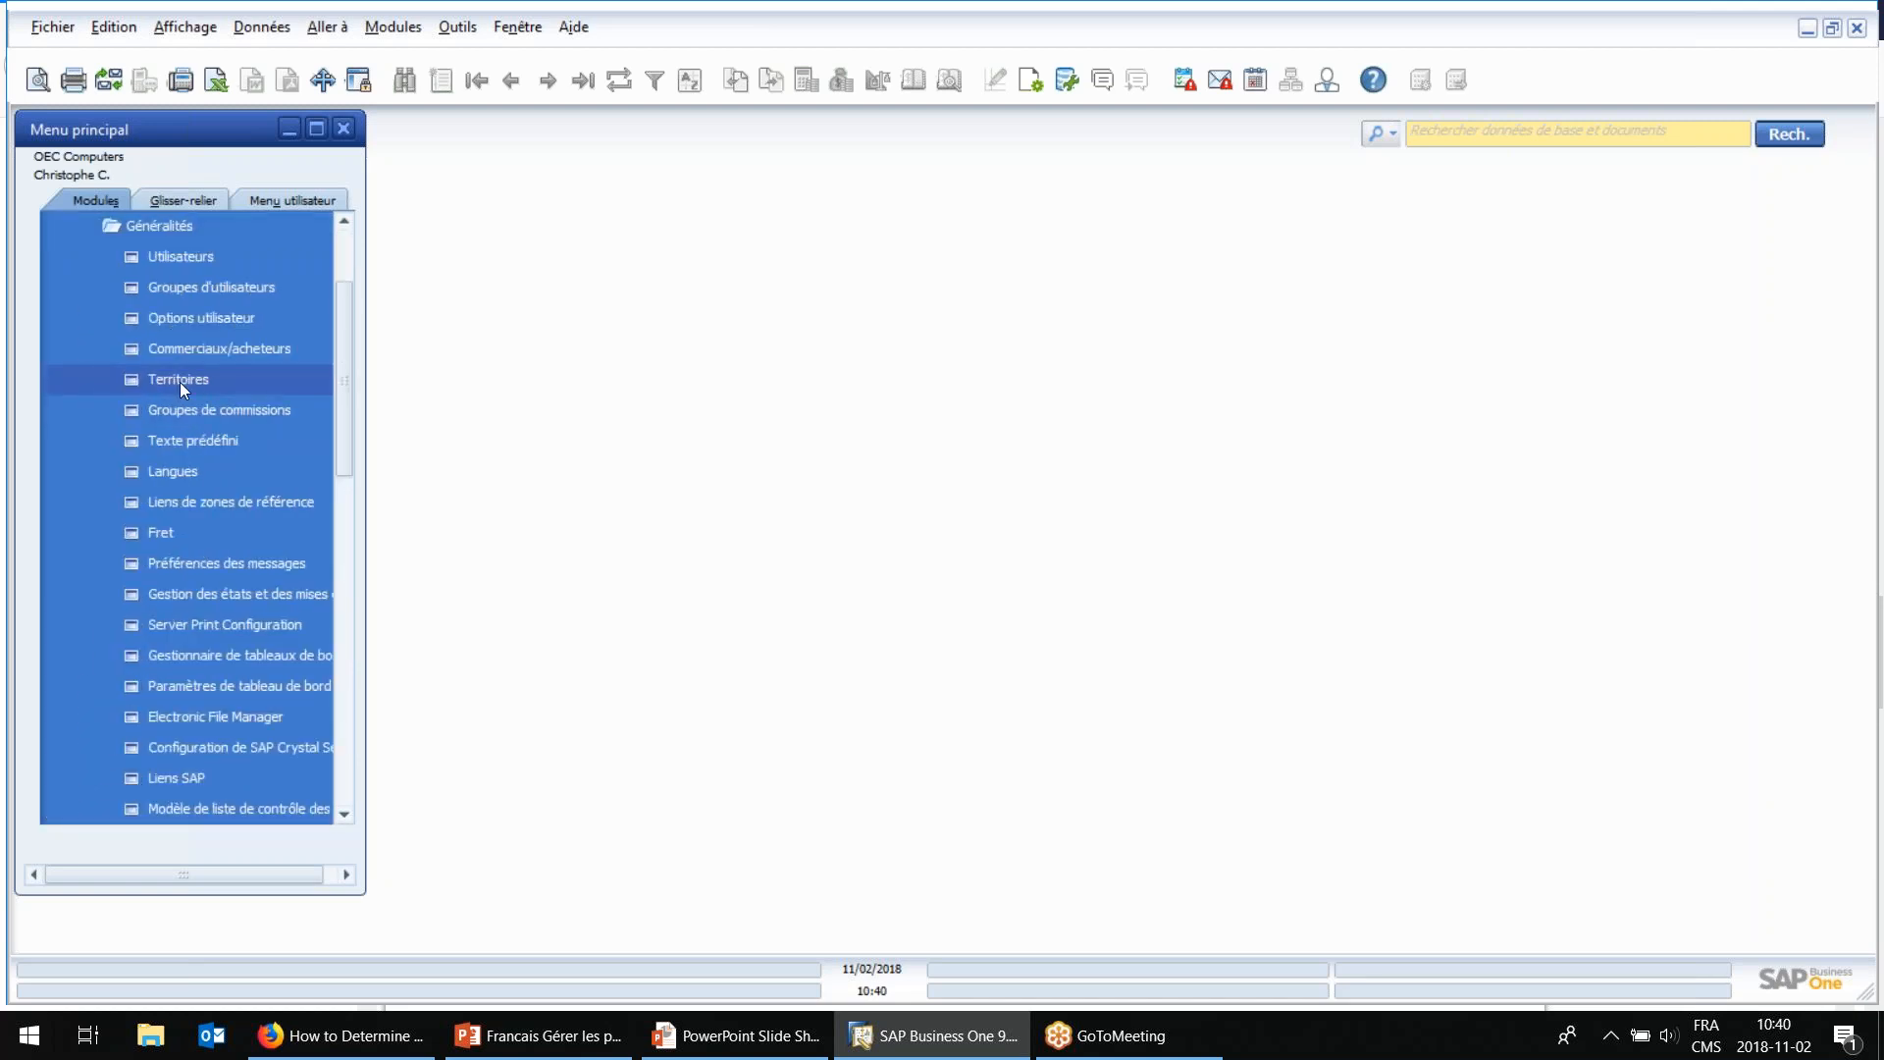
pyautogui.click(173, 228)
pyautogui.scroll(2, 196, 281)
pyautogui.click(222, 306)
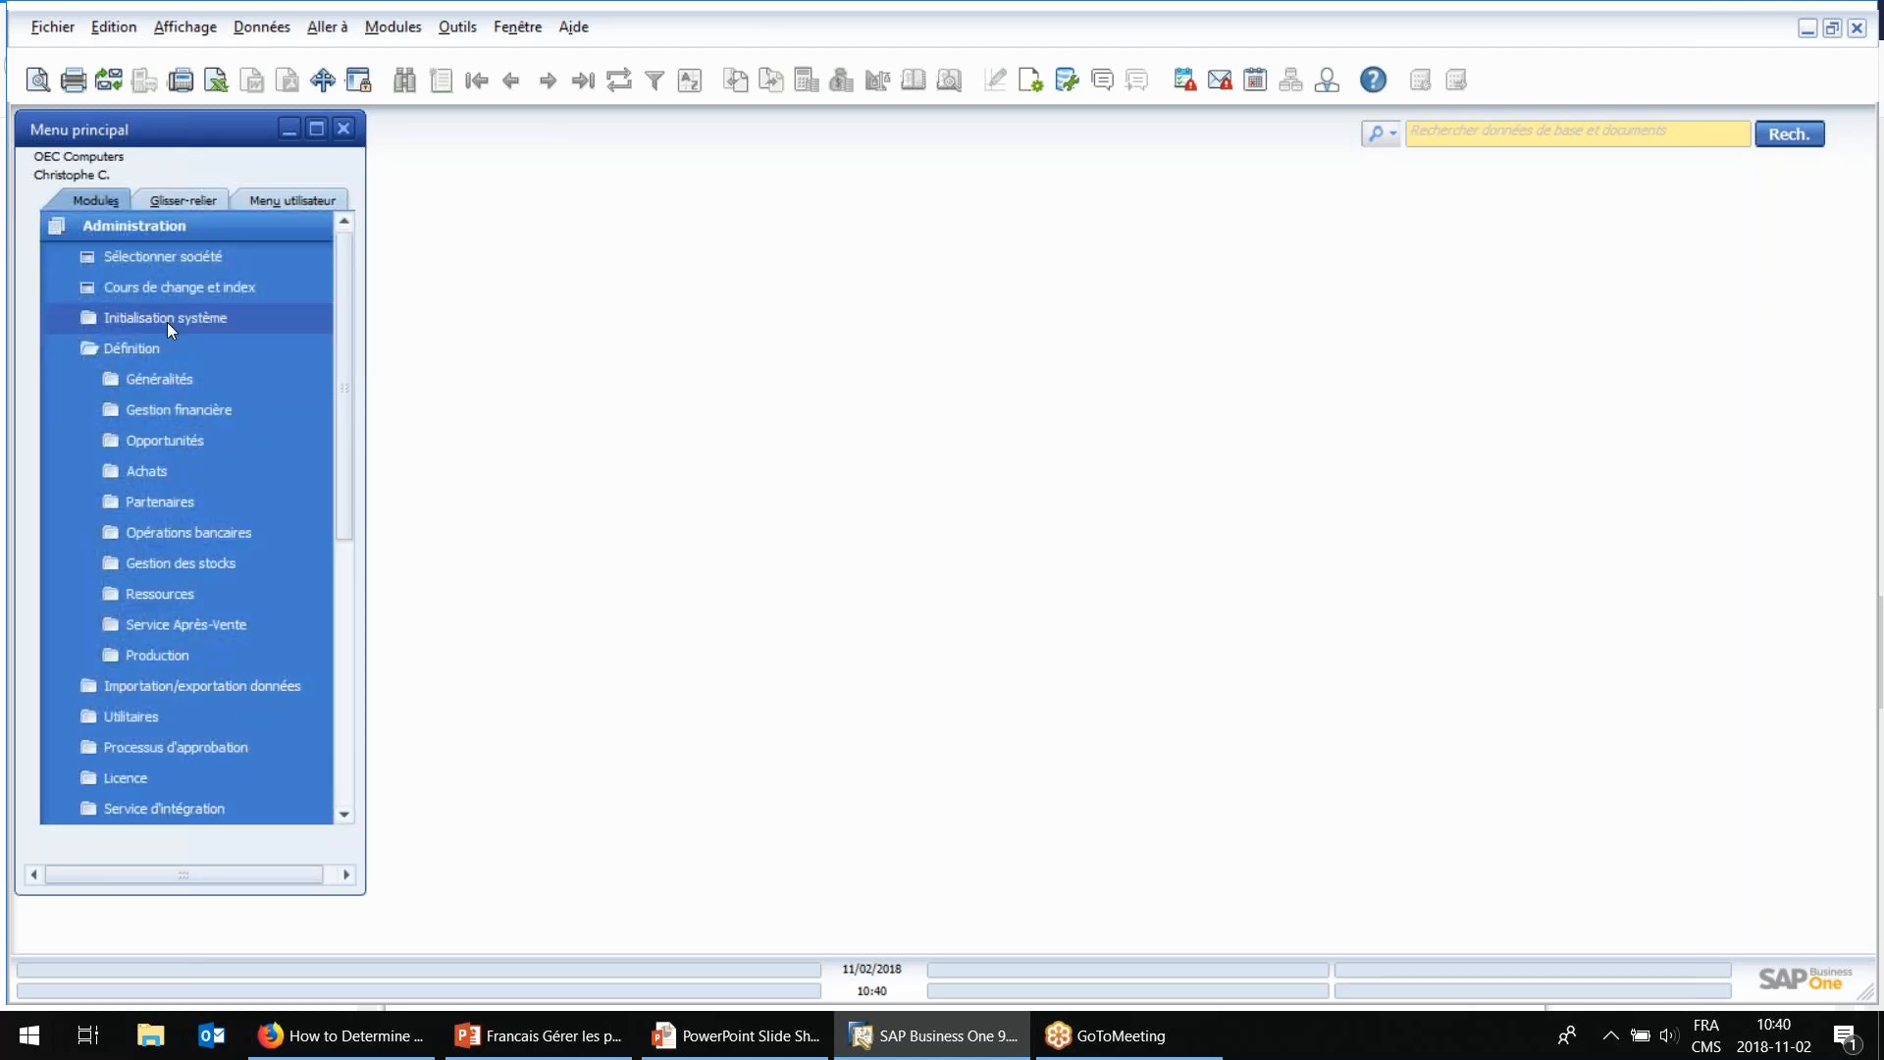
pyautogui.click(150, 380)
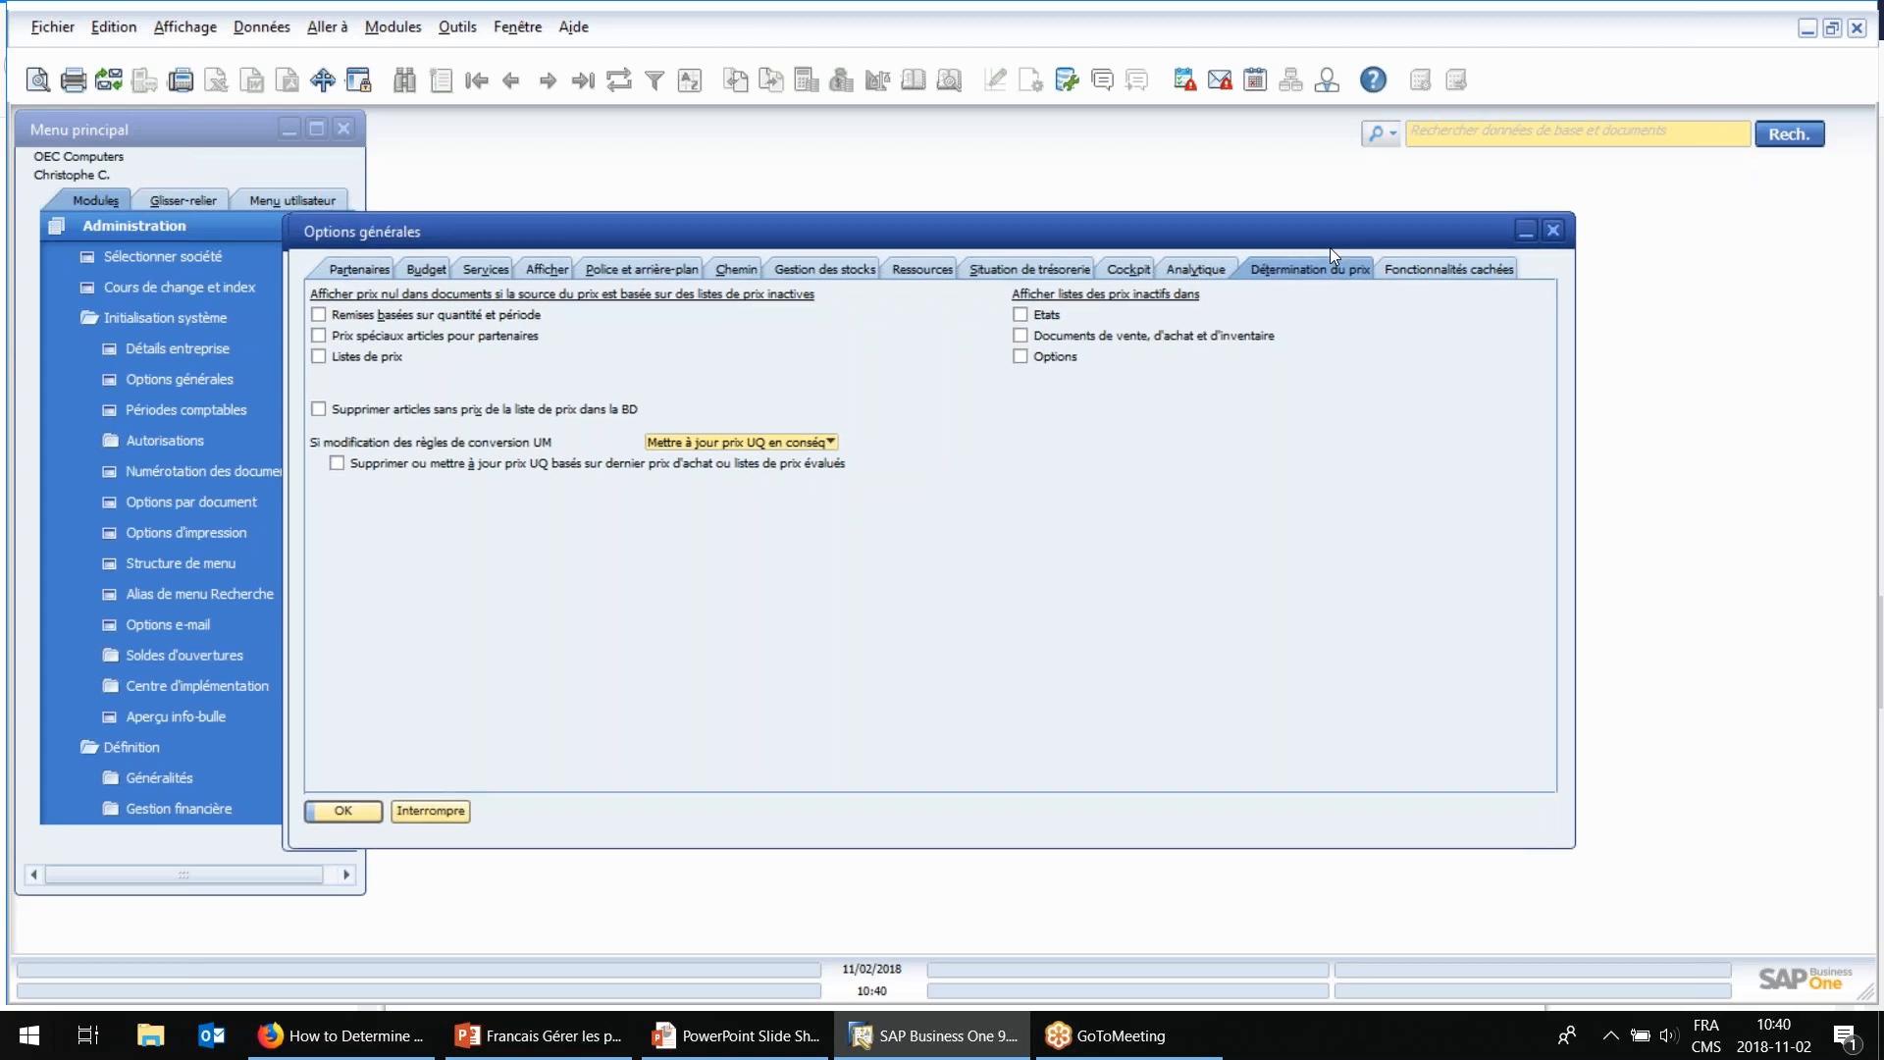
pyautogui.moveTo(1329, 247); pyautogui.dragTo(1402, 256)
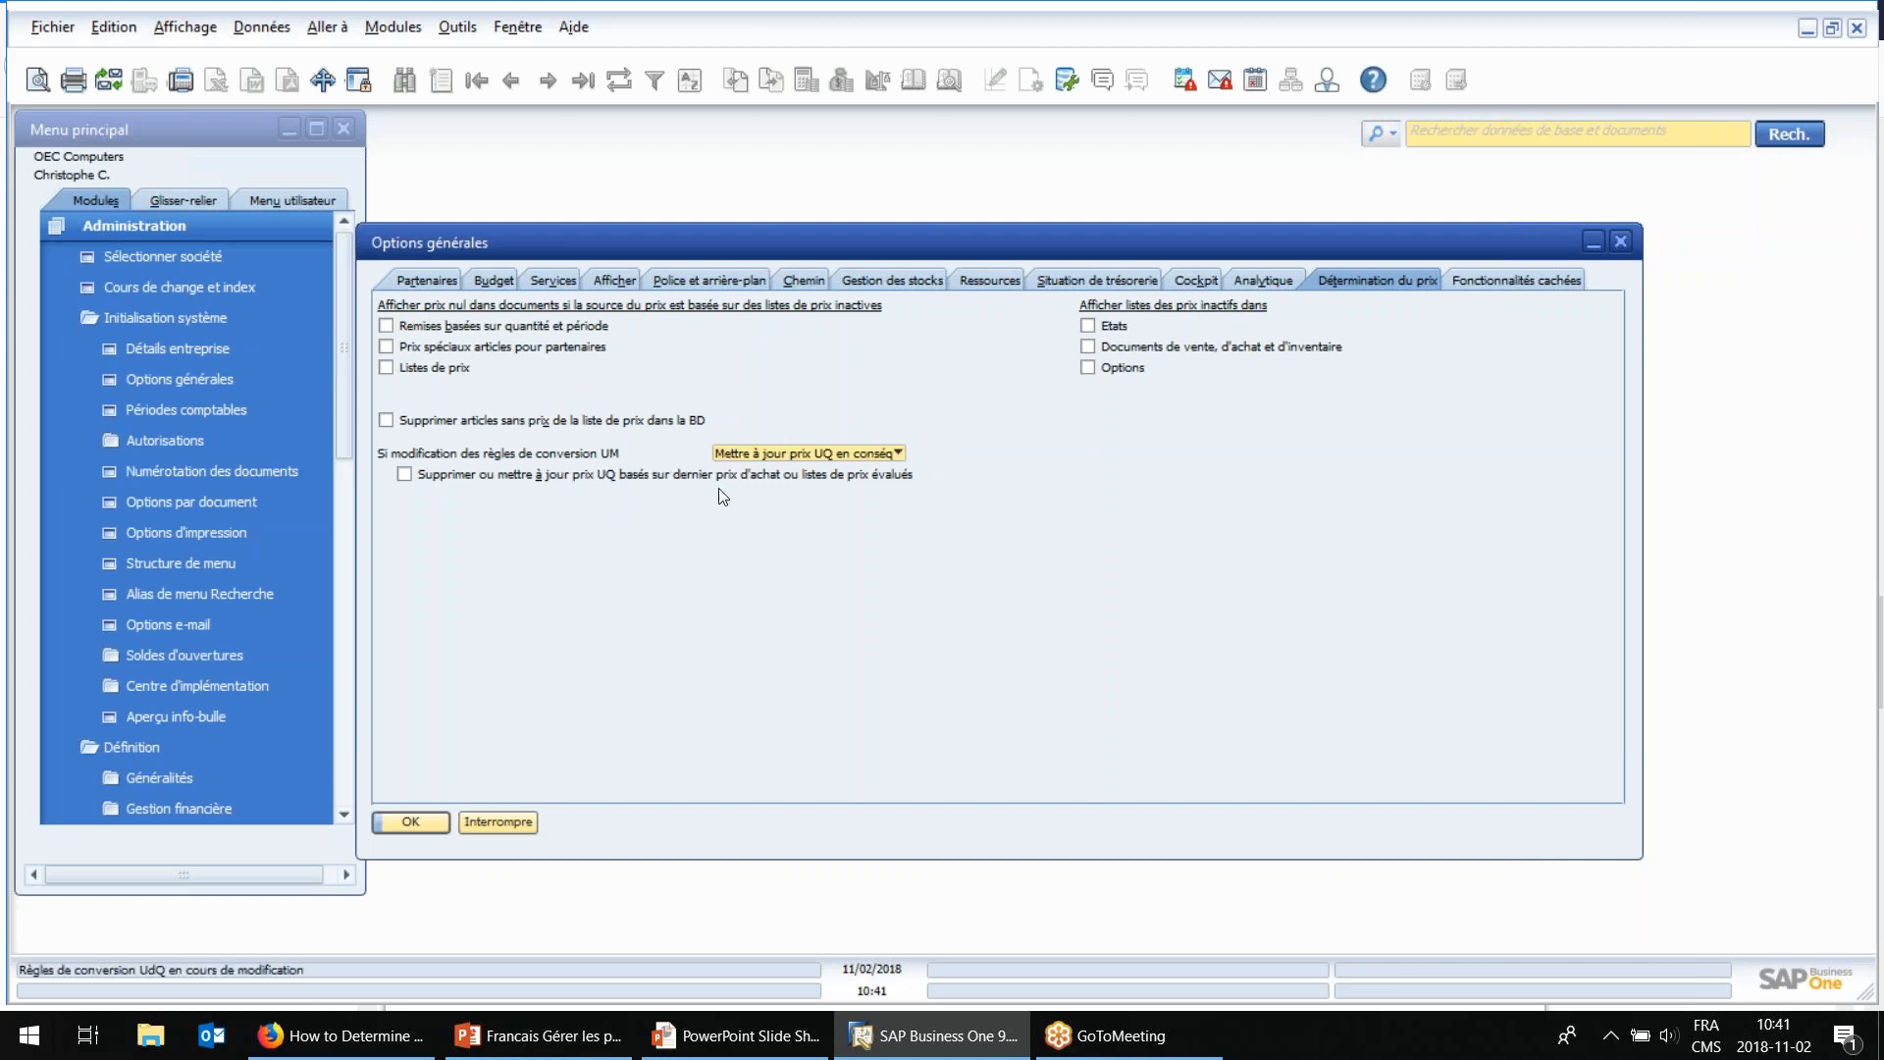
pyautogui.click(521, 828)
pyautogui.click(169, 319)
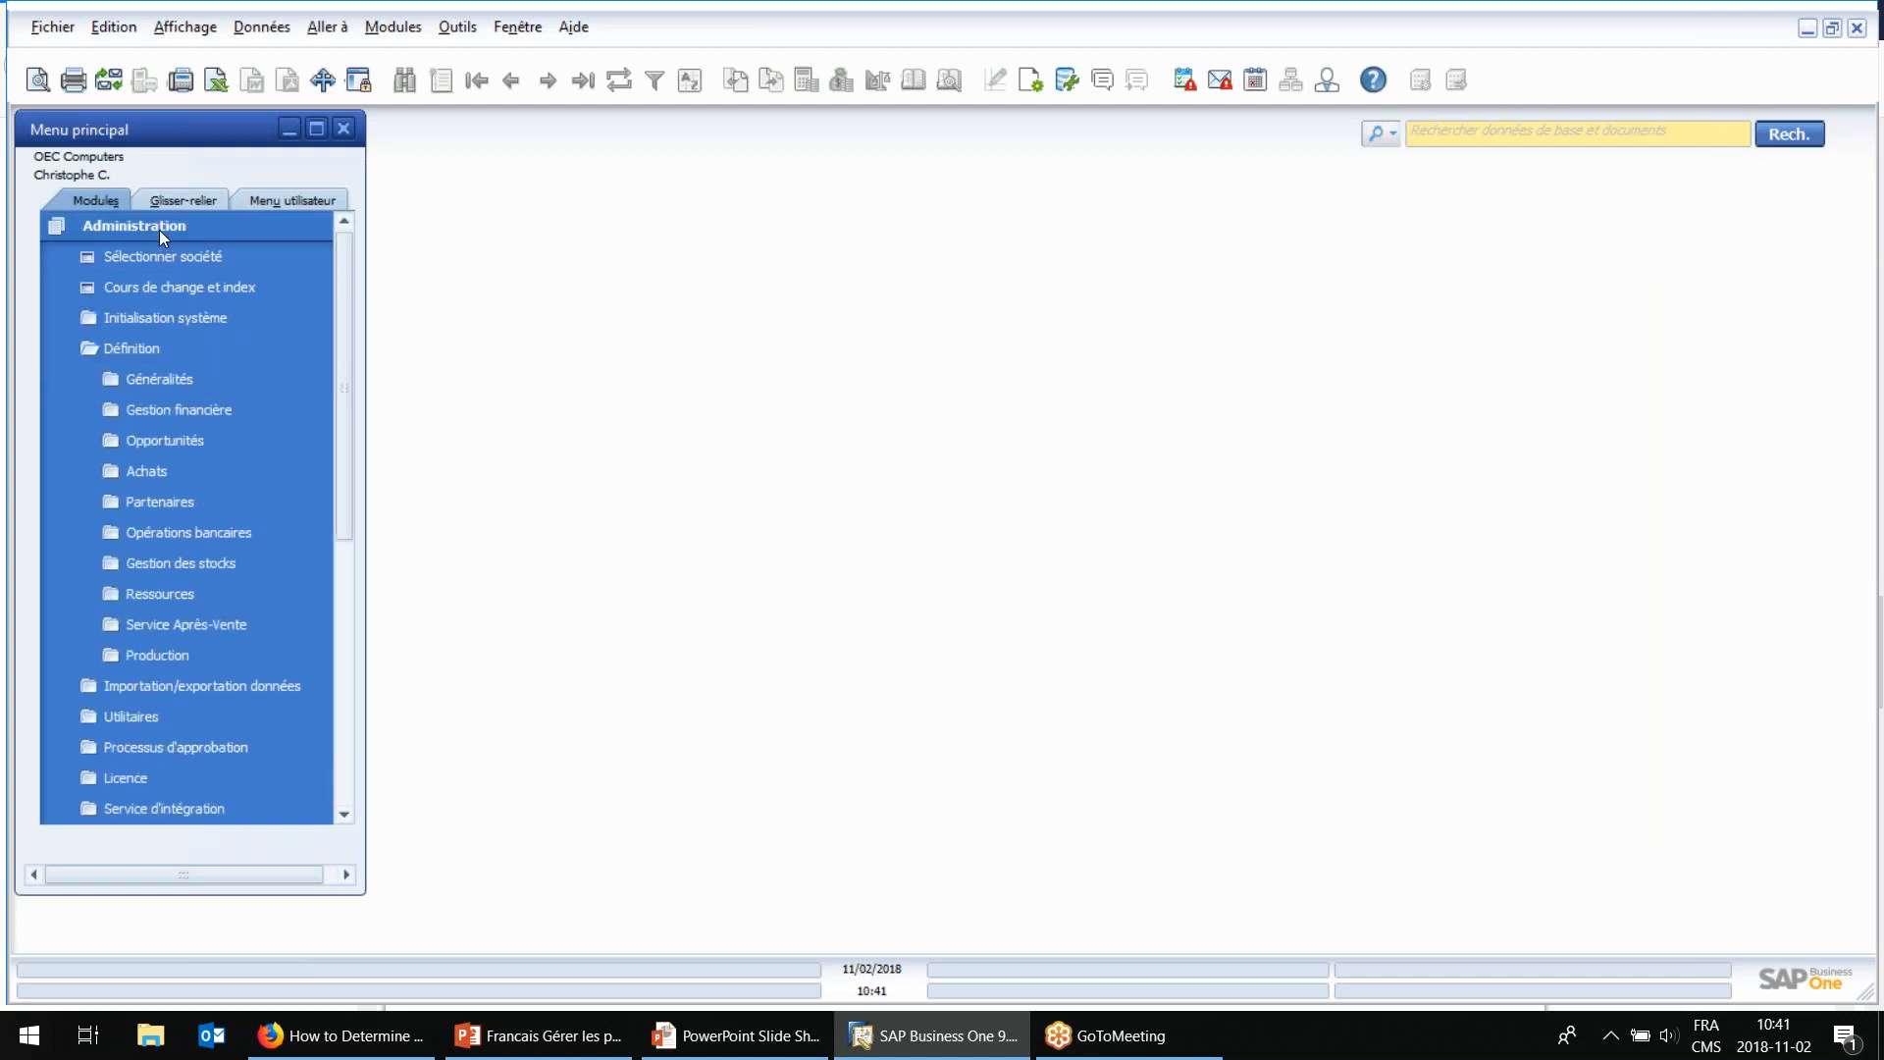
pyautogui.click(159, 230)
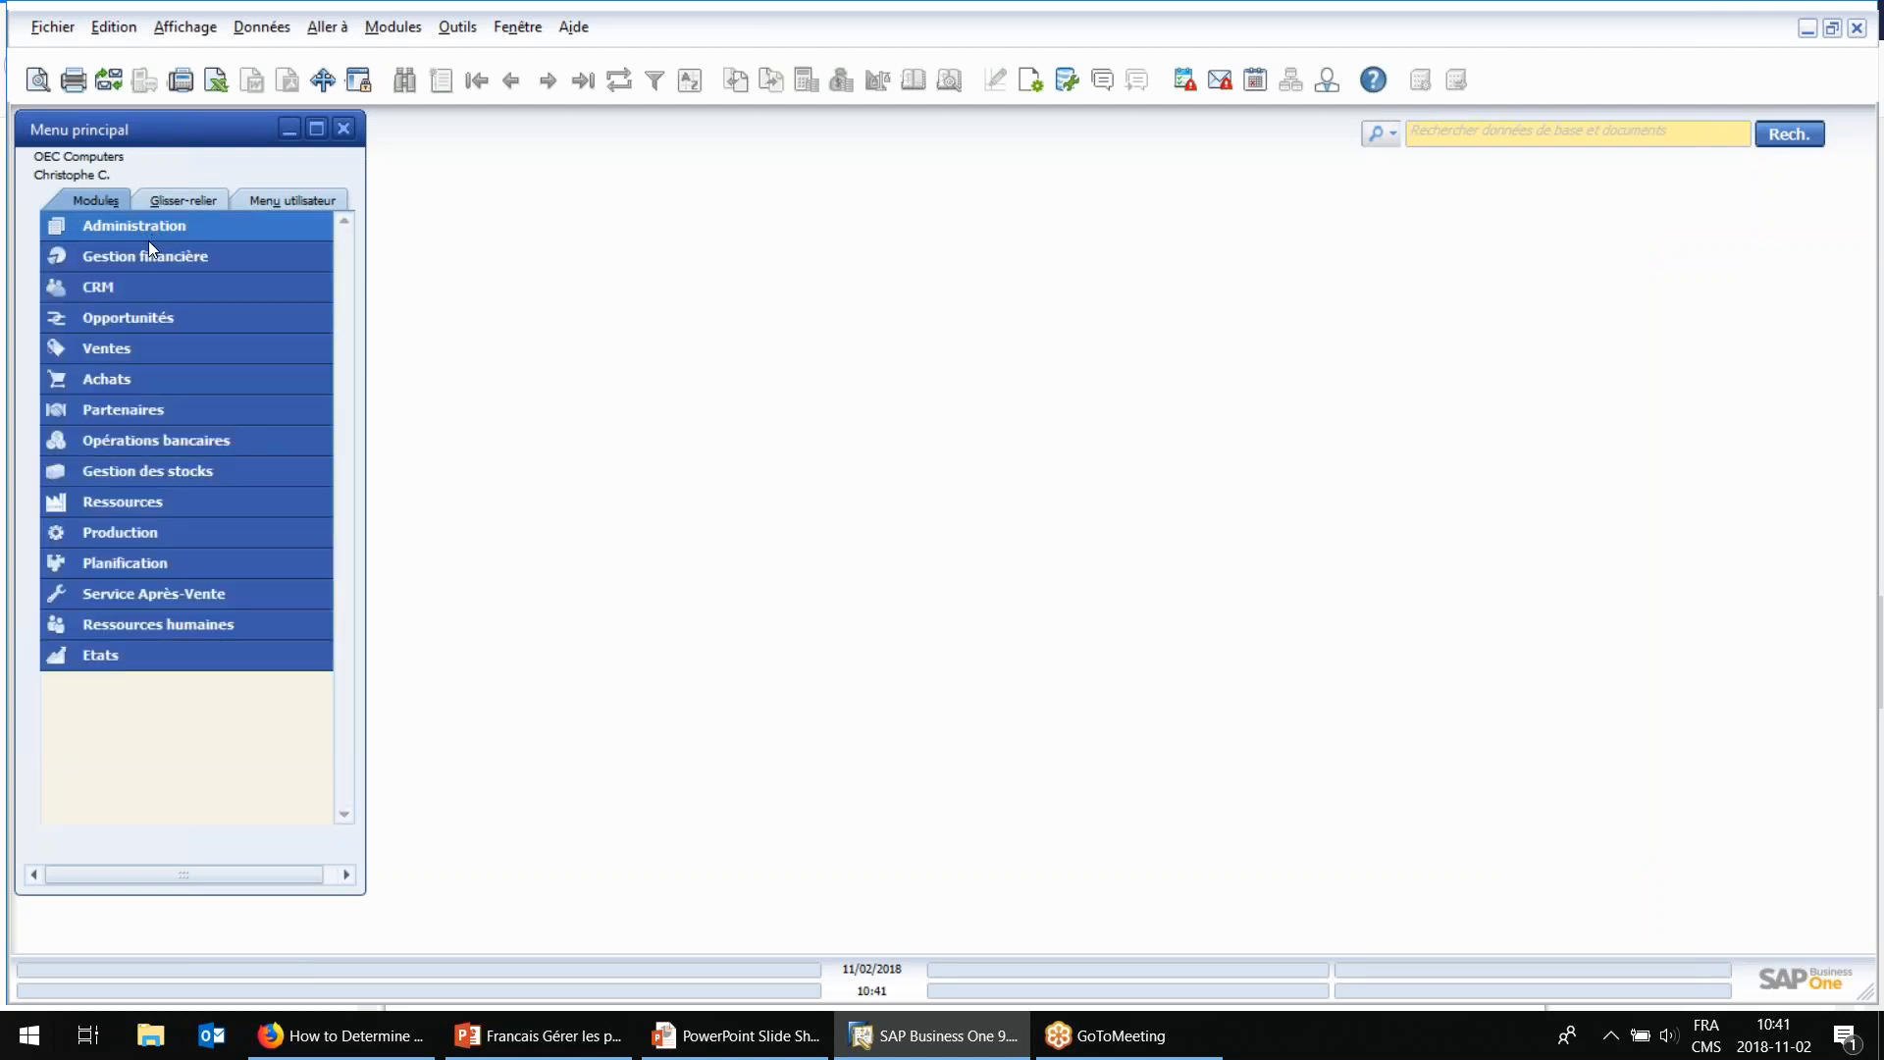
# Step: Open Commande client from the Ventes module and display the last recorded sales order
pyautogui.click(146, 469)
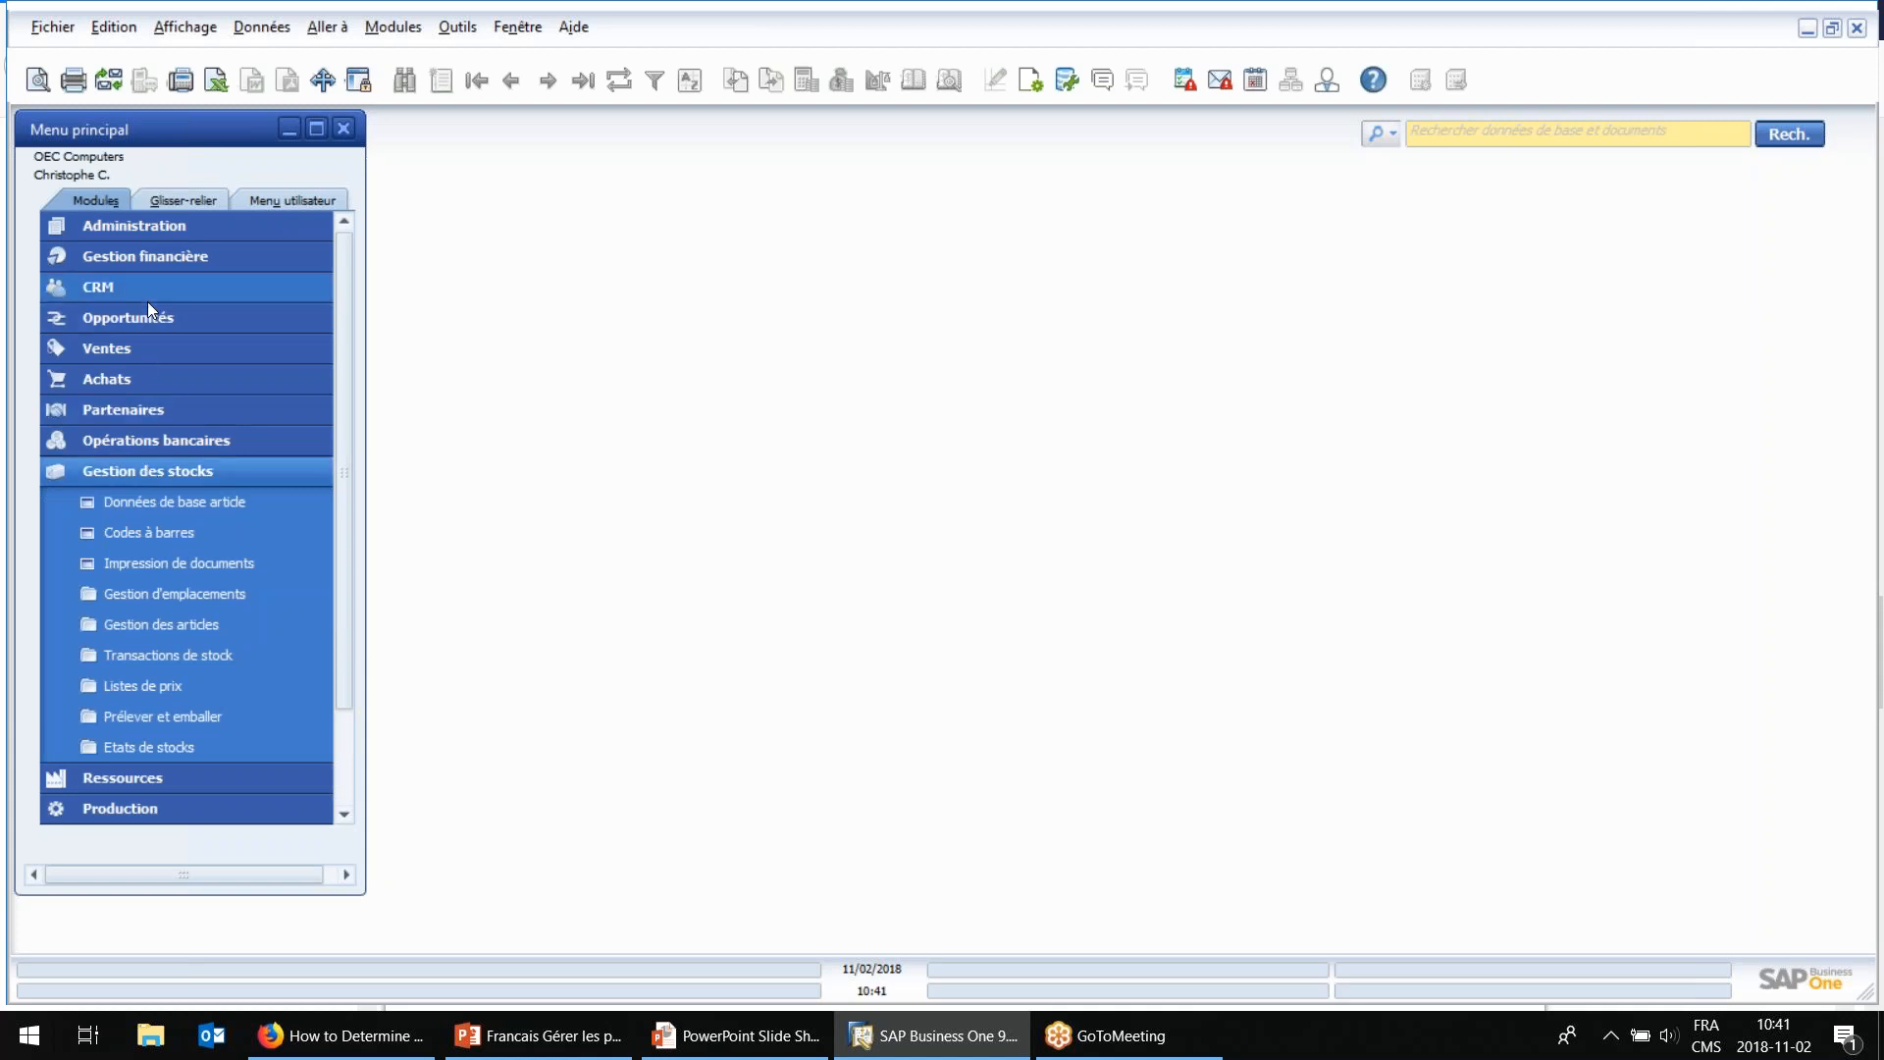
pyautogui.click(134, 348)
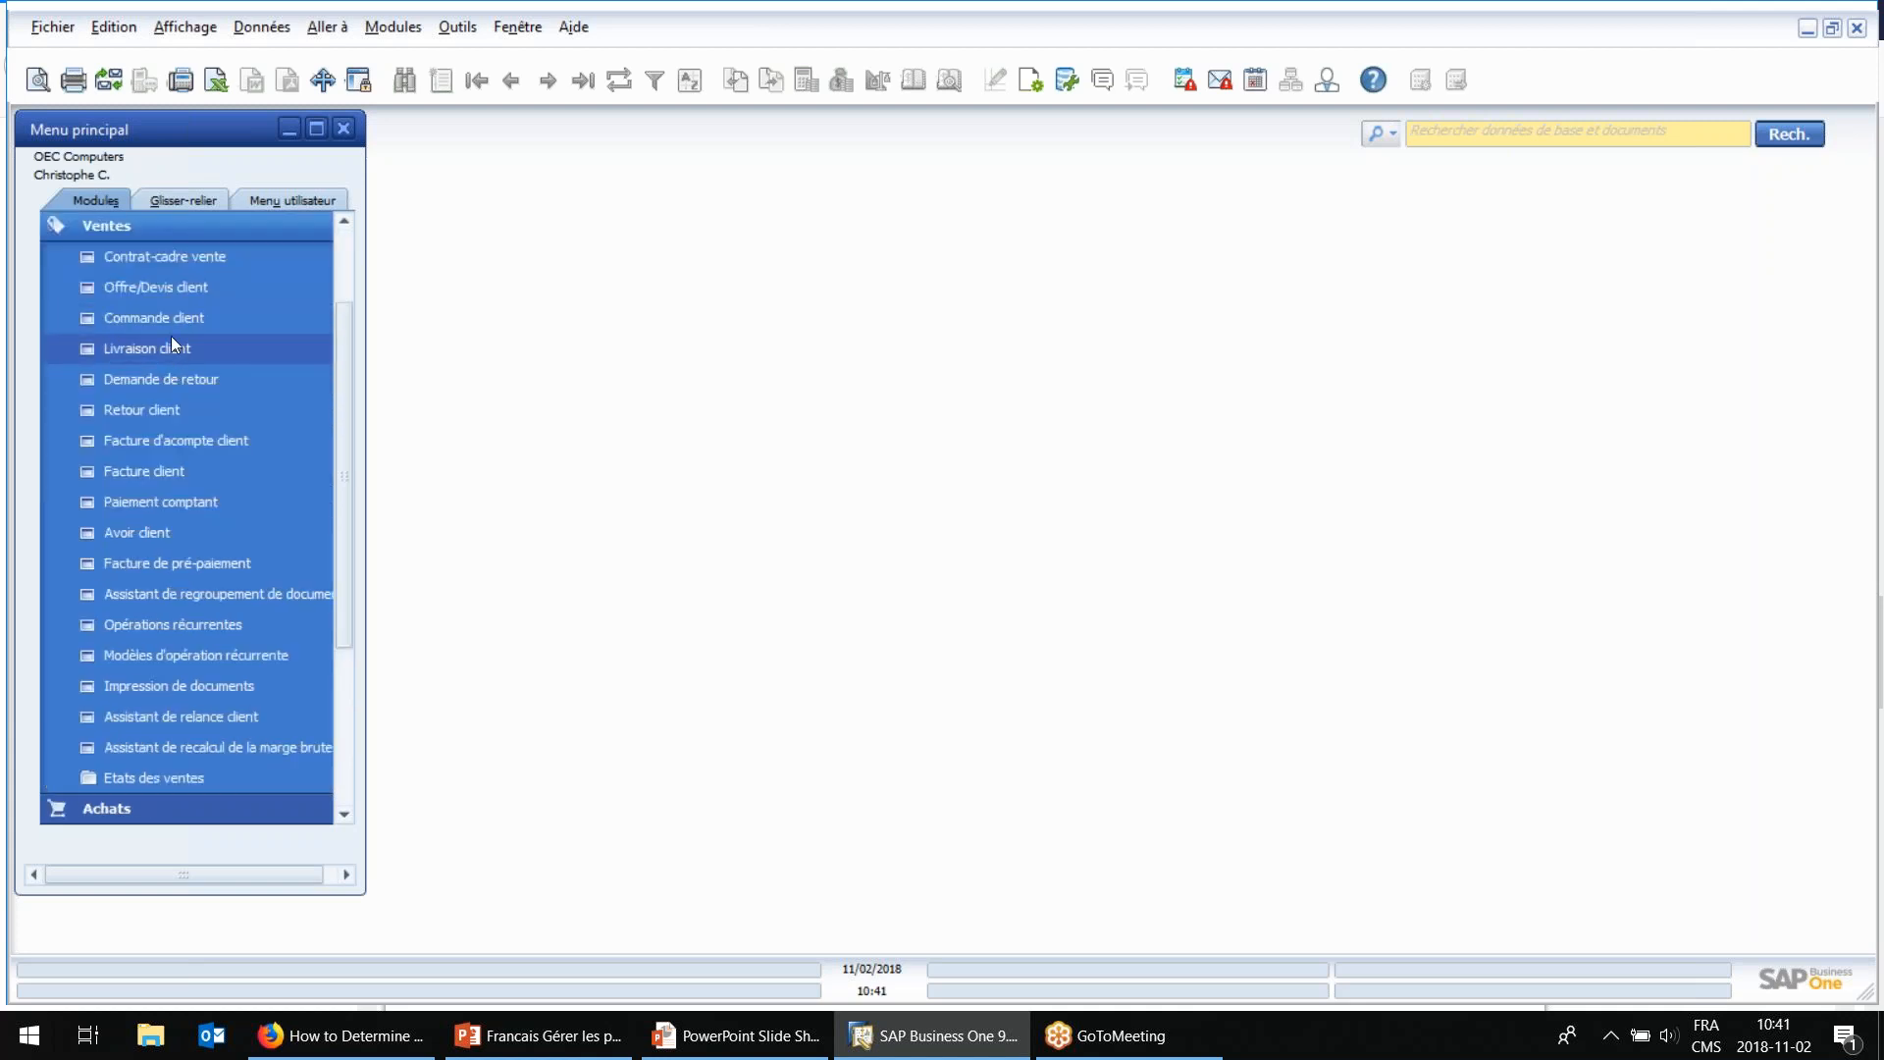
pyautogui.click(171, 317)
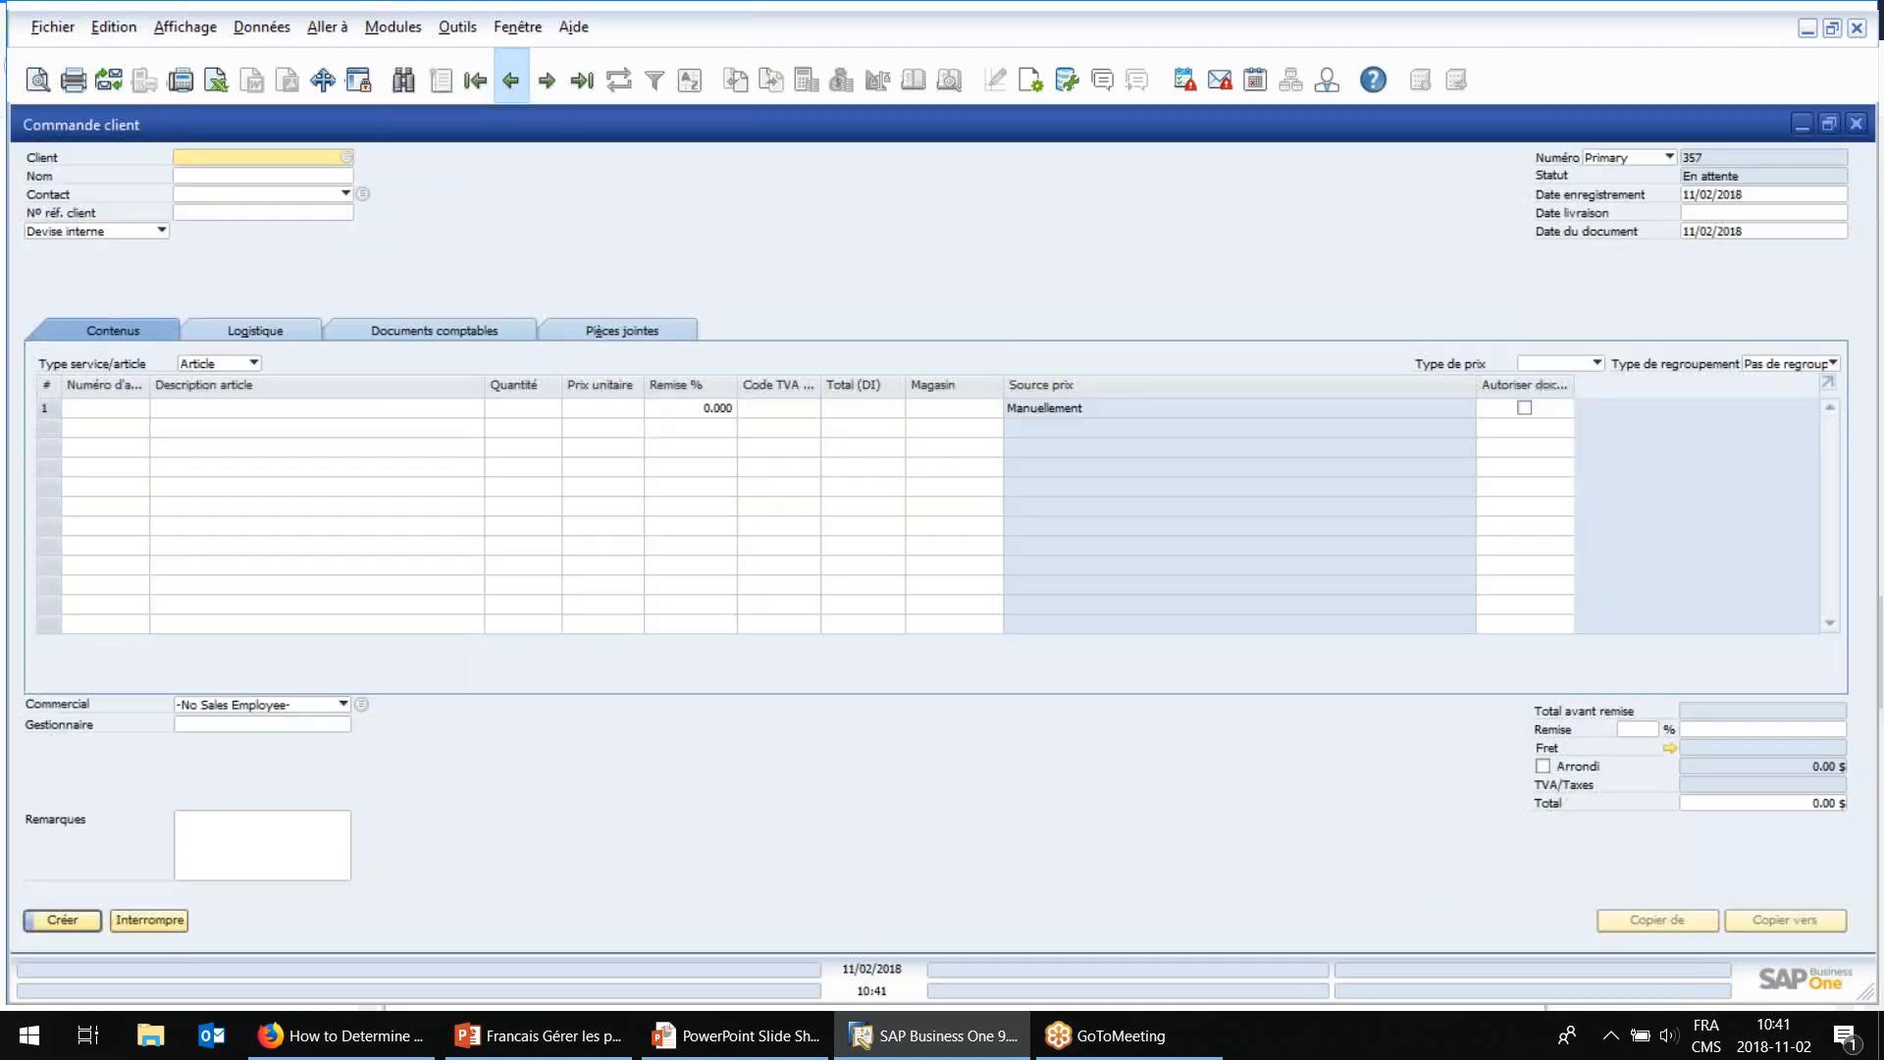
pyautogui.click(511, 79)
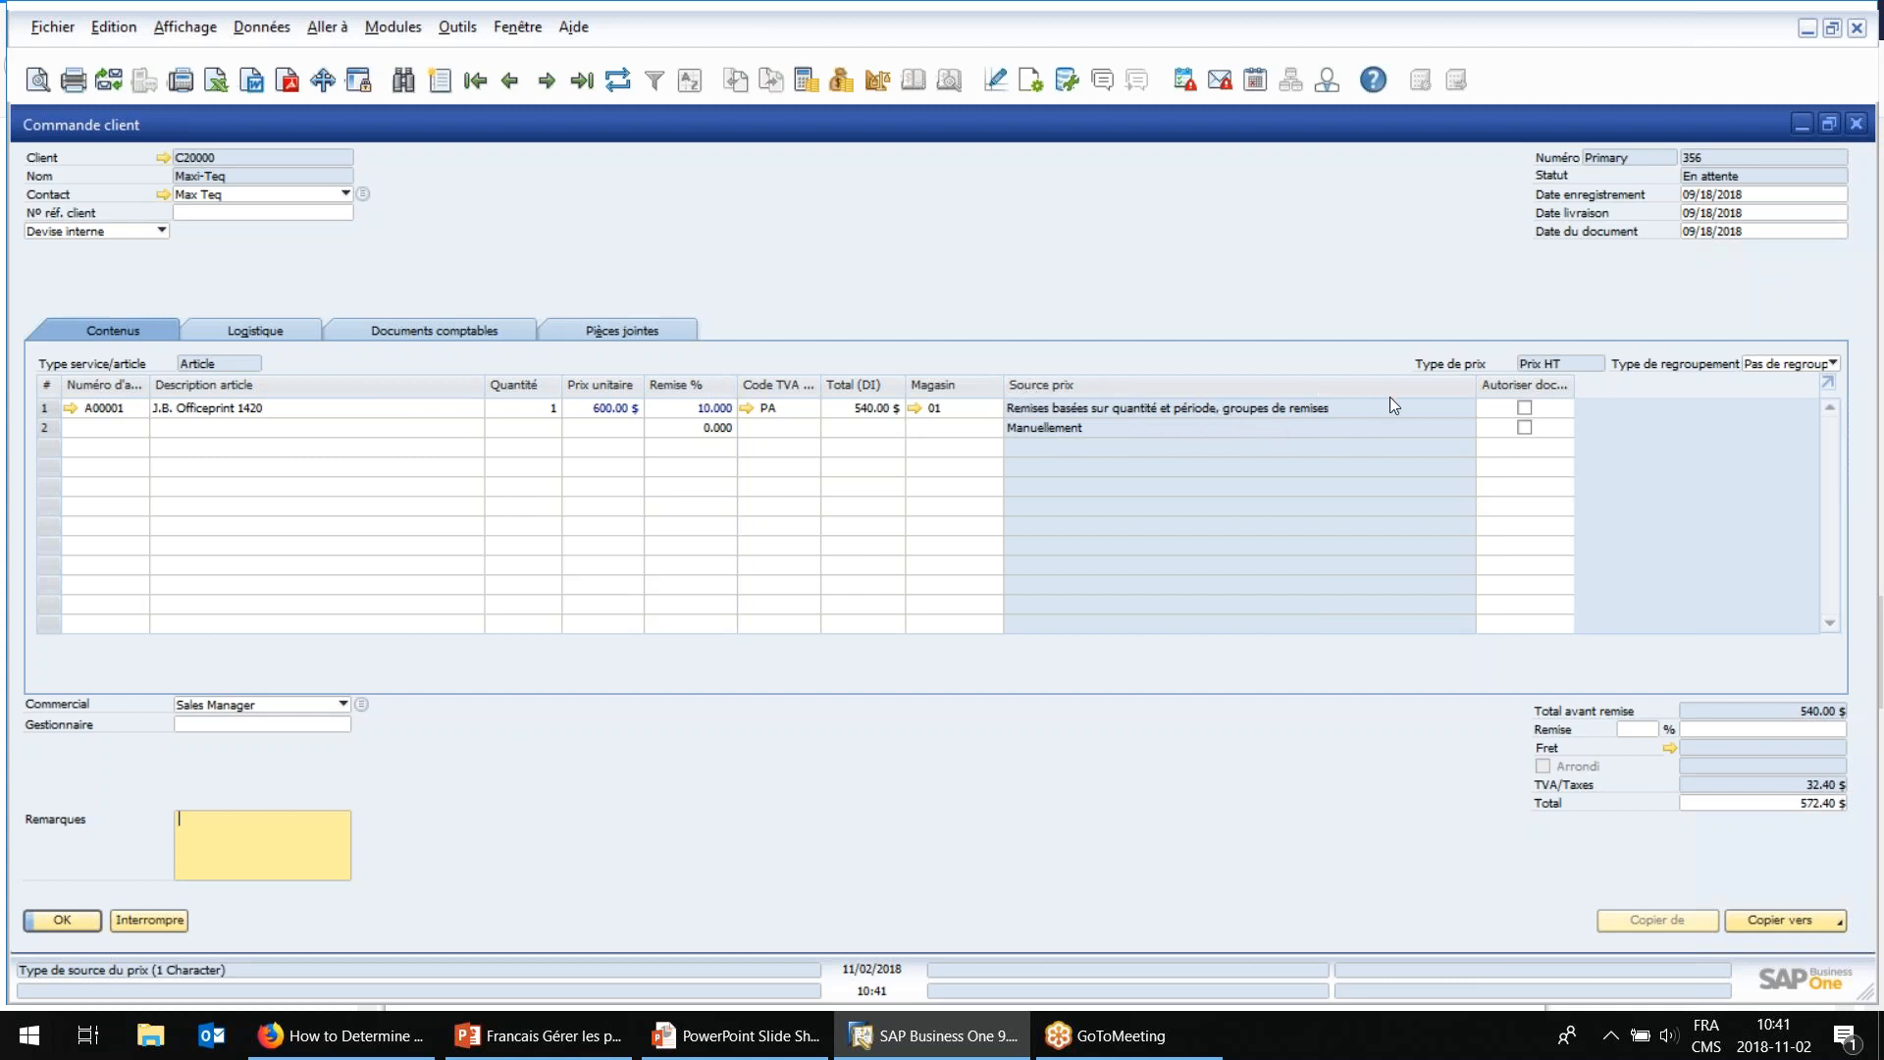
# Step: Open Derniers prix for item A00001's unit price, enlarge the list to examine past document prices, and close the list and the order
pyautogui.rightClick(636, 407)
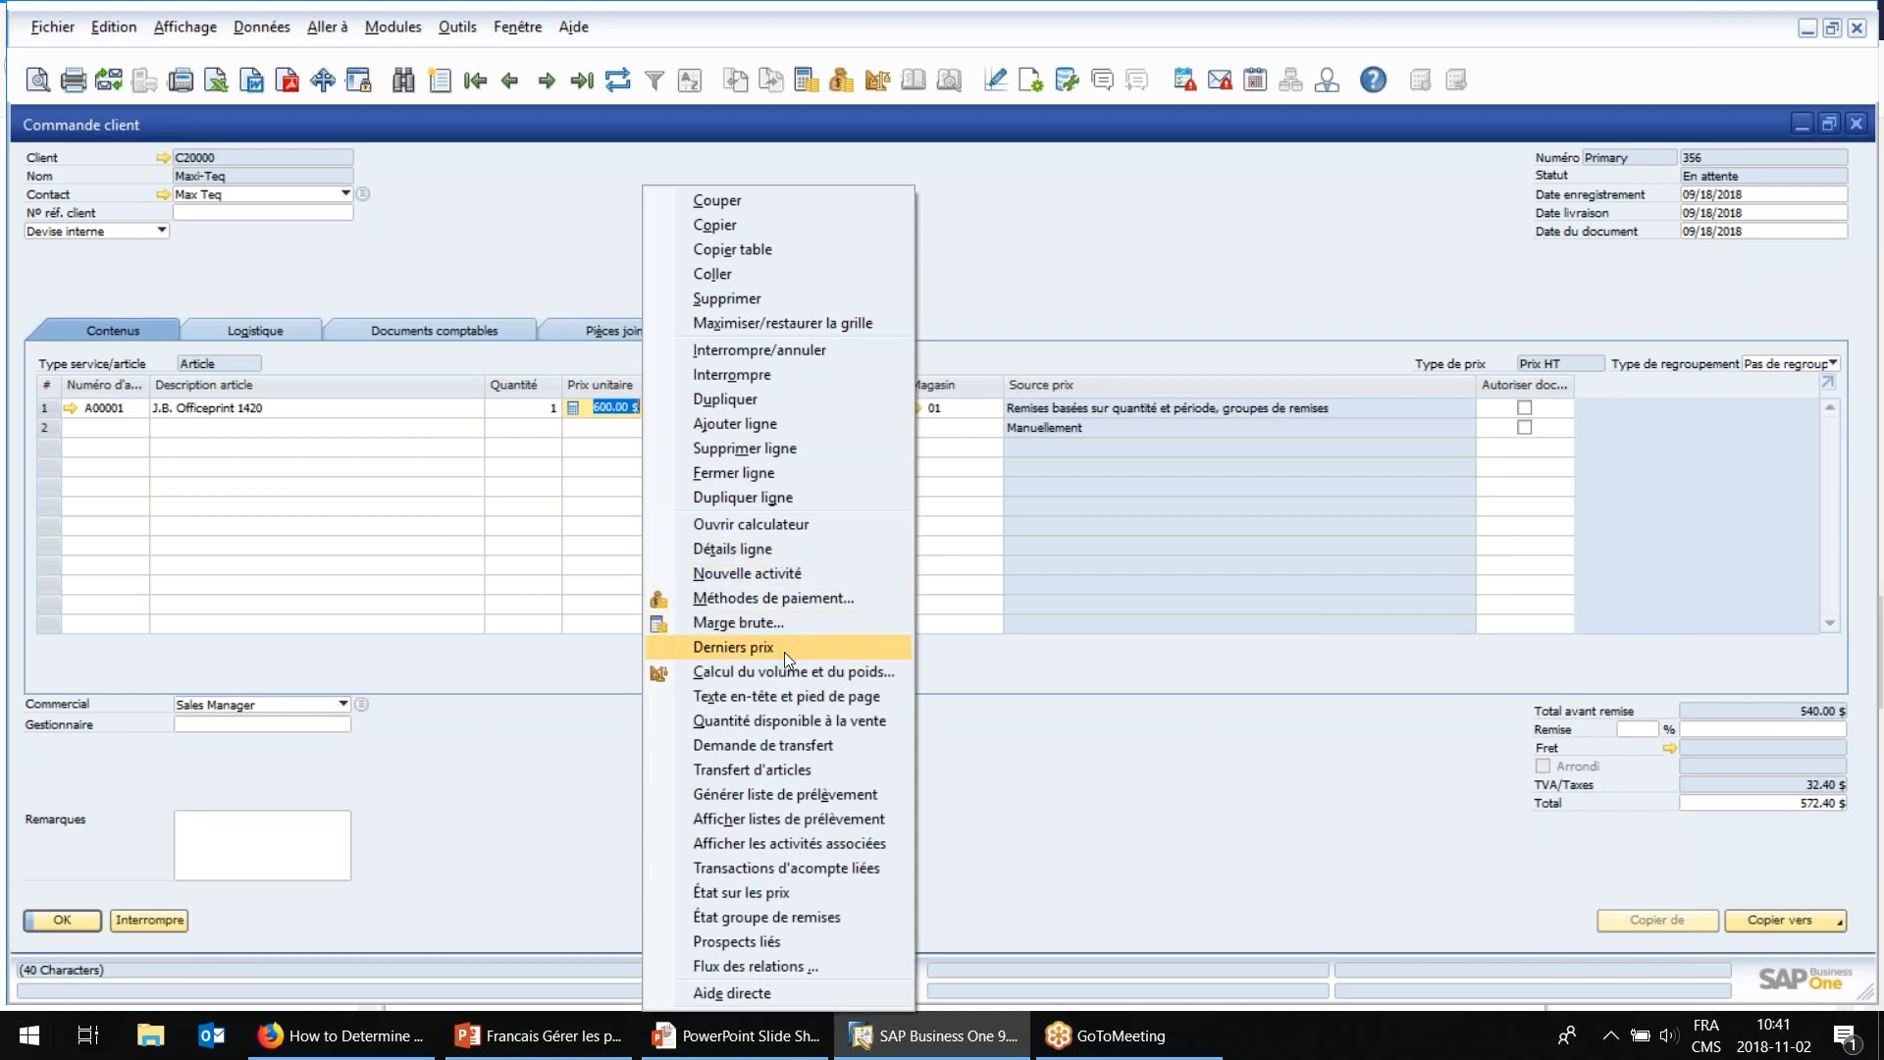
pyautogui.click(754, 646)
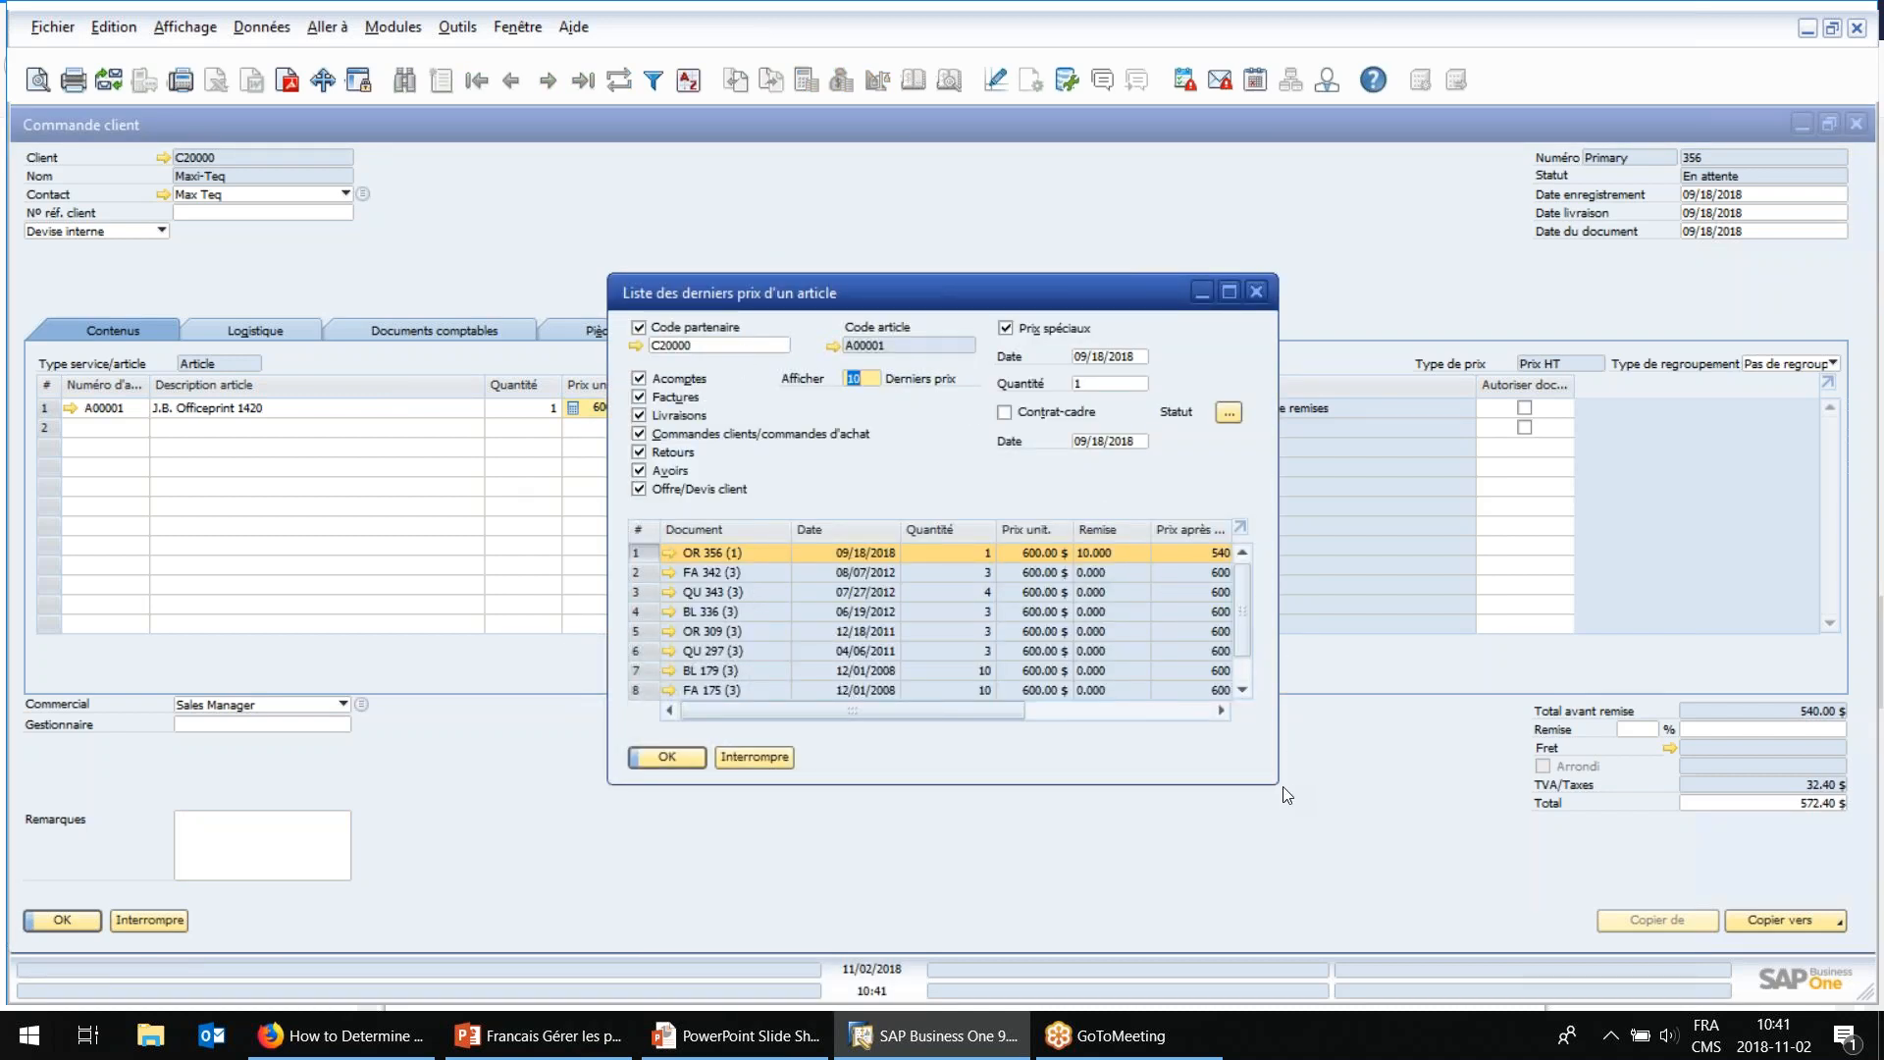
pyautogui.moveTo(1278, 784); pyautogui.dragTo(1410, 865)
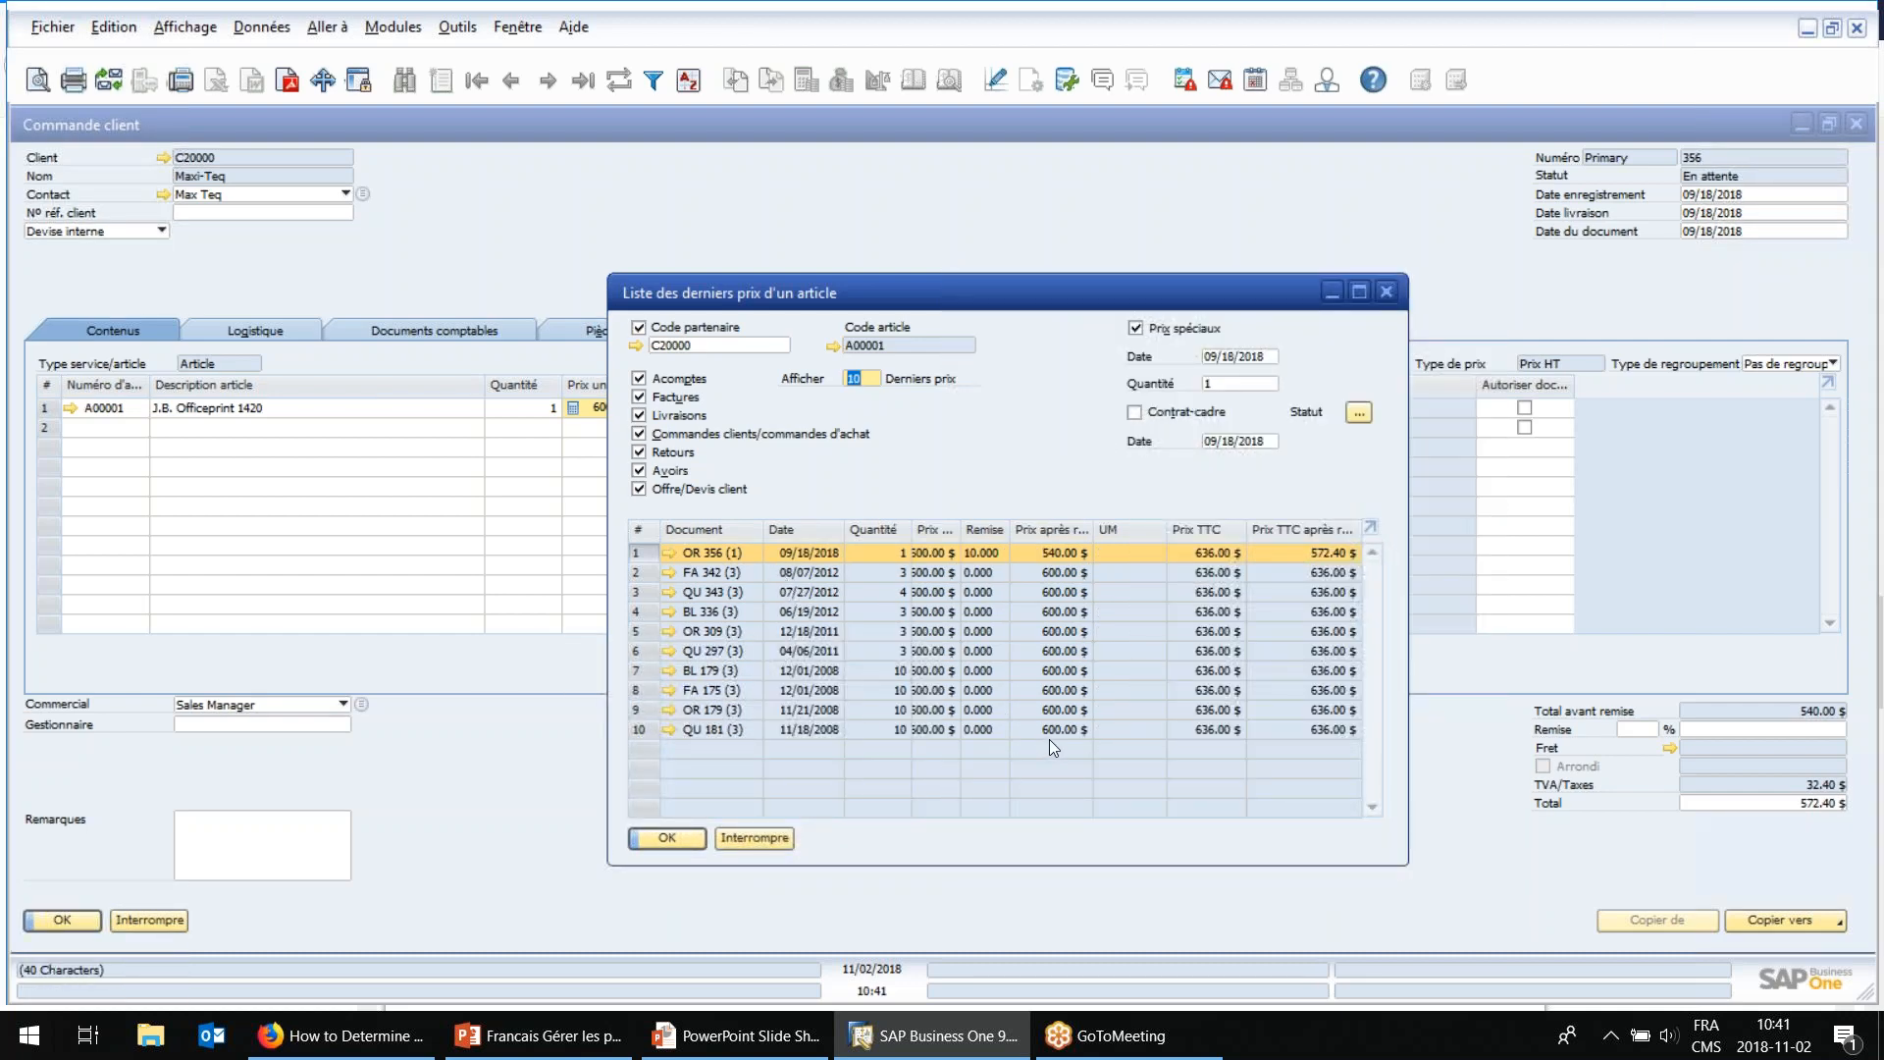
pyautogui.click(975, 729)
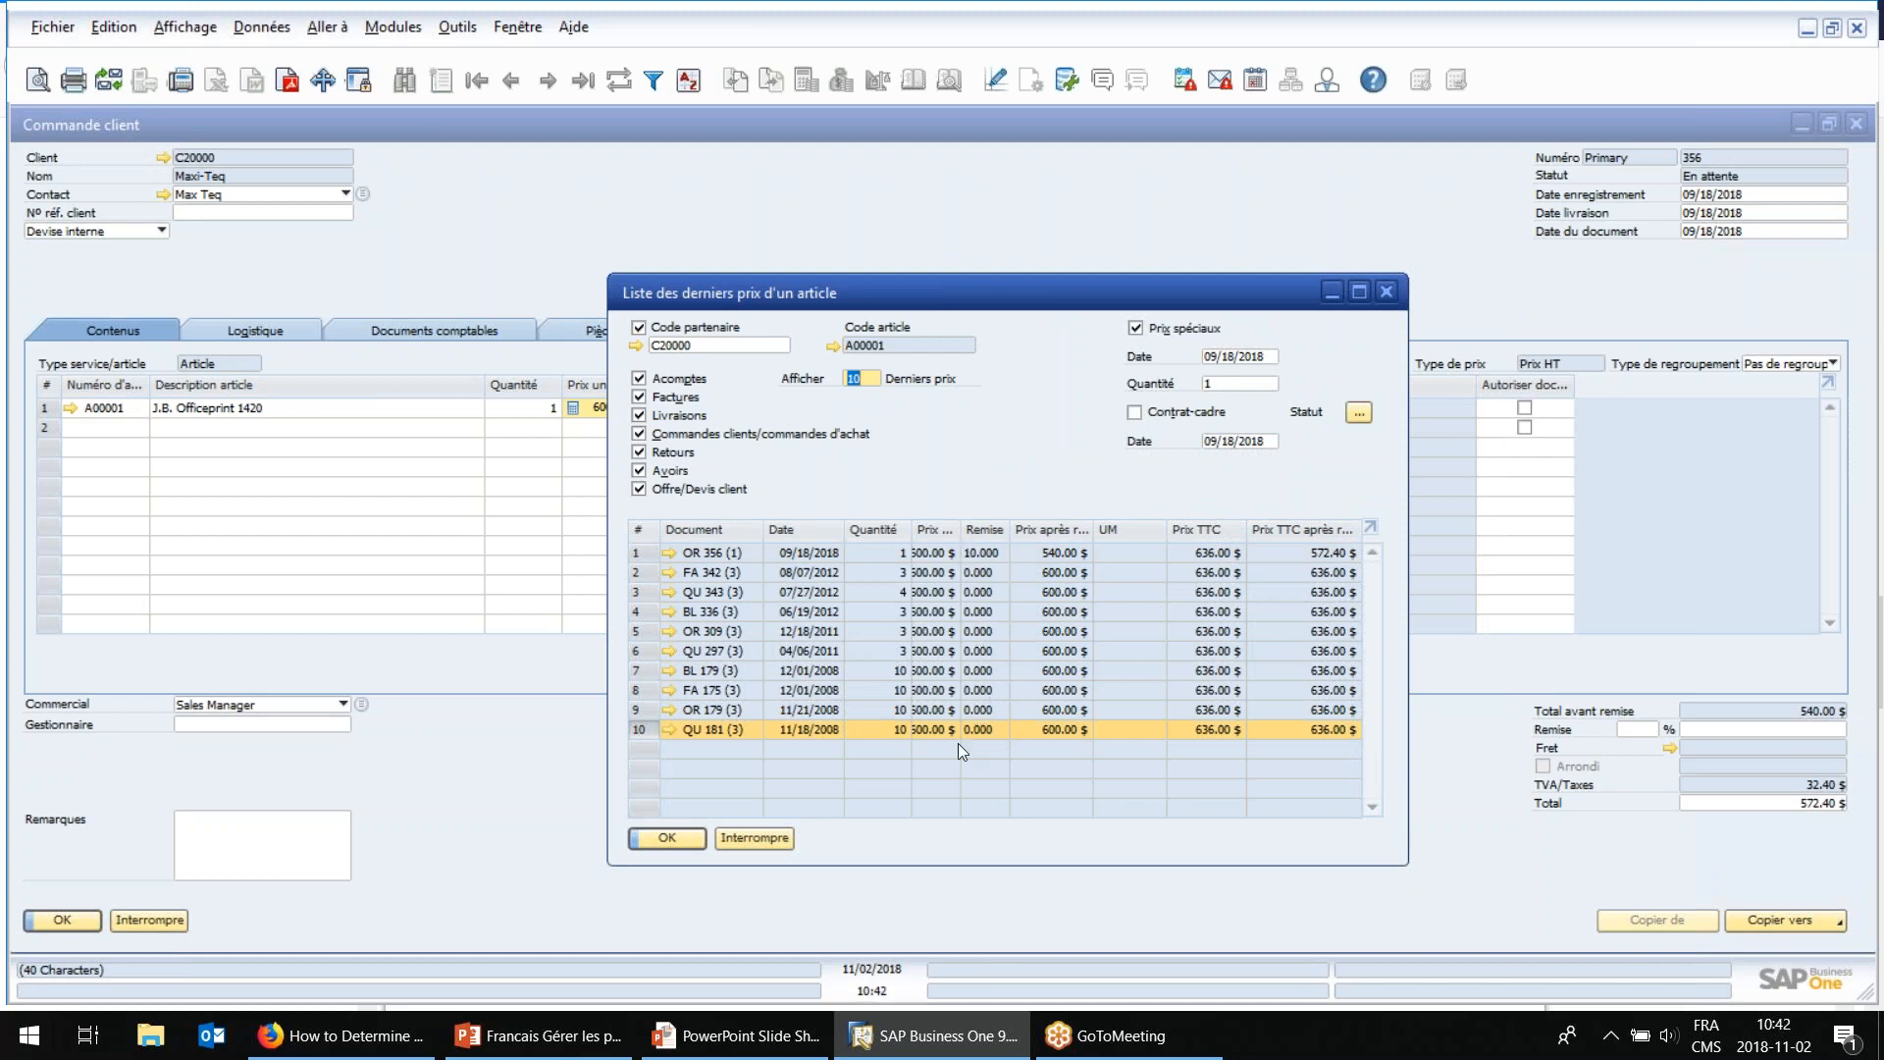
pyautogui.click(751, 839)
pyautogui.click(187, 921)
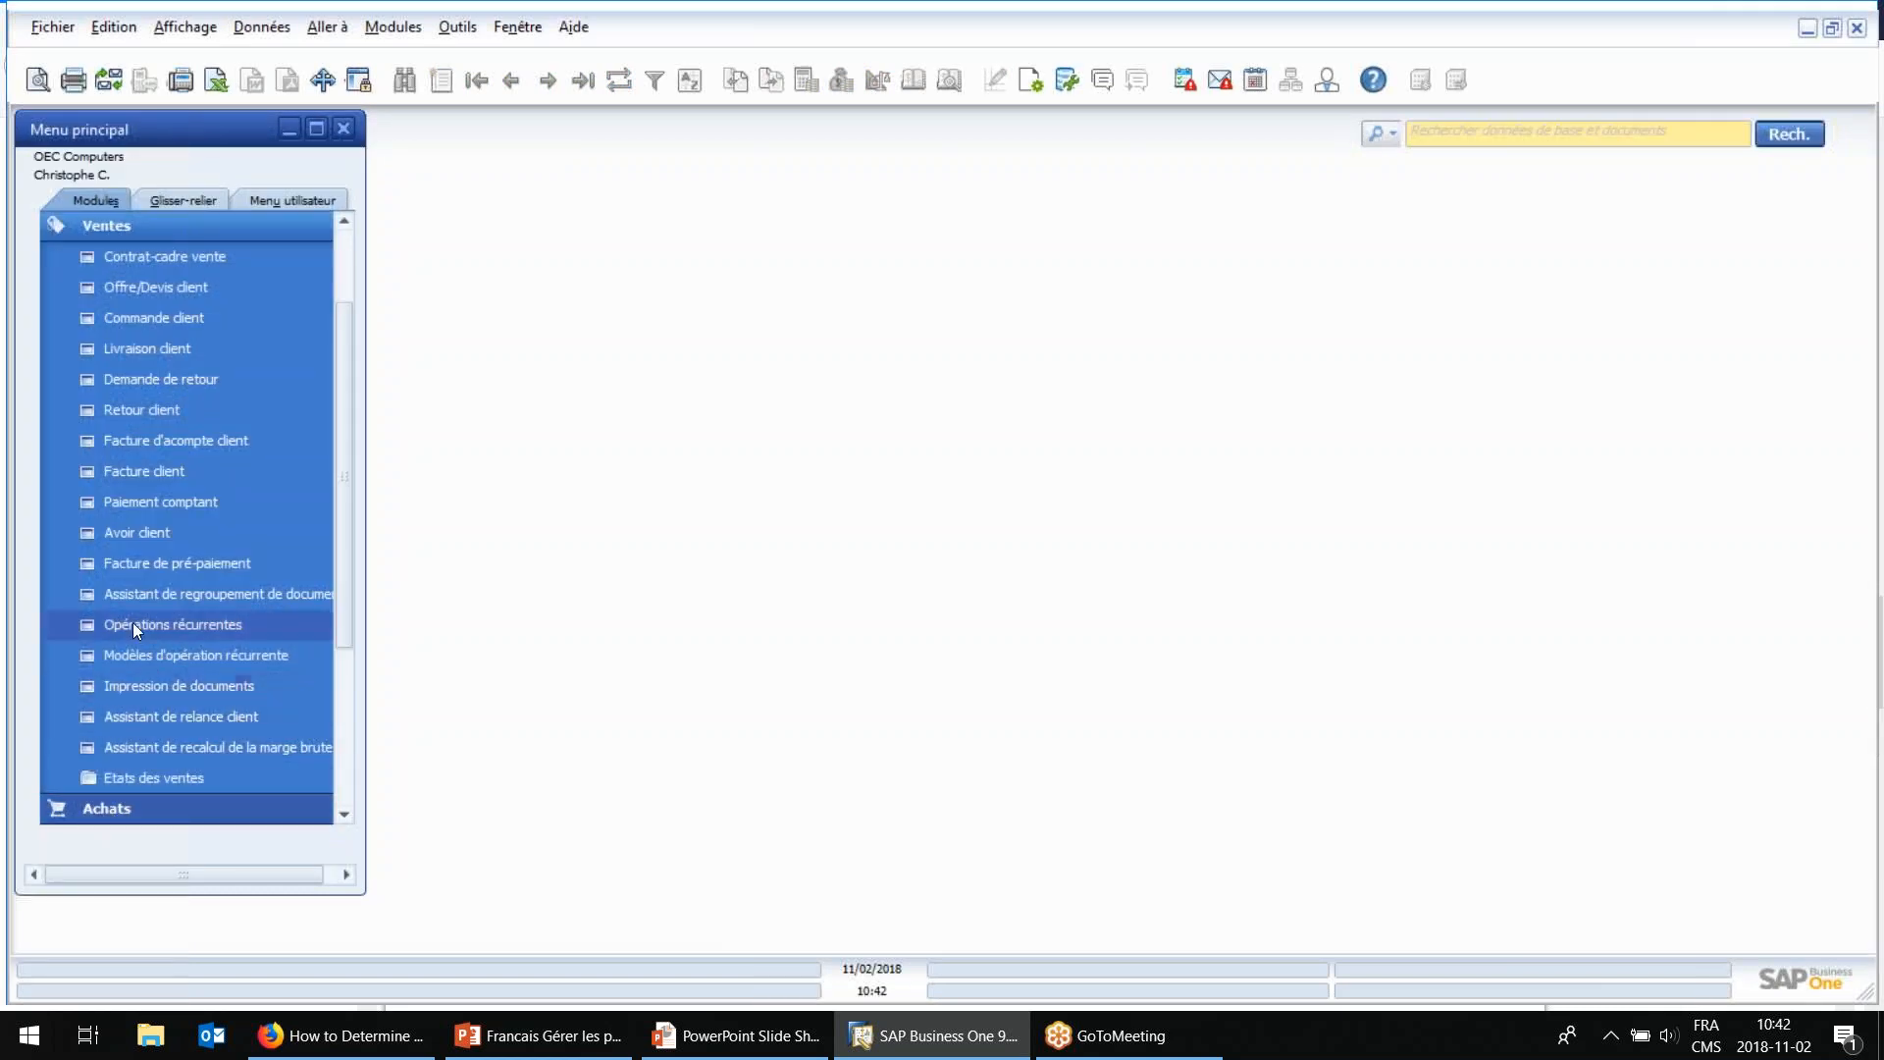
# Step: Open the selection criteria of État sur les prix and État groupe de remises from Etats de stocks, and arrange both windows side by side
pyautogui.scroll(-3, 146, 505)
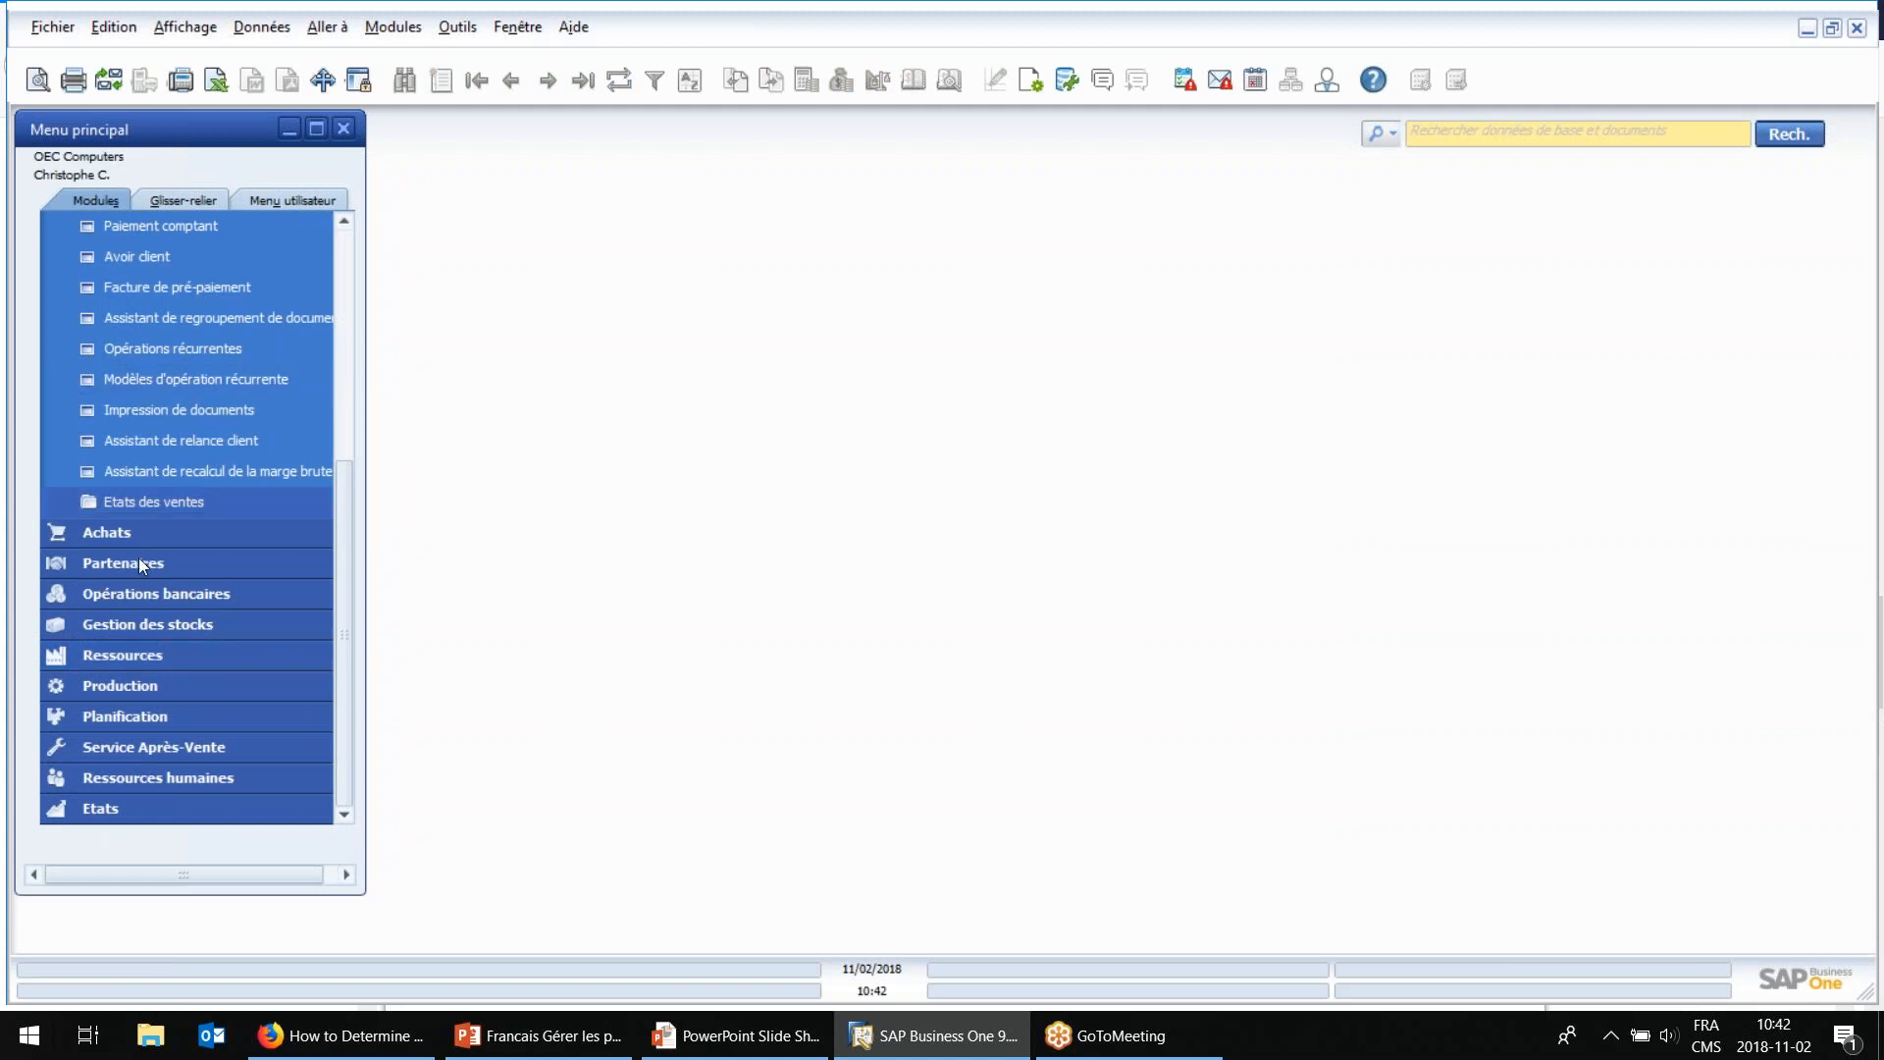
pyautogui.click(132, 626)
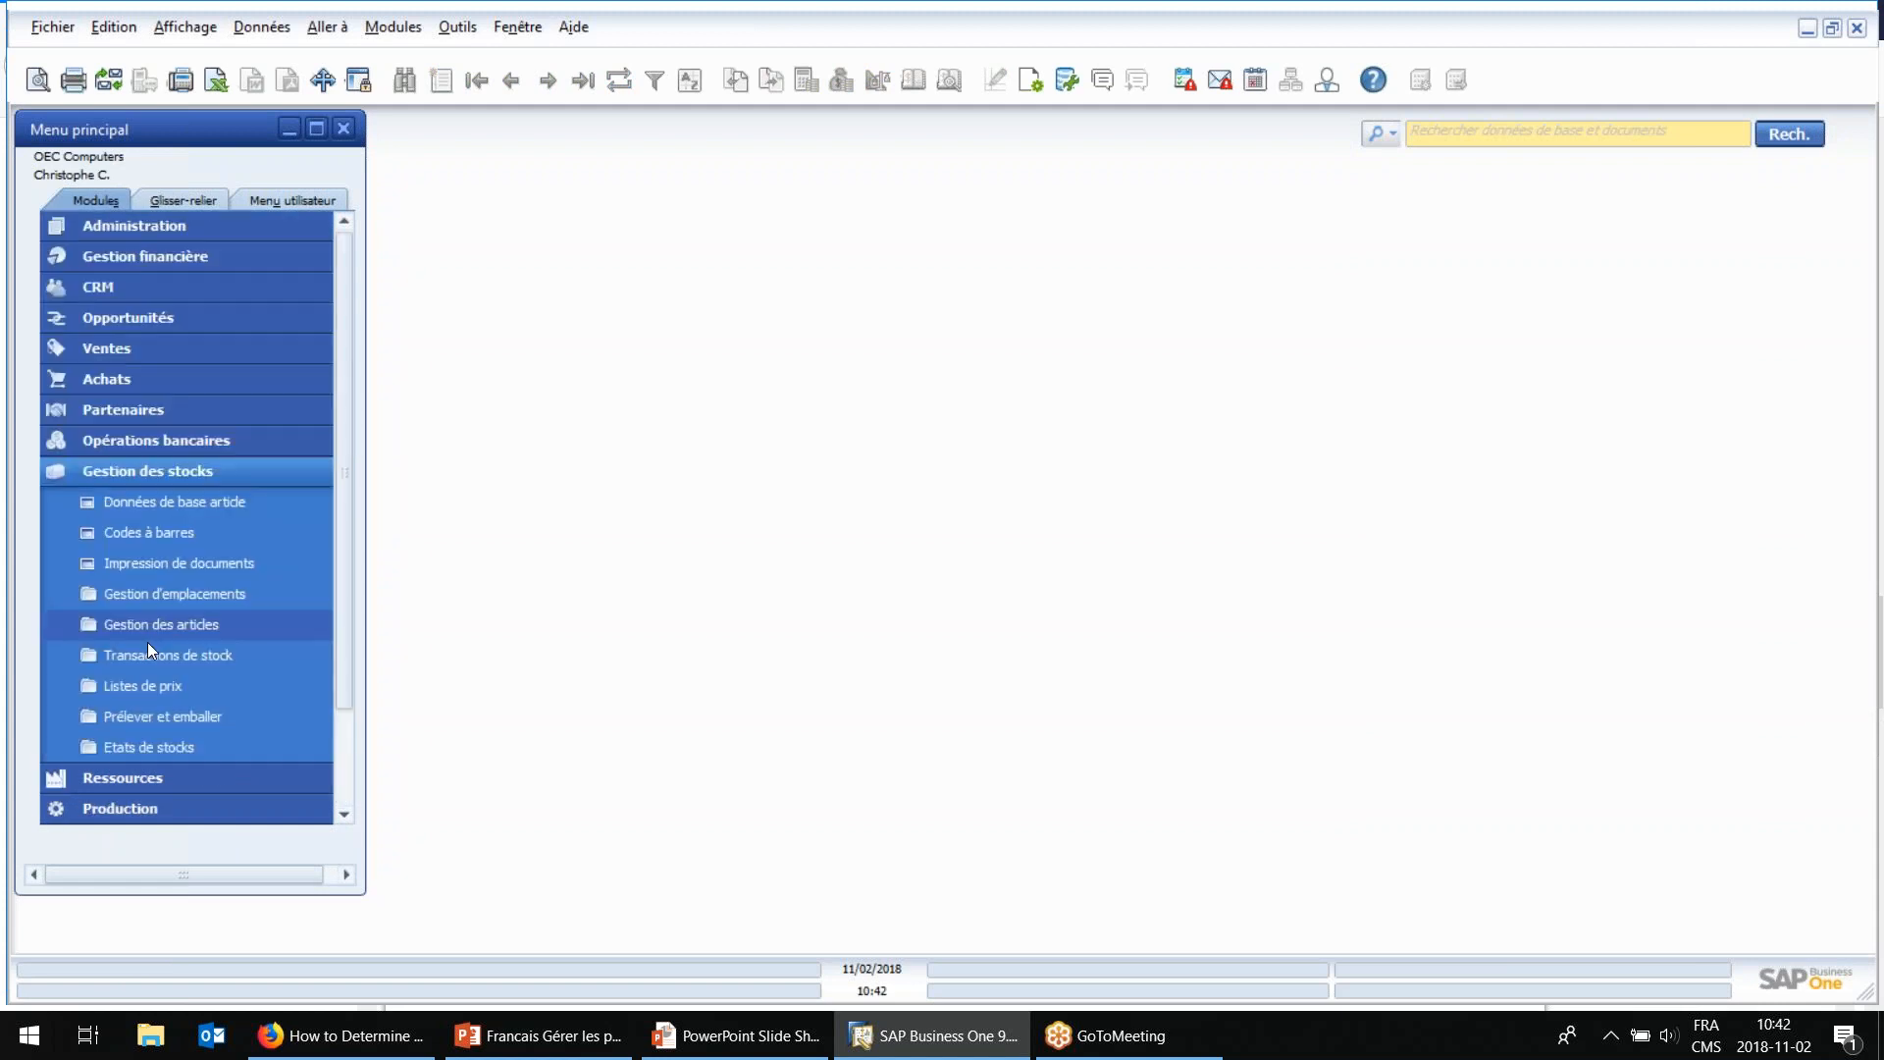
pyautogui.click(155, 691)
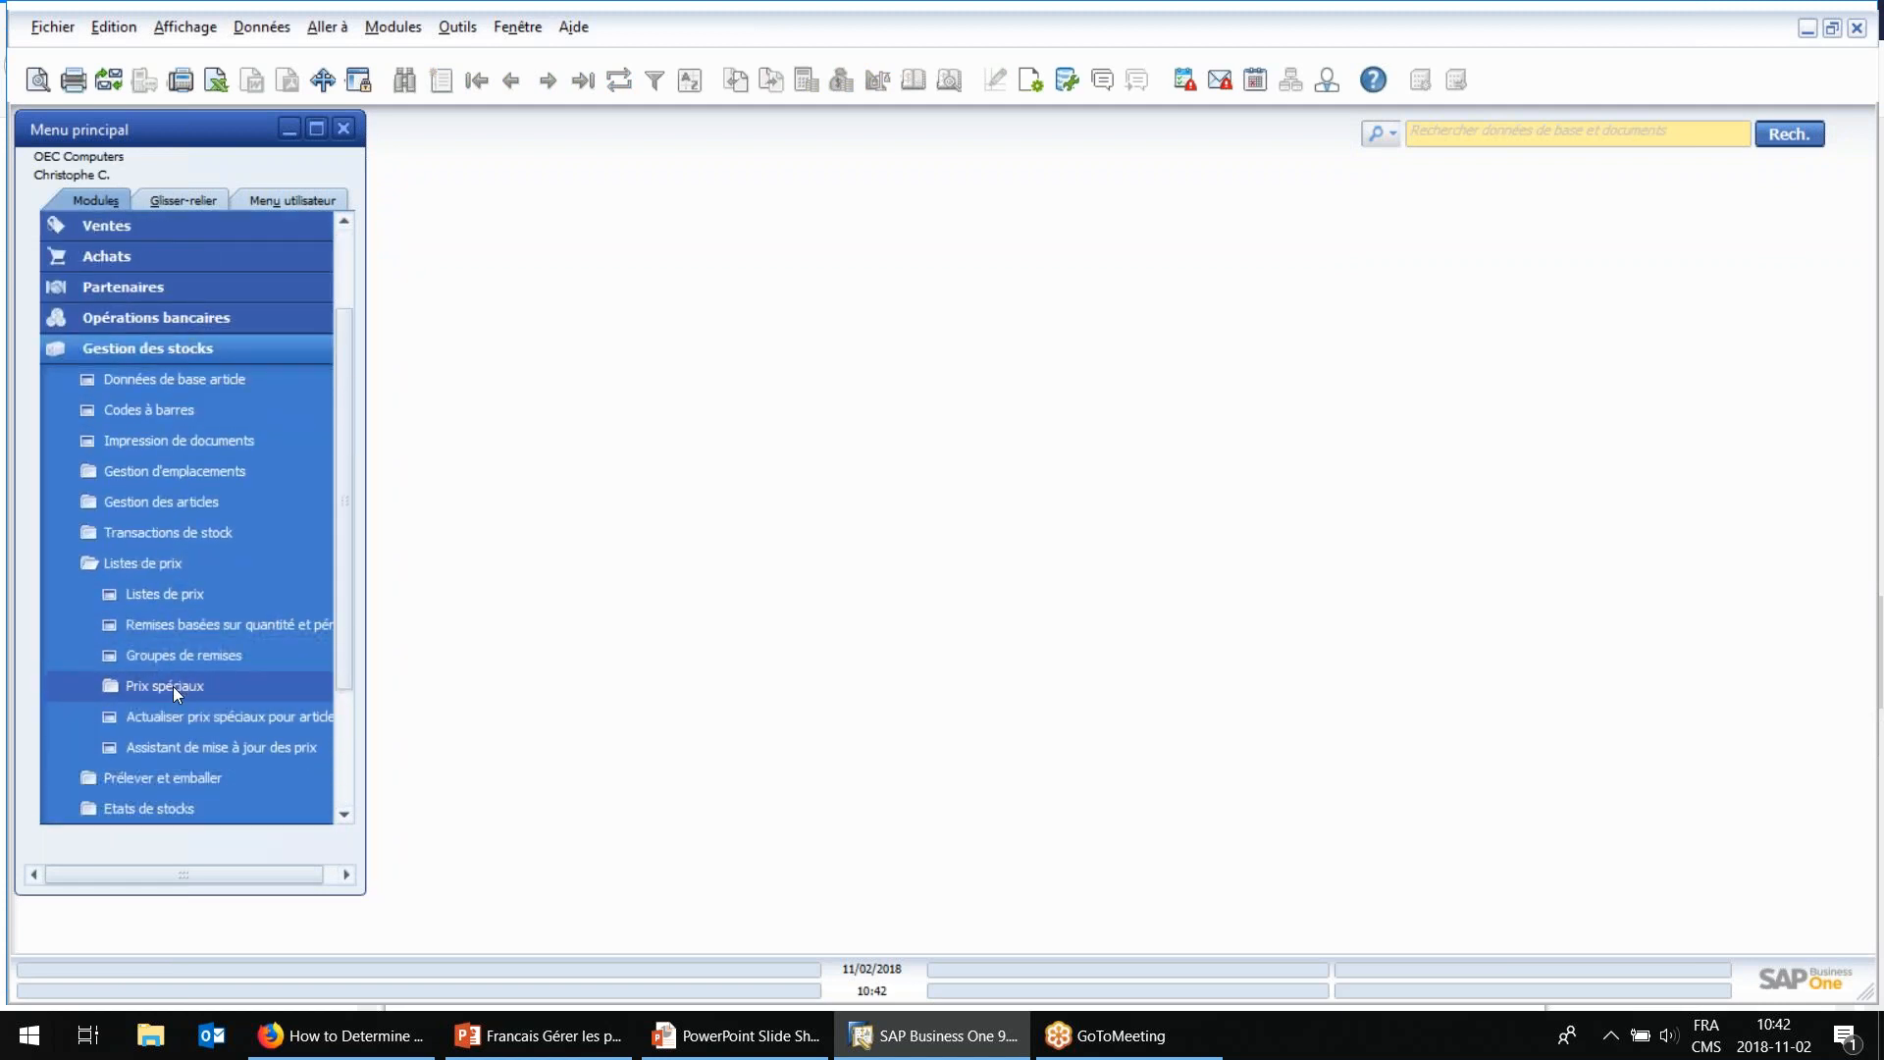
pyautogui.scroll(-1, 171, 668)
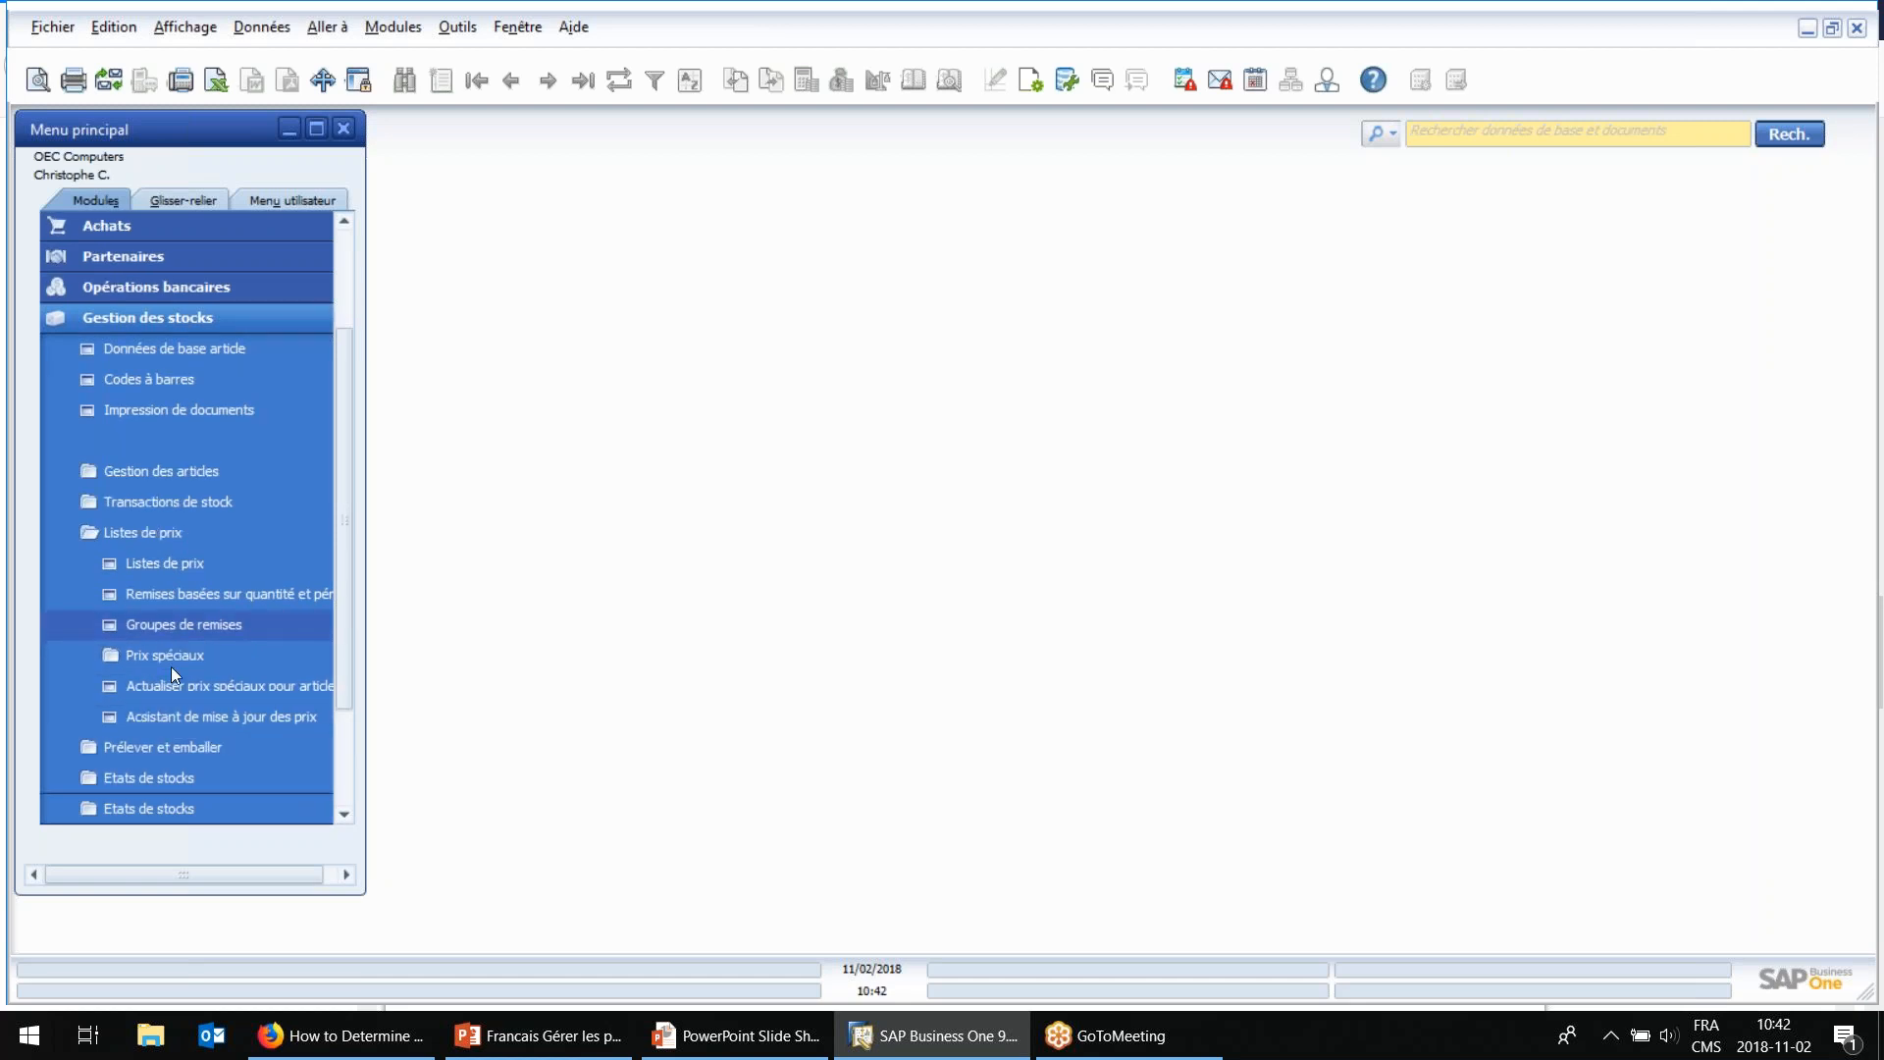
pyautogui.scroll(-1, 171, 668)
pyautogui.click(104, 684)
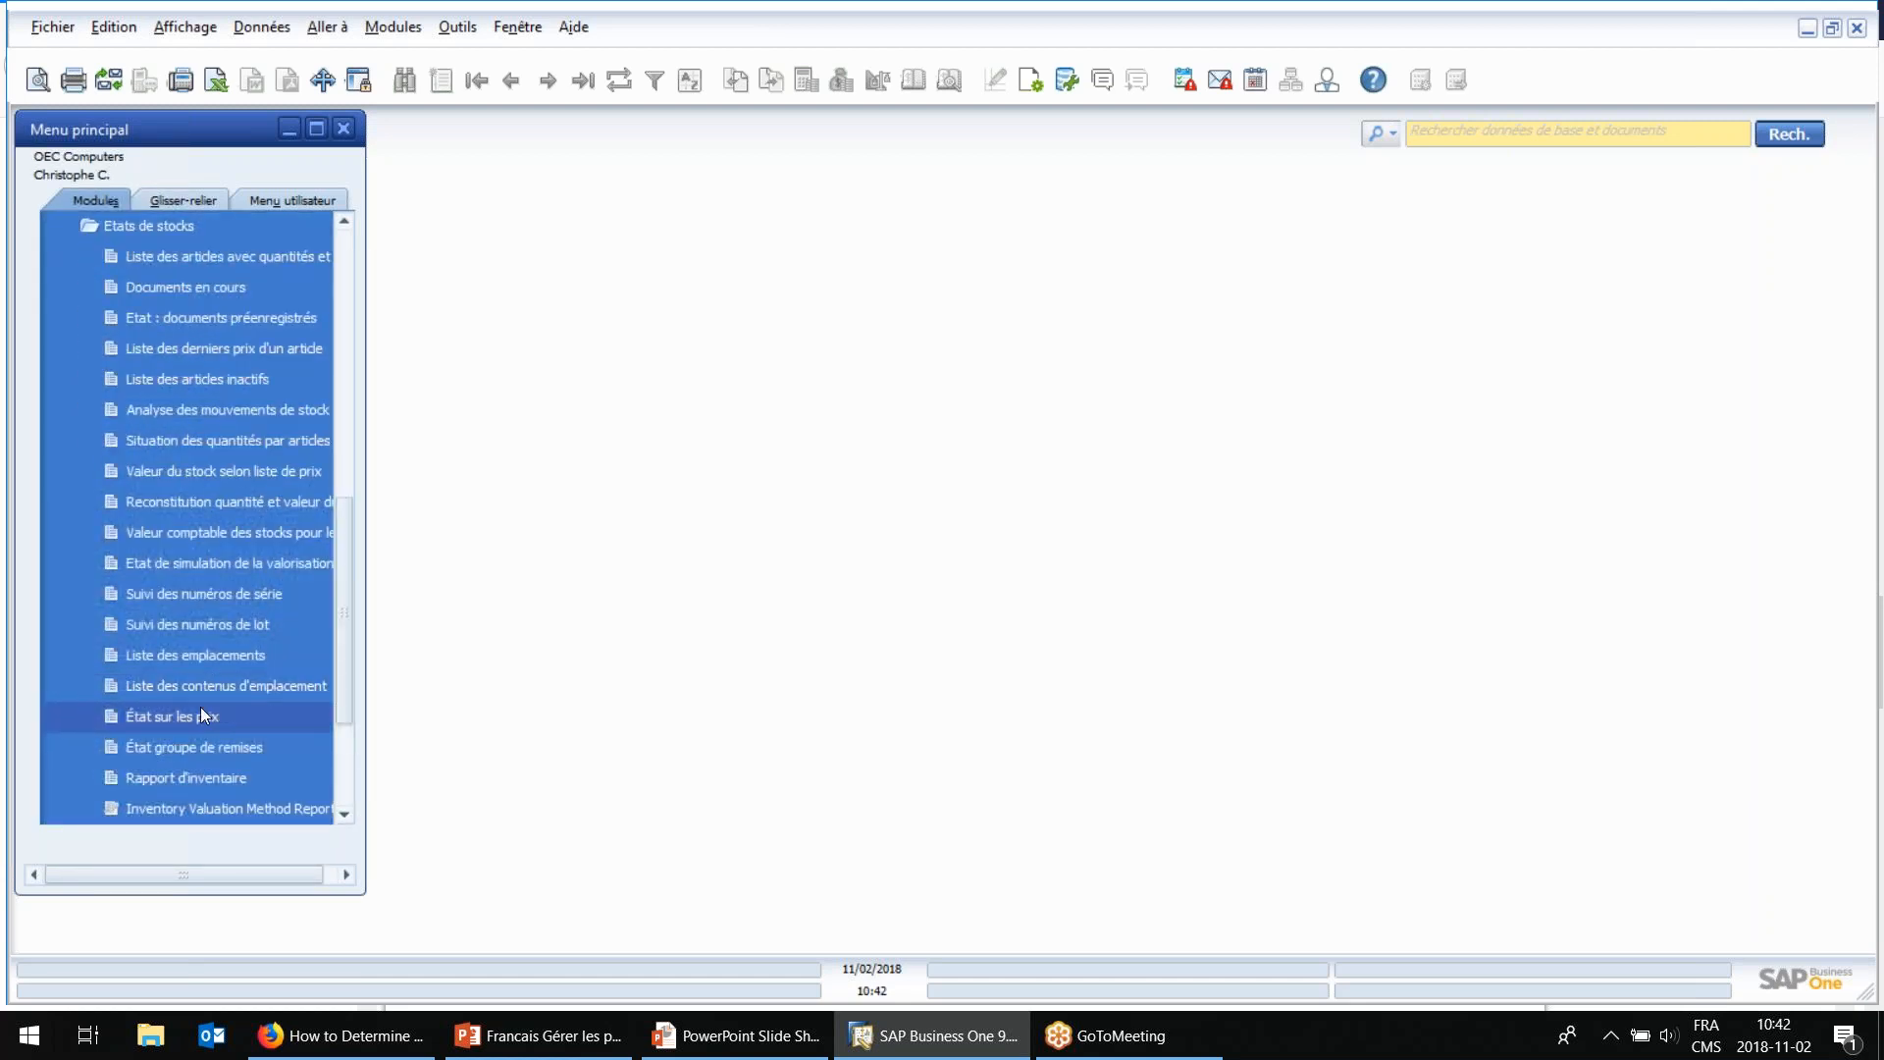
pyautogui.click(196, 717)
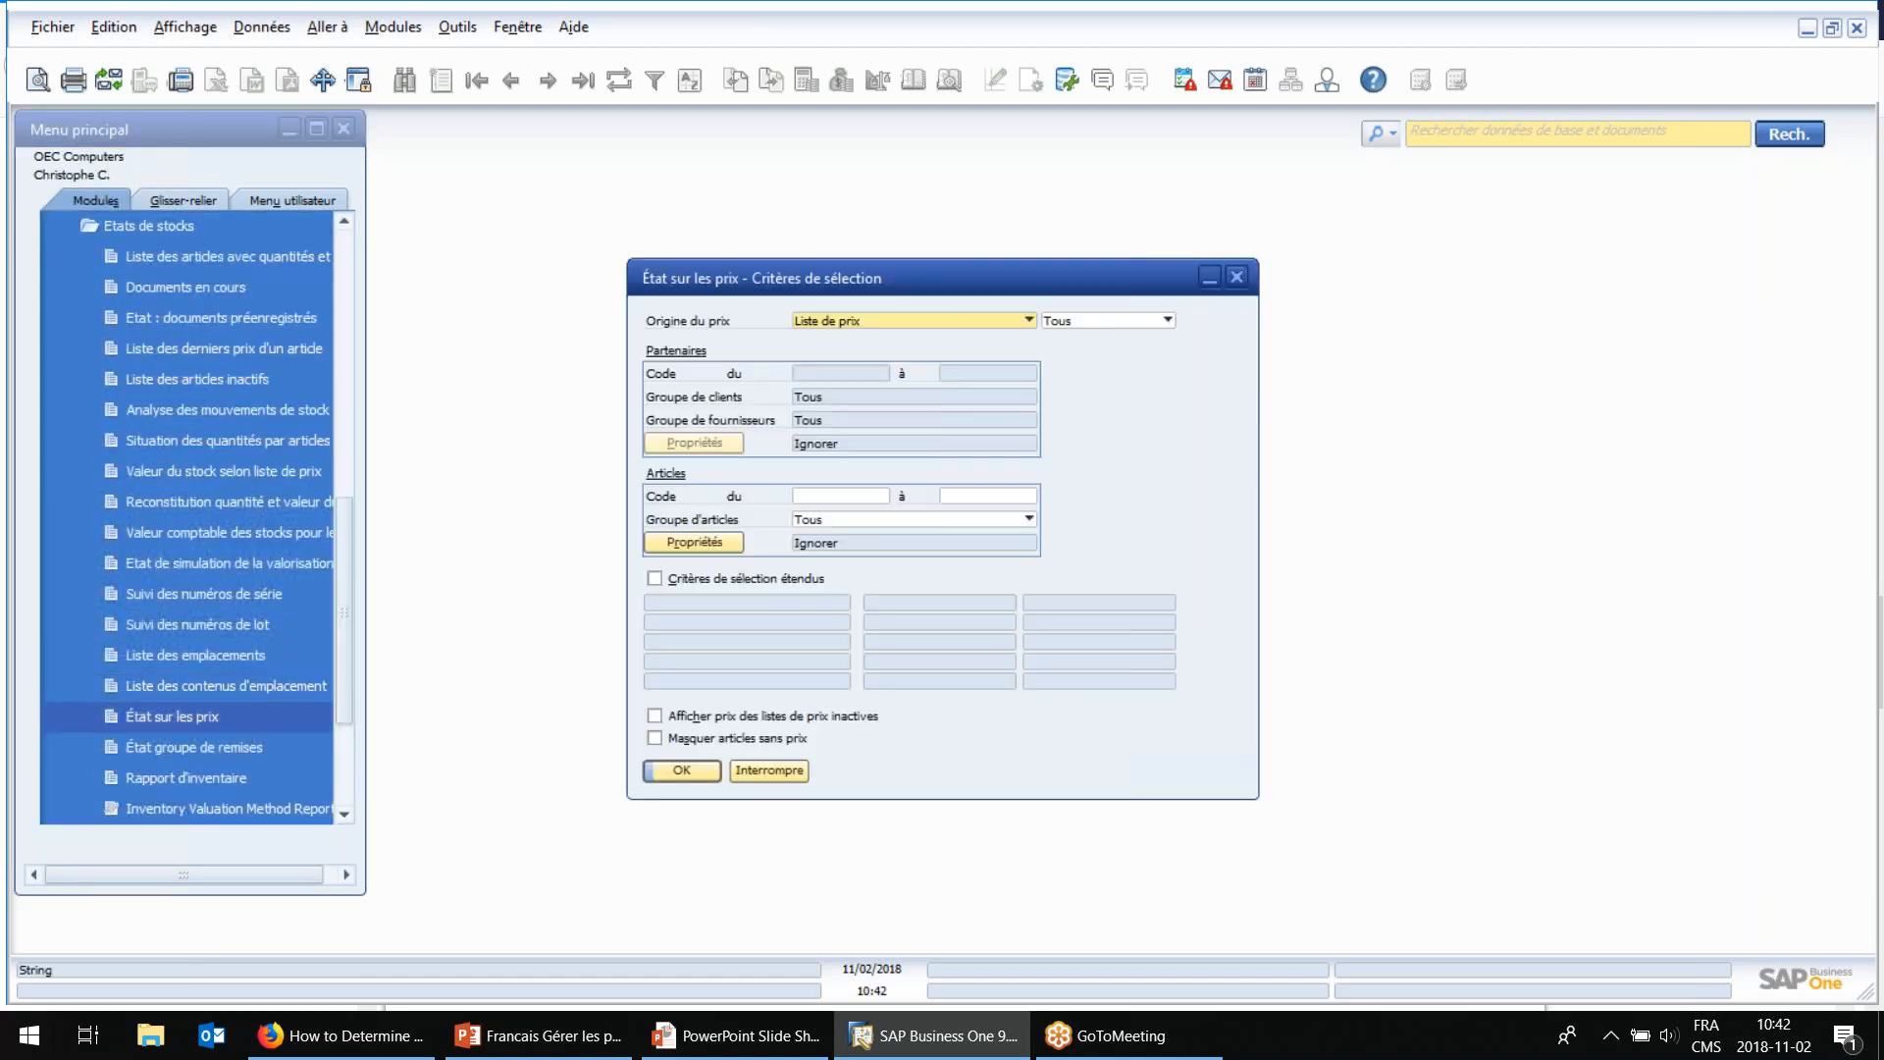
pyautogui.moveTo(751, 289); pyautogui.dragTo(813, 211)
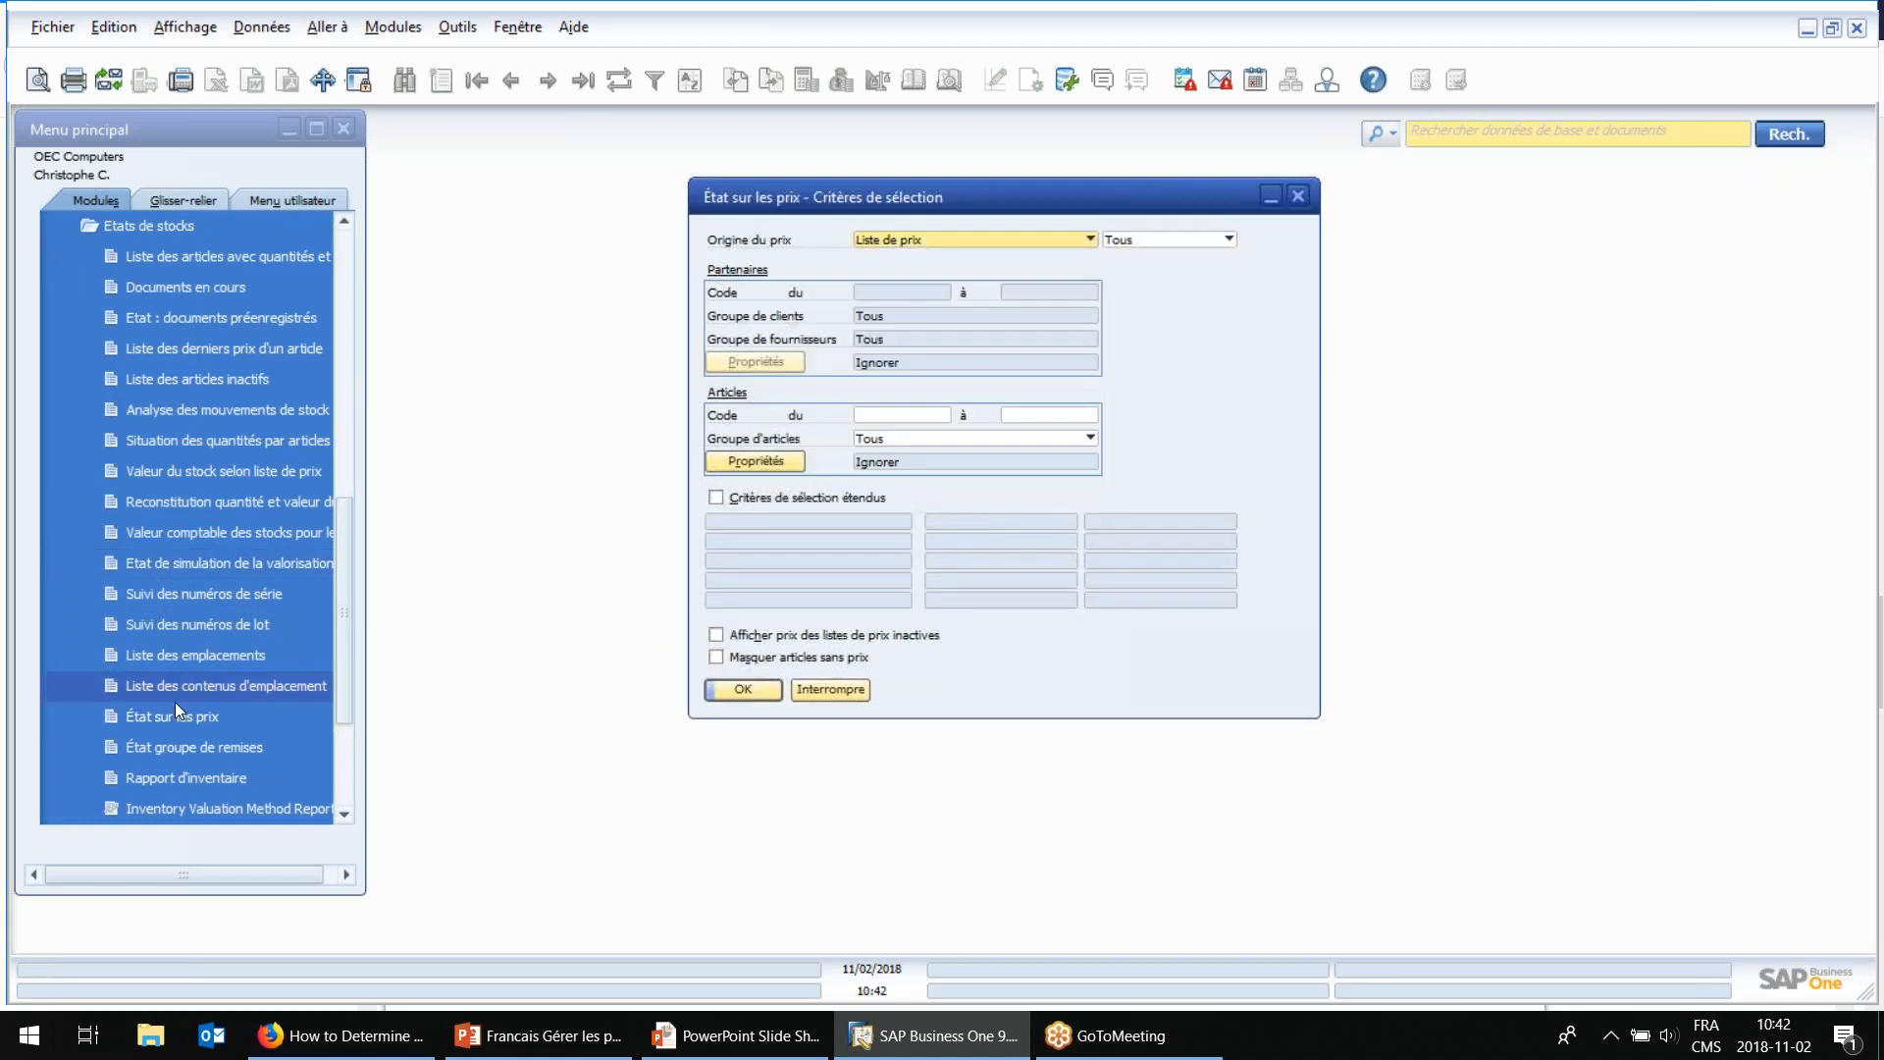
pyautogui.click(161, 748)
pyautogui.moveTo(804, 324); pyautogui.dragTo(300, 407)
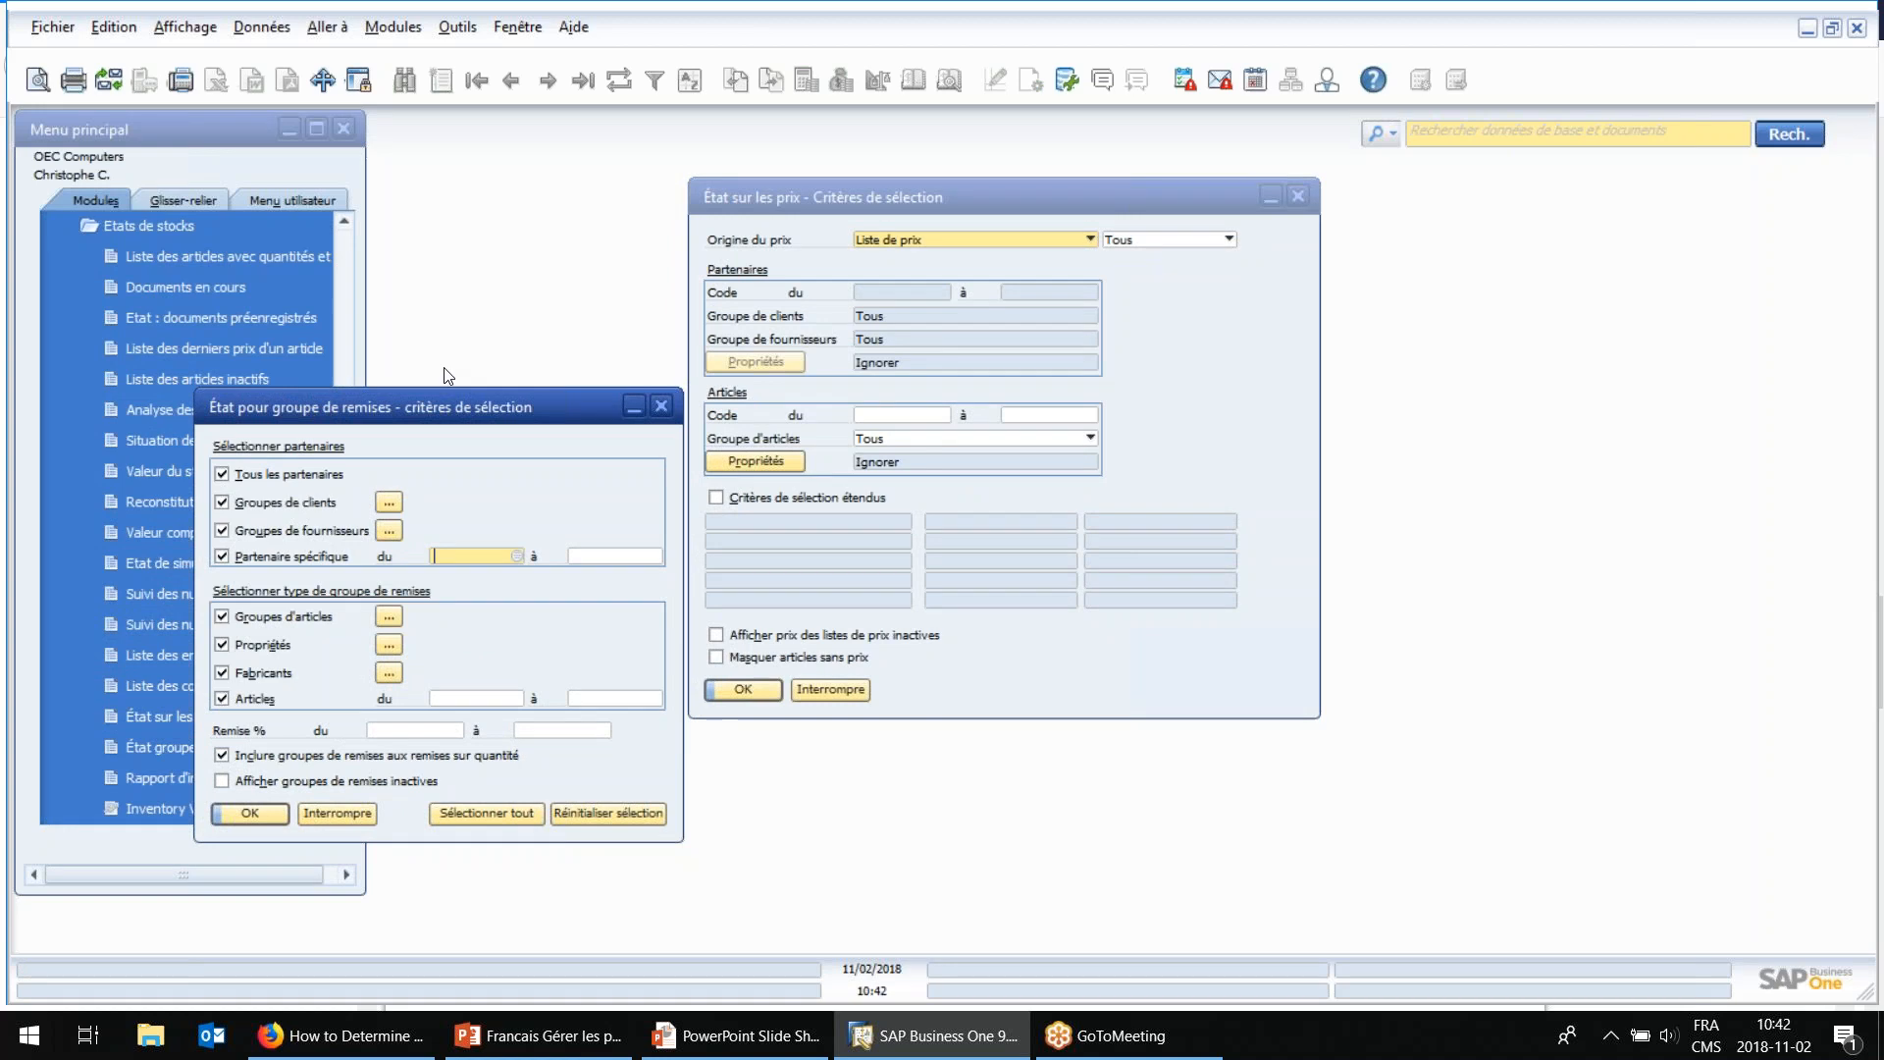
# Step: Run État sur les prix for all price lists, enlarge the report to examine its price and discount columns, and close it
pyautogui.moveTo(523, 414); pyautogui.dragTo(514, 428)
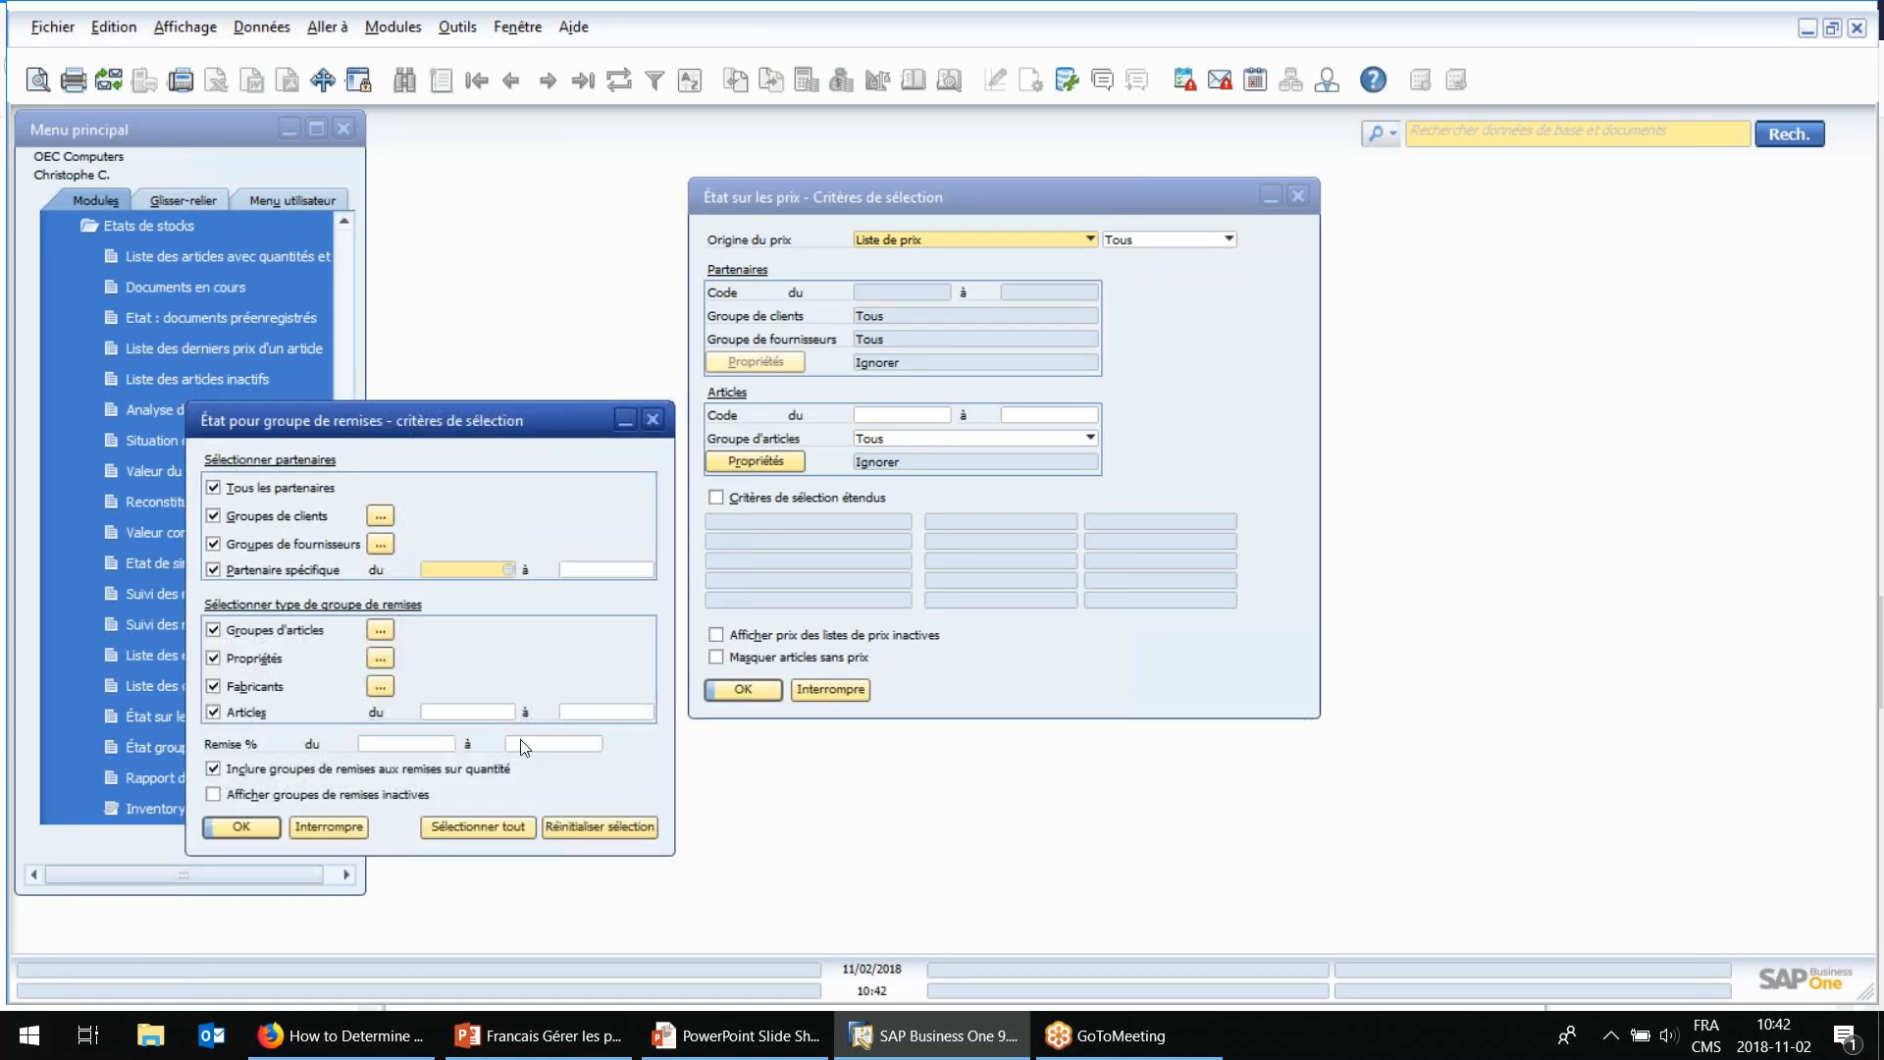
pyautogui.moveTo(800, 196); pyautogui.dragTo(885, 196)
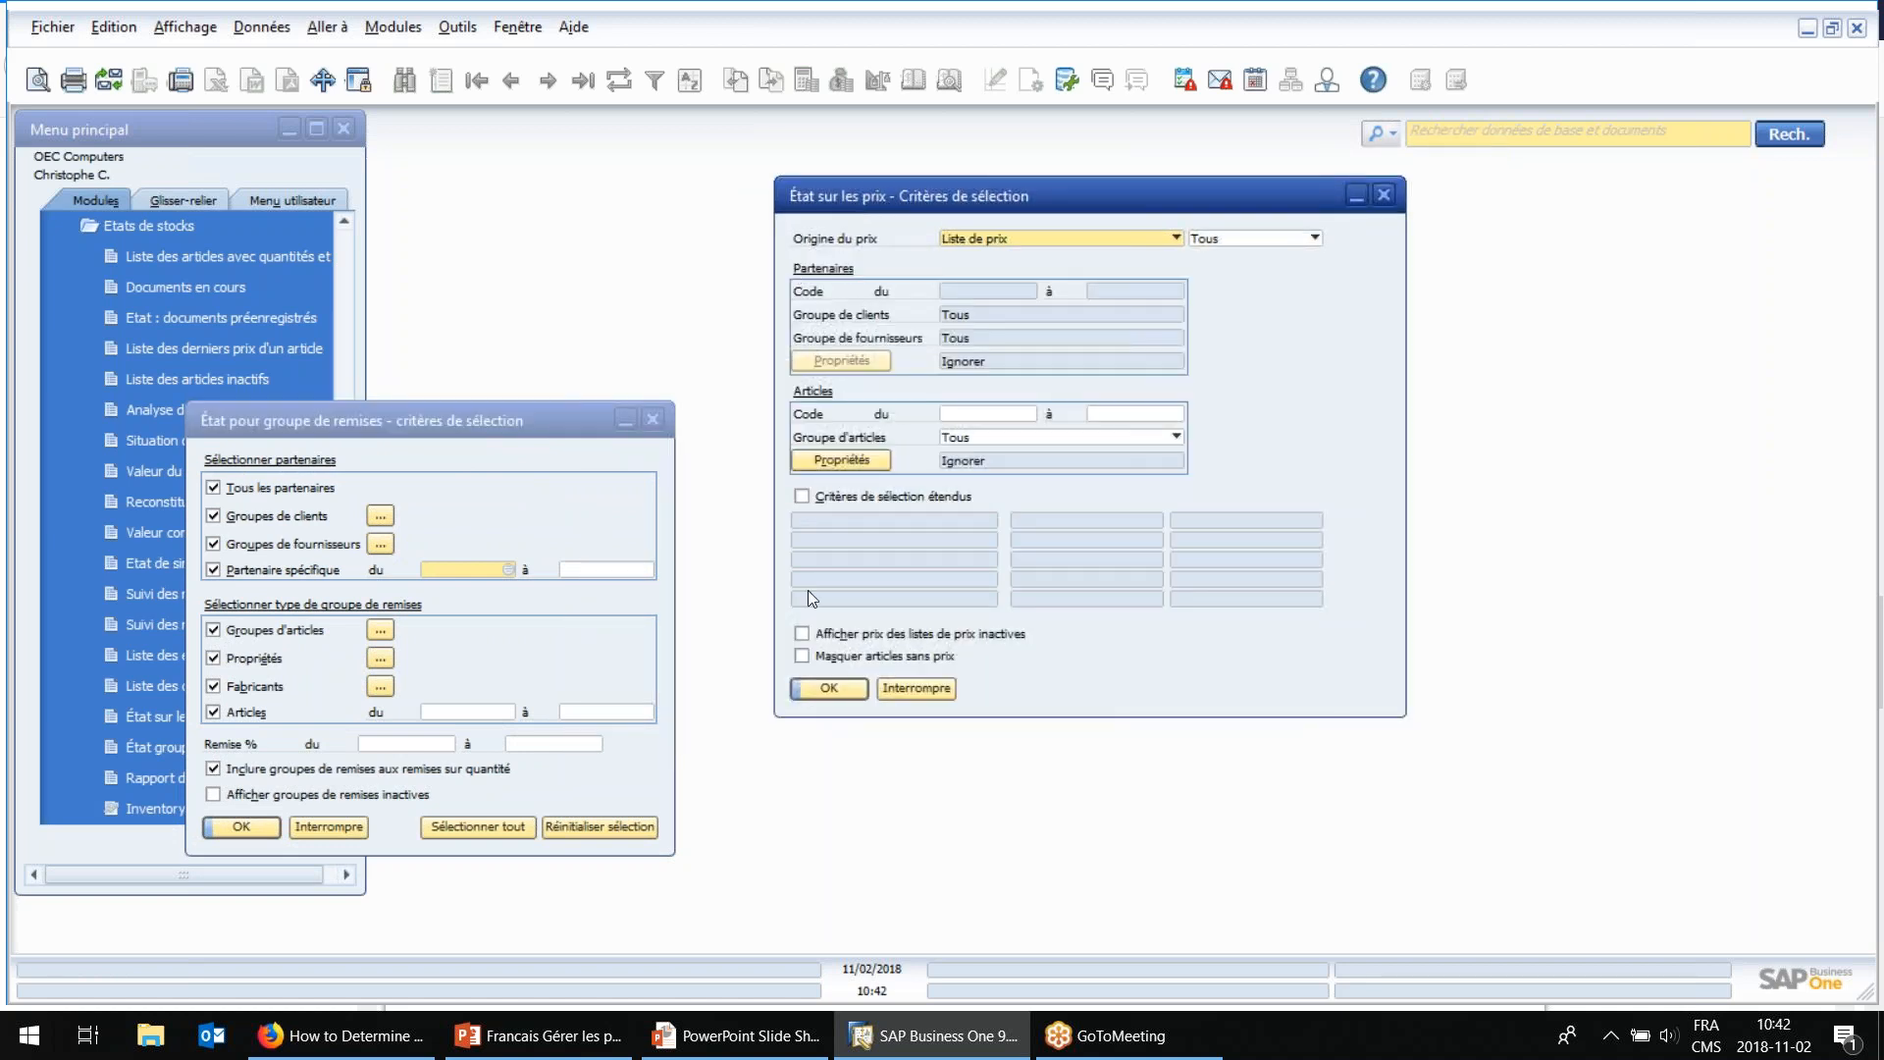
pyautogui.click(828, 687)
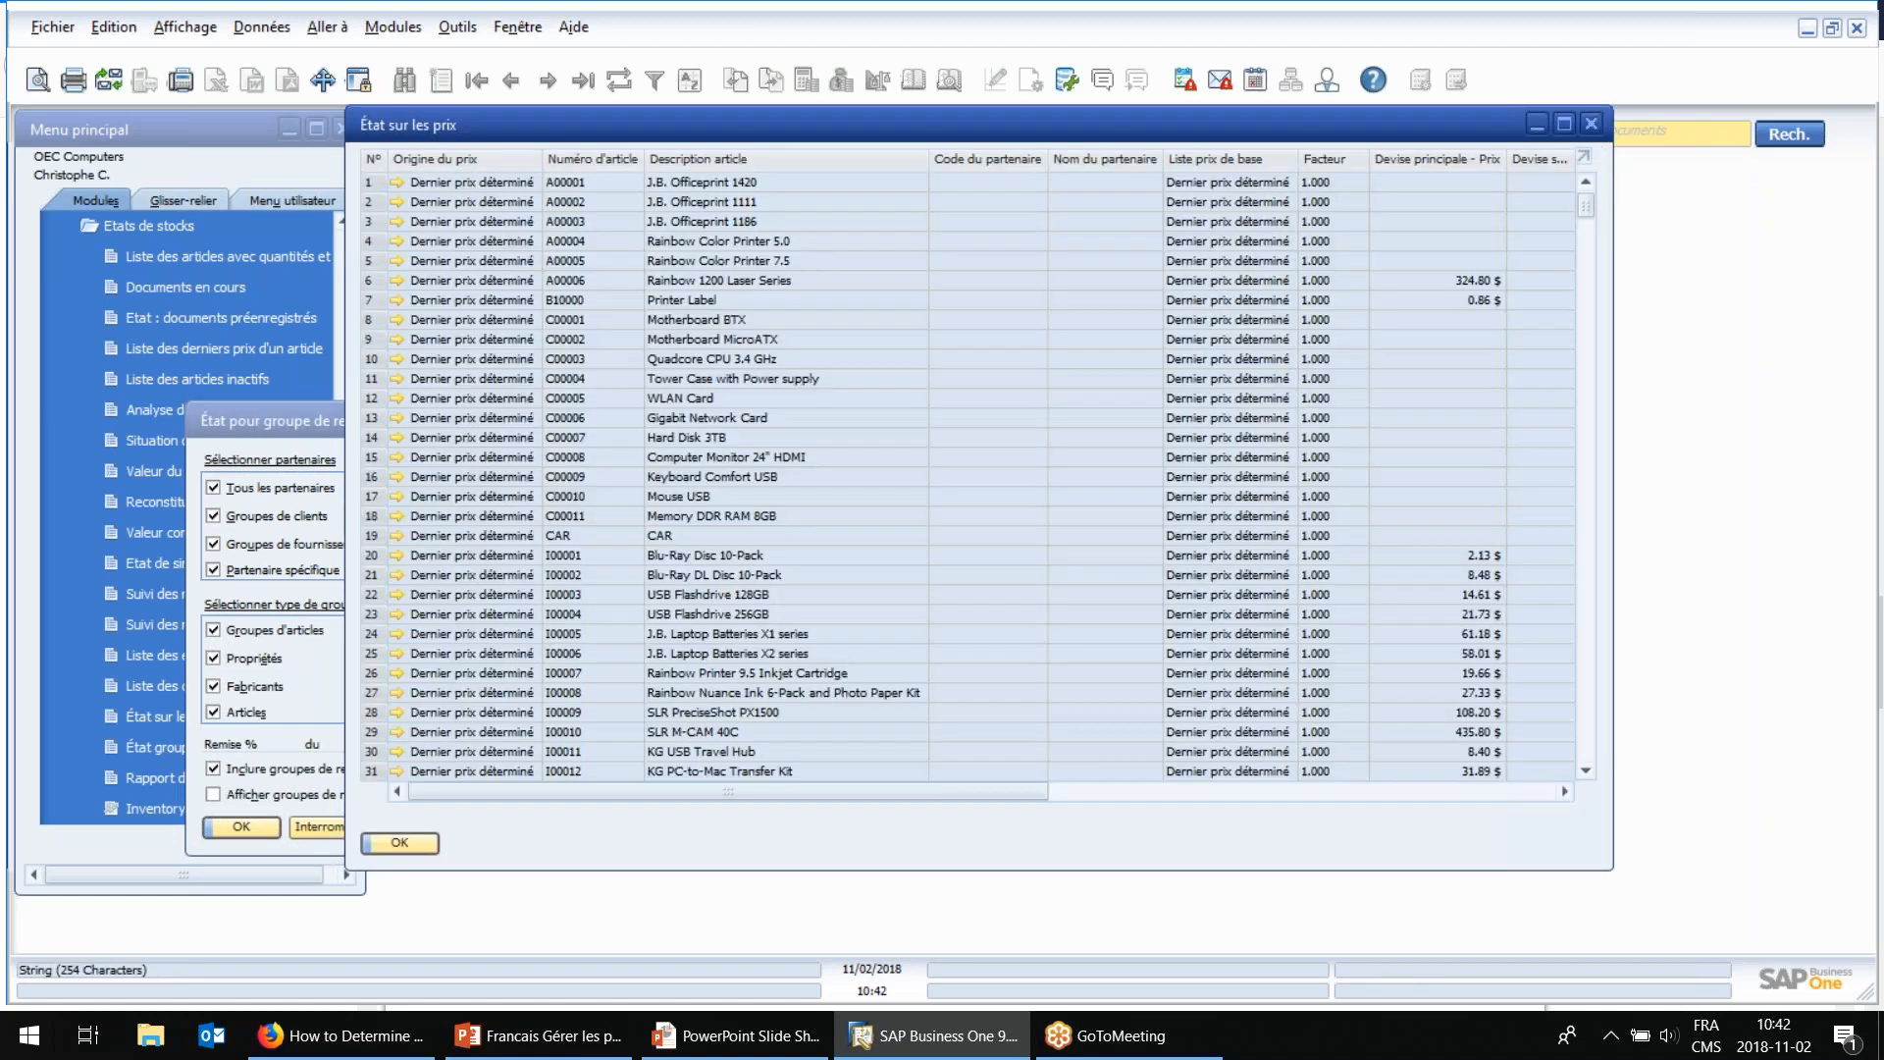
pyautogui.click(243, 204)
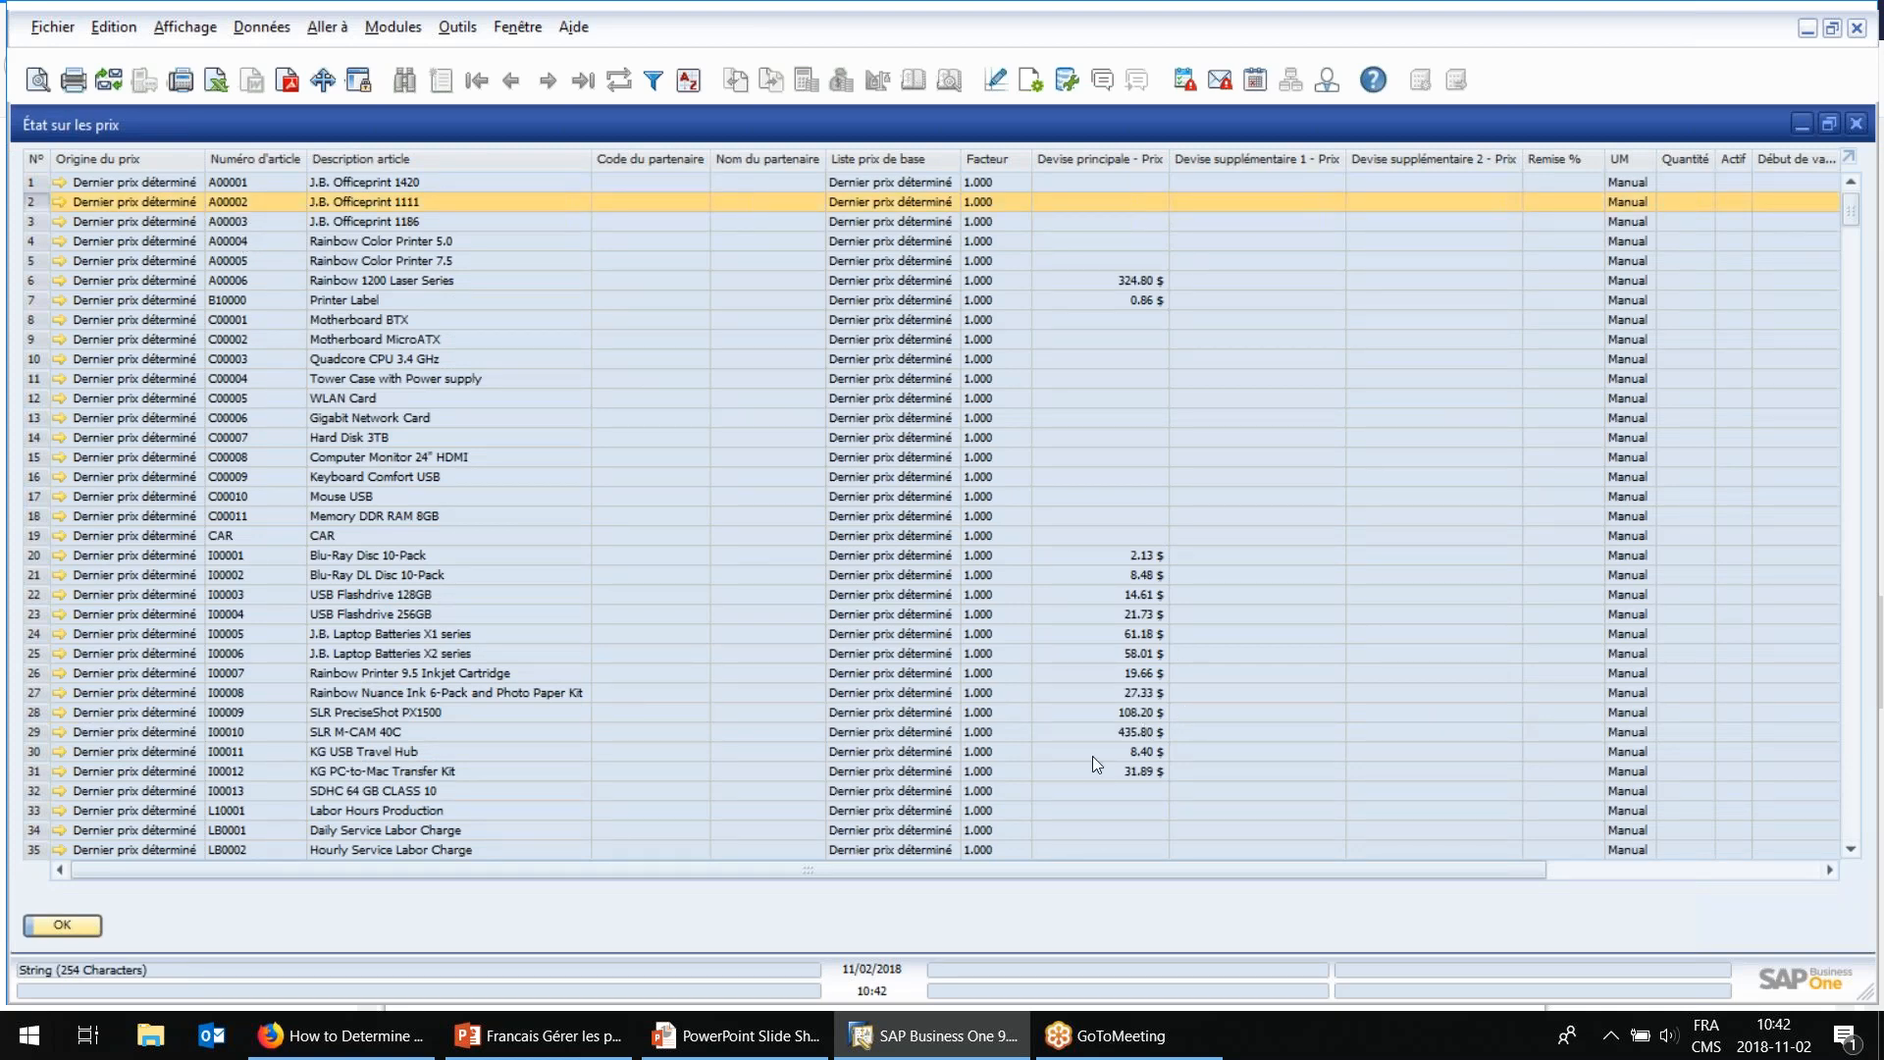
pyautogui.moveTo(1223, 869); pyautogui.dragTo(1550, 842)
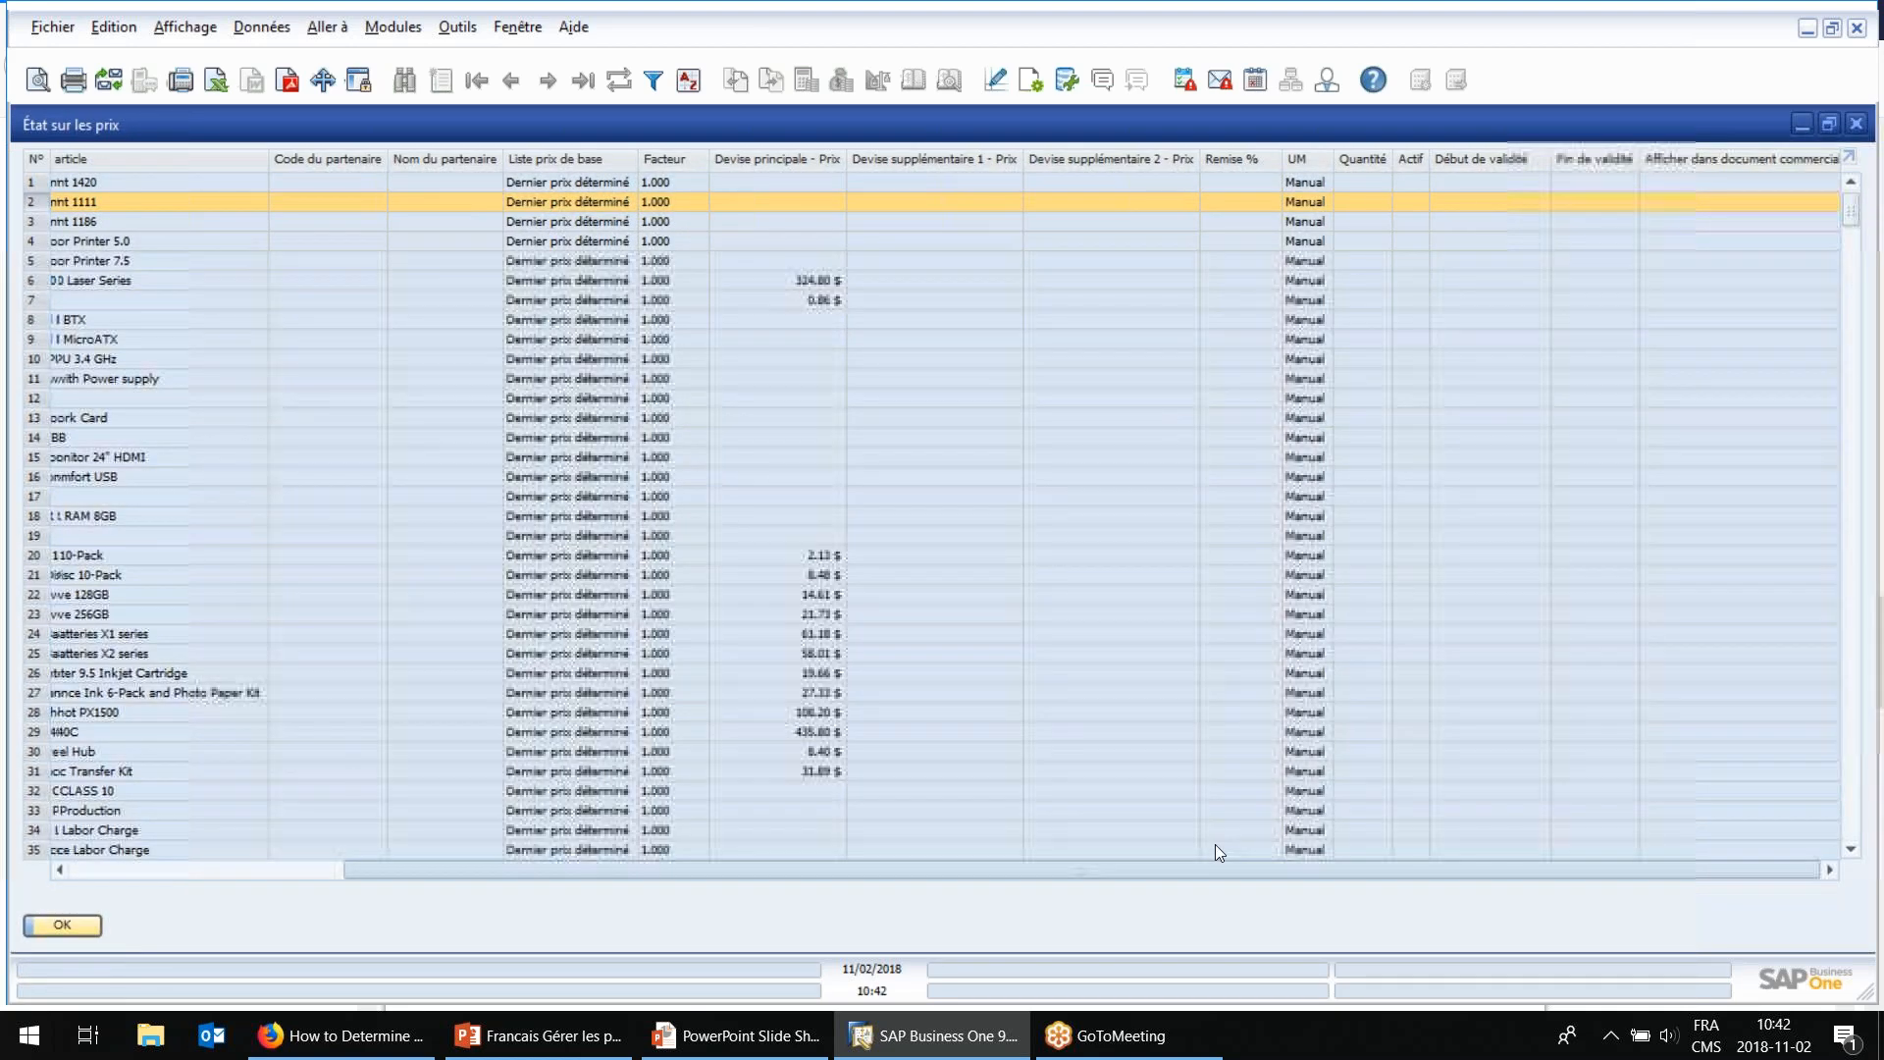
pyautogui.moveTo(1215, 844); pyautogui.dragTo(733, 885)
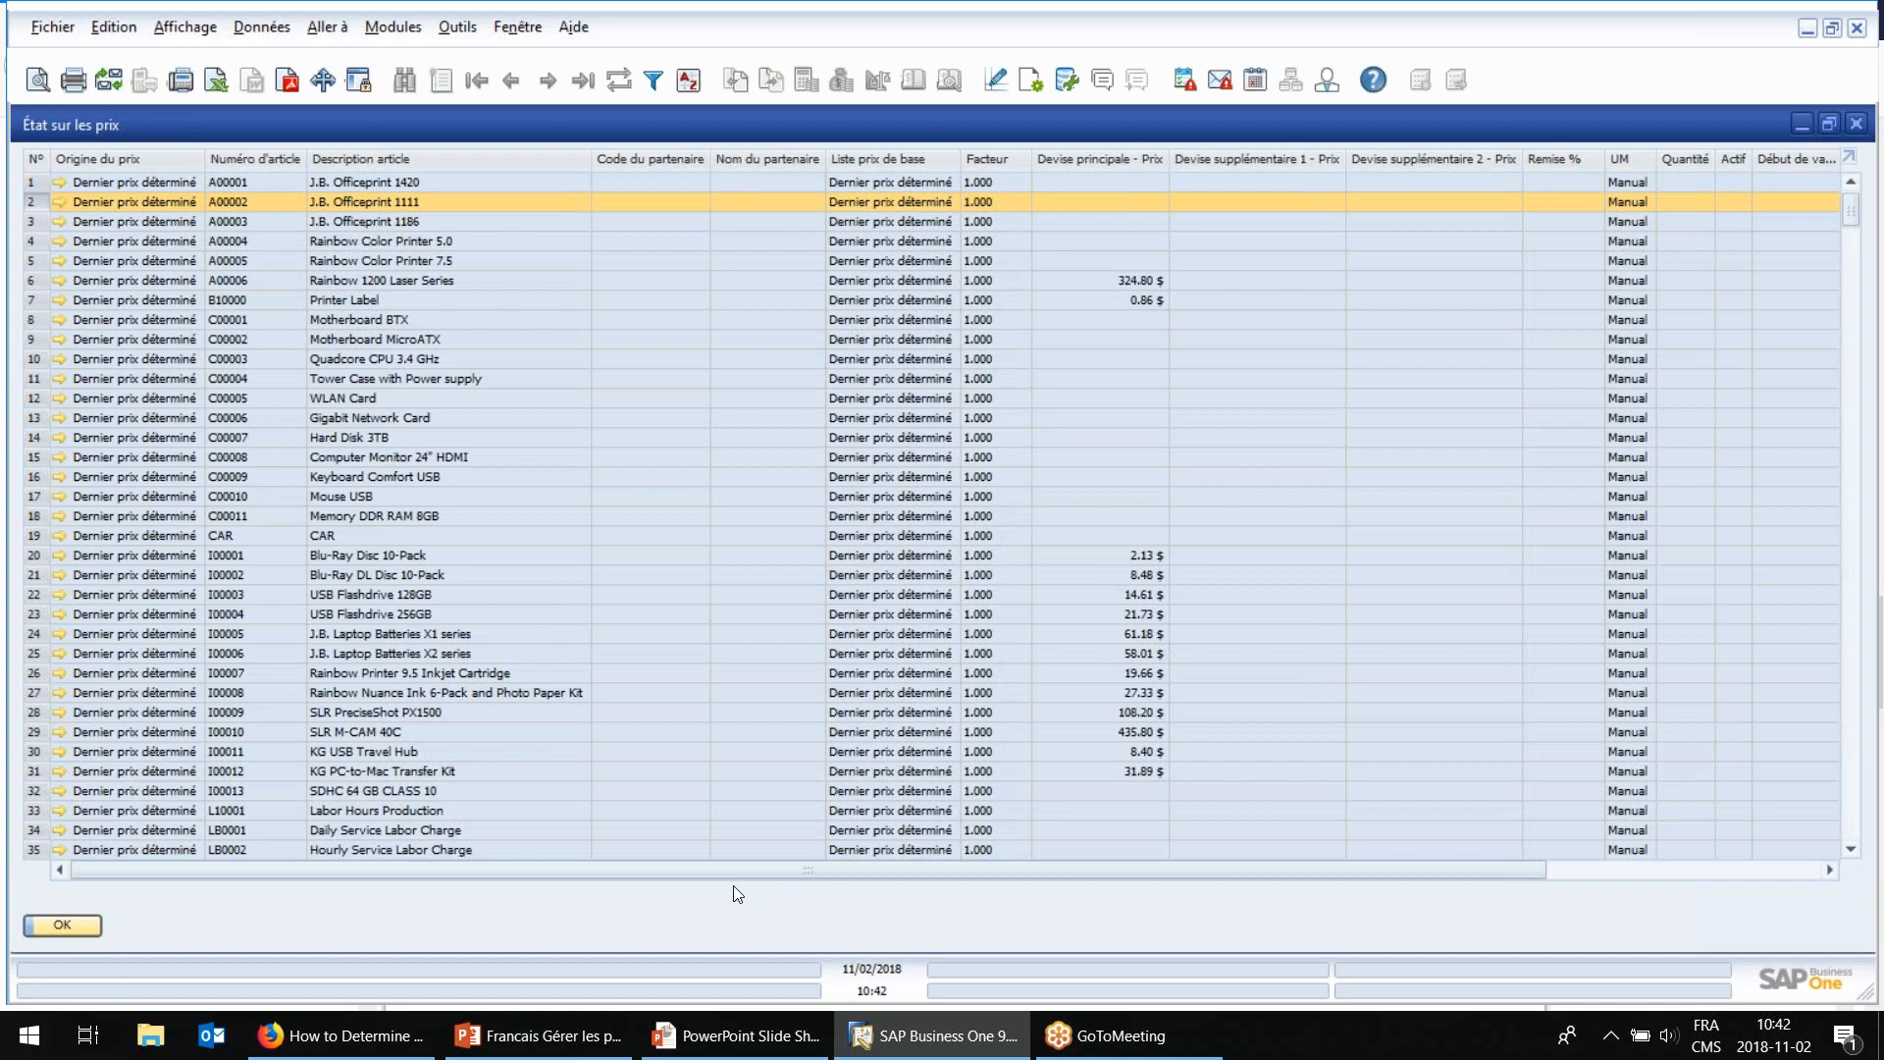
pyautogui.click(92, 926)
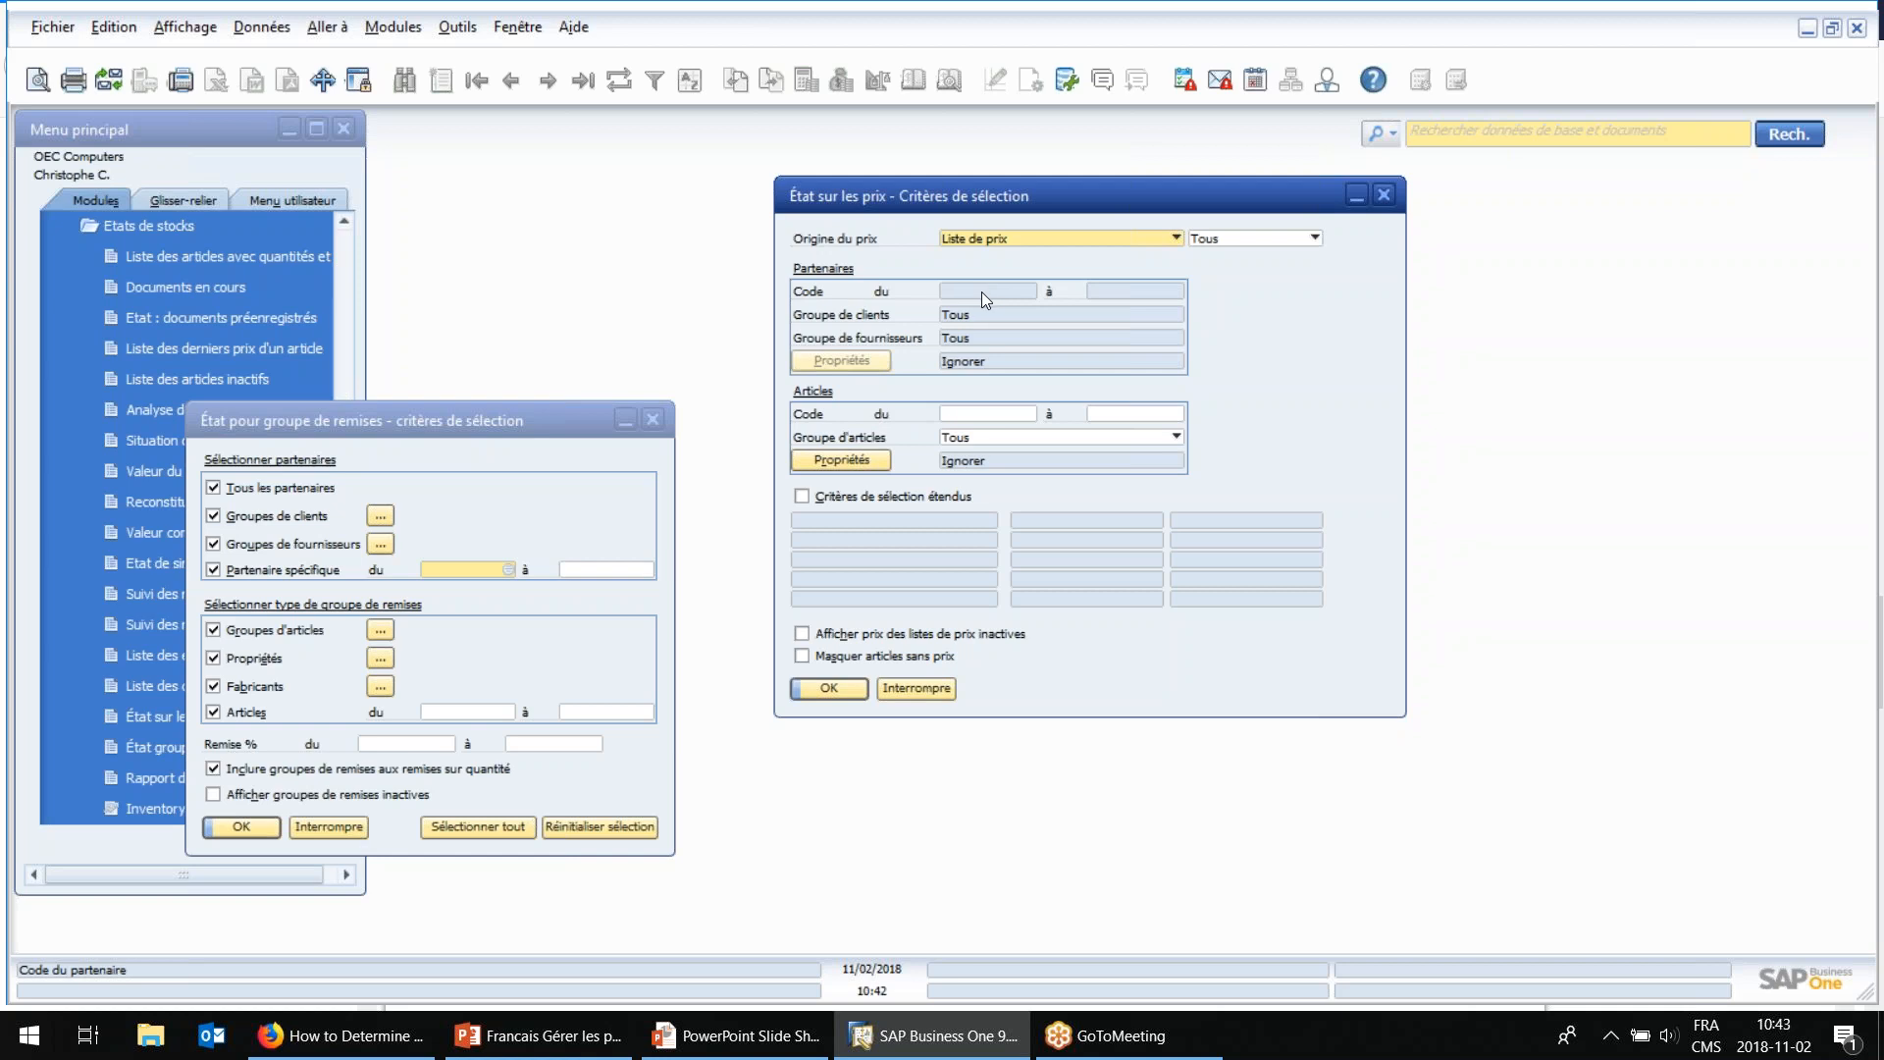
# Step: Examine the available Origine du prix options and selectable price lists in the État sur les prix criteria, keeping Liste de prix and Tous
pyautogui.click(973, 240)
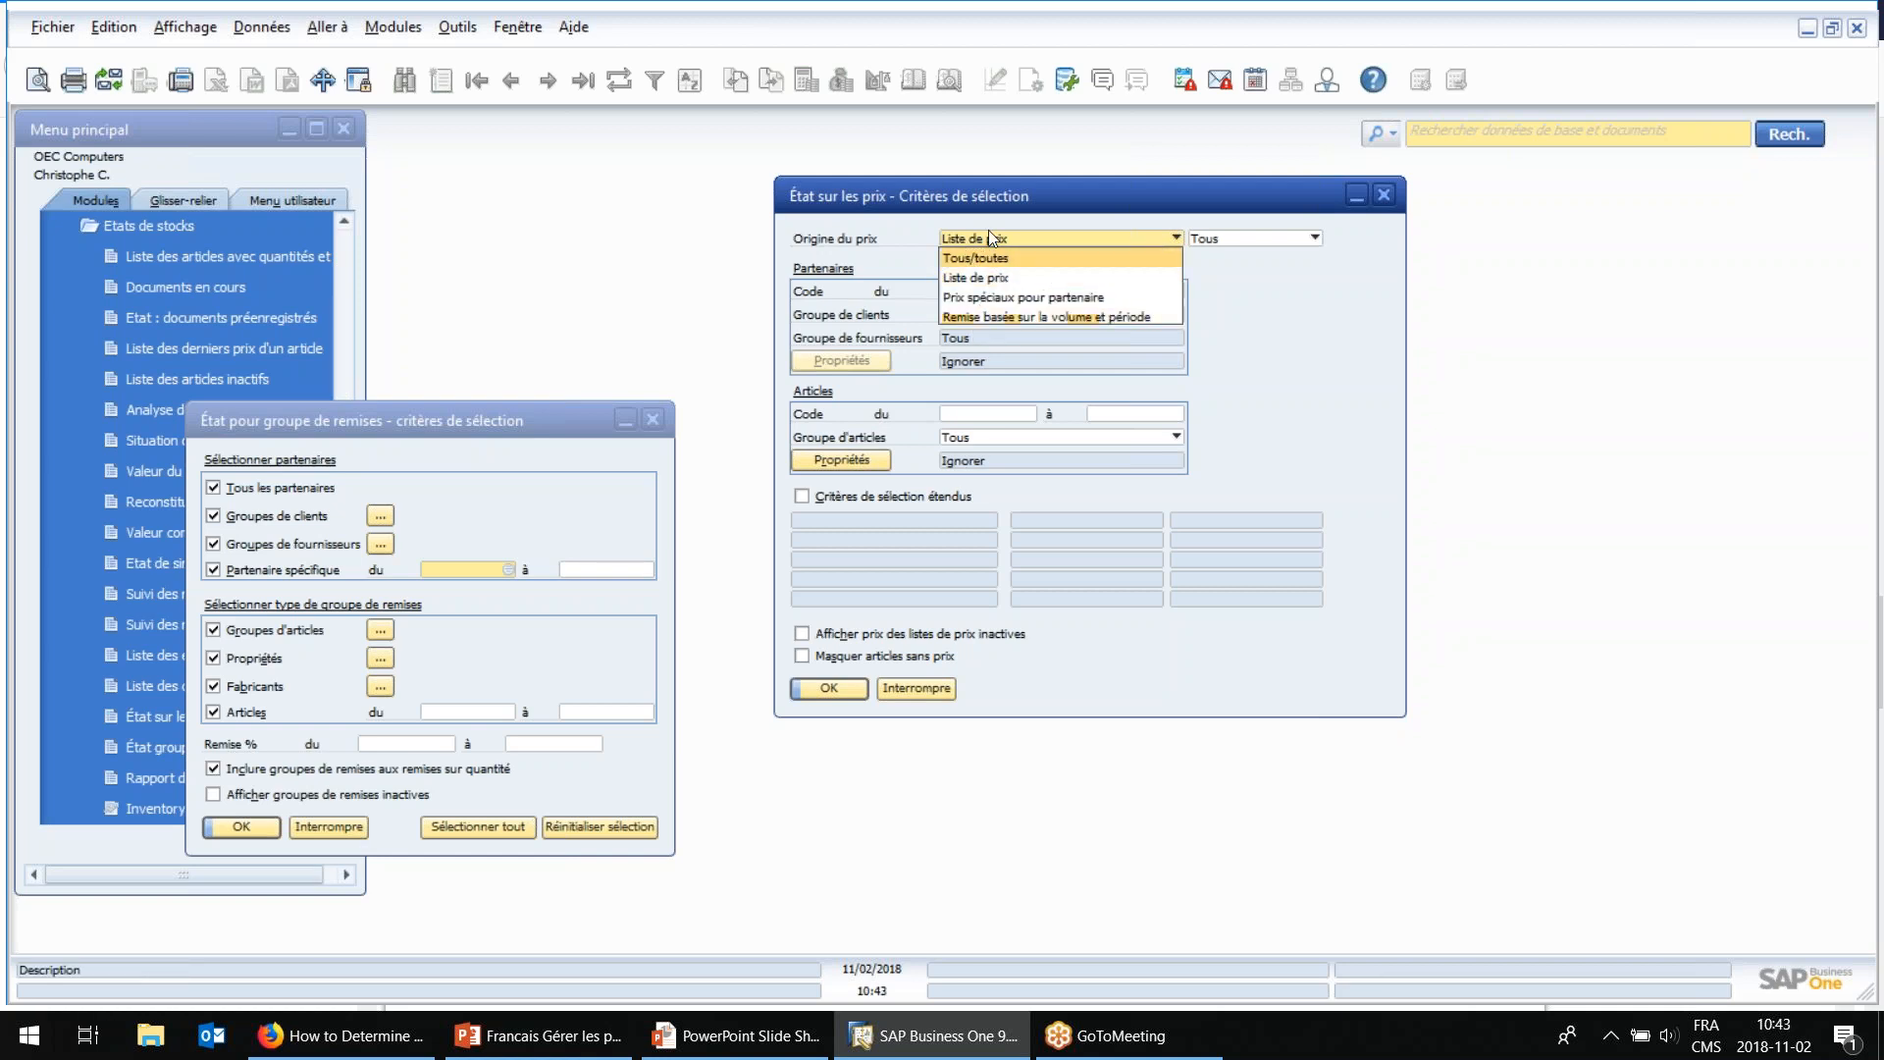
pyautogui.click(986, 203)
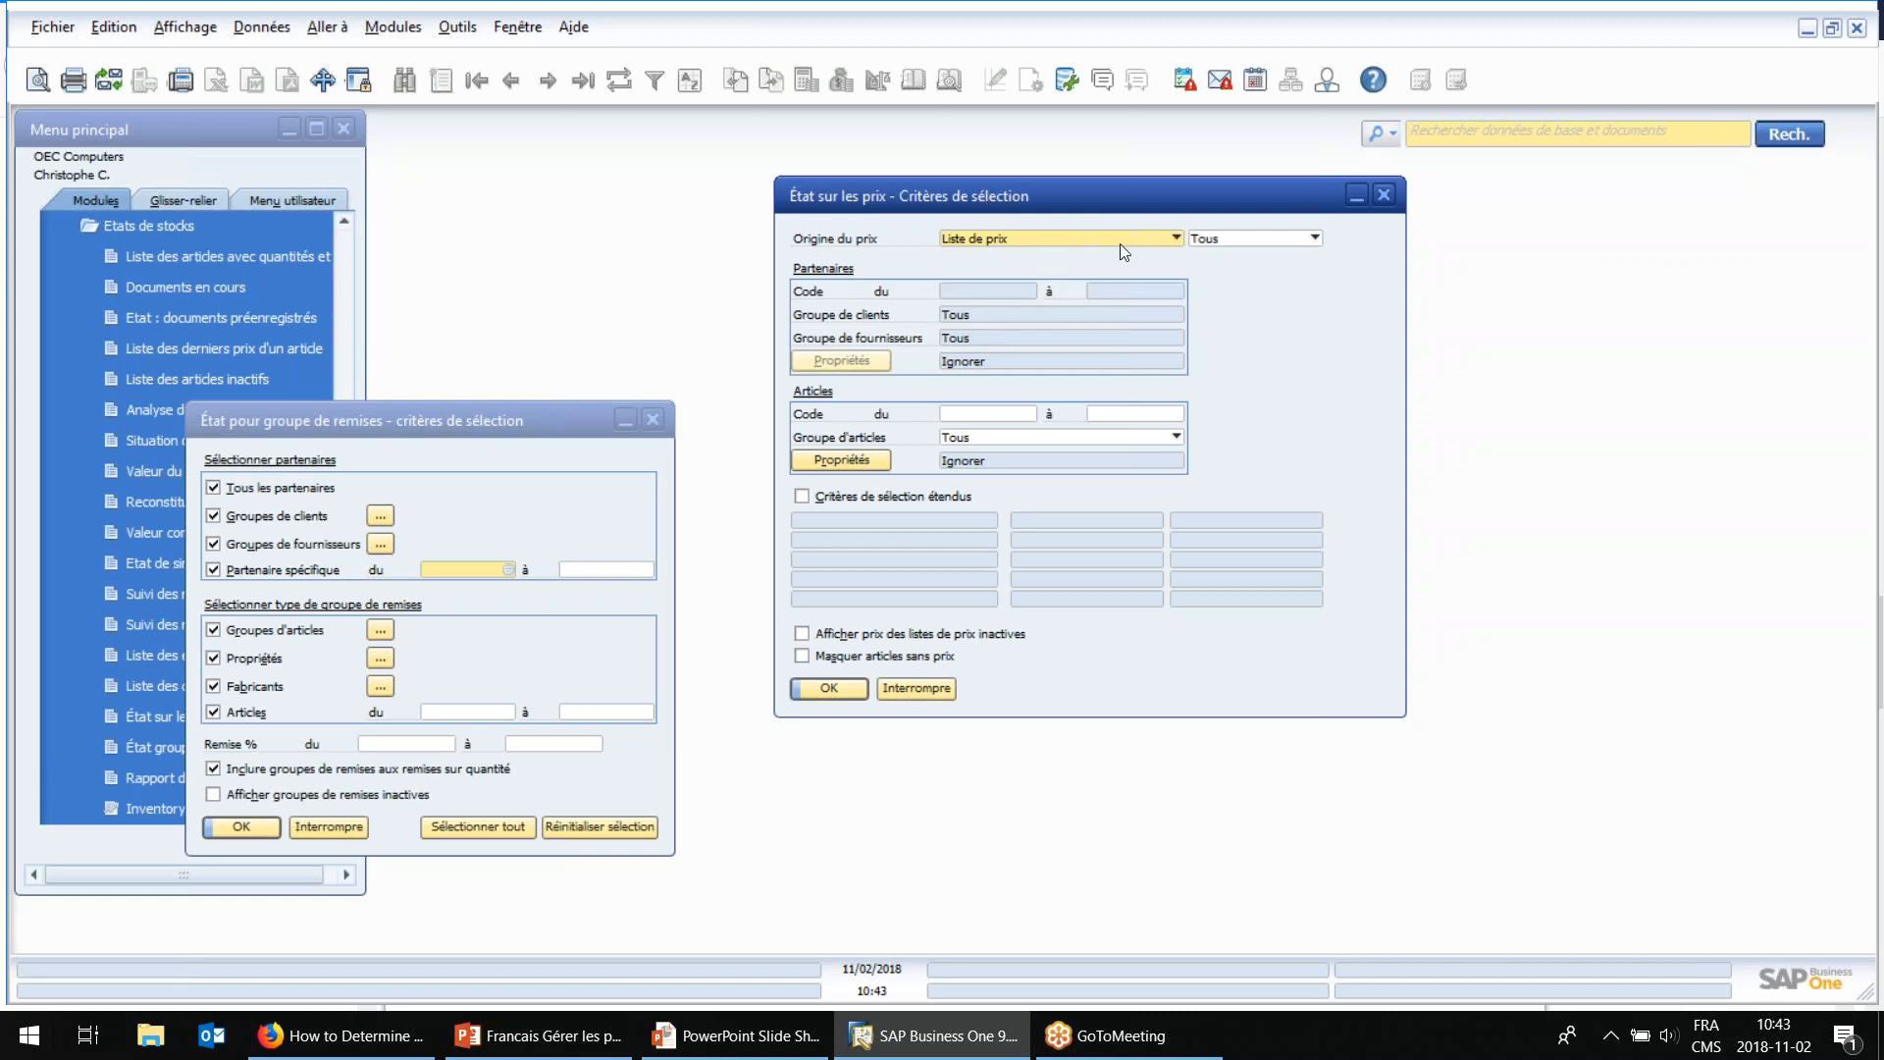
pyautogui.click(1062, 243)
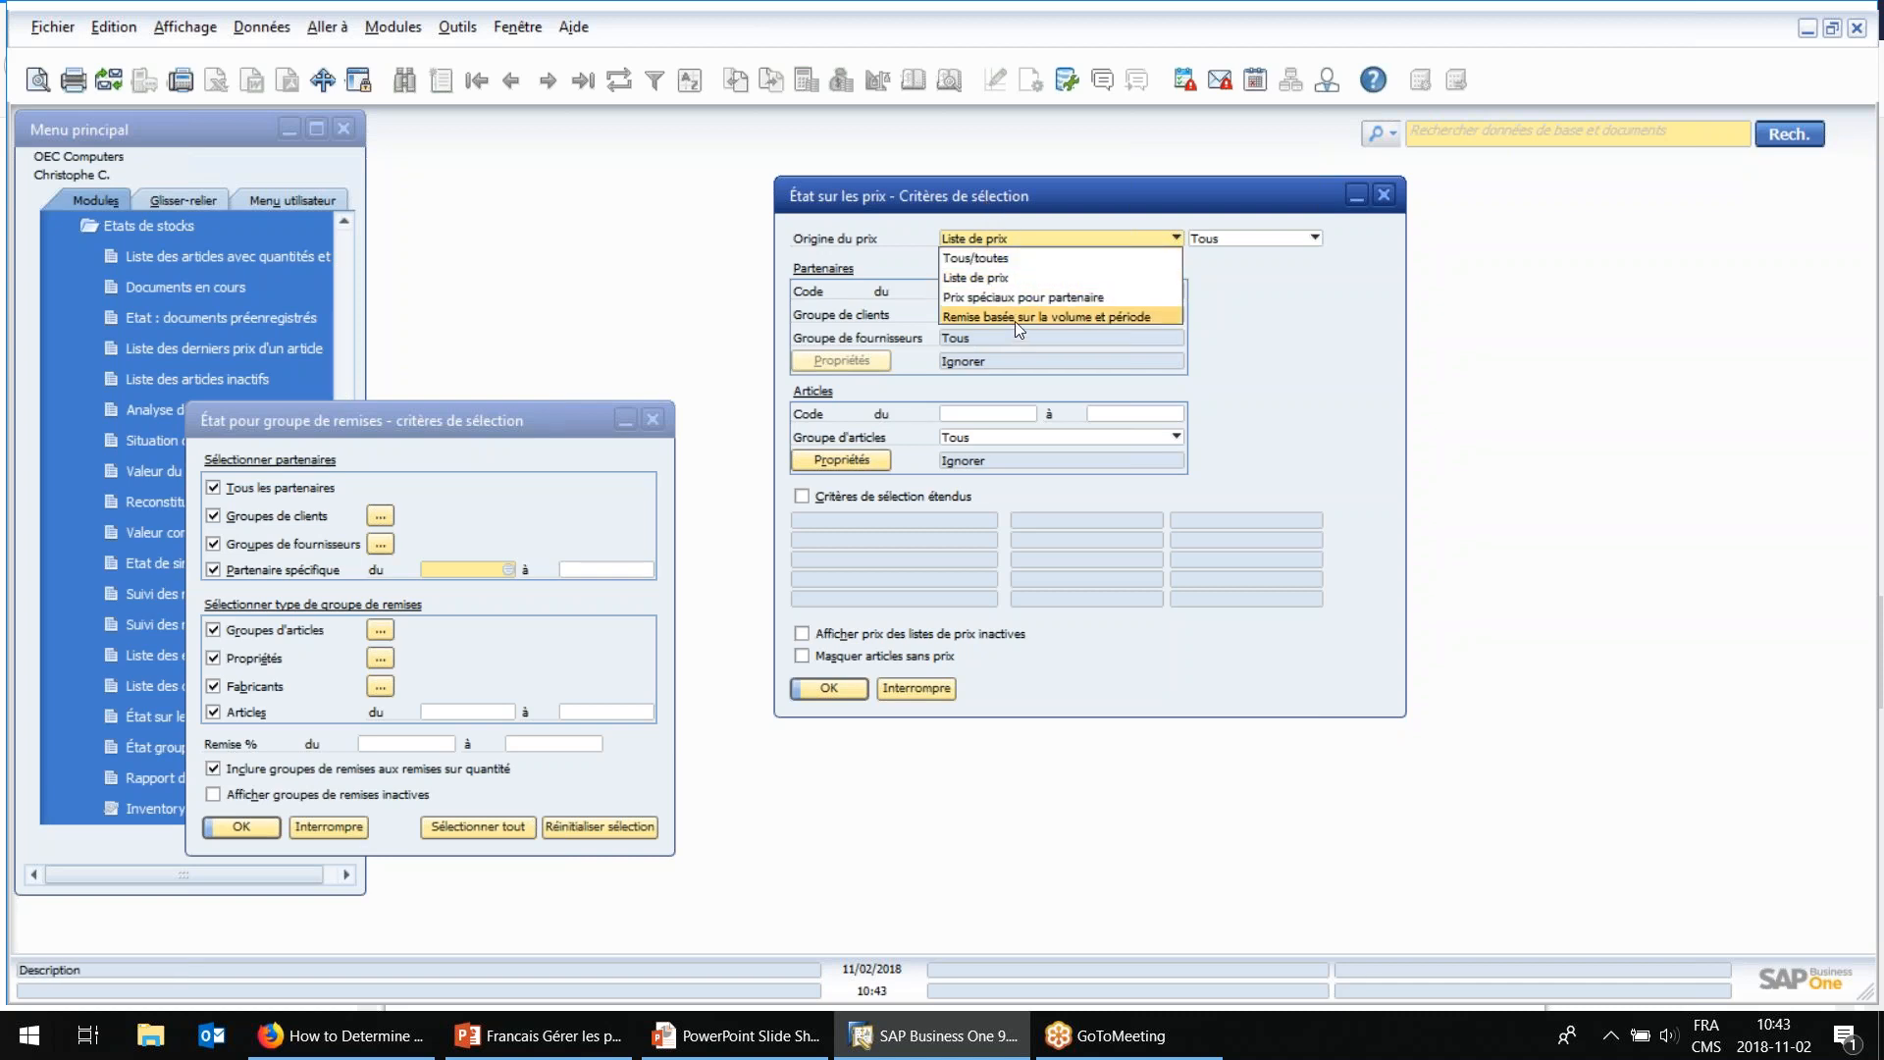
pyautogui.click(995, 278)
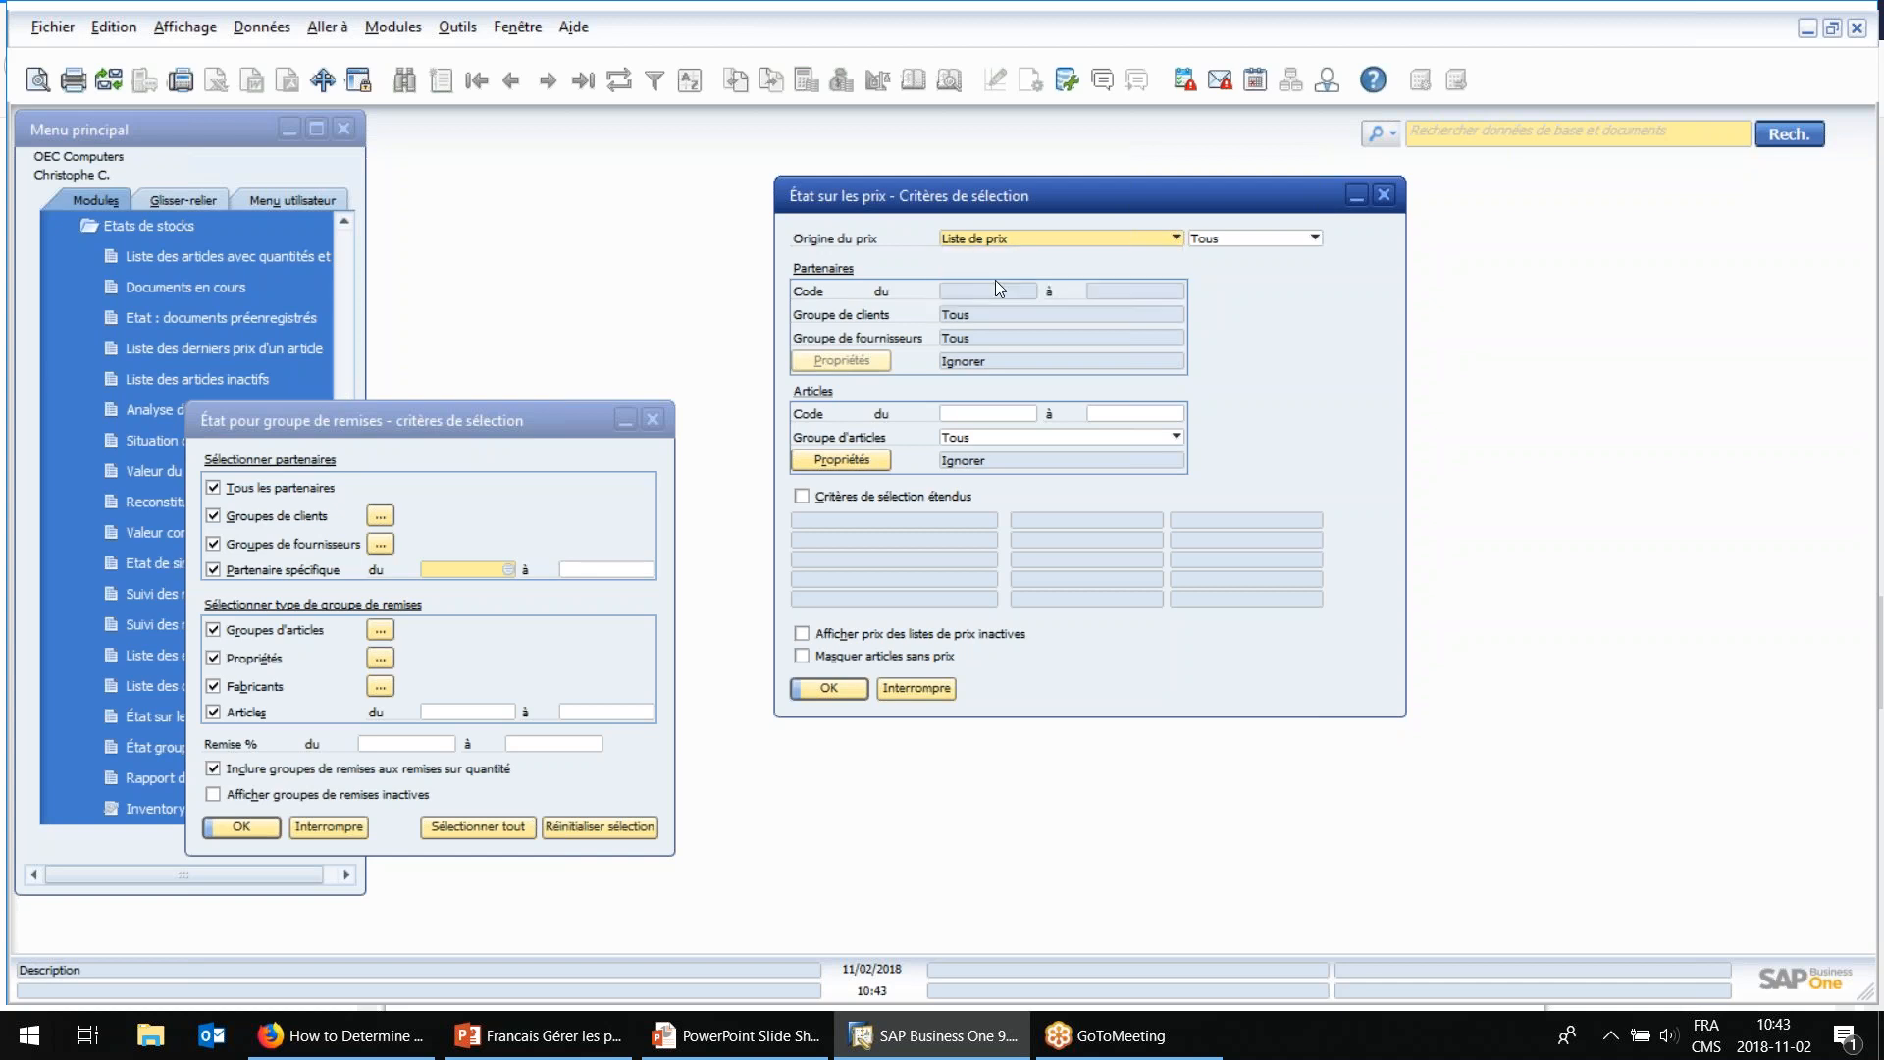
pyautogui.click(1256, 237)
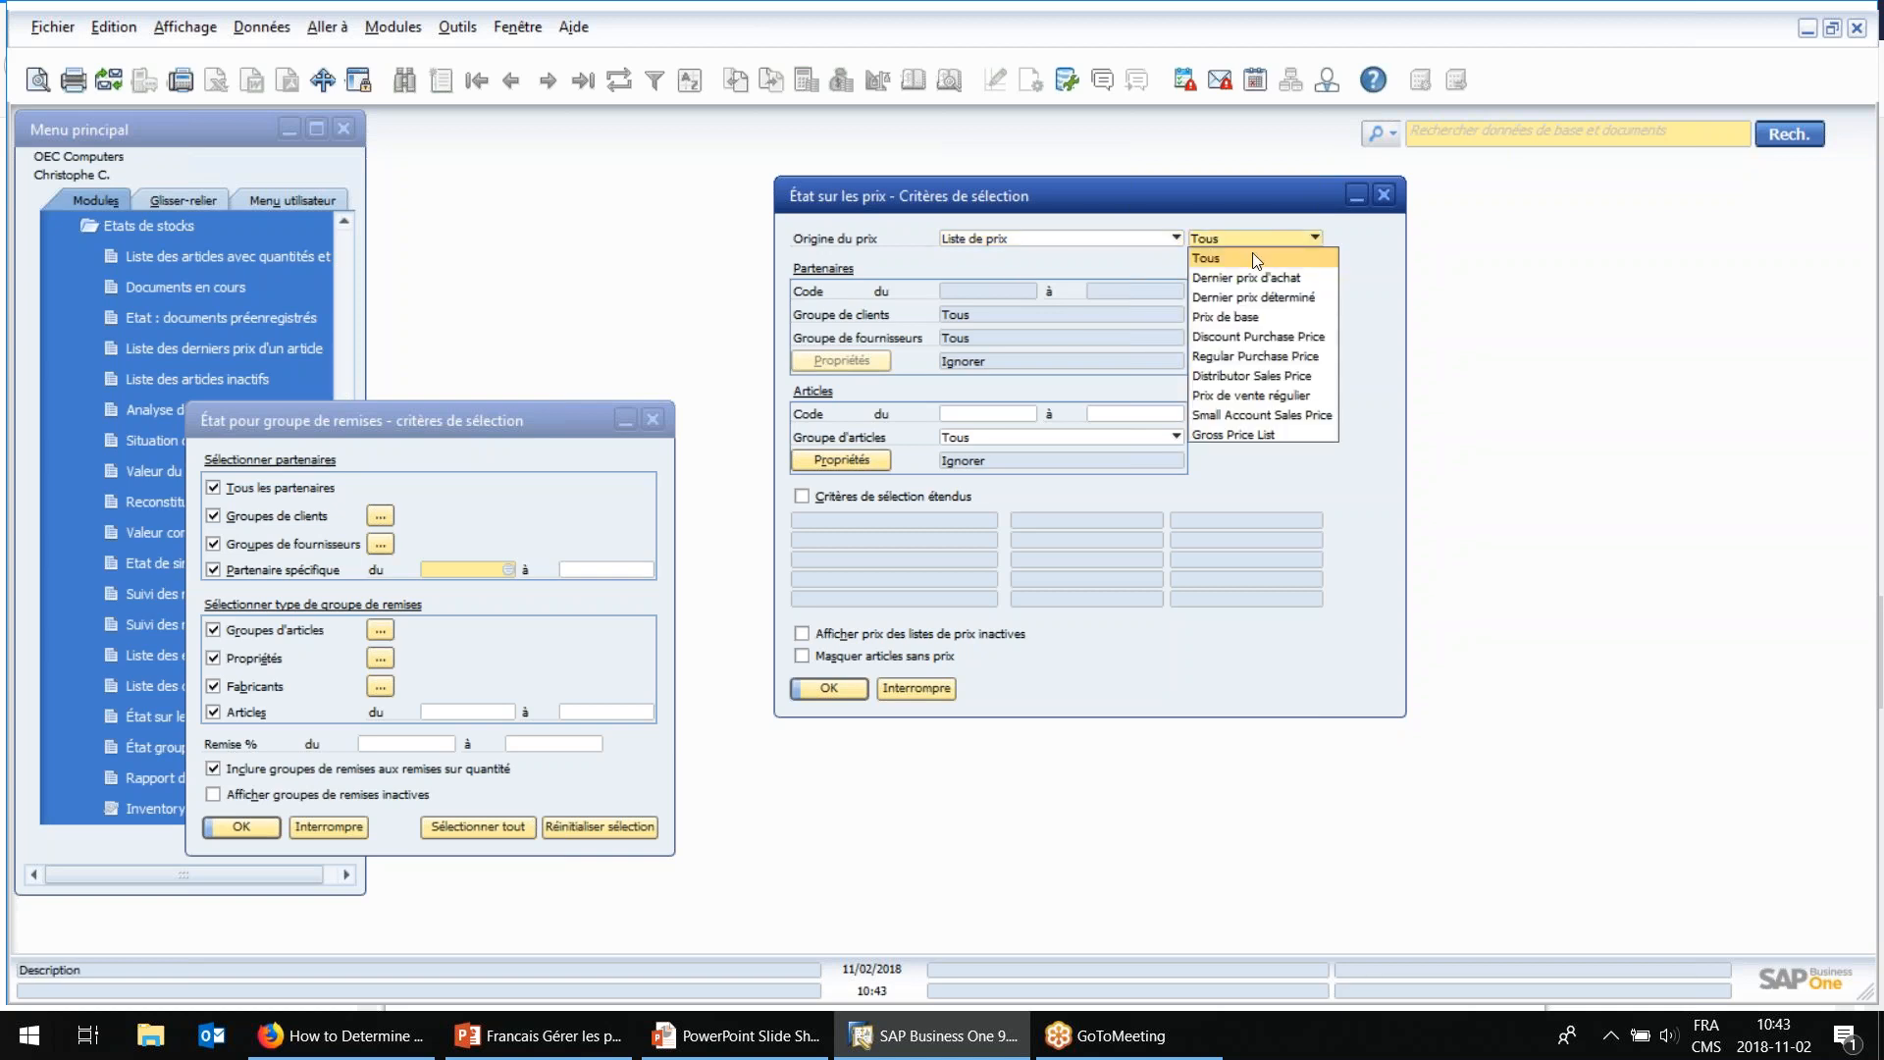
pyautogui.click(1233, 203)
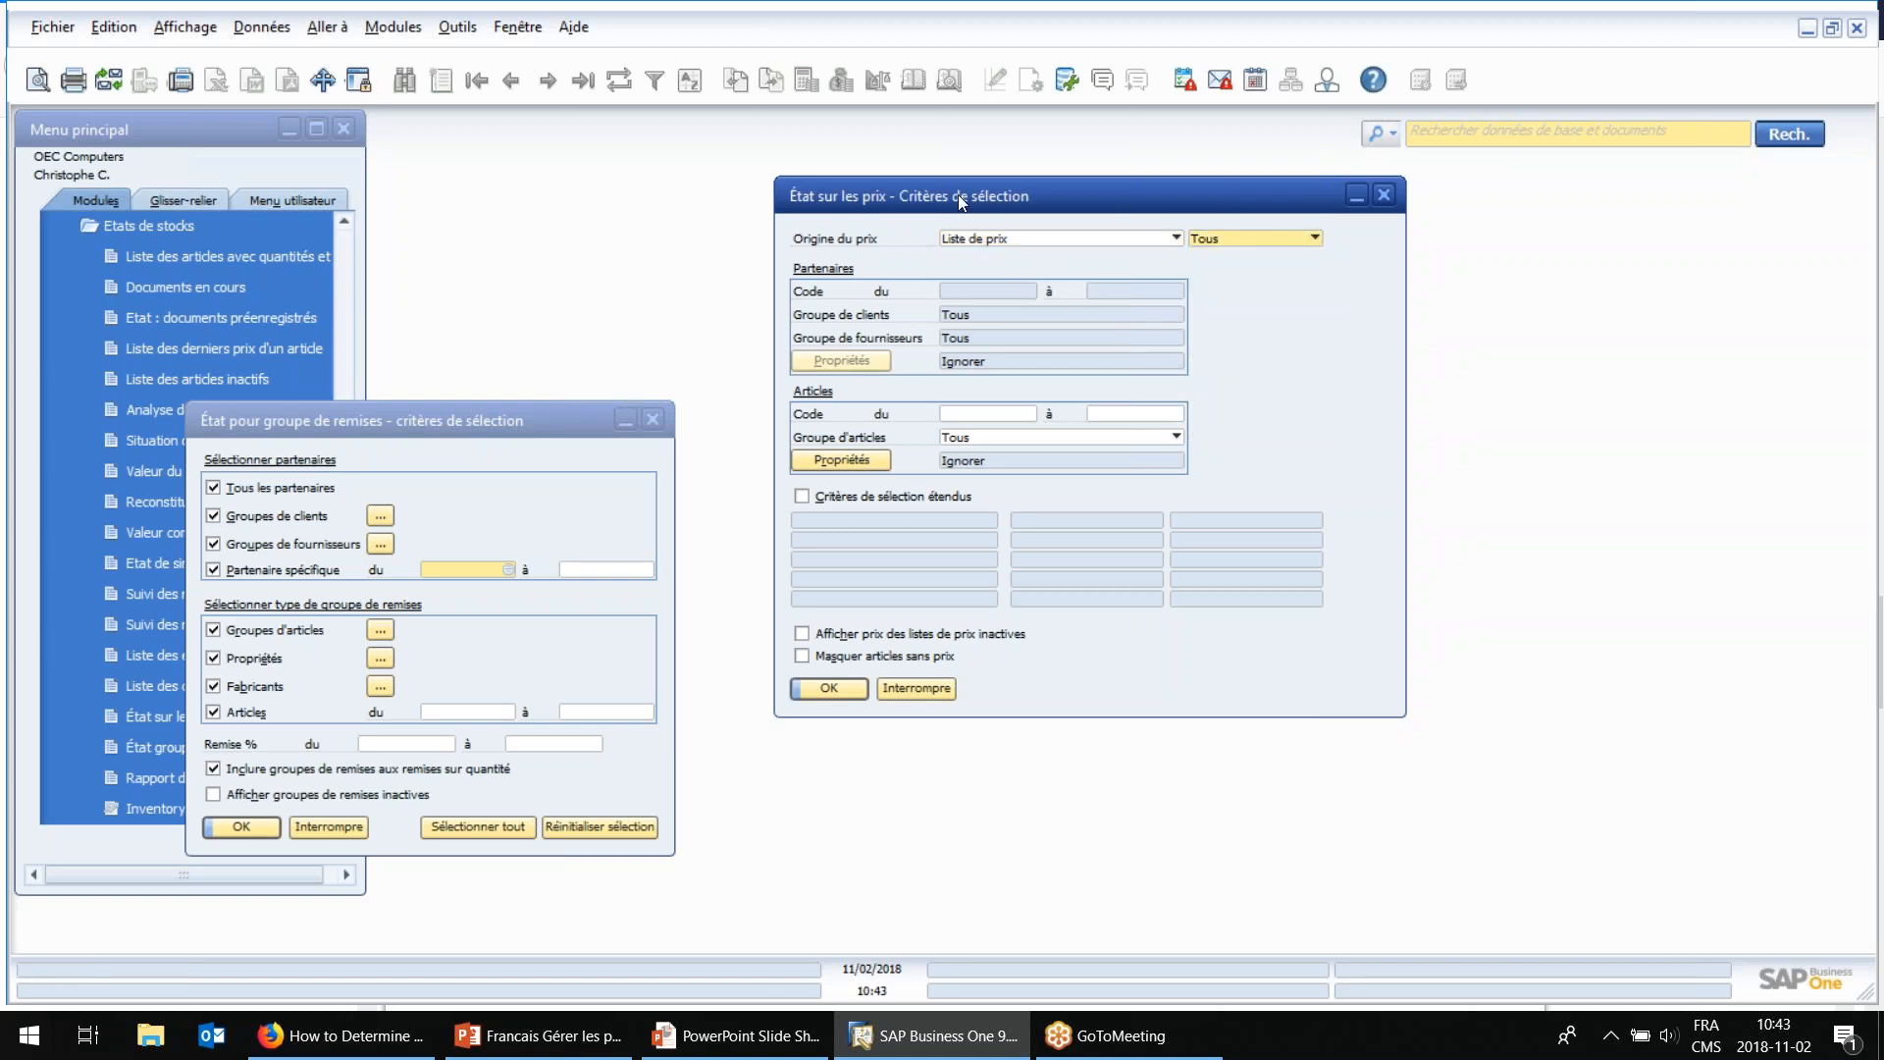
# Step: Move the two criteria windows apart, rerun État sur les prix with origin Liste de prix for all lists, and close the report
pyautogui.moveTo(957, 194); pyautogui.dragTo(1158, 188)
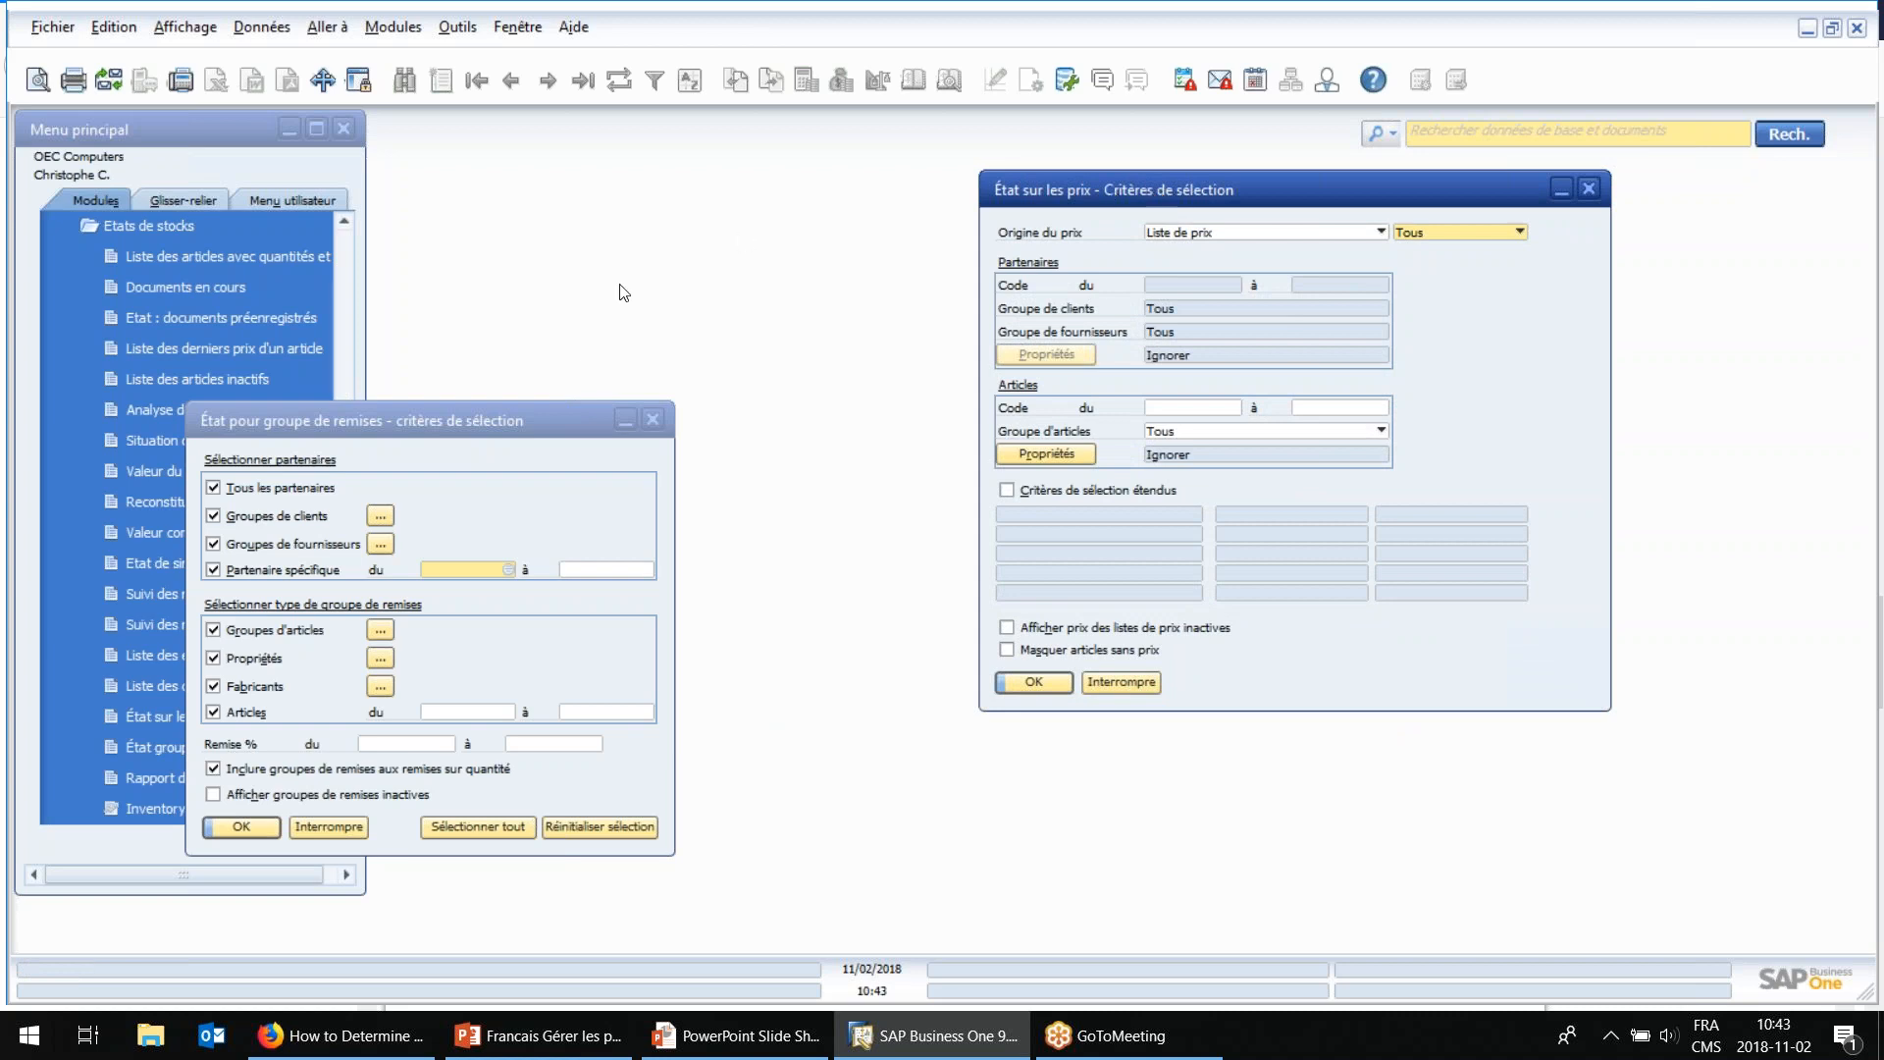
pyautogui.moveTo(514, 426); pyautogui.dragTo(772, 349)
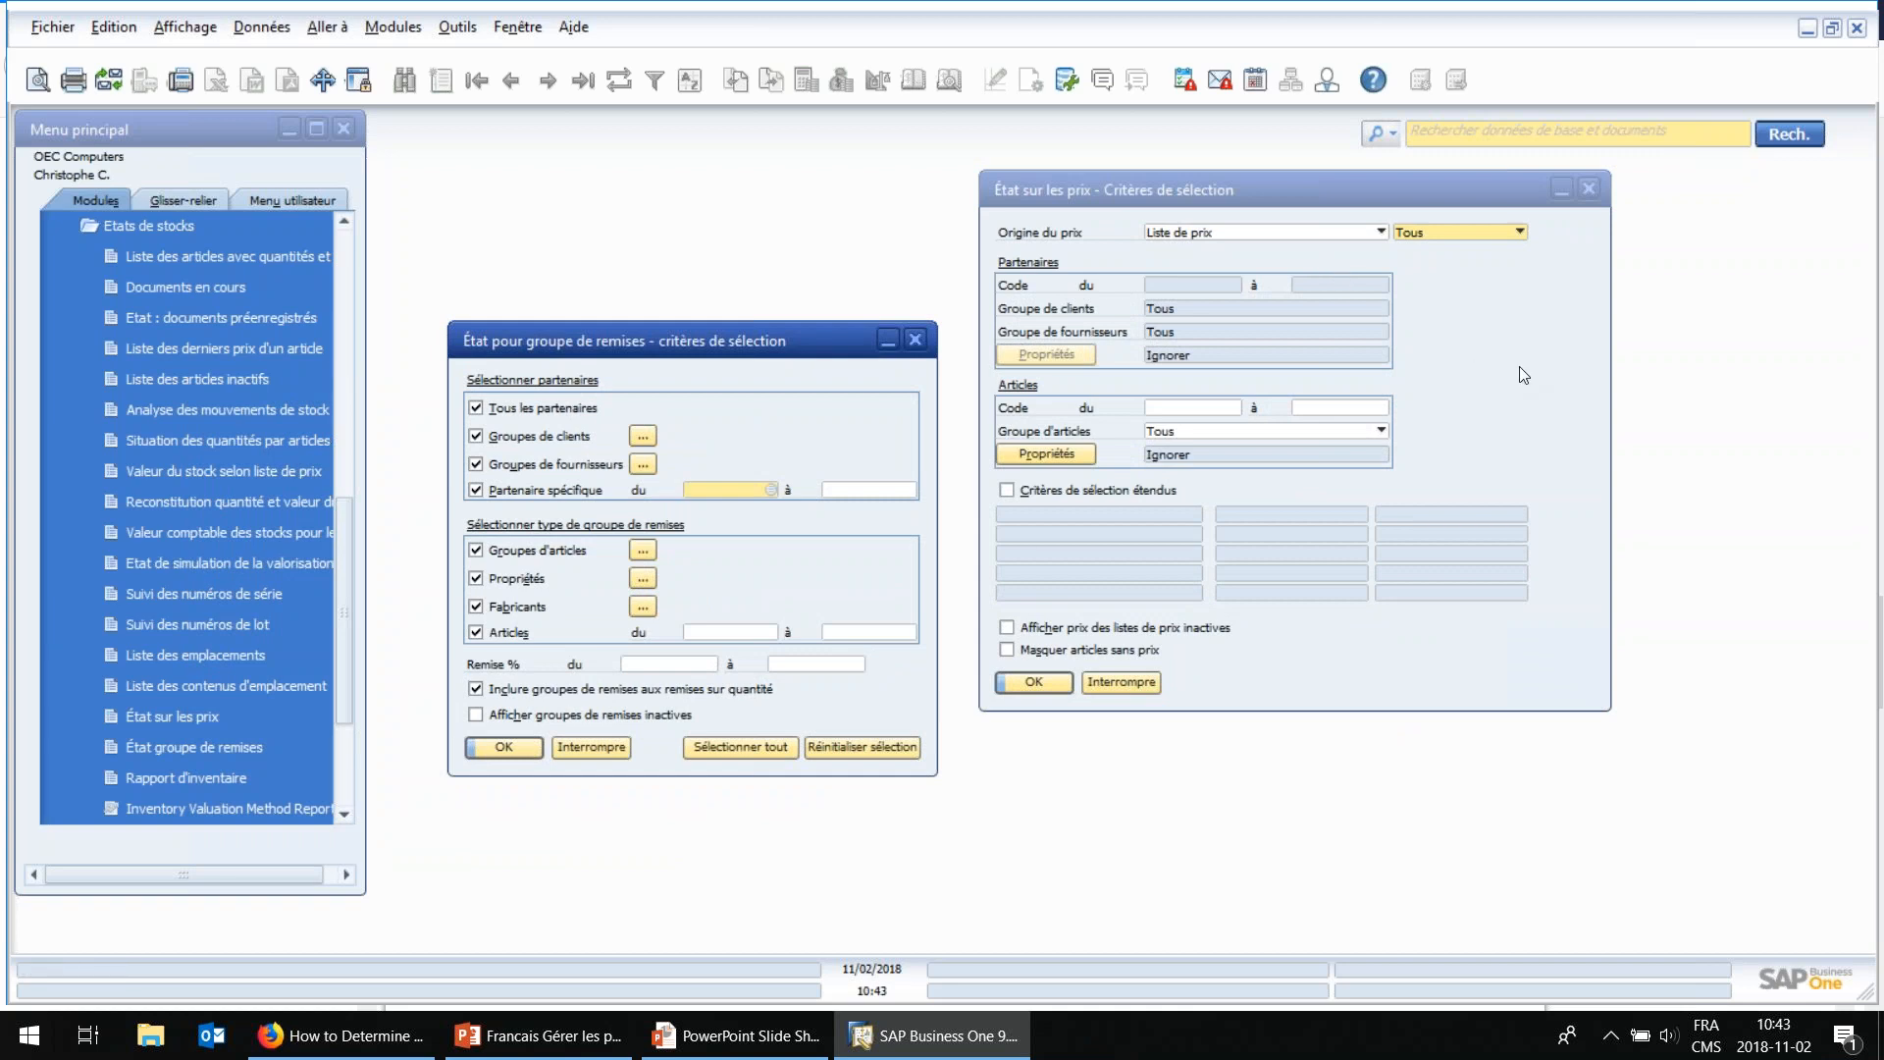
pyautogui.click(1182, 306)
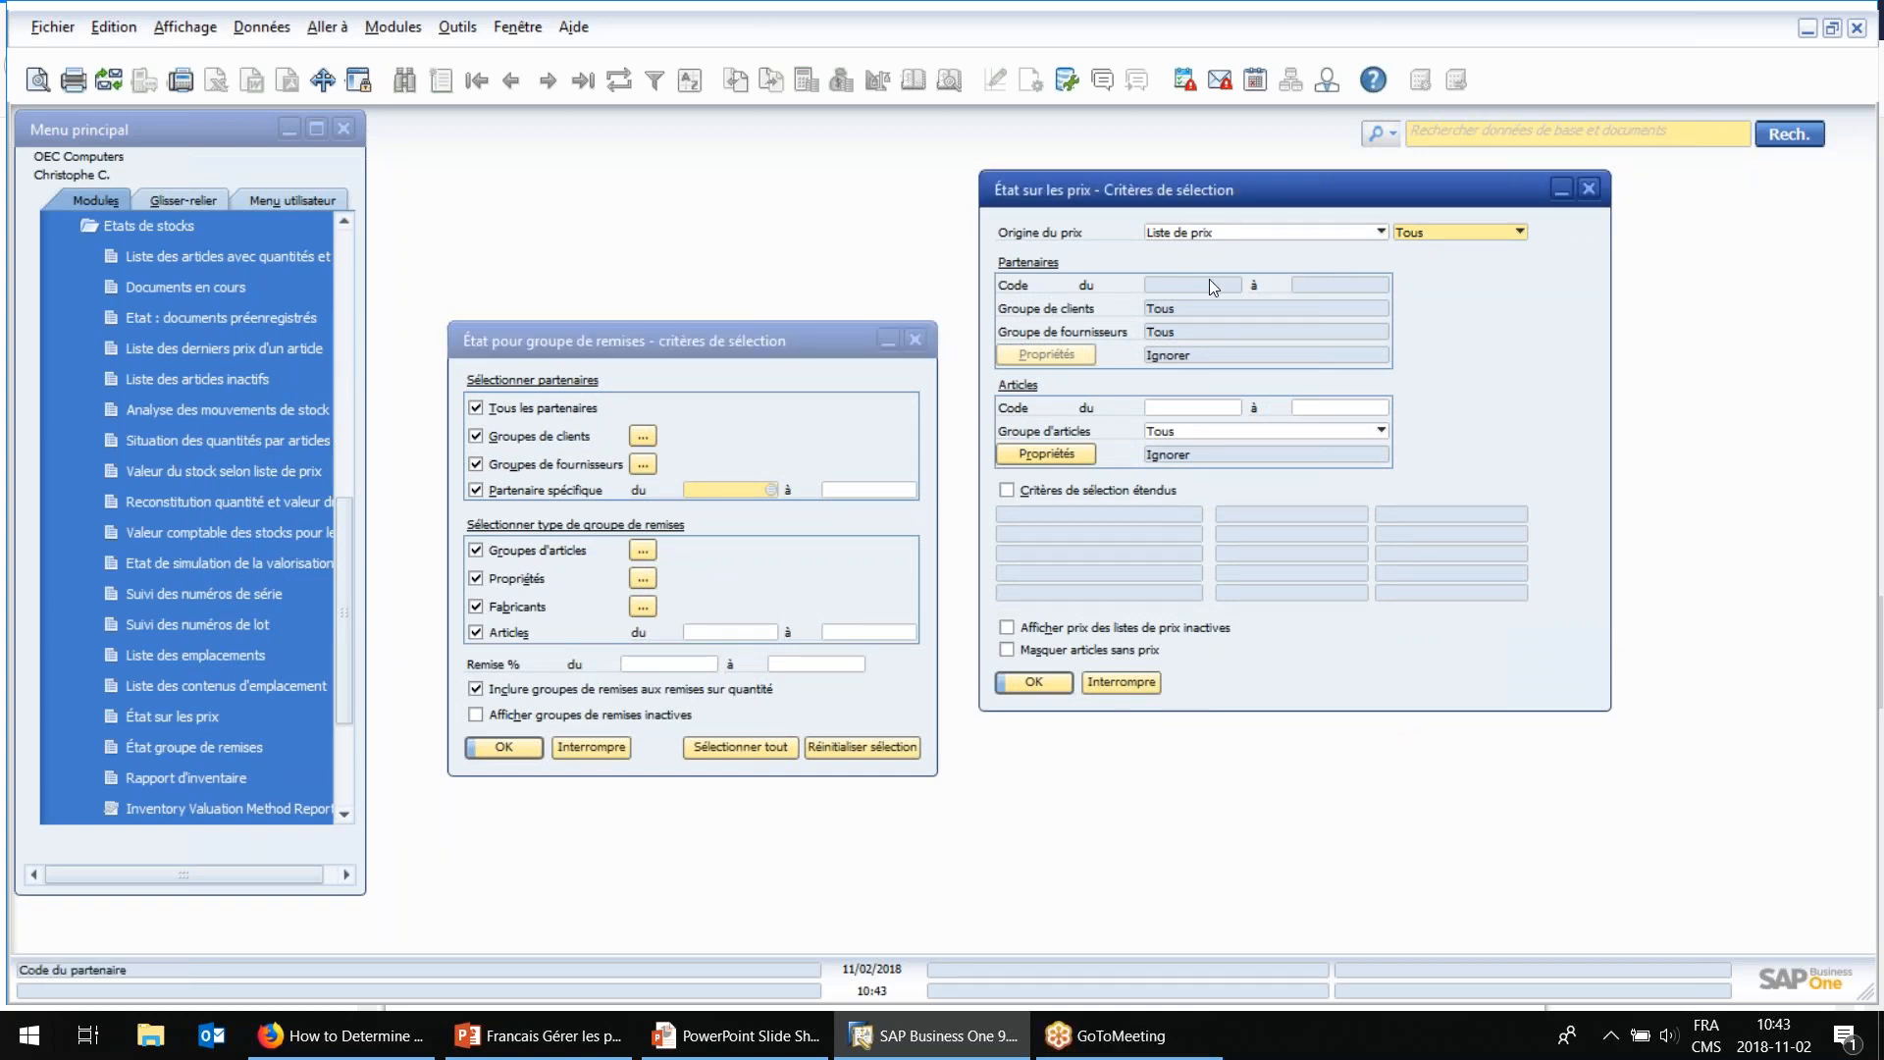
pyautogui.click(1148, 234)
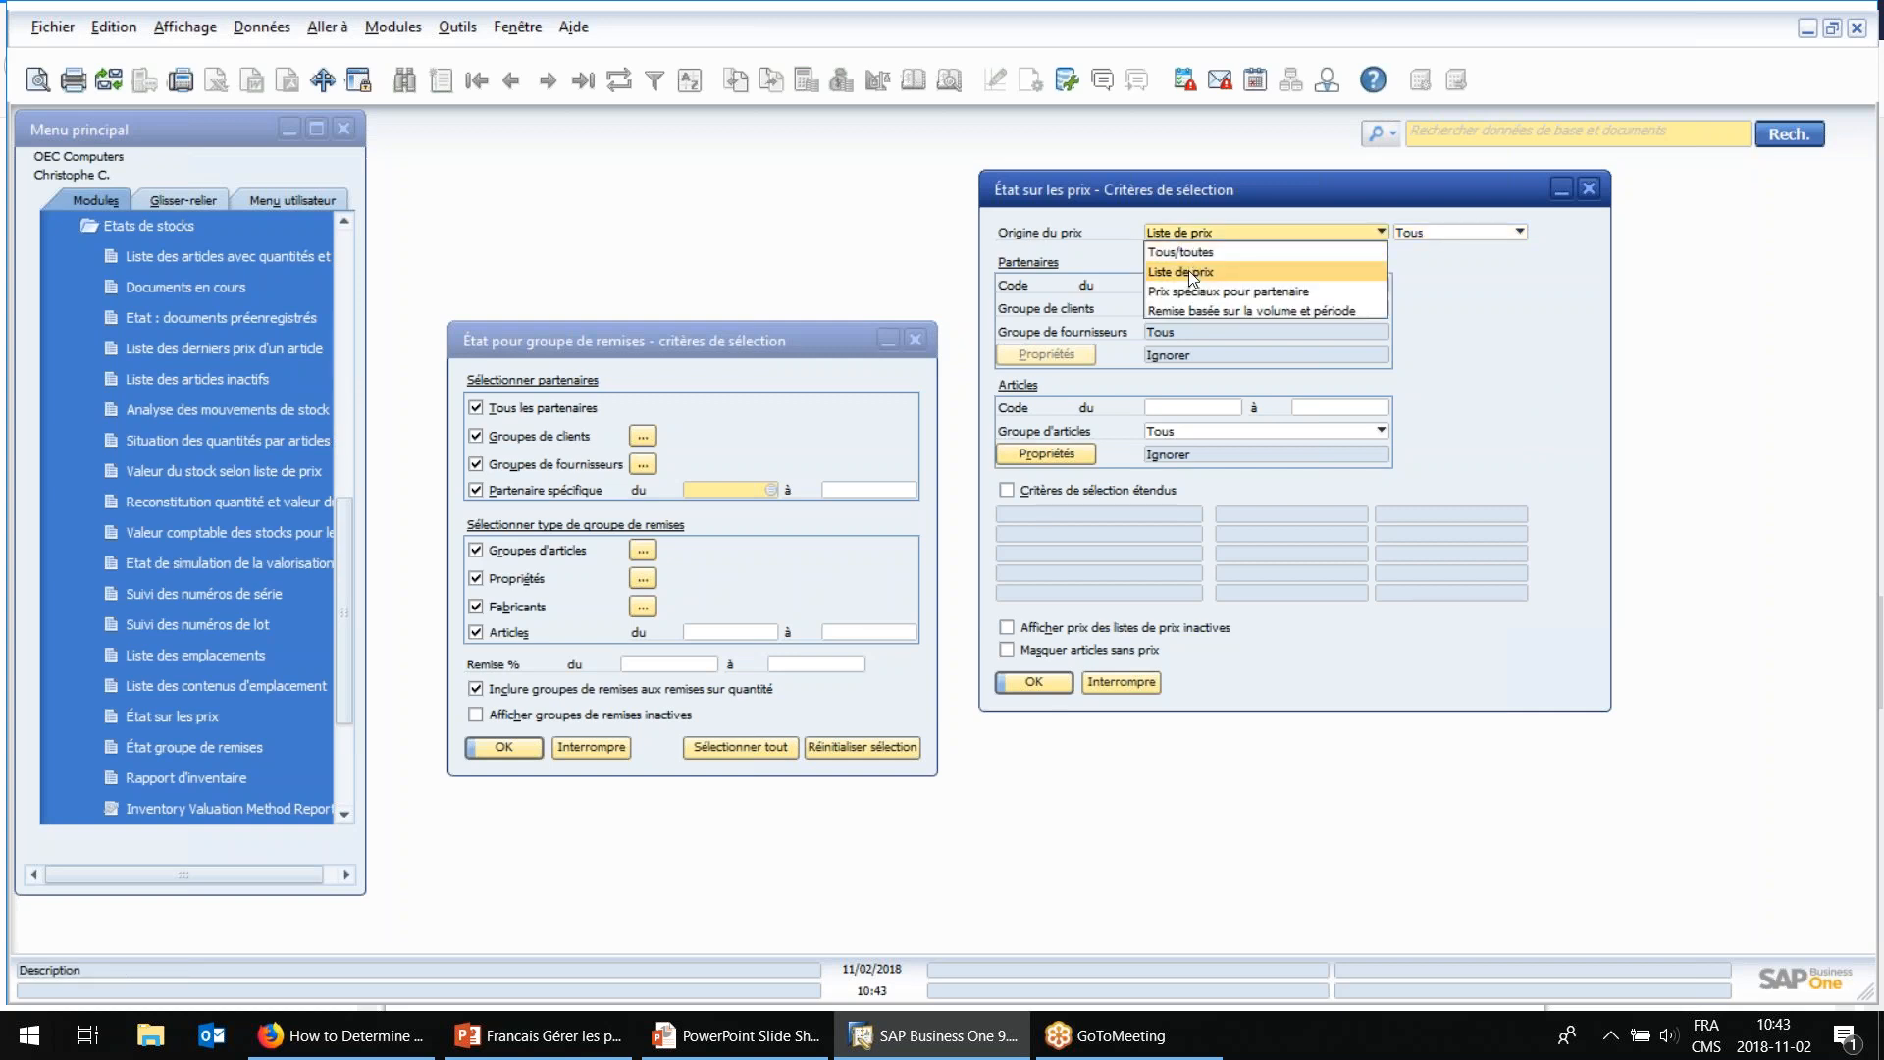
pyautogui.click(1164, 237)
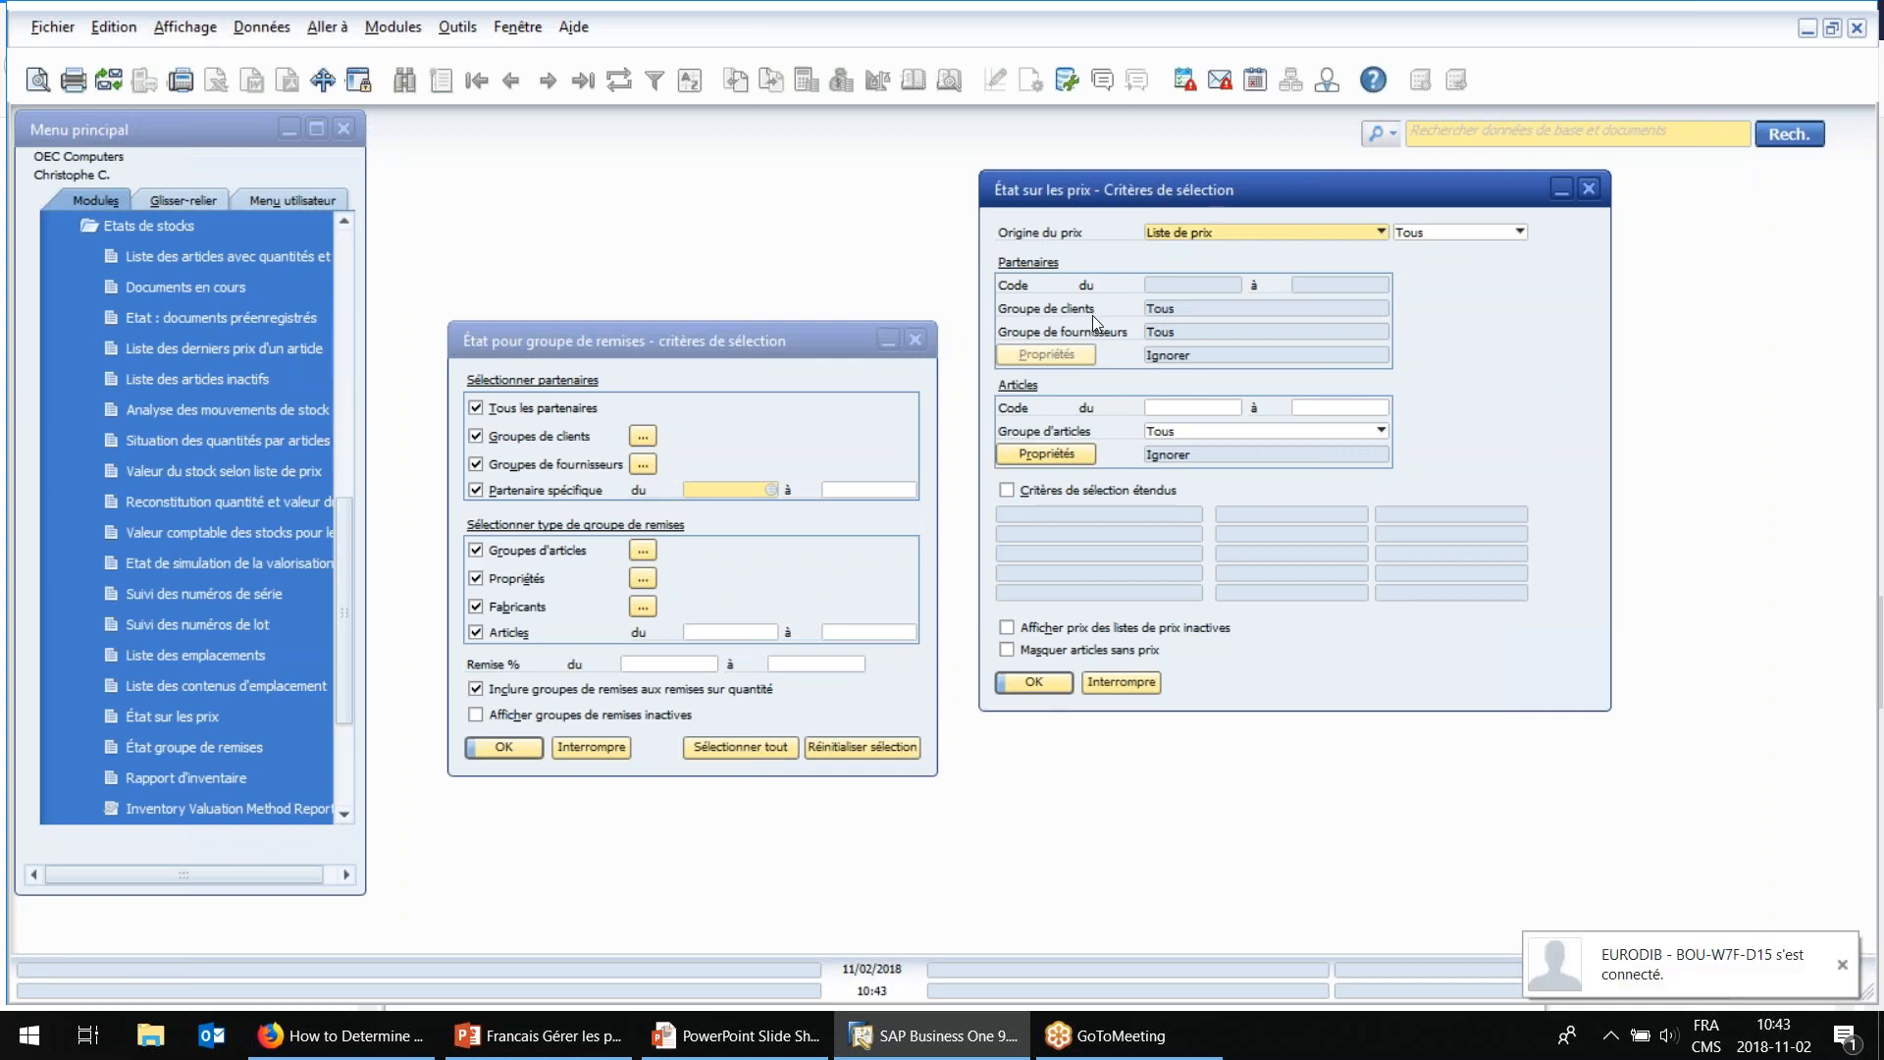
pyautogui.click(1038, 685)
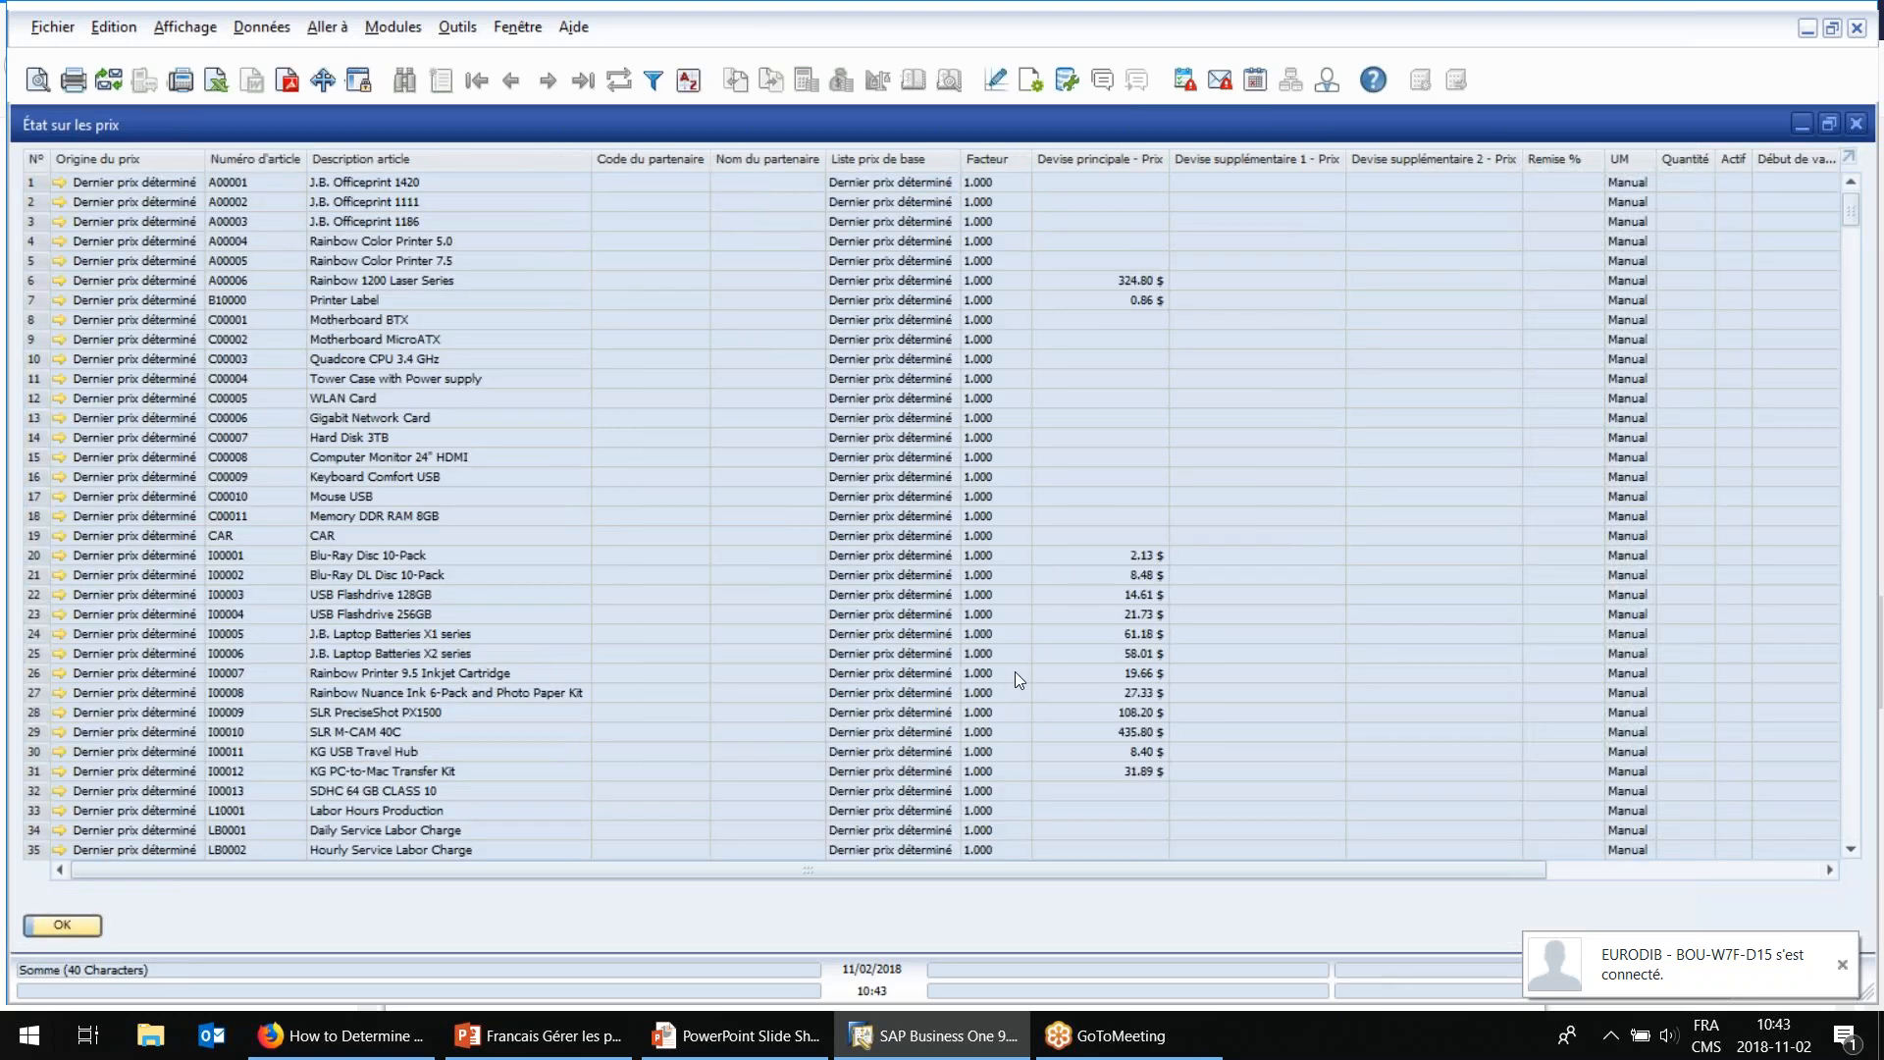
pyautogui.click(61, 925)
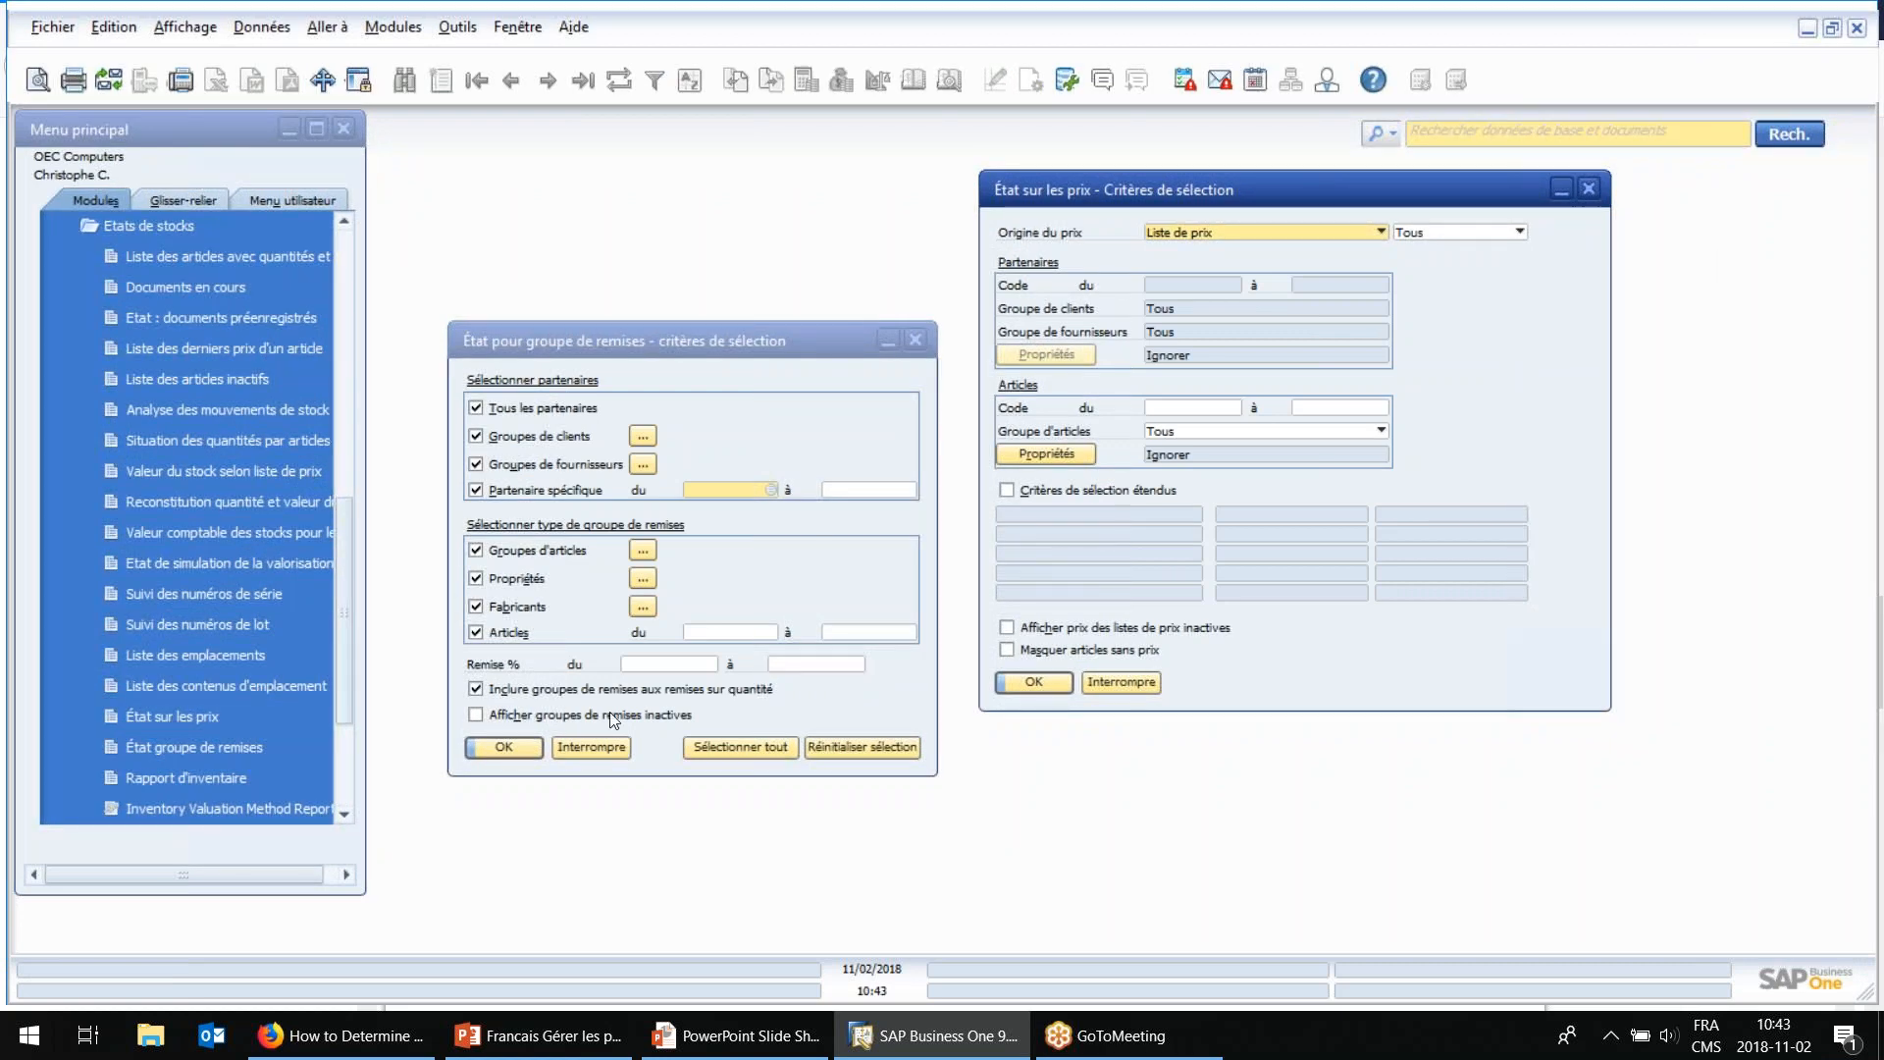
# Step: Enlarge the Menu principal window and close the selection criteria of both the discount group and price reports
pyautogui.moveTo(365, 894); pyautogui.dragTo(435, 937)
pyautogui.click(675, 344)
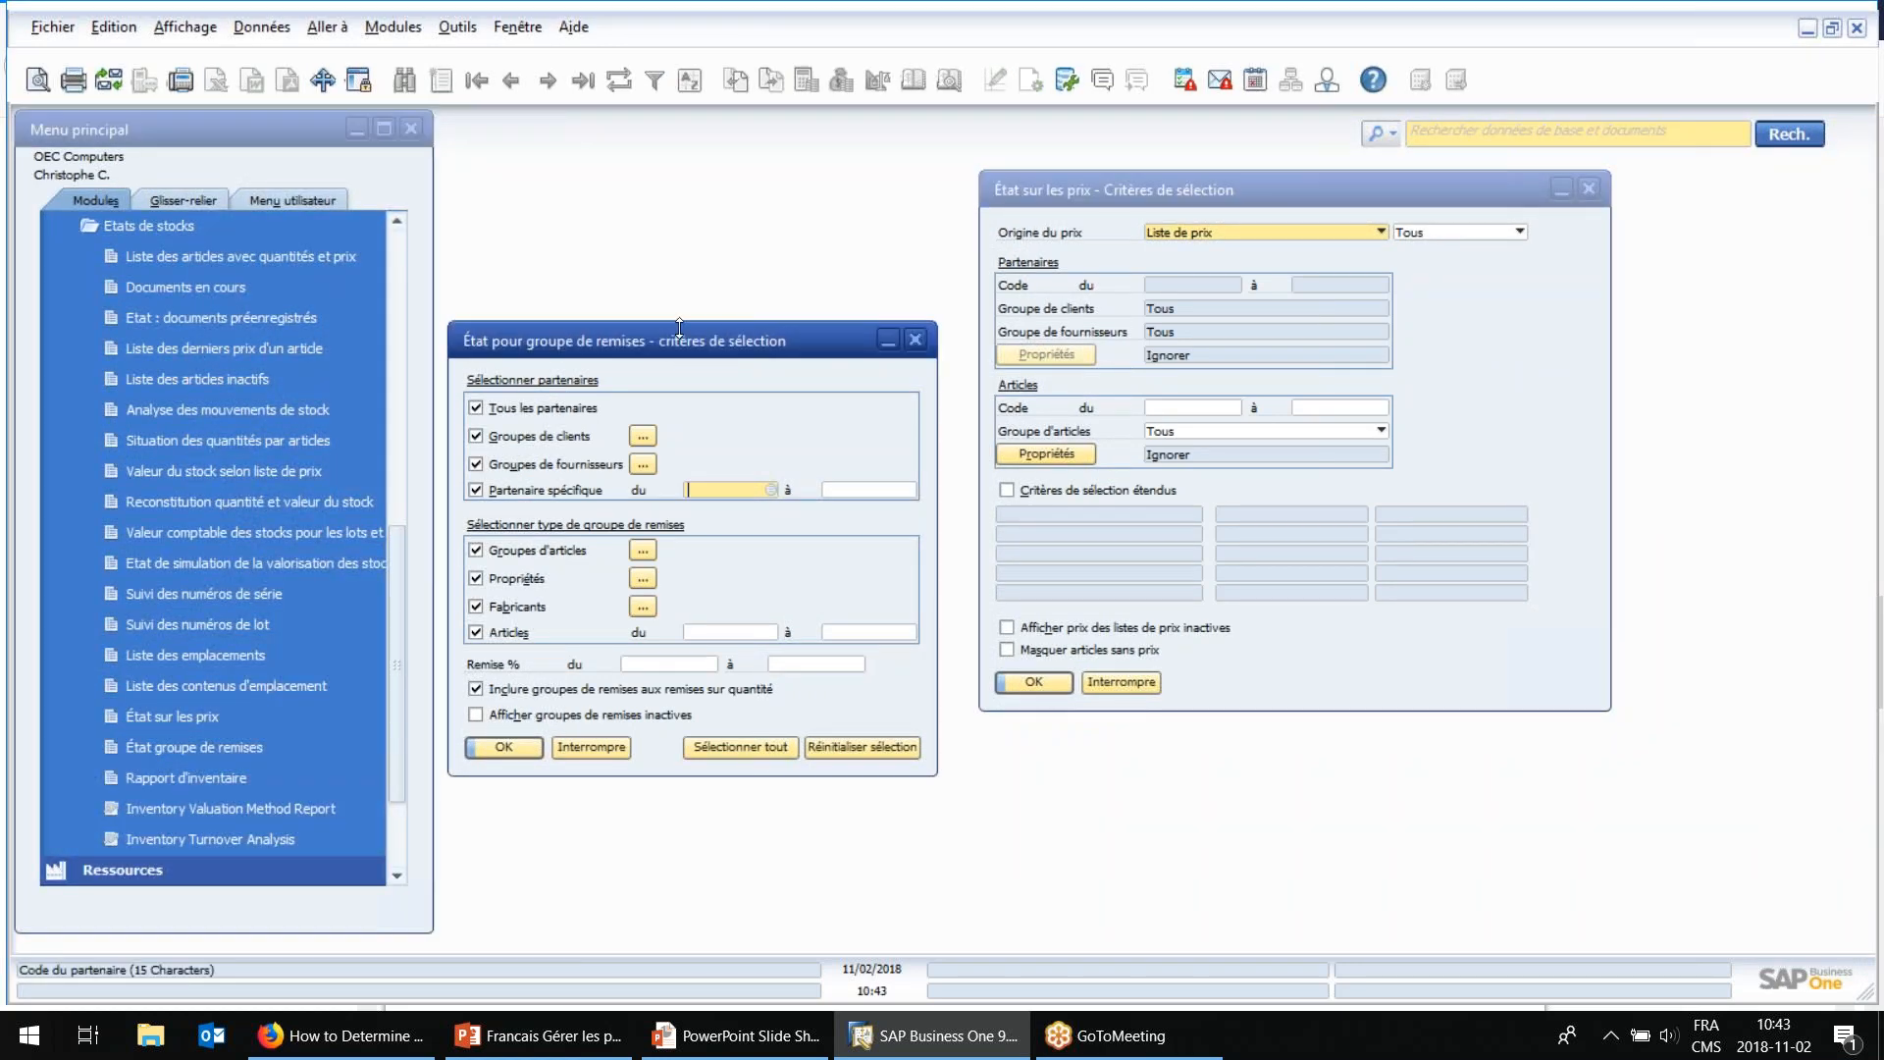
pyautogui.moveTo(675, 343); pyautogui.dragTo(1504, 449)
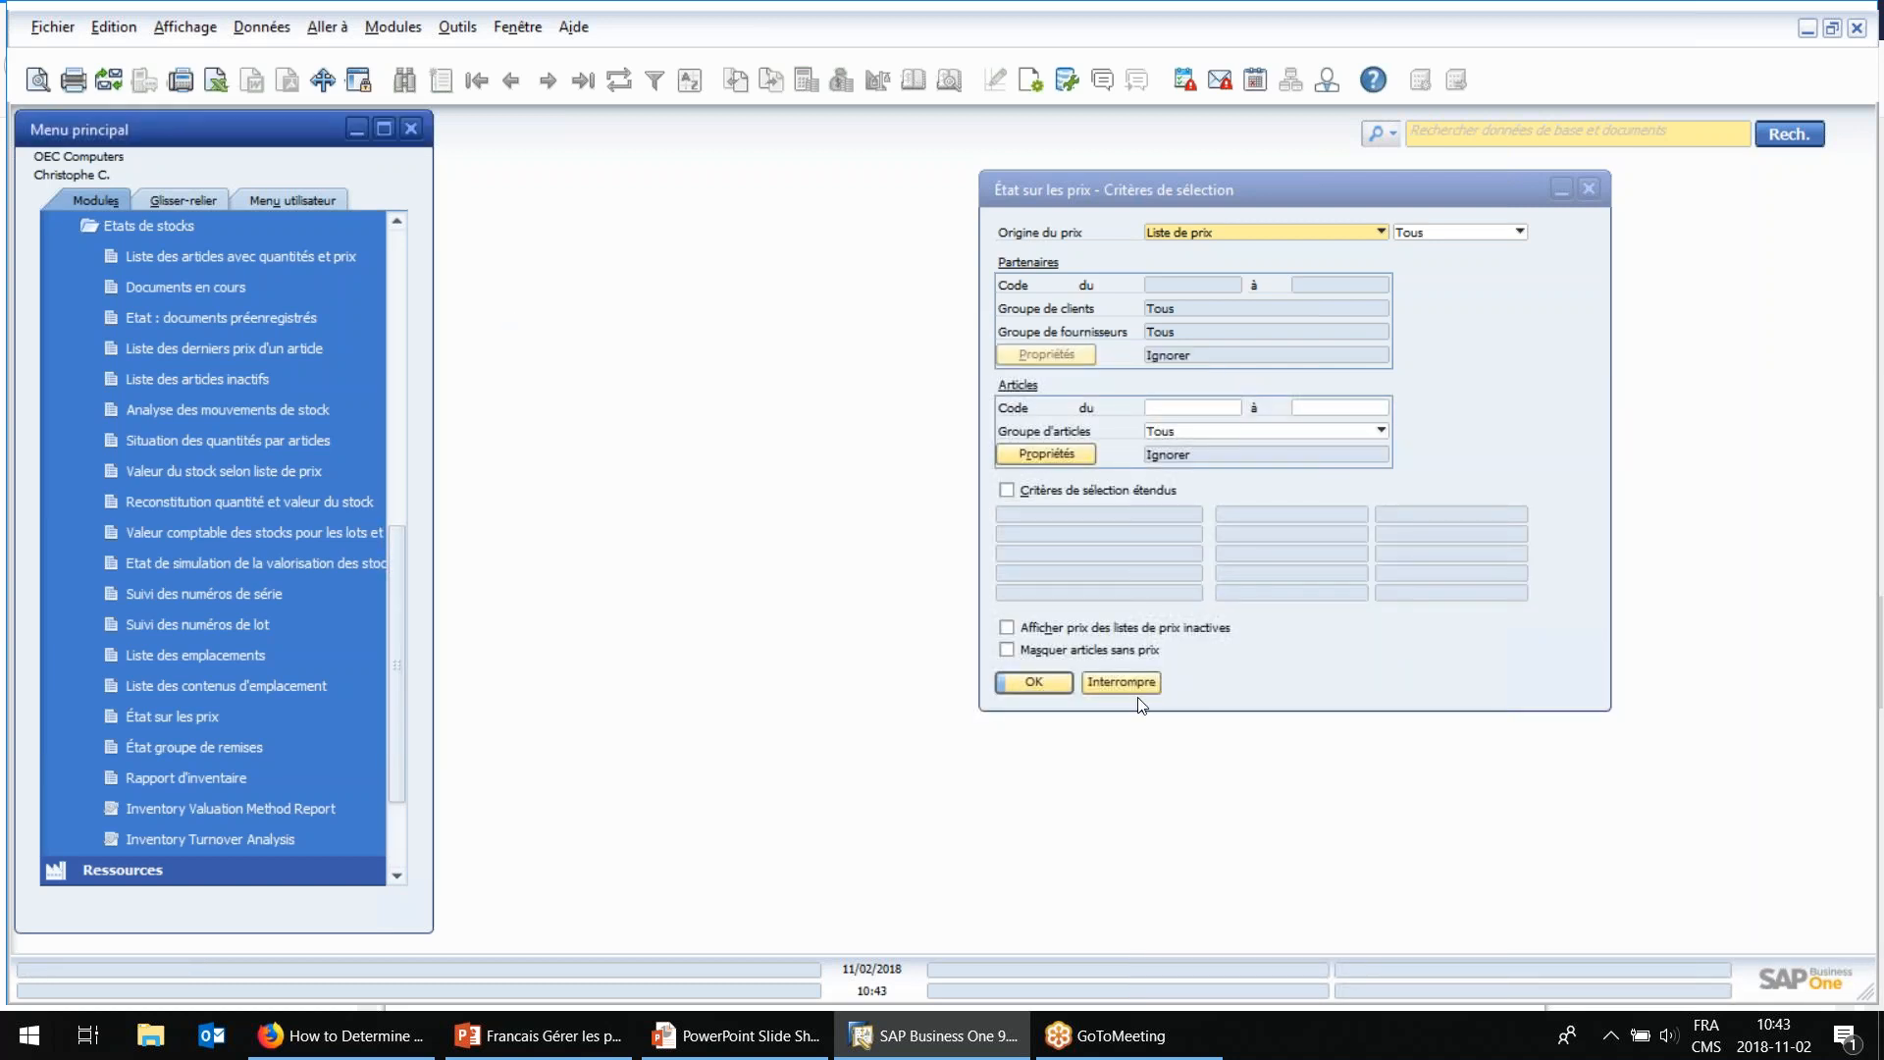
pyautogui.click(1134, 689)
# Step: Collapse Listes de prix, Etats de stocks and the Gestion des stocks module in the main menu
pyautogui.scroll(7, 397, 587)
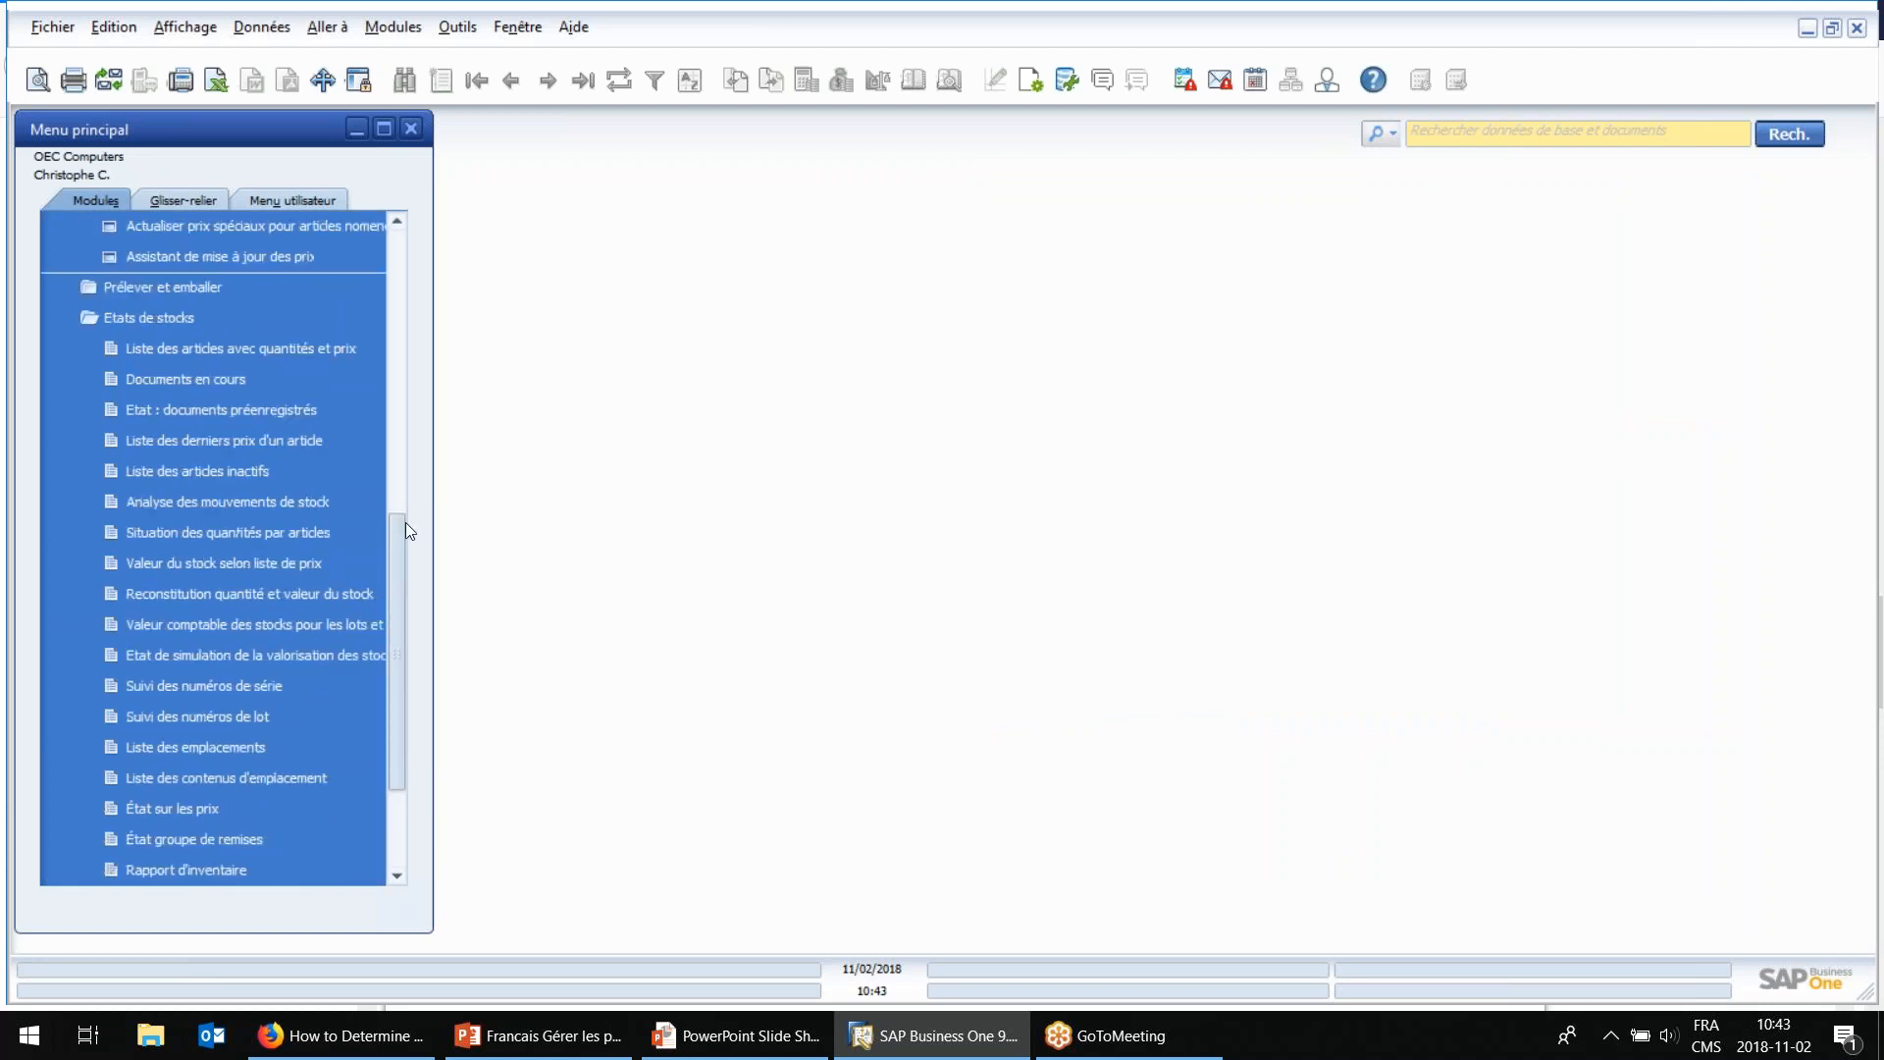
pyautogui.click(157, 597)
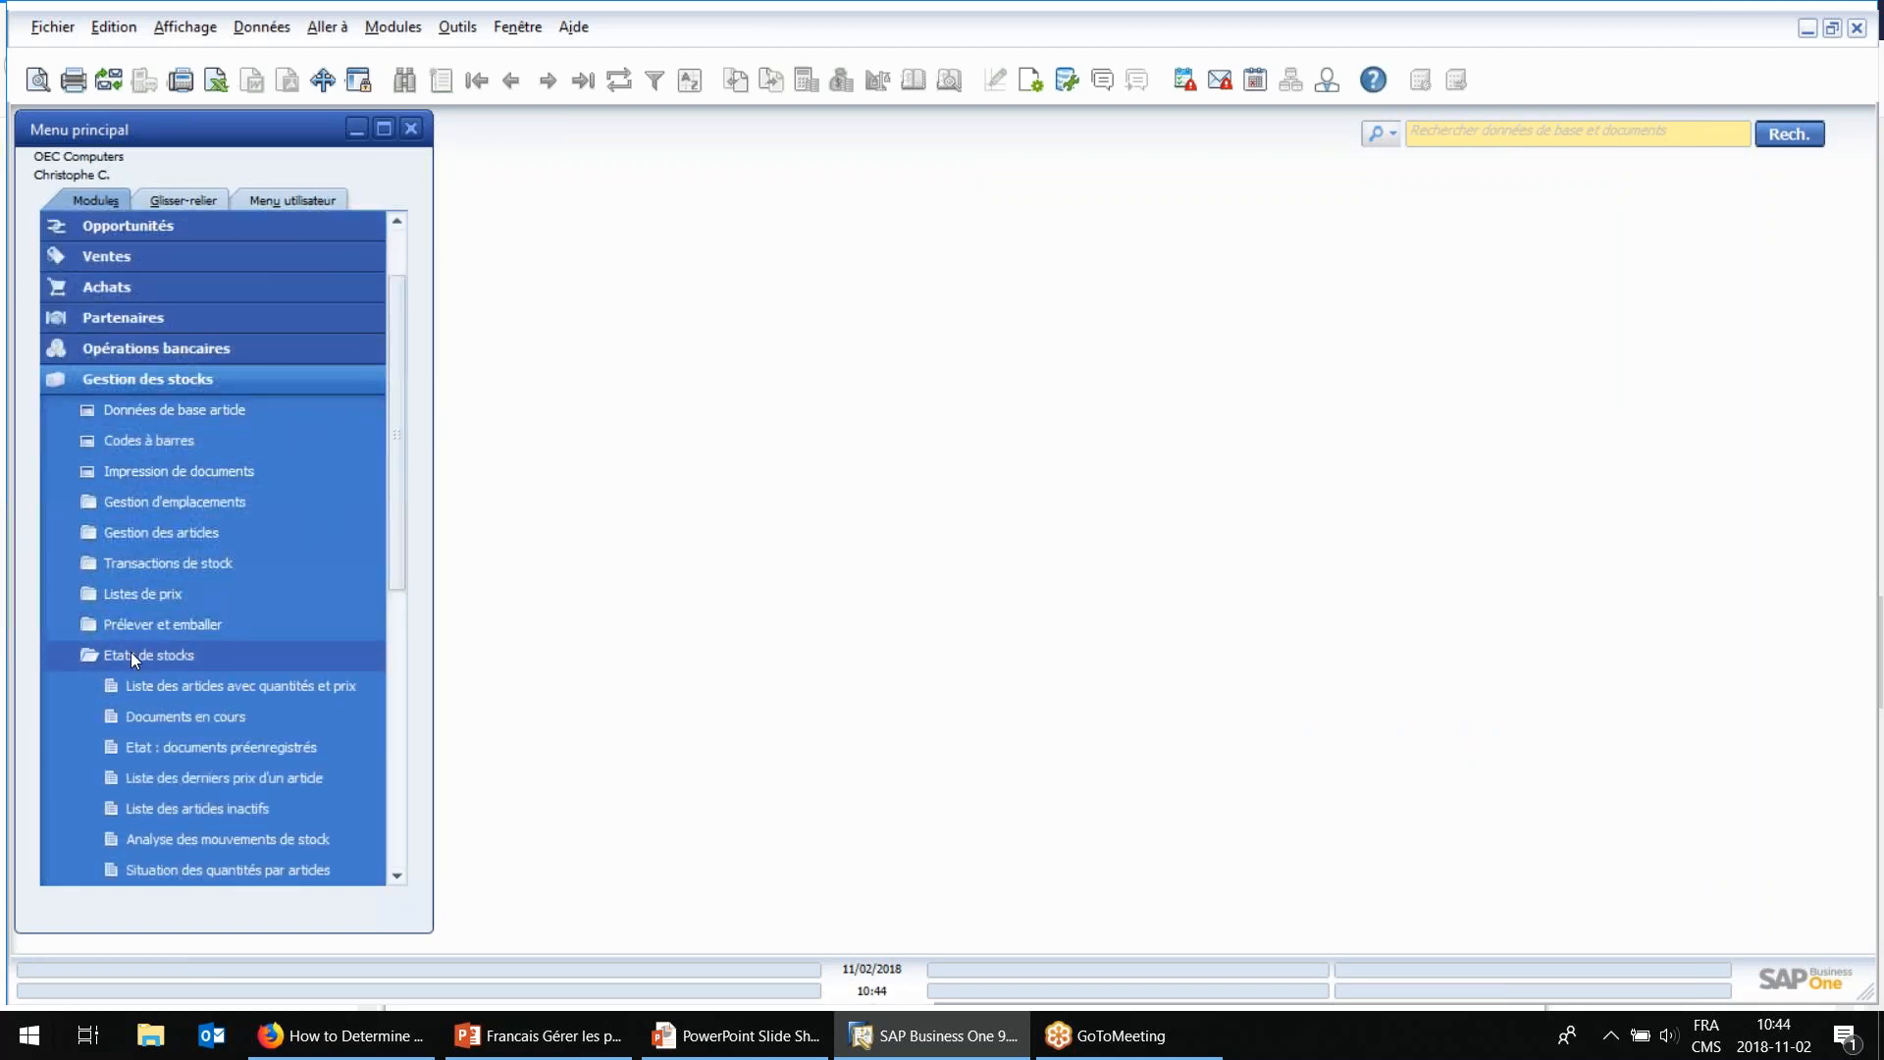
pyautogui.click(130, 651)
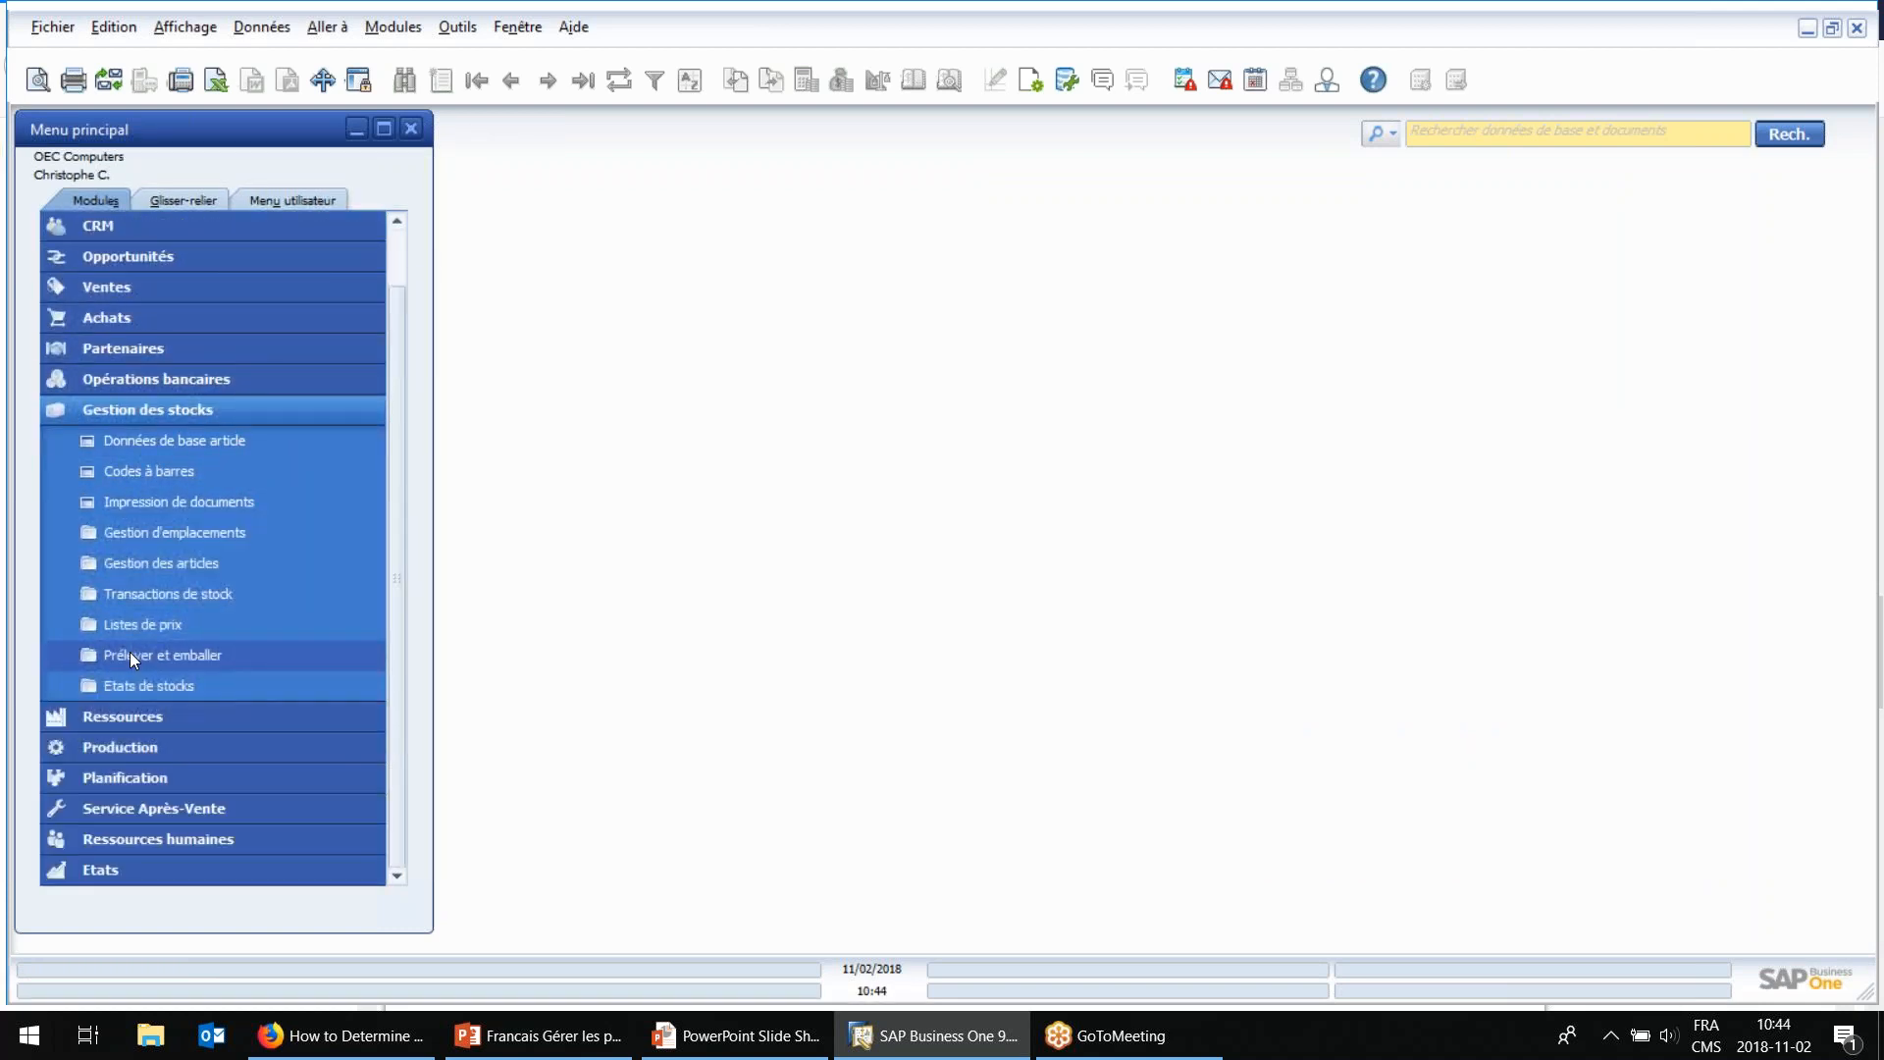
pyautogui.click(151, 416)
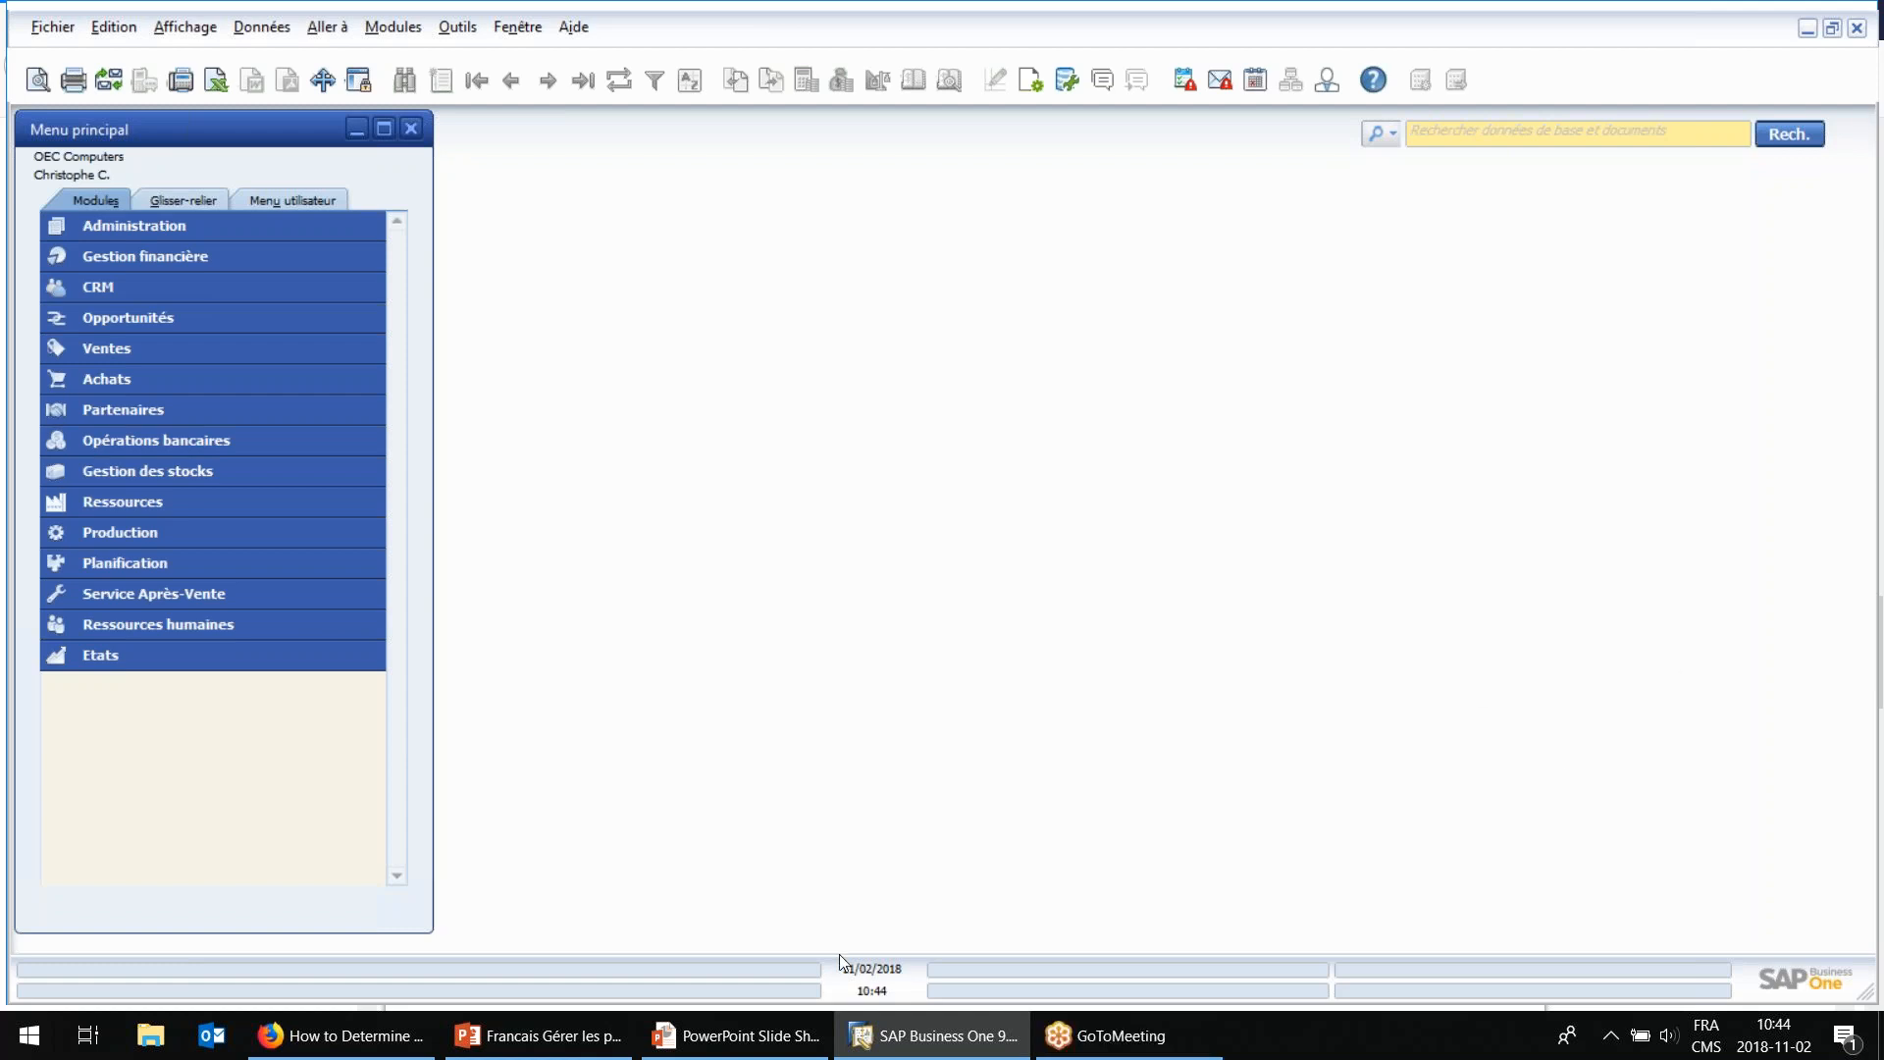
# Step: Switch to the PowerPoint slide show, advance to the closing Merci! slide, and mute the microphone
pyautogui.click(788, 1040)
pyautogui.click(1072, 547)
pyautogui.click(1071, 546)
pyautogui.click(1072, 546)
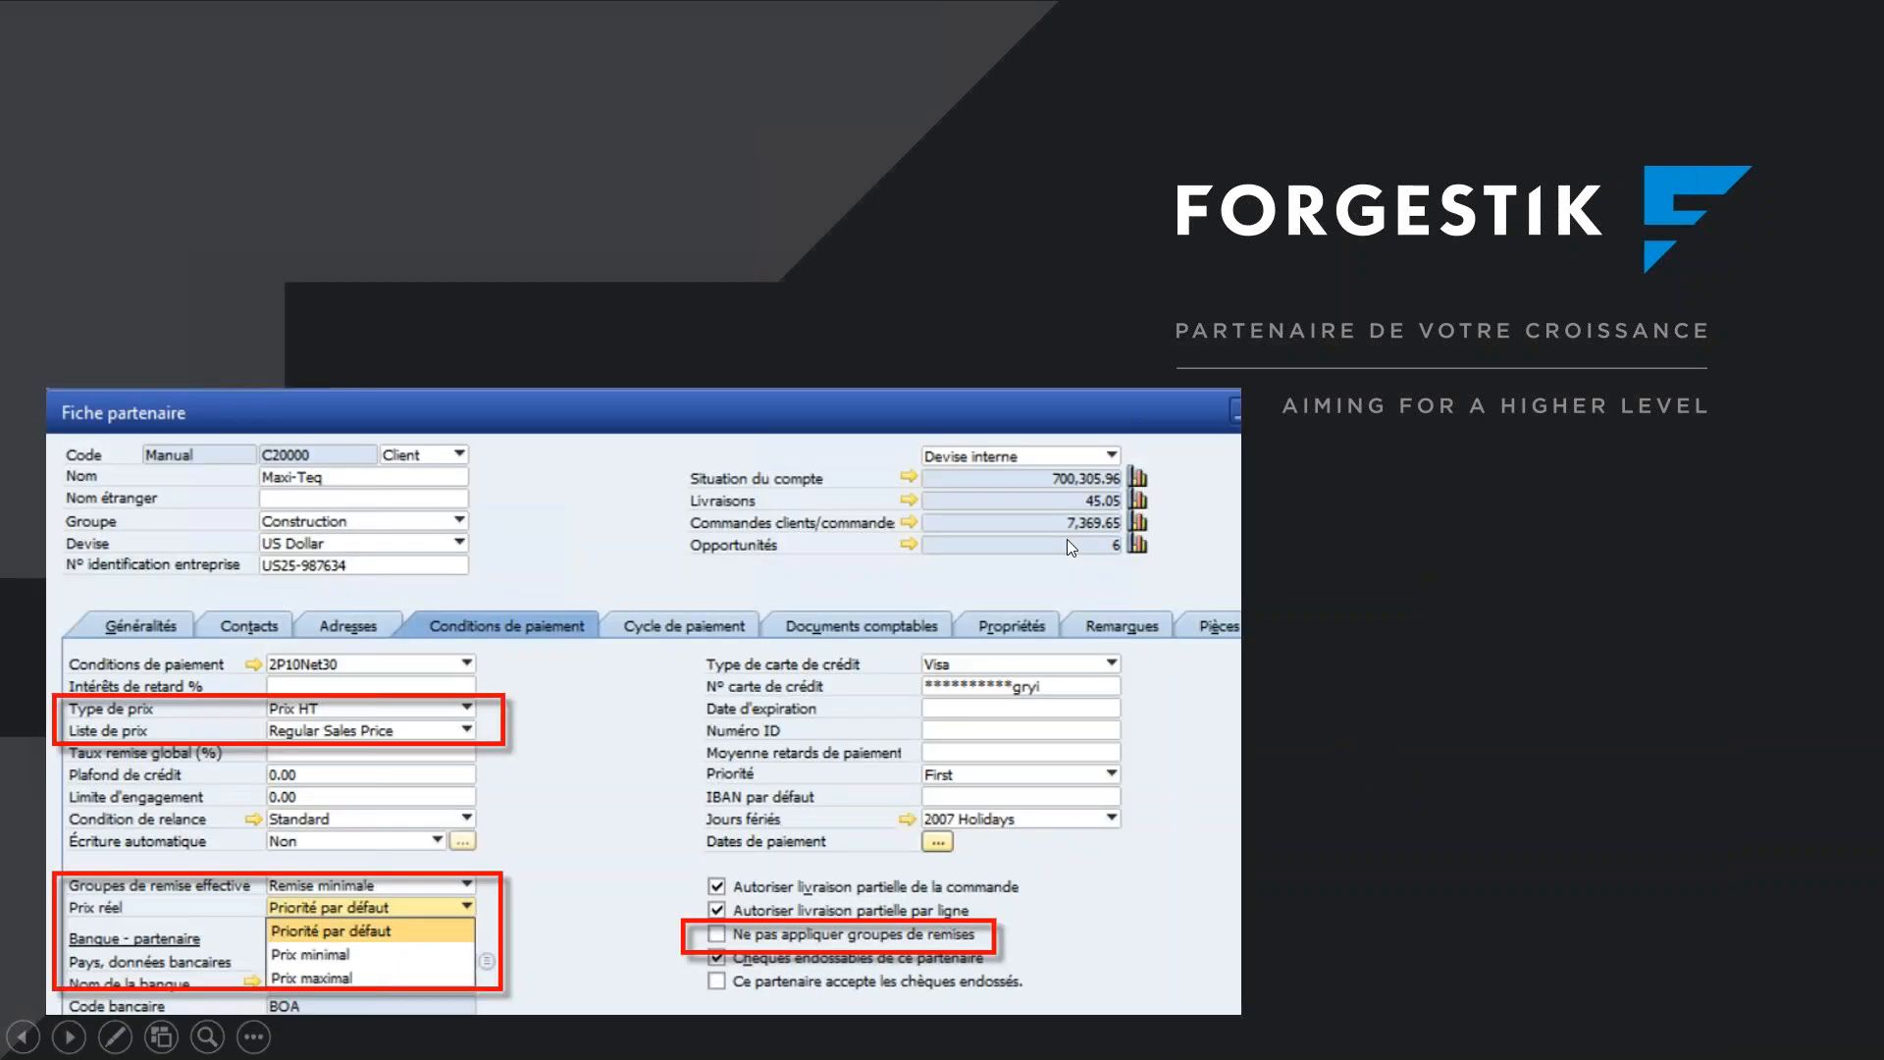
pyautogui.click(1069, 547)
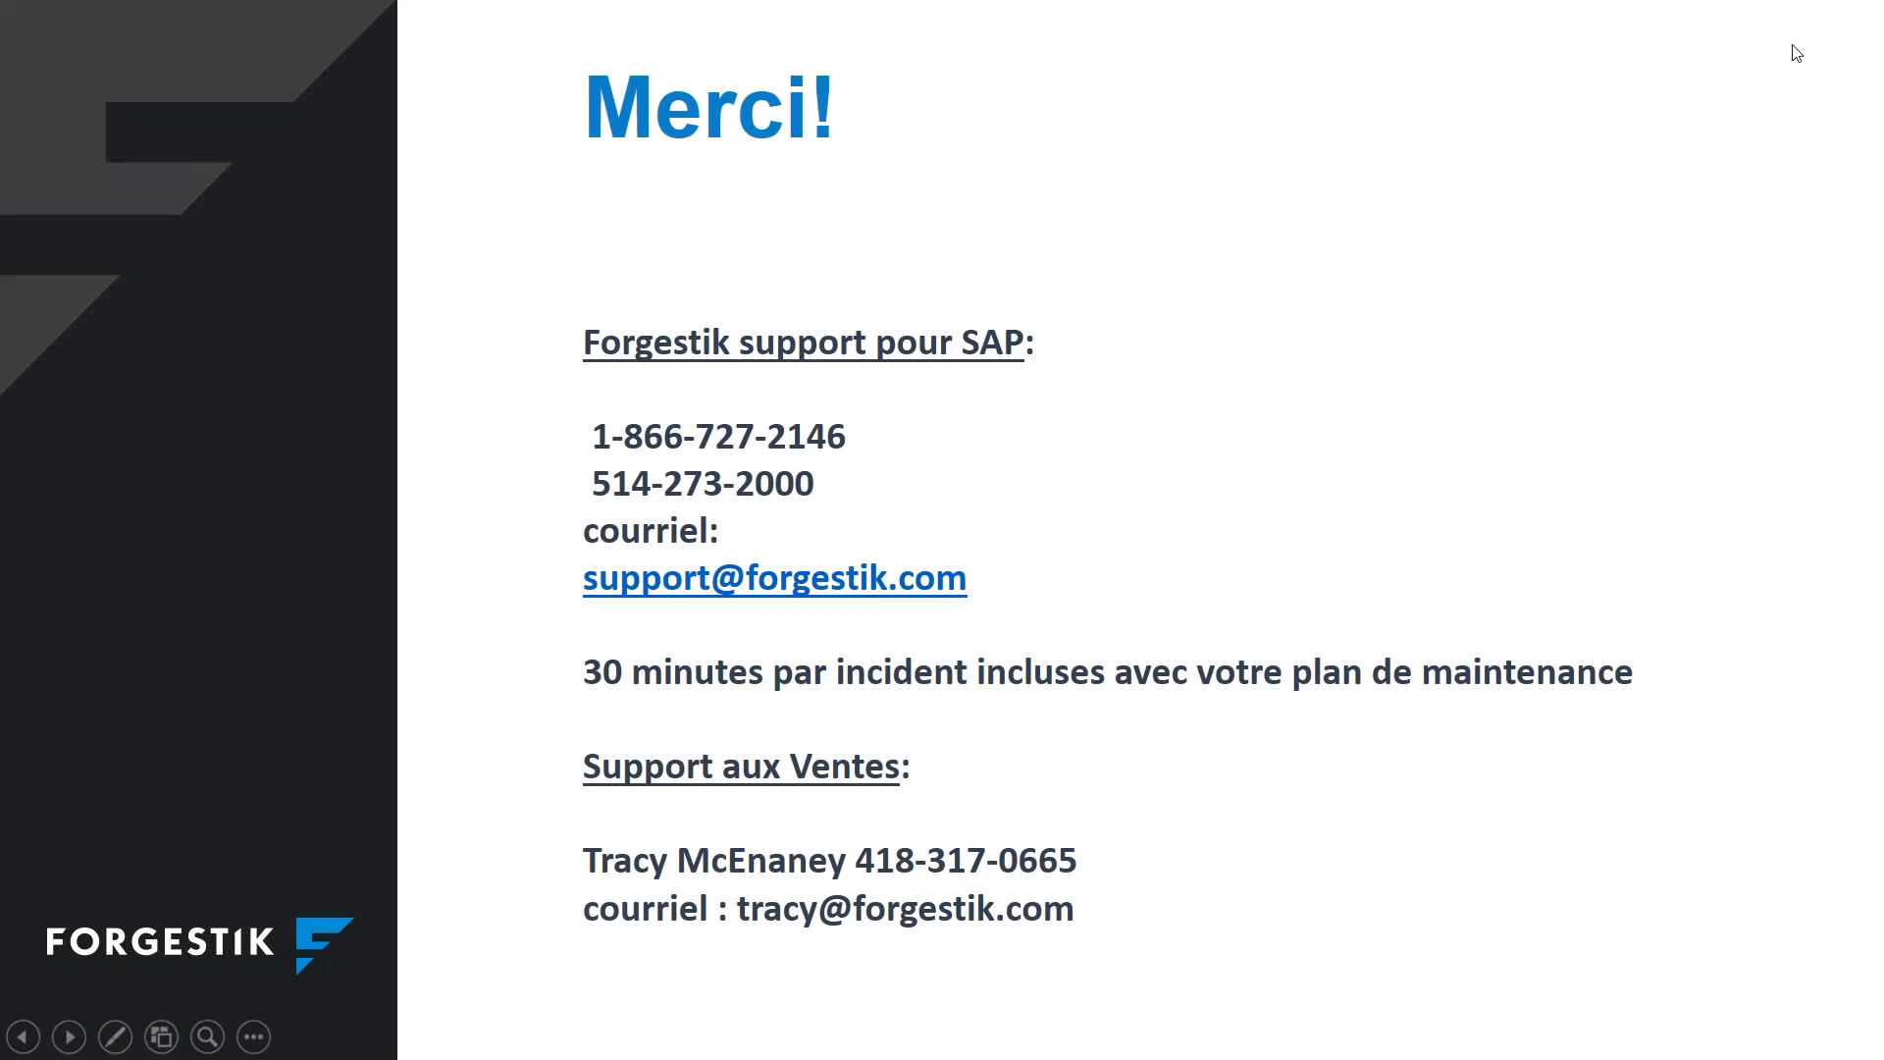
pyautogui.press('XF86AudioMicMute')
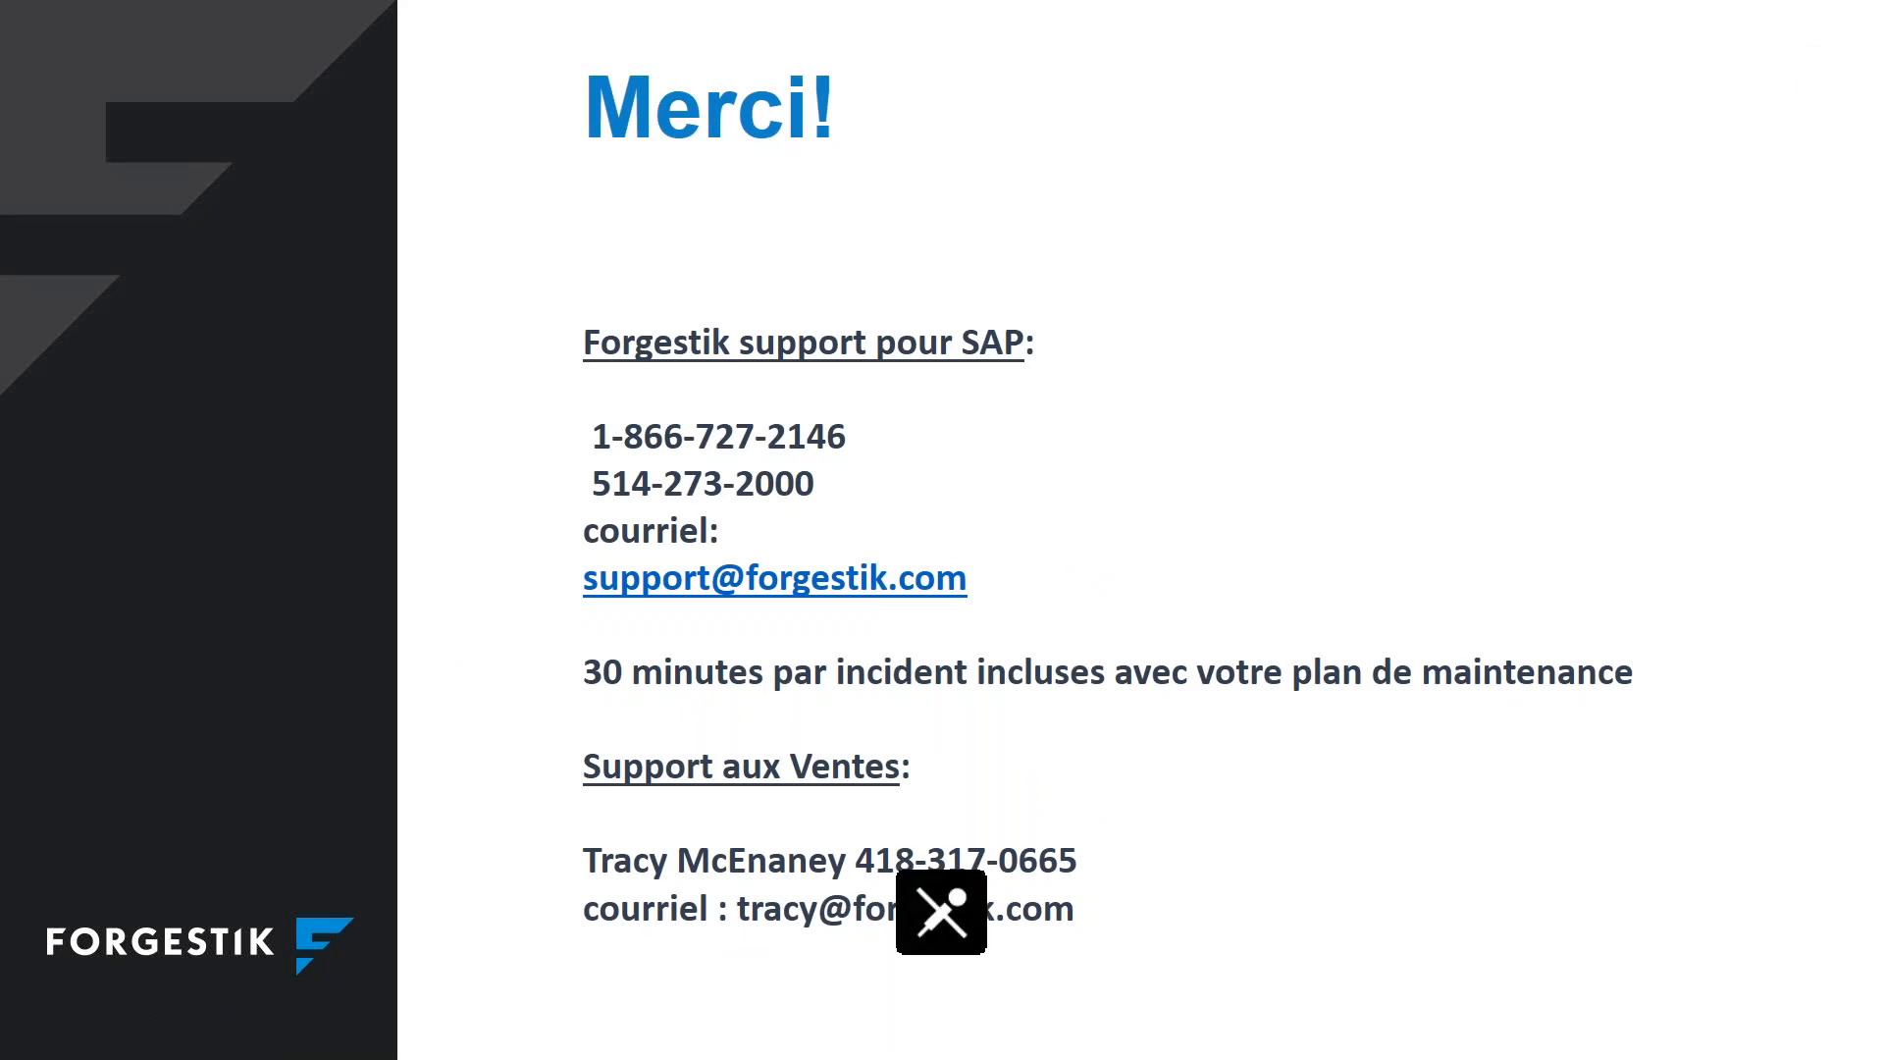